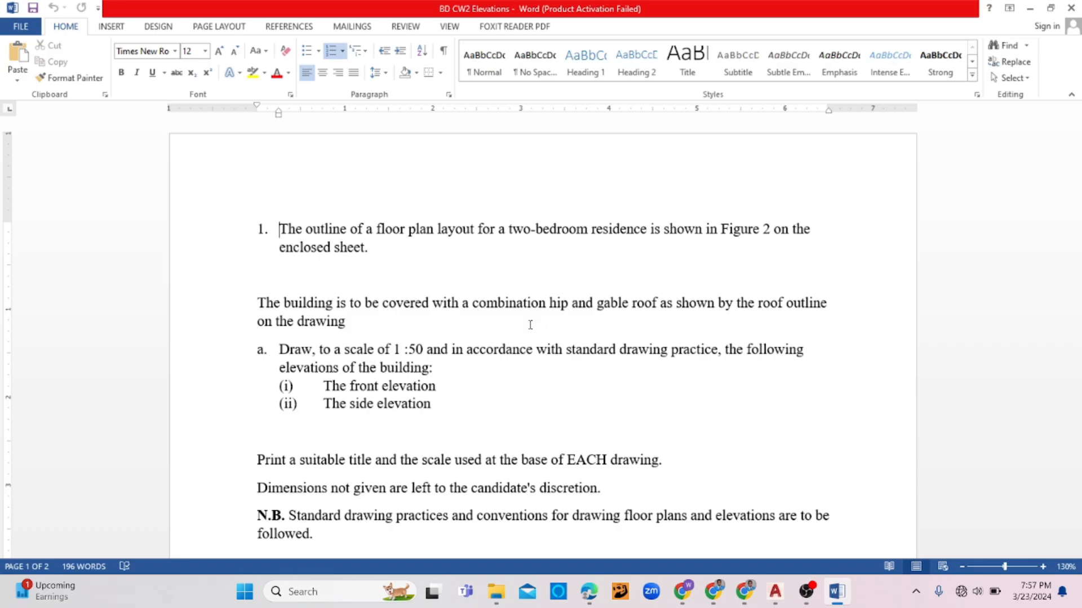
- Preview the attached floor plan, then read the brief's elevation requirements and its door, window, wall and roof specifications
{"action": "scroll", "coordinate": [532, 338], "scroll_direction": "down", "scroll_amount": 5}
{"action": "scroll", "coordinate": [545, 355], "scroll_direction": "down", "scroll_amount": 15}
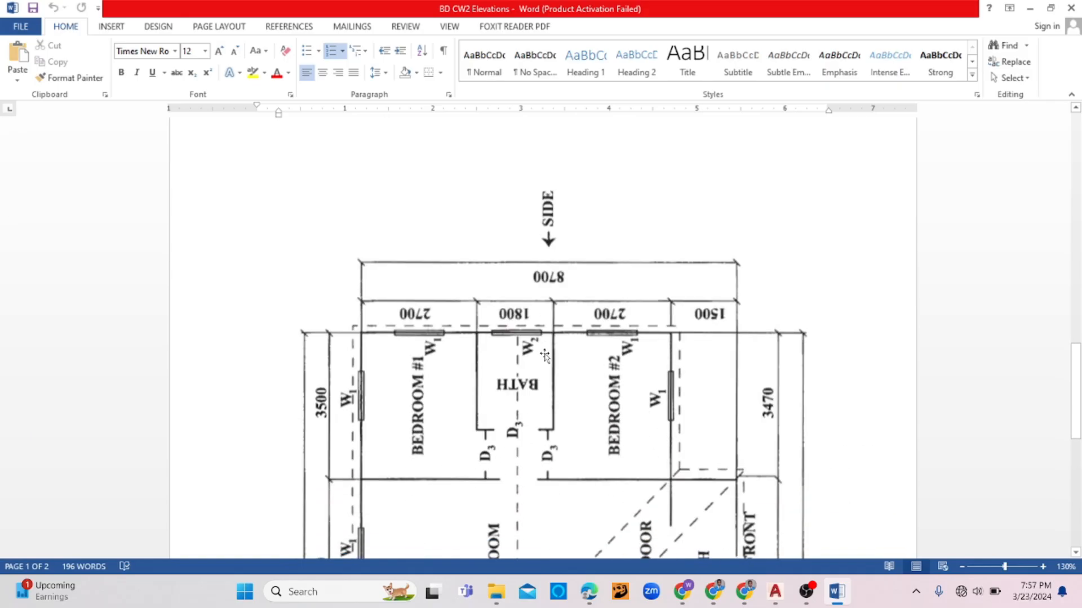
{"action": "scroll", "coordinate": [545, 355], "scroll_direction": "down", "scroll_amount": 1}
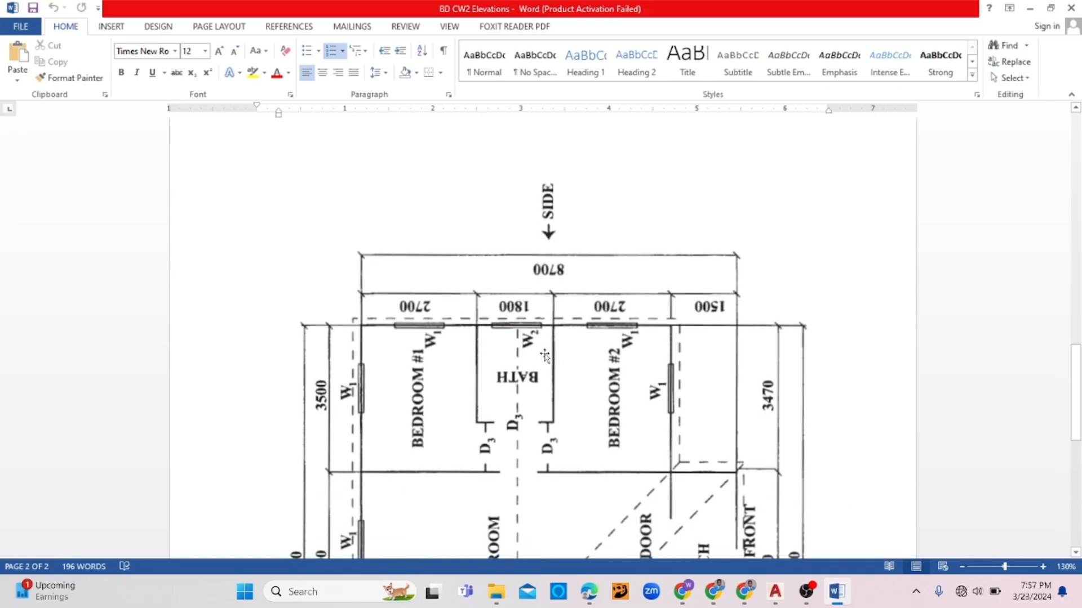
{"action": "scroll", "coordinate": [545, 355], "scroll_direction": "up", "scroll_amount": 5}
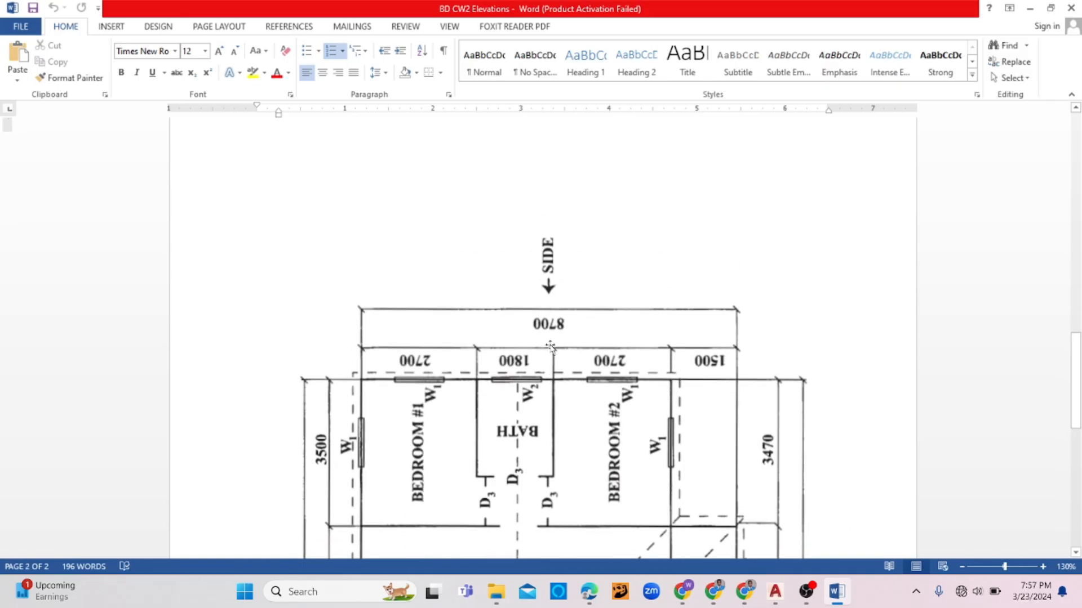
{"action": "scroll", "coordinate": [551, 345], "scroll_direction": "up", "scroll_amount": 15}
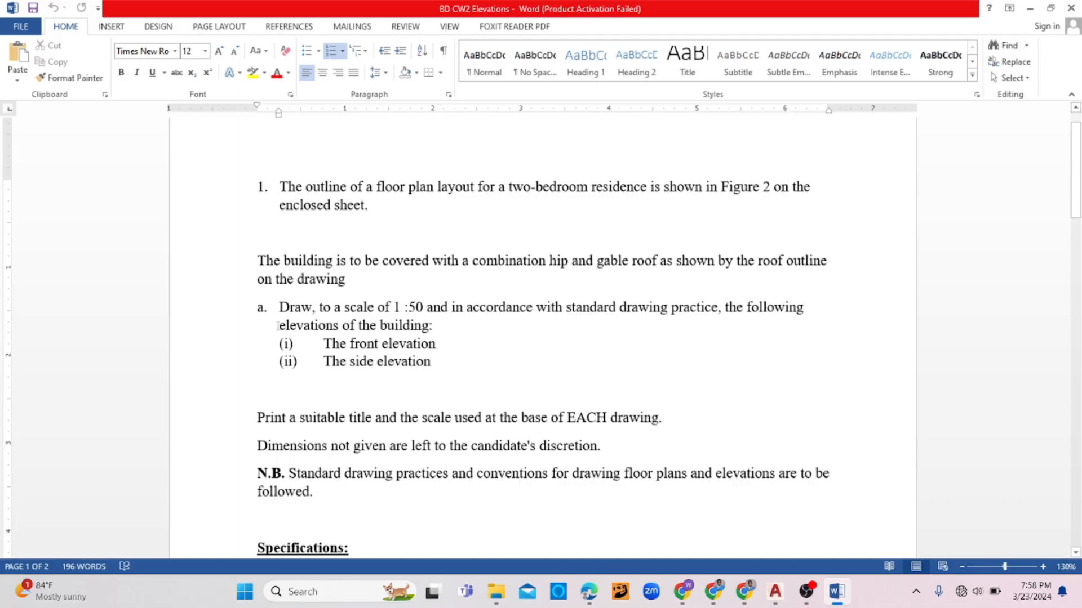
{"action": "scroll", "coordinate": [293, 326], "scroll_direction": "down", "scroll_amount": 2}
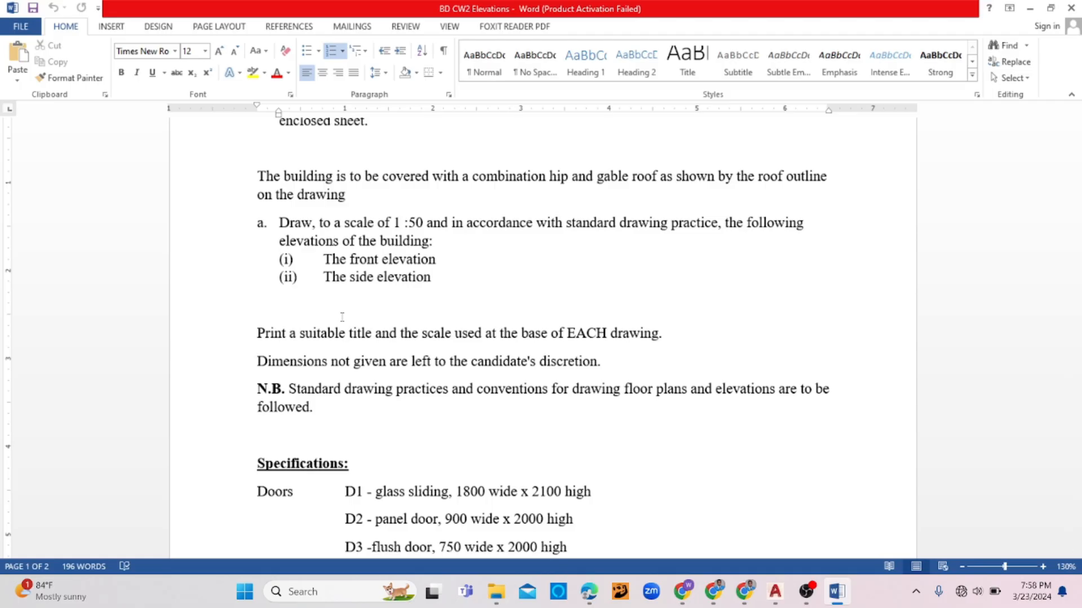
{"action": "scroll", "coordinate": [342, 317], "scroll_direction": "down", "scroll_amount": 3}
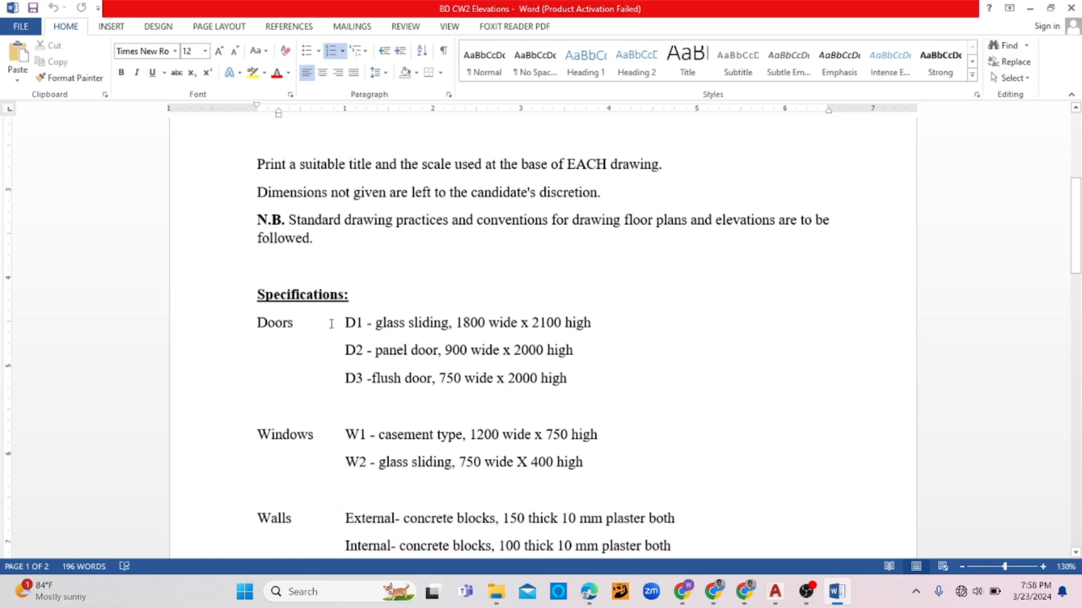
{"action": "scroll", "coordinate": [331, 324], "scroll_direction": "down", "scroll_amount": 4}
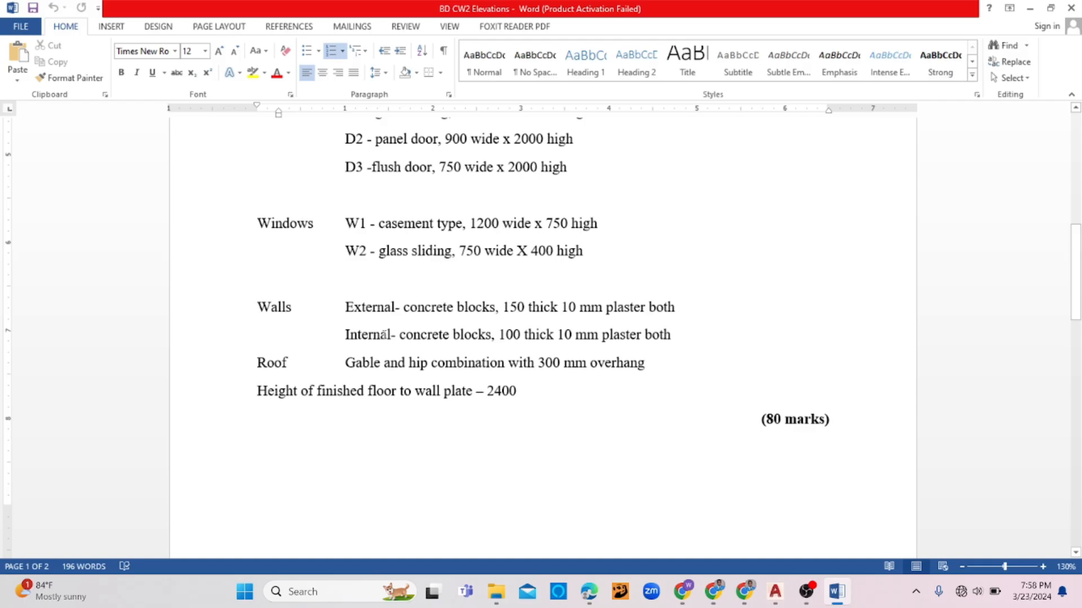
- Examine the floor plan's room layout, openings, dimensions and dashed roof outline, and return to the drawing instructions
{"action": "scroll", "coordinate": [389, 338], "scroll_direction": "down", "scroll_amount": 10}
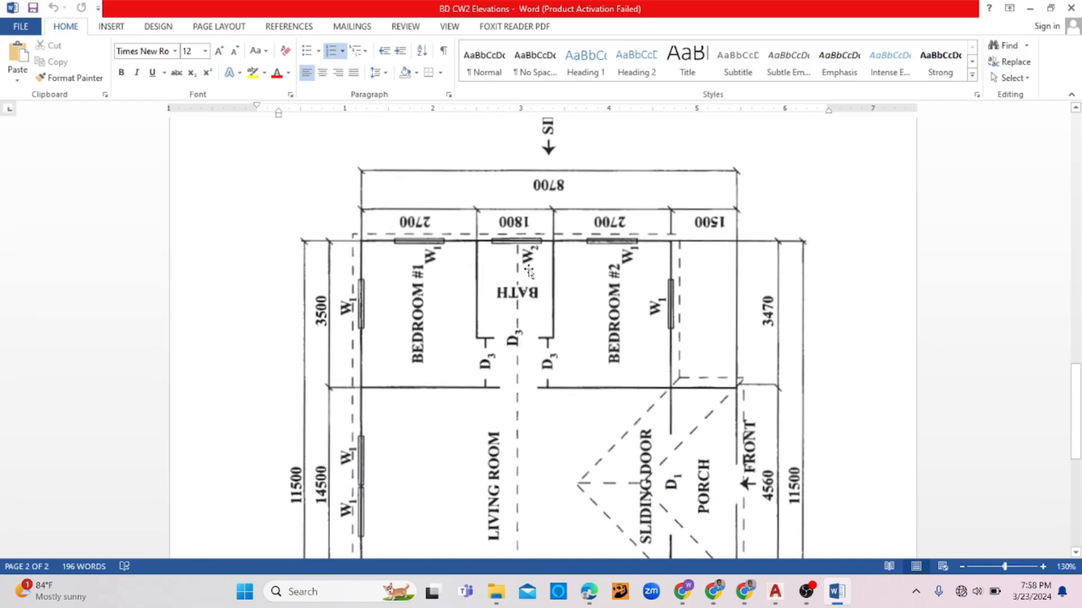
{"action": "scroll", "coordinate": [661, 281], "scroll_direction": "down", "scroll_amount": 2}
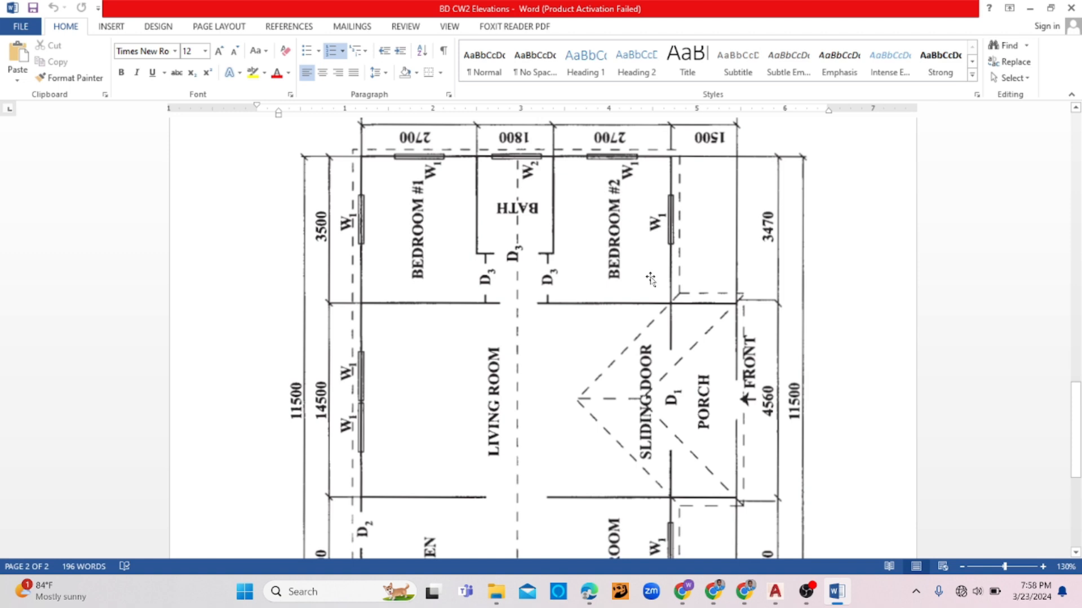
{"action": "scroll", "coordinate": [445, 337], "scroll_direction": "up", "scroll_amount": 1}
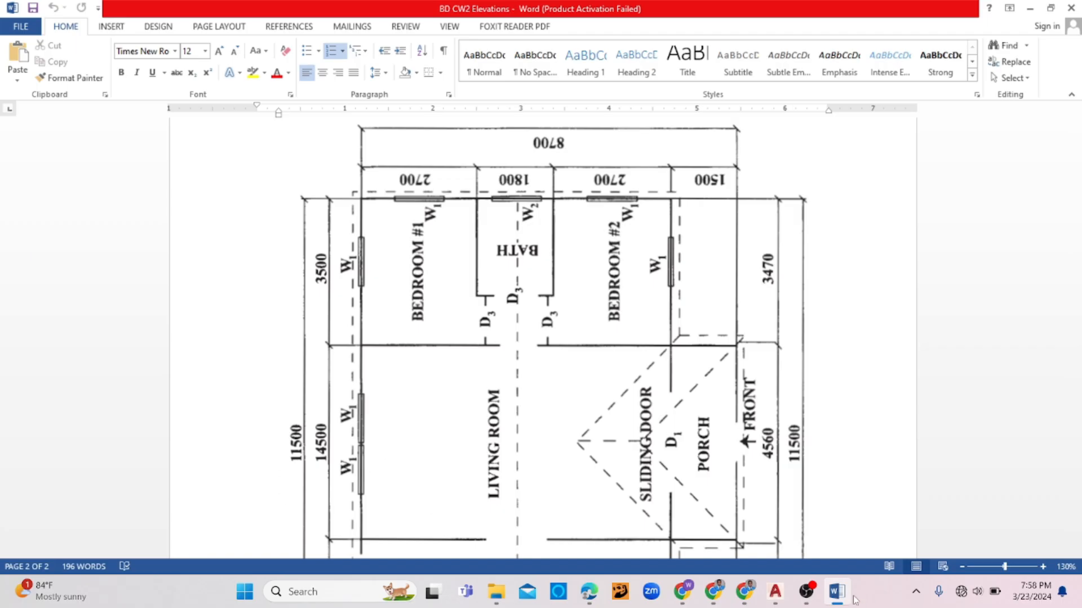
{"action": "scroll", "coordinate": [662, 424], "scroll_direction": "down", "scroll_amount": 1}
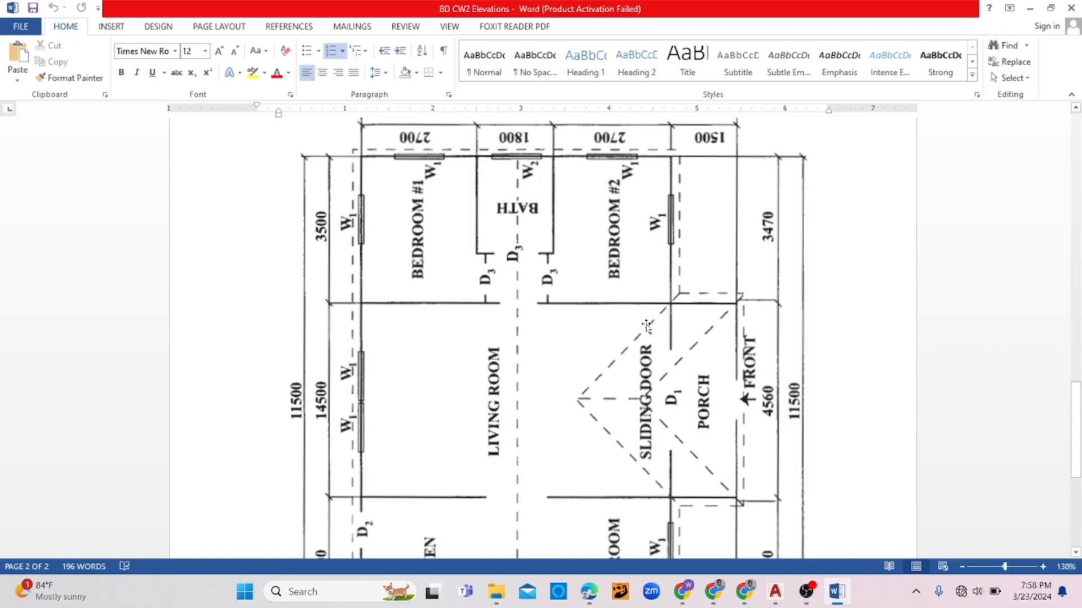
{"action": "scroll", "coordinate": [700, 341], "scroll_direction": "up", "scroll_amount": 1}
{"action": "scroll", "coordinate": [702, 364], "scroll_direction": "up", "scroll_amount": 1}
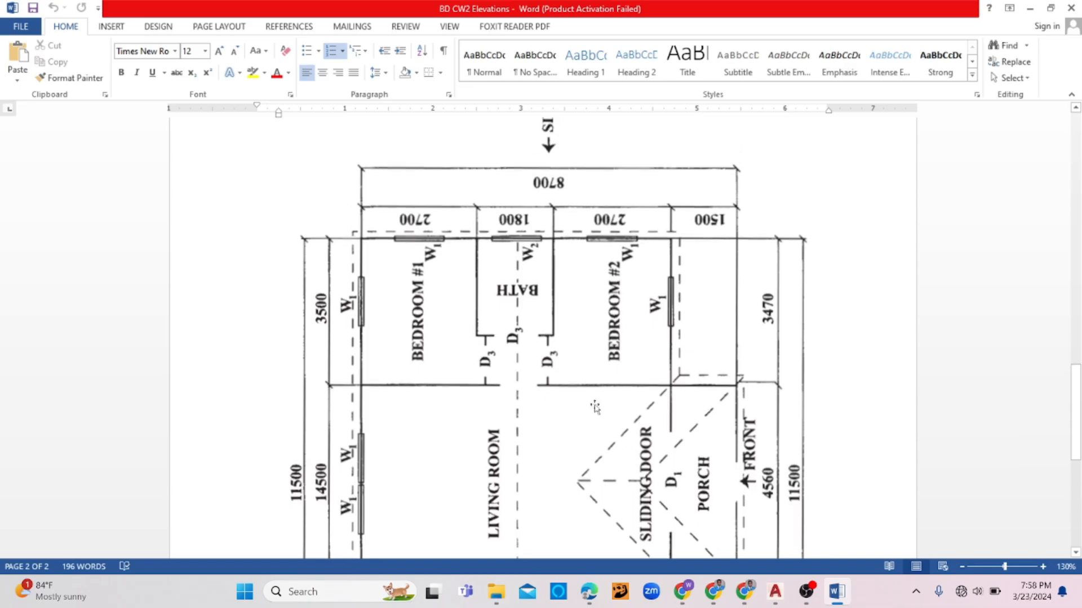
{"action": "scroll", "coordinate": [517, 261], "scroll_direction": "down", "scroll_amount": 2}
{"action": "scroll", "coordinate": [380, 346], "scroll_direction": "up", "scroll_amount": 1}
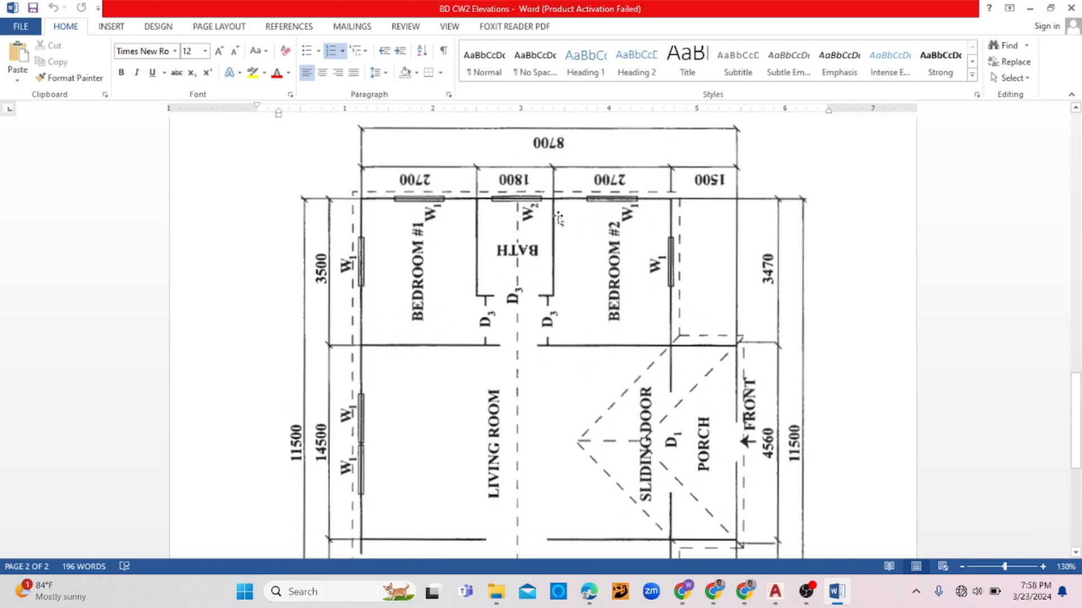
{"action": "scroll", "coordinate": [499, 479], "scroll_direction": "up", "scroll_amount": 1}
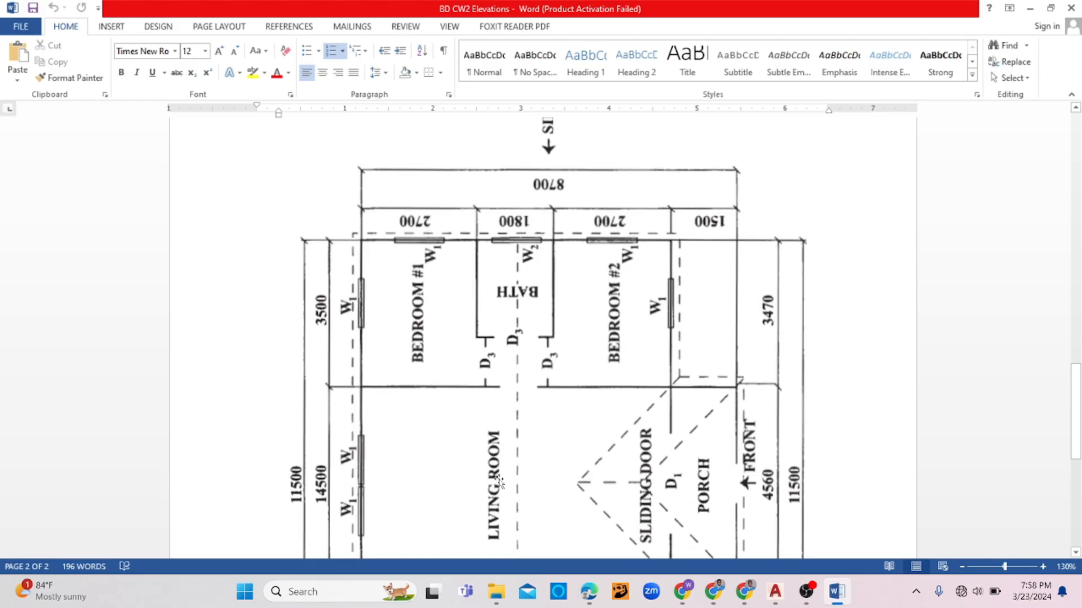
{"action": "scroll", "coordinate": [523, 485], "scroll_direction": "down", "scroll_amount": 6}
{"action": "scroll", "coordinate": [525, 397], "scroll_direction": "up", "scroll_amount": 1}
{"action": "scroll", "coordinate": [524, 397], "scroll_direction": "up", "scroll_amount": 20}
{"action": "scroll", "coordinate": [659, 421], "scroll_direction": "up", "scroll_amount": 7}
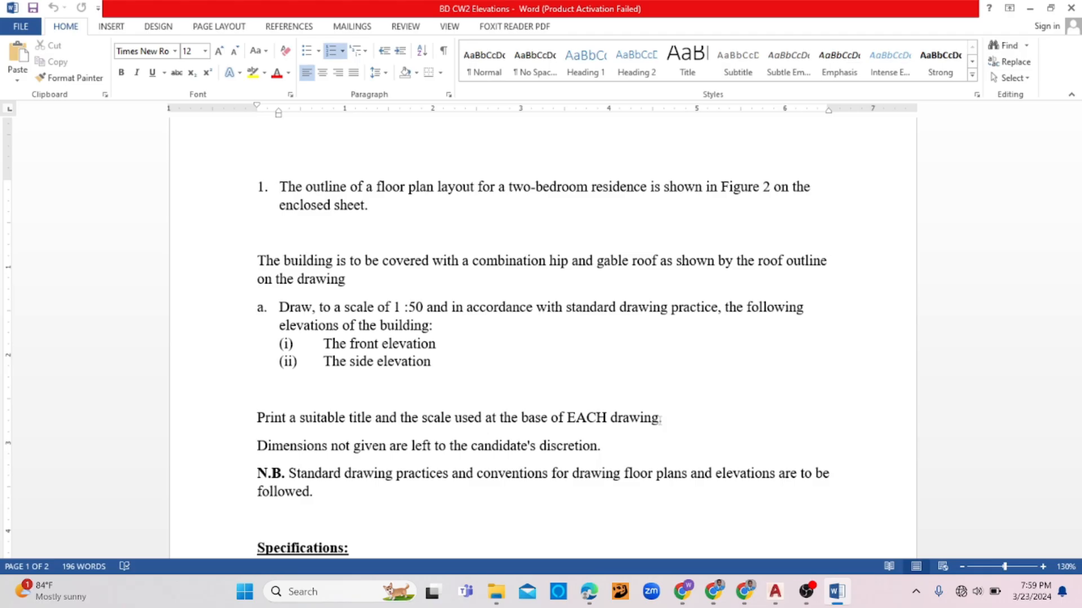
- Insert "00" before the opening sentence of question 1
{"action": "type", "text": "0"}
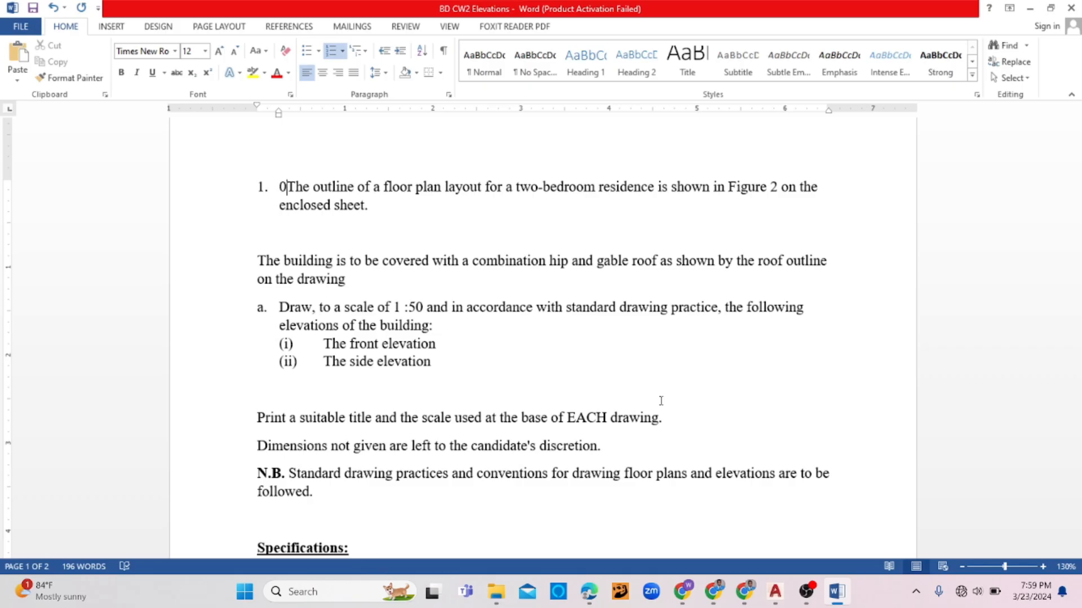
{"action": "type", "text": "0"}
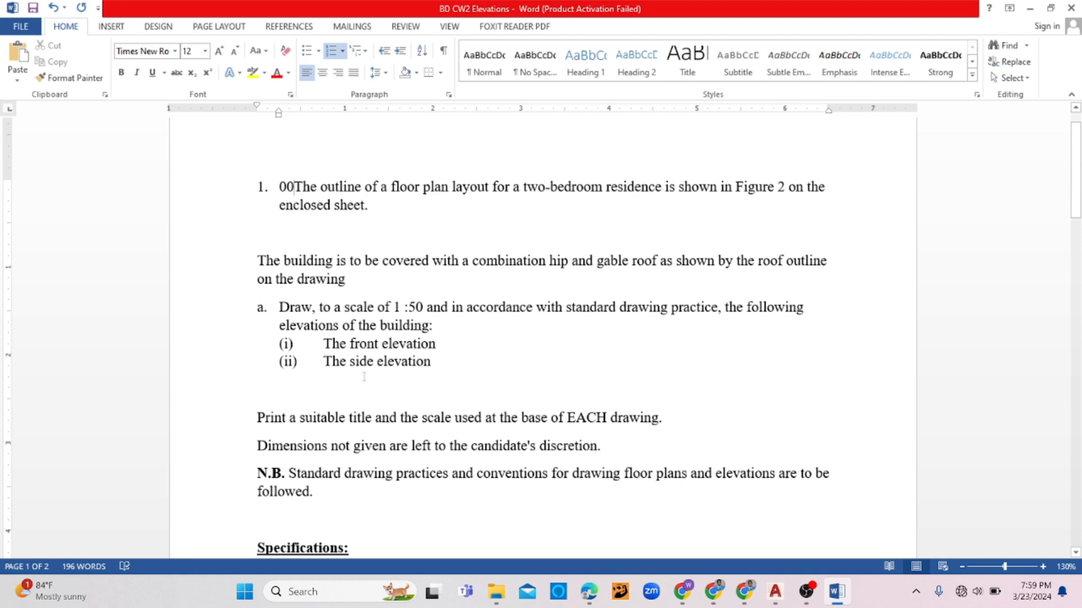
- Review the drawing notes and specifications, highlighting the W1 window size and the external and internal concrete block thicknesses
{"action": "scroll", "coordinate": [364, 377], "scroll_direction": "down", "scroll_amount": 1}
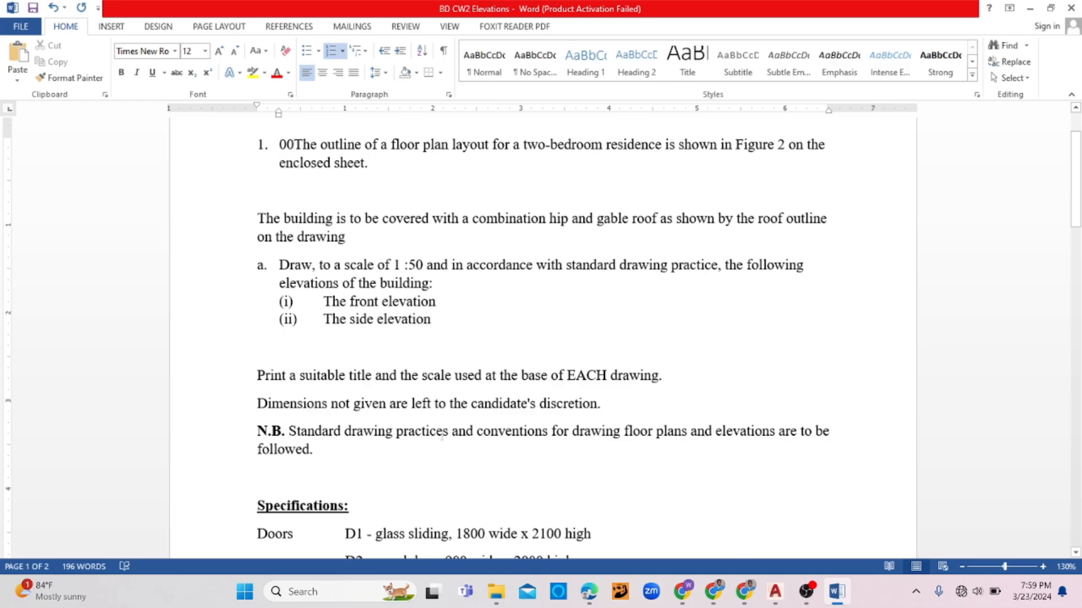
{"action": "scroll", "coordinate": [441, 436], "scroll_direction": "down", "scroll_amount": 2}
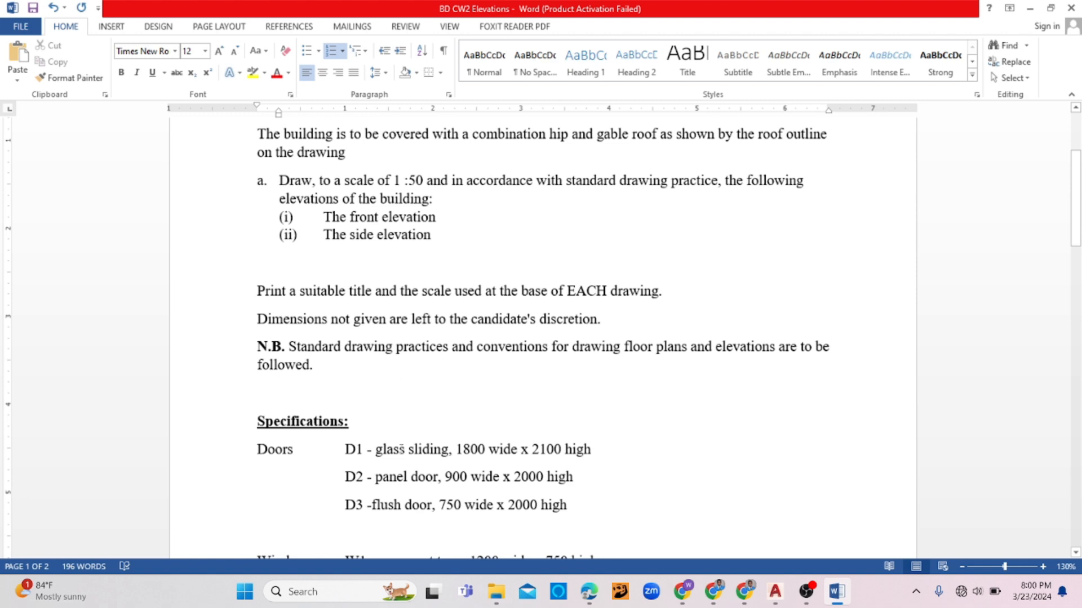
{"action": "scroll", "coordinate": [423, 411], "scroll_direction": "down", "scroll_amount": 1}
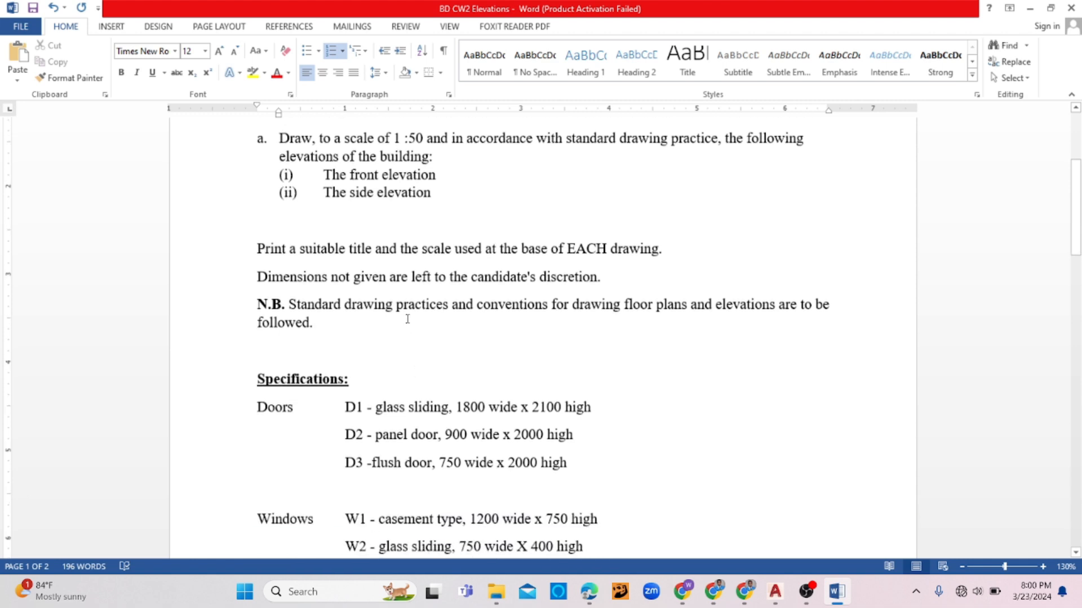
{"action": "scroll", "coordinate": [413, 312], "scroll_direction": "down", "scroll_amount": 4}
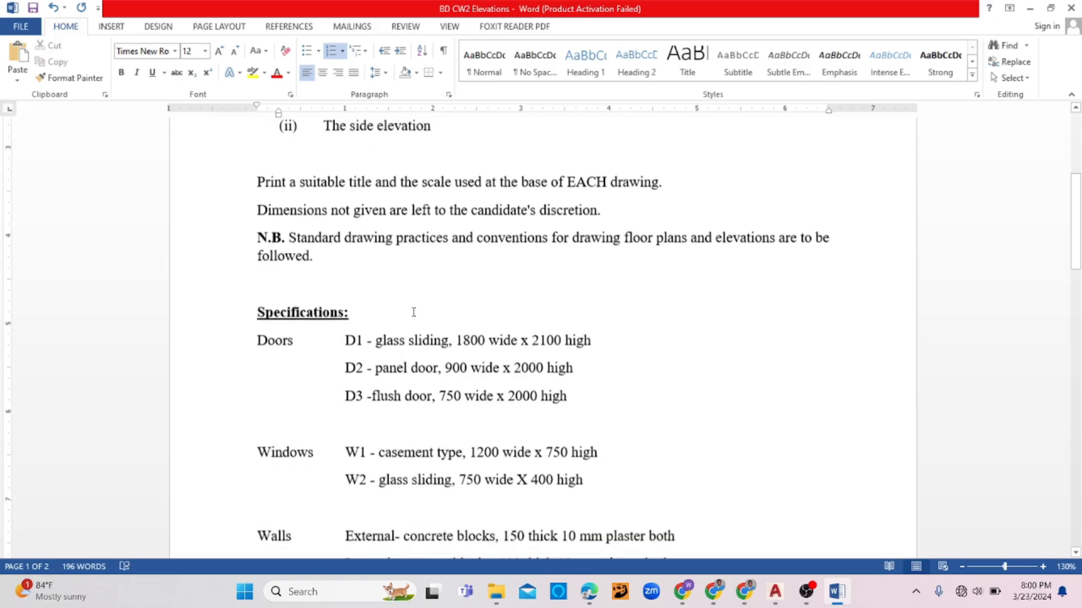
{"action": "scroll", "coordinate": [414, 312], "scroll_direction": "up", "scroll_amount": 2}
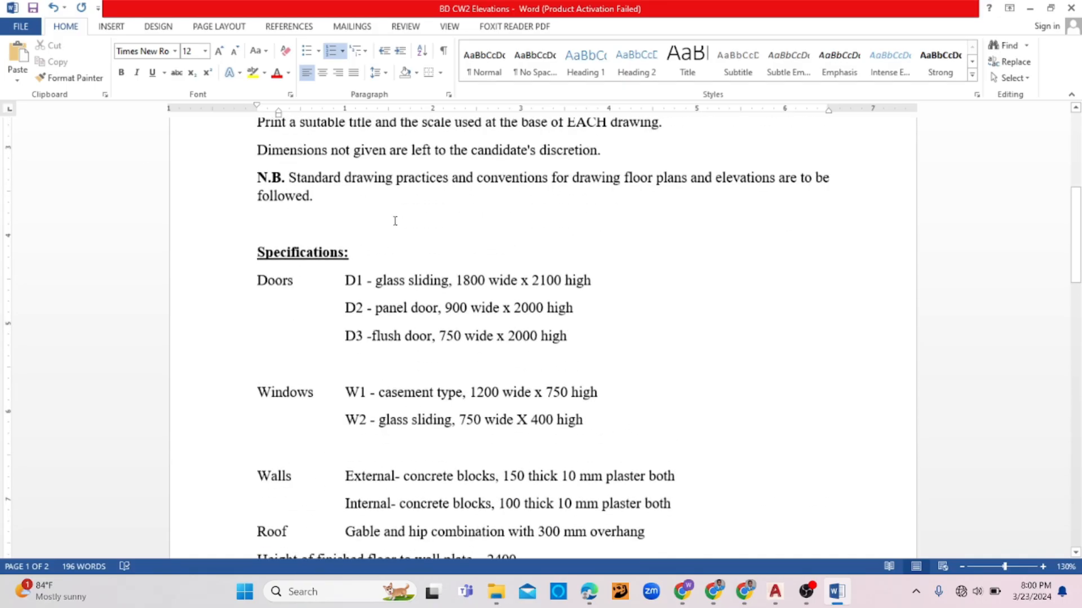
{"action": "scroll", "coordinate": [341, 270], "scroll_direction": "down", "scroll_amount": 2}
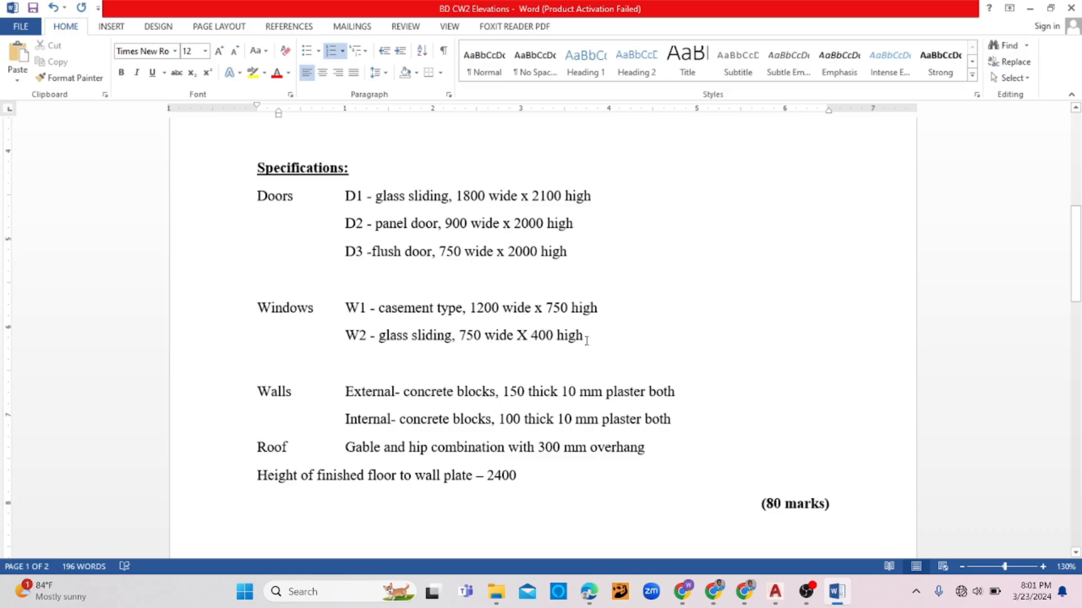
{"action": "left_click_drag", "start_coordinate": [615, 320], "coordinate": [465, 308]}
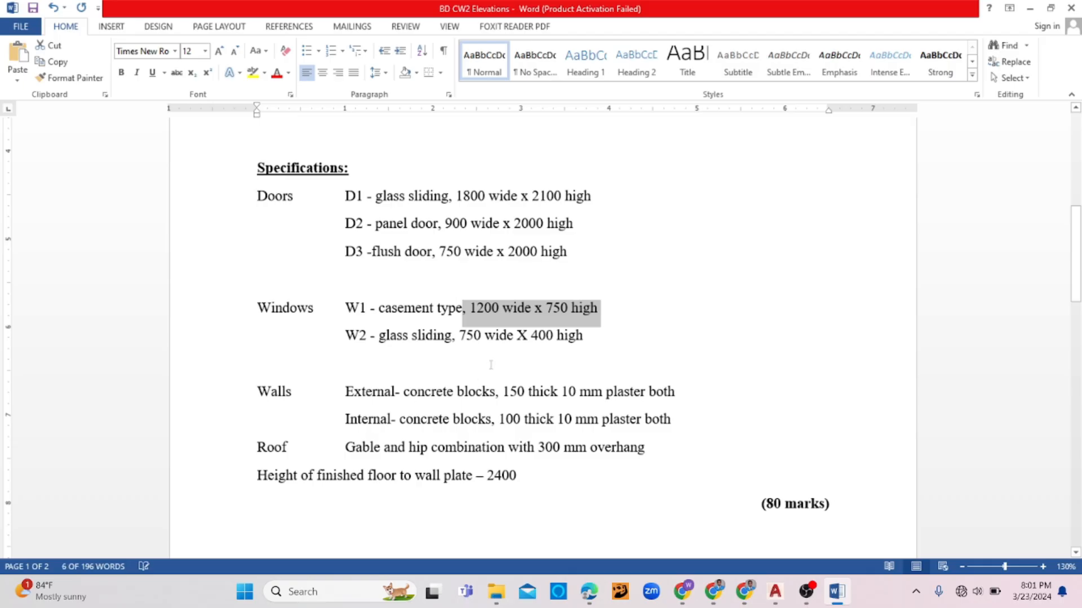
{"action": "left_click", "coordinate": [491, 361]}
{"action": "scroll", "coordinate": [491, 362], "scroll_direction": "down", "scroll_amount": 2}
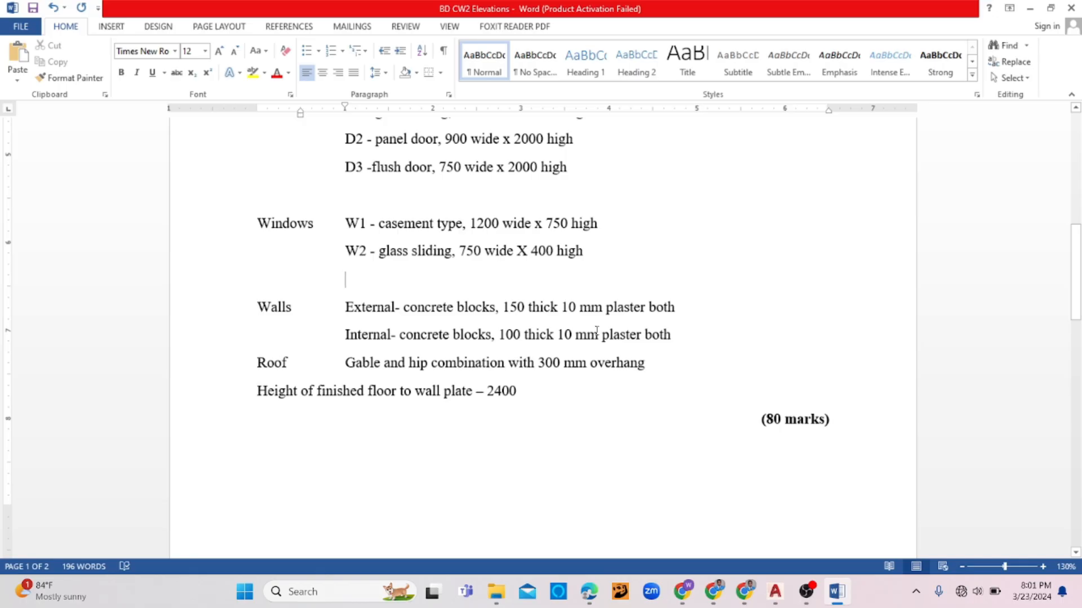
{"action": "left_click_drag", "start_coordinate": [620, 308], "coordinate": [502, 309]}
{"action": "left_click", "coordinate": [490, 363]}
{"action": "left_click_drag", "start_coordinate": [557, 335], "coordinate": [498, 335]}
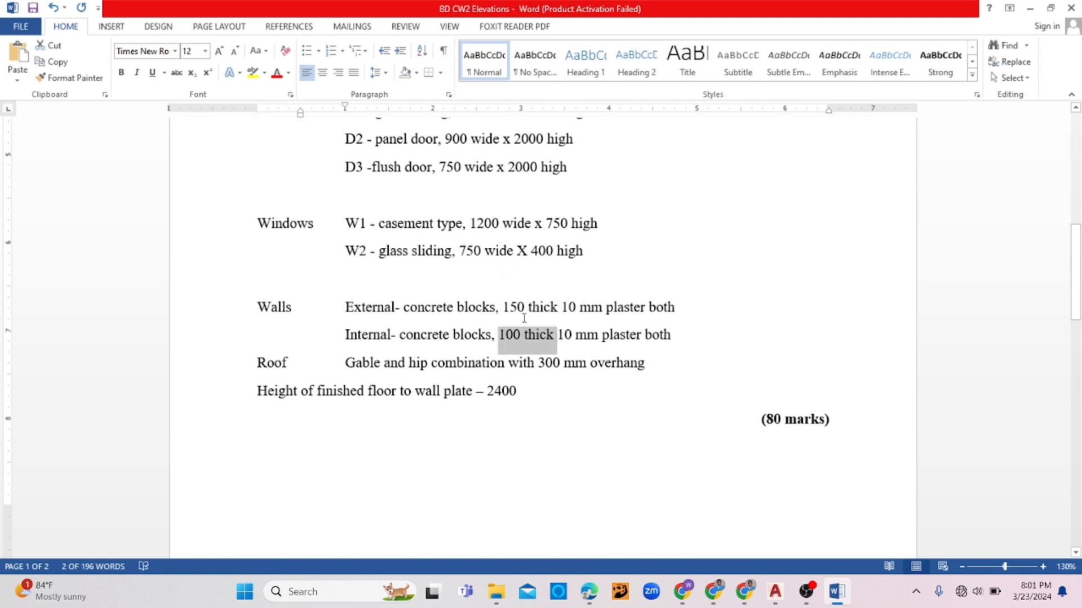
{"action": "scroll", "coordinate": [409, 364], "scroll_direction": "down", "scroll_amount": 1}
{"action": "left_click", "coordinate": [403, 371]}
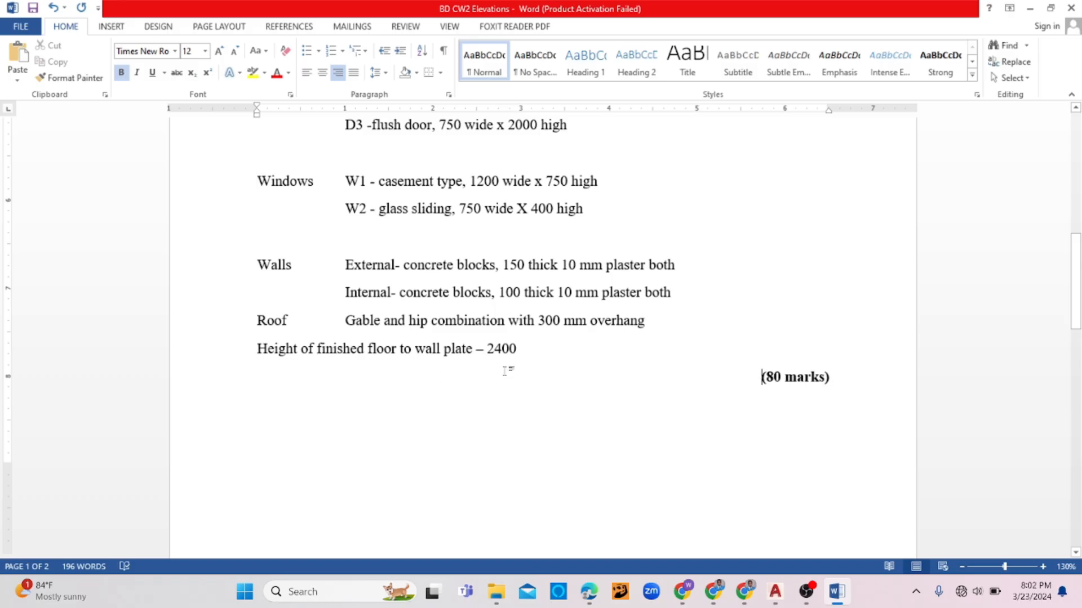
- Examine the floor plan's side and front viewing directions, the porch with its sliding door, and the windows on the front wall
{"action": "scroll", "coordinate": [506, 371], "scroll_direction": "down", "scroll_amount": 10}
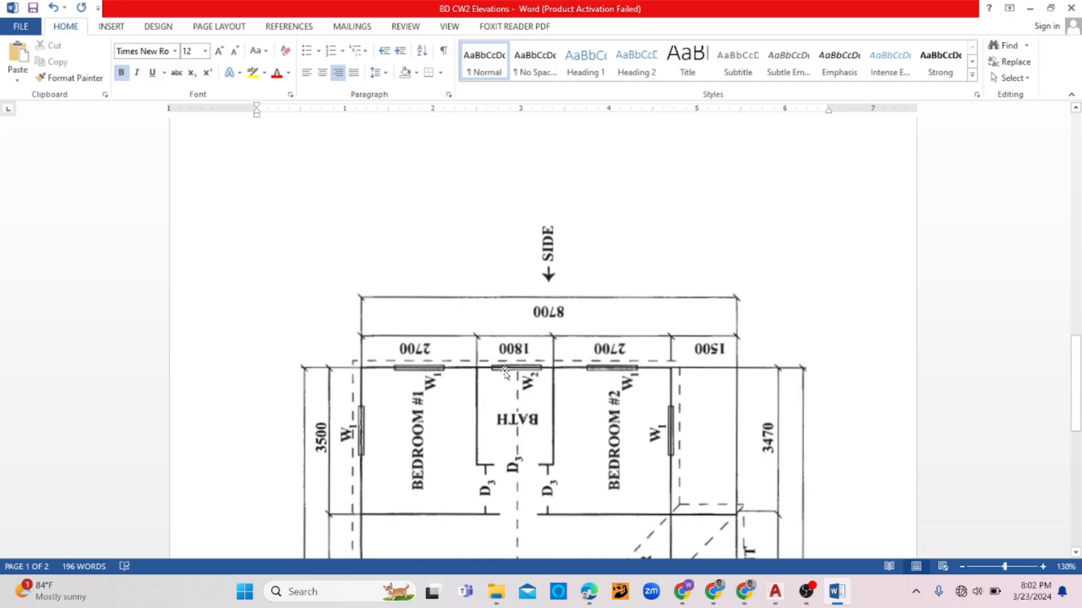
{"action": "scroll", "coordinate": [561, 353], "scroll_direction": "down", "scroll_amount": 2}
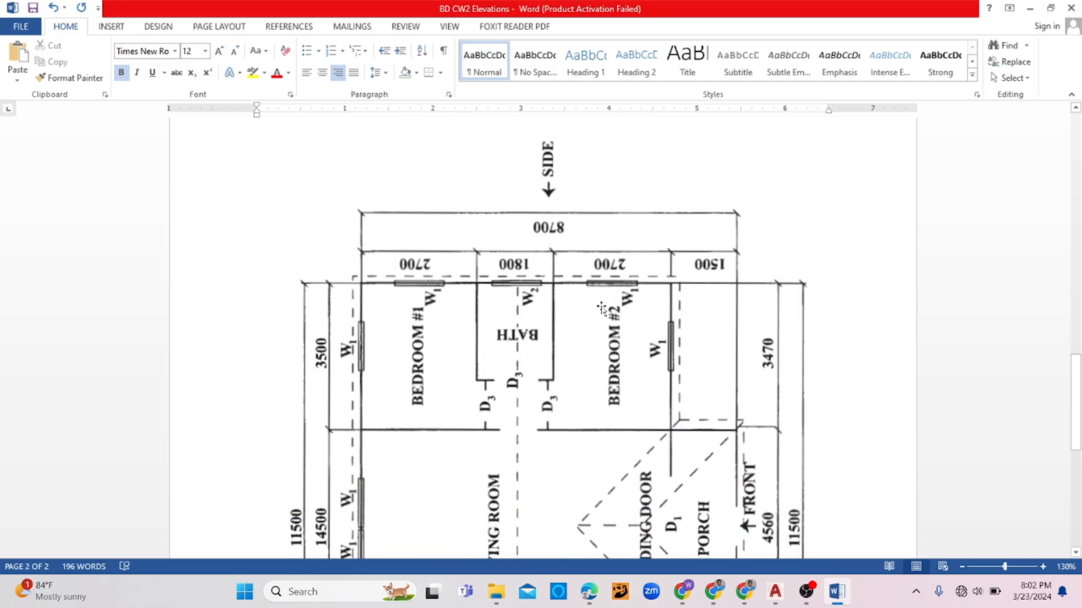
{"action": "scroll", "coordinate": [588, 192], "scroll_direction": "up", "scroll_amount": 1}
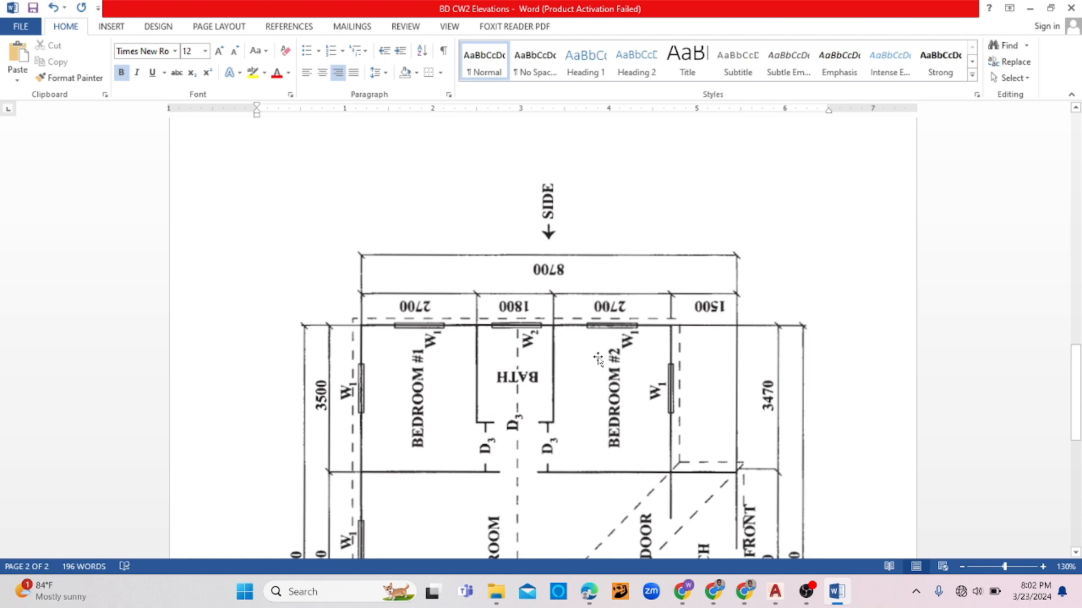
{"action": "scroll", "coordinate": [603, 359], "scroll_direction": "down", "scroll_amount": 1}
{"action": "scroll", "coordinate": [604, 359], "scroll_direction": "down", "scroll_amount": 3}
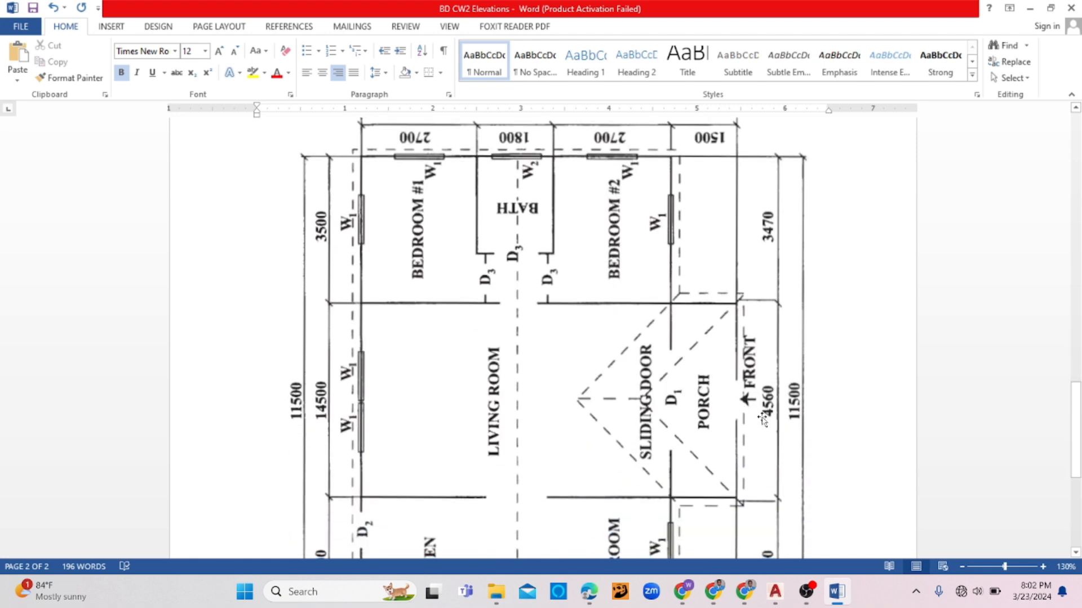
{"action": "scroll", "coordinate": [769, 389], "scroll_direction": "down", "scroll_amount": 1}
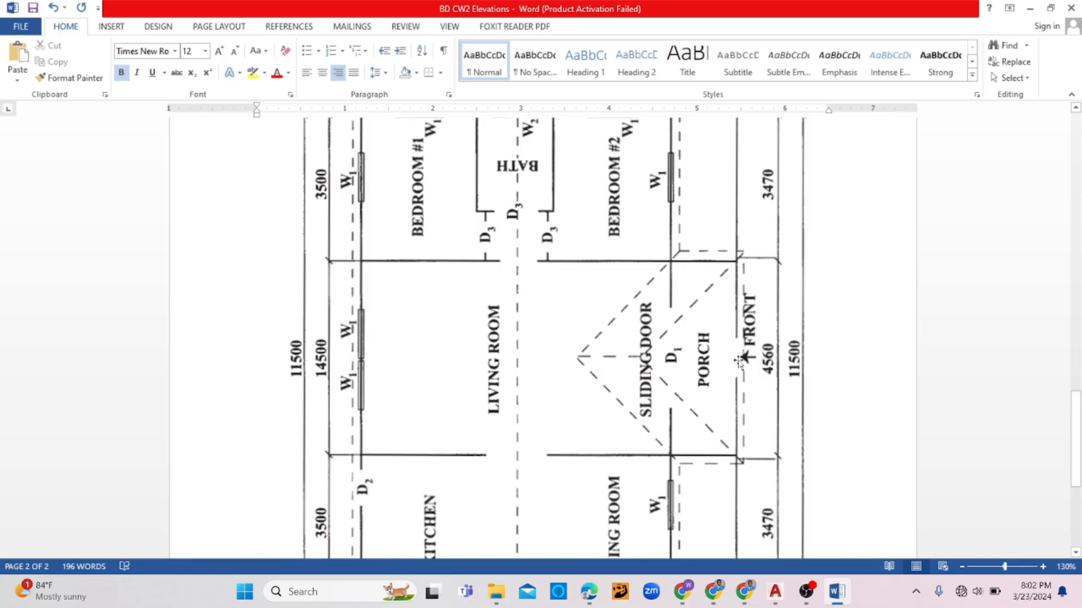
{"action": "scroll", "coordinate": [732, 343], "scroll_direction": "up", "scroll_amount": 1}
{"action": "scroll", "coordinate": [687, 321], "scroll_direction": "down", "scroll_amount": 2}
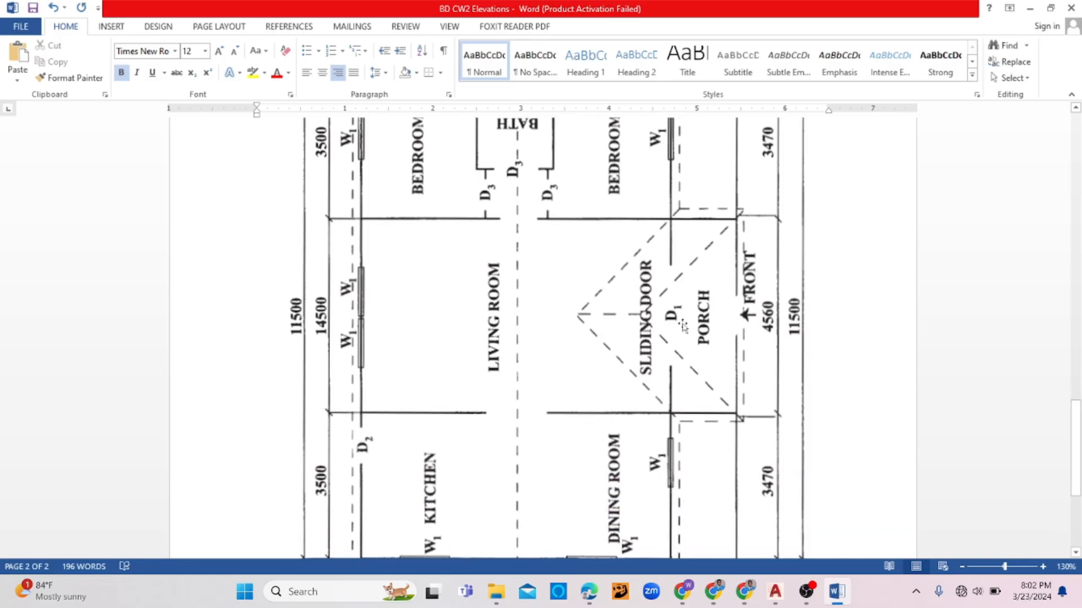
{"action": "scroll", "coordinate": [683, 326], "scroll_direction": "down", "scroll_amount": 2}
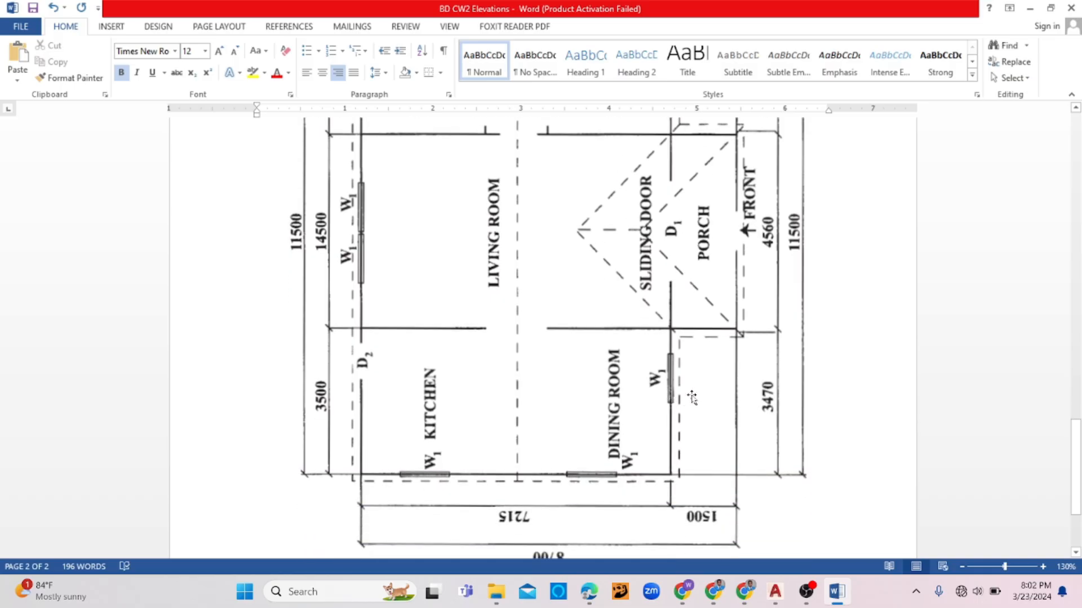
{"action": "scroll", "coordinate": [738, 364], "scroll_direction": "up", "scroll_amount": 3}
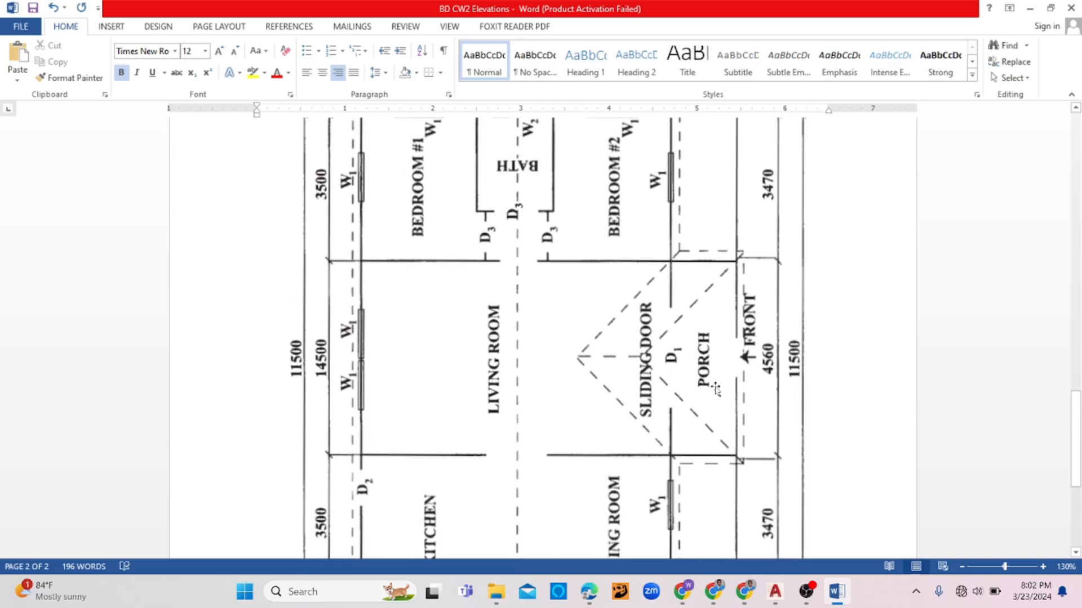
- Examine the floor plan's kitchen, dining and porch side, and return to the door, window, wall and roof specifications
{"action": "scroll", "coordinate": [700, 337], "scroll_direction": "down", "scroll_amount": 3}
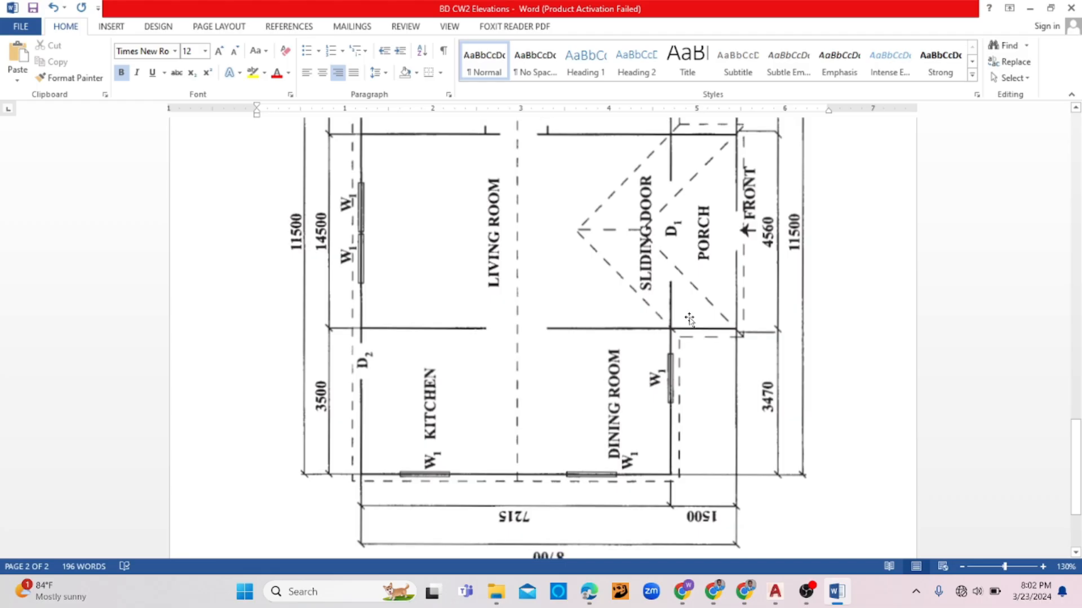
{"action": "scroll", "coordinate": [486, 312], "scroll_direction": "up", "scroll_amount": 1}
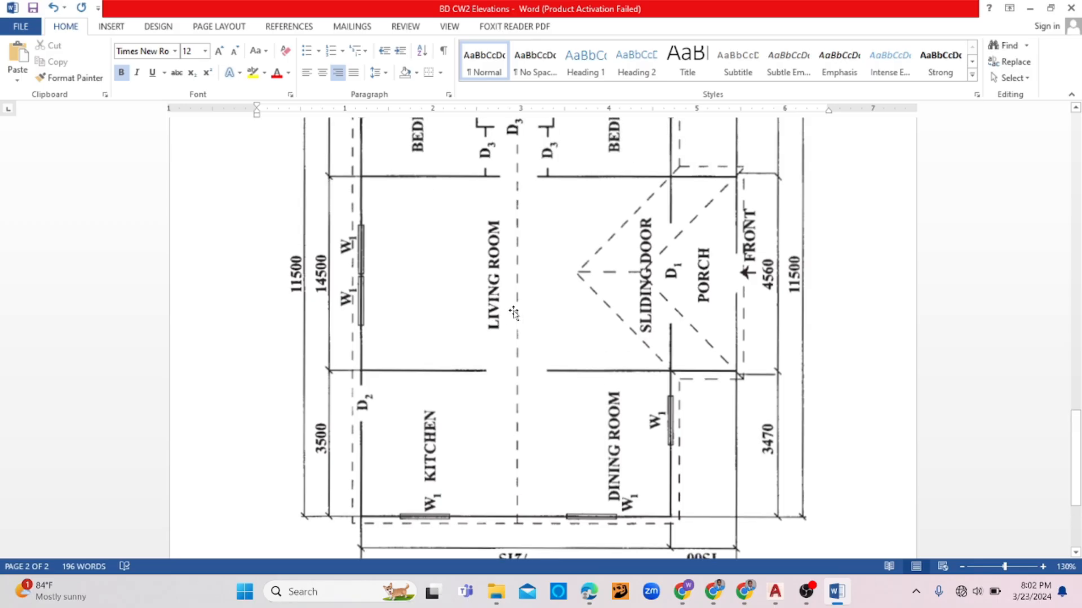
{"action": "left_click", "coordinate": [996, 566]}
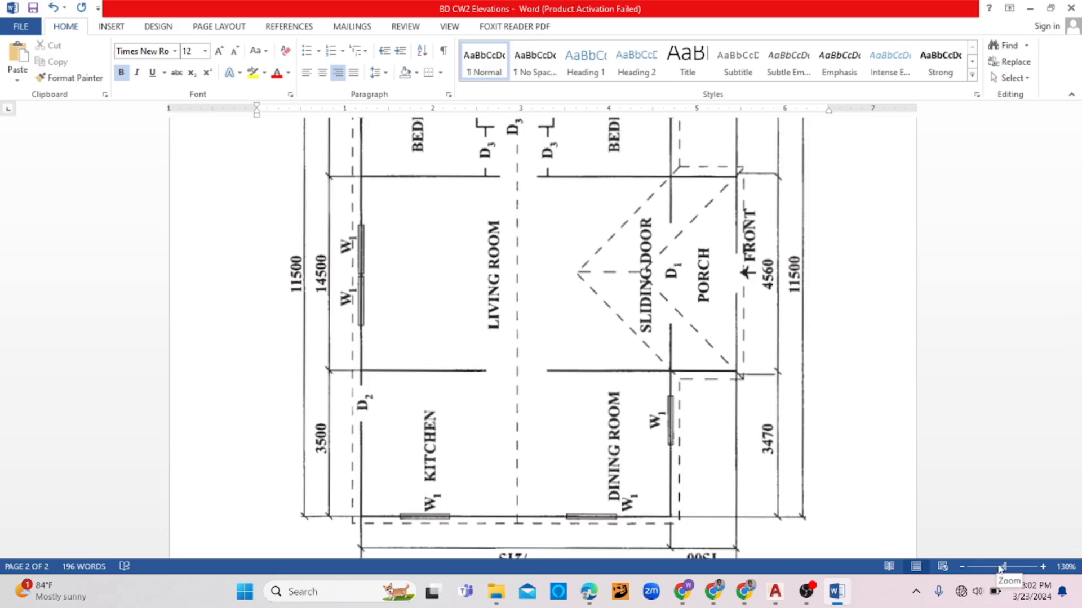
{"action": "scroll", "coordinate": [741, 349], "scroll_direction": "down", "scroll_amount": 1}
{"action": "scroll", "coordinate": [741, 349], "scroll_direction": "down", "scroll_amount": 3}
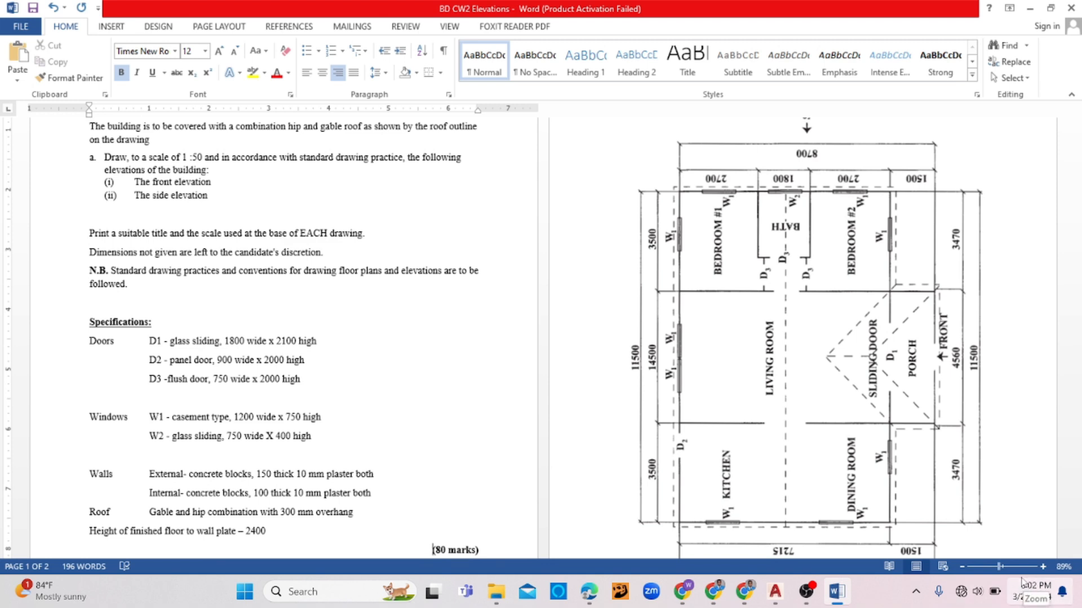
{"action": "scroll", "coordinate": [776, 275], "scroll_direction": "up", "scroll_amount": 9, "text": "ctrl"}
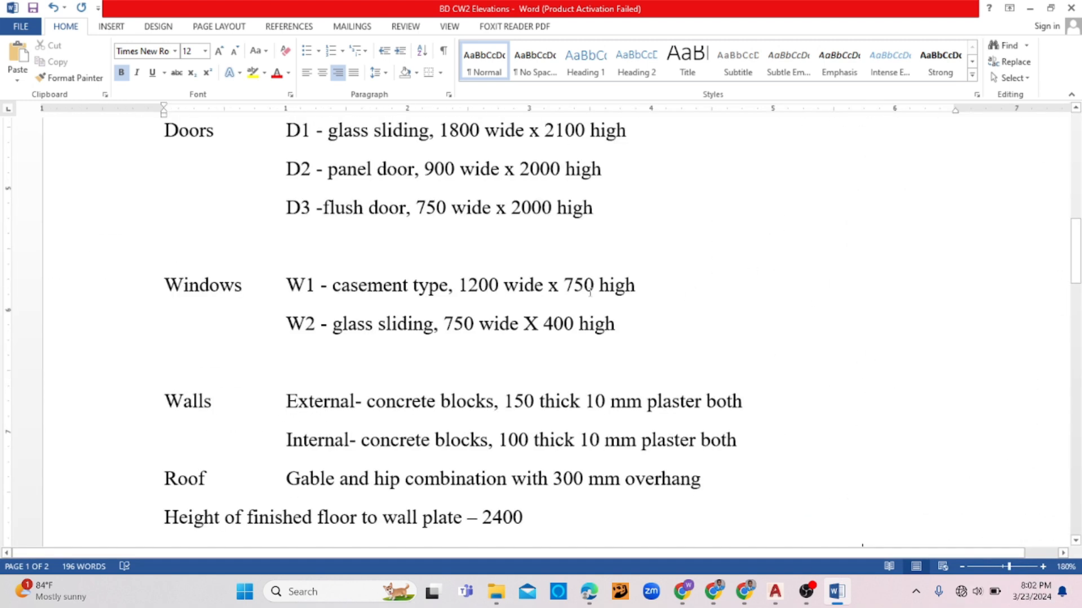
- Try the document in landscape orientation and return it to portrait
{"action": "left_click", "coordinate": [163, 27]}
{"action": "left_click", "coordinate": [219, 27]}
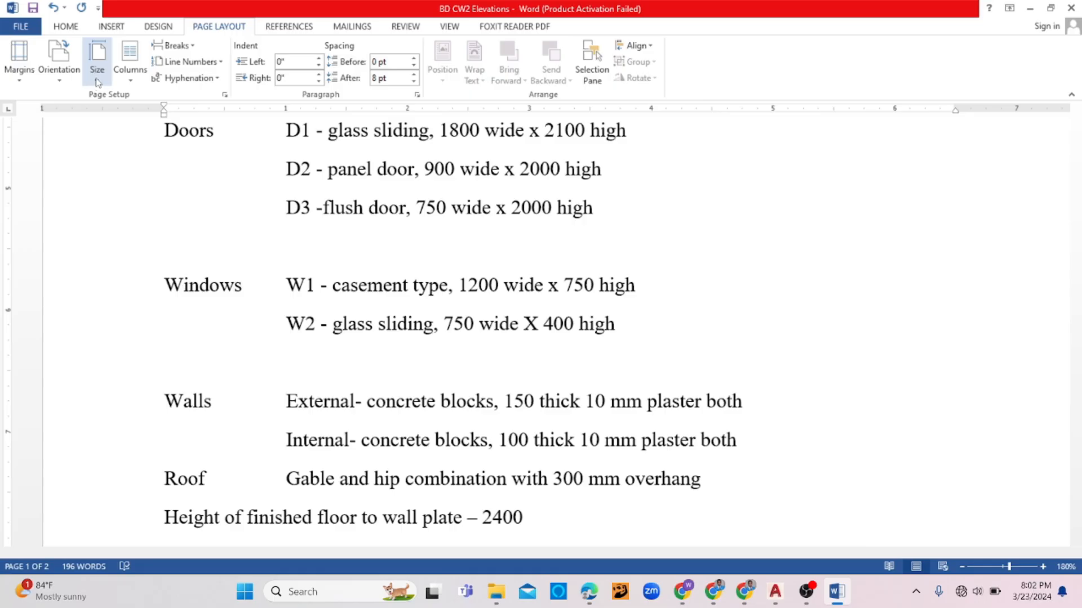
{"action": "left_click", "coordinate": [65, 82]}
{"action": "left_click", "coordinate": [63, 139]}
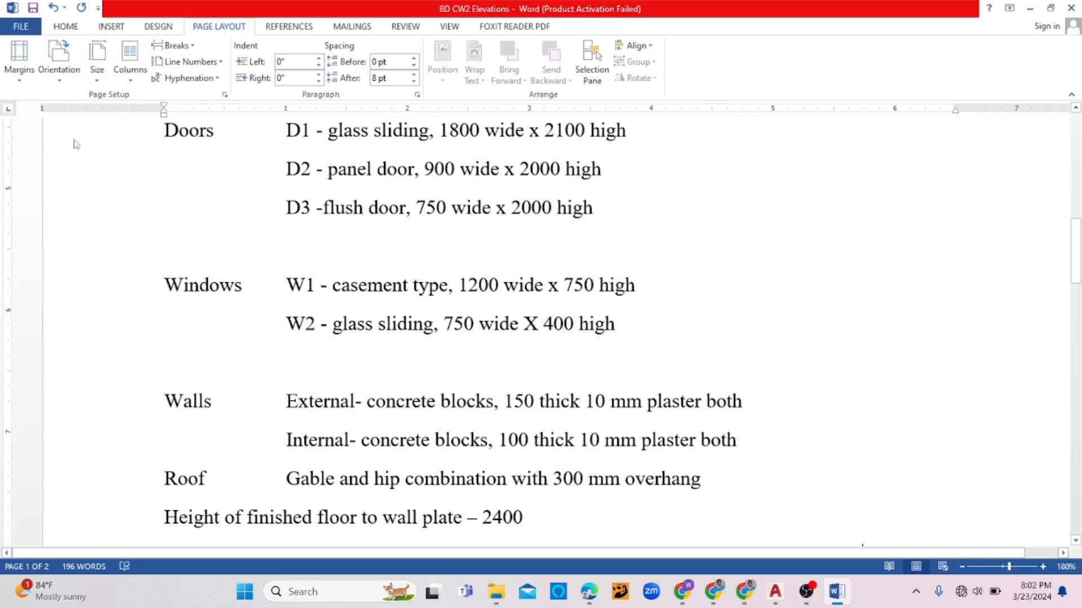
{"action": "scroll", "coordinate": [469, 293], "scroll_direction": "down", "scroll_amount": 10}
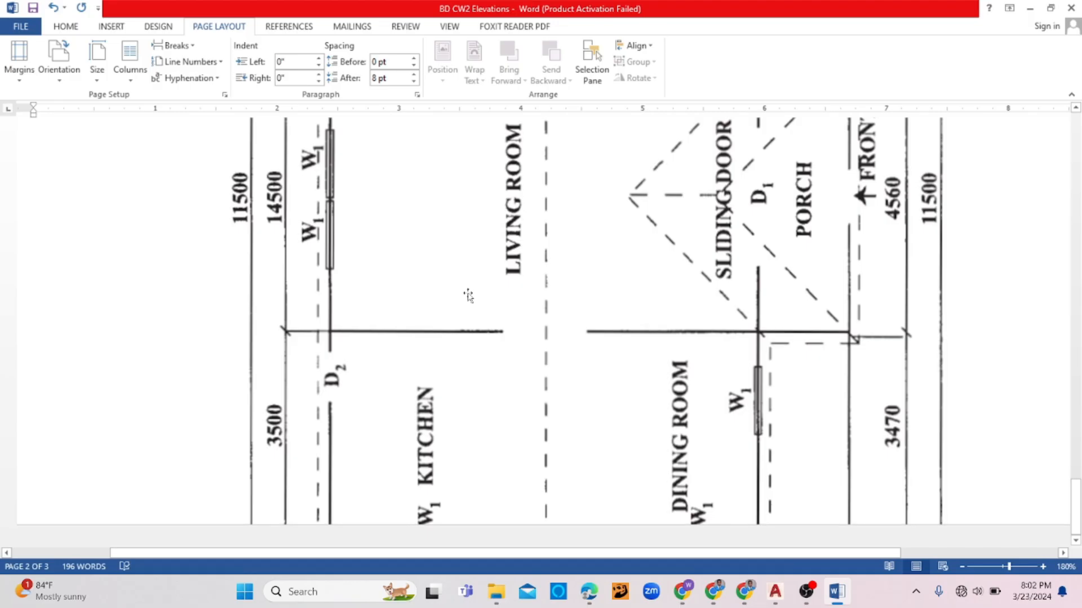
{"action": "left_click", "coordinate": [63, 82]}
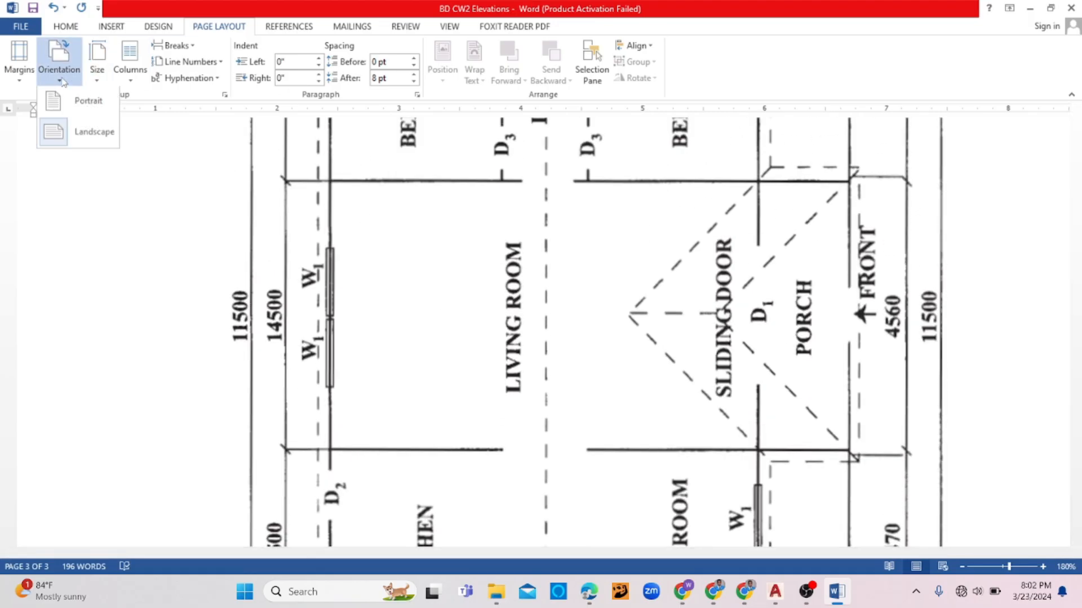
{"action": "left_click", "coordinate": [69, 115]}
- Copy the floor plan picture from the document's second page
{"action": "scroll", "coordinate": [525, 264], "scroll_direction": "down", "scroll_amount": 5}
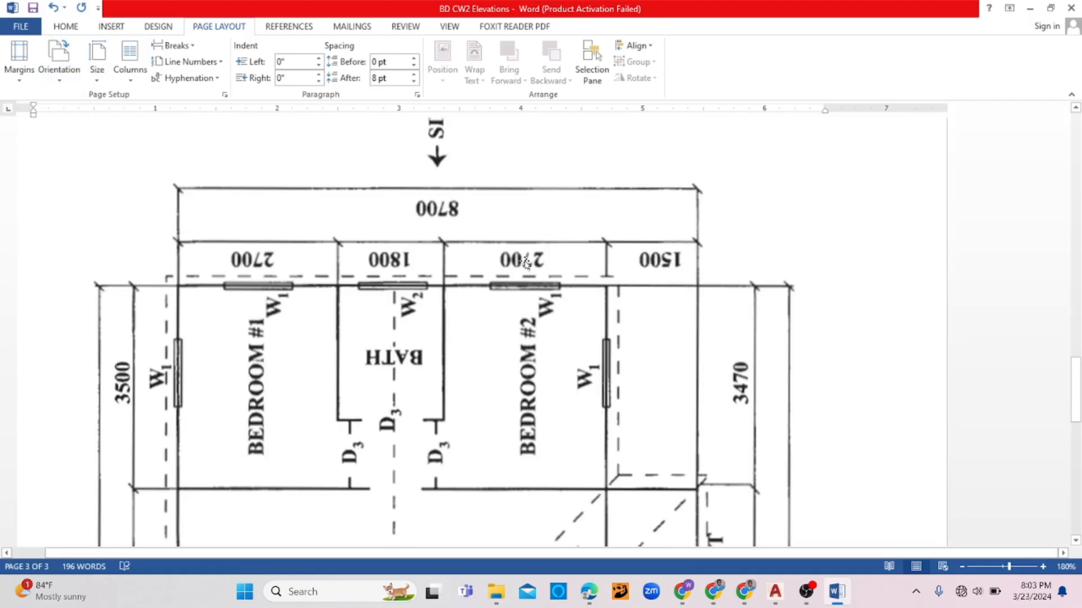
{"action": "scroll", "coordinate": [512, 255], "scroll_direction": "down", "scroll_amount": 1}
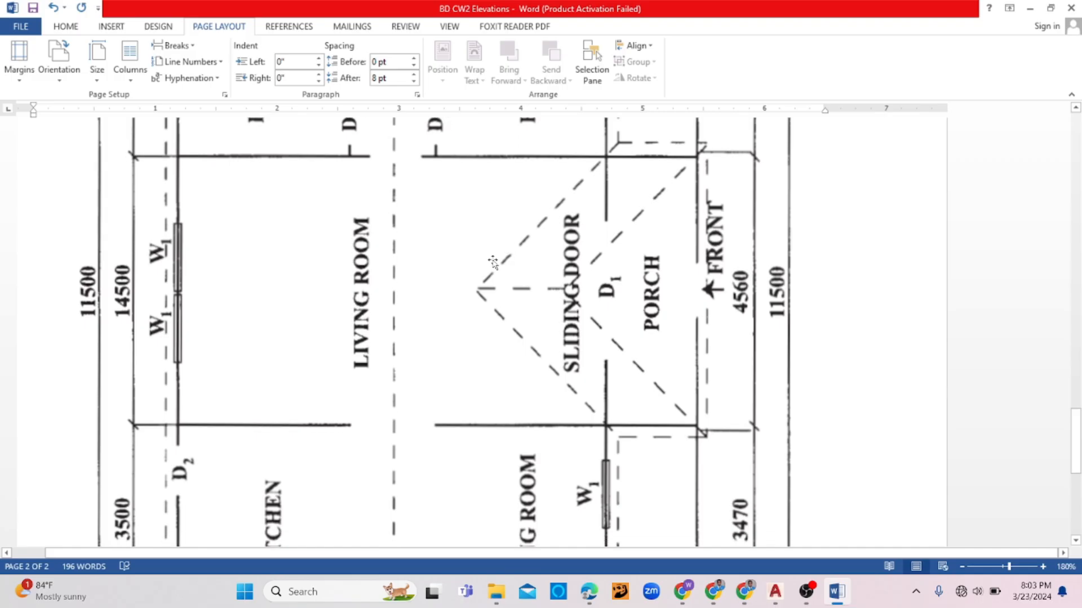
{"action": "left_click", "coordinate": [491, 260]}
{"action": "scroll", "coordinate": [526, 203], "scroll_direction": "up", "scroll_amount": 4}
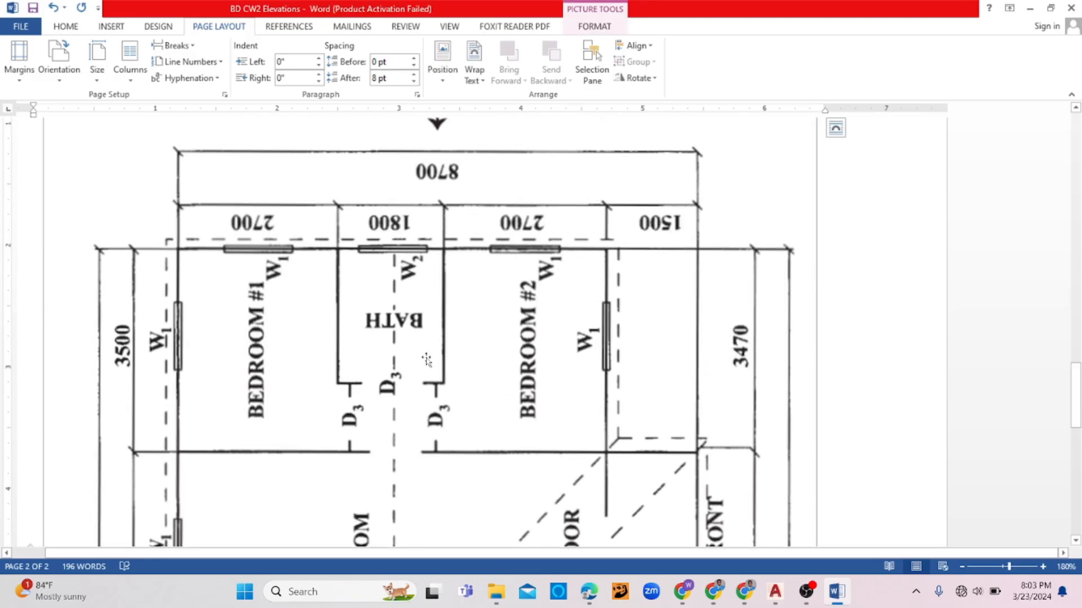
{"action": "right_click", "coordinate": [423, 334]}
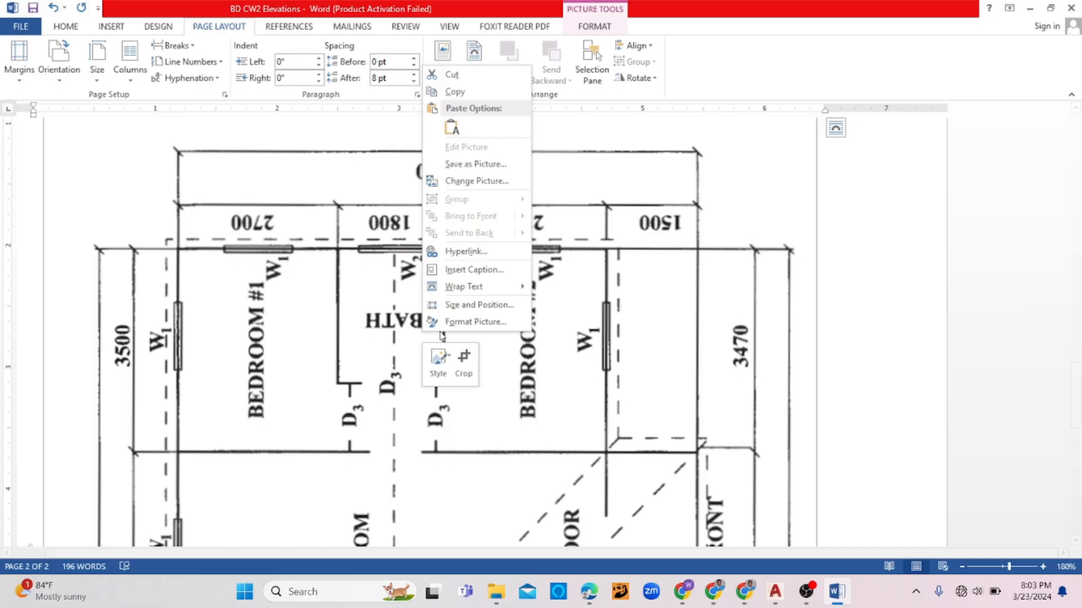
{"action": "left_click", "coordinate": [454, 92]}
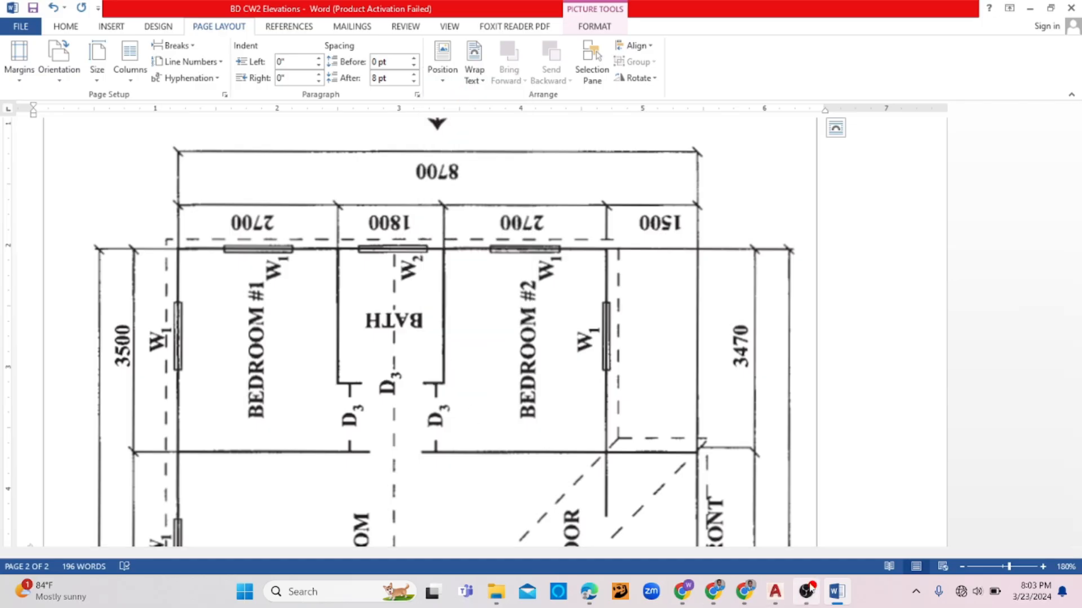
- Switch to AutoCAD and paste the floor plan picture into Drawing1, accepting the OLE text size settings
{"action": "mouse_move", "coordinate": [808, 593]}
{"action": "left_click", "coordinate": [775, 592]}
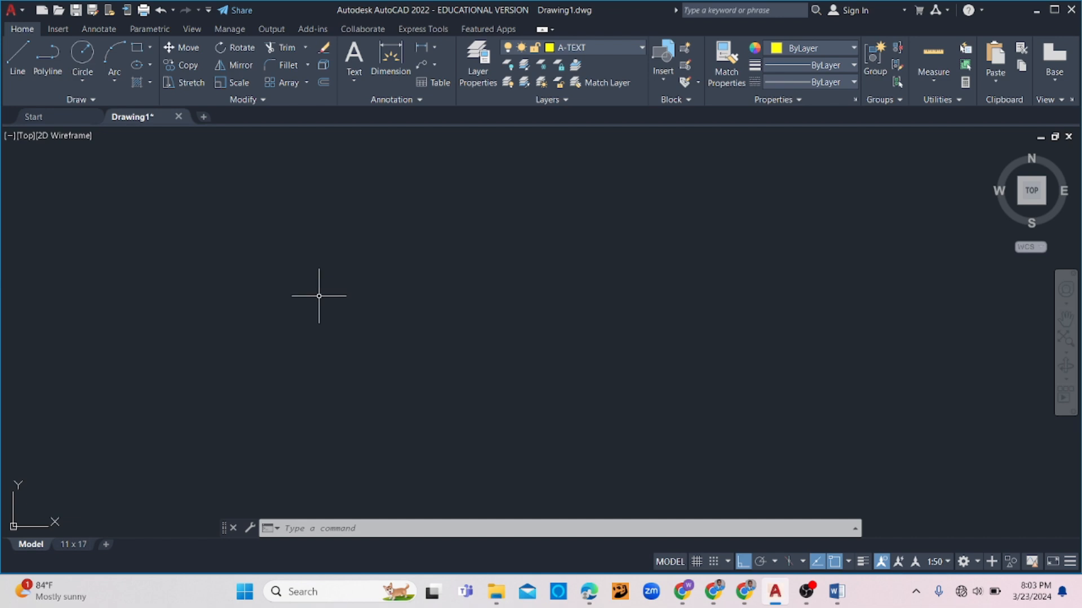
{"action": "key", "text": "ctrl+v"}
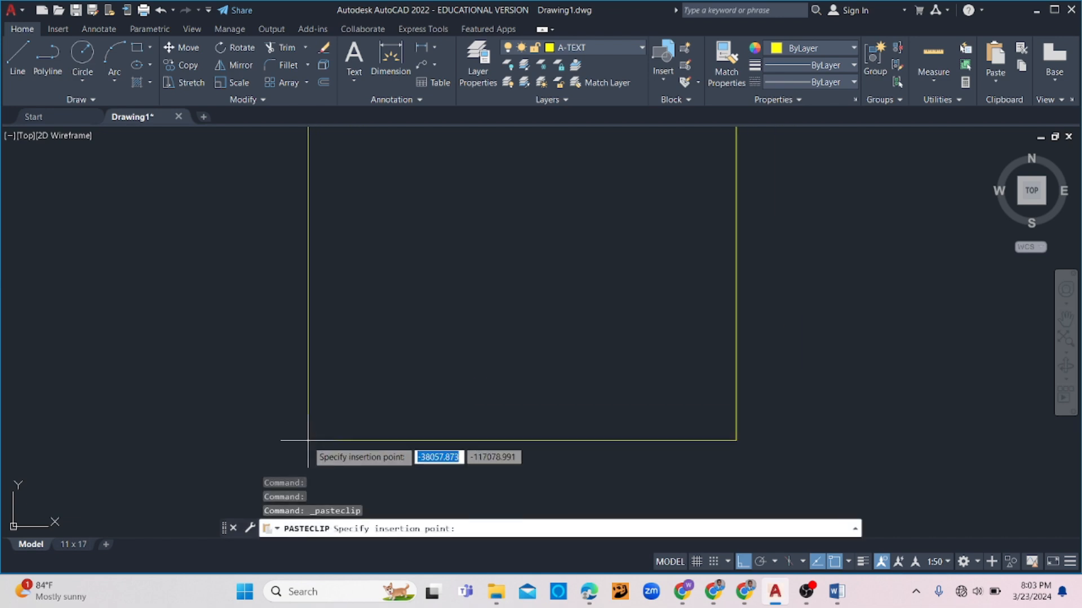
{"action": "left_click", "coordinate": [314, 431]}
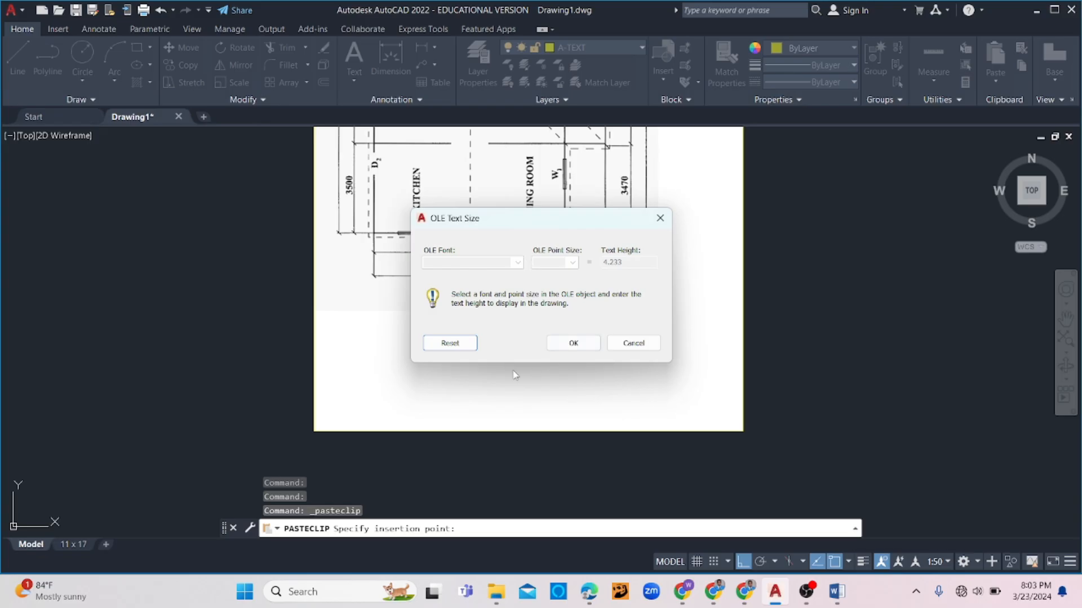
{"action": "left_click", "coordinate": [575, 345]}
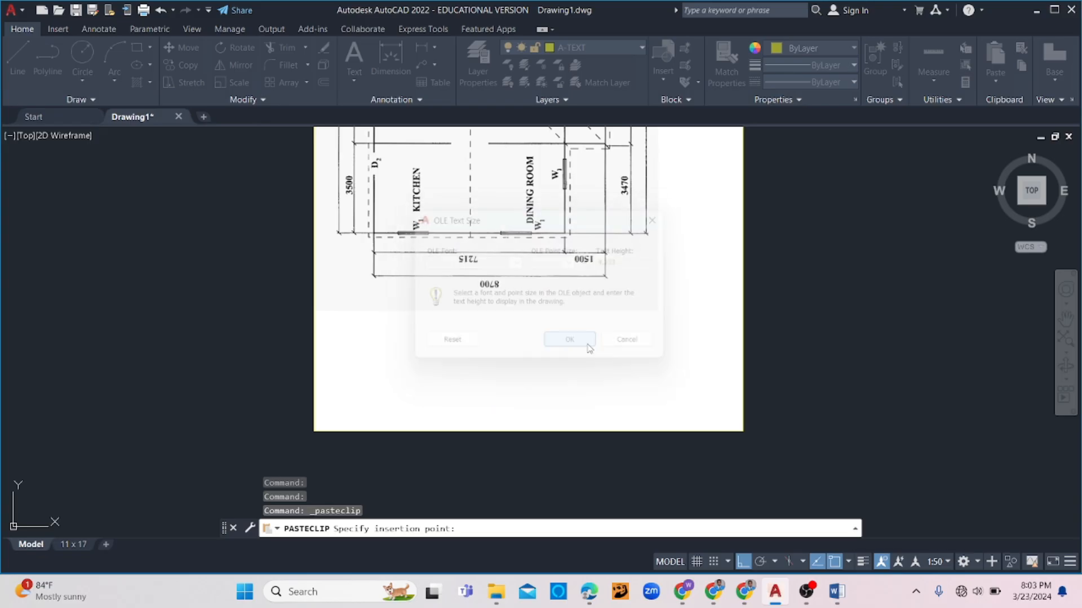
{"action": "scroll", "coordinate": [577, 275], "scroll_direction": "down", "scroll_amount": 5}
{"action": "scroll", "coordinate": [617, 290], "scroll_direction": "up", "scroll_amount": 4}
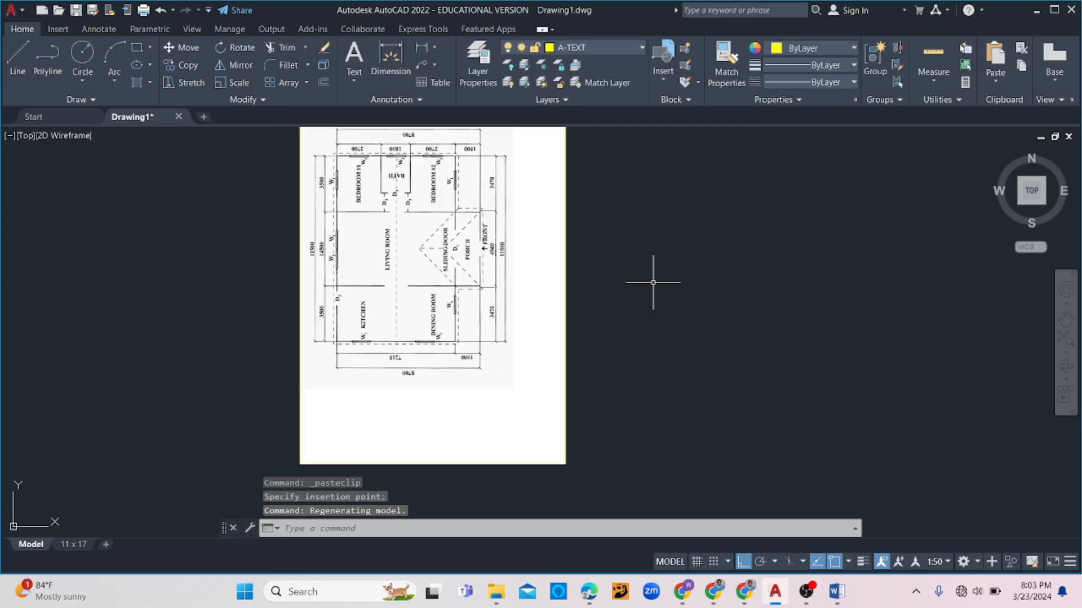
- Scale the pasted floor plan by reference from its lower-left corner with object snap off, making the lower porch-depth dimension 1500 long
{"action": "left_click", "coordinate": [580, 234]}
{"action": "left_click", "coordinate": [418, 313]}
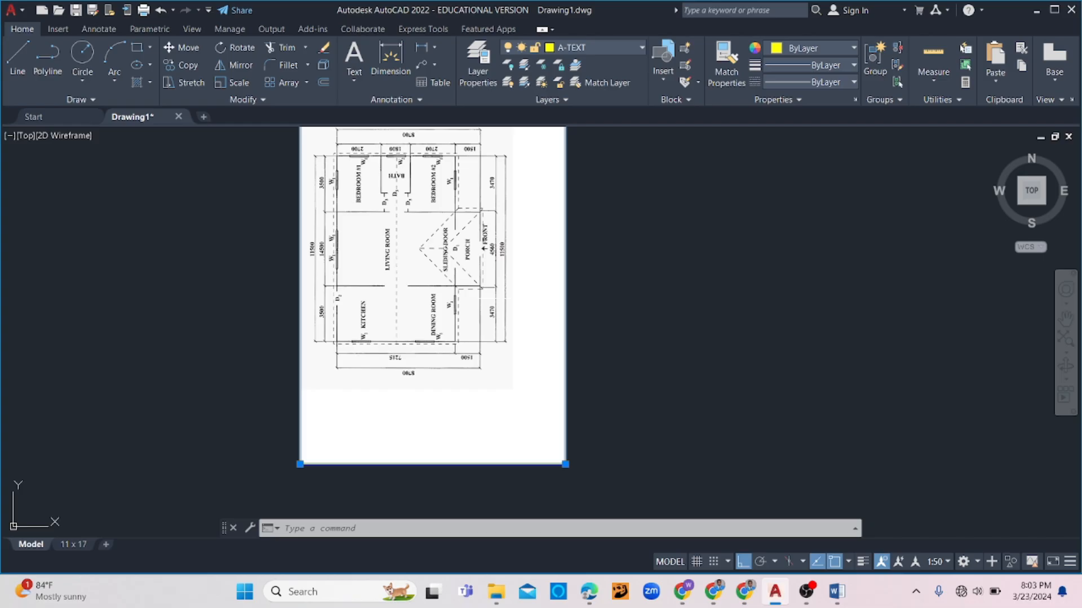
{"action": "type", "text": "sc"}
{"action": "key", "text": "Return"}
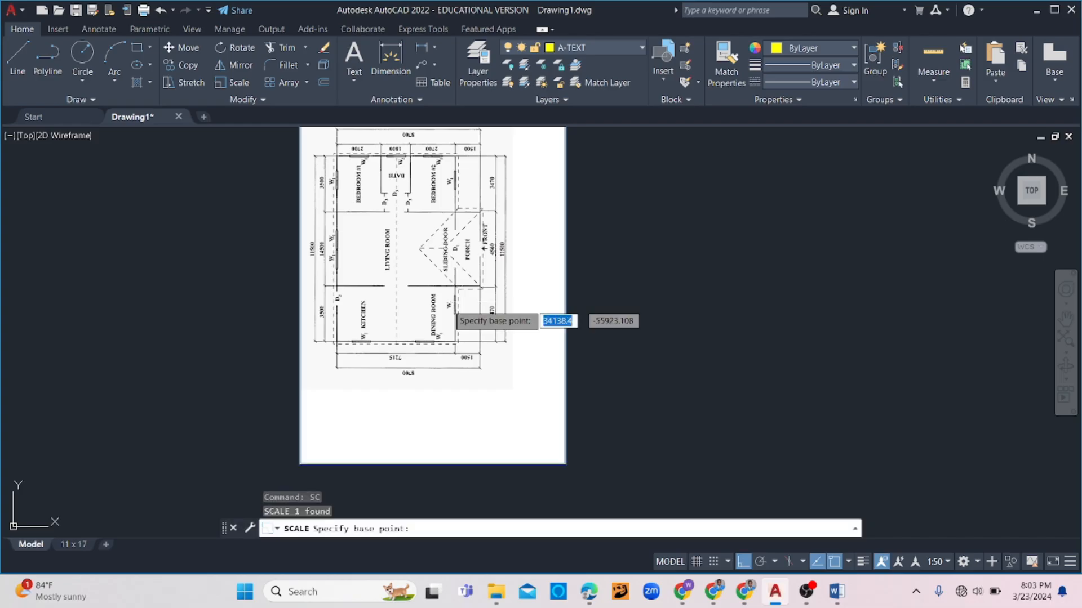
{"action": "left_click", "coordinate": [292, 462]}
{"action": "type", "text": "r"}
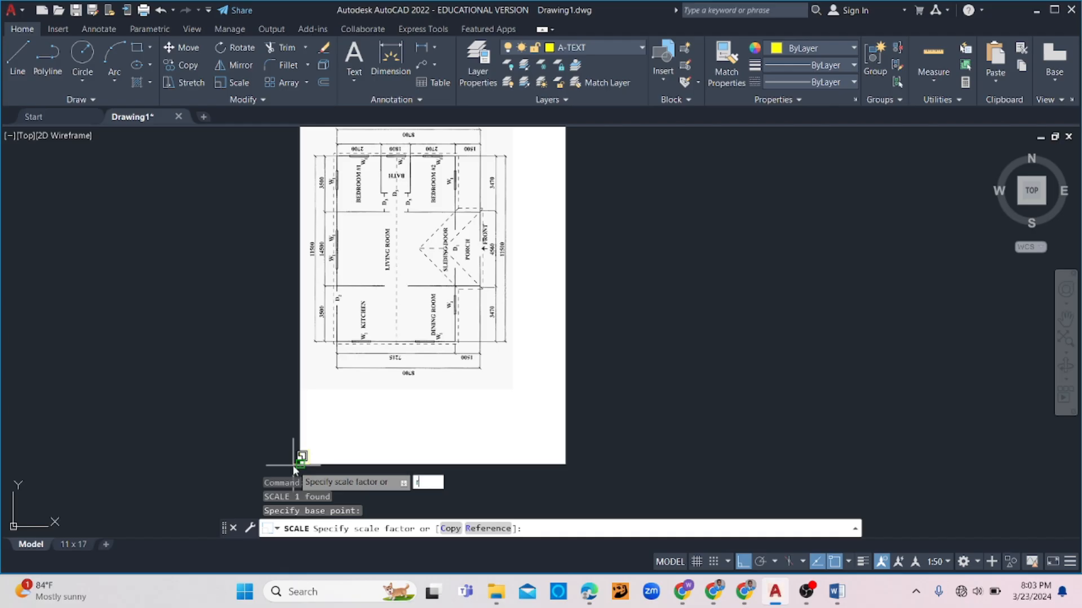
{"action": "key", "text": "Return"}
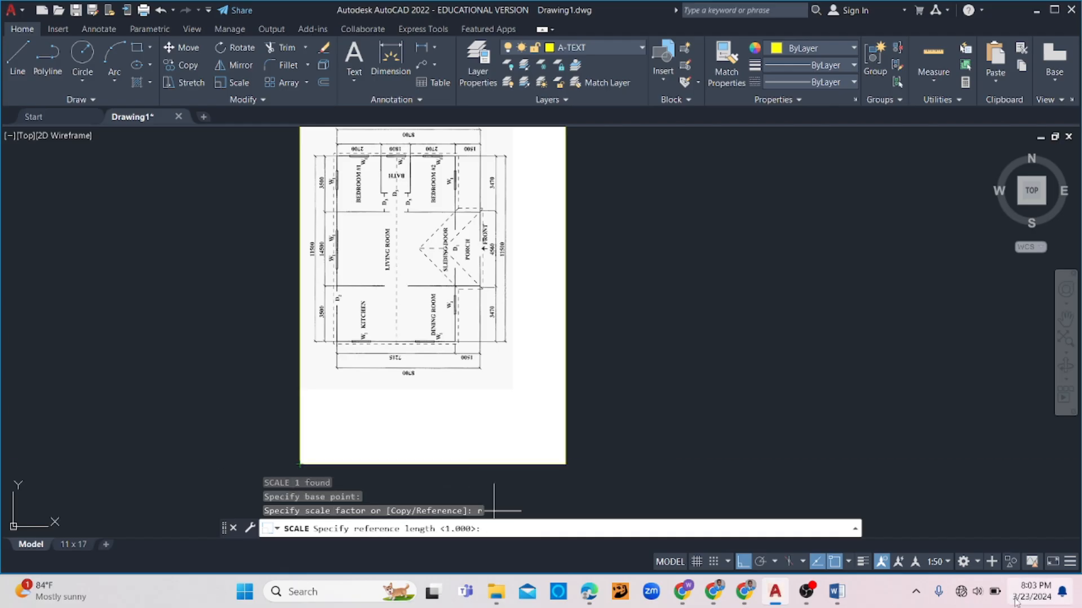
{"action": "left_click", "coordinate": [833, 562]}
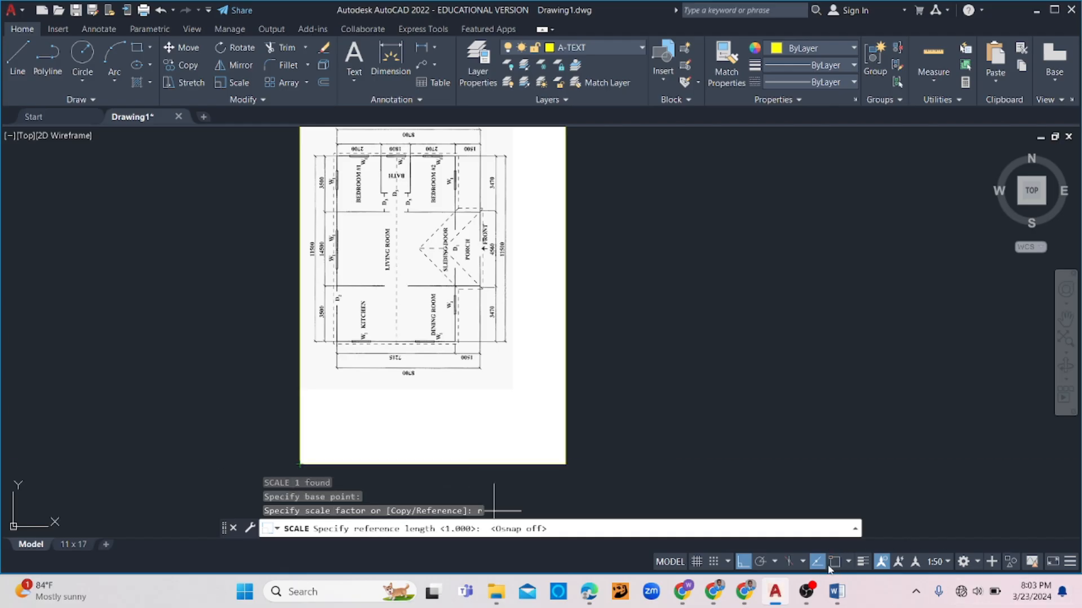
{"action": "scroll", "coordinate": [394, 369], "scroll_direction": "up", "scroll_amount": 2}
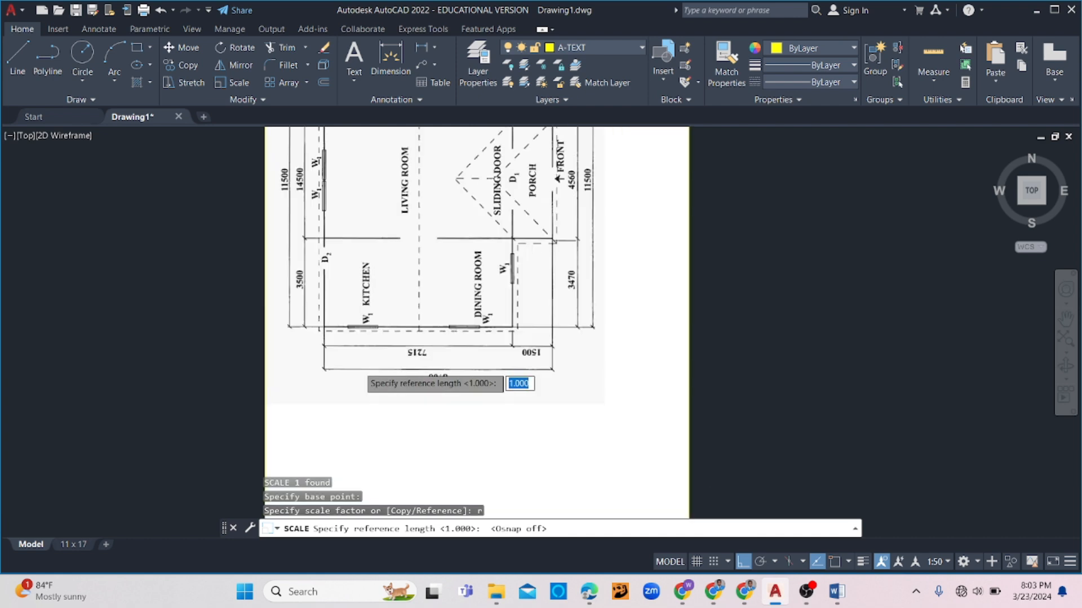
{"action": "scroll", "coordinate": [501, 355], "scroll_direction": "up", "scroll_amount": 3}
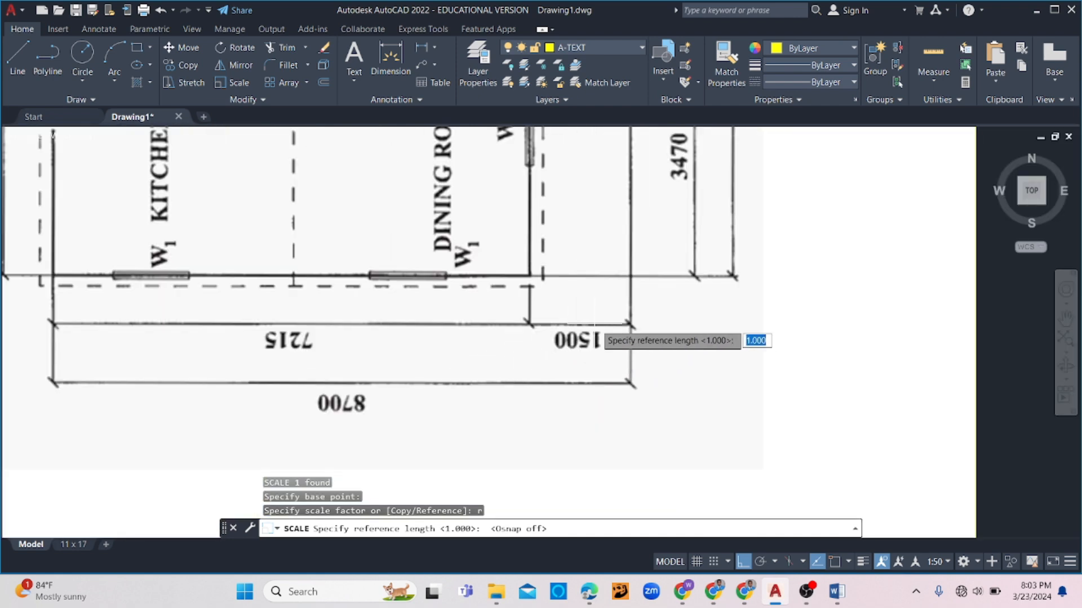
{"action": "scroll", "coordinate": [665, 321], "scroll_direction": "up", "scroll_amount": 2}
{"action": "left_click", "coordinate": [665, 320]}
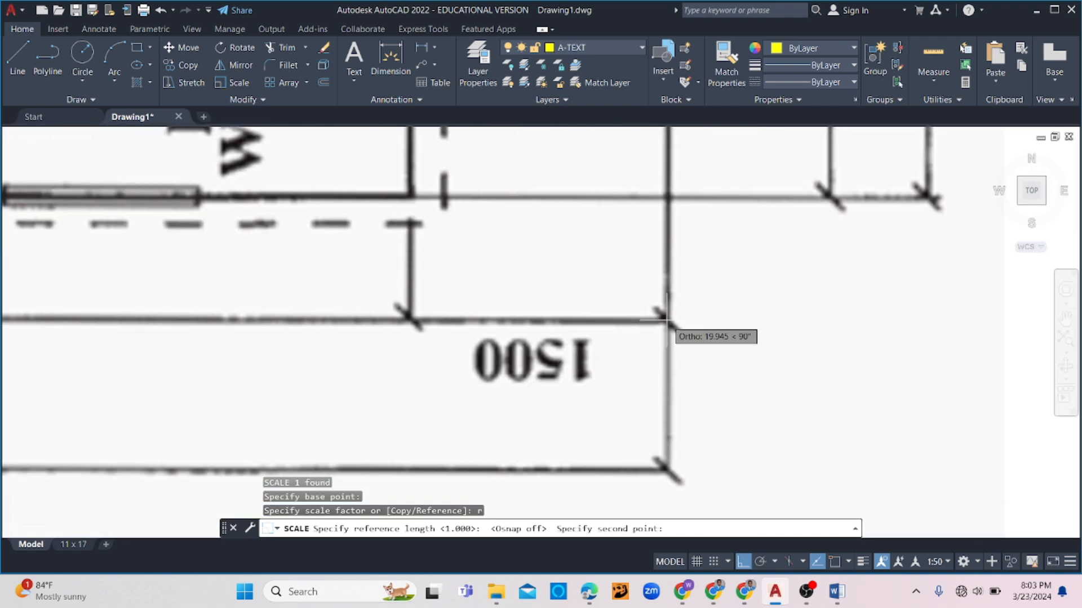
{"action": "left_click", "coordinate": [404, 320]}
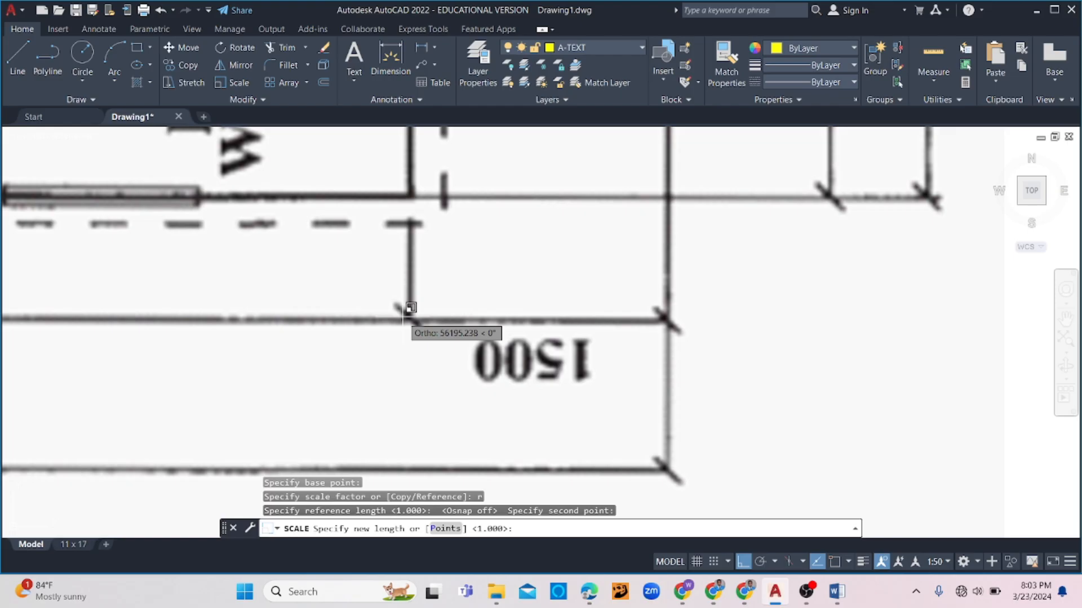
{"action": "type", "text": "145"}
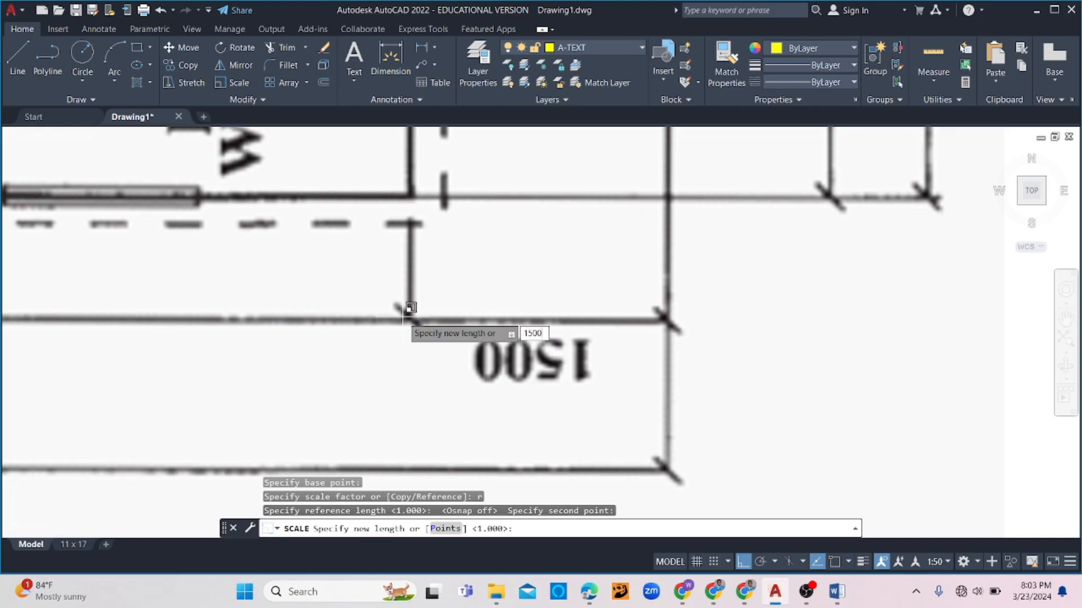
{"action": "key", "text": "Return"}
{"action": "scroll", "coordinate": [398, 309], "scroll_direction": "down", "scroll_amount": 5}
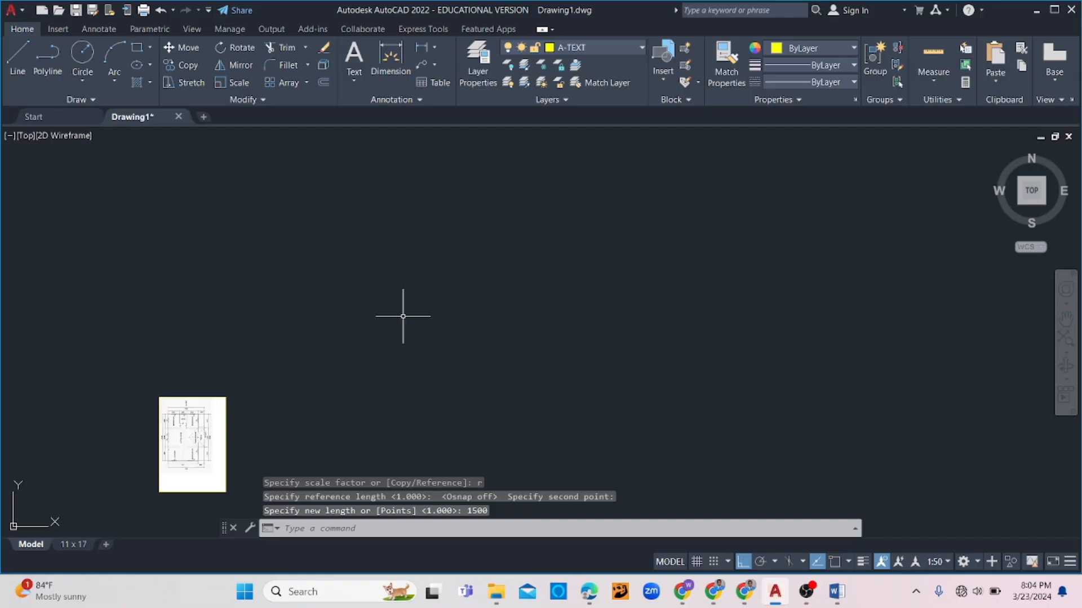
{"action": "scroll", "coordinate": [368, 377], "scroll_direction": "up", "scroll_amount": 10}
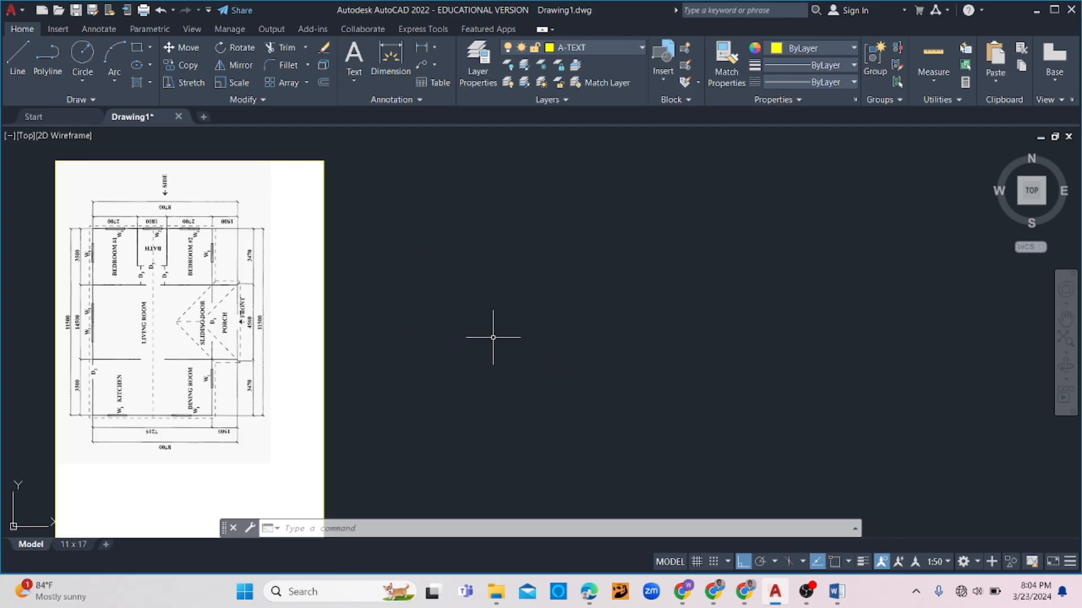
- Draw a long horizontal line in the empty space to the right of the floor plan
{"action": "scroll", "coordinate": [507, 335], "scroll_direction": "down", "scroll_amount": 2}
{"action": "scroll", "coordinate": [563, 344], "scroll_direction": "up", "scroll_amount": 2}
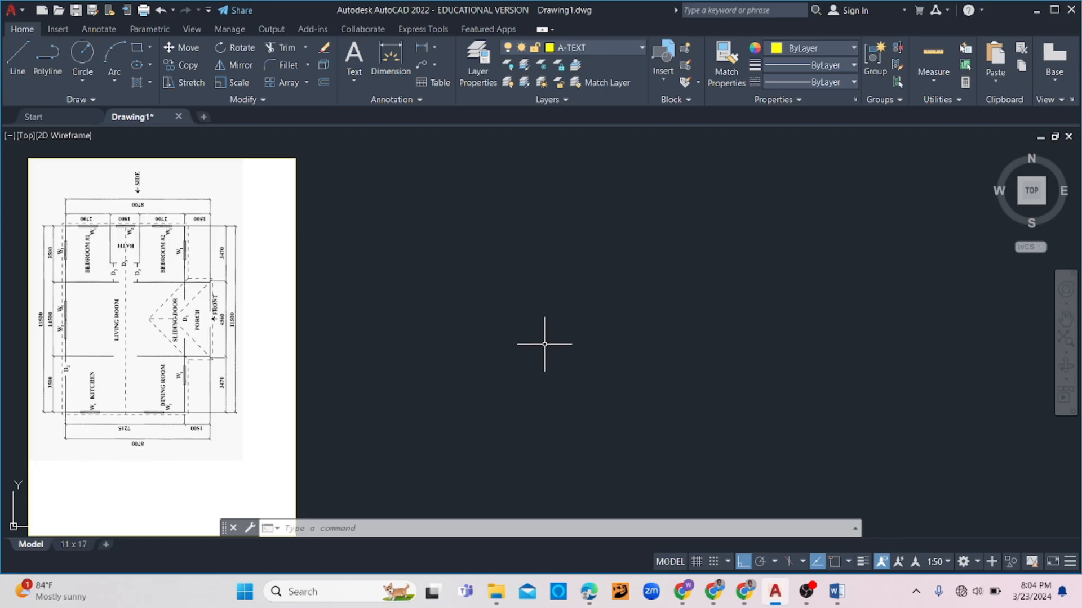
{"action": "type", "text": "l"}
{"action": "key", "text": "Return"}
{"action": "left_click", "coordinate": [337, 372]}
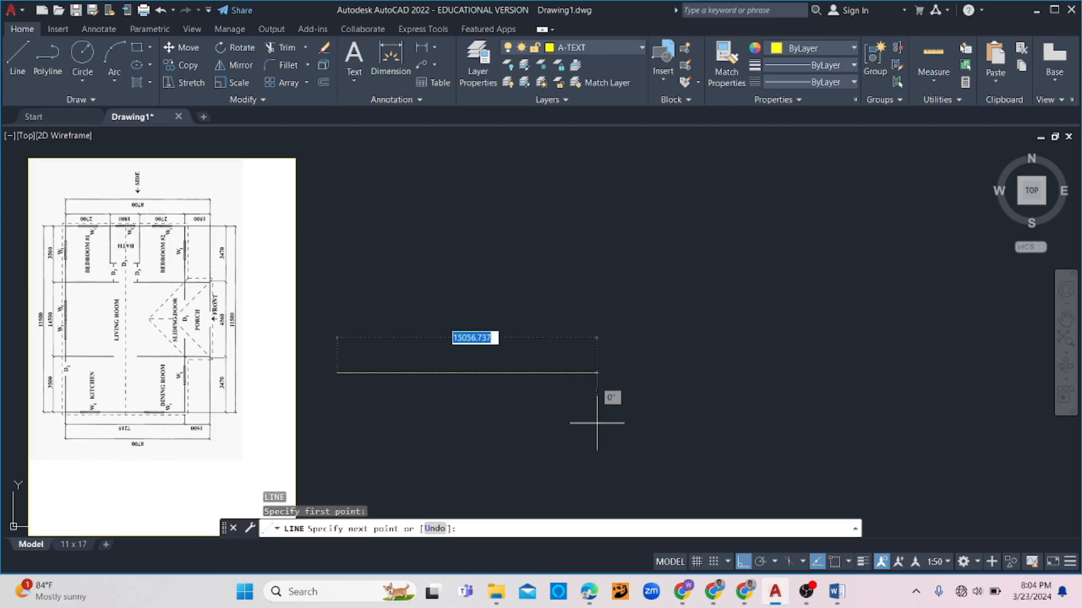
{"action": "left_click", "coordinate": [895, 445]}
{"action": "key", "text": "Escape"}
- Assign the long horizontal line to the A-FLOOR layer
{"action": "left_click", "coordinate": [673, 349]}
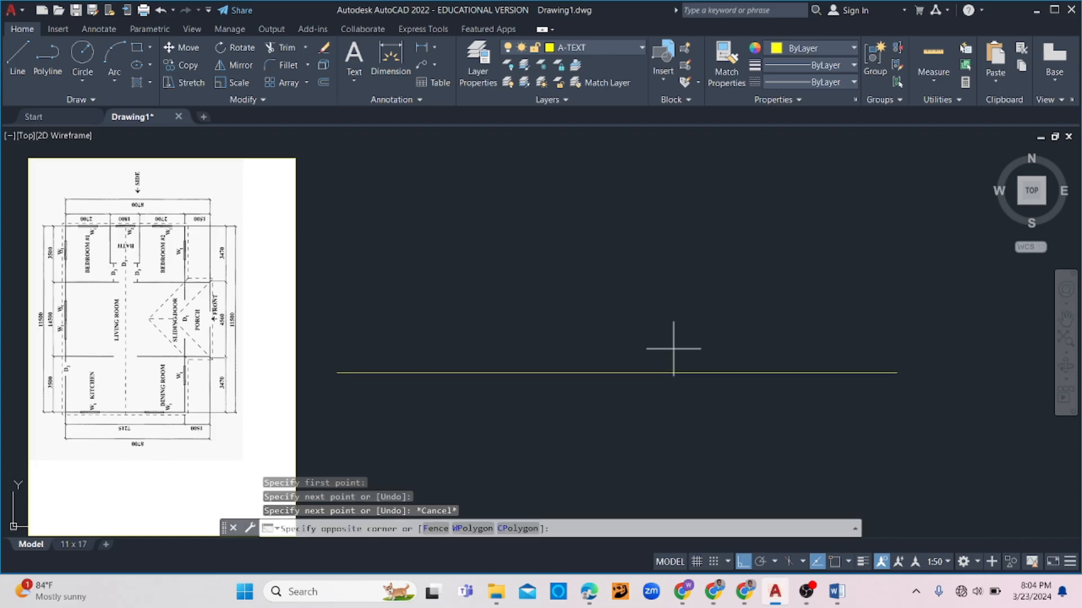
{"action": "left_click", "coordinate": [578, 396]}
{"action": "left_click", "coordinate": [586, 44]}
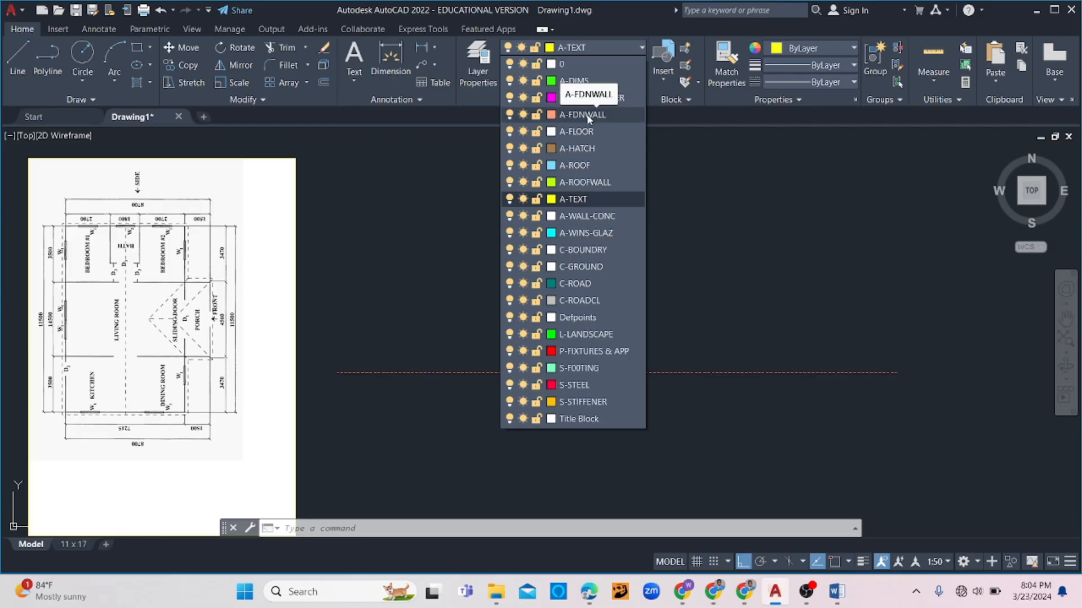
{"action": "key", "text": "Escape"}
{"action": "key", "text": "Escape"}
{"action": "key", "text": "Escape"}
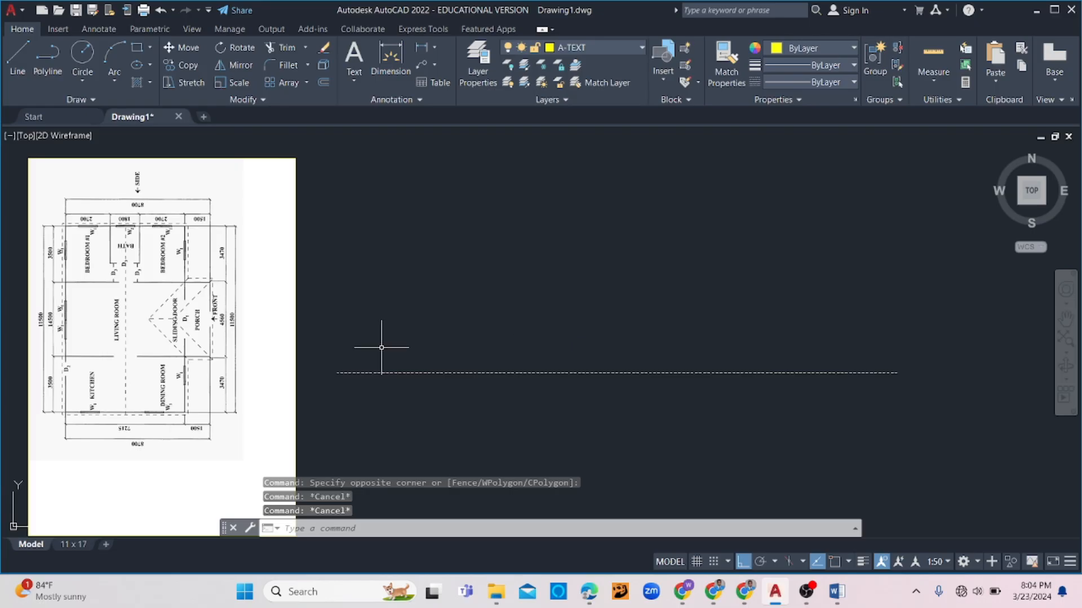
- Switch to the Word document and look up the height from finished floor to wall plate in the specifications
{"action": "scroll", "coordinate": [381, 348], "scroll_direction": "down", "scroll_amount": 5}
{"action": "scroll", "coordinate": [394, 357], "scroll_direction": "up", "scroll_amount": 5}
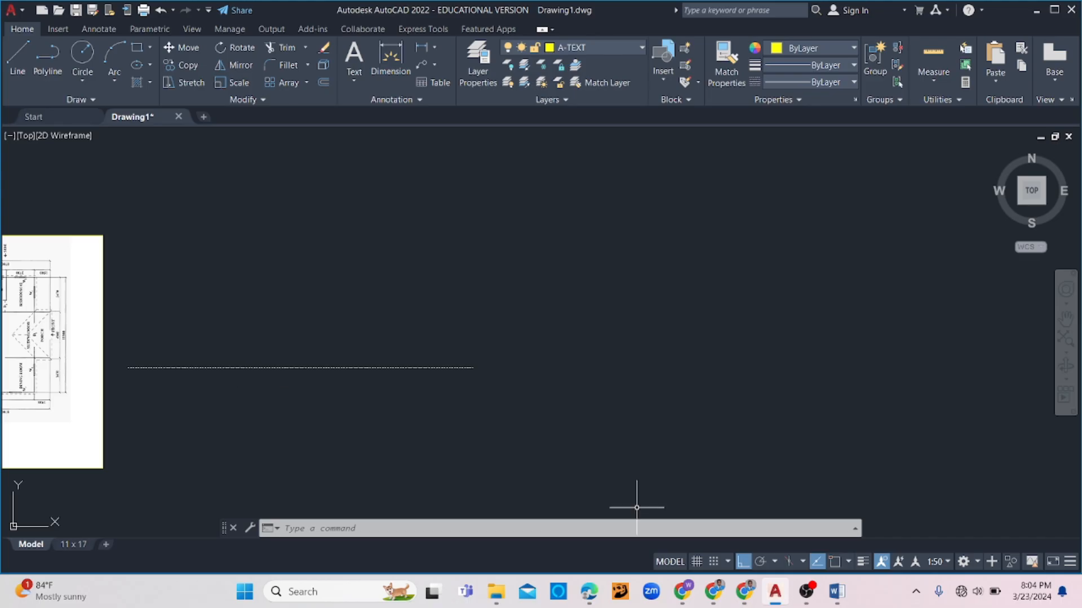
{"action": "left_click", "coordinate": [838, 591]}
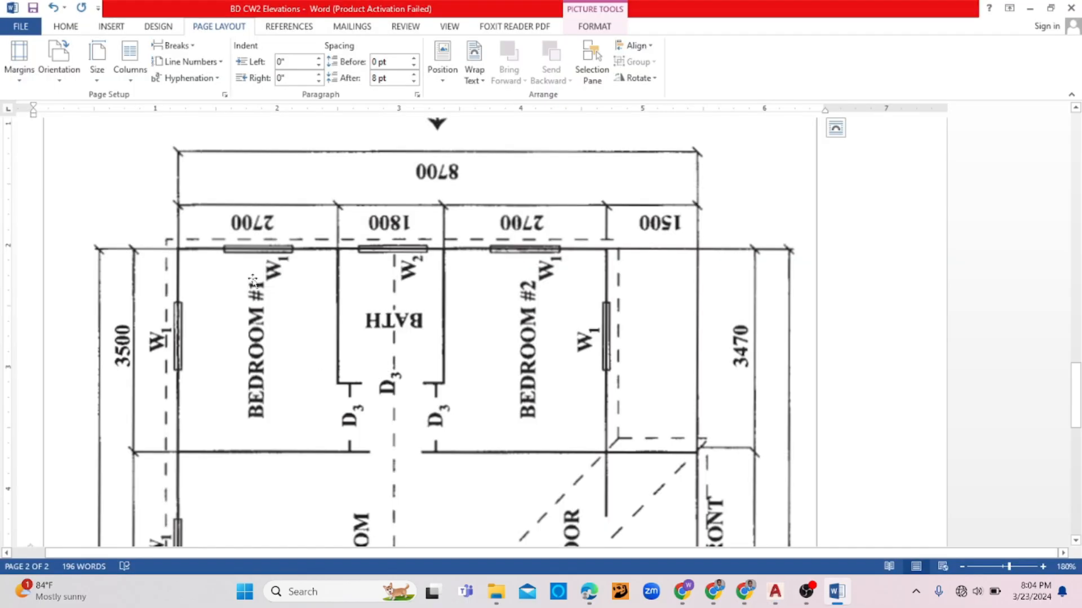
{"action": "scroll", "coordinate": [297, 254], "scroll_direction": "down", "scroll_amount": 10}
{"action": "scroll", "coordinate": [104, 285], "scroll_direction": "up", "scroll_amount": 1}
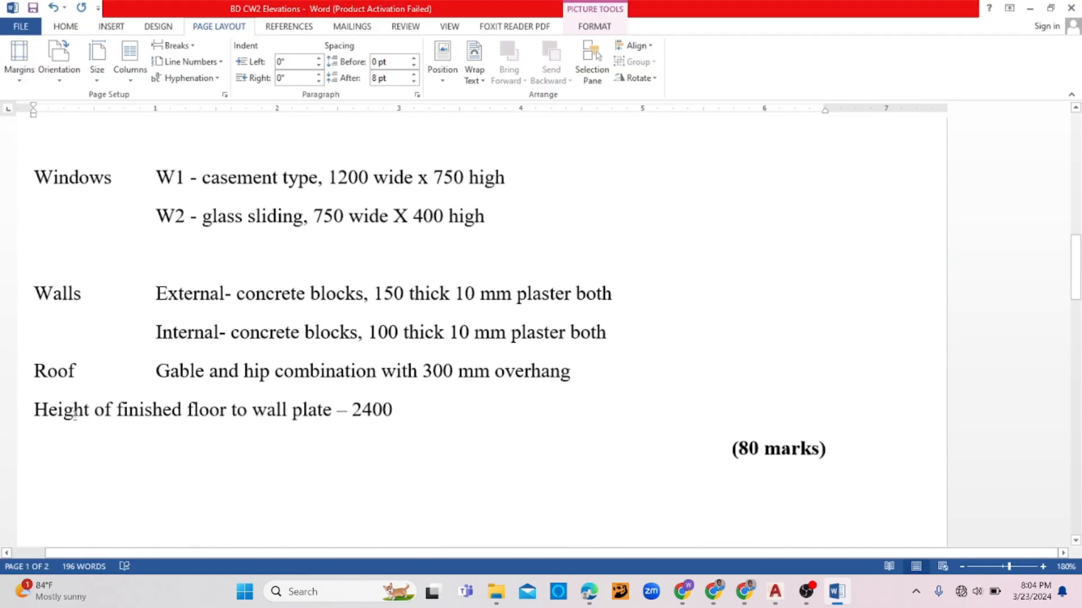
{"action": "scroll", "coordinate": [75, 415], "scroll_direction": "up", "scroll_amount": 3}
{"action": "scroll", "coordinate": [119, 473], "scroll_direction": "up", "scroll_amount": 3}
{"action": "scroll", "coordinate": [116, 471], "scroll_direction": "down", "scroll_amount": 3}
{"action": "scroll", "coordinate": [174, 488], "scroll_direction": "down", "scroll_amount": 2}
{"action": "scroll", "coordinate": [244, 466], "scroll_direction": "up", "scroll_amount": 2}
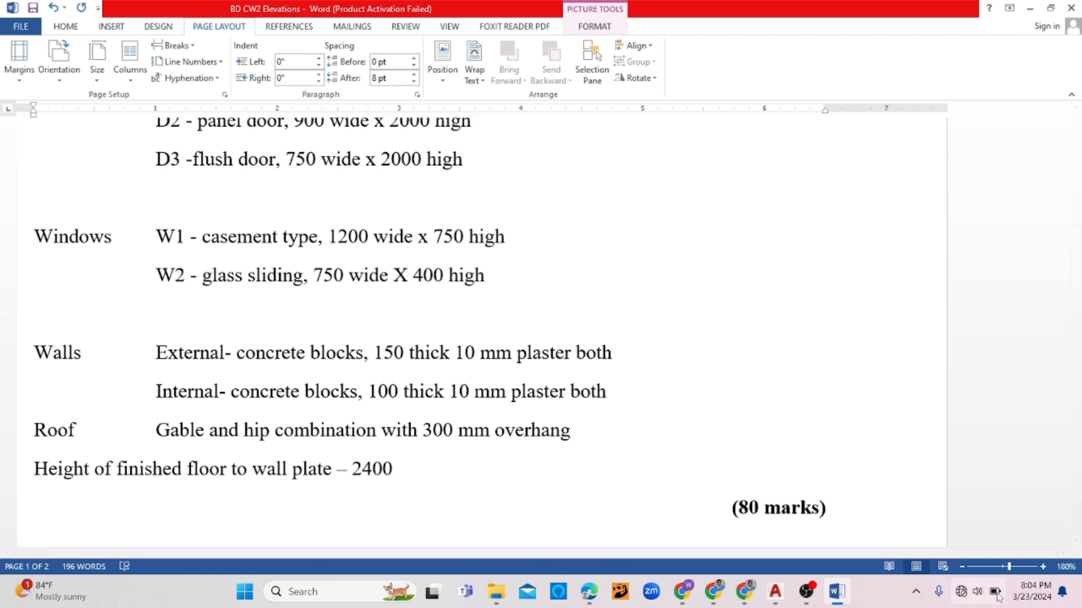
- Return to AutoCAD and offset the floor line 2400 upward for the wall plate level
{"action": "left_click", "coordinate": [775, 591]}
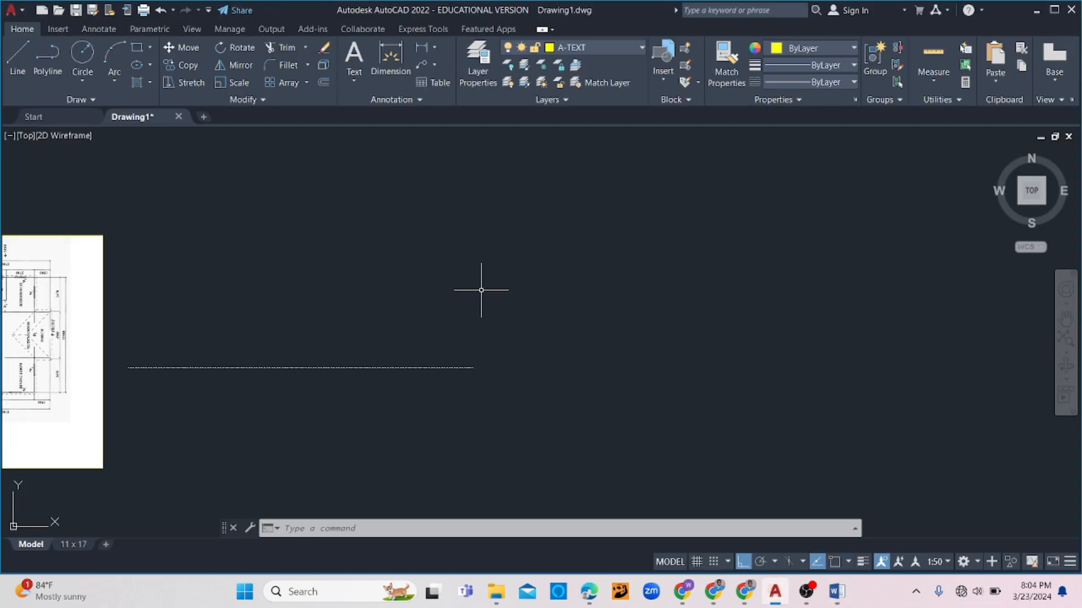
{"action": "type", "text": "o"}
{"action": "key", "text": "Return"}
{"action": "type", "text": "2400"}
{"action": "key", "text": "Return"}
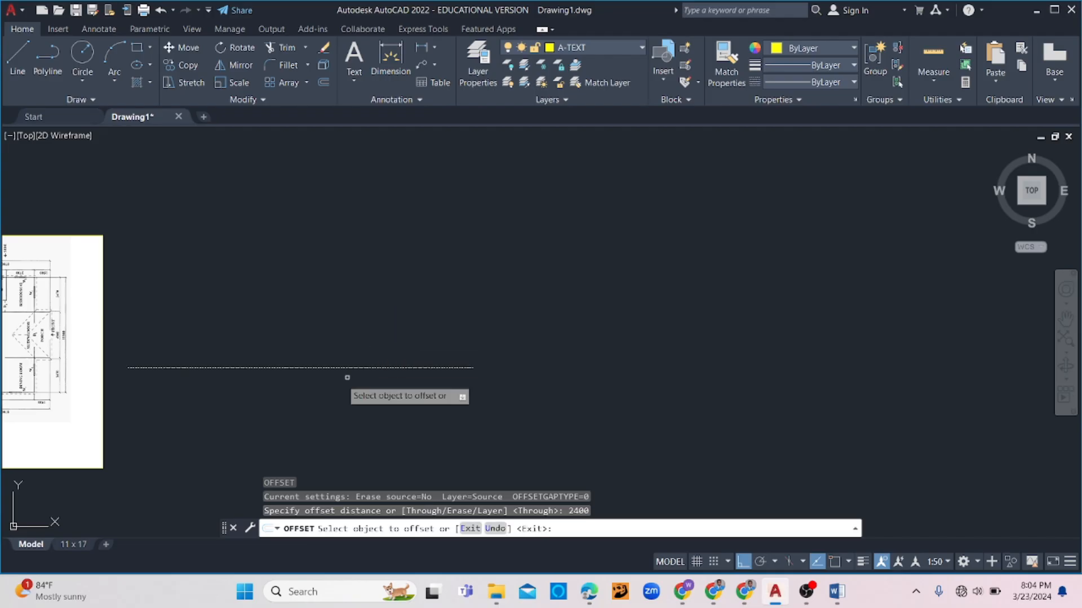
{"action": "left_click", "coordinate": [372, 368]}
{"action": "left_click", "coordinate": [372, 307]}
{"action": "key", "text": "Escape"}
- Assign the upper offset line to the A-DIMS layer
{"action": "left_click", "coordinate": [350, 305]}
{"action": "left_click", "coordinate": [290, 356]}
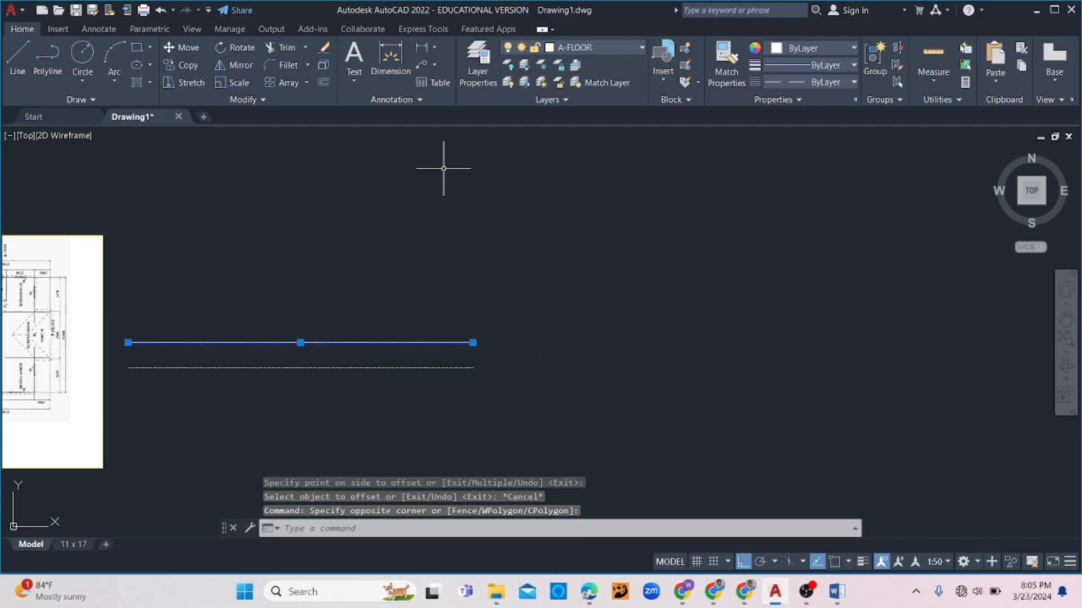
{"action": "left_click", "coordinate": [585, 45]}
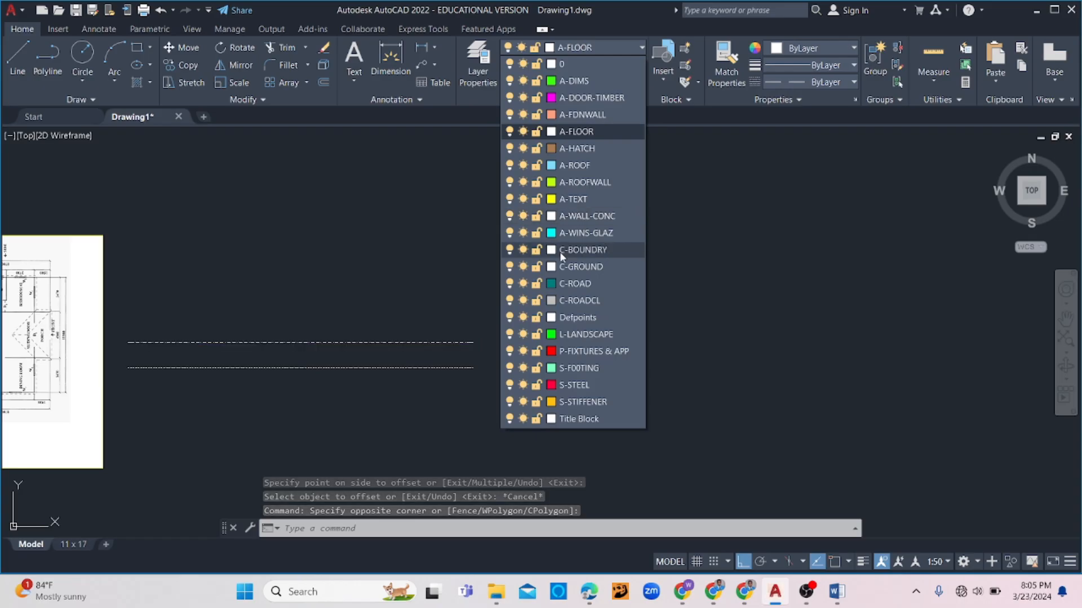
{"action": "left_click", "coordinate": [579, 81]}
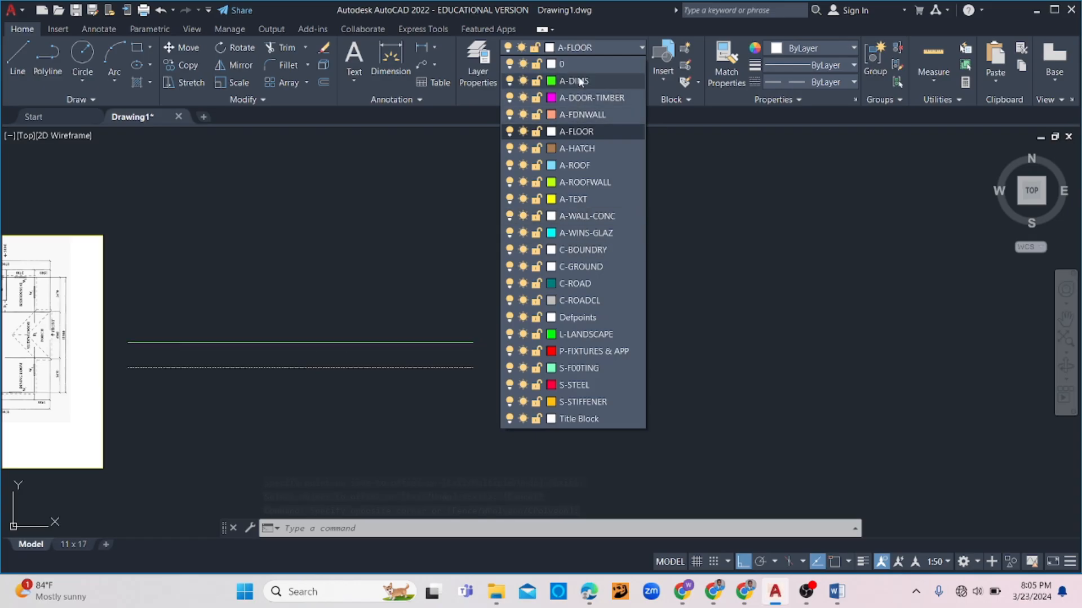
{"action": "left_click", "coordinate": [580, 82]}
{"action": "key", "text": "Escape"}
- Draw a vertical line crossing both the floor line and the wall plate line near their left ends
{"action": "middle_click_drag", "start_coordinate": [270, 277], "coordinate": [555, 269]}
{"action": "scroll", "coordinate": [555, 270], "scroll_direction": "down", "scroll_amount": 2}
{"action": "scroll", "coordinate": [507, 364], "scroll_direction": "up", "scroll_amount": 4}
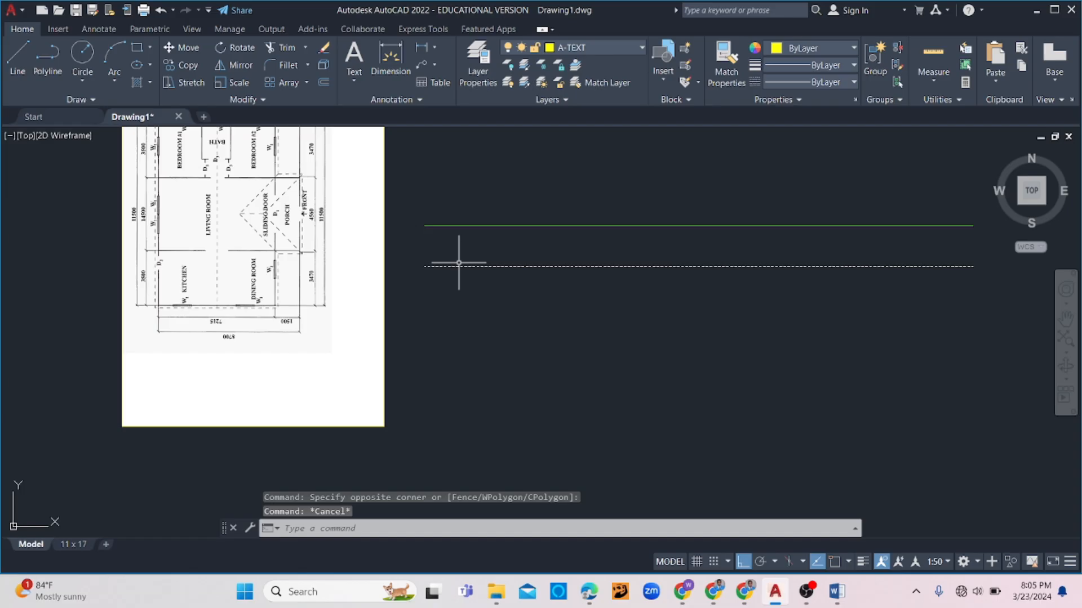
{"action": "key", "text": "Return"}
{"action": "scroll", "coordinate": [459, 284], "scroll_direction": "up", "scroll_amount": 2}
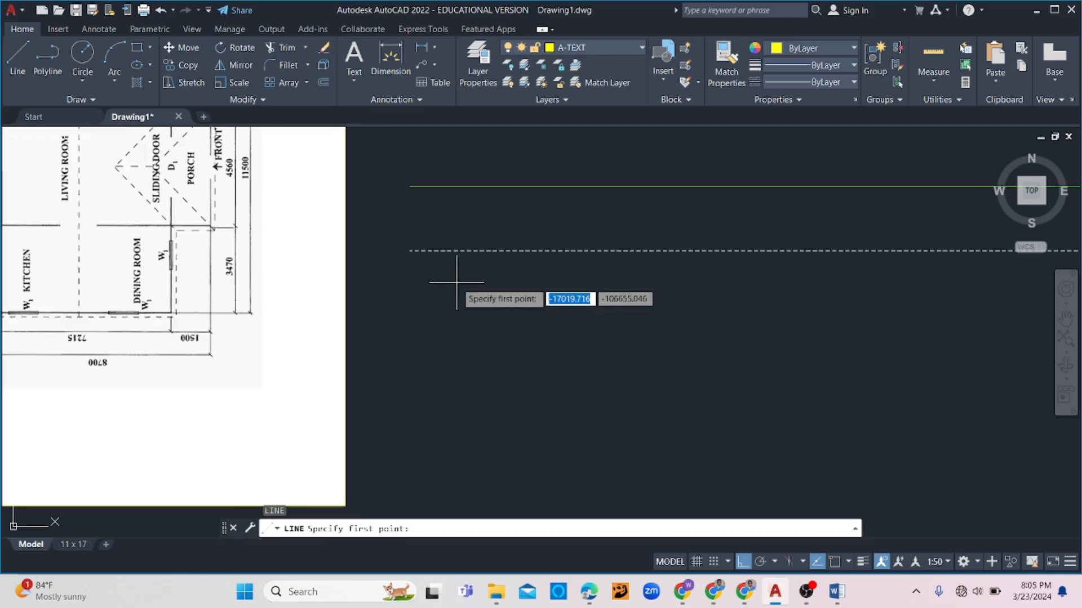
{"action": "left_click", "coordinate": [457, 282]}
{"action": "key", "text": "Escape"}
{"action": "key", "text": "Escape"}
{"action": "key", "text": "Escape"}
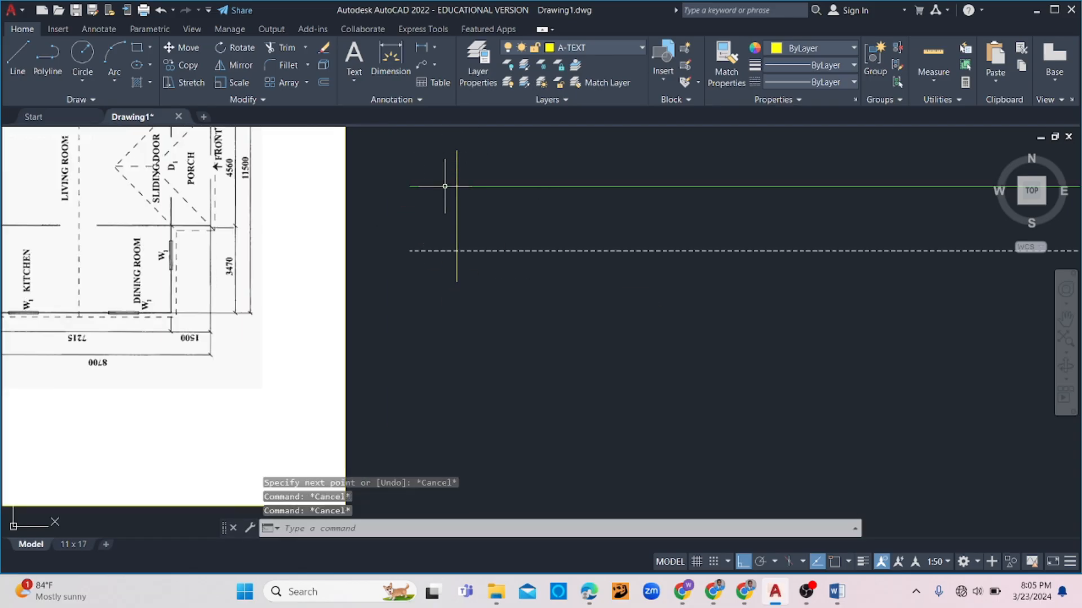
{"action": "scroll", "coordinate": [449, 335], "scroll_direction": "down", "scroll_amount": 2}
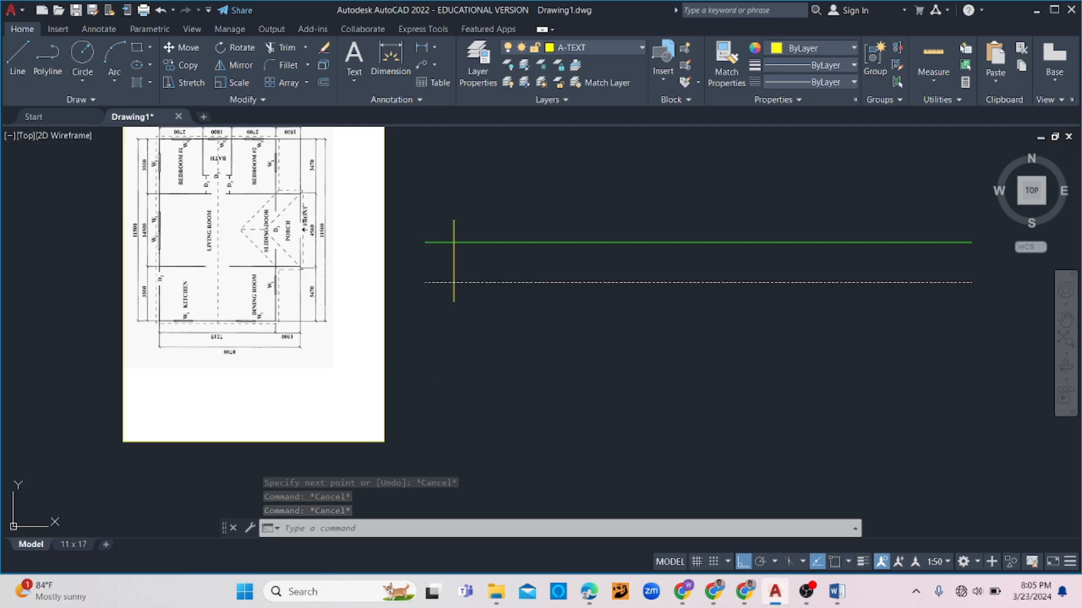
{"action": "type", "text": "l"}
{"action": "key", "text": "Return"}
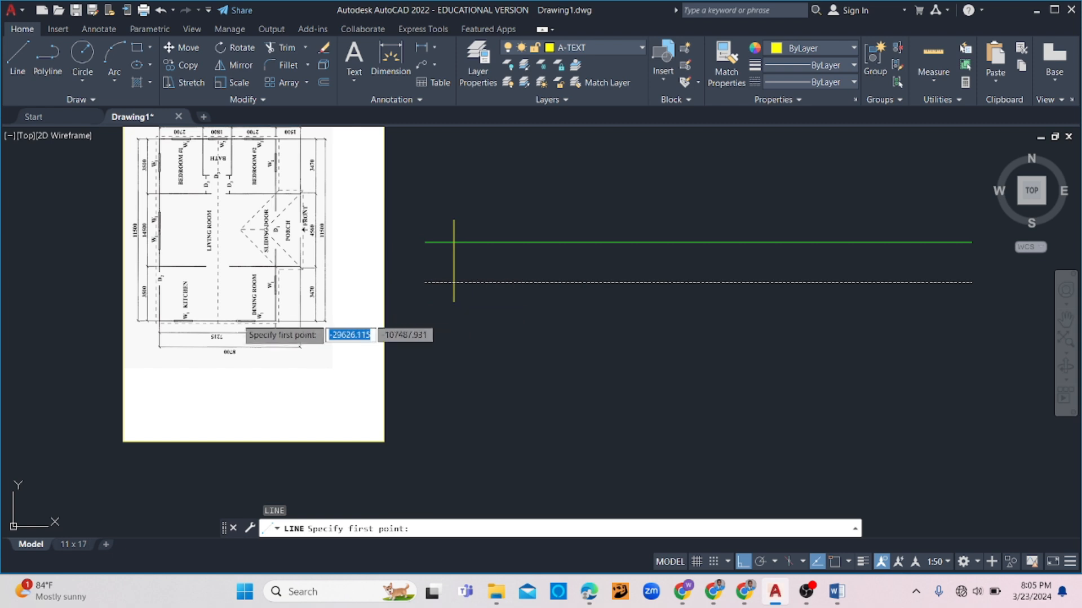
{"action": "scroll", "coordinate": [244, 320], "scroll_direction": "up", "scroll_amount": 2}
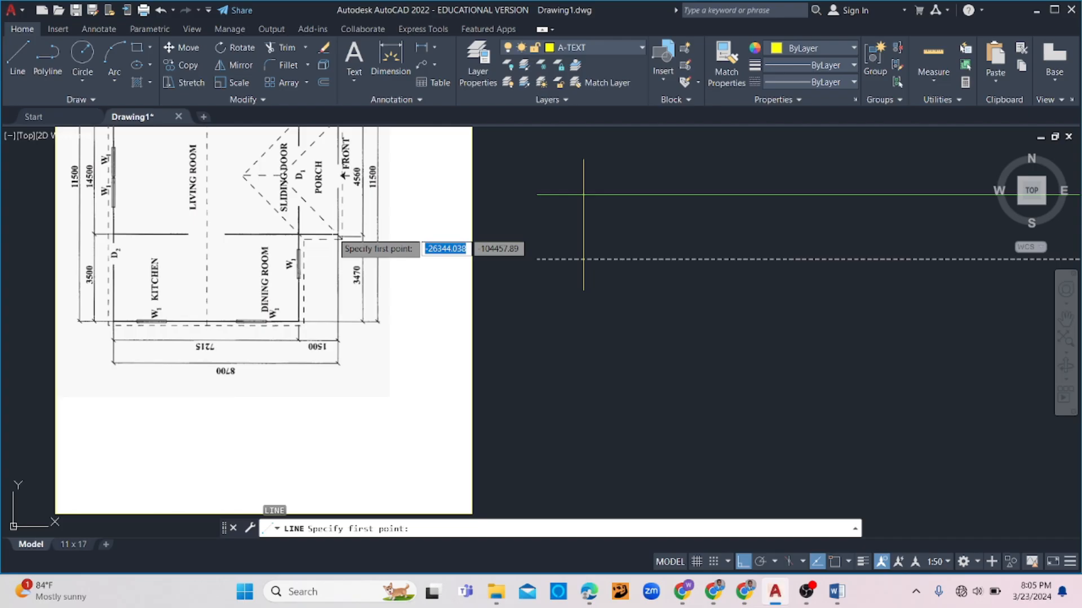
{"action": "scroll", "coordinate": [338, 237], "scroll_direction": "up", "scroll_amount": 2}
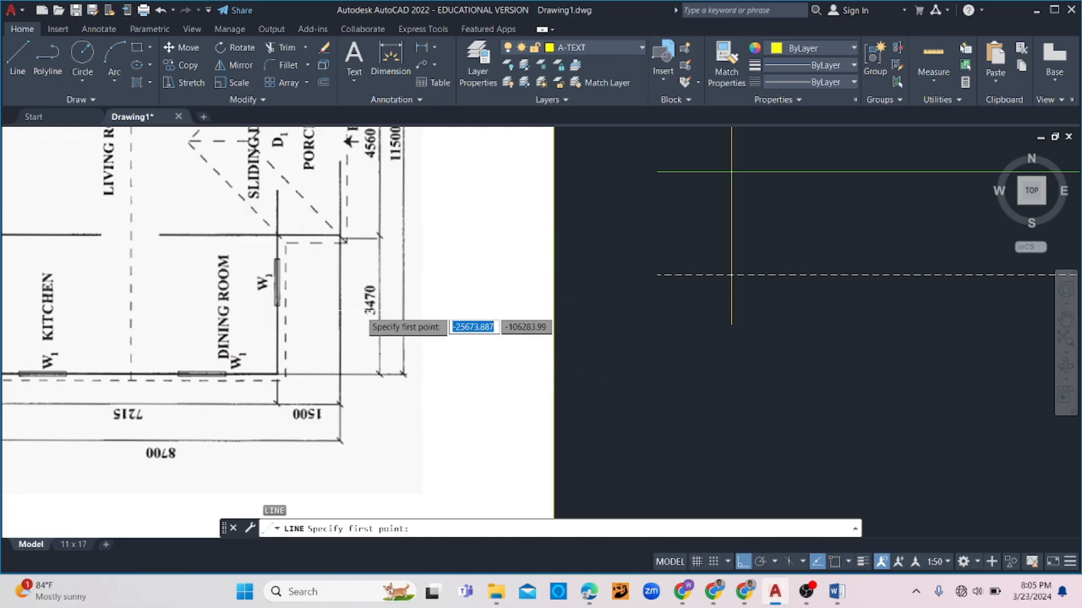
{"action": "key", "text": "Escape"}
{"action": "left_click", "coordinate": [766, 209]}
{"action": "left_click", "coordinate": [670, 234]}
{"action": "key", "text": "Escape"}
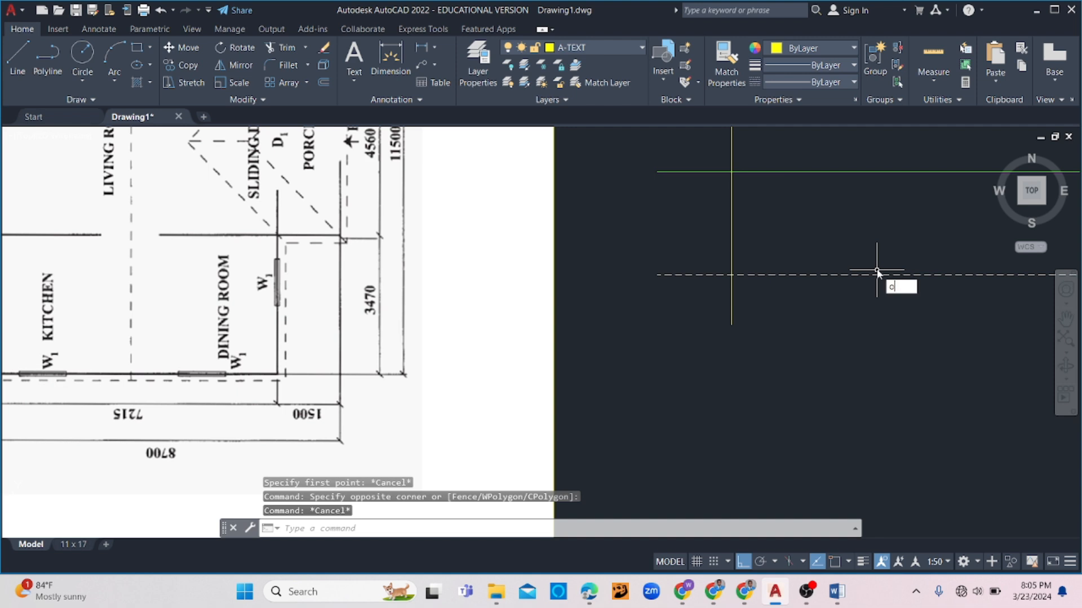
- Offset the vertical line 3470 to the right
{"action": "type", "text": "o"}
{"action": "key", "text": "Return"}
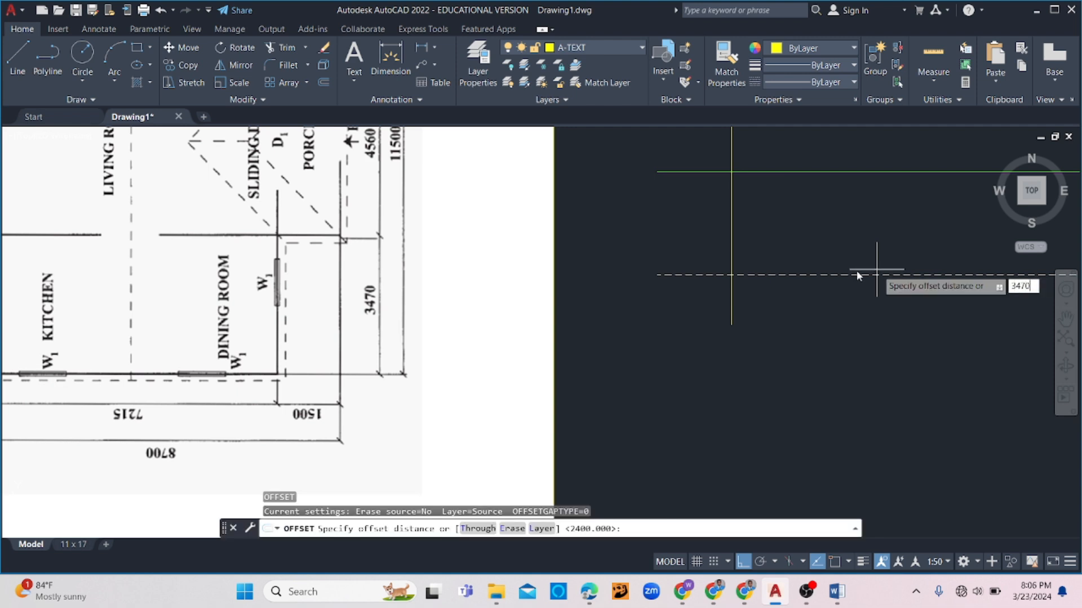
{"action": "type", "text": "3470"}
{"action": "key", "text": "Return"}
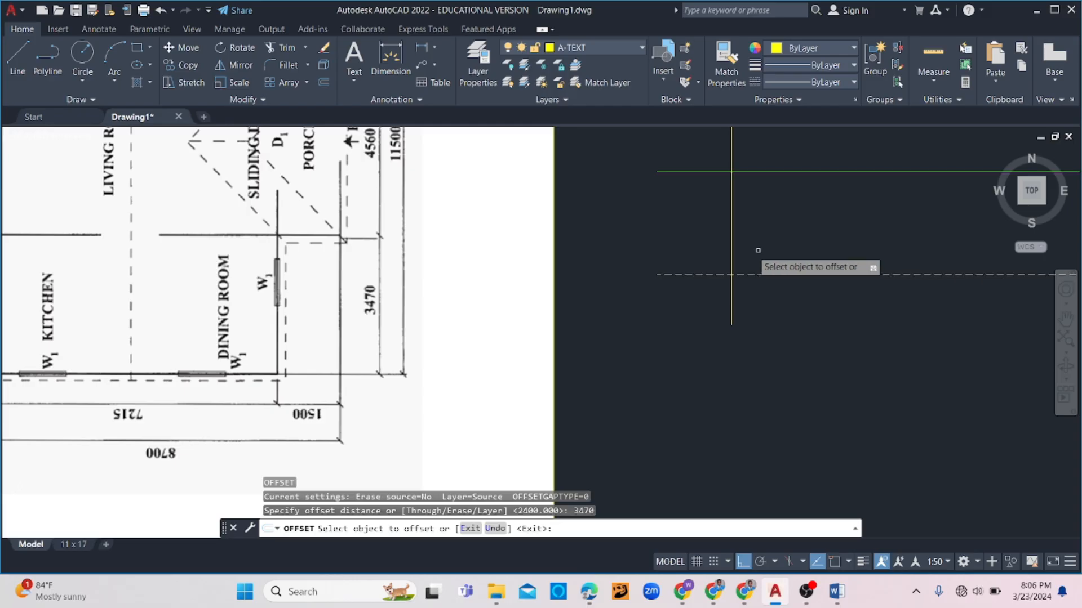
{"action": "left_click", "coordinate": [732, 253]}
{"action": "left_click", "coordinate": [823, 265]}
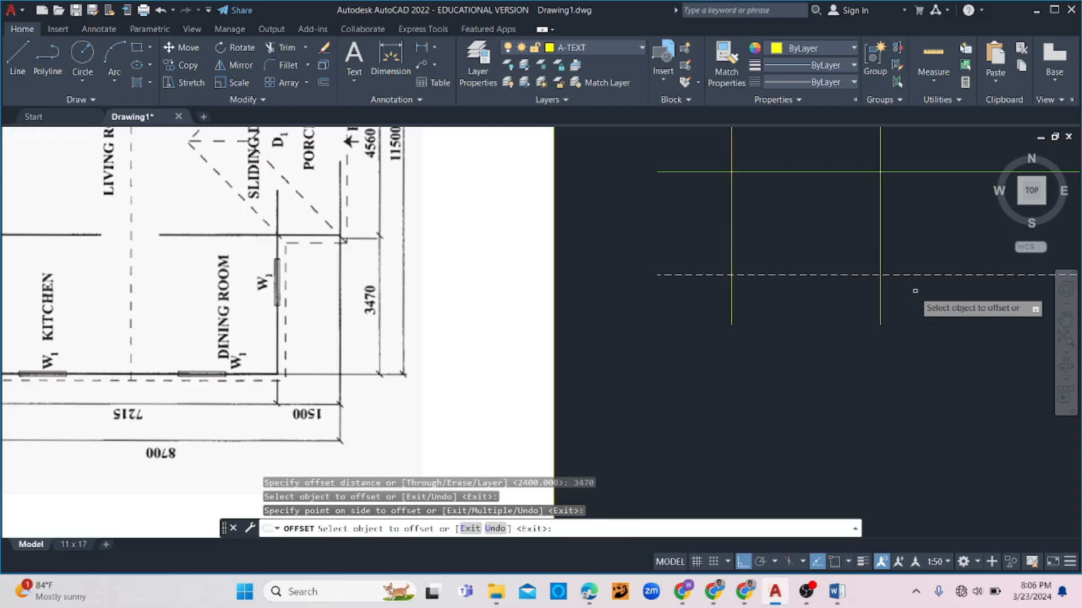
{"action": "key", "text": "Escape"}
{"action": "scroll", "coordinate": [857, 327], "scroll_direction": "down", "scroll_amount": 2}
{"action": "middle_click_drag", "start_coordinate": [707, 177], "coordinate": [618, 264]}
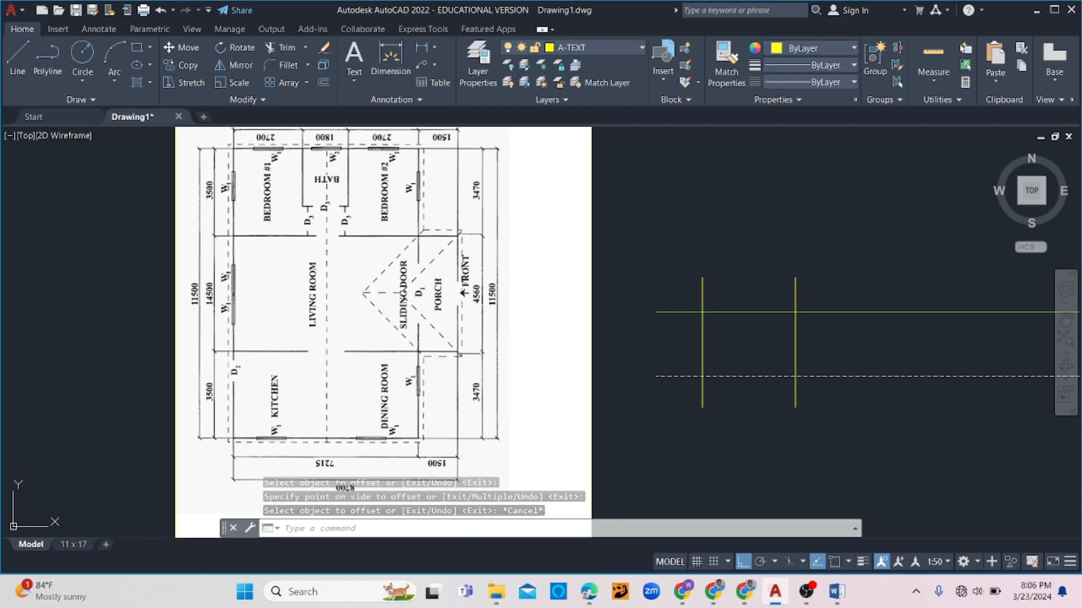
{"action": "type", "text": "ol"}
{"action": "key", "text": "Return"}
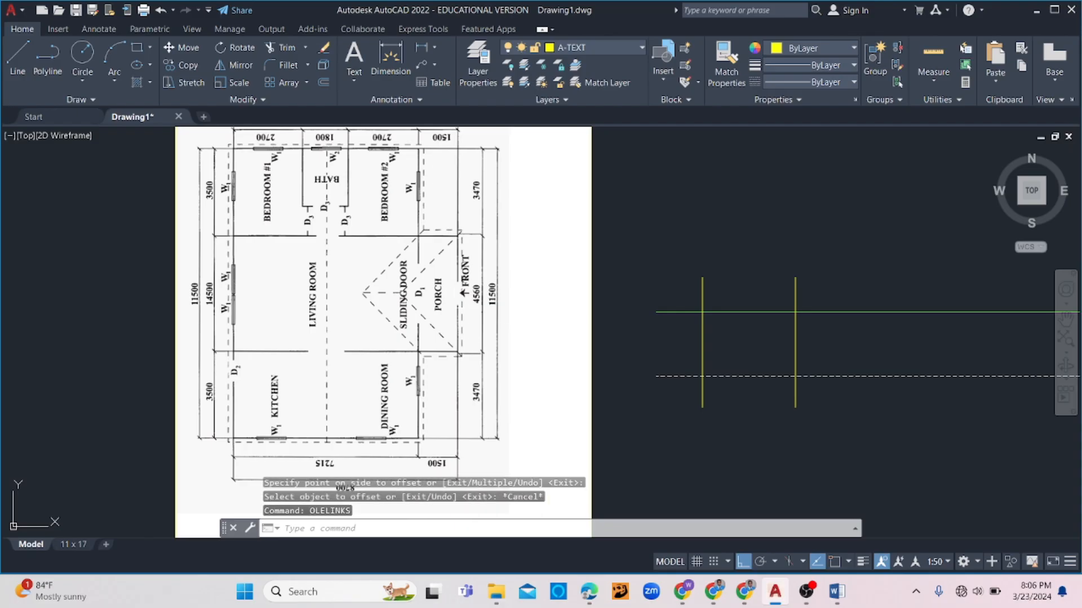
{"action": "type", "text": "l"}
{"action": "key", "text": "Return"}
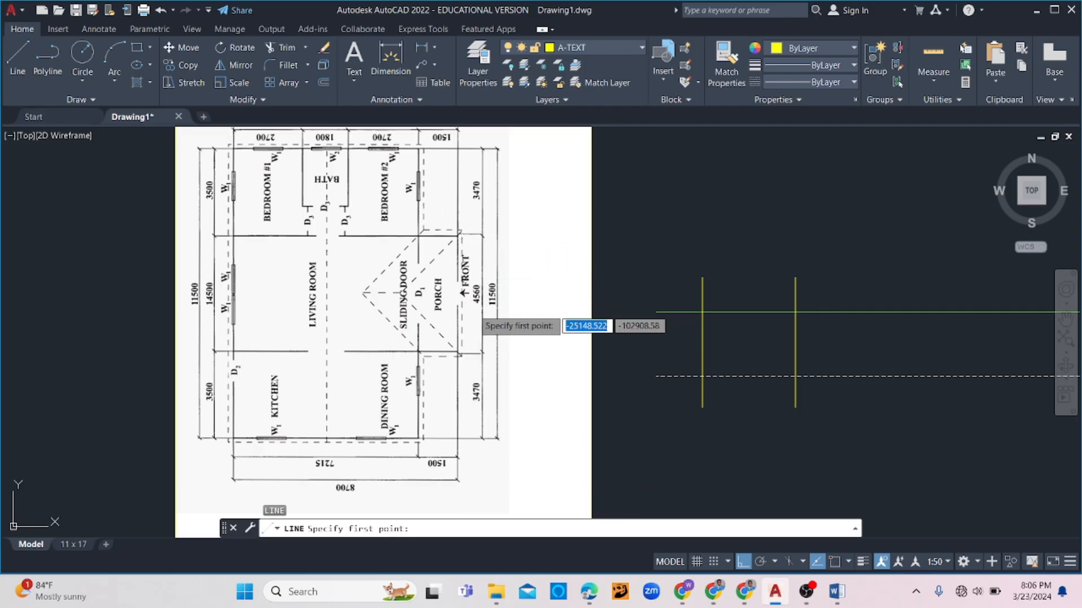
{"action": "key", "text": "Escape"}
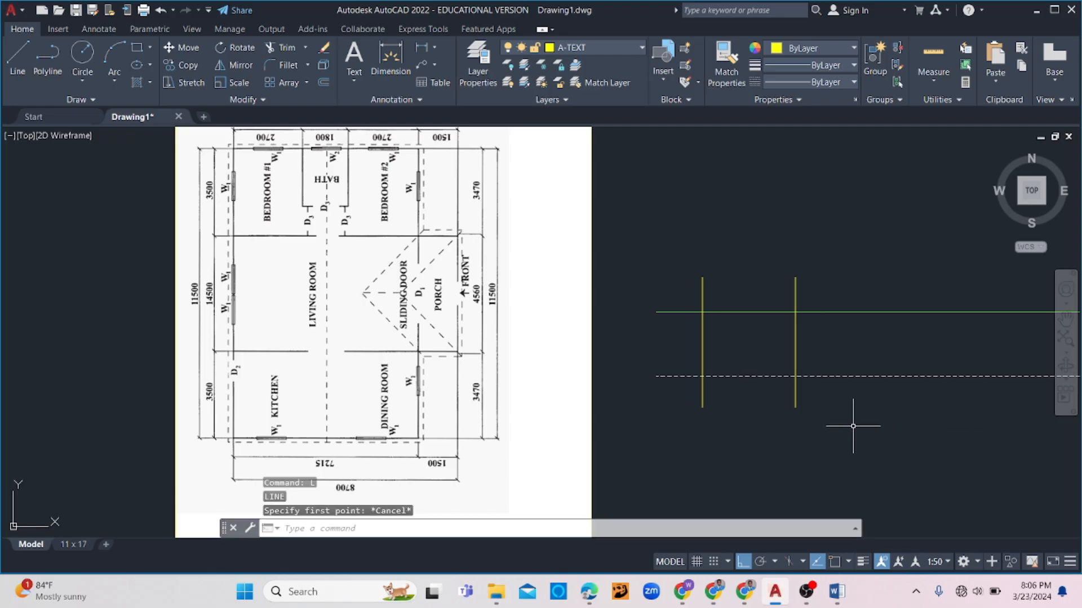
- Offset the second vertical line 4560 to the right for the porch width
{"action": "type", "text": "o"}
{"action": "key", "text": "space"}
{"action": "type", "text": "456"}
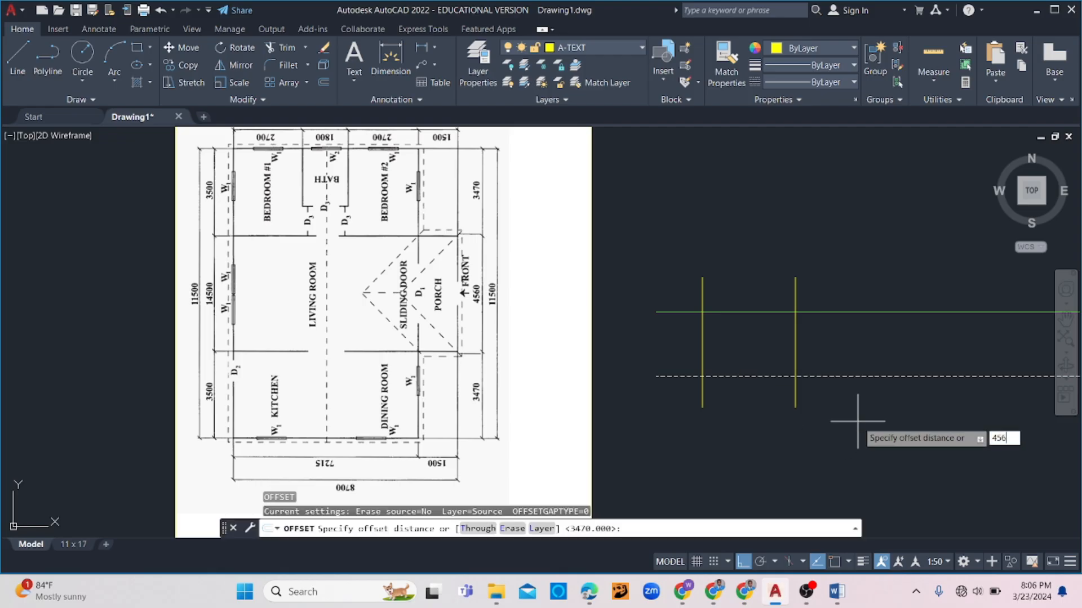
{"action": "type", "text": "0"}
{"action": "key", "text": "Return"}
{"action": "left_click", "coordinate": [795, 331]}
{"action": "left_click", "coordinate": [812, 326]}
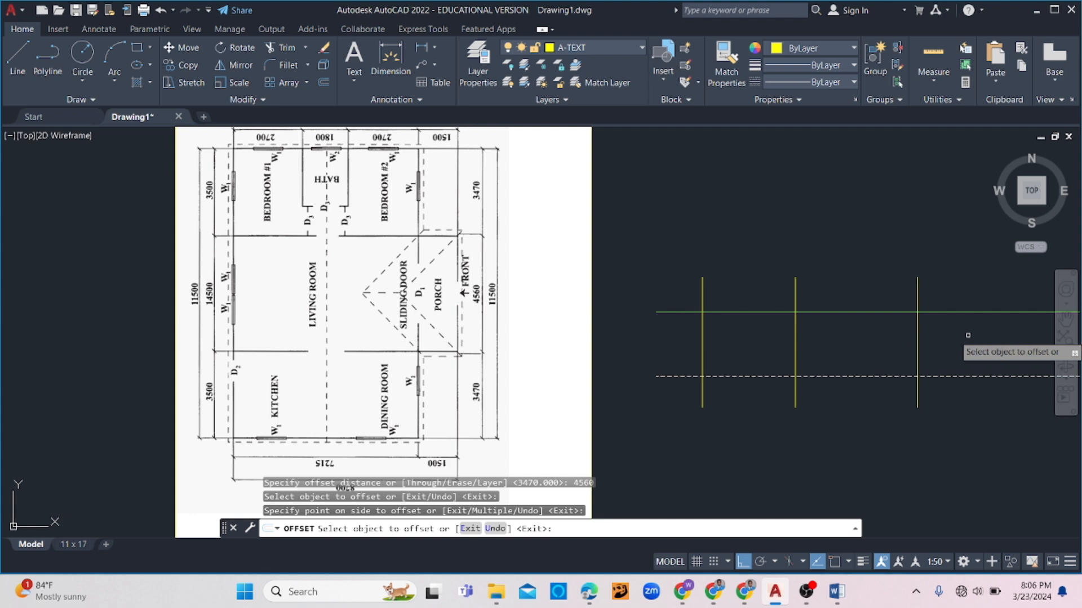
{"action": "key", "text": "Escape"}
{"action": "scroll", "coordinate": [947, 331], "scroll_direction": "down", "scroll_amount": 3}
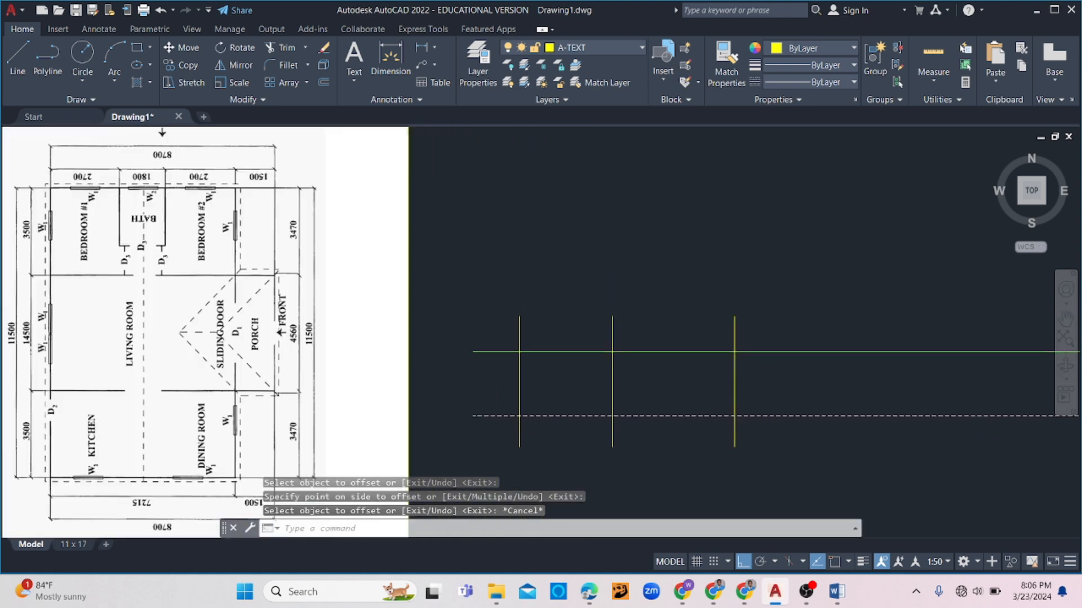
{"action": "scroll", "coordinate": [579, 313], "scroll_direction": "up", "scroll_amount": 4}
{"action": "type", "text": "l"}
{"action": "key", "text": "Return"}
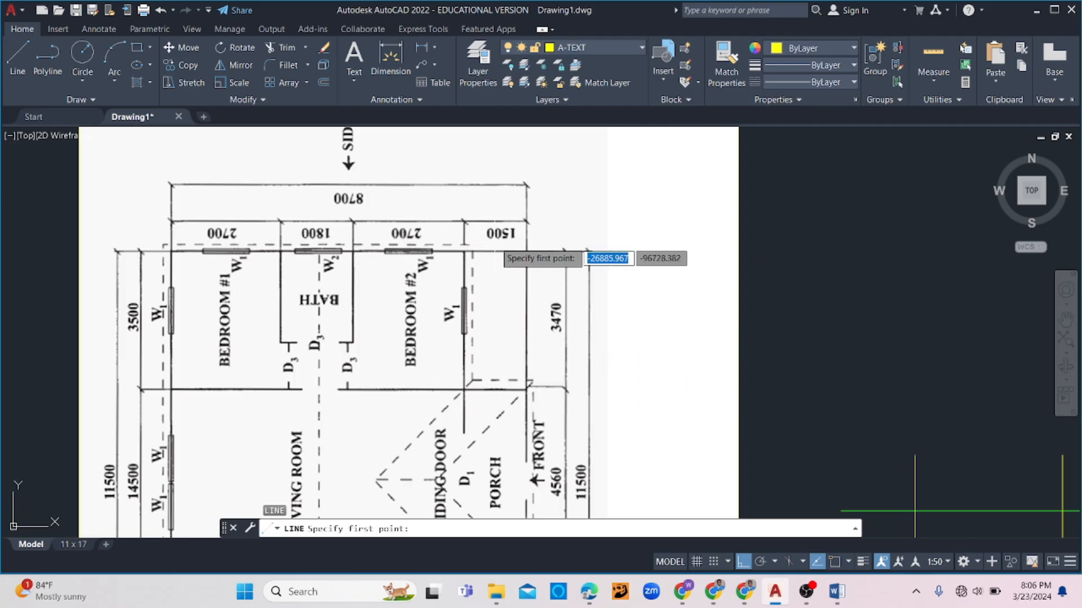
{"action": "scroll", "coordinate": [665, 349], "scroll_direction": "down", "scroll_amount": 4}
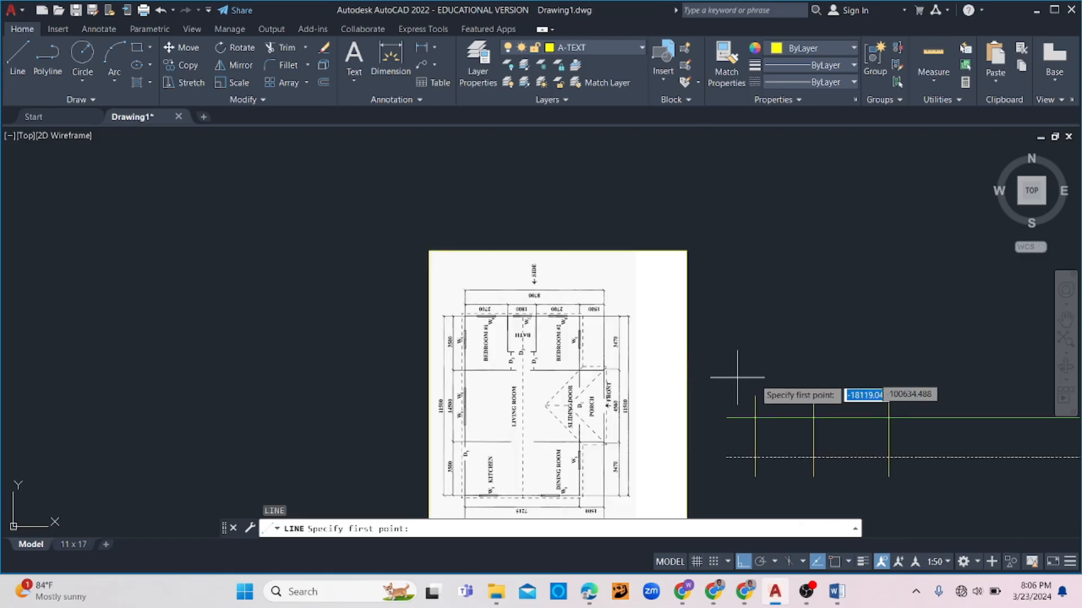
{"action": "key", "text": "Escape"}
- Offset the third vertical line 3470 to the right to mark the far end of the front elevation
{"action": "middle_click_drag", "start_coordinate": [966, 415], "coordinate": [833, 373]}
{"action": "type", "text": "o"}
{"action": "key", "text": "Return"}
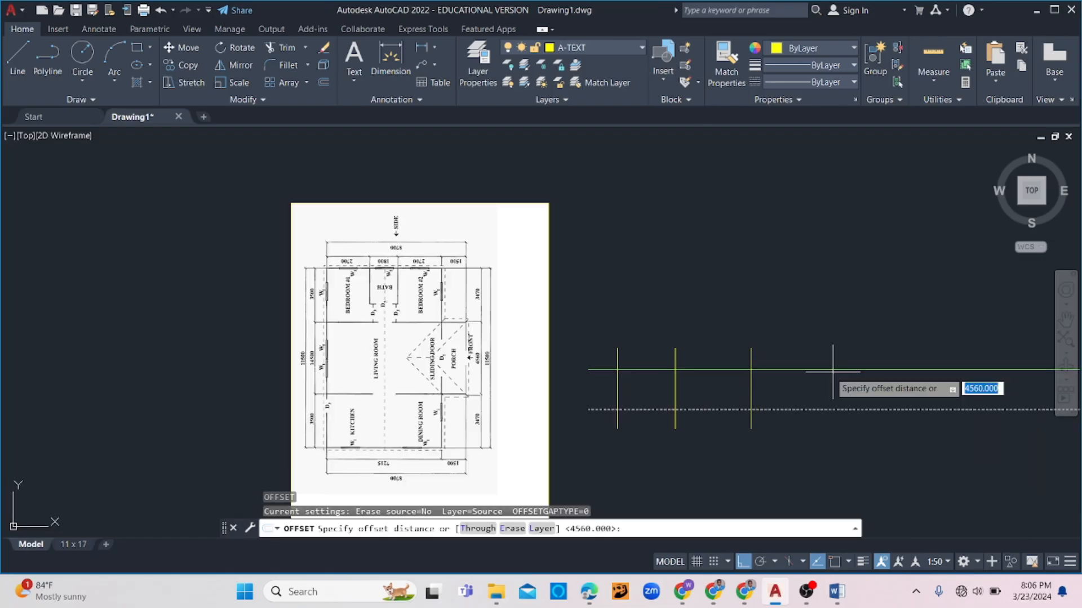
{"action": "type", "text": "3"}
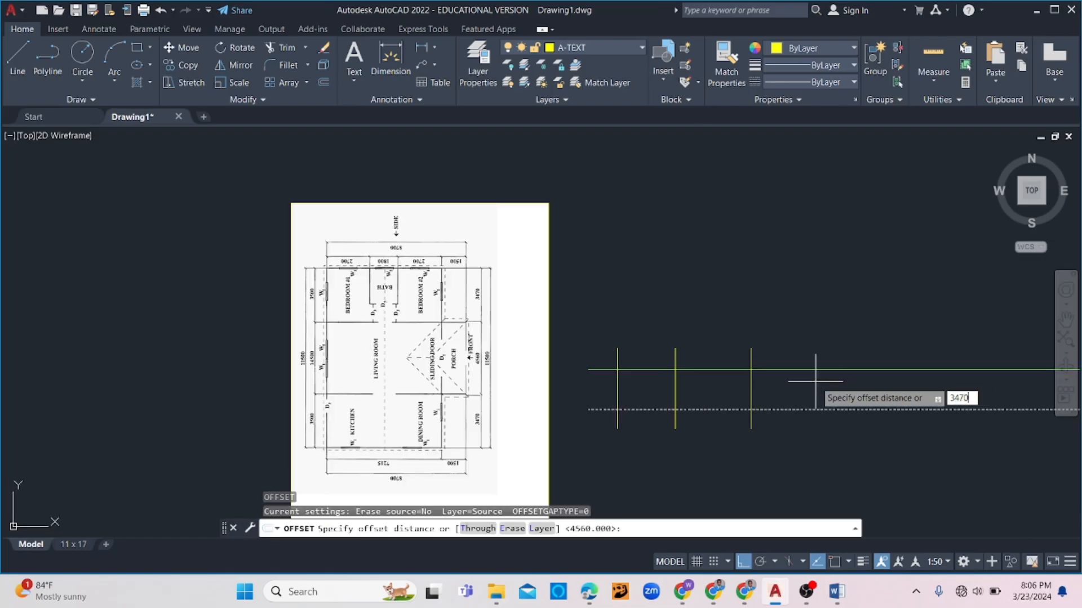
{"action": "type", "text": "470"}
{"action": "key", "text": "Return"}
{"action": "left_click", "coordinate": [749, 382]}
{"action": "left_click", "coordinate": [825, 382]}
{"action": "key", "text": "Escape"}
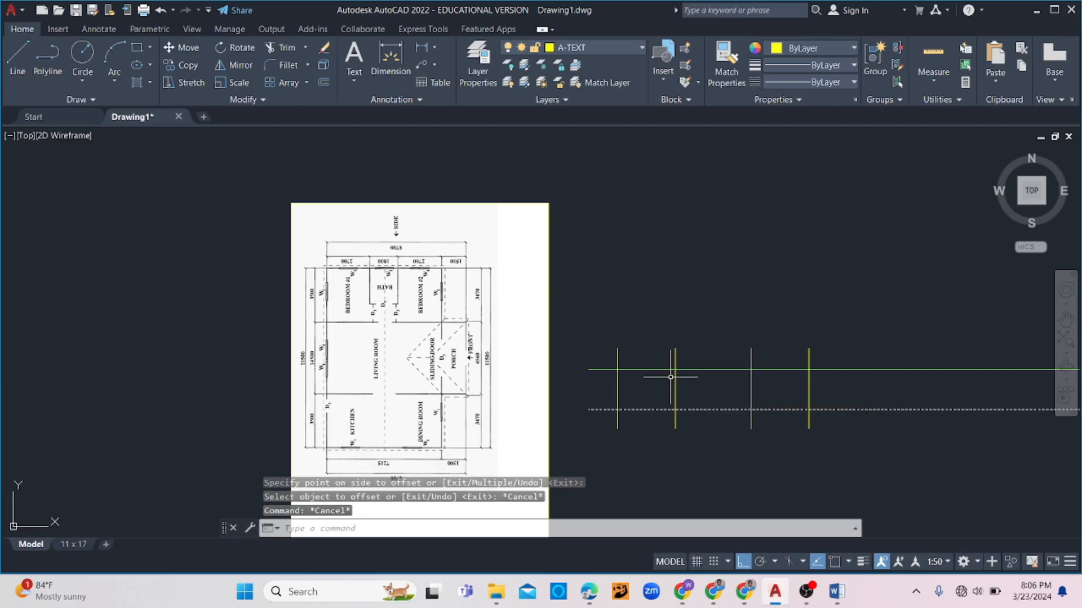
- Trim the parts of the four vertical wall lines that extend below the dashed floor line
{"action": "left_click", "coordinate": [729, 396]}
{"action": "left_click", "coordinate": [707, 450]}
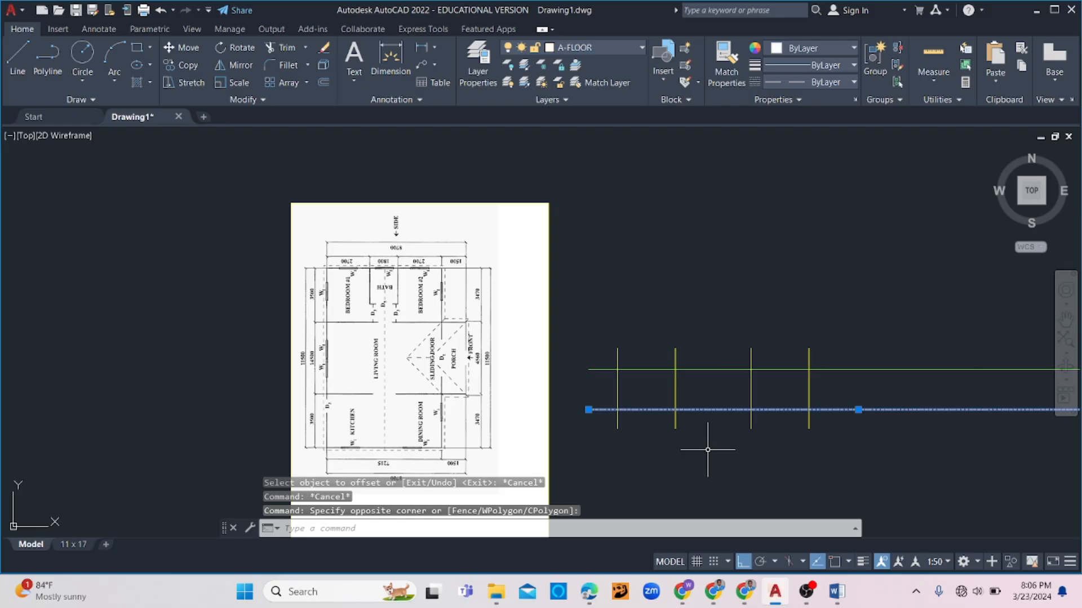
{"action": "key", "text": "Return"}
{"action": "left_click_drag", "start_coordinate": [832, 427], "coordinate": [583, 427]}
{"action": "key", "text": "Escape"}
{"action": "key", "text": "Escape"}
- Trim the parts of the four vertical wall lines that extend above the wall plate line
{"action": "left_click", "coordinate": [729, 357]}
{"action": "left_click", "coordinate": [704, 386]}
{"action": "key", "text": "Return"}
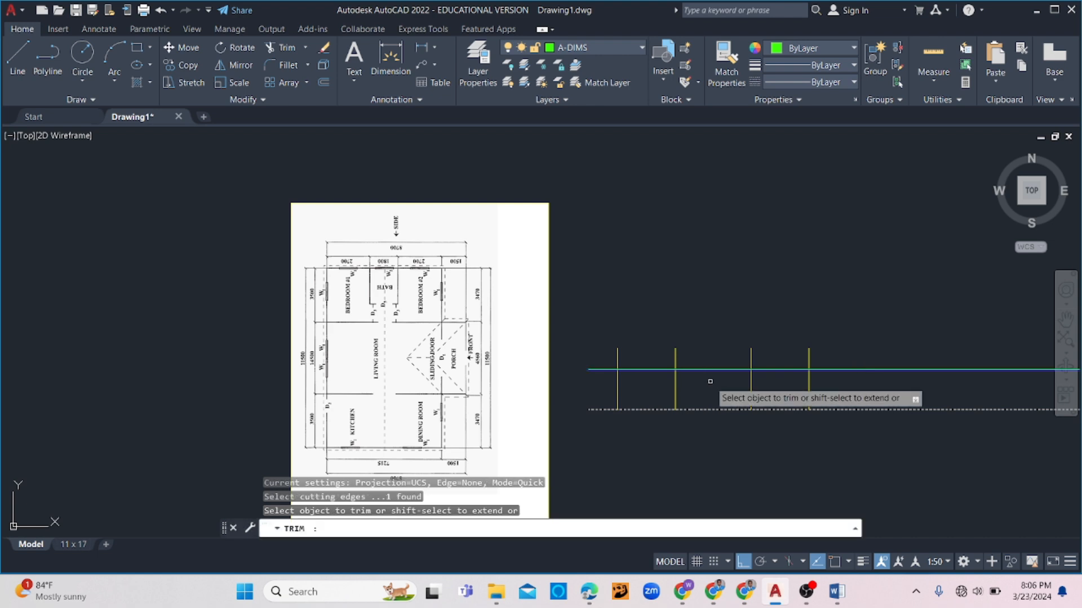
{"action": "mouse_move", "coordinate": [826, 350]}
{"action": "left_mouse_down"}
{"action": "mouse_move", "coordinate": [561, 345]}
{"action": "mouse_move", "coordinate": [815, 357]}
{"action": "left_mouse_up"}
{"action": "key", "text": "Escape"}
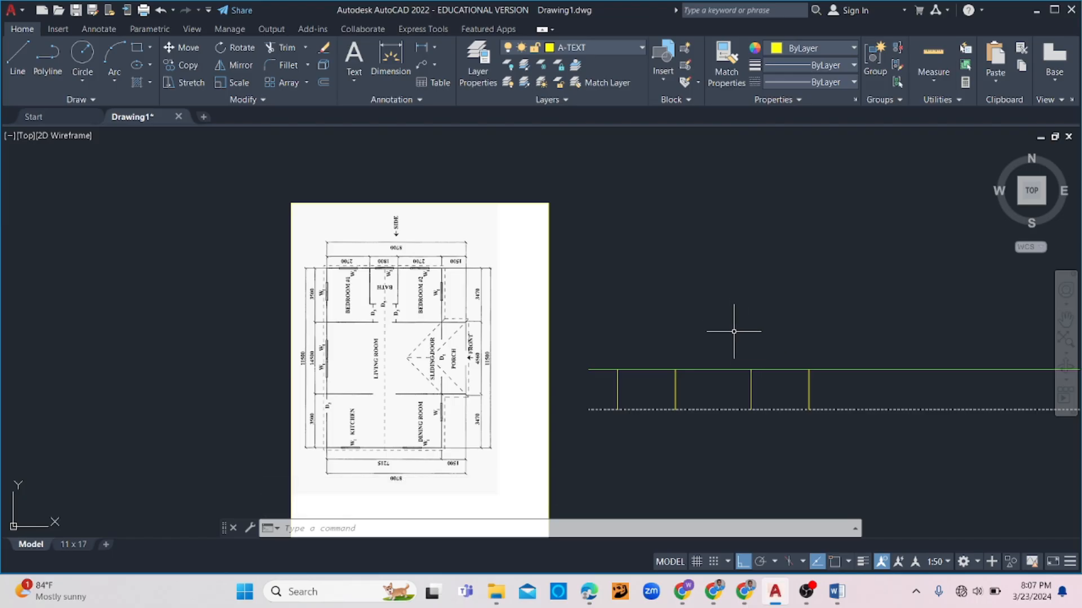
- Trim both ends of the wall plate line back to the two outermost vertical wall lines
{"action": "left_click", "coordinate": [626, 403]}
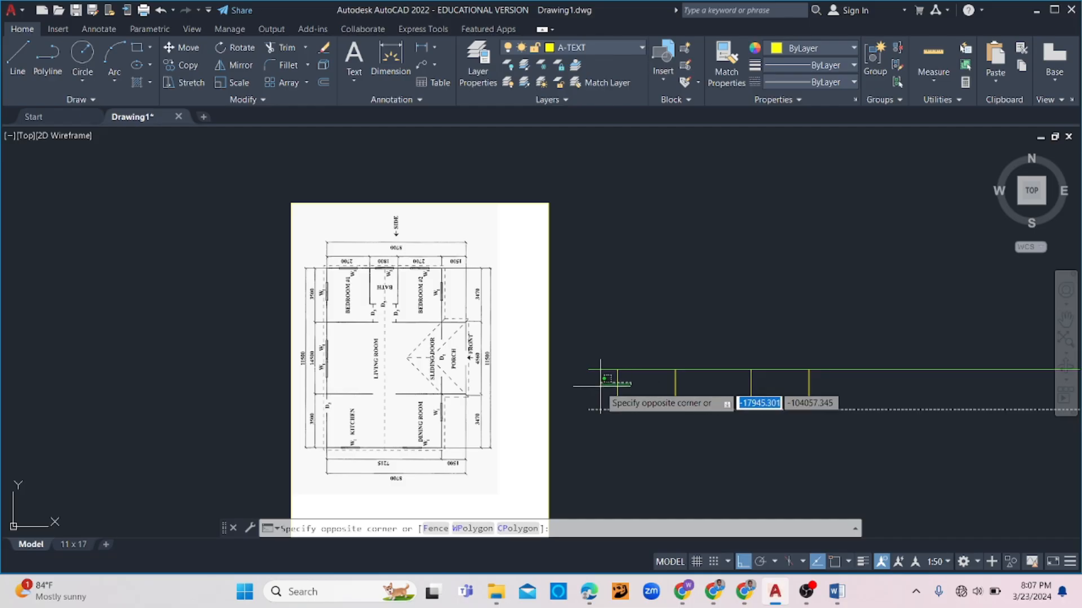
{"action": "left_click", "coordinate": [604, 394]}
{"action": "left_click", "coordinate": [817, 379]}
{"action": "left_click", "coordinate": [800, 389]}
{"action": "type", "text": "tr"}
{"action": "key", "text": "Return"}
{"action": "left_click", "coordinate": [842, 356]}
{"action": "left_click", "coordinate": [821, 390]}
{"action": "left_click", "coordinate": [596, 354]}
{"action": "left_click", "coordinate": [590, 381]}
{"action": "key", "text": "Escape"}
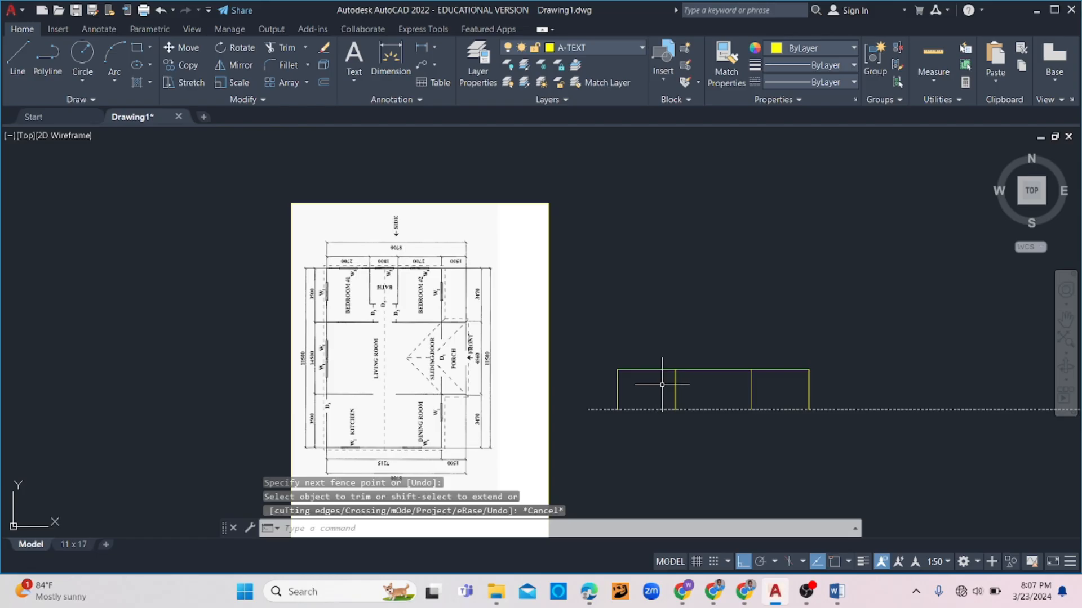
{"action": "scroll", "coordinate": [746, 413], "scroll_direction": "up", "scroll_amount": 2}
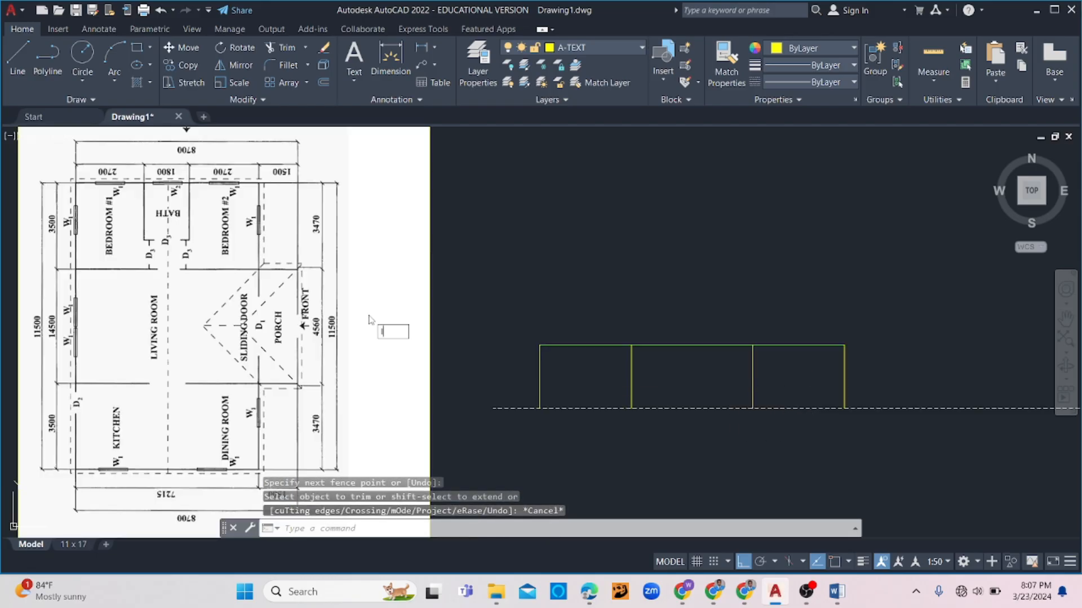
{"action": "type", "text": "l"}
{"action": "key", "text": "Return"}
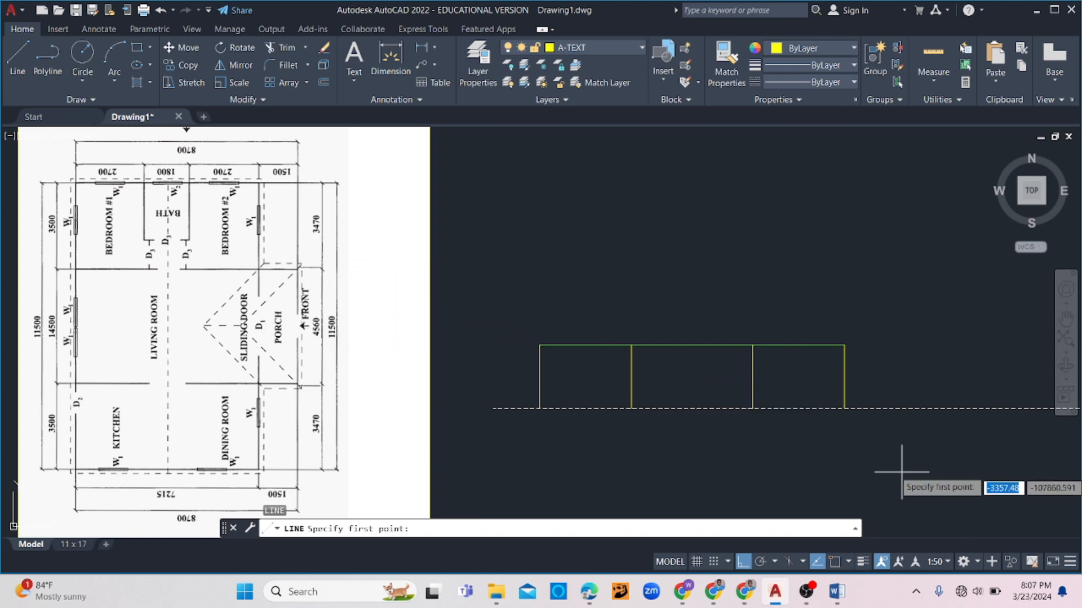
{"action": "key", "text": "Escape"}
- Offset the two outermost wall lines 300 outward for the roof overhang
{"action": "type", "text": "o"}
{"action": "key", "text": "Return"}
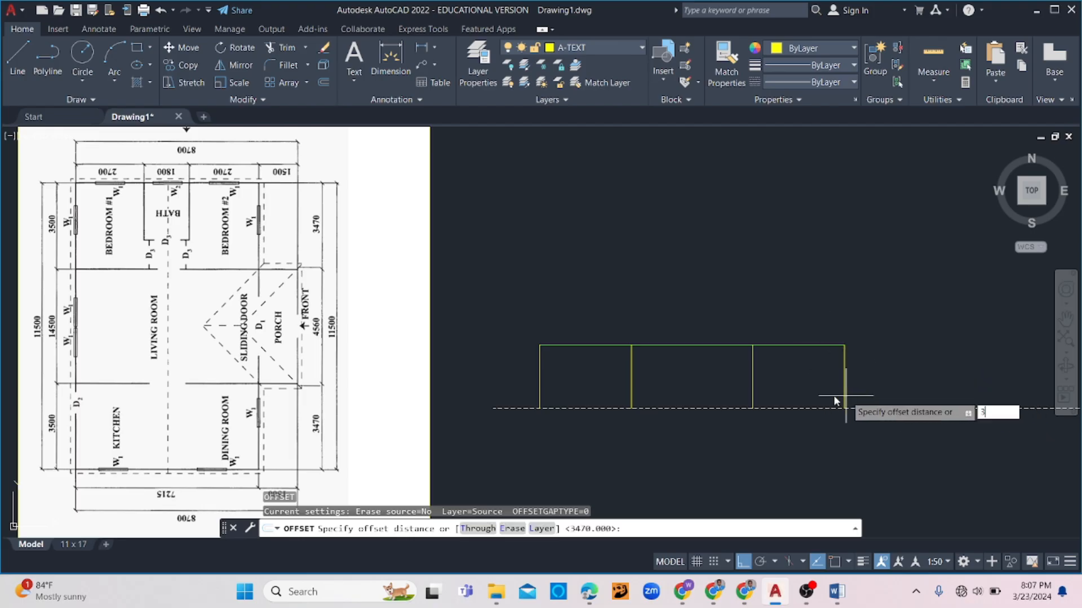
{"action": "key", "text": "Return"}
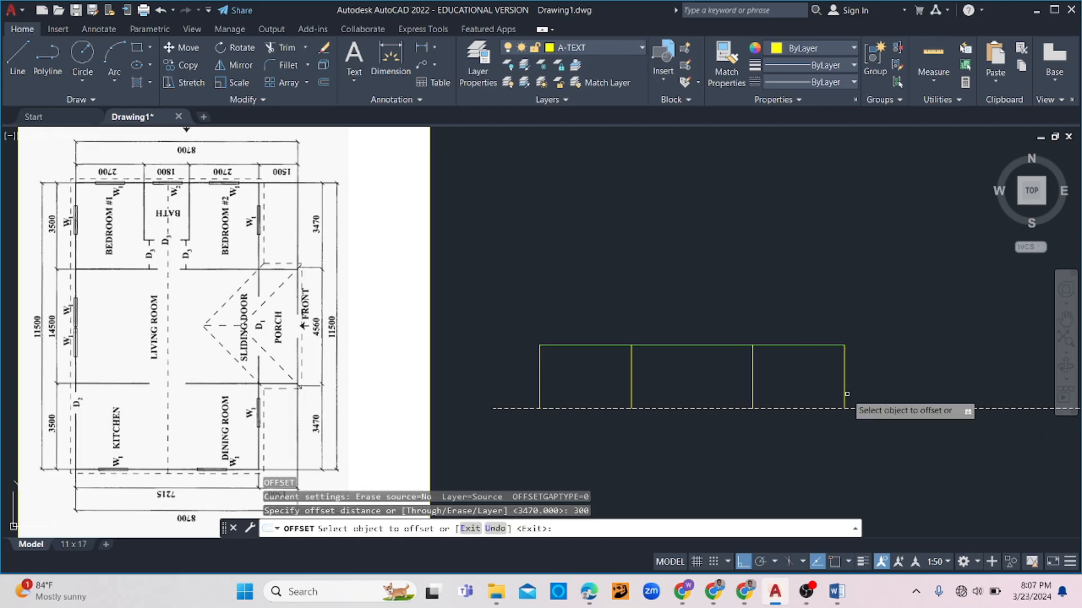
{"action": "left_click", "coordinate": [846, 392]}
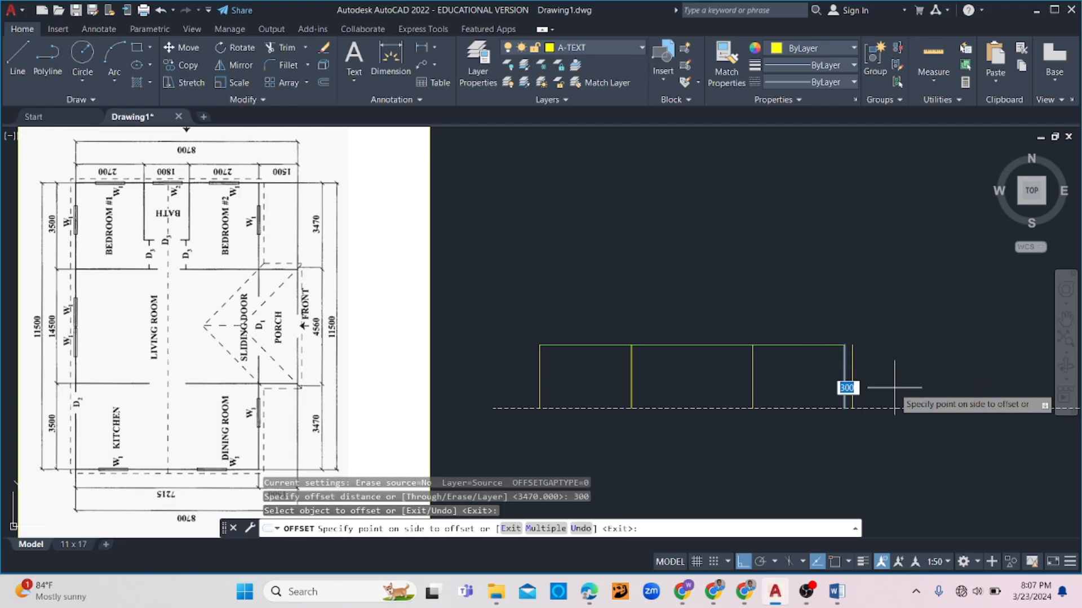
{"action": "left_click", "coordinate": [540, 385]}
{"action": "left_click", "coordinate": [531, 381]}
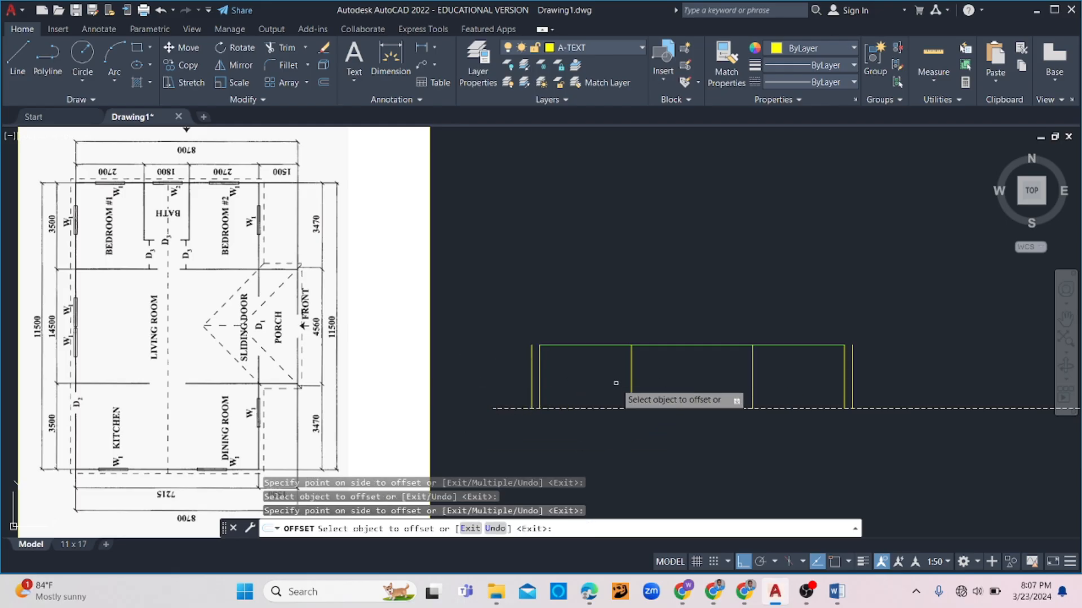
- Offset the two porch wall lines 300 outward, each away from the porch
{"action": "left_click", "coordinate": [631, 375]}
{"action": "left_click", "coordinate": [577, 375]}
{"action": "left_click", "coordinate": [752, 375]}
{"action": "left_click", "coordinate": [782, 375]}
{"action": "key", "text": "Escape"}
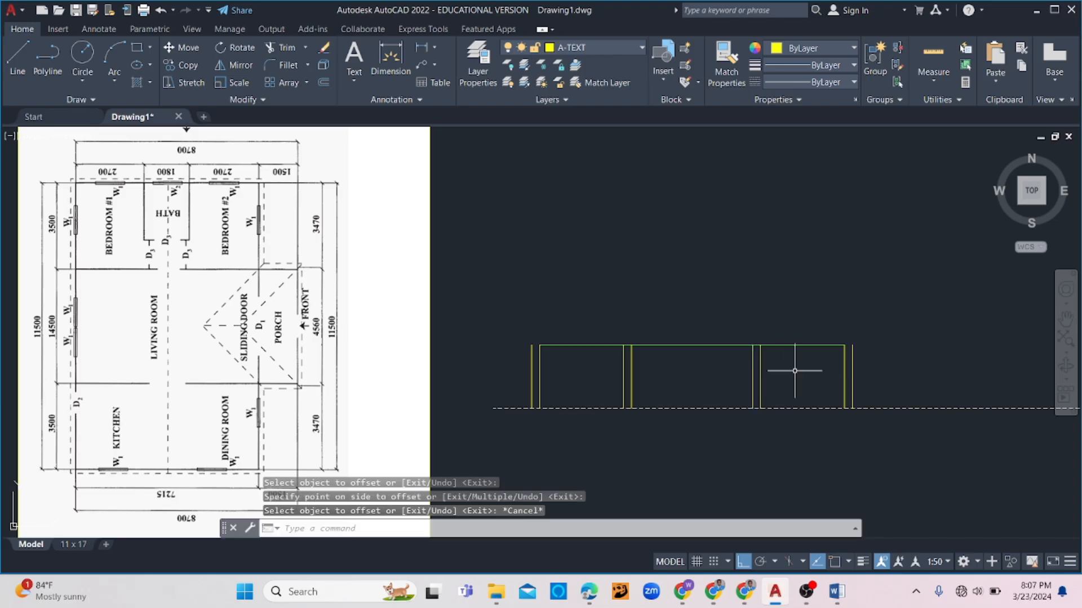
{"action": "key", "text": "Escape"}
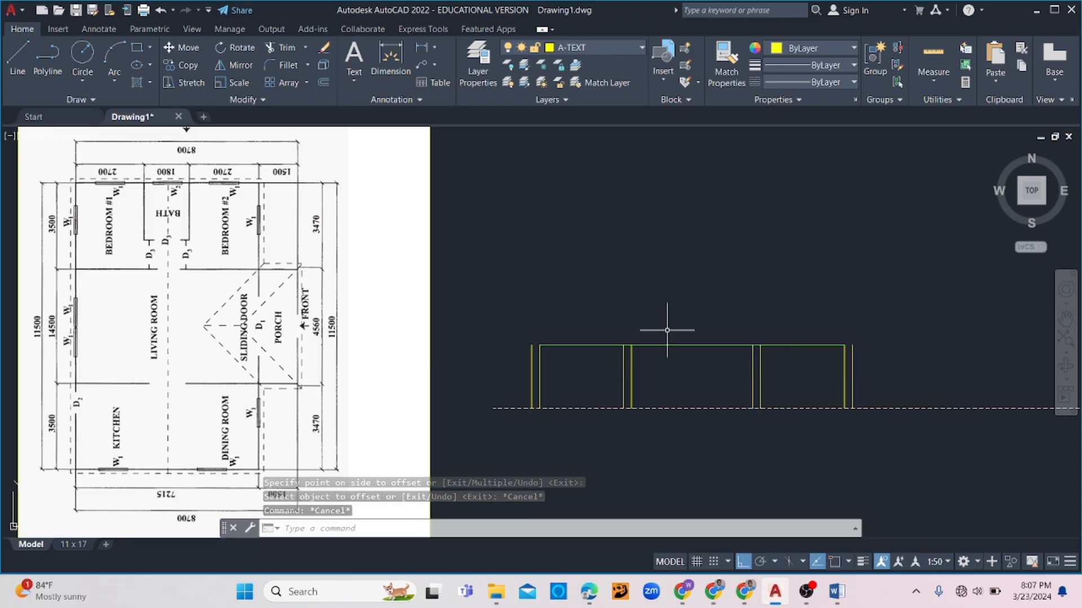
{"action": "left_click", "coordinate": [583, 344]}
{"action": "left_click", "coordinate": [570, 367]}
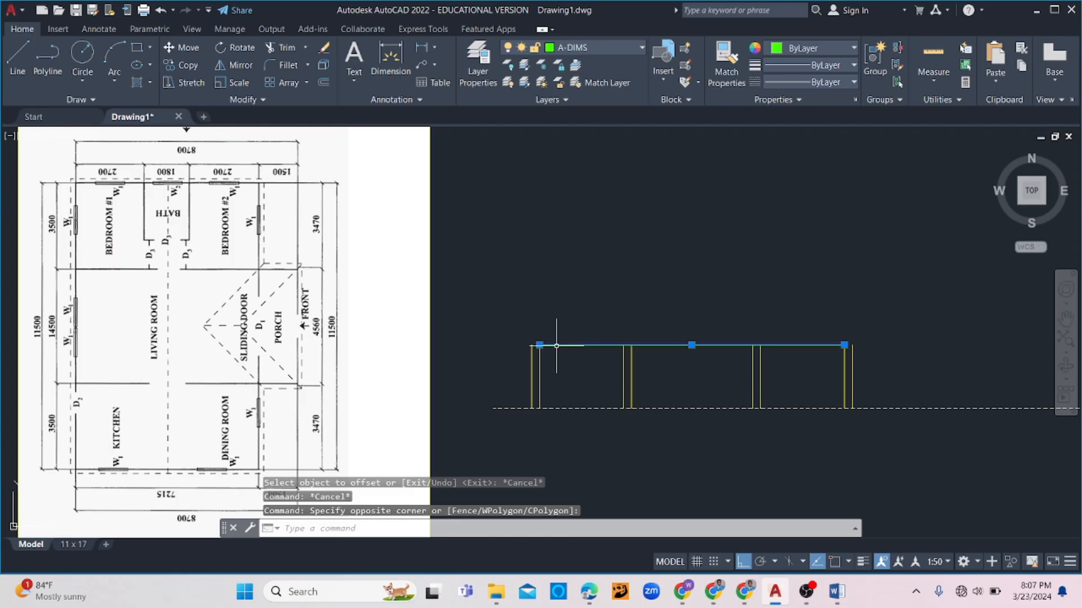
{"action": "key", "text": "Escape"}
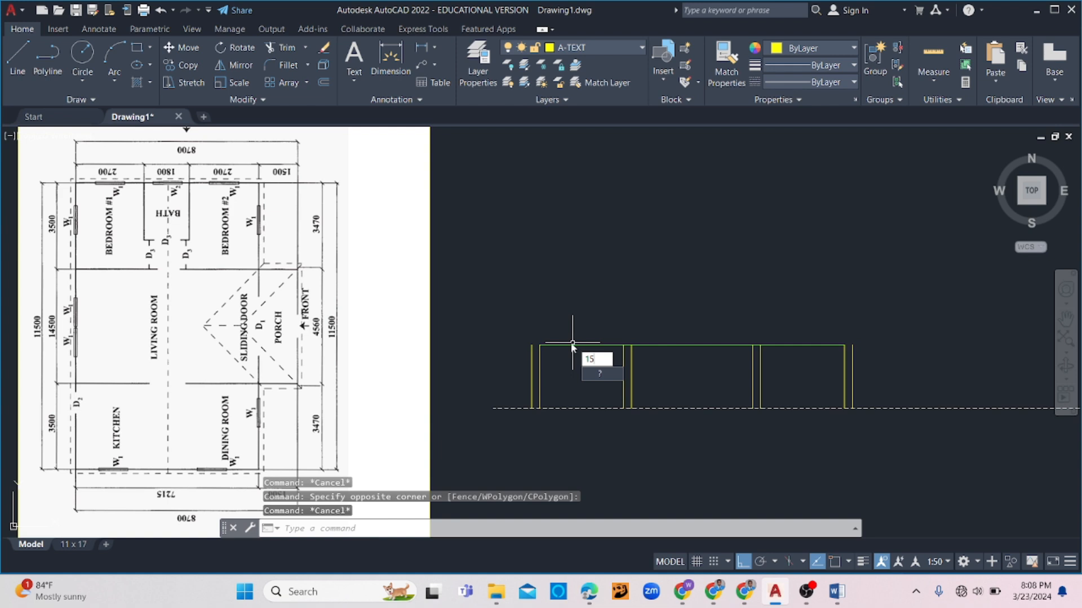
{"action": "type", "text": "150"}
{"action": "key", "text": "Return"}
{"action": "key", "text": "Escape"}
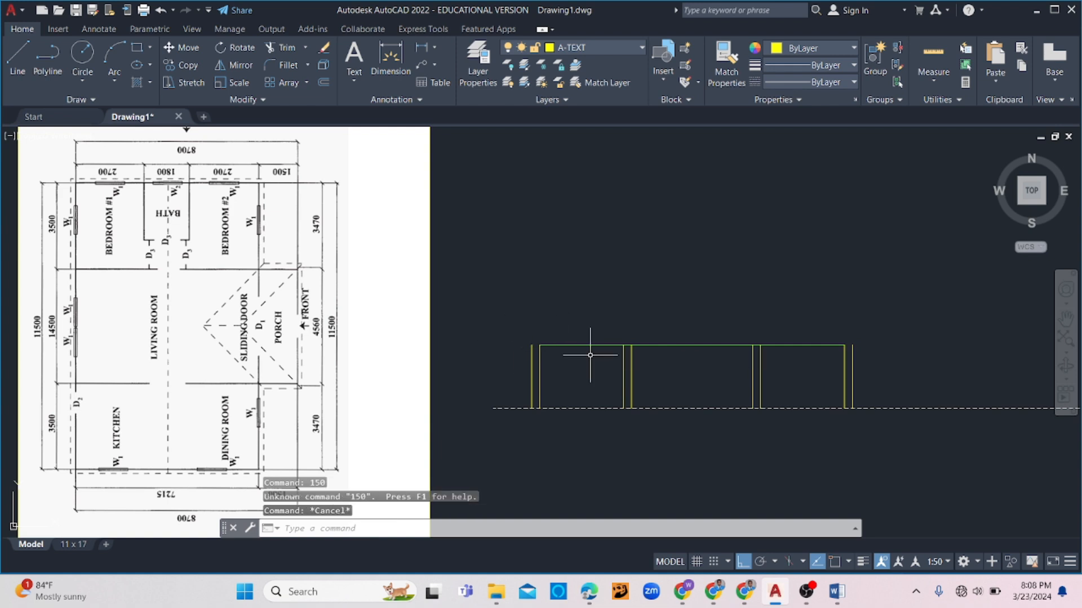
- Offset the wall plate line 150 downward
{"action": "type", "text": "o"}
{"action": "key", "text": "Return"}
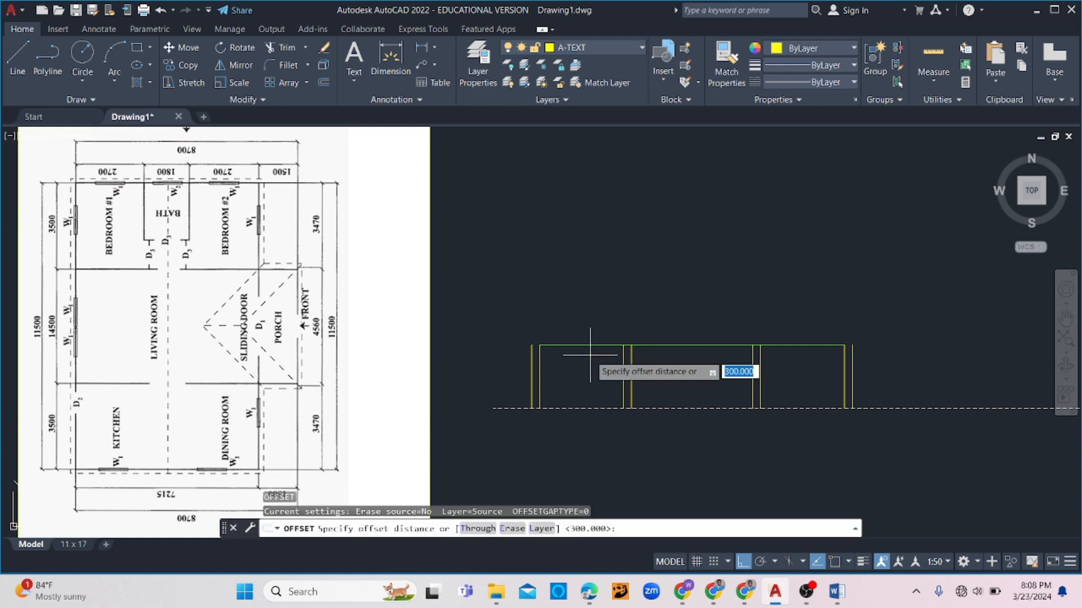
{"action": "type", "text": "150"}
{"action": "key", "text": "Return"}
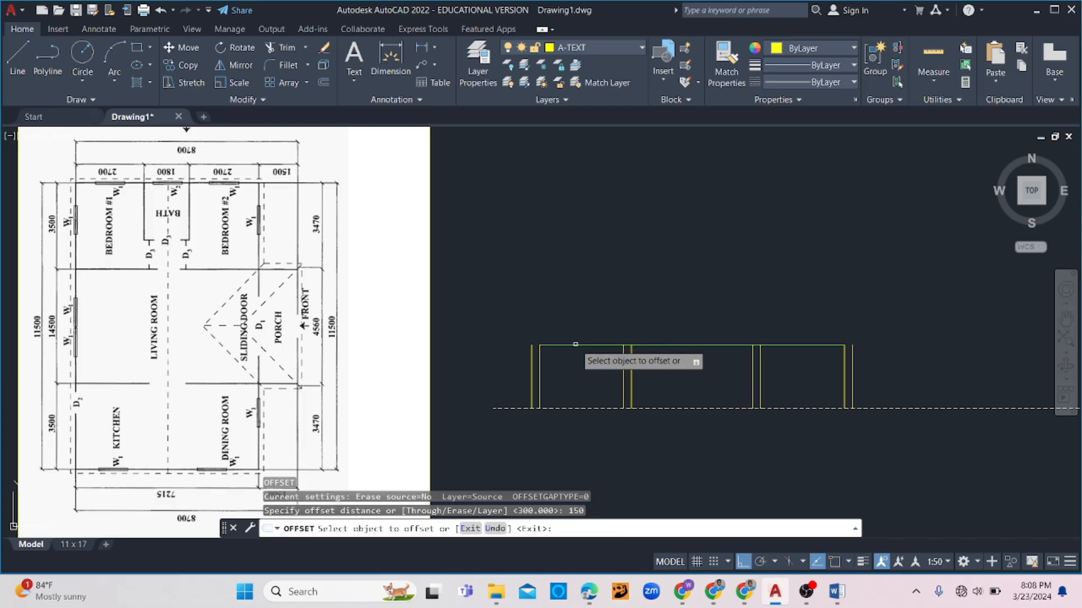
{"action": "left_click", "coordinate": [584, 345]}
{"action": "left_click", "coordinate": [569, 360]}
{"action": "key", "text": "Escape"}
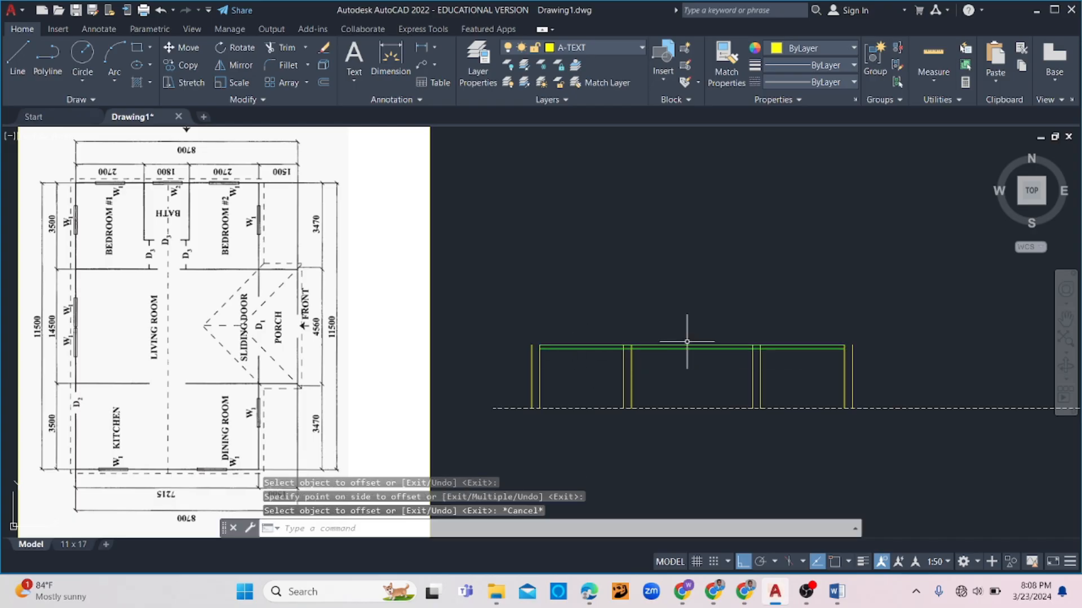
{"action": "scroll", "coordinate": [551, 349], "scroll_direction": "up", "scroll_amount": 3}
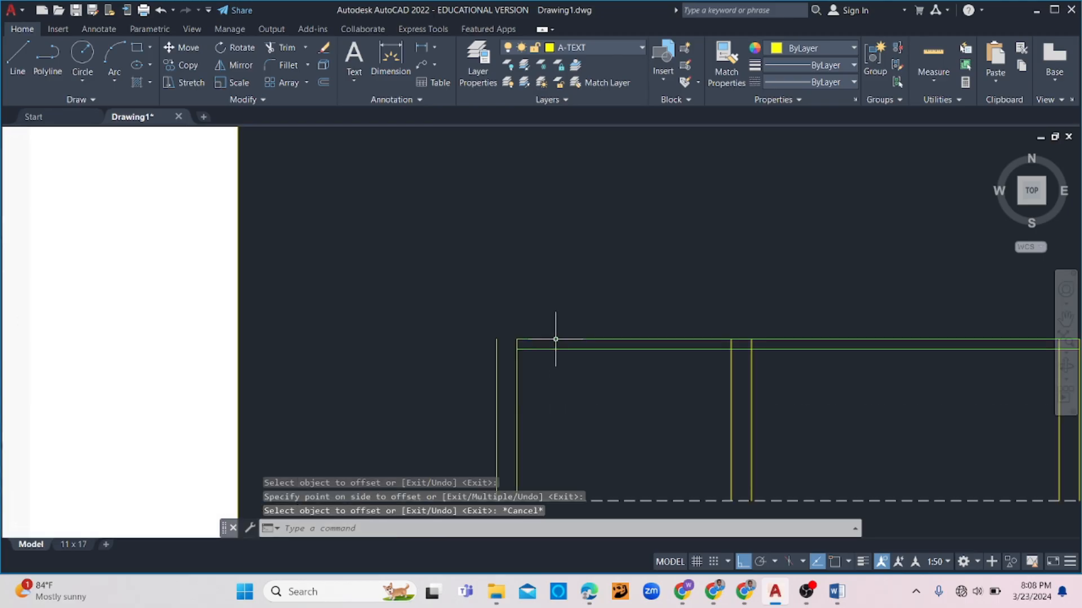
{"action": "scroll", "coordinate": [555, 367], "scroll_direction": "down", "scroll_amount": 3}
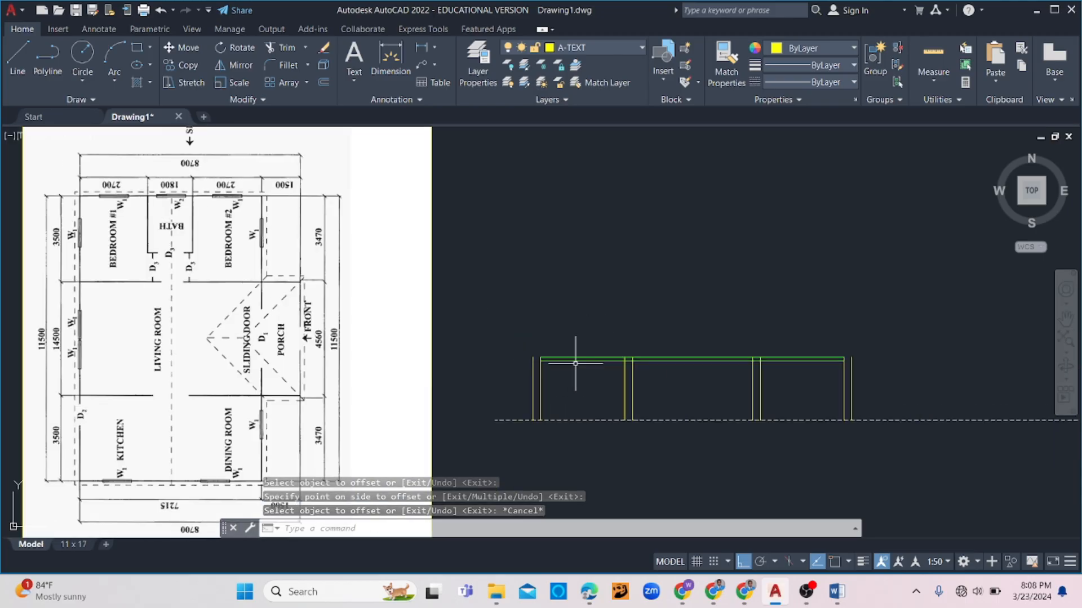
{"action": "left_click", "coordinate": [274, 67]}
{"action": "scroll", "coordinate": [482, 450], "scroll_direction": "up", "scroll_amount": 3}
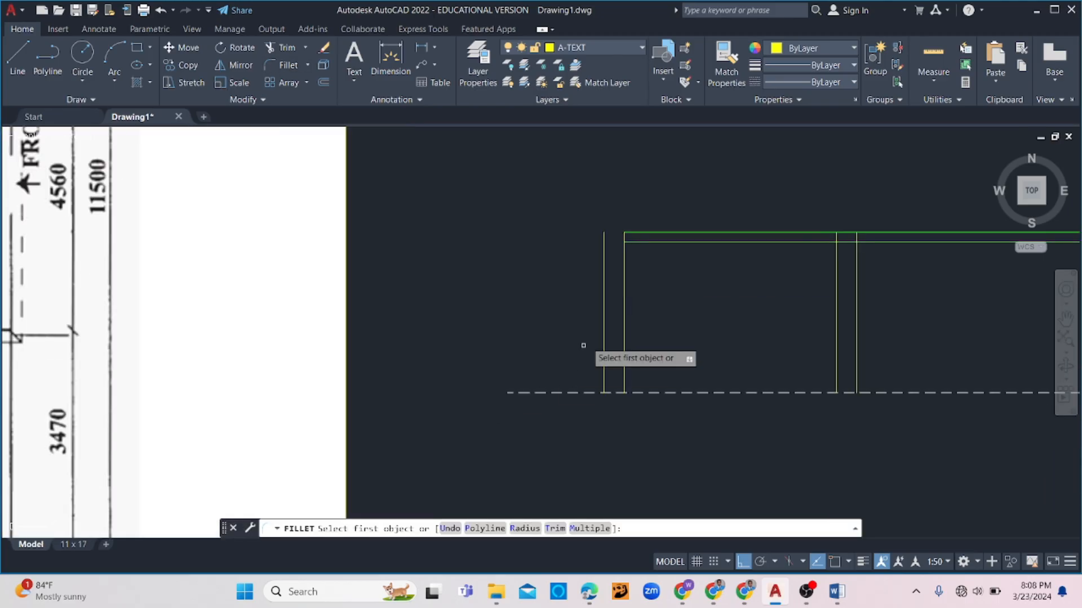
{"action": "key", "text": "Escape"}
- Try to trim the two horizontal roof-edge lines using the left overhang line as the cutting edge, and undo the trim
{"action": "left_click", "coordinate": [616, 265]}
{"action": "left_click", "coordinate": [581, 279]}
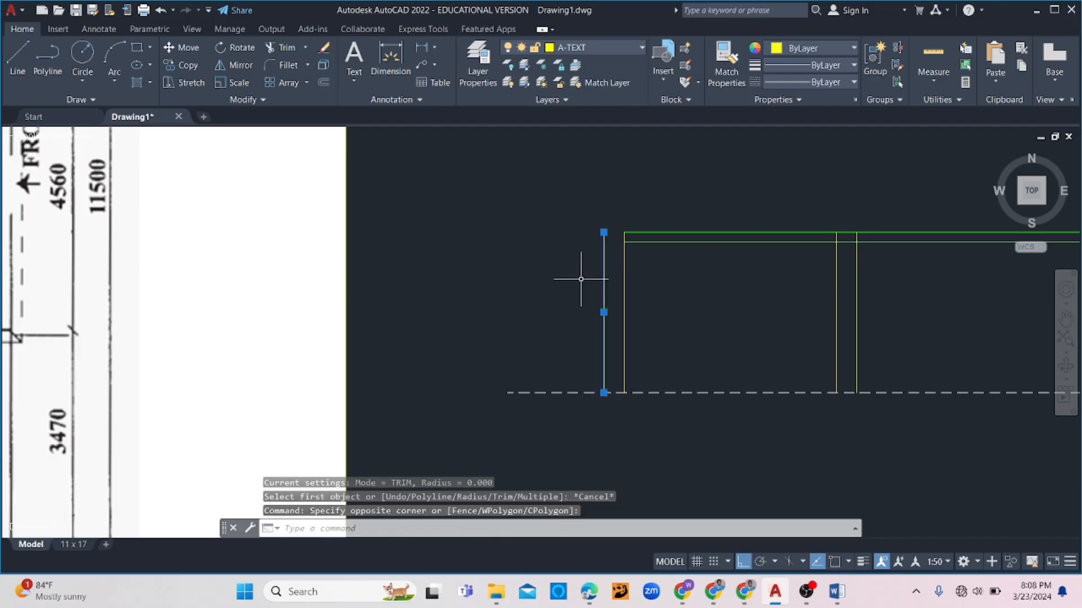
{"action": "key", "text": "Return"}
{"action": "left_click_drag", "start_coordinate": [641, 223], "coordinate": [642, 263]}
{"action": "key", "text": "Escape"}
{"action": "key", "text": "Escape"}
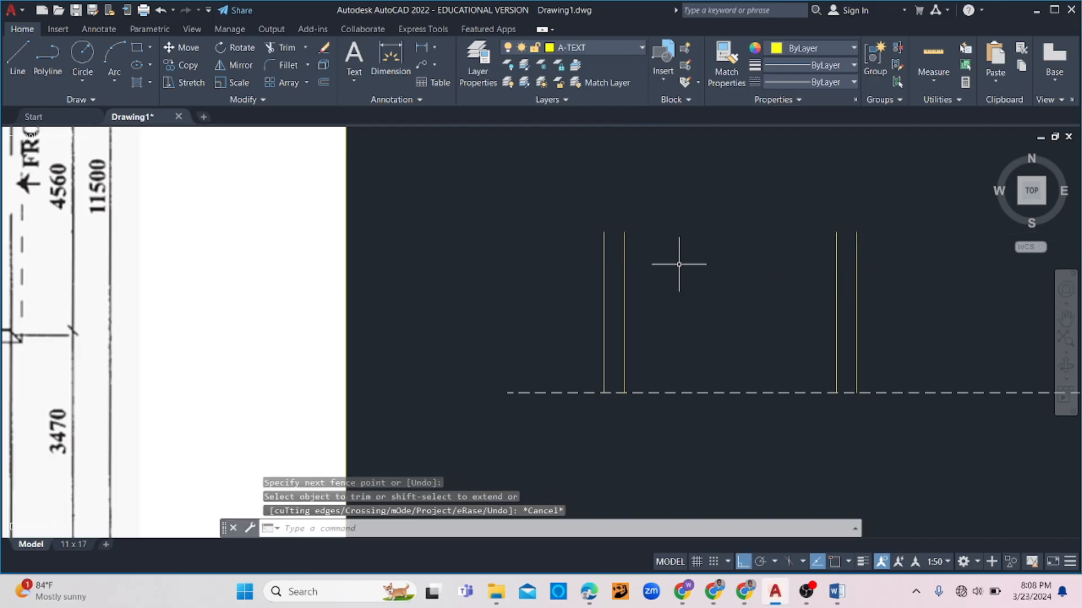
{"action": "key", "text": "ctrl+z"}
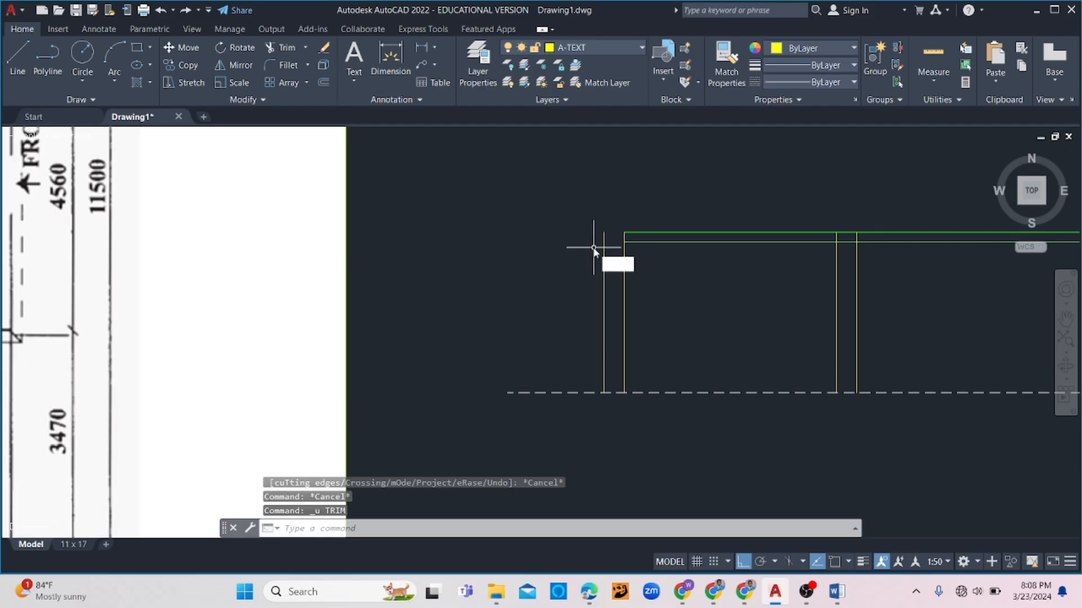
- Extend both horizontal roof-edge lines to the overhang lines at the left and right ends of the elevation
{"action": "key", "text": "Return"}
{"action": "left_click_drag", "start_coordinate": [650, 212], "coordinate": [645, 285]}
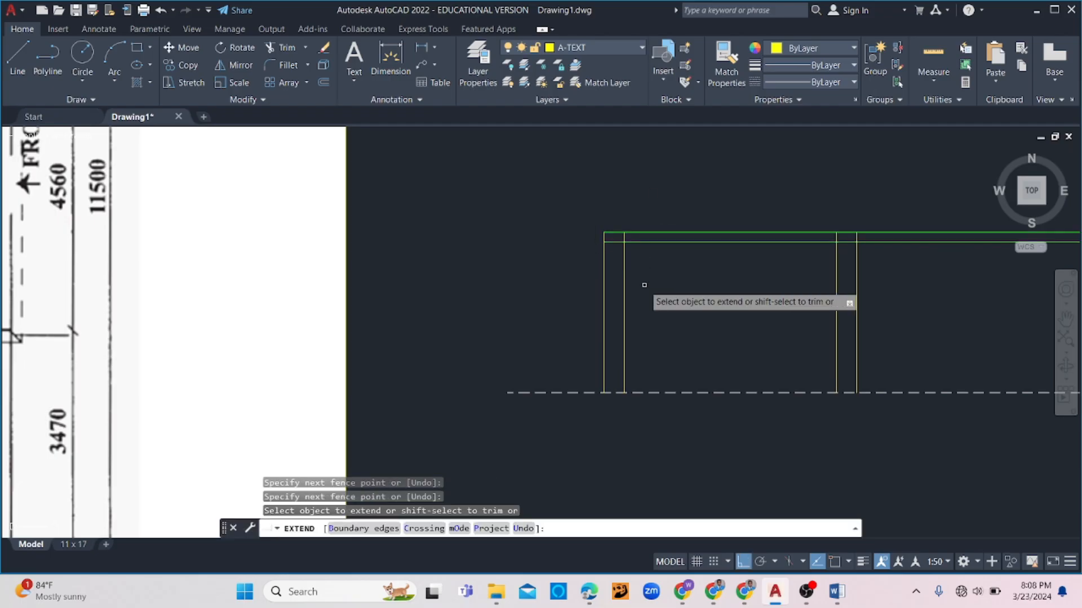
{"action": "scroll", "coordinate": [661, 286], "scroll_direction": "down", "scroll_amount": 6}
{"action": "scroll", "coordinate": [867, 275], "scroll_direction": "up", "scroll_amount": 6}
{"action": "left_click_drag", "start_coordinate": [736, 250], "coordinate": [729, 305]}
{"action": "key", "text": "Escape"}
{"action": "key", "text": "Escape"}
{"action": "scroll", "coordinate": [632, 307], "scroll_direction": "down", "scroll_amount": 2}
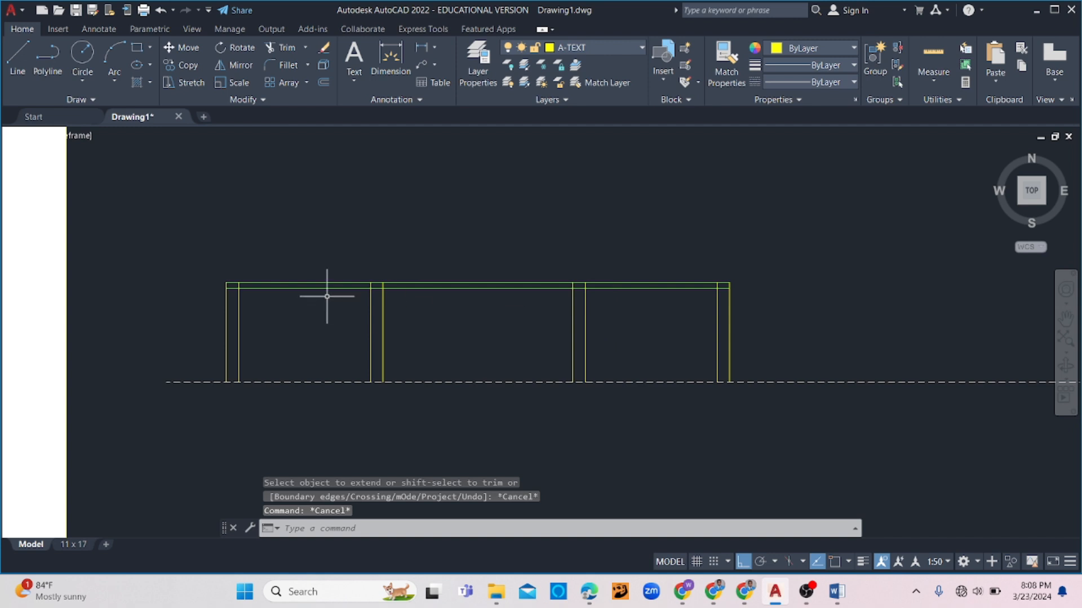
- Fillet the lower roof-edge line with the left overhang line at radius 0, keeping only the short vertical end between the horizontals
{"action": "middle_click_drag", "start_coordinate": [327, 297], "coordinate": [427, 277]}
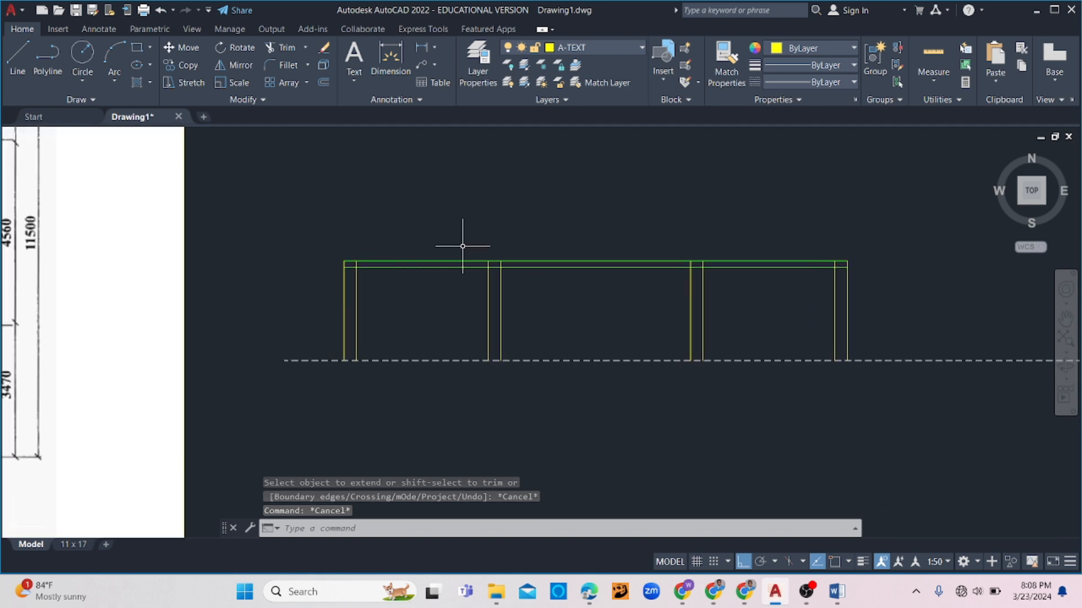
{"action": "scroll", "coordinate": [488, 247], "scroll_direction": "down", "scroll_amount": 4}
{"action": "scroll", "coordinate": [473, 248], "scroll_direction": "up", "scroll_amount": 6}
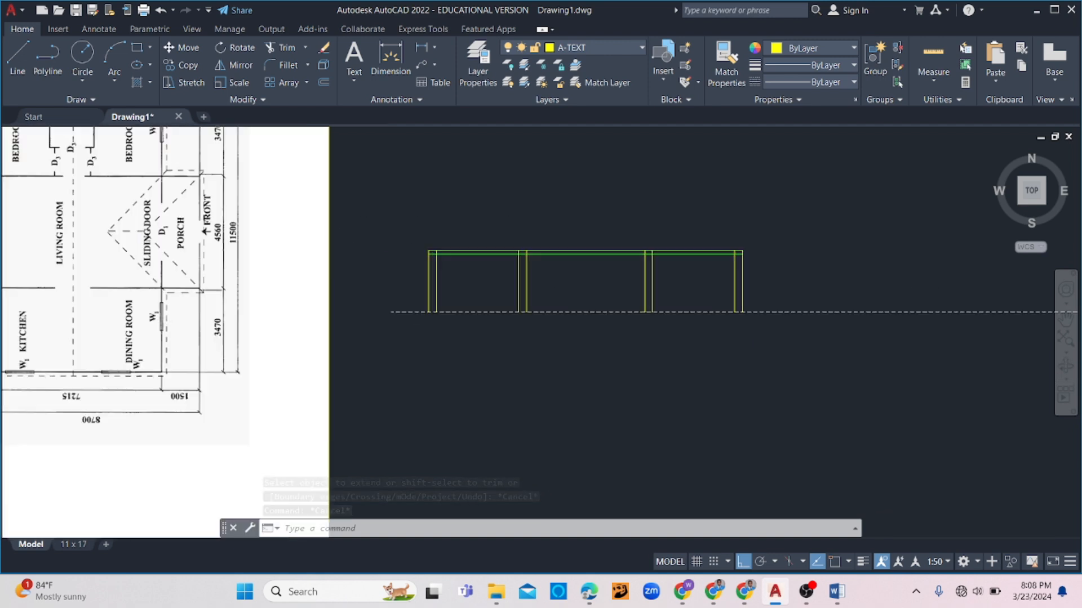
{"action": "left_click", "coordinate": [269, 65]}
{"action": "left_click", "coordinate": [406, 285]}
{"action": "left_click", "coordinate": [392, 281]}
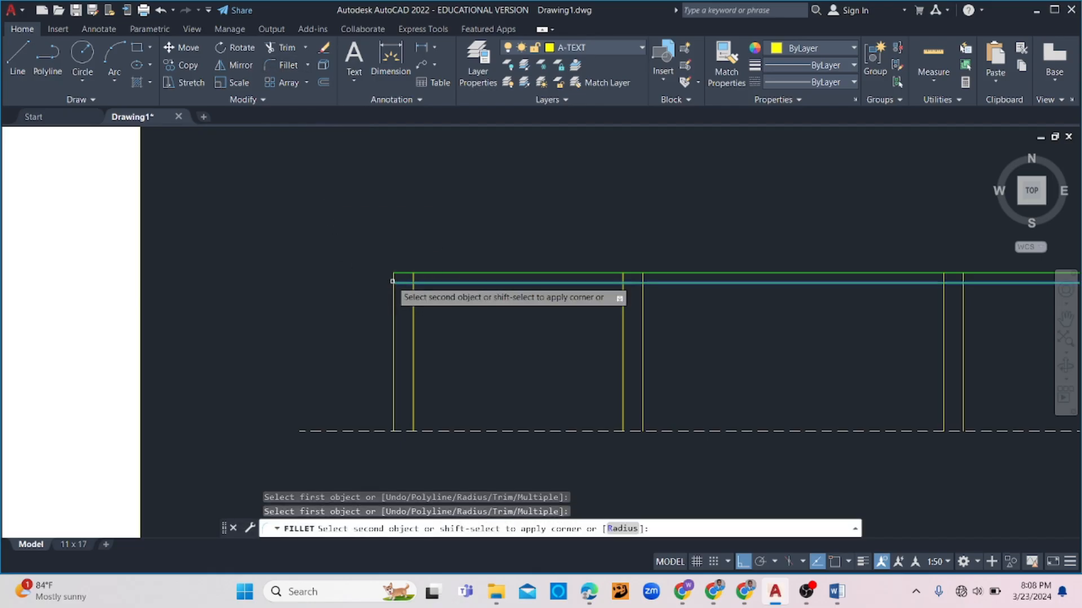
{"action": "left_click", "coordinate": [412, 282]}
{"action": "scroll", "coordinate": [412, 281], "scroll_direction": "down", "scroll_amount": 4}
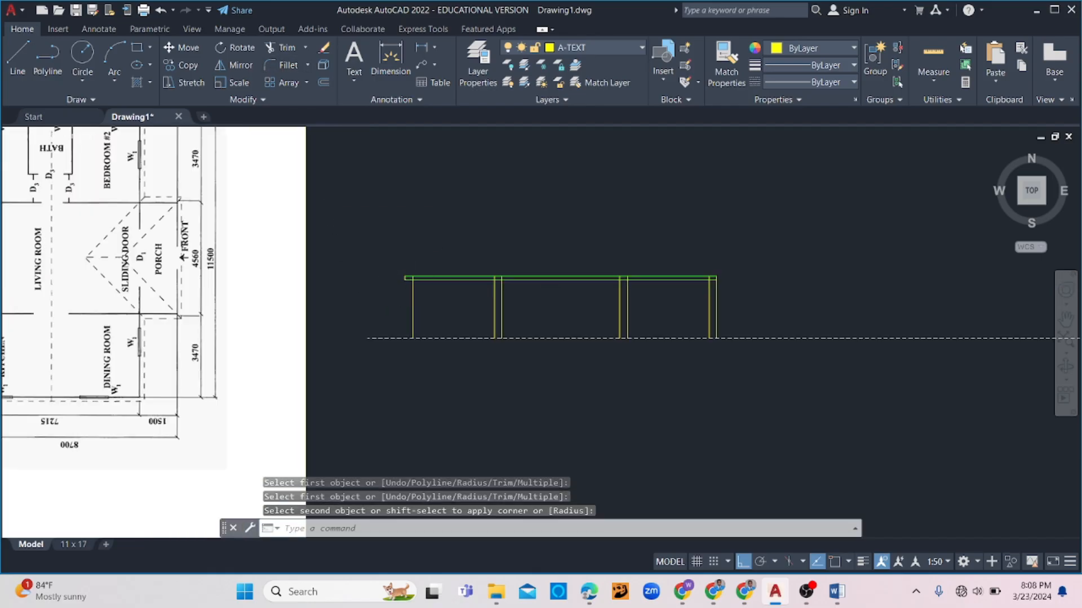
{"action": "scroll", "coordinate": [163, 362], "scroll_direction": "down", "scroll_amount": 5}
{"action": "scroll", "coordinate": [164, 362], "scroll_direction": "up", "scroll_amount": 5}
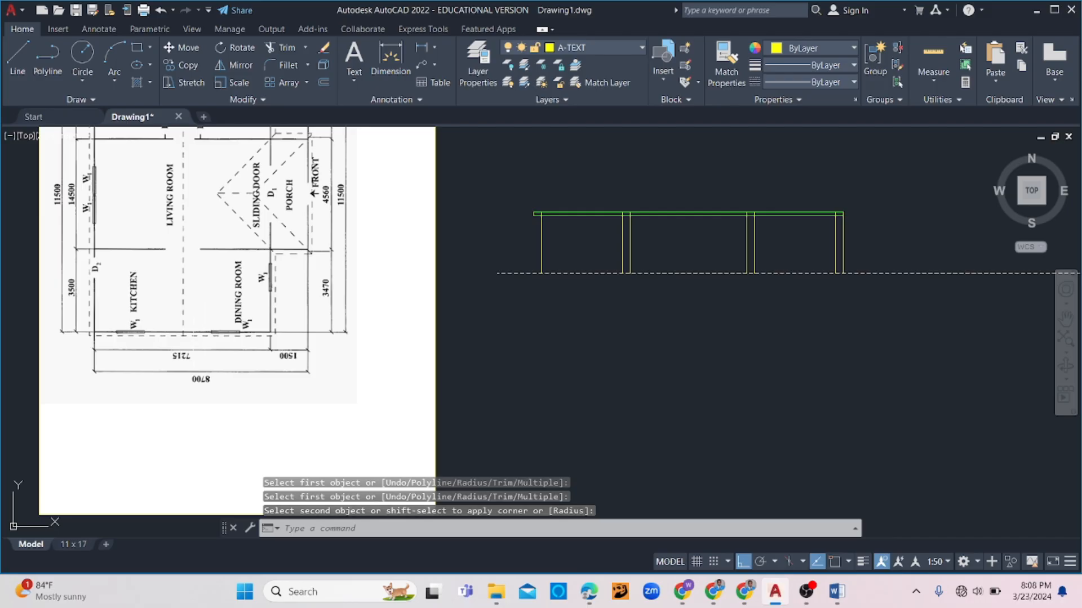
{"action": "type", "text": "l"}
{"action": "key", "text": "Return"}
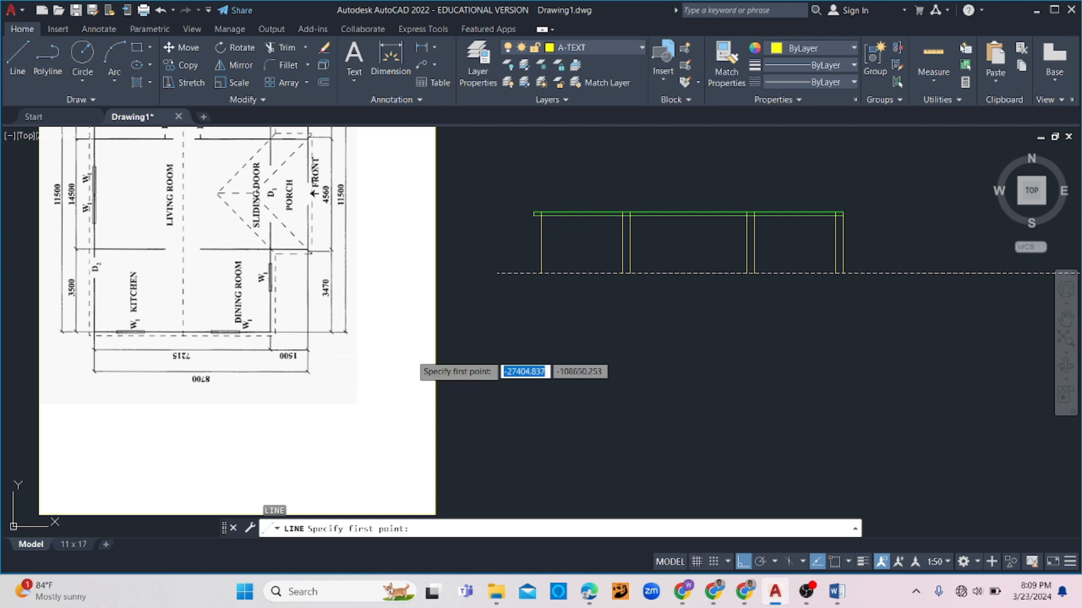
{"action": "key", "text": "Escape"}
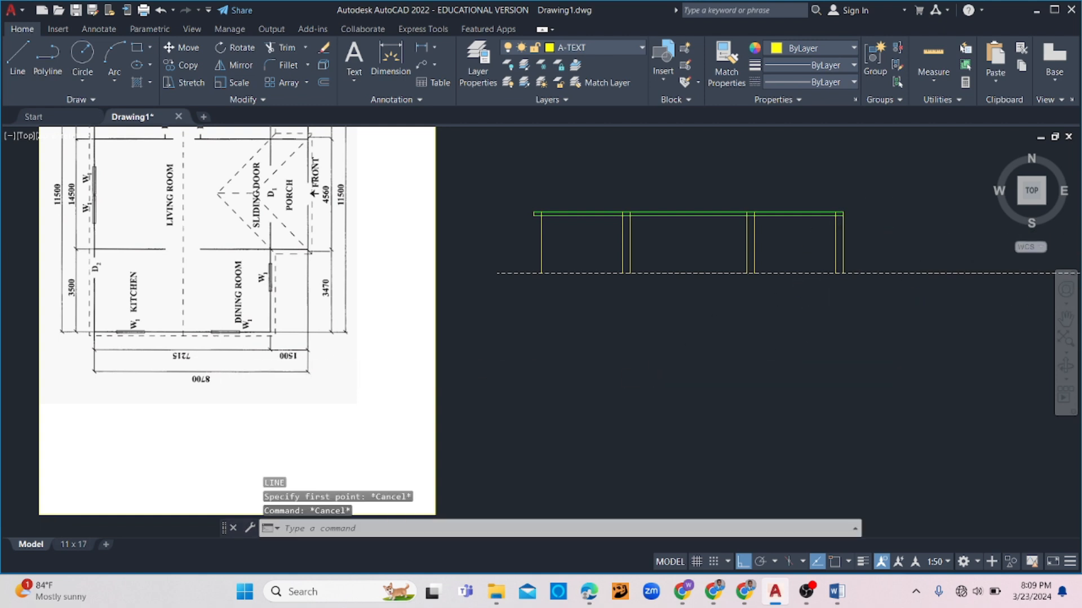
- Trim away the right overhang line below the lower roof-edge line, keeping only its short vertical end between the horizontals
{"action": "scroll", "coordinate": [847, 229], "scroll_direction": "up", "scroll_amount": 4}
{"action": "type", "text": "tr"}
{"action": "key", "text": "Return"}
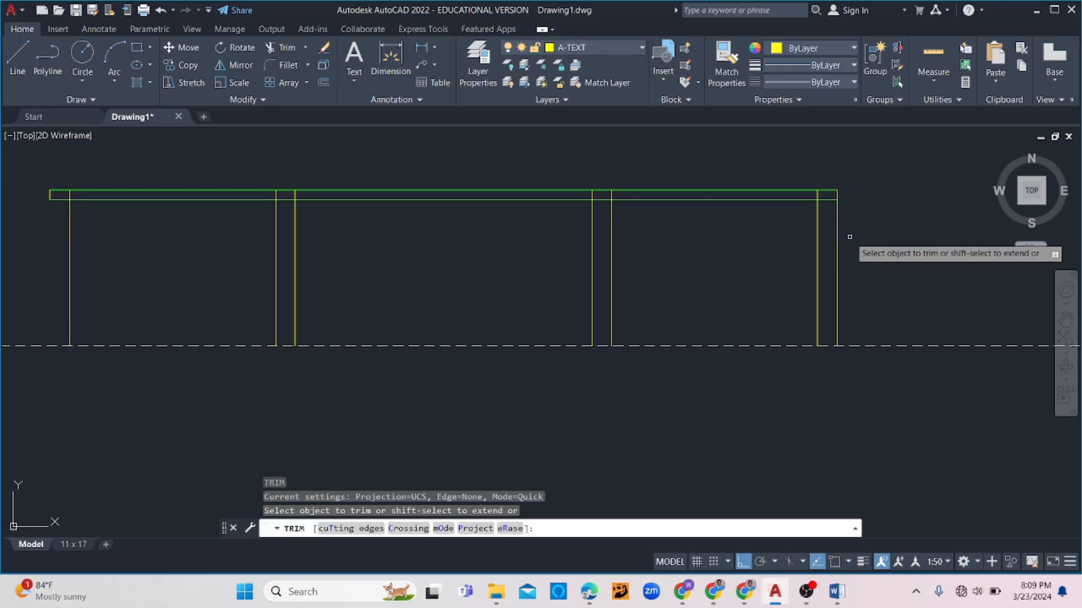
{"action": "left_click", "coordinate": [831, 239]}
{"action": "key", "text": "Escape"}
{"action": "key", "text": "Escape"}
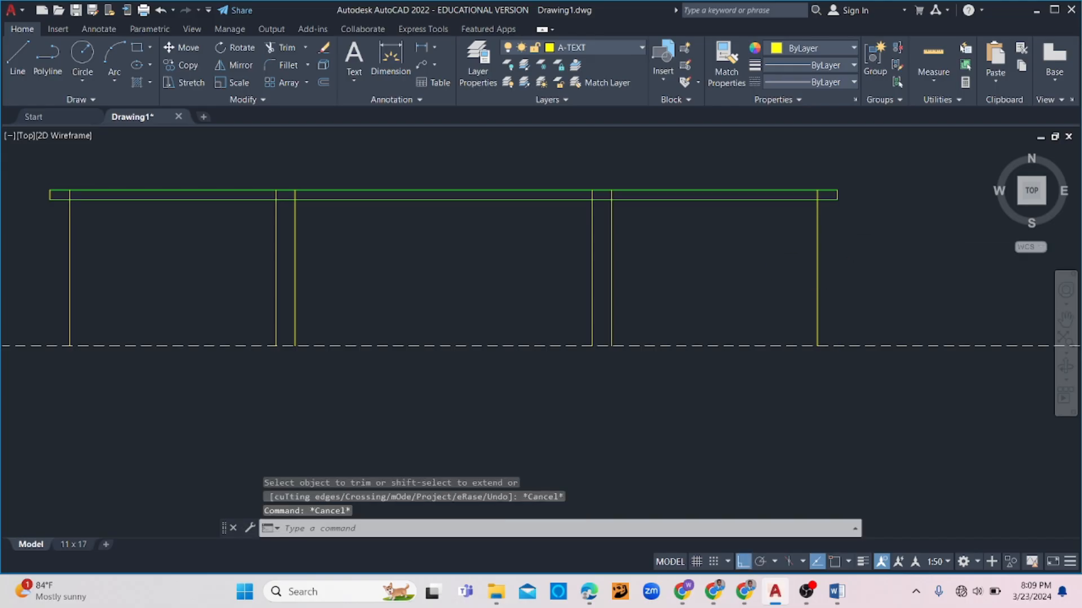
{"action": "scroll", "coordinate": [769, 250], "scroll_direction": "down", "scroll_amount": 4}
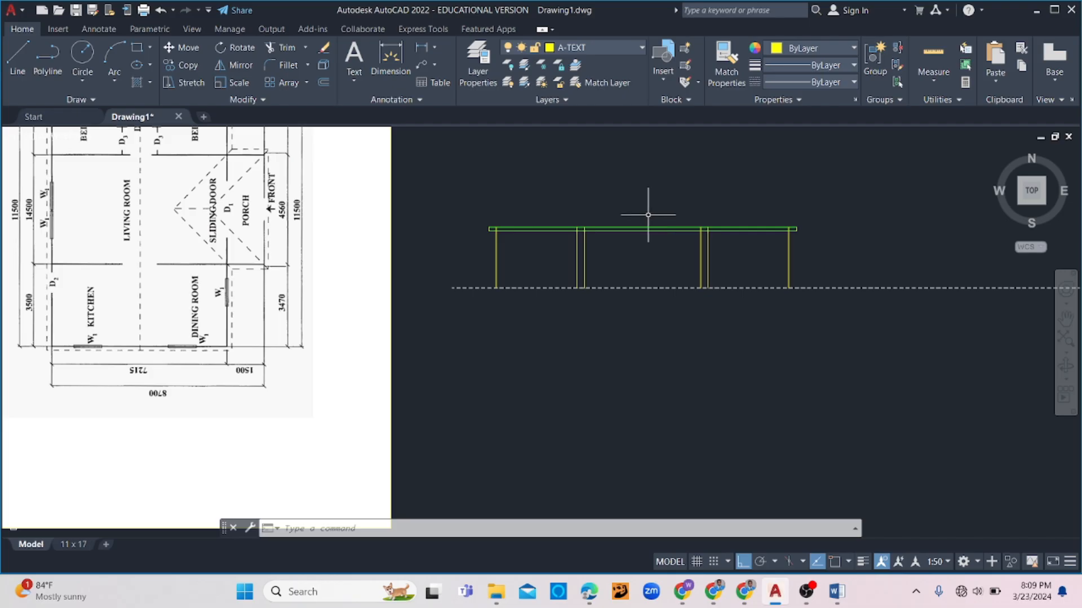
- Trim the two porch overhang lines below the lower roof-edge line, using that line as the cutting edge
{"action": "scroll", "coordinate": [569, 230], "scroll_direction": "up", "scroll_amount": 4}
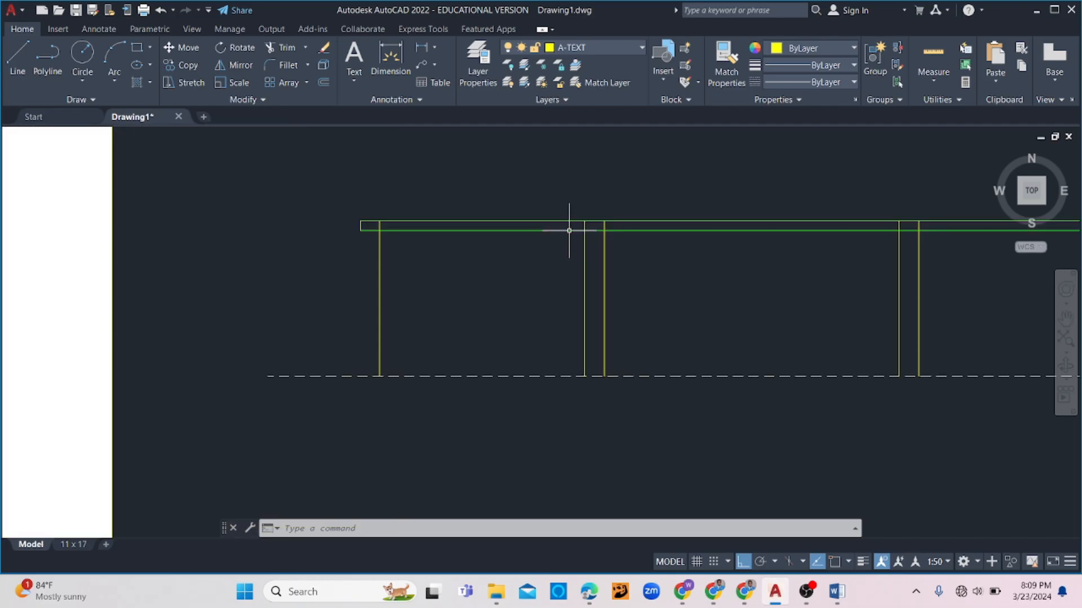
{"action": "left_click_drag", "start_coordinate": [567, 227], "coordinate": [551, 234]}
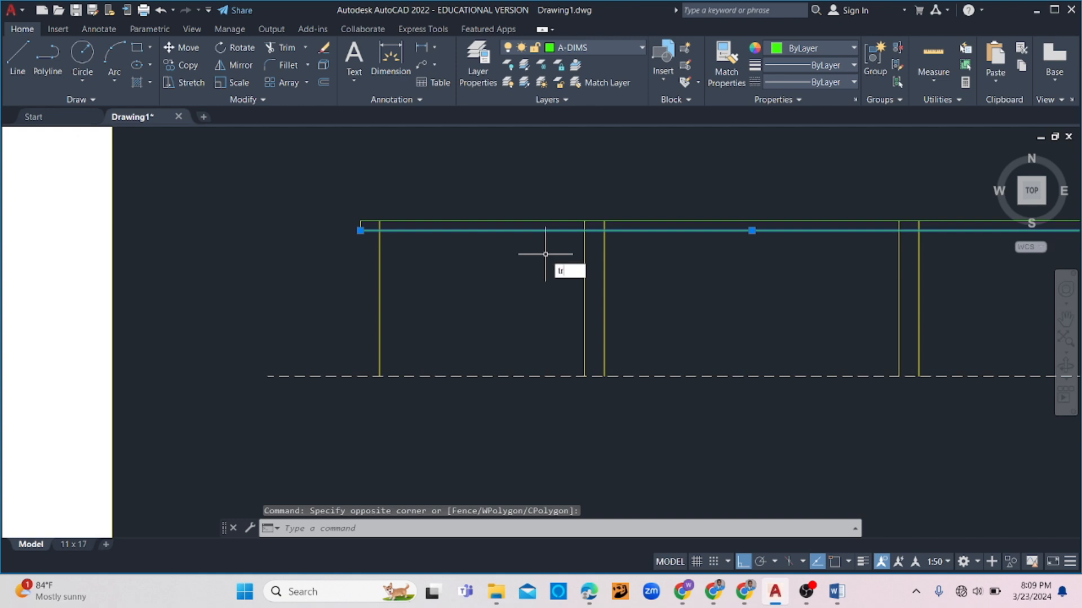
{"action": "key", "text": "Return"}
{"action": "left_click", "coordinate": [589, 259]}
{"action": "left_click", "coordinate": [573, 265]}
{"action": "scroll", "coordinate": [1020, 335], "scroll_direction": "up", "scroll_amount": 2}
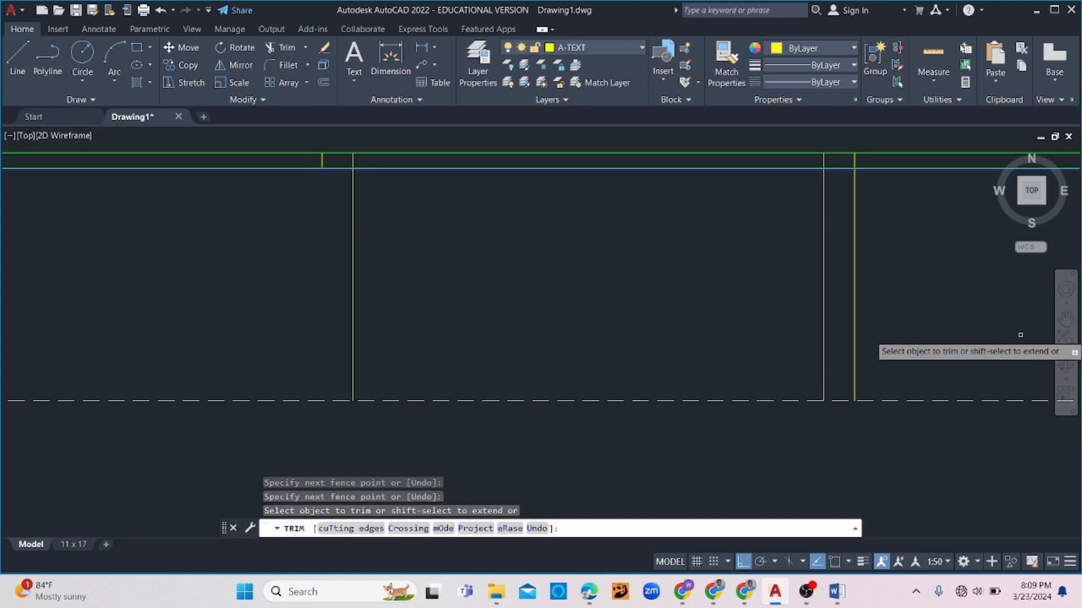
{"action": "left_click", "coordinate": [846, 307]}
{"action": "left_click", "coordinate": [875, 297]}
{"action": "scroll", "coordinate": [875, 297], "scroll_direction": "down", "scroll_amount": 2}
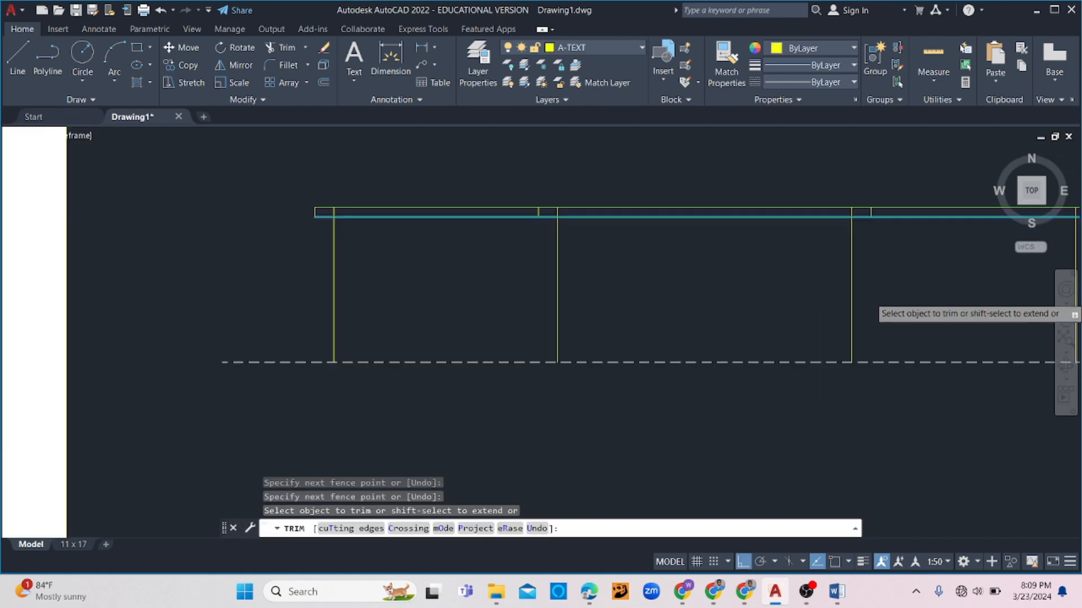
{"action": "scroll", "coordinate": [952, 296], "scroll_direction": "down", "scroll_amount": 5}
{"action": "key", "text": "Escape"}
{"action": "scroll", "coordinate": [953, 282], "scroll_direction": "up", "scroll_amount": 12}
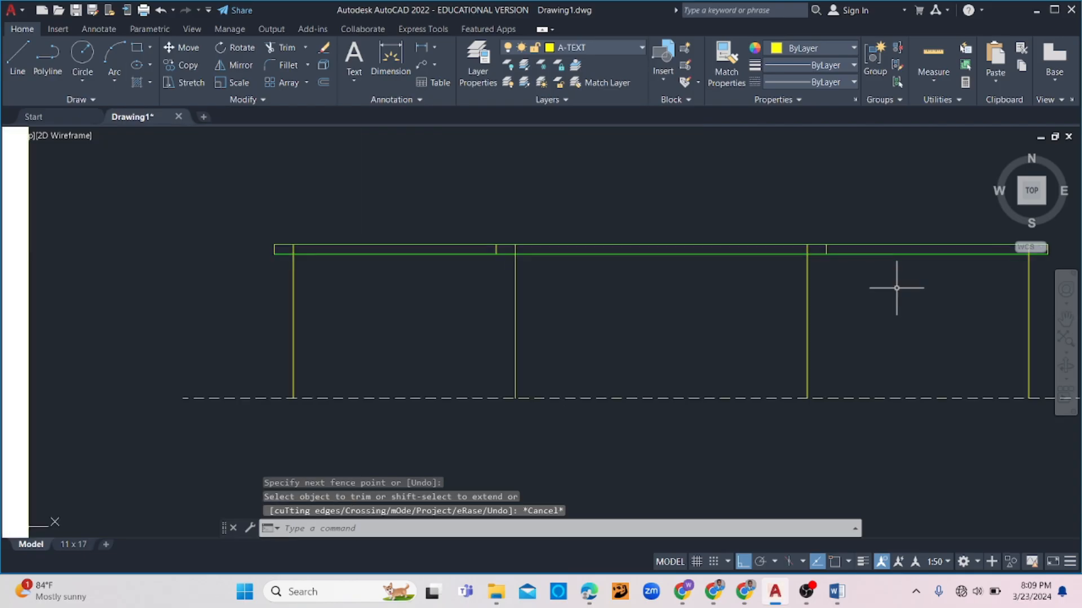
{"action": "scroll", "coordinate": [784, 263], "scroll_direction": "down", "scroll_amount": 5}
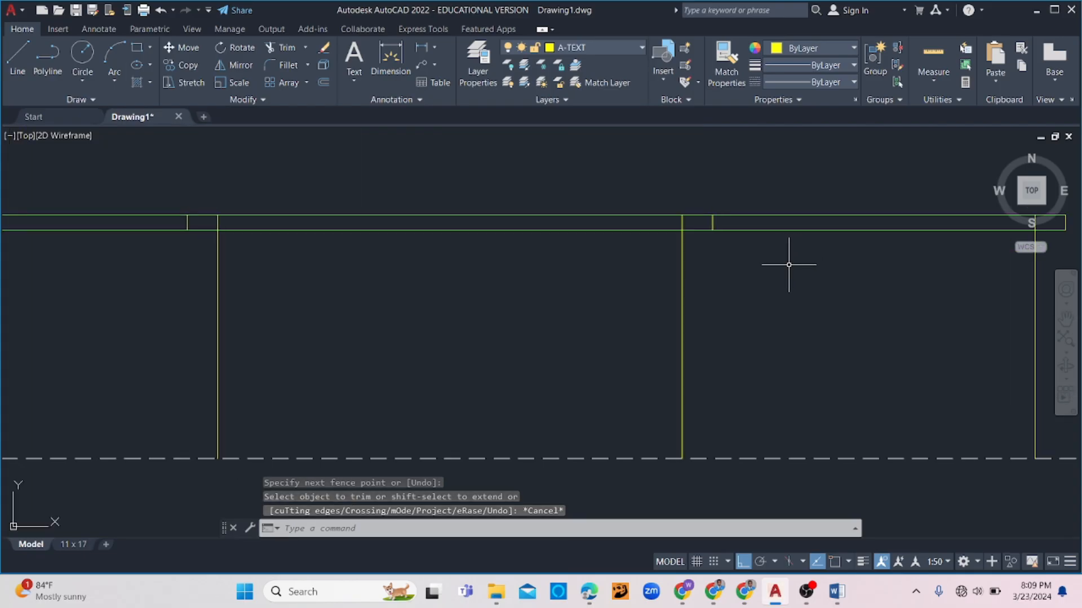
{"action": "scroll", "coordinate": [528, 242], "scroll_direction": "down", "scroll_amount": 4}
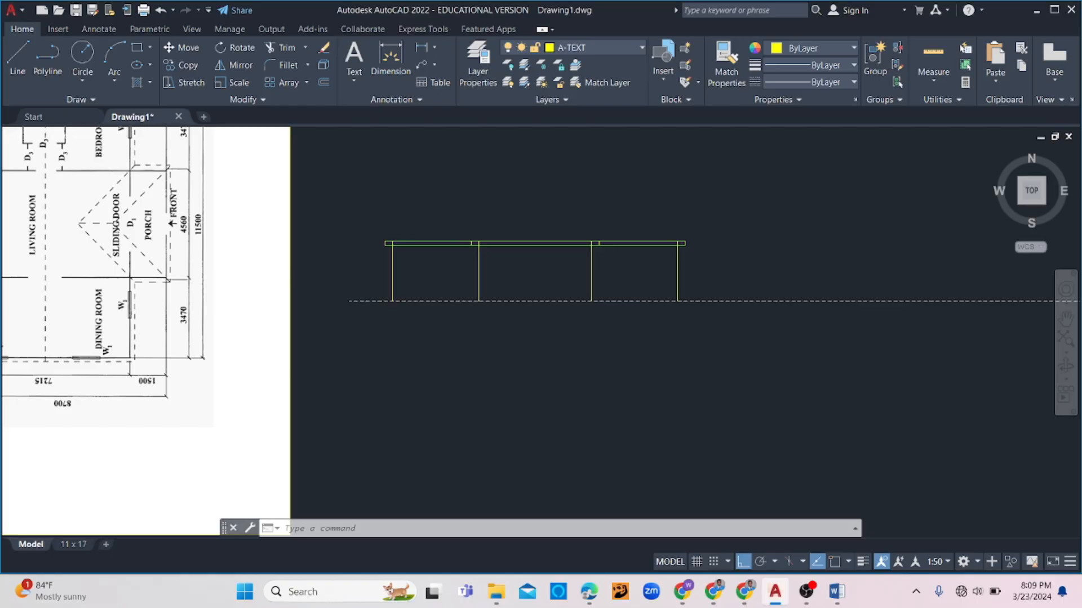
- Draw a roof slope line at 30 degrees, rising right from the top of the left porch overhang line
{"action": "key", "text": "Return"}
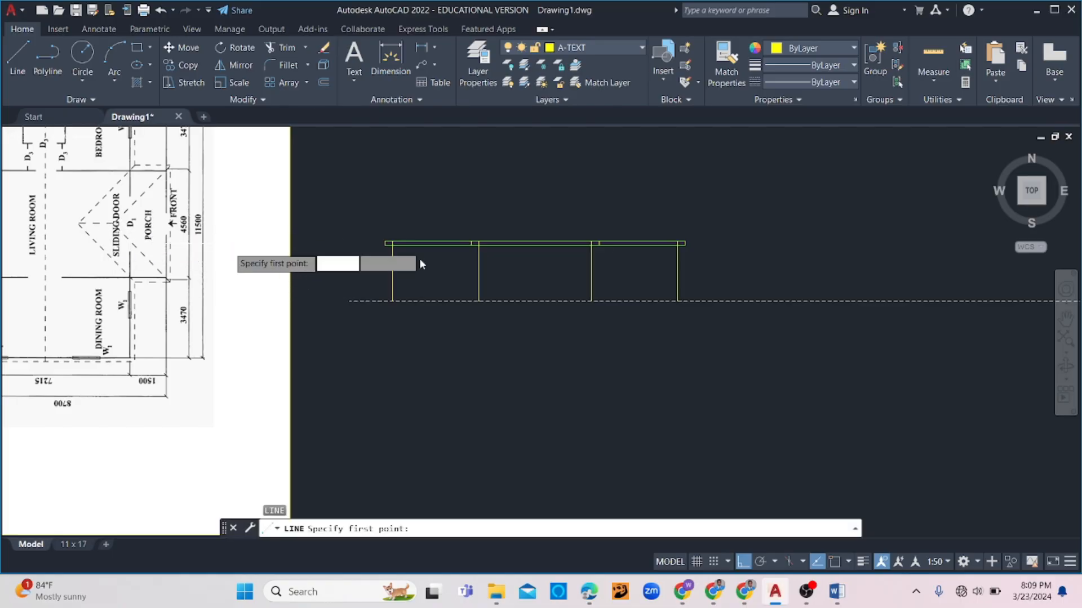
{"action": "key", "text": "Escape"}
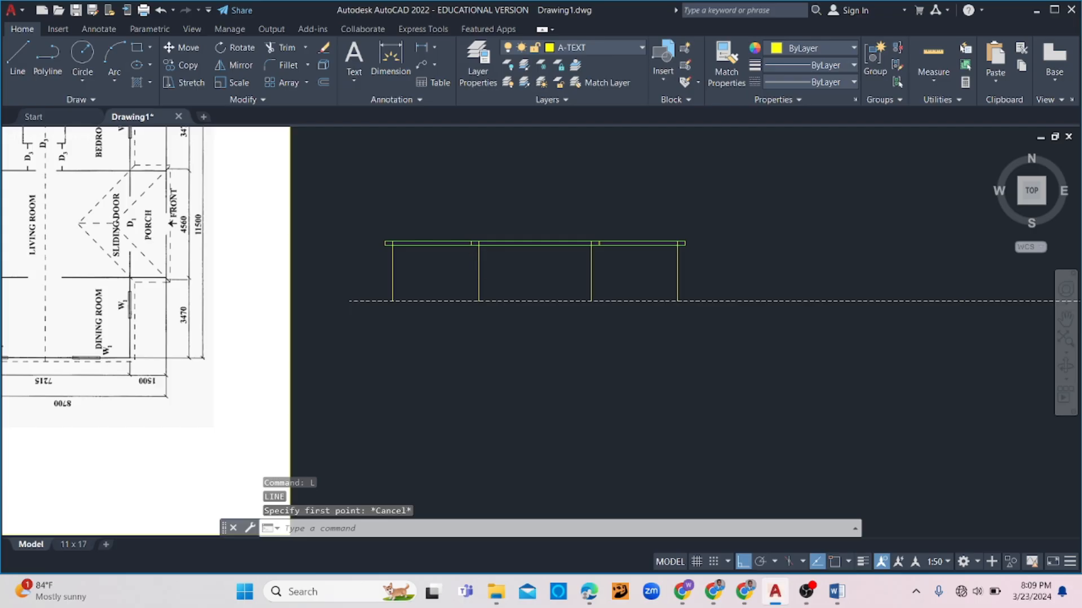
{"action": "key", "text": "Return"}
{"action": "scroll", "coordinate": [479, 250], "scroll_direction": "up", "scroll_amount": 6}
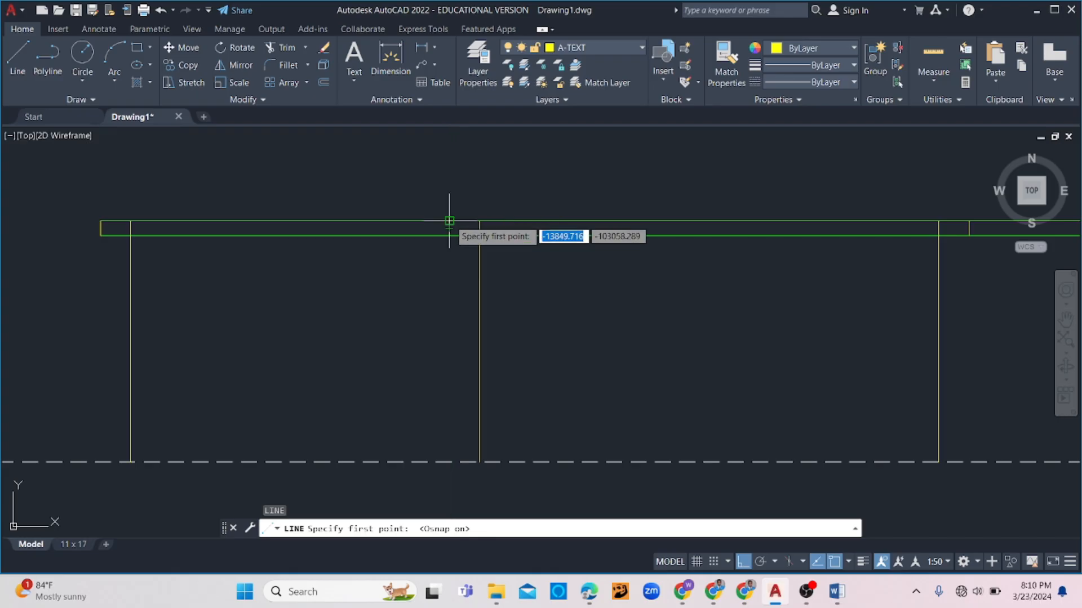
{"action": "left_click", "coordinate": [449, 221]}
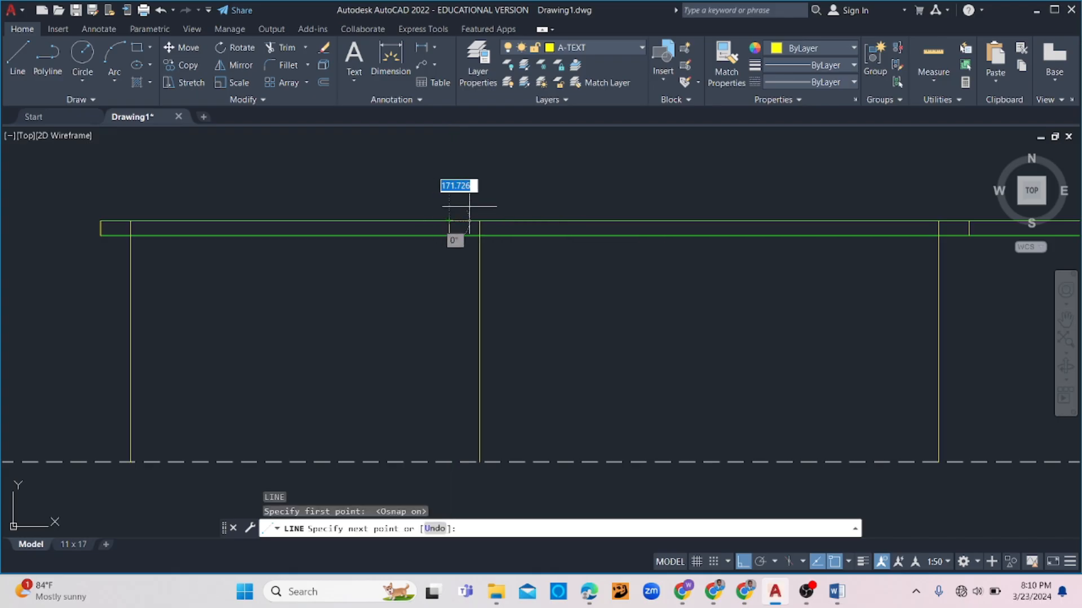
{"action": "left_click", "coordinate": [742, 562]}
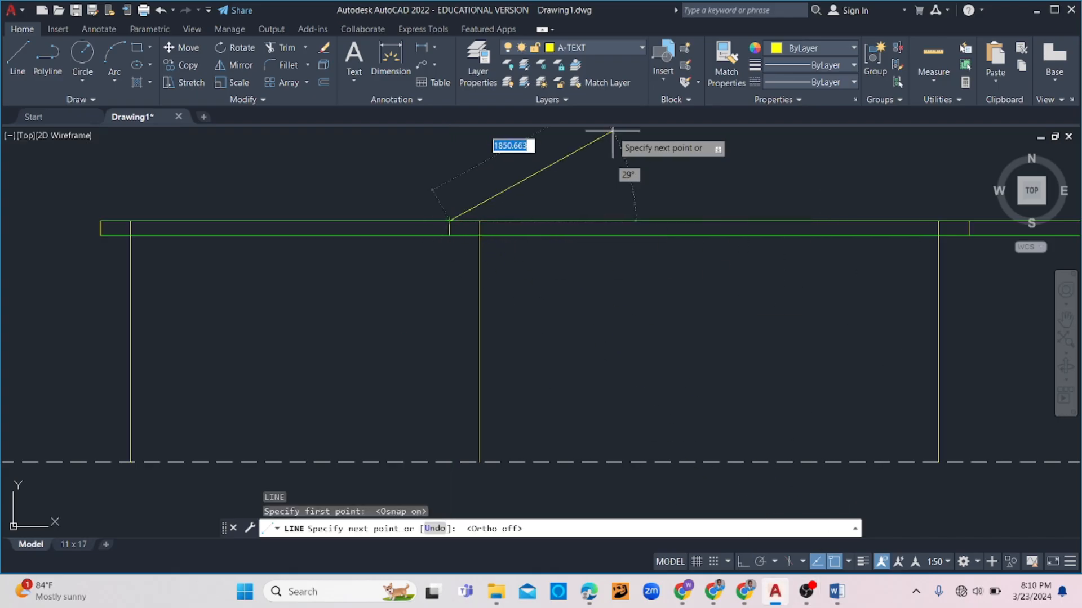
{"action": "type", "text": "<"}
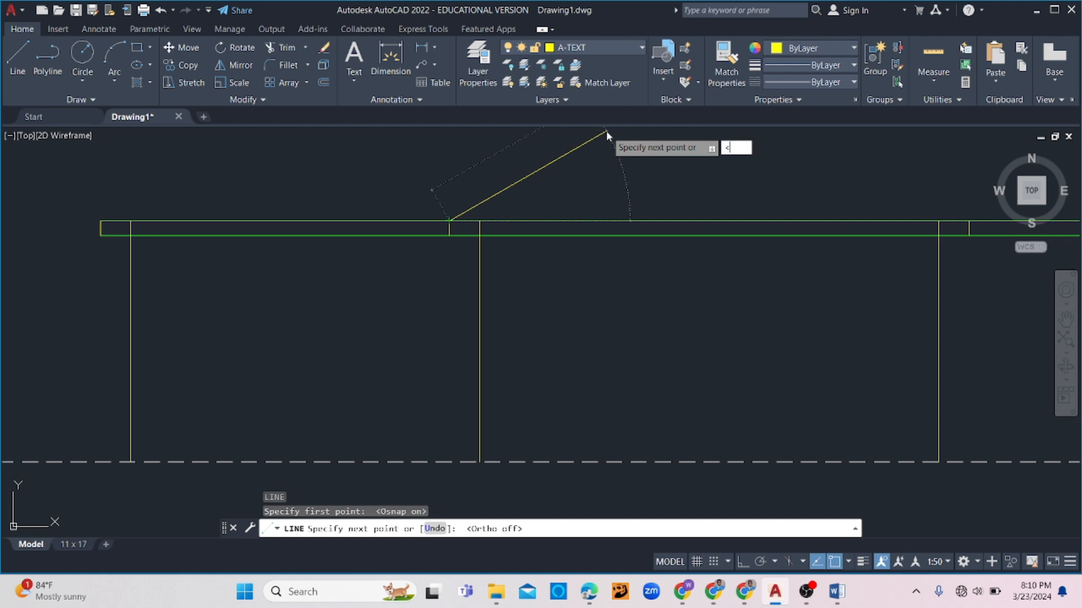
{"action": "type", "text": "30"}
{"action": "key", "text": "Return"}
{"action": "scroll", "coordinate": [587, 169], "scroll_direction": "down", "scroll_amount": 2}
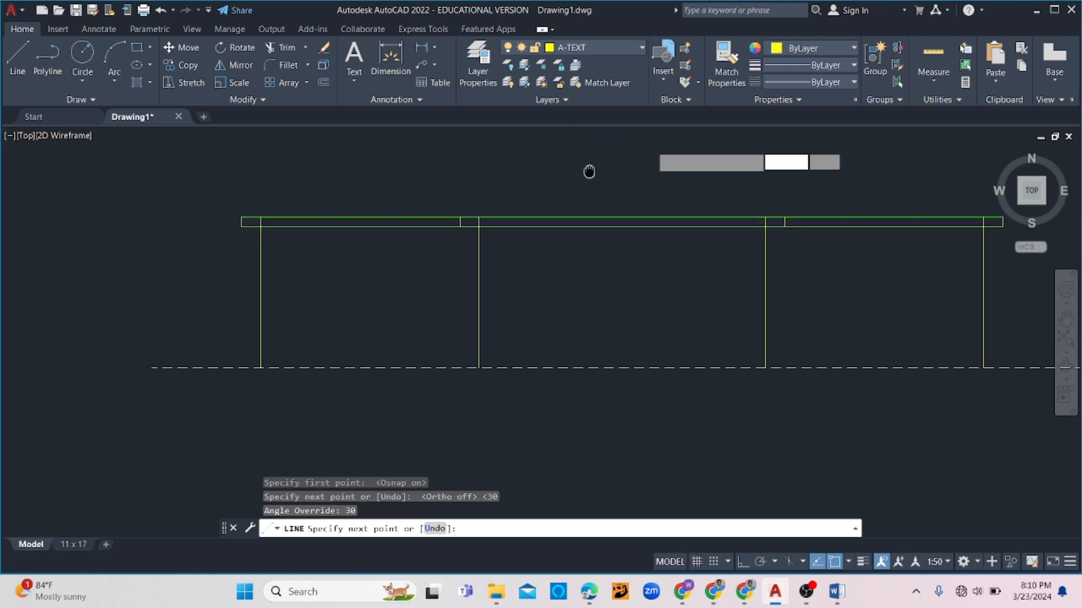
{"action": "left_click", "coordinate": [581, 164]}
{"action": "key", "text": "Escape"}
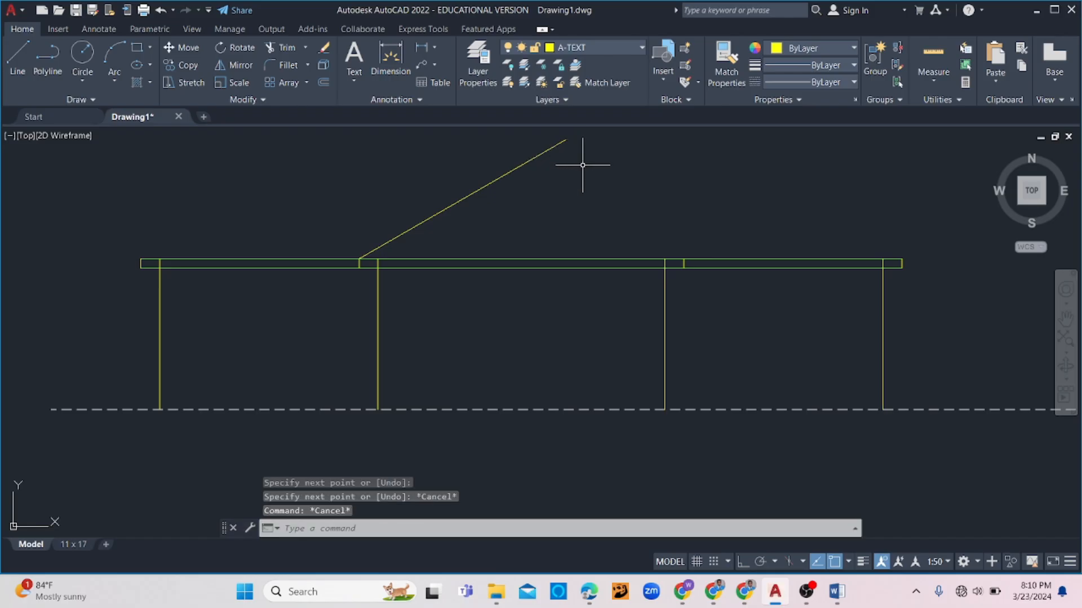
- Mirror the 30-degree slope line about a vertical axis, keeping the original line
{"action": "left_click", "coordinate": [550, 181]}
{"action": "left_click", "coordinate": [423, 215]}
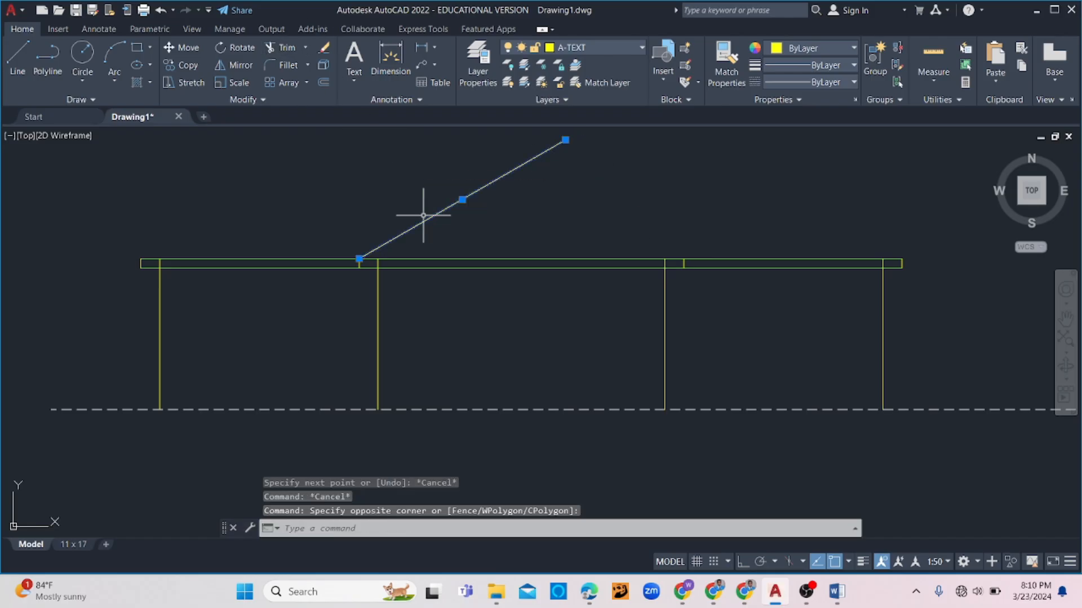
{"action": "left_click", "coordinate": [234, 65]}
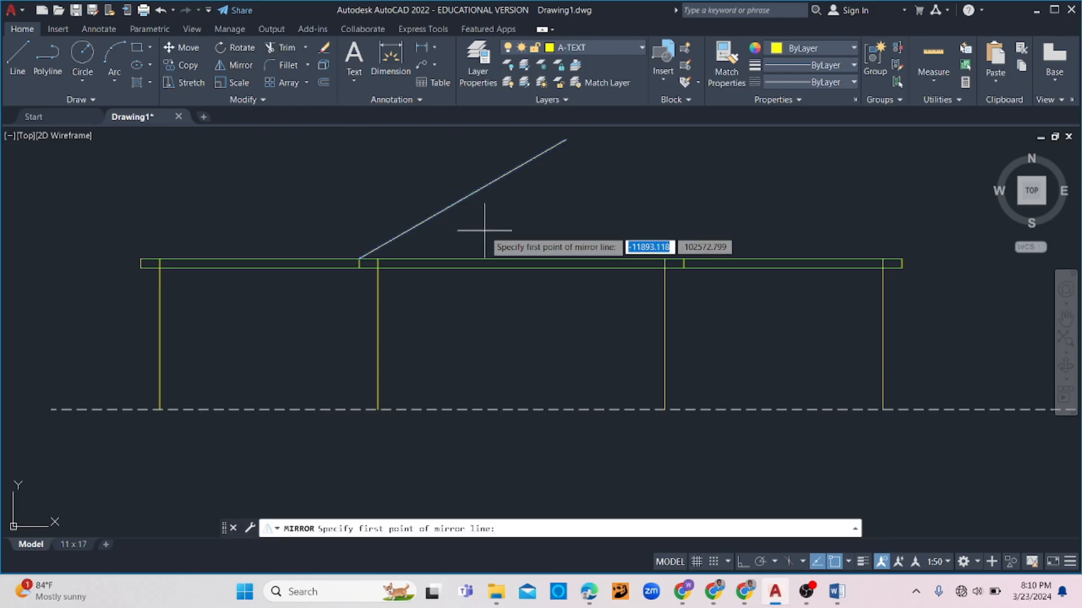
{"action": "left_click", "coordinate": [501, 237]}
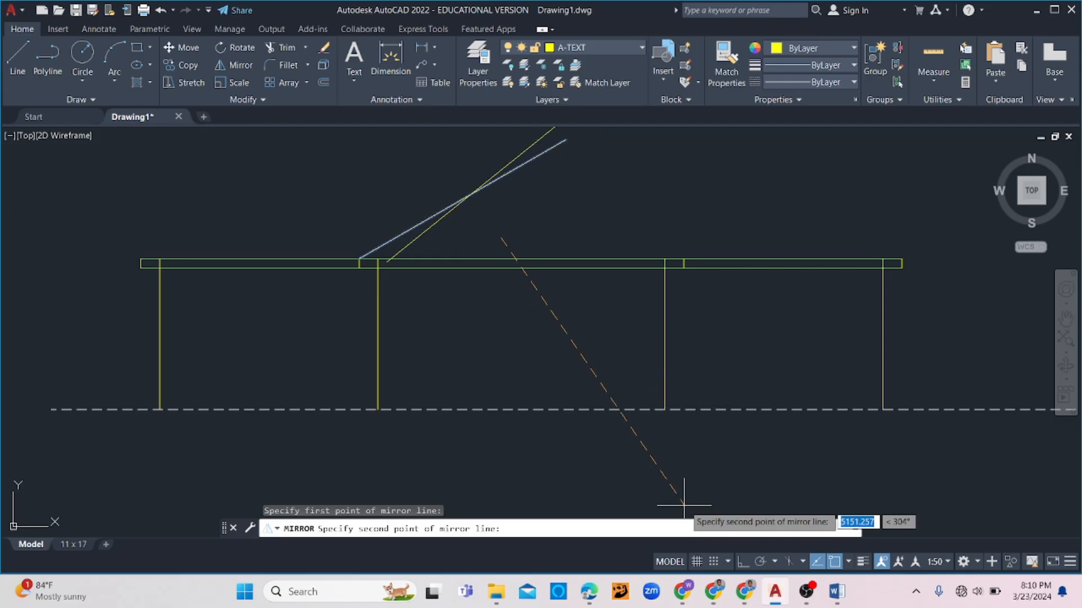
{"action": "left_click", "coordinate": [742, 561]}
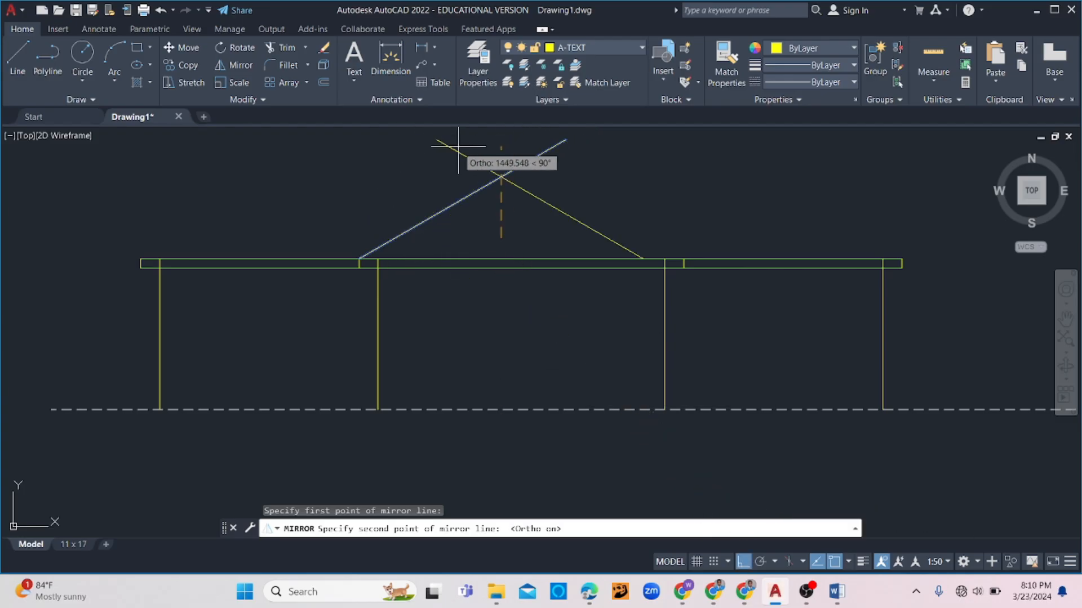
{"action": "left_click", "coordinate": [497, 145]}
{"action": "type", "text": "n"}
{"action": "key", "text": "Return"}
- Move the mirrored slope line by its lower end onto the top of the right porch overhang line
{"action": "left_click", "coordinate": [568, 199]}
{"action": "left_click", "coordinate": [531, 222]}
{"action": "type", "text": "m"}
{"action": "key", "text": "Return"}
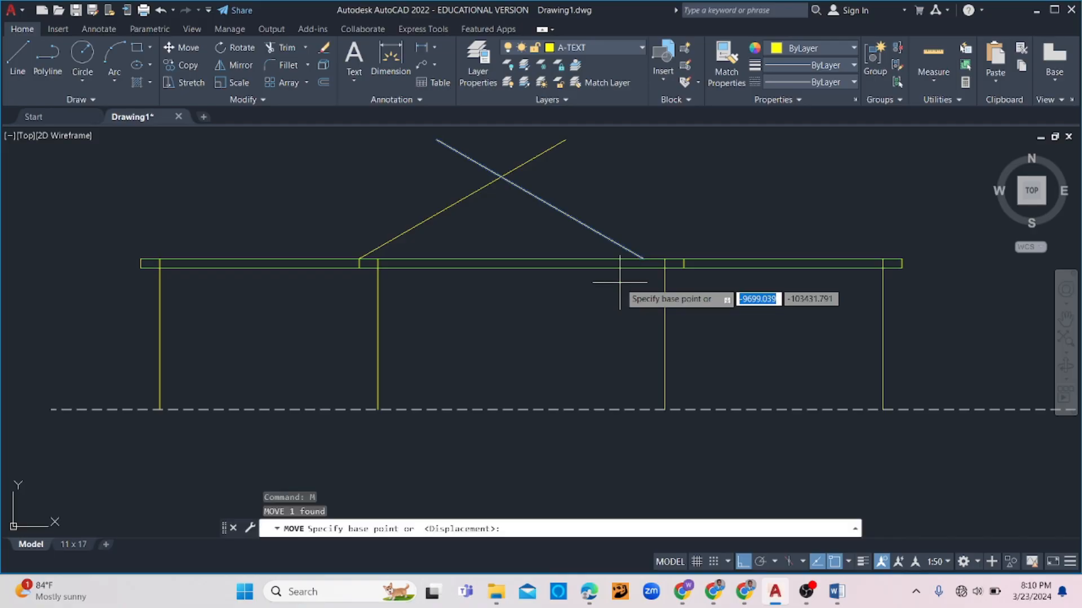
{"action": "left_click", "coordinate": [641, 257]}
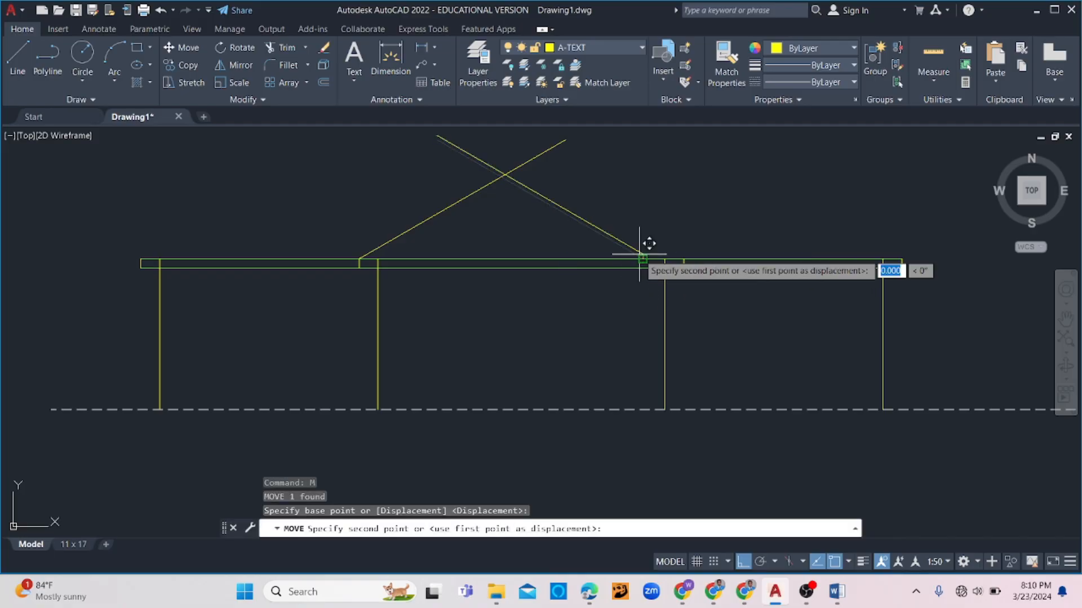
{"action": "left_click", "coordinate": [684, 258]}
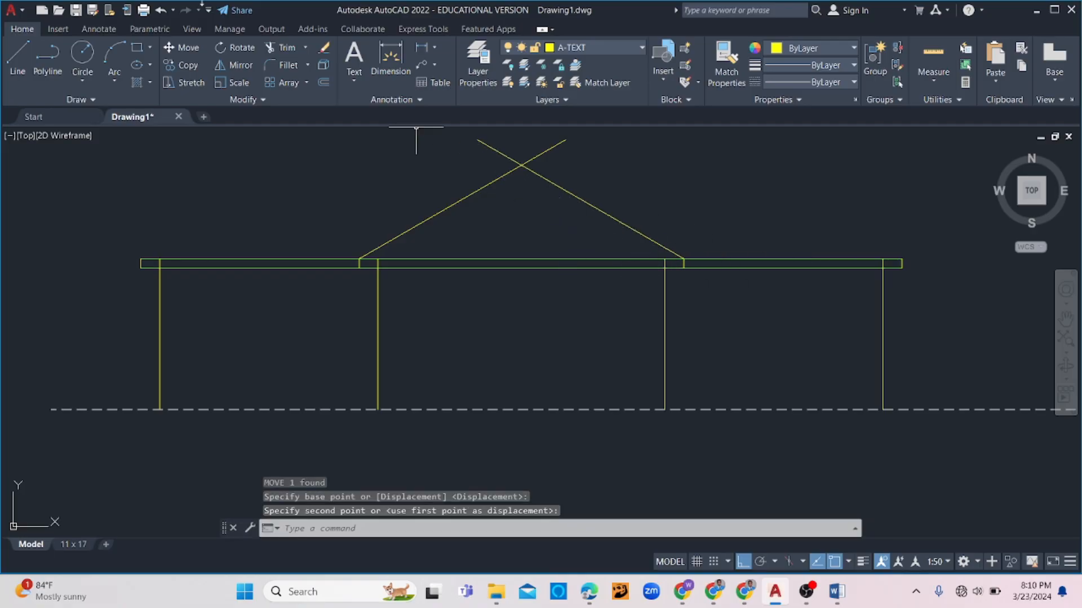
- Fillet the two porch roof slope lines into a sharp peak, removing the ends beyond their intersection
{"action": "left_click", "coordinate": [271, 65]}
{"action": "left_click", "coordinate": [586, 203]}
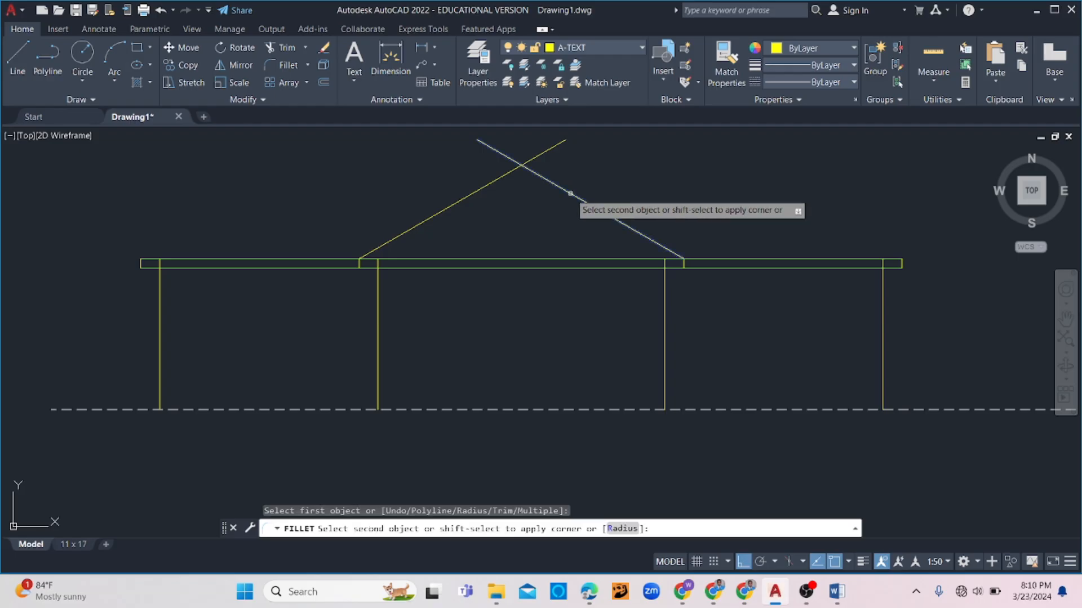
{"action": "left_click", "coordinate": [475, 187]}
{"action": "key", "text": "Escape"}
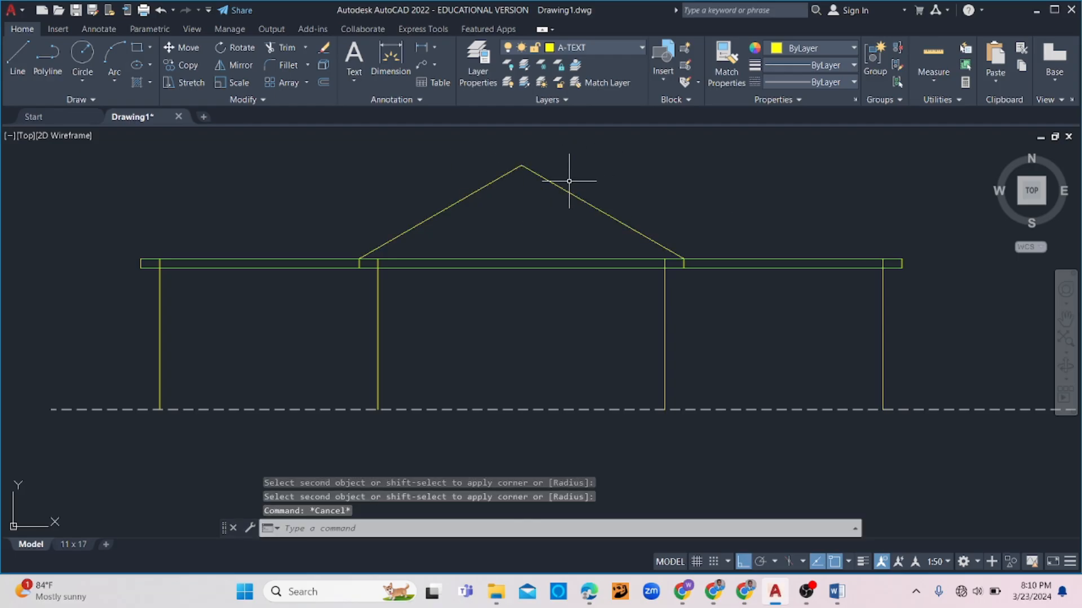
{"action": "scroll", "coordinate": [388, 231], "scroll_direction": "down", "scroll_amount": 2}
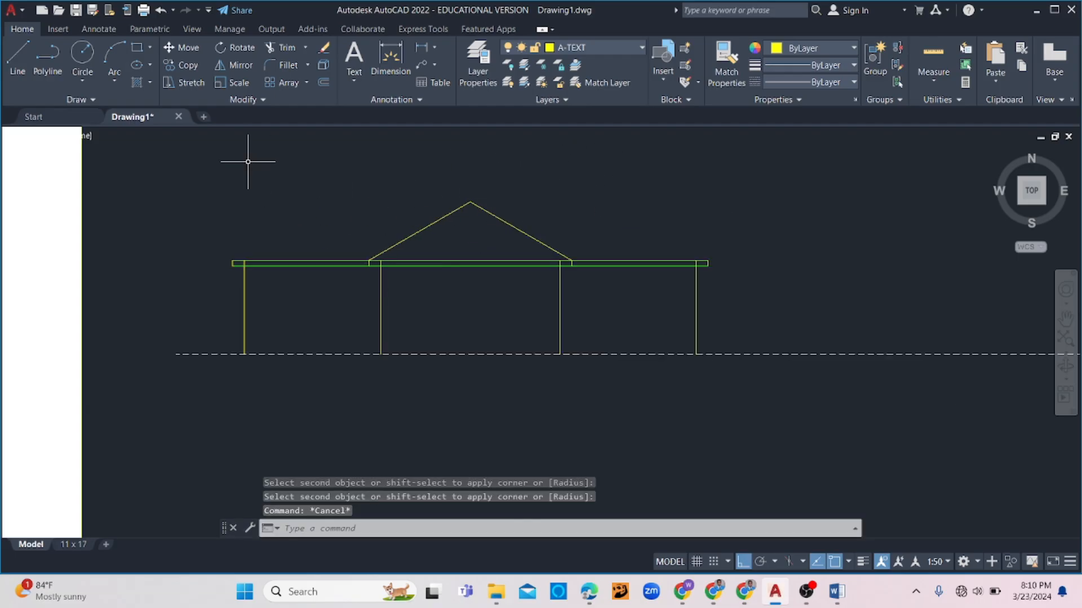
- Trim the four wall lines above the lower roof-edge line, using that line as the cutting edge
{"action": "scroll", "coordinate": [676, 271], "scroll_direction": "up", "scroll_amount": 2}
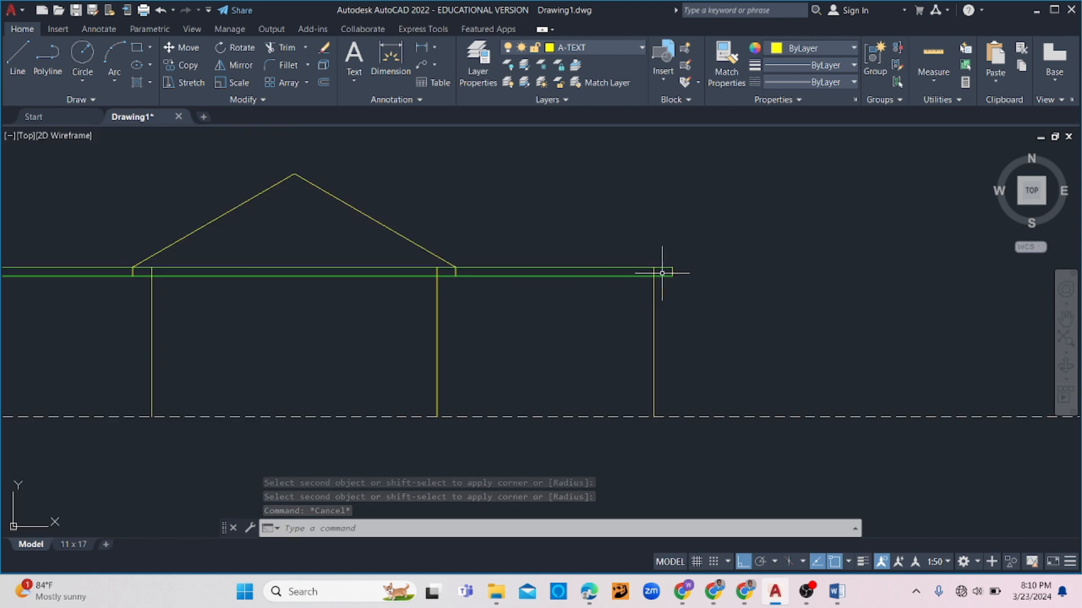
{"action": "left_click", "coordinate": [609, 269]}
{"action": "left_click", "coordinate": [584, 285]}
{"action": "scroll", "coordinate": [584, 286], "scroll_direction": "down", "scroll_amount": 2}
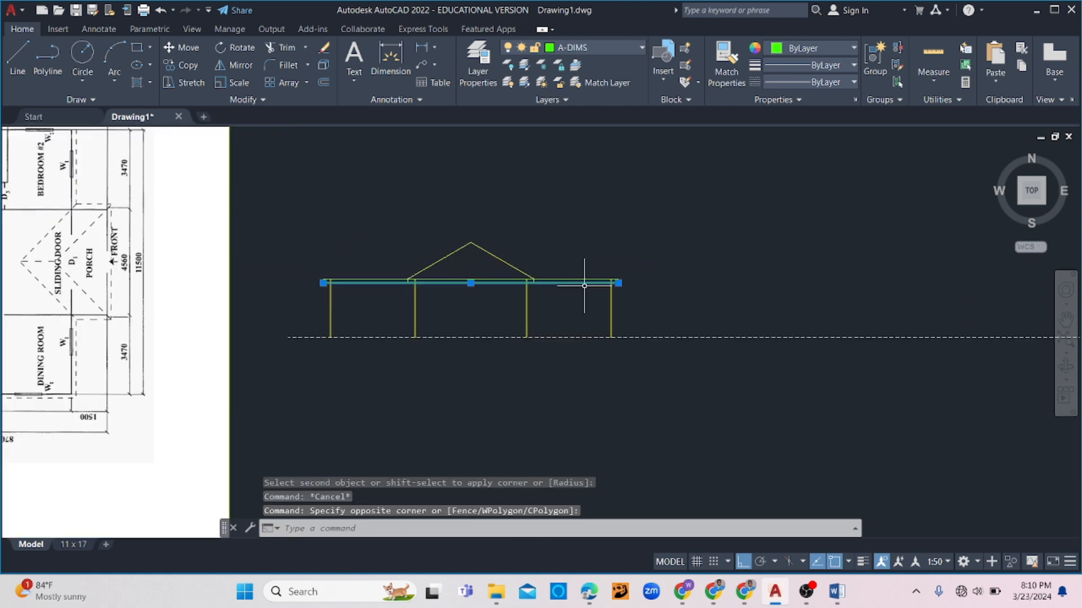
{"action": "type", "text": "tr"}
{"action": "key", "text": "space"}
{"action": "scroll", "coordinate": [617, 275], "scroll_direction": "up", "scroll_amount": 4}
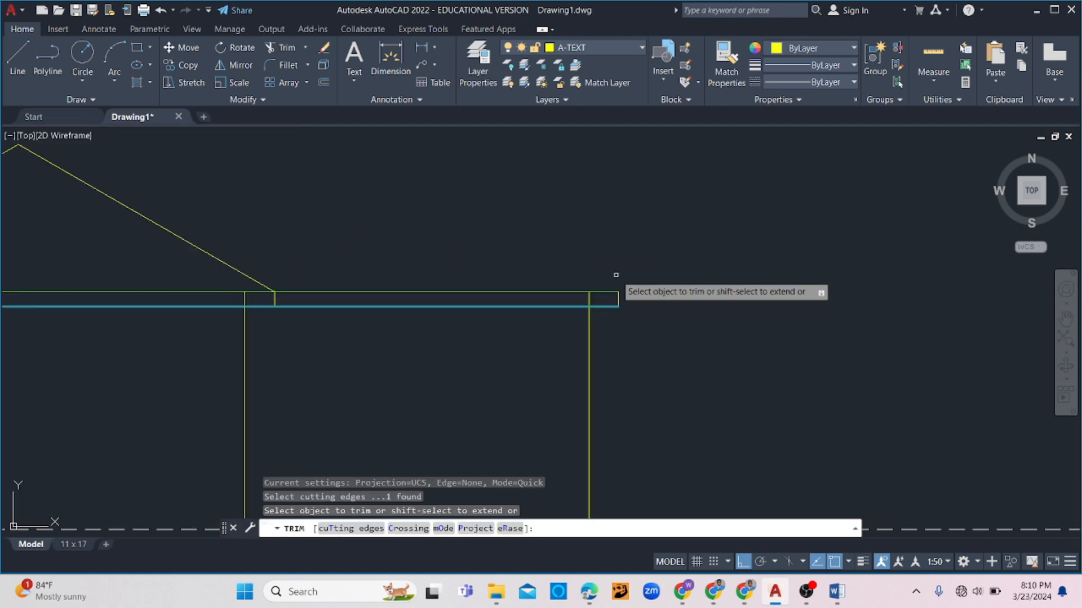
{"action": "left_click", "coordinate": [591, 301]}
{"action": "scroll", "coordinate": [563, 303], "scroll_direction": "down", "scroll_amount": 3}
{"action": "scroll", "coordinate": [377, 302], "scroll_direction": "up", "scroll_amount": 4}
{"action": "left_click", "coordinate": [364, 302]}
{"action": "left_click", "coordinate": [355, 301]}
{"action": "scroll", "coordinate": [378, 303], "scroll_direction": "down", "scroll_amount": 5}
{"action": "middle_click_drag", "start_coordinate": [325, 308], "coordinate": [683, 295]}
{"action": "scroll", "coordinate": [460, 289], "scroll_direction": "up", "scroll_amount": 5}
{"action": "left_click", "coordinate": [436, 290]}
{"action": "left_click", "coordinate": [391, 289]}
{"action": "scroll", "coordinate": [444, 290], "scroll_direction": "down", "scroll_amount": 5}
{"action": "scroll", "coordinate": [215, 282], "scroll_direction": "up", "scroll_amount": 8}
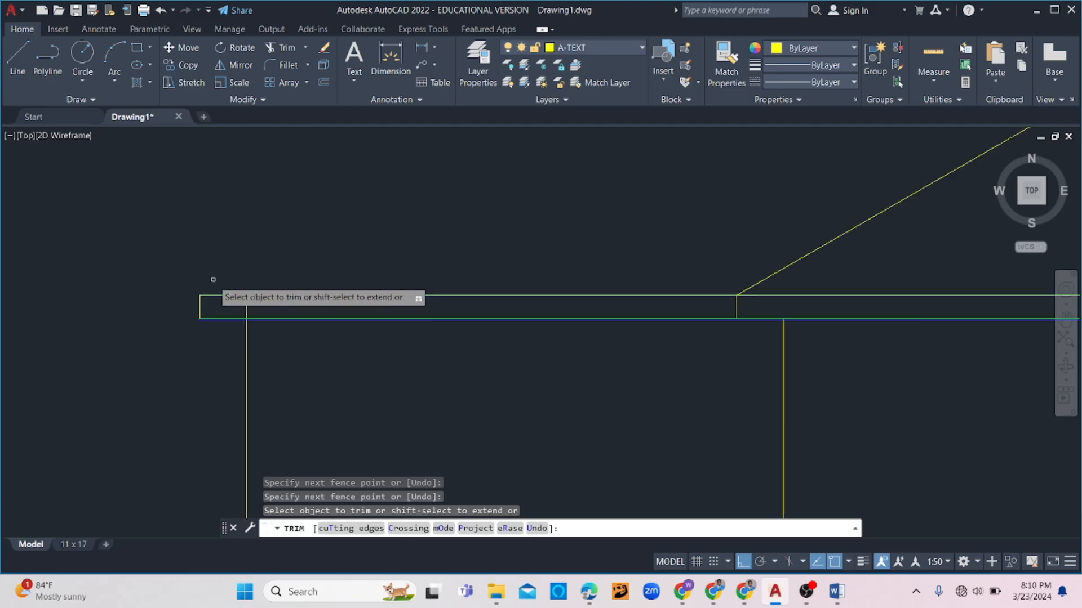
{"action": "left_click", "coordinate": [288, 333]}
{"action": "key", "text": "Escape"}
{"action": "scroll", "coordinate": [341, 321], "scroll_direction": "down", "scroll_amount": 8}
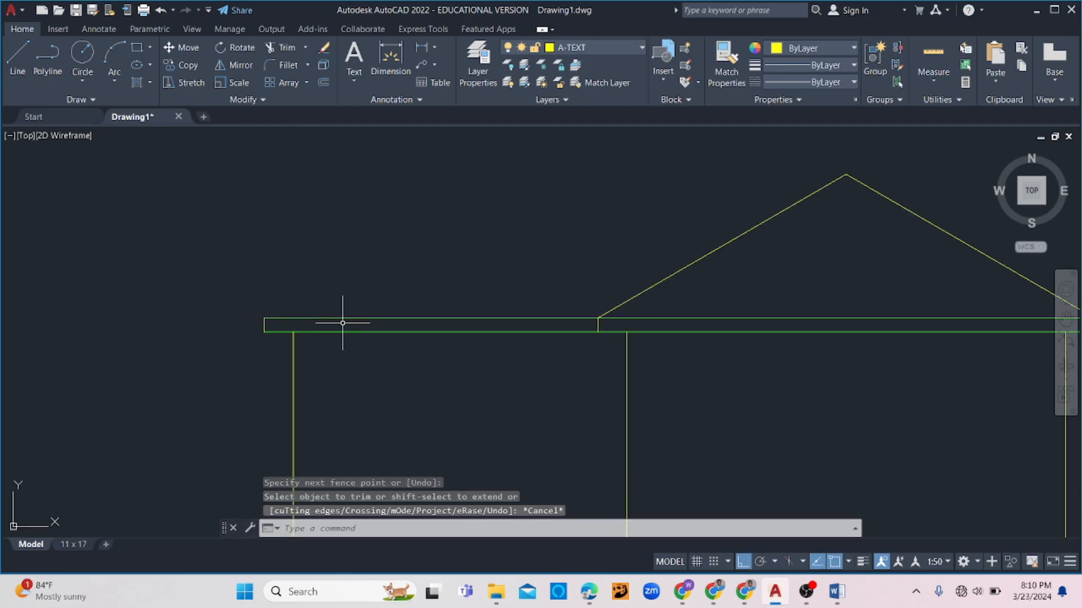
- Assign the roof-edge lines, their end lines and the porch gable slope lines of the front elevation to the A-ROOF layer
{"action": "scroll", "coordinate": [269, 252], "scroll_direction": "up", "scroll_amount": 4}
{"action": "left_click", "coordinate": [273, 251]}
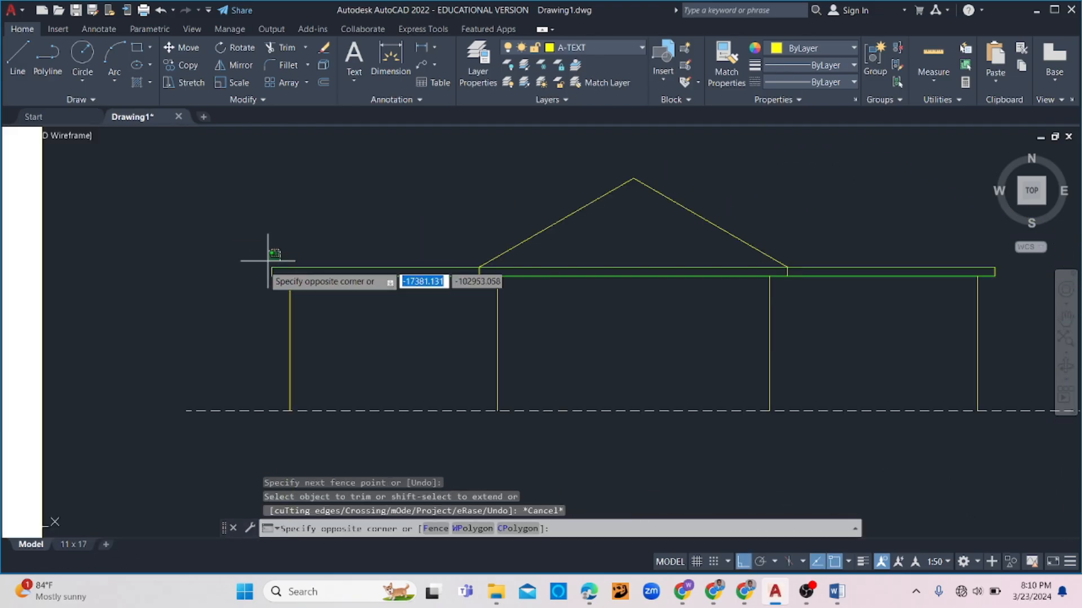
{"action": "left_click", "coordinate": [244, 291]}
{"action": "scroll", "coordinate": [1015, 309], "scroll_direction": "up", "scroll_amount": 4}
{"action": "left_click", "coordinate": [970, 225]}
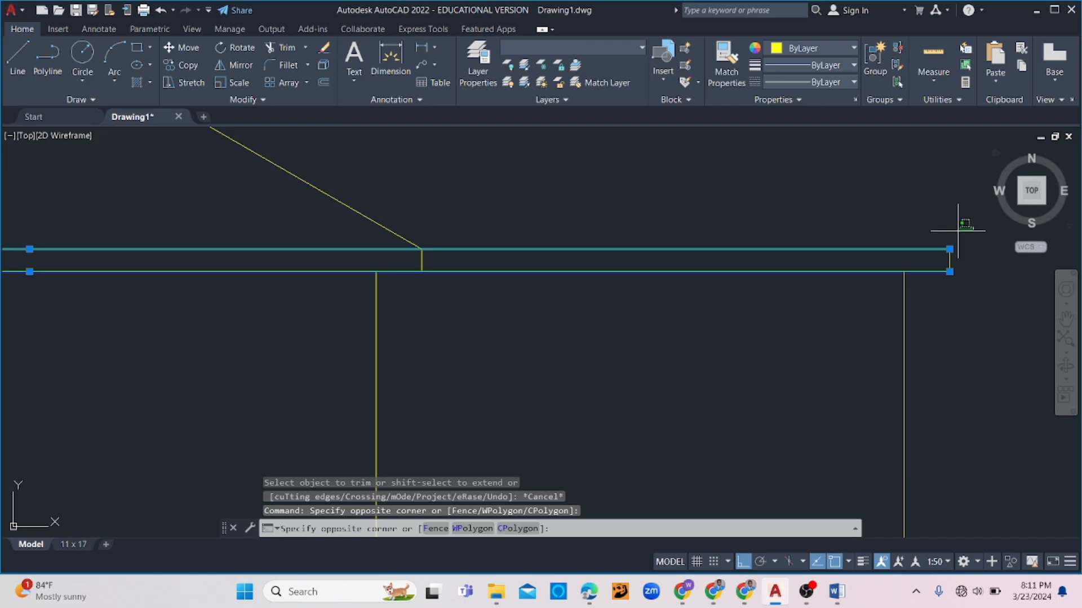
{"action": "left_click", "coordinate": [933, 298]}
{"action": "scroll", "coordinate": [361, 160], "scroll_direction": "down", "scroll_amount": 5}
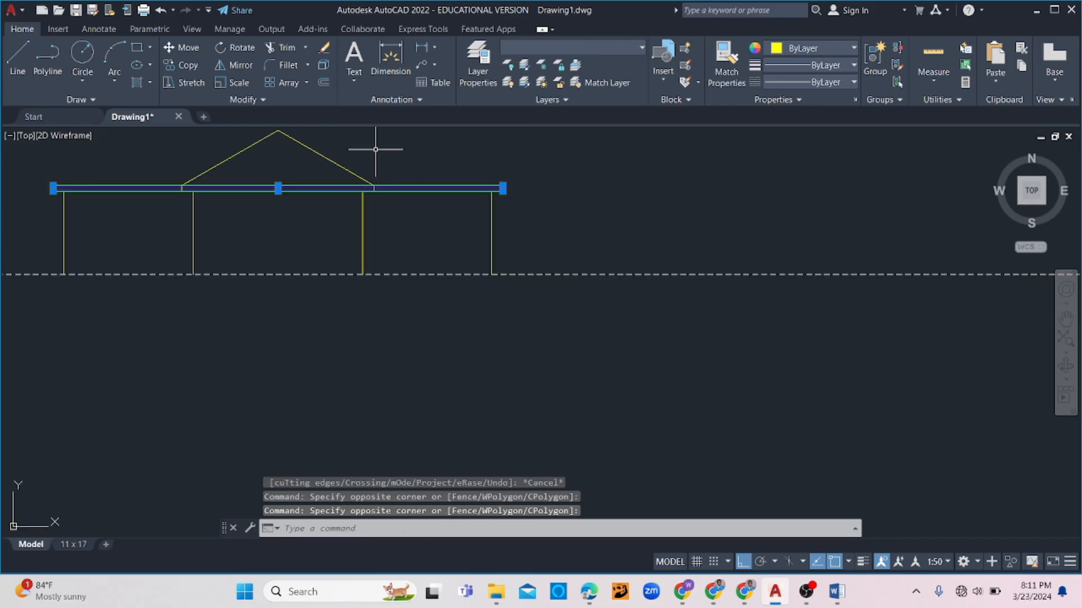
{"action": "left_click", "coordinate": [380, 147]}
{"action": "left_click", "coordinate": [163, 190]}
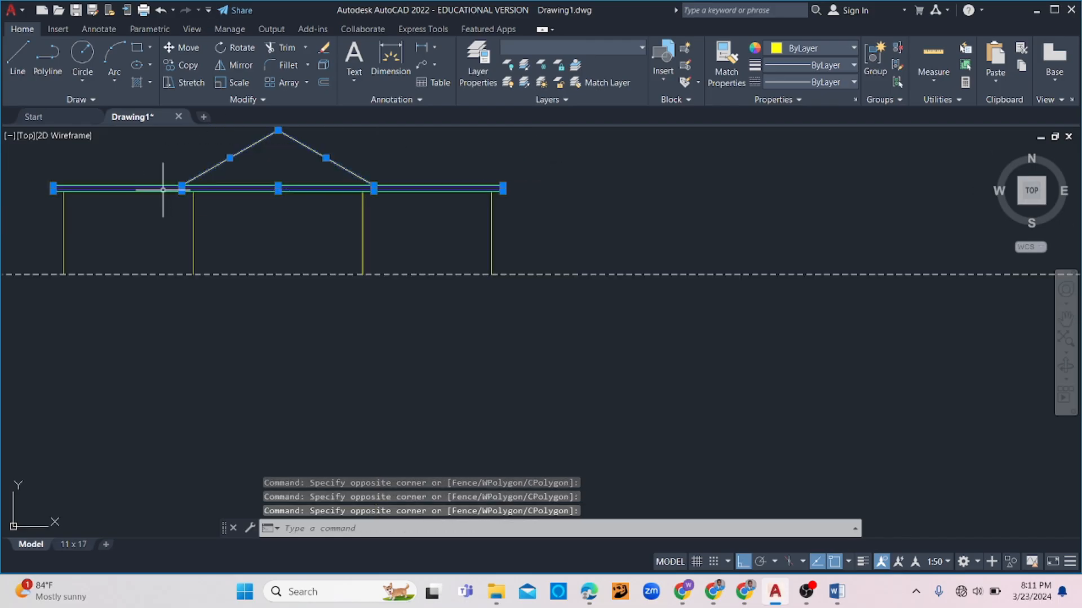
{"action": "left_click", "coordinate": [516, 45]}
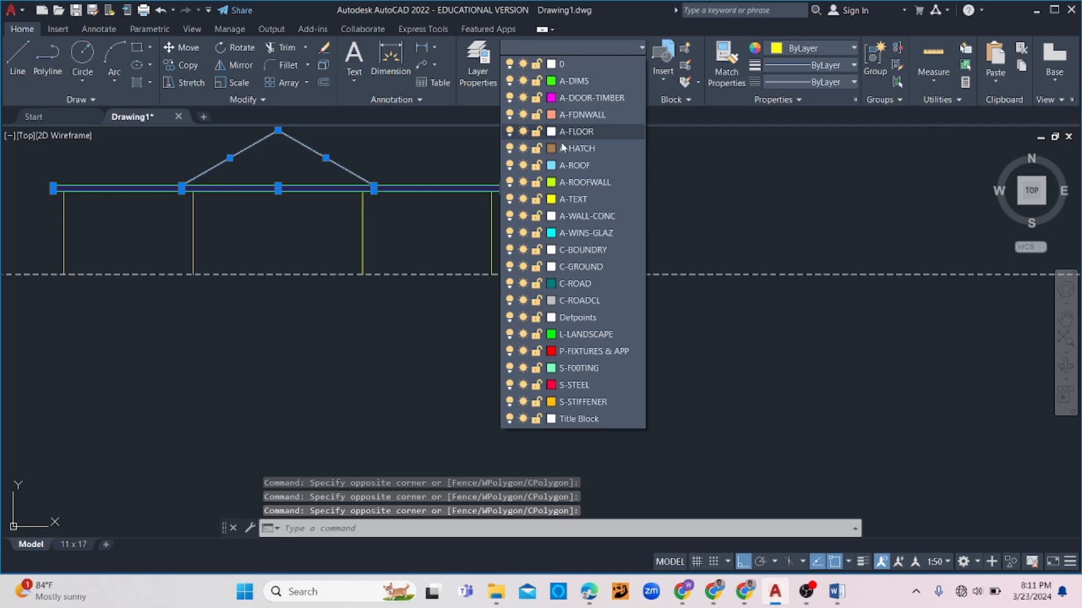
{"action": "key", "text": "Escape"}
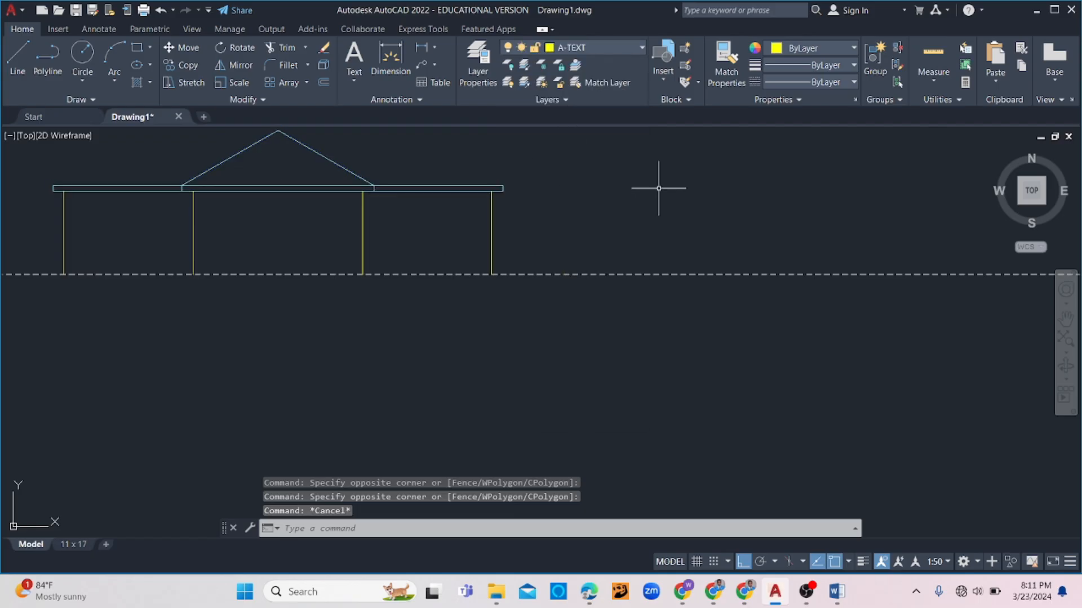
- Draw a vertical wall line crossing the ground line, to the right of the front elevation, to start the side elevation
{"action": "scroll", "coordinate": [658, 188], "scroll_direction": "down", "scroll_amount": 4}
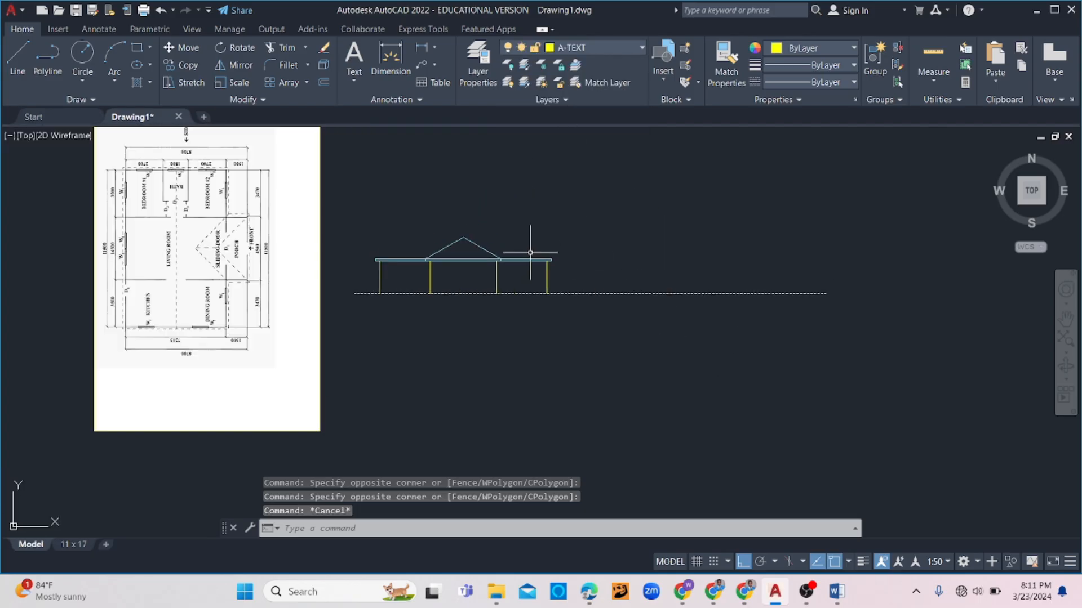
{"action": "scroll", "coordinate": [491, 261], "scroll_direction": "up", "scroll_amount": 2}
{"action": "scroll", "coordinate": [576, 256], "scroll_direction": "down", "scroll_amount": 3}
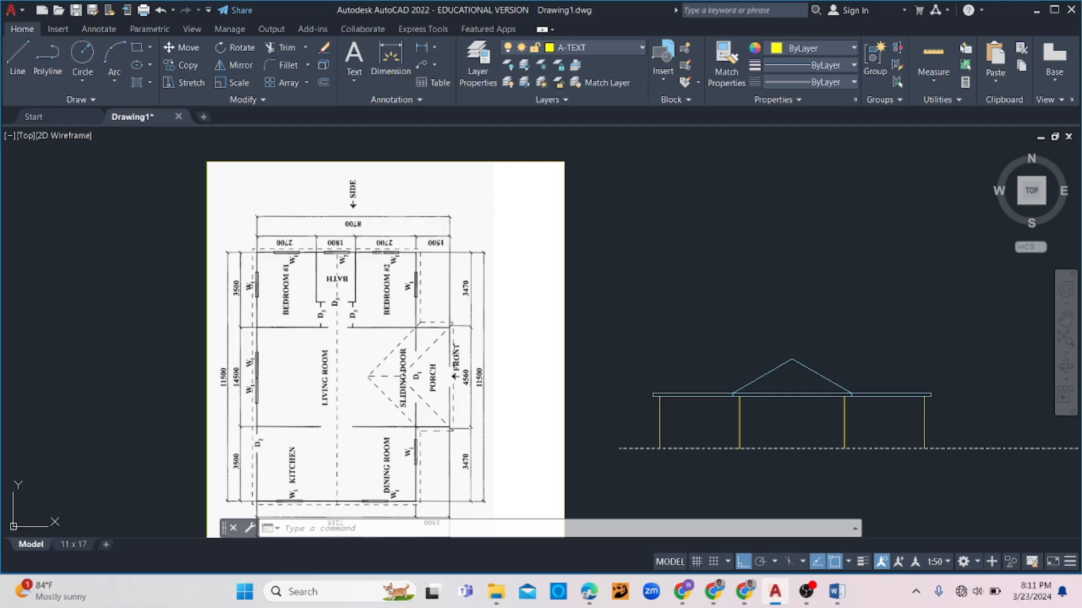
{"action": "middle_click_drag", "start_coordinate": [953, 409], "coordinate": [549, 345]}
{"action": "scroll", "coordinate": [549, 346], "scroll_direction": "down", "scroll_amount": 2}
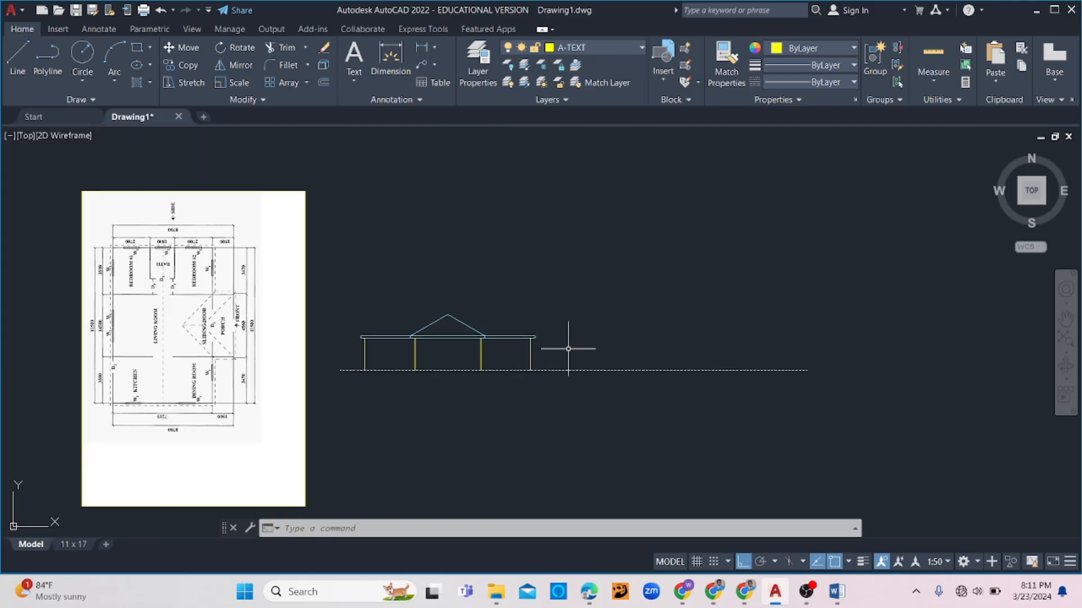
{"action": "type", "text": "l"}
{"action": "key", "text": "Return"}
{"action": "scroll", "coordinate": [648, 339], "scroll_direction": "up", "scroll_amount": 4}
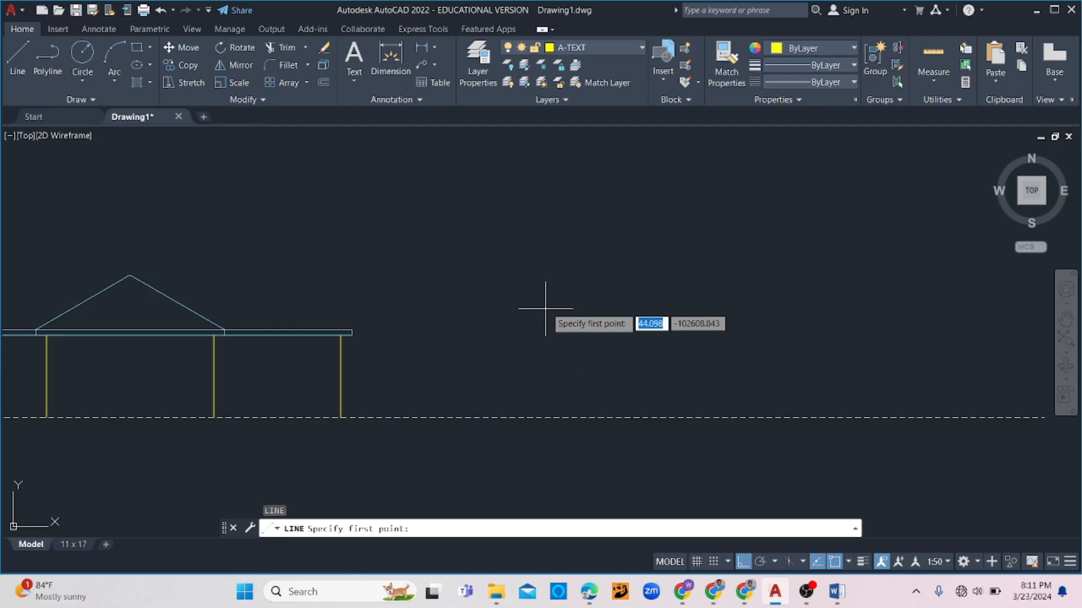
{"action": "left_click", "coordinate": [574, 291]}
{"action": "left_click", "coordinate": [574, 467]}
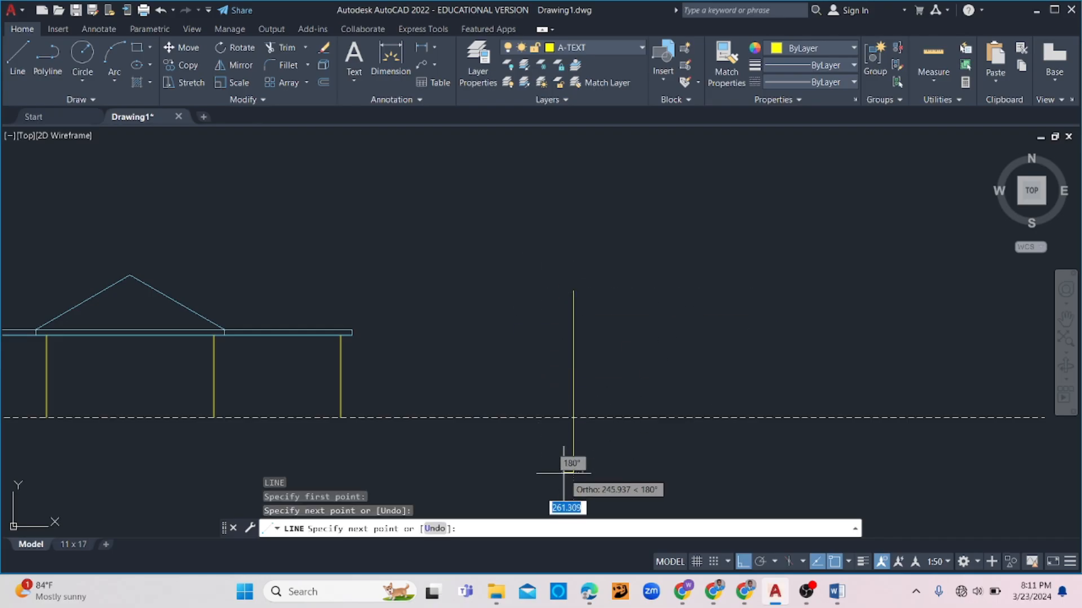
{"action": "key", "text": "Return"}
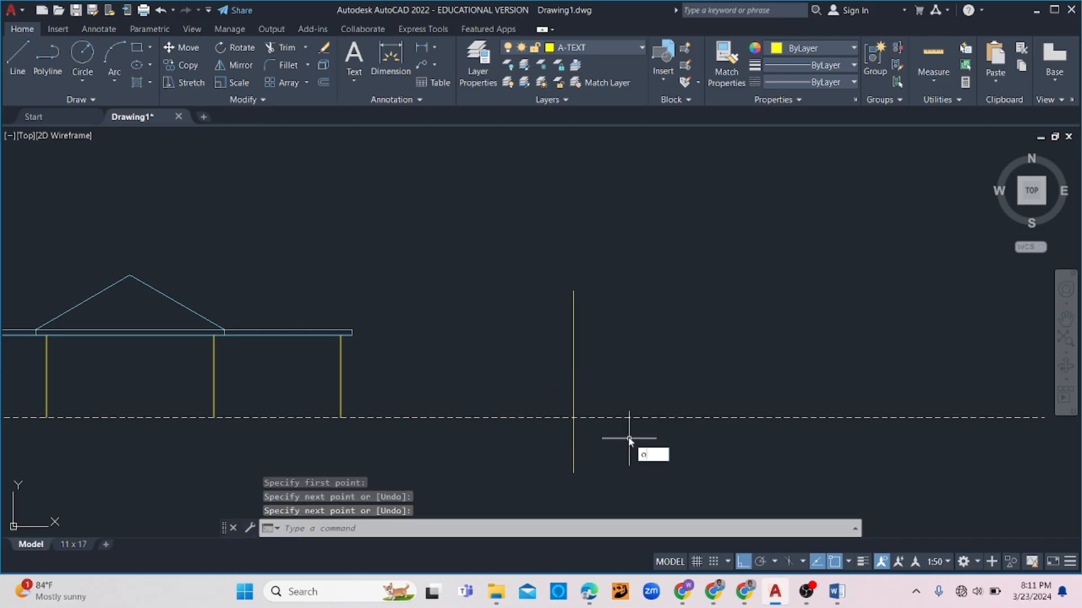
- Offset the side elevation's vertical wall line 8700 to the right for the opposite wall
{"action": "scroll", "coordinate": [628, 439], "scroll_direction": "down", "scroll_amount": 1}
{"action": "key", "text": "Return"}
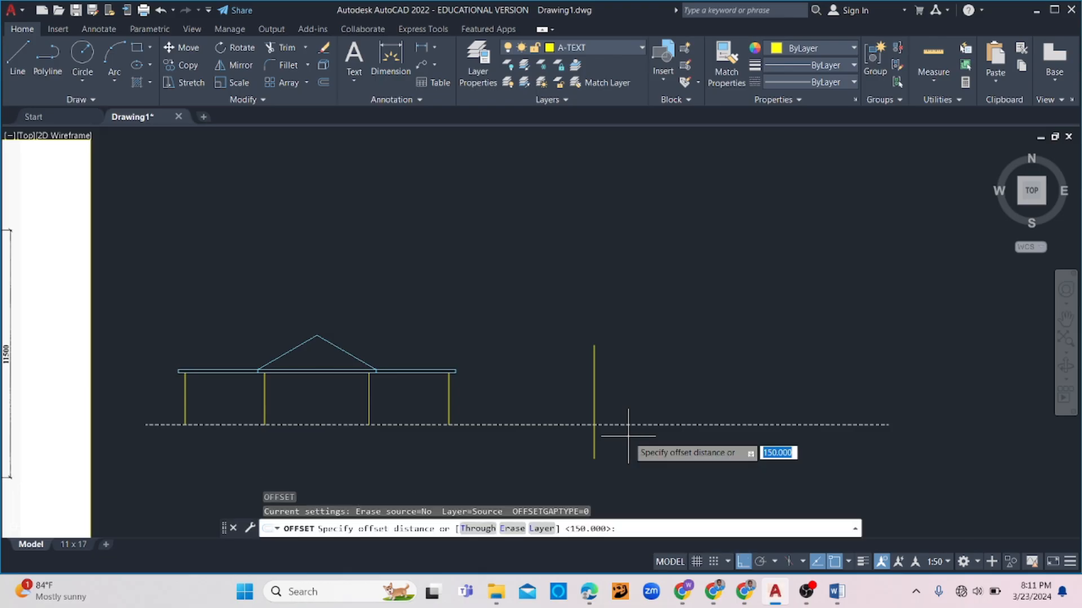
{"action": "type", "text": "870"}
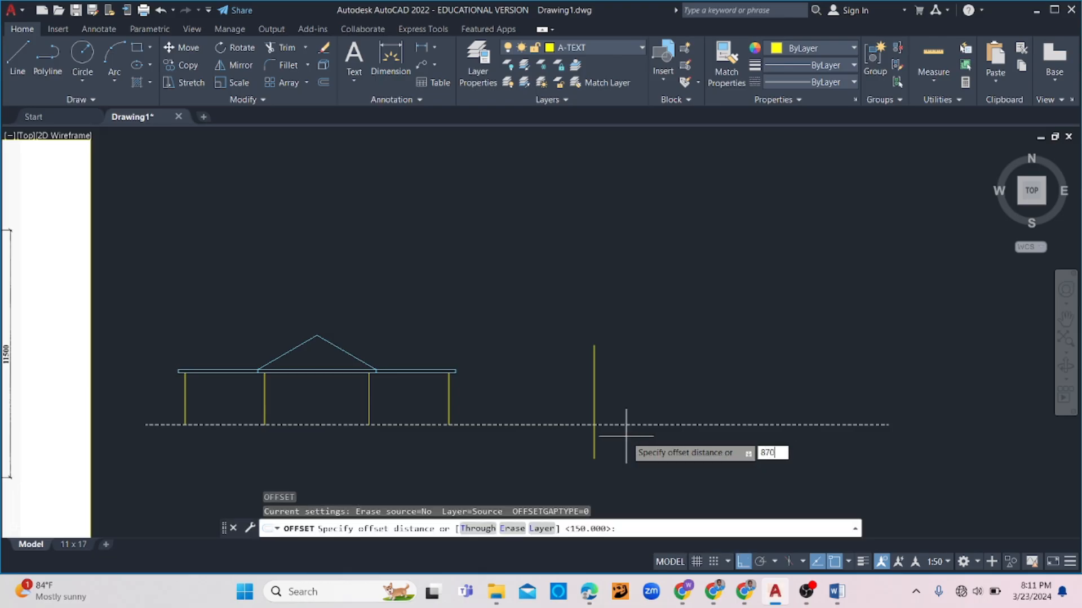
{"action": "type", "text": "0"}
{"action": "key", "text": "Return"}
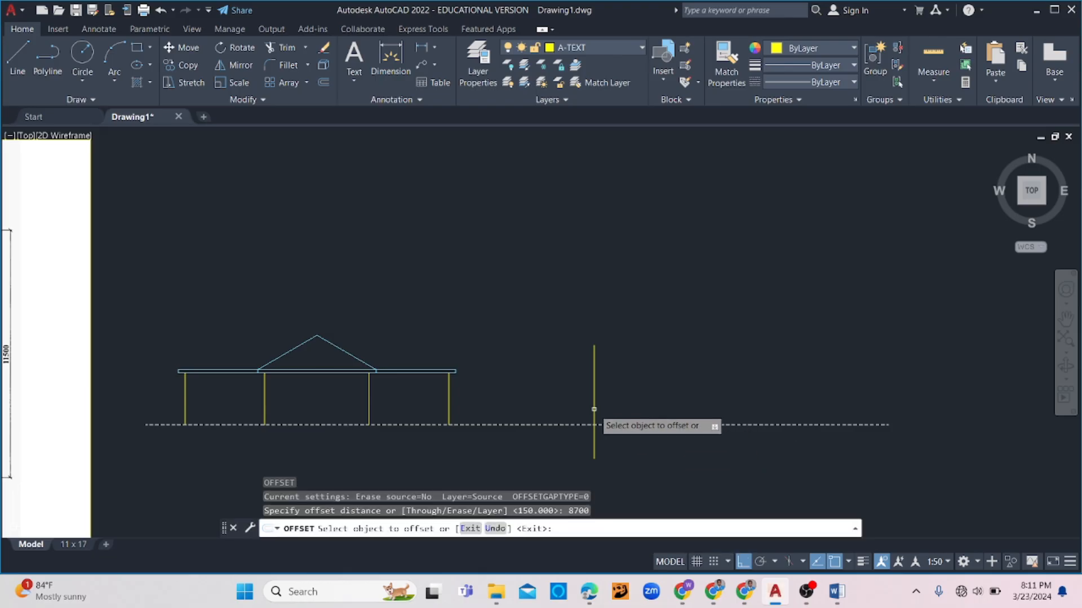
{"action": "left_click", "coordinate": [593, 410]}
{"action": "left_click", "coordinate": [676, 398]}
{"action": "key", "text": "Escape"}
{"action": "key", "text": "Escape"}
- Trim both side elevation wall lines below the ground line, using the ground line as the cutting edge
{"action": "left_click", "coordinate": [702, 403]}
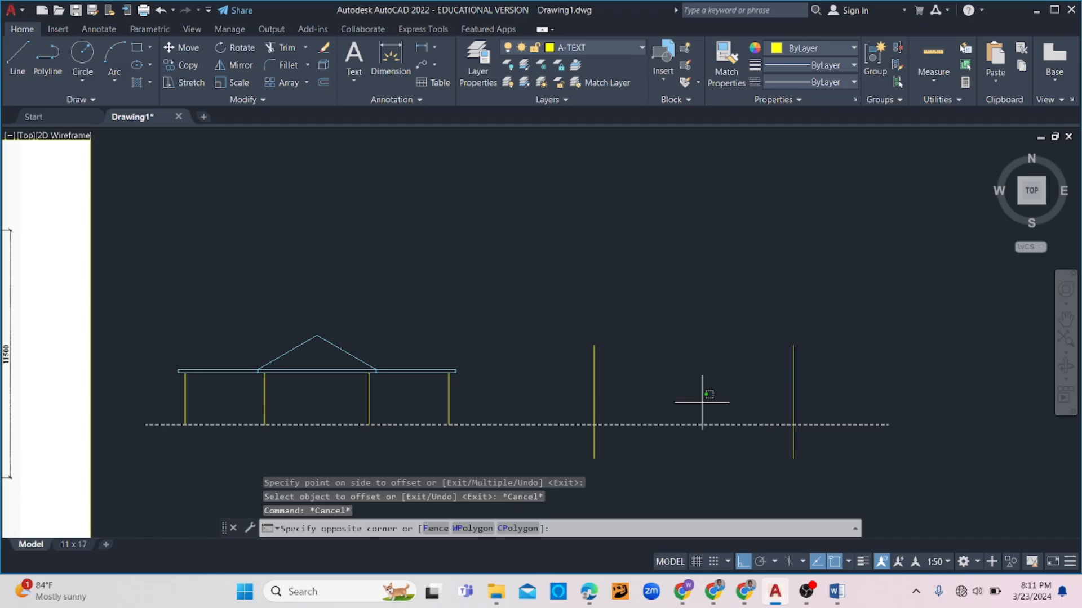
{"action": "left_click", "coordinate": [659, 472]}
{"action": "type", "text": "tr"}
{"action": "key", "text": "Return"}
{"action": "left_click", "coordinate": [822, 447]}
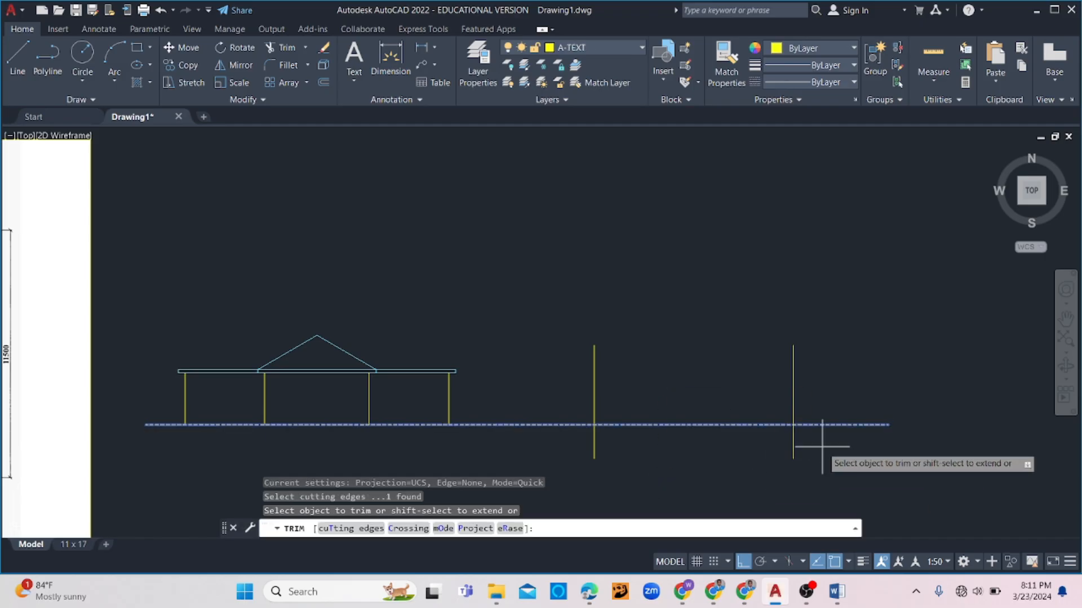
{"action": "left_click", "coordinate": [520, 450]}
{"action": "key", "text": "Return"}
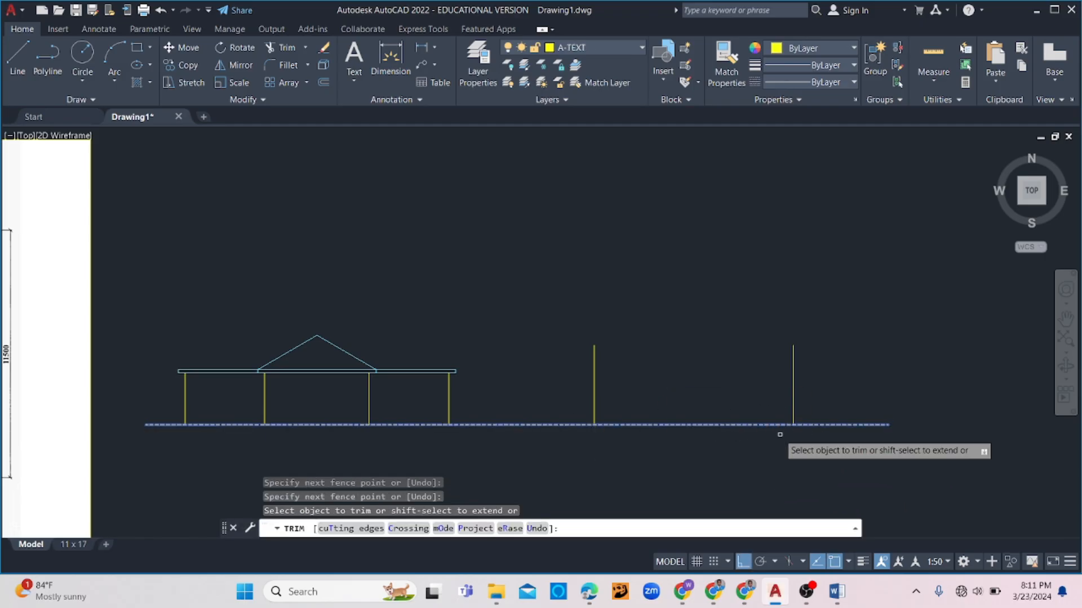
{"action": "key", "text": "Escape"}
- Project the lower and upper roof-edge lines horizontally from the front elevation's right roof end past both side elevation walls
{"action": "type", "text": "l"}
{"action": "key", "text": "Return"}
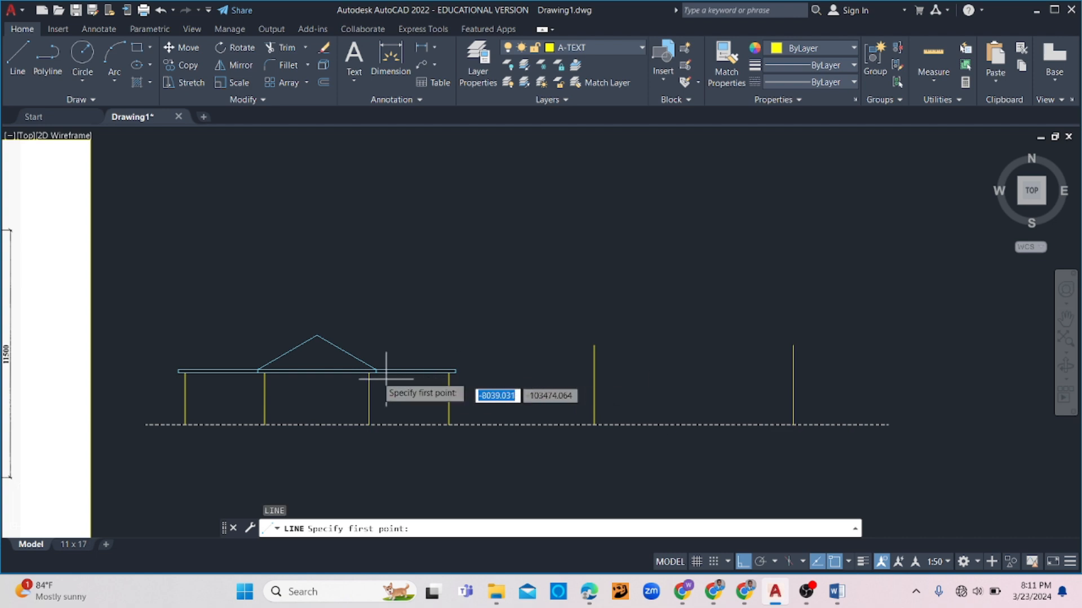
{"action": "scroll", "coordinate": [434, 374], "scroll_direction": "down", "scroll_amount": 3}
{"action": "scroll", "coordinate": [435, 375], "scroll_direction": "up", "scroll_amount": 5}
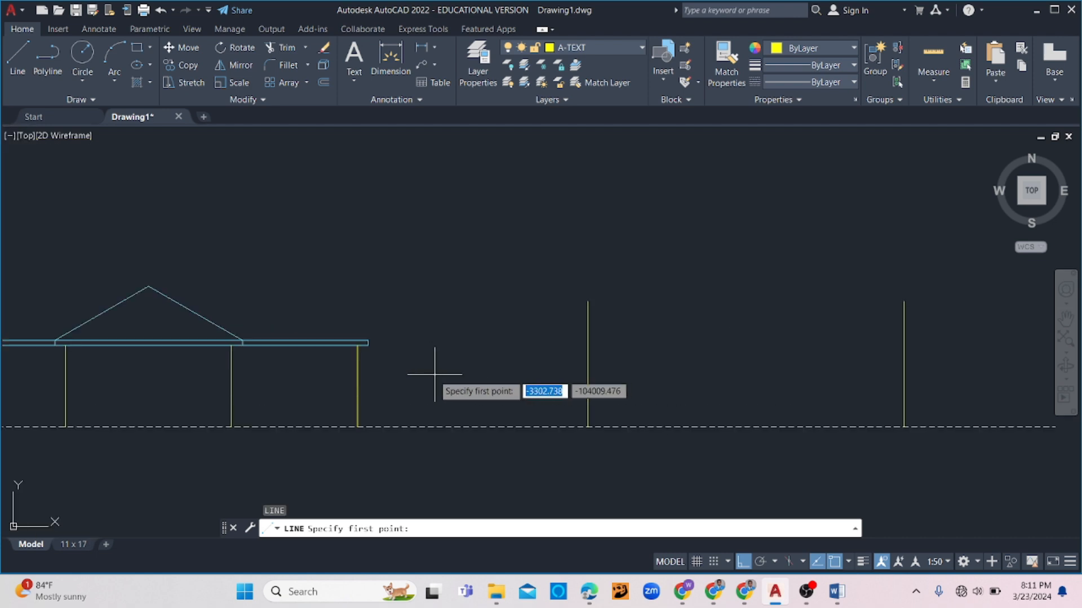
{"action": "left_click", "coordinate": [368, 345]}
{"action": "left_click", "coordinate": [964, 355]}
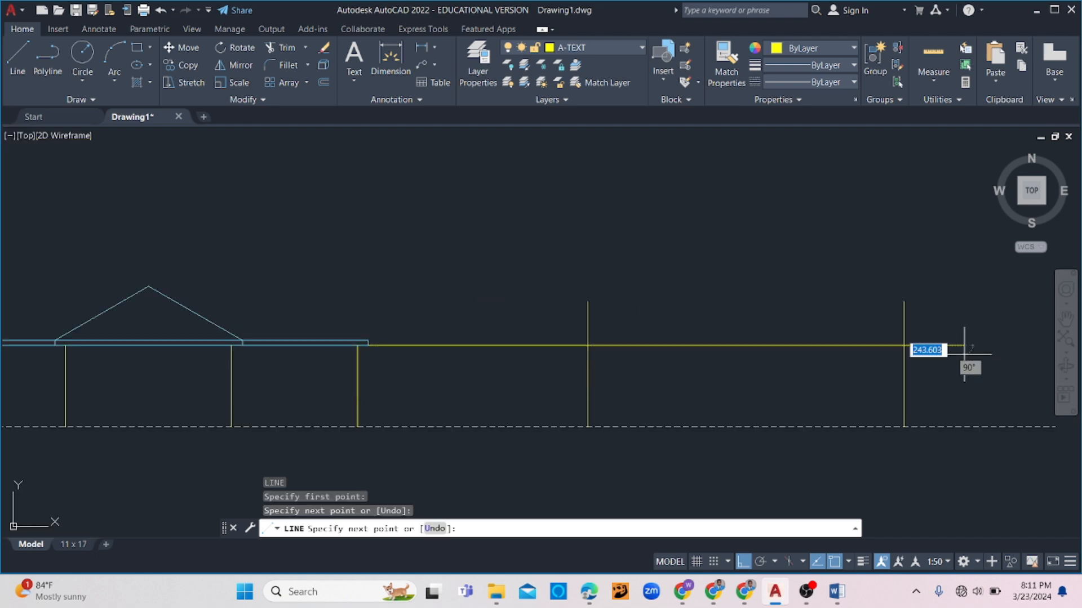
{"action": "key", "text": "Return"}
{"action": "key", "text": "Return"}
{"action": "left_click", "coordinate": [370, 341]}
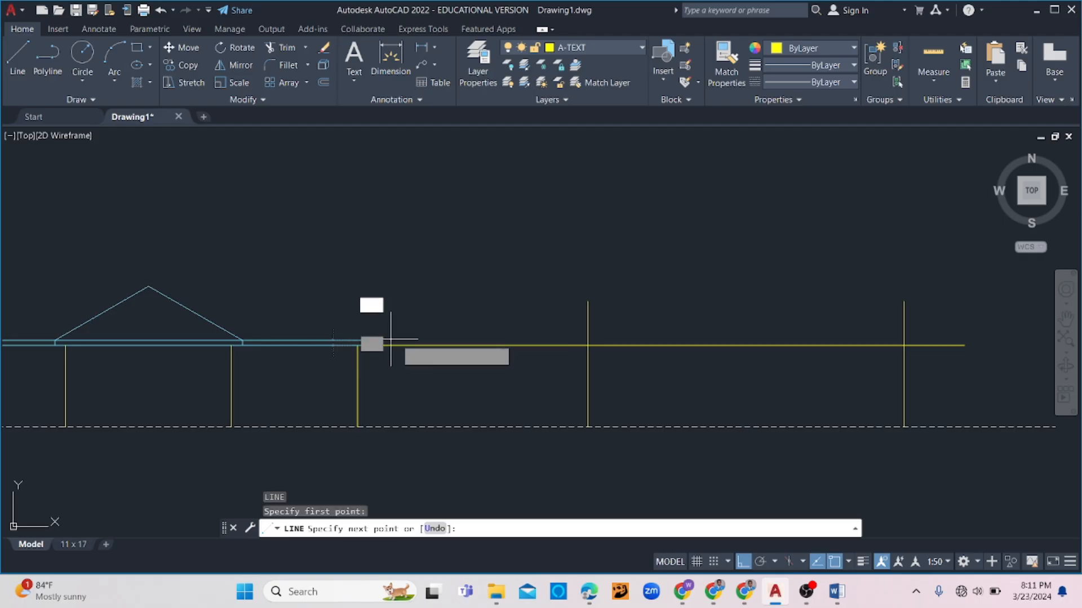
{"action": "left_click", "coordinate": [990, 335]}
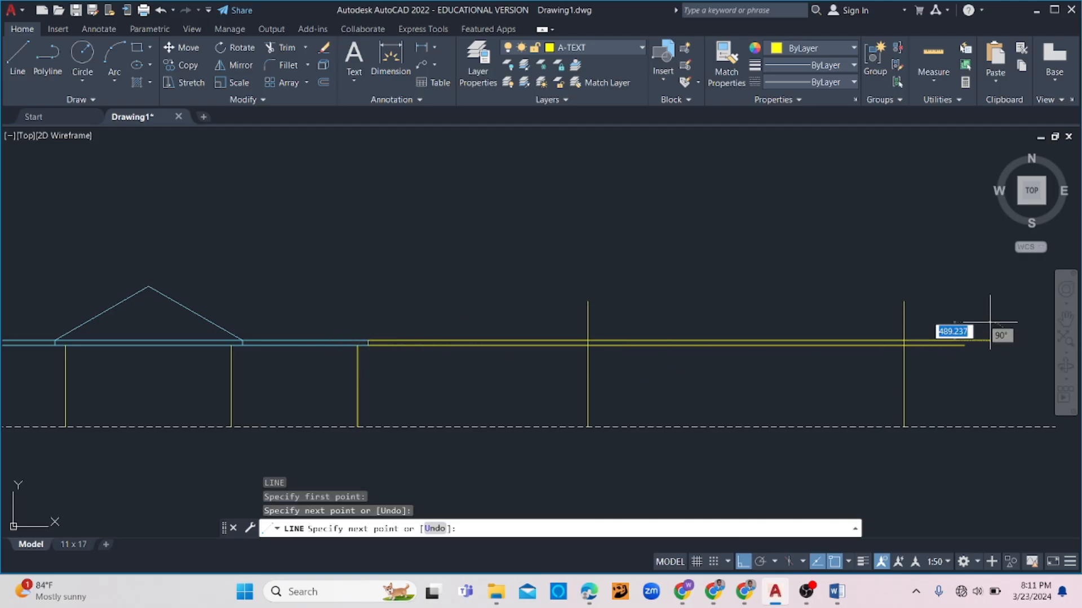
{"action": "key", "text": "Escape"}
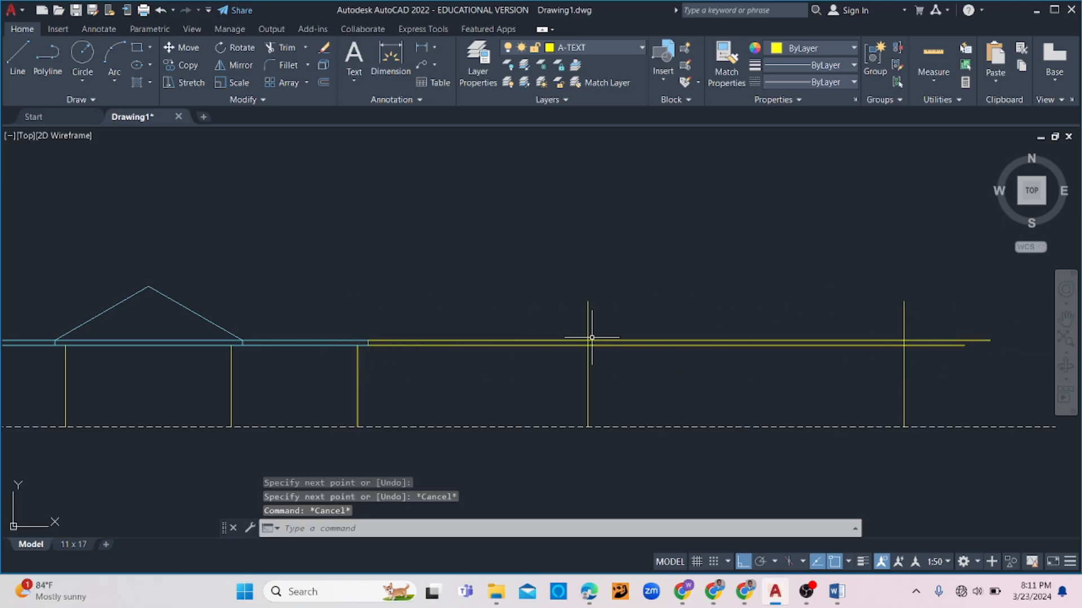
{"action": "key", "text": "Escape"}
{"action": "left_click", "coordinate": [603, 384]}
{"action": "left_click", "coordinate": [577, 381]}
{"action": "left_click", "coordinate": [902, 384]}
{"action": "left_click", "coordinate": [805, 387]}
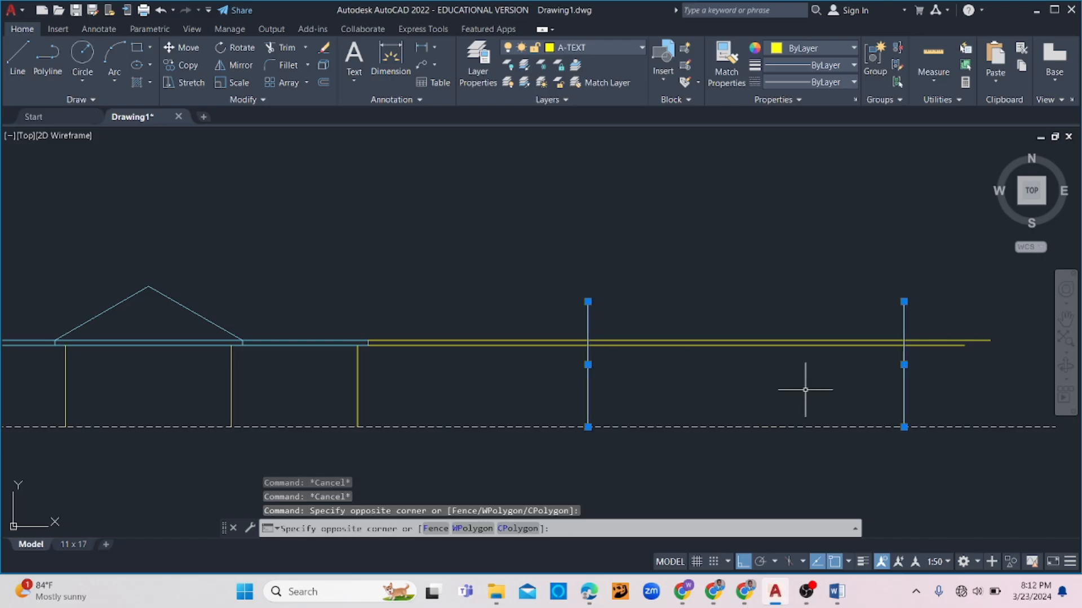
{"action": "key", "text": "Escape"}
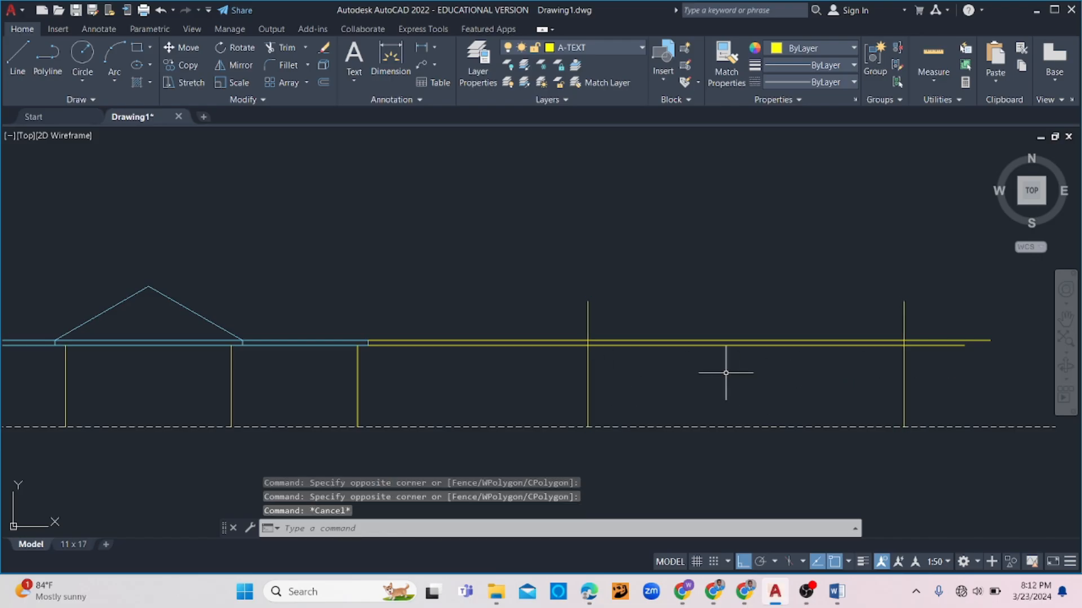
- Examine the floor plan's side-view dimensions and dashed roof outline, and compare them with the side elevation's wall lines
{"action": "scroll", "coordinate": [726, 373], "scroll_direction": "down", "scroll_amount": 4}
{"action": "key", "text": "Escape"}
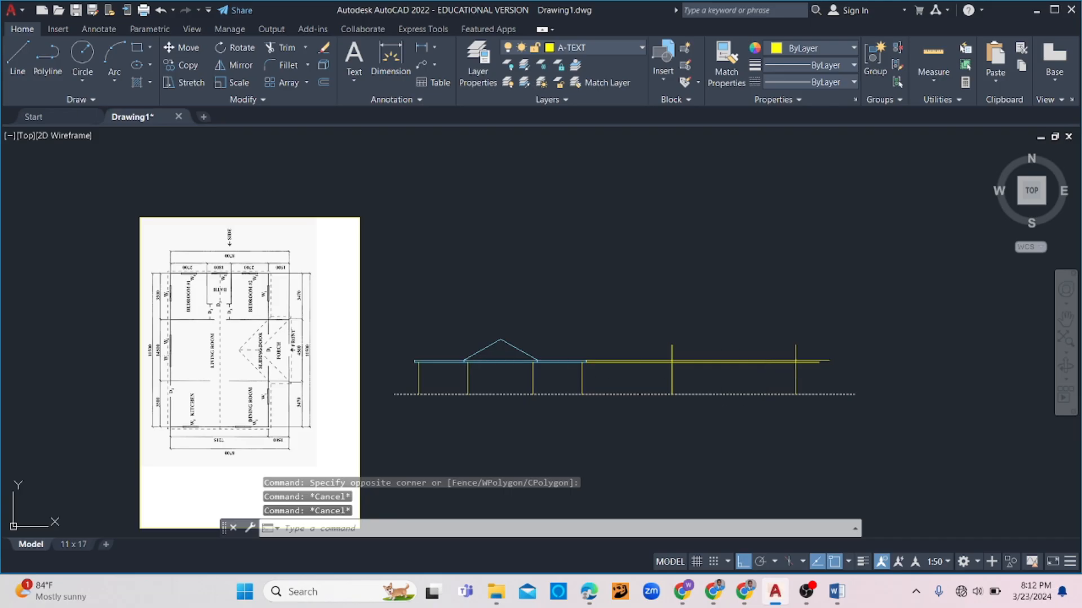
{"action": "scroll", "coordinate": [254, 292], "scroll_direction": "up", "scroll_amount": 4}
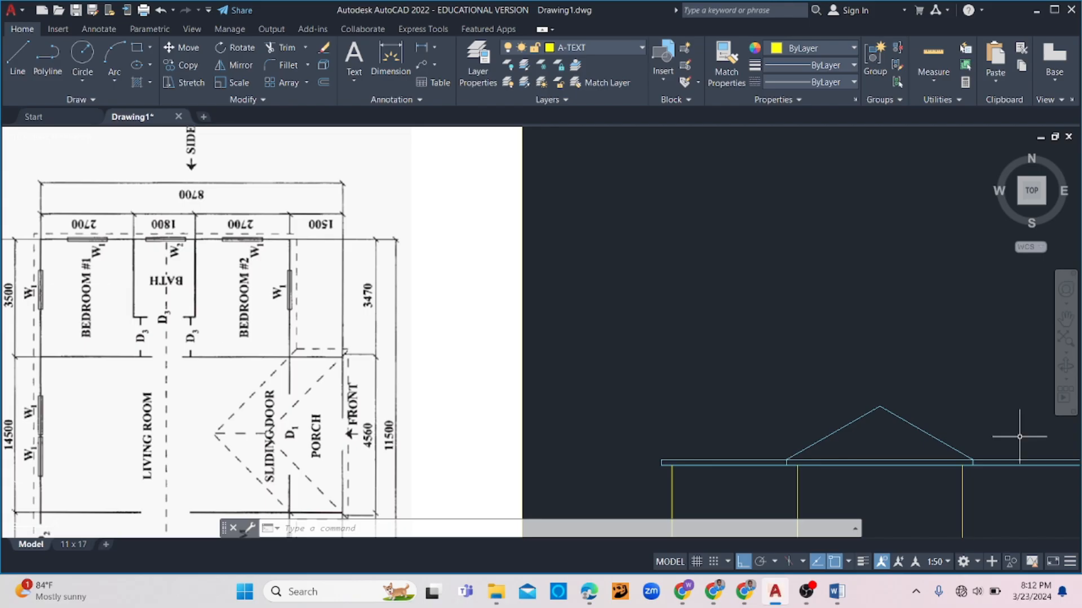
{"action": "middle_click_drag", "start_coordinate": [813, 440], "coordinate": [484, 352]}
{"action": "scroll", "coordinate": [704, 370], "scroll_direction": "up", "scroll_amount": 2}
{"action": "middle_click_drag", "start_coordinate": [912, 397], "coordinate": [466, 321]}
{"action": "scroll", "coordinate": [441, 314], "scroll_direction": "up", "scroll_amount": 2}
{"action": "scroll", "coordinate": [502, 327], "scroll_direction": "down", "scroll_amount": 2}
{"action": "scroll", "coordinate": [508, 329], "scroll_direction": "down", "scroll_amount": 2}
{"action": "scroll", "coordinate": [508, 329], "scroll_direction": "down", "scroll_amount": 2}
{"action": "scroll", "coordinate": [684, 341], "scroll_direction": "up", "scroll_amount": 4}
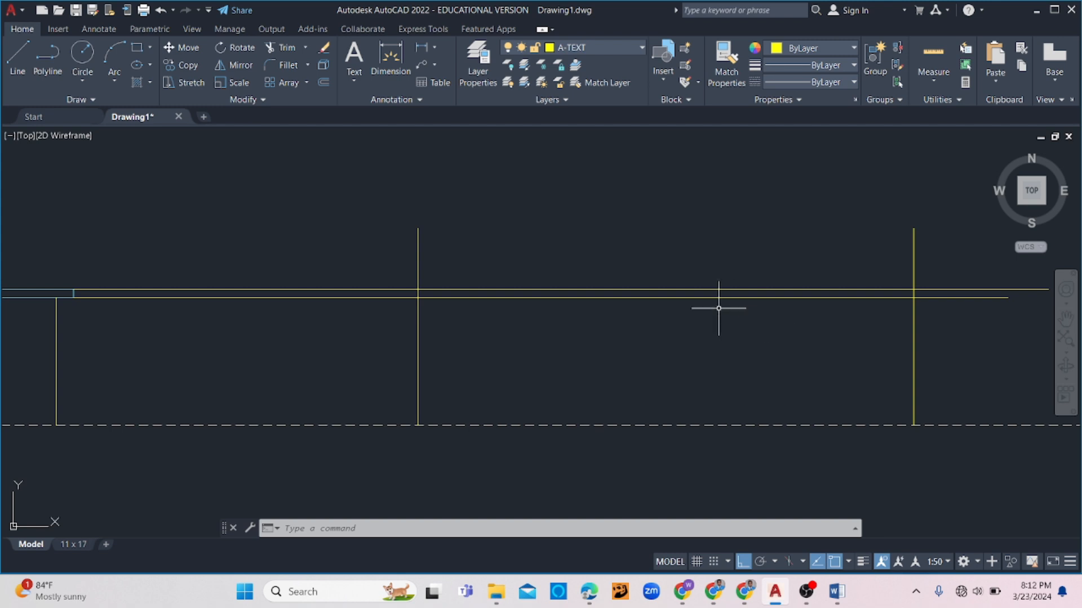
- Offset the two outer wall lines of the side elevation 300 outward for the roof overhangs
{"action": "scroll", "coordinate": [718, 309], "scroll_direction": "down", "scroll_amount": 2}
{"action": "key", "text": "Return"}
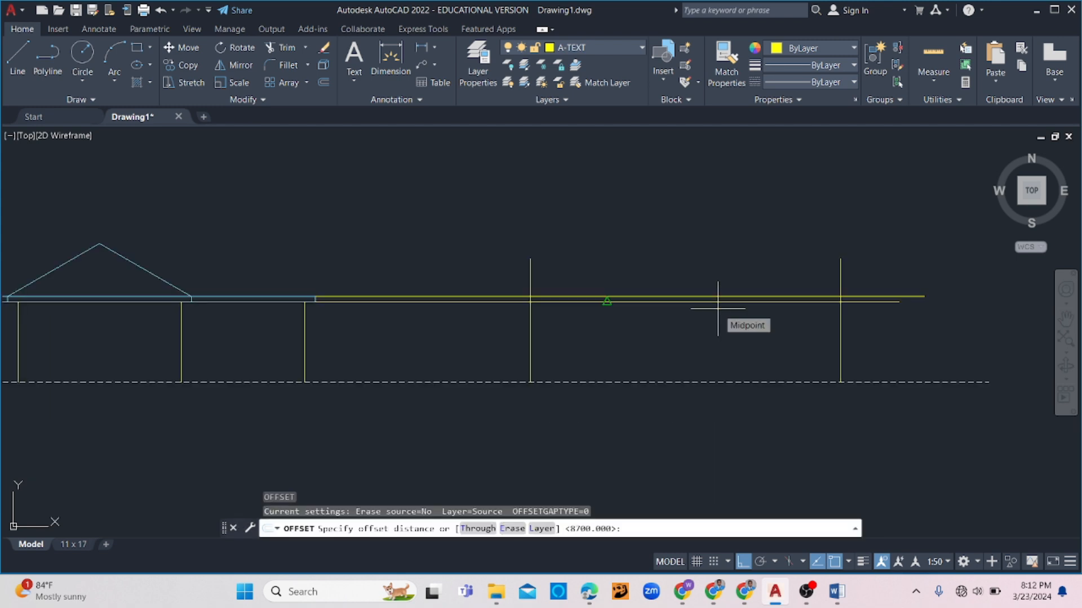
{"action": "type", "text": "300"}
{"action": "key", "text": "Return"}
{"action": "scroll", "coordinate": [718, 309], "scroll_direction": "up", "scroll_amount": 2}
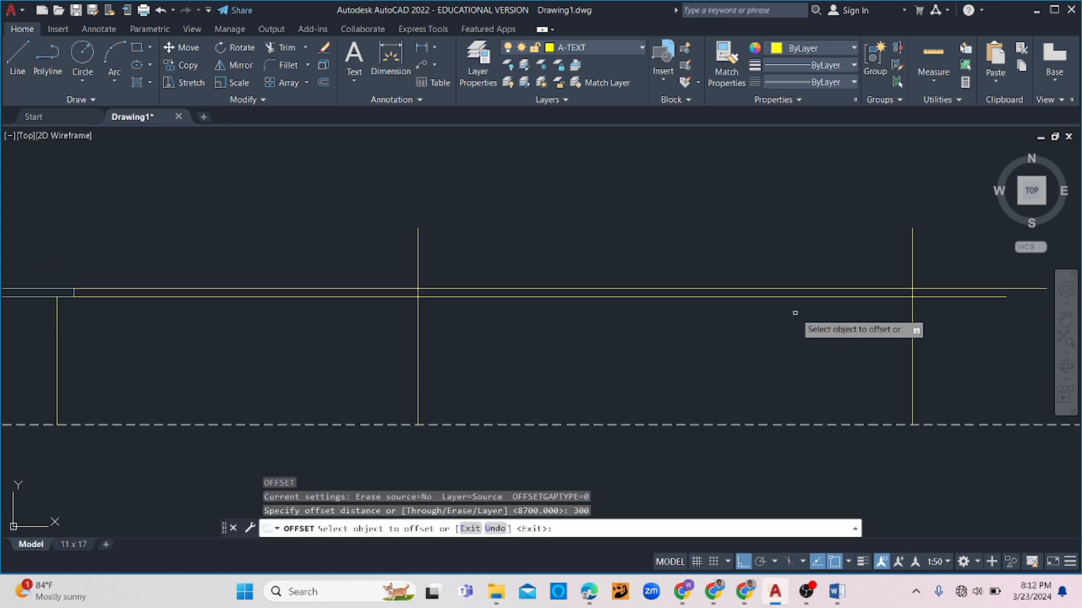
{"action": "left_click", "coordinate": [912, 322]}
{"action": "left_click", "coordinate": [924, 322]}
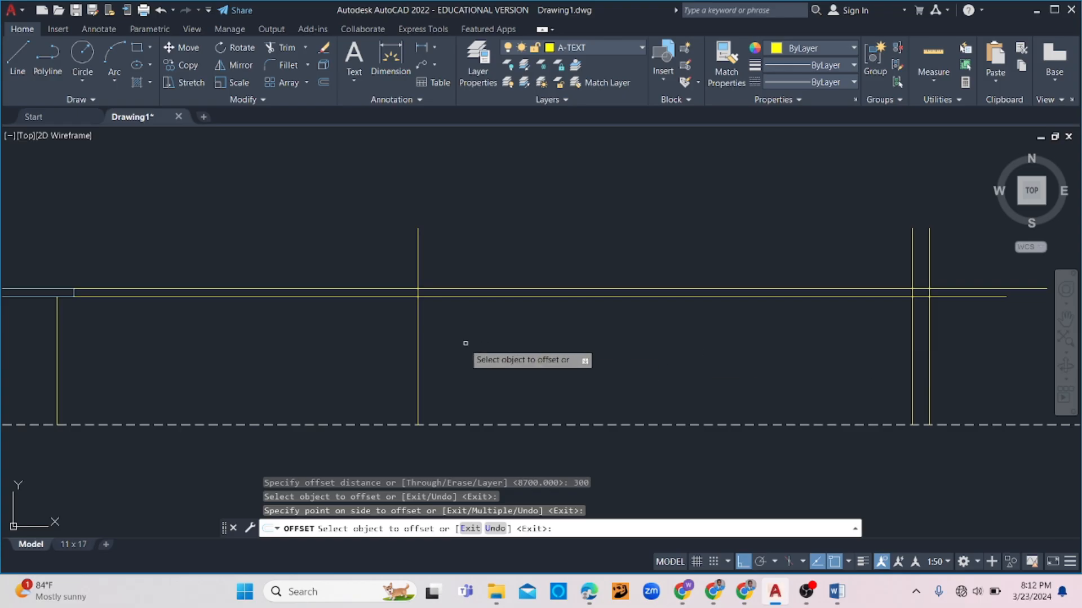
{"action": "left_click", "coordinate": [418, 337]}
{"action": "left_click", "coordinate": [387, 344]}
{"action": "key", "text": "Escape"}
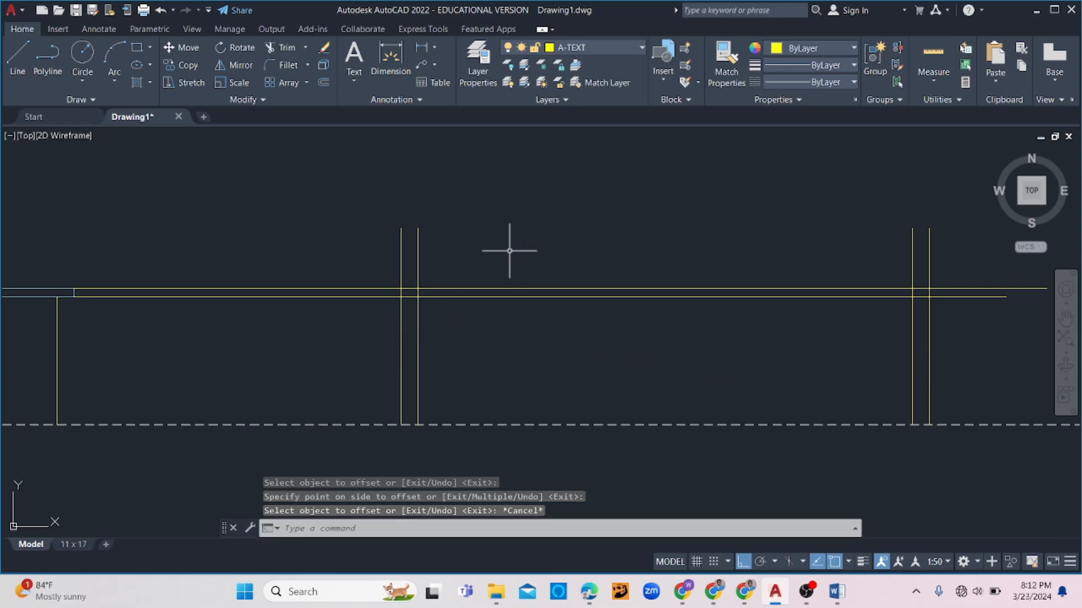
- Fillet the upper and lower roof-edge lines with the left overhang line to square off the side elevation roof's left end
{"action": "left_click", "coordinate": [266, 66]}
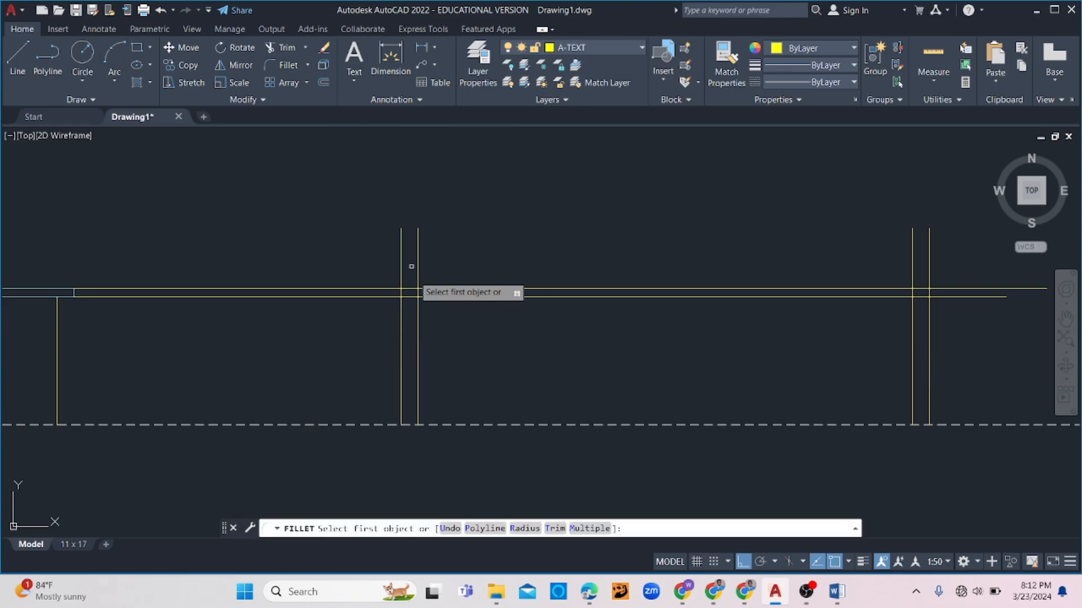
{"action": "scroll", "coordinate": [402, 298], "scroll_direction": "up", "scroll_amount": 5}
{"action": "left_click", "coordinate": [414, 246]}
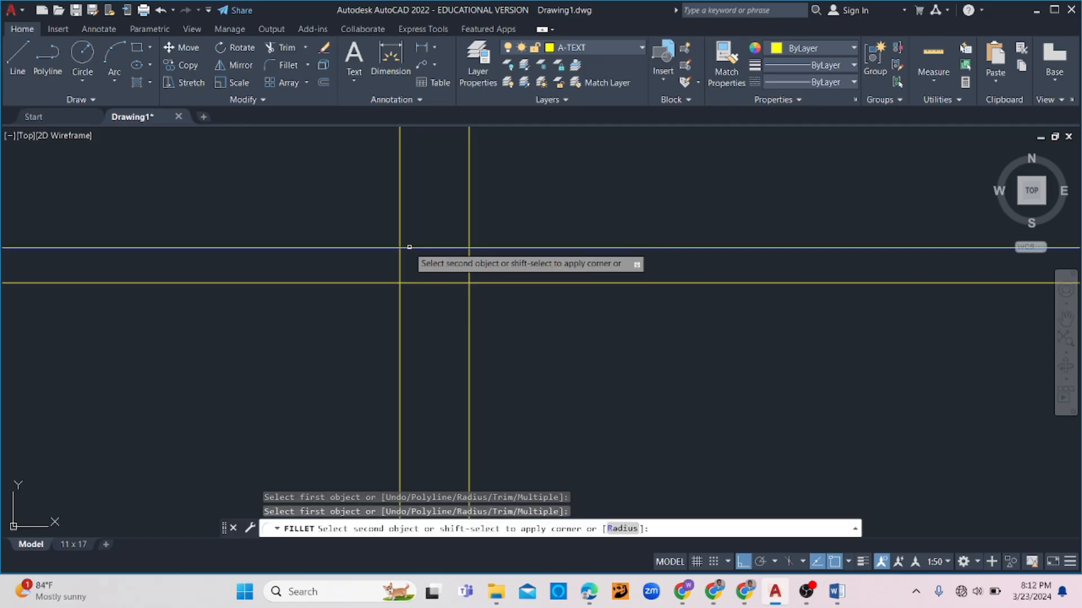
{"action": "left_click", "coordinate": [400, 260]}
{"action": "key", "text": "Return"}
{"action": "left_click", "coordinate": [411, 283]}
{"action": "left_click", "coordinate": [401, 275]}
- Fillet the lower and upper roof-edge lines with the right overhang line to close the side elevation roof's right end
{"action": "scroll", "coordinate": [453, 275], "scroll_direction": "down", "scroll_amount": 6}
{"action": "scroll", "coordinate": [757, 312], "scroll_direction": "up", "scroll_amount": 2}
{"action": "middle_click_drag", "start_coordinate": [757, 311], "coordinate": [348, 307]}
{"action": "key", "text": "Return"}
{"action": "scroll", "coordinate": [739, 310], "scroll_direction": "up", "scroll_amount": 2}
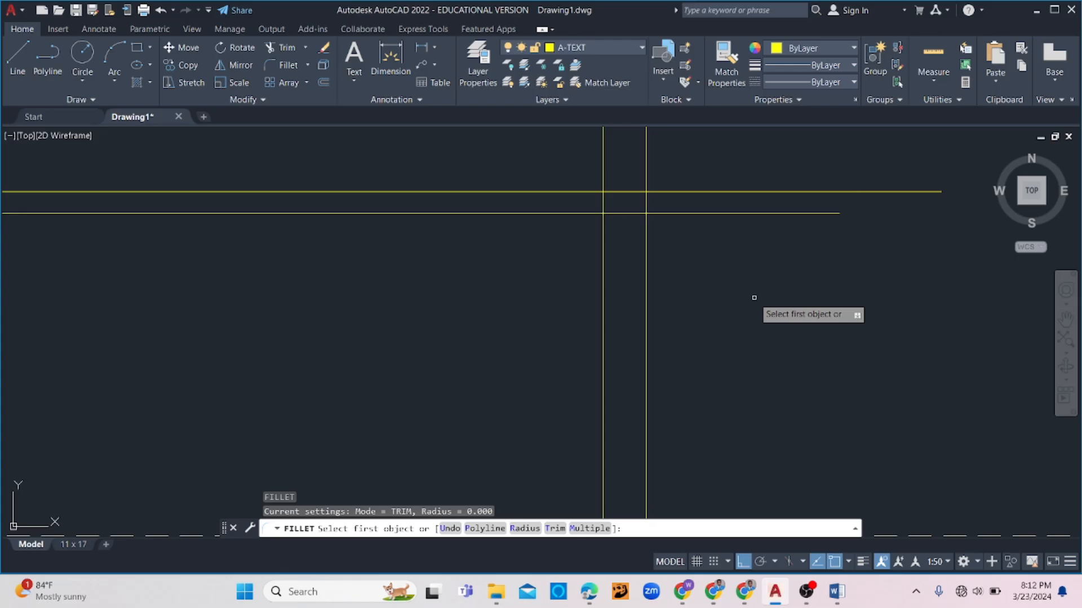
{"action": "left_click", "coordinate": [623, 213]}
{"action": "left_click", "coordinate": [646, 198]}
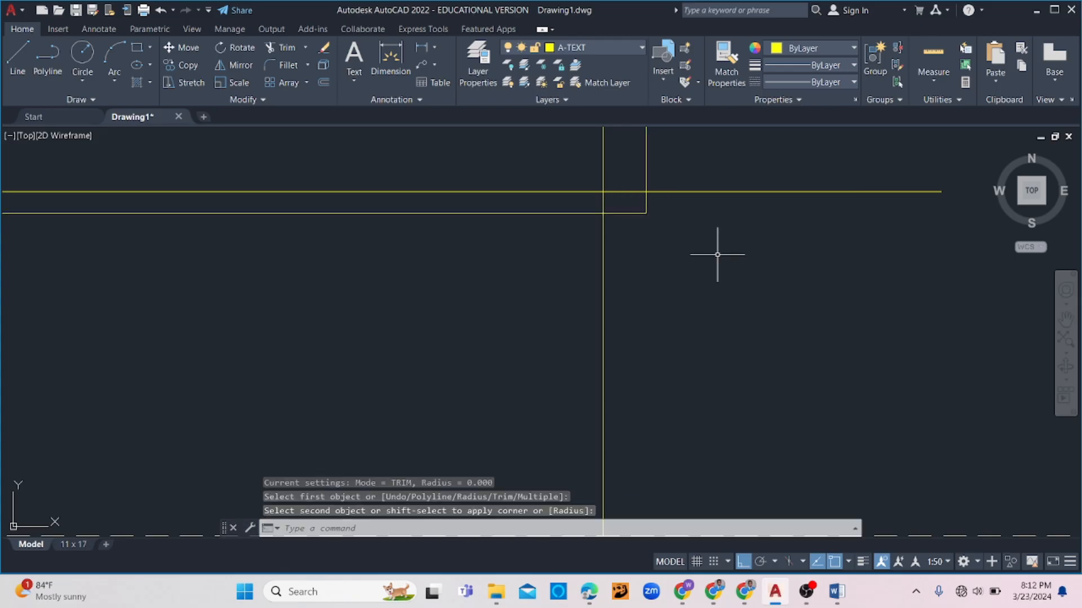
{"action": "key", "text": "Return"}
{"action": "left_click", "coordinate": [631, 192]}
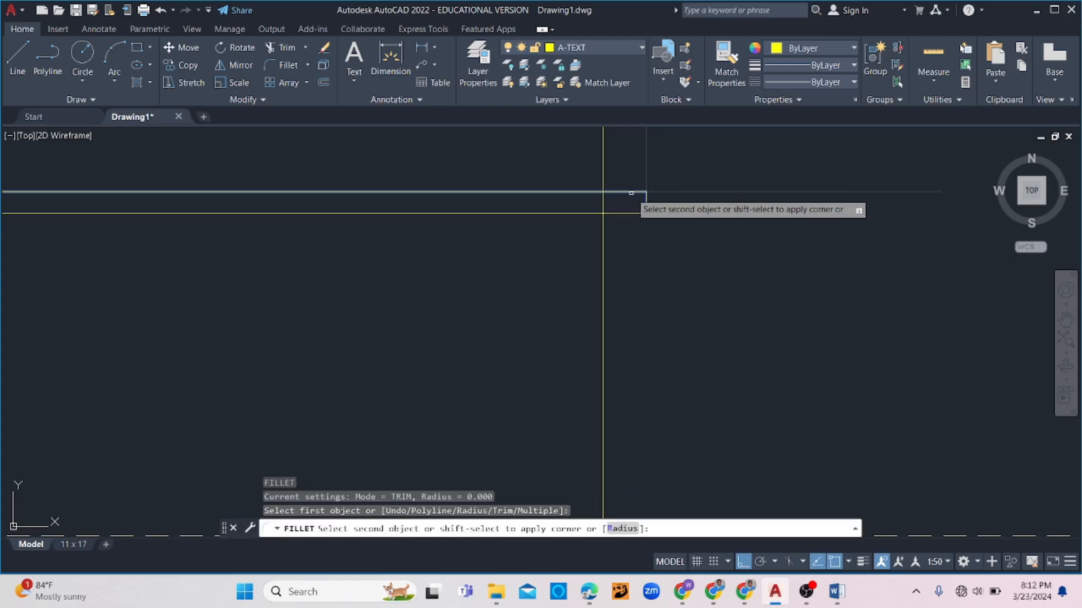
{"action": "key", "text": "Escape"}
{"action": "scroll", "coordinate": [652, 188], "scroll_direction": "down", "scroll_amount": 3}
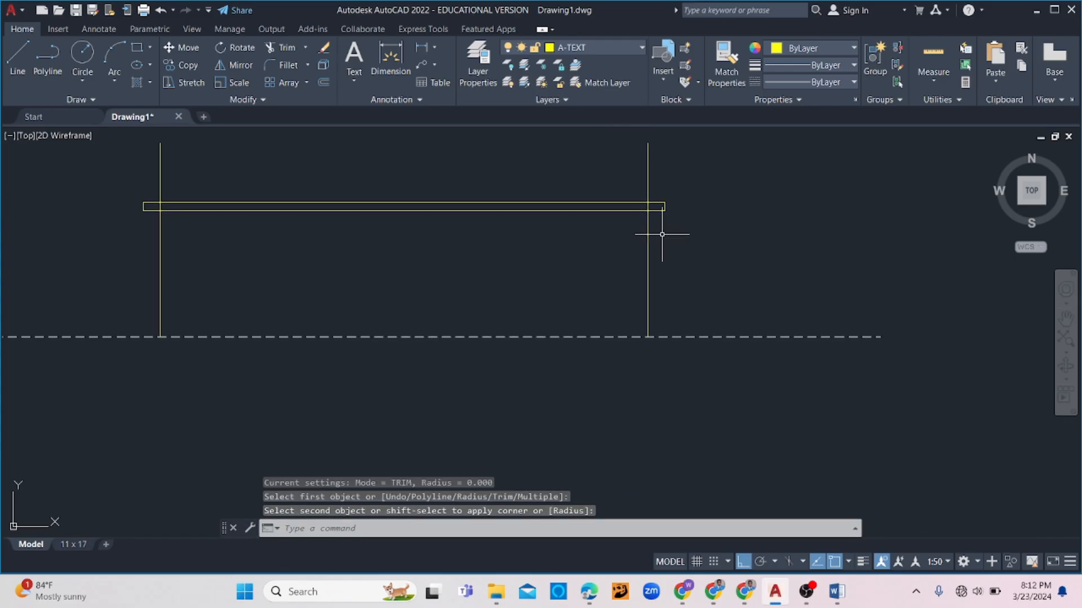
- Trim both side elevation wall lines above the roof's lower edge, using that edge as the cutting edge
{"action": "left_click", "coordinate": [375, 211]}
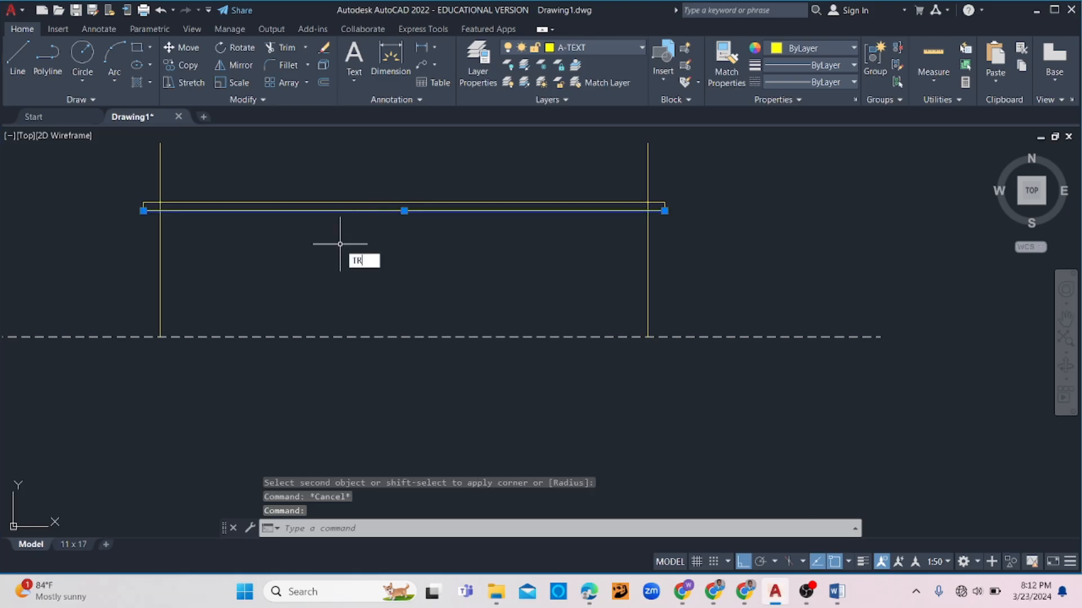
{"action": "key", "text": "Return"}
{"action": "left_click_drag", "start_coordinate": [685, 170], "coordinate": [154, 169]}
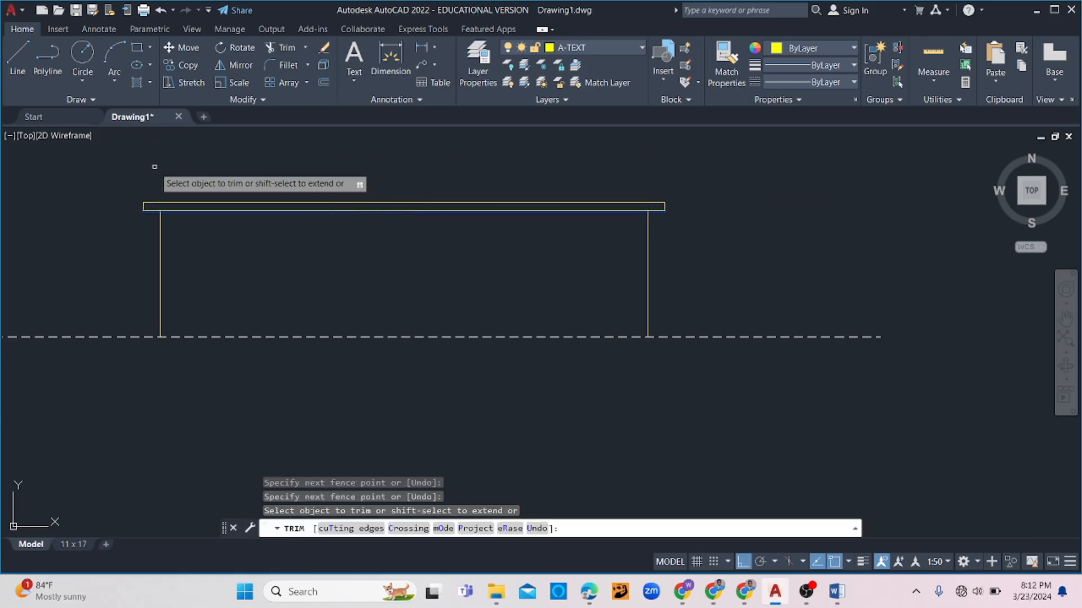
{"action": "key", "text": "Escape"}
- Examine the elevations and the floor plan's kitchen and dining room side, including its dashed roof outline and dimensions
{"action": "scroll", "coordinate": [669, 197], "scroll_direction": "down", "scroll_amount": 4}
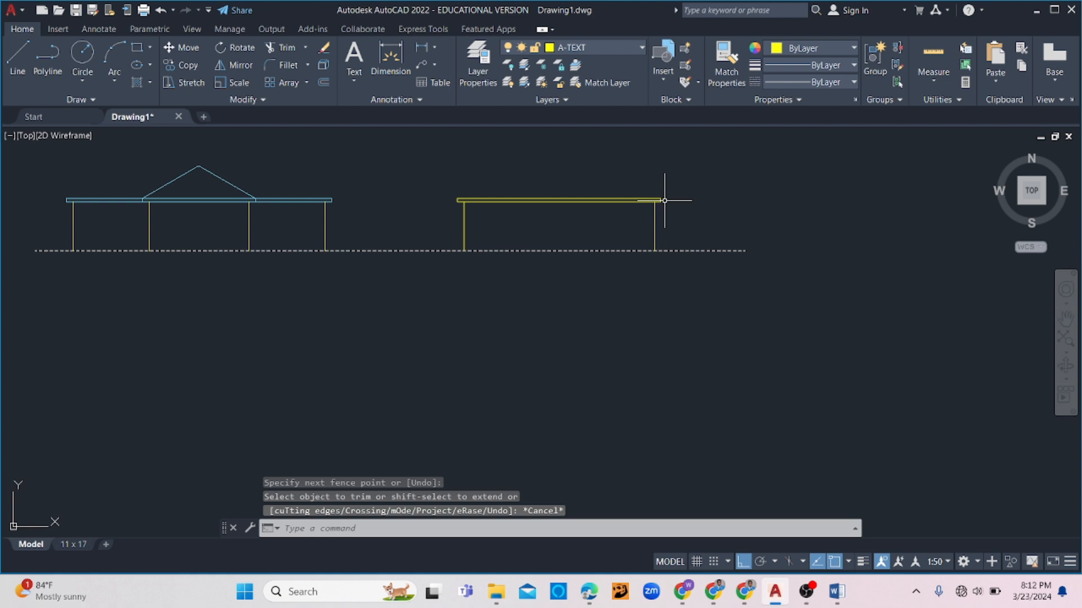
{"action": "middle_click_drag", "start_coordinate": [545, 187], "coordinate": [560, 234]}
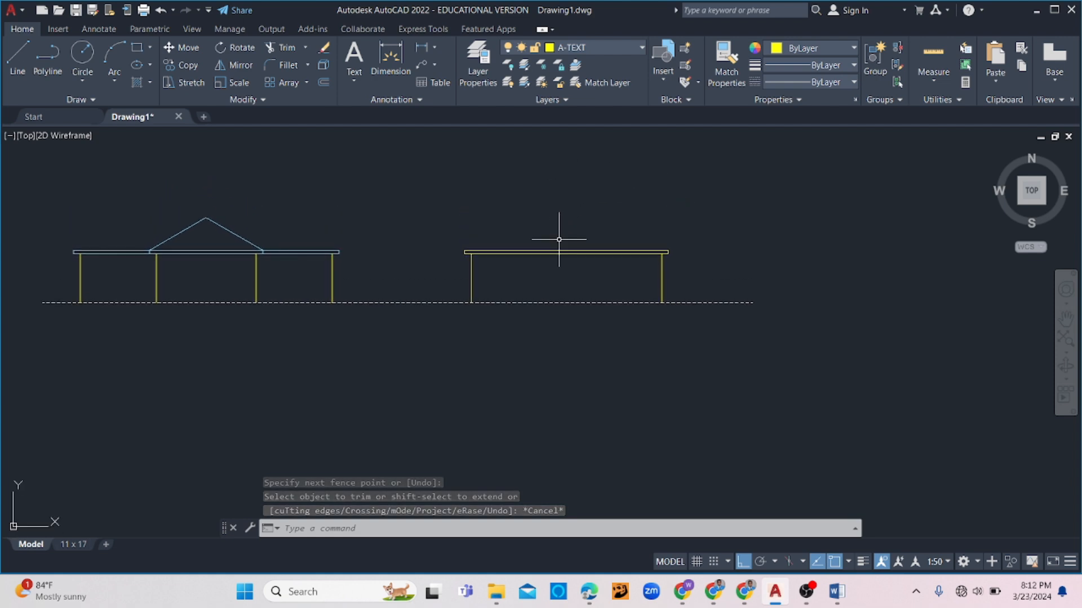
{"action": "scroll", "coordinate": [606, 246], "scroll_direction": "down", "scroll_amount": 4}
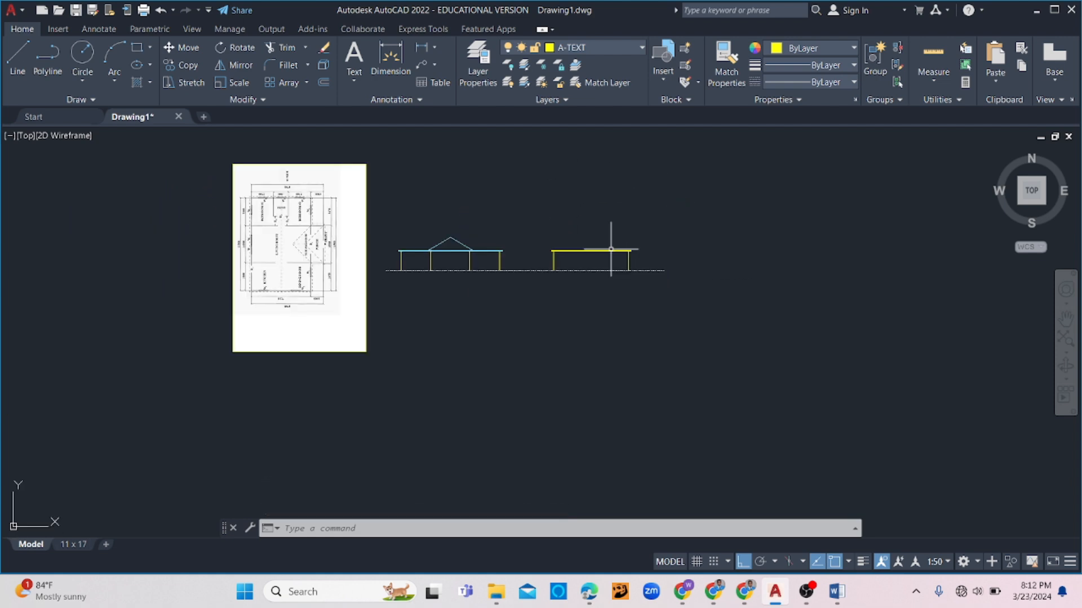
{"action": "scroll", "coordinate": [295, 326], "scroll_direction": "up", "scroll_amount": 2}
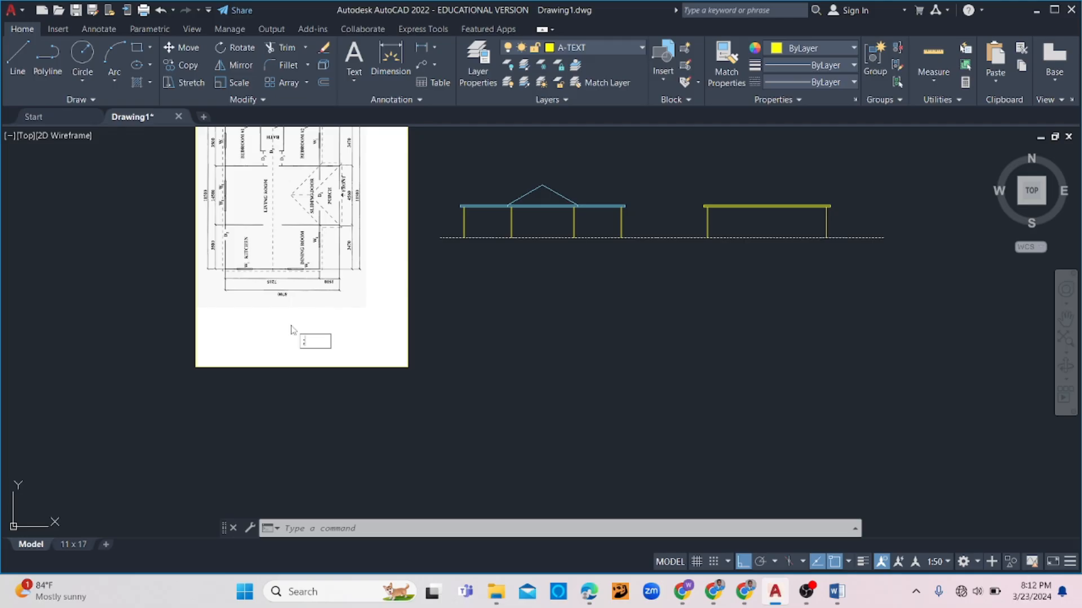
{"action": "key", "text": "Return"}
{"action": "scroll", "coordinate": [251, 274], "scroll_direction": "up", "scroll_amount": 4}
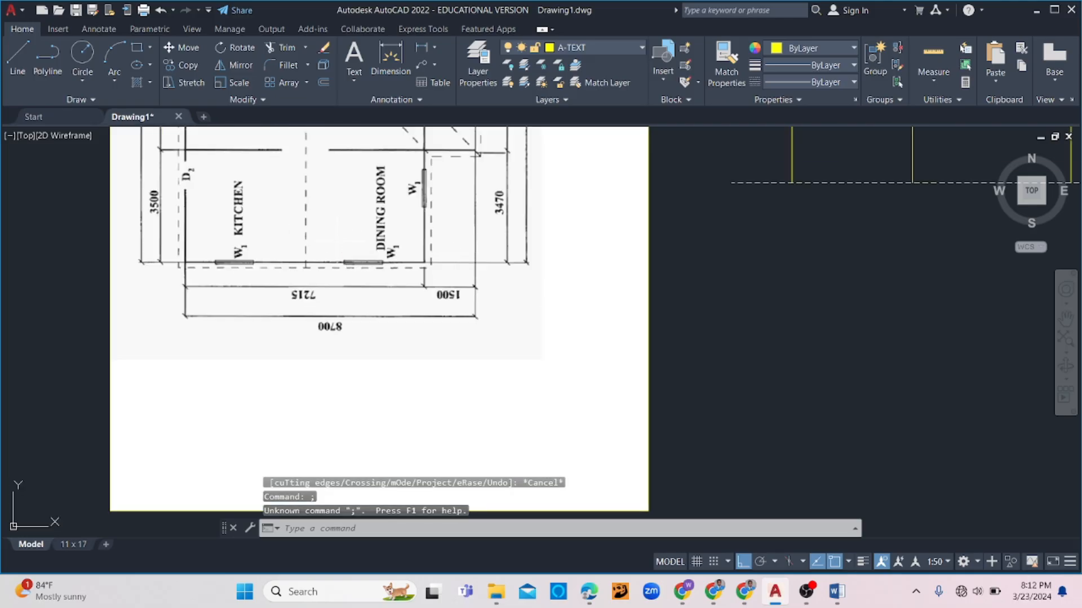
{"action": "type", "text": "l"}
{"action": "key", "text": "Return"}
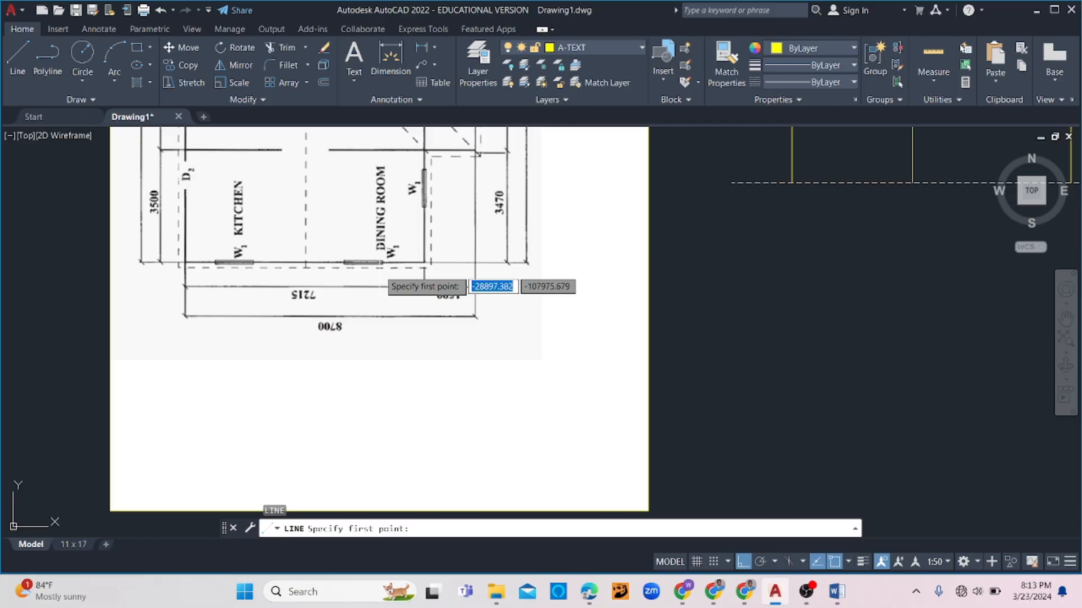
{"action": "scroll", "coordinate": [446, 271], "scroll_direction": "down", "scroll_amount": 4}
{"action": "key", "text": "Escape"}
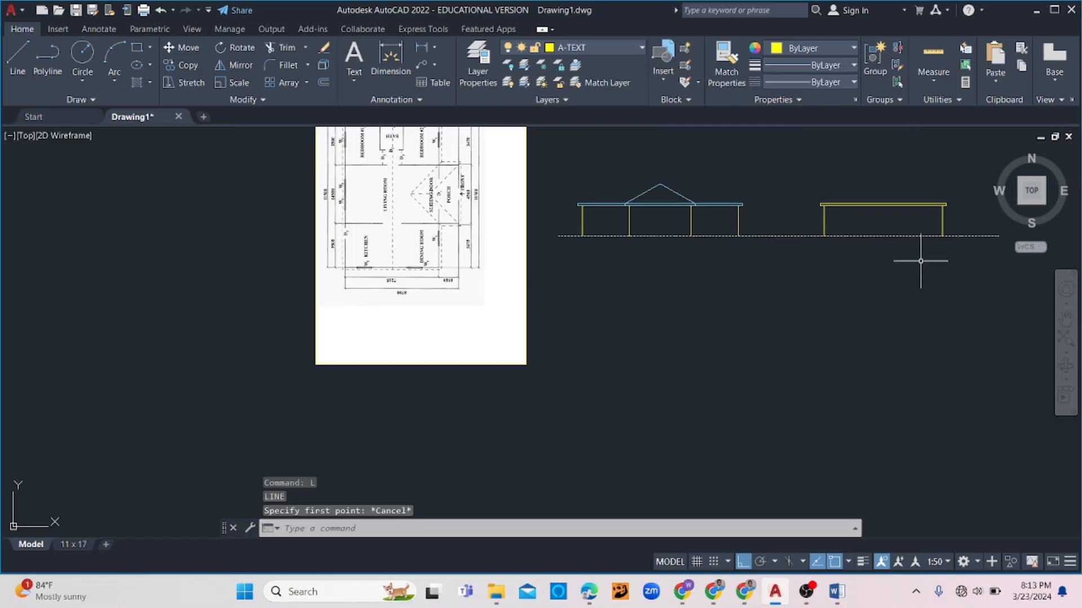
- Turn Ortho off and draw a roof slope line at 30° from the upper-left corner of the side elevation's roof edge
{"action": "scroll", "coordinate": [584, 261], "scroll_direction": "down", "scroll_amount": 5}
{"action": "key", "text": "Return"}
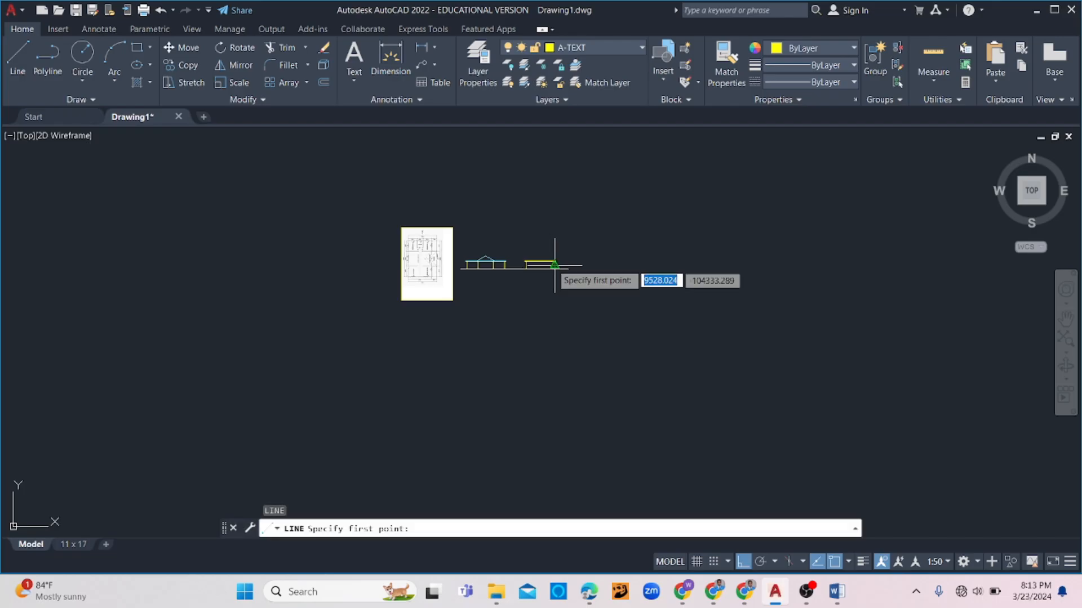
{"action": "scroll", "coordinate": [507, 242], "scroll_direction": "up", "scroll_amount": 5}
{"action": "scroll", "coordinate": [654, 287], "scroll_direction": "up", "scroll_amount": 4}
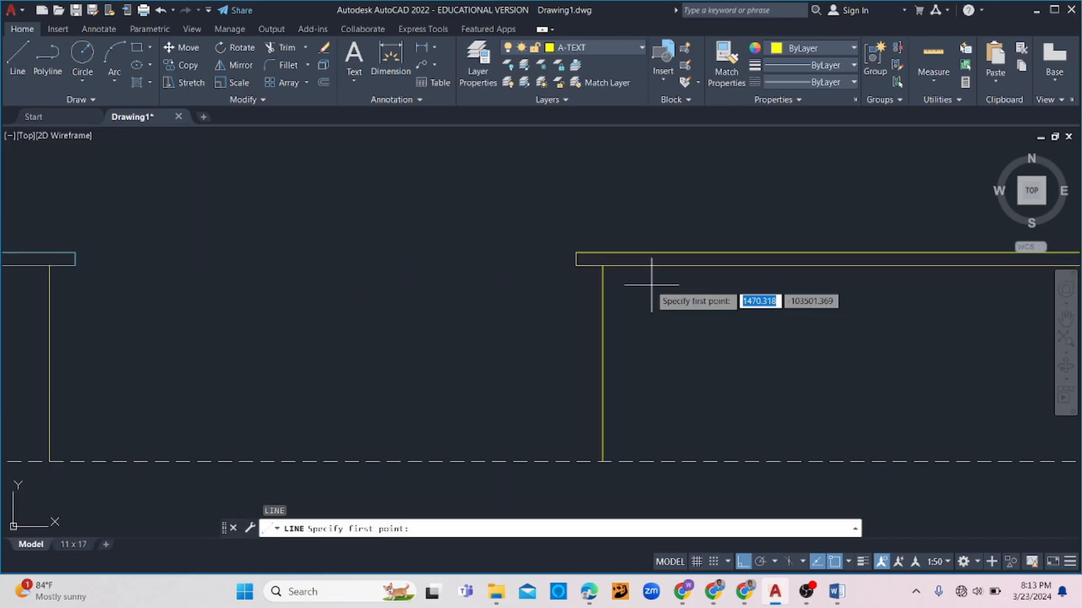
{"action": "left_click", "coordinate": [576, 253]}
{"action": "scroll", "coordinate": [620, 225], "scroll_direction": "down", "scroll_amount": 3}
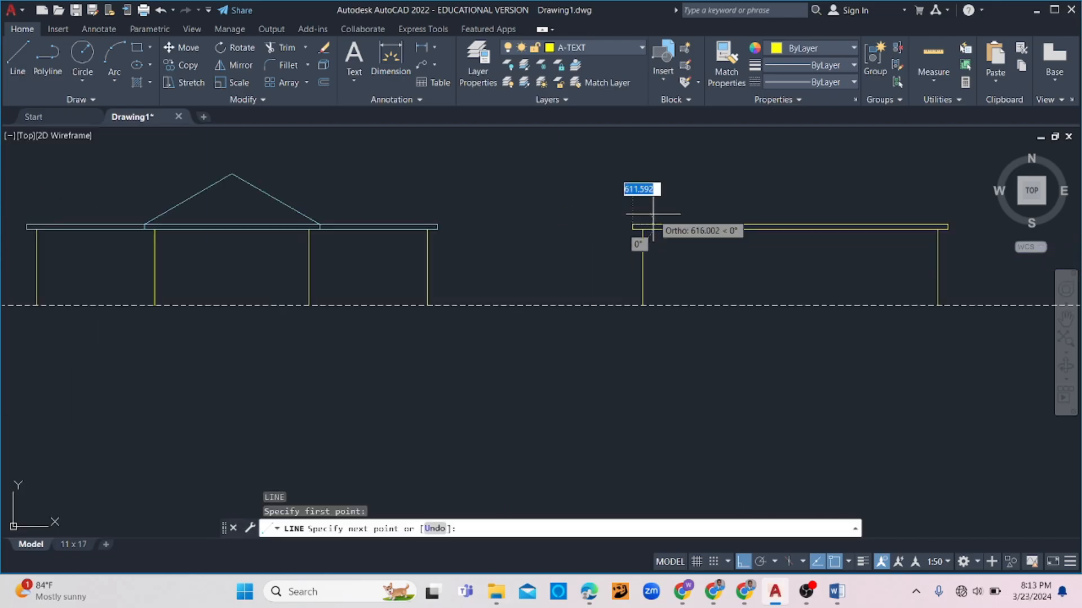
{"action": "left_click", "coordinate": [743, 562]}
{"action": "middle_click_drag", "start_coordinate": [822, 186], "coordinate": [515, 242]}
{"action": "scroll", "coordinate": [516, 225], "scroll_direction": "up", "scroll_amount": 3}
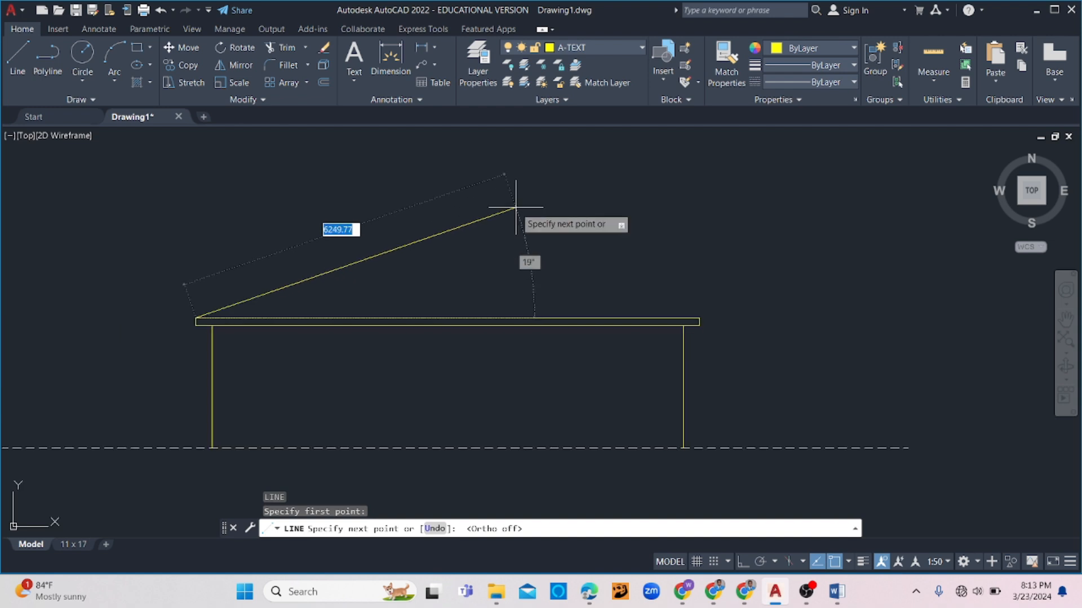
{"action": "scroll", "coordinate": [515, 207], "scroll_direction": "up", "scroll_amount": 2}
{"action": "type", "text": "<30"}
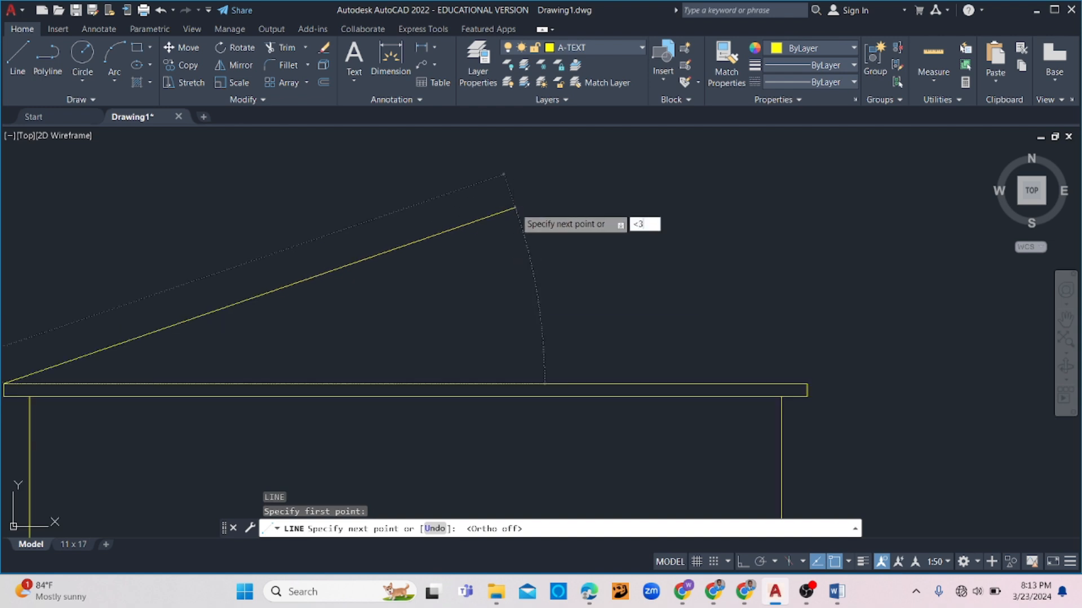
{"action": "key", "text": "Return"}
{"action": "left_click", "coordinate": [609, 237]}
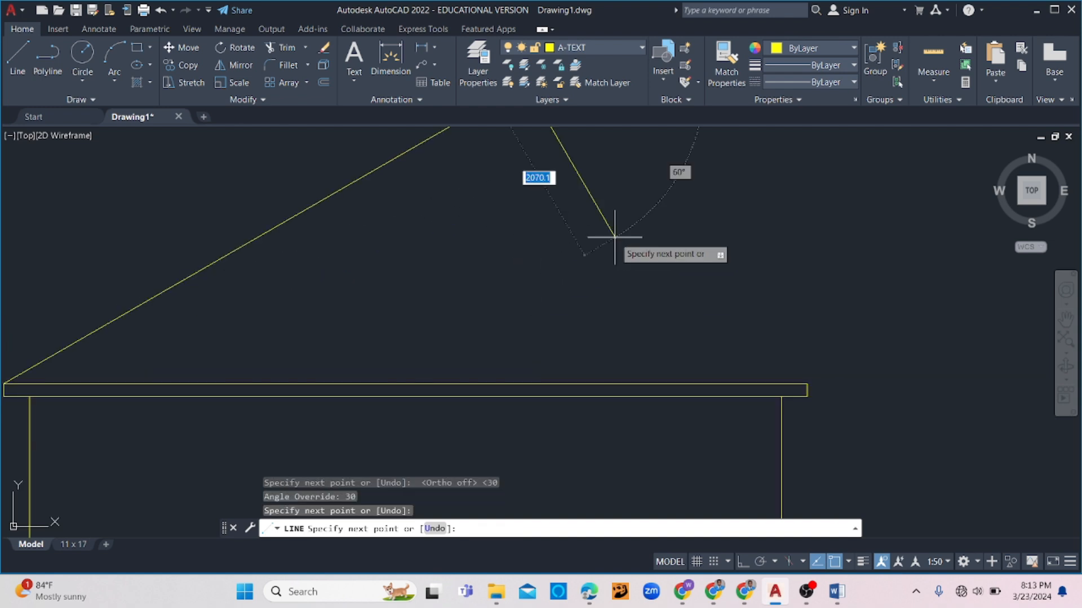
{"action": "key", "text": "Escape"}
- Erase the sloping line above the side elevation's roof edge
{"action": "scroll", "coordinate": [559, 247], "scroll_direction": "down", "scroll_amount": 4}
{"action": "scroll", "coordinate": [558, 247], "scroll_direction": "down", "scroll_amount": 1}
{"action": "scroll", "coordinate": [515, 247], "scroll_direction": "up", "scroll_amount": 1}
{"action": "left_click", "coordinate": [525, 242]}
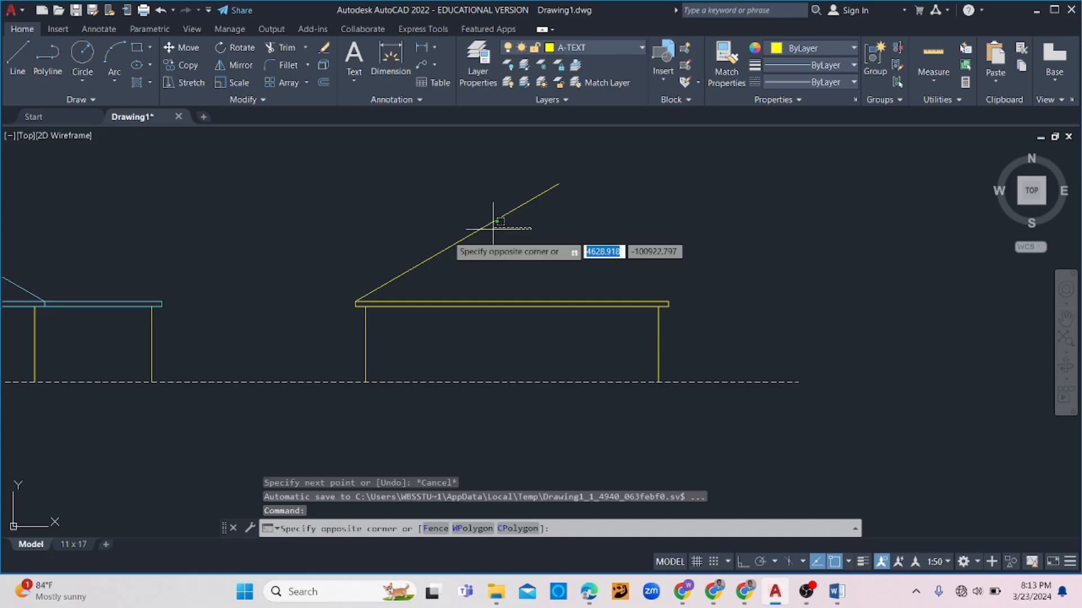
{"action": "left_click", "coordinate": [400, 246]}
{"action": "key", "text": "Escape"}
{"action": "left_click", "coordinate": [507, 244]}
{"action": "key", "text": "Escape"}
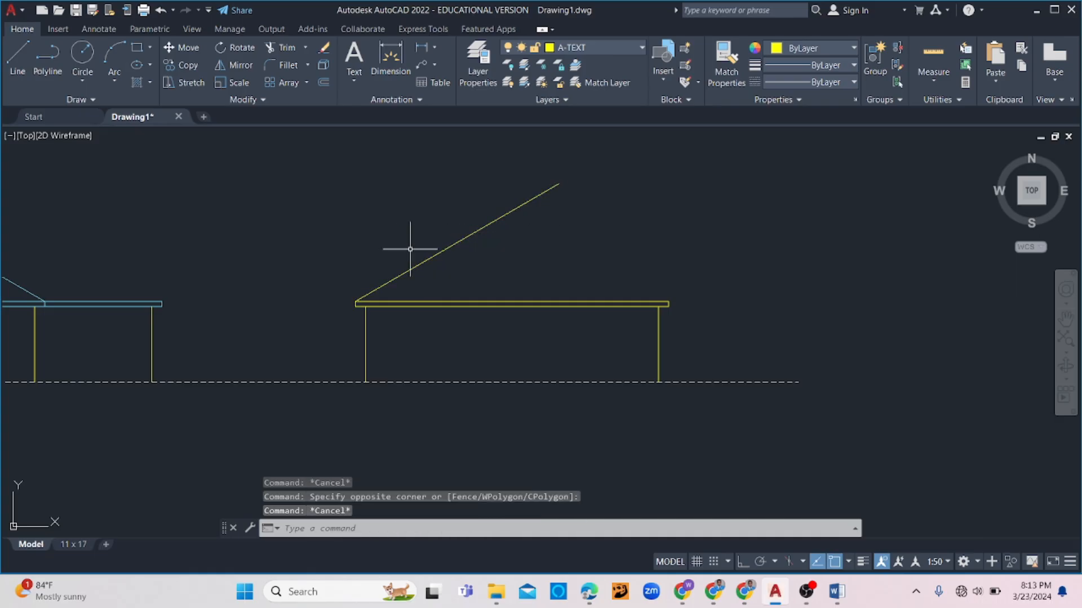
{"action": "left_click", "coordinate": [492, 239]}
{"action": "left_click", "coordinate": [355, 235]}
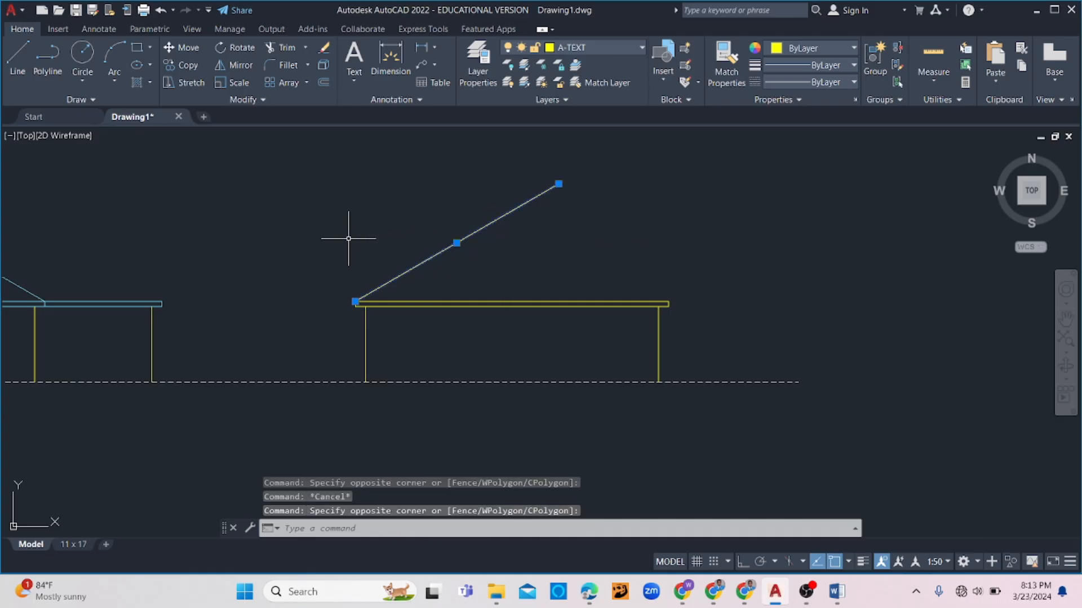
{"action": "key", "text": "Delete"}
- Try to redraw the roof slope from the upper-left roof corner using the value 30, and erase the resulting short line
{"action": "type", "text": "l"}
{"action": "key", "text": "Return"}
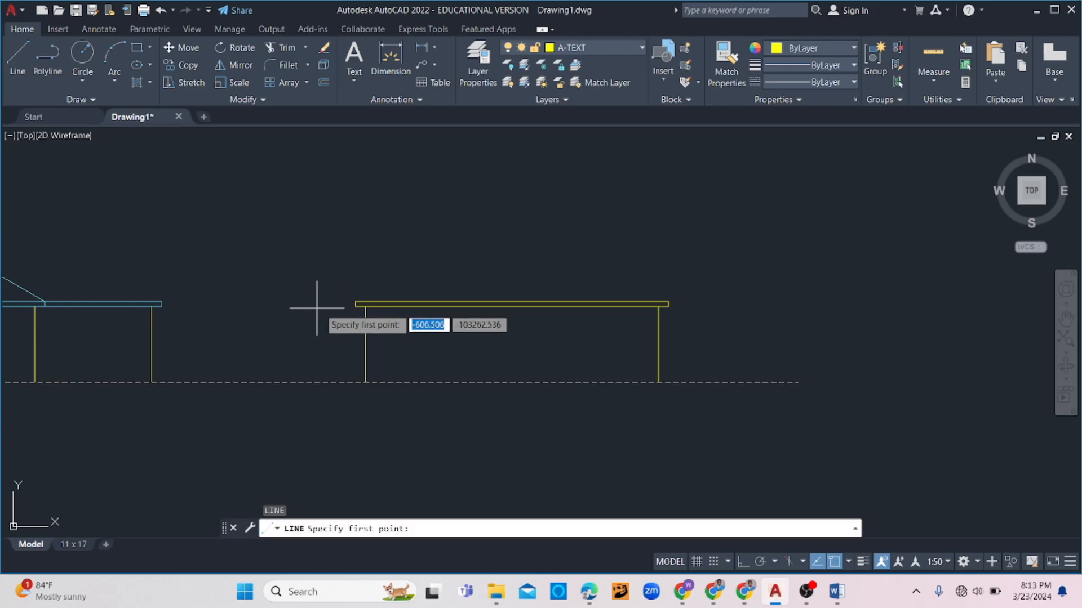
{"action": "left_click", "coordinate": [356, 304]}
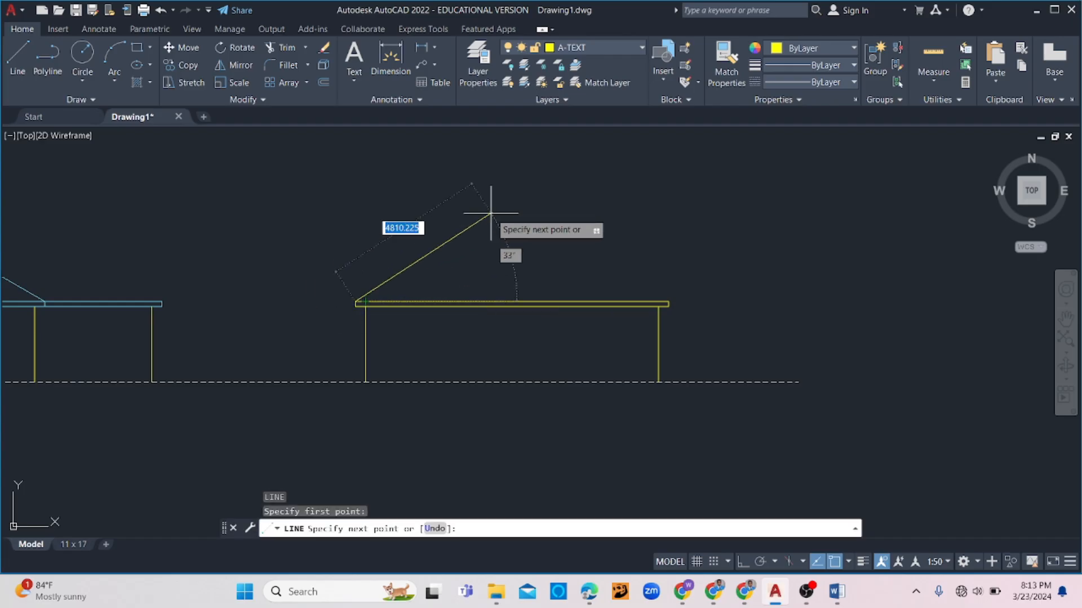
{"action": "type", "text": "30"}
{"action": "key", "text": "Return"}
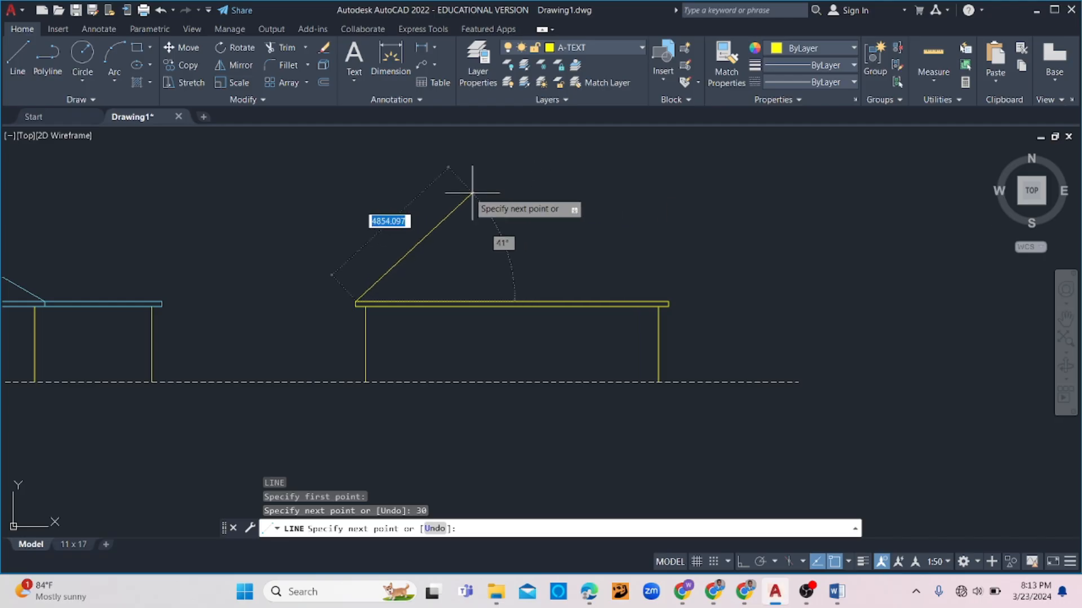
{"action": "key", "text": "Escape"}
{"action": "scroll", "coordinate": [350, 292], "scroll_direction": "up", "scroll_amount": 15}
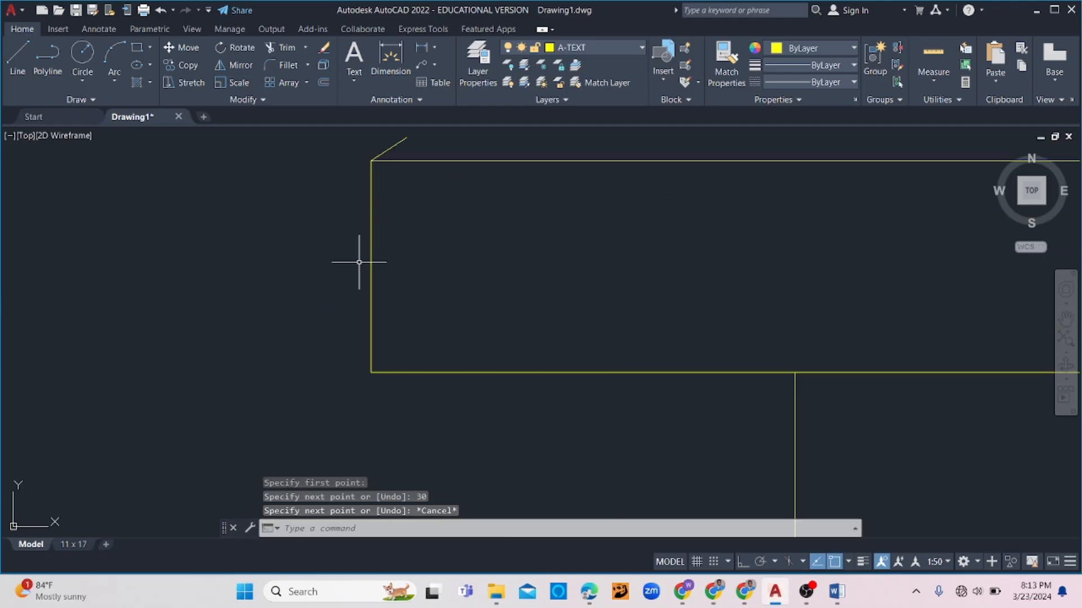
{"action": "left_click", "coordinate": [398, 152]}
{"action": "left_click", "coordinate": [380, 138]}
{"action": "key", "text": "Delete"}
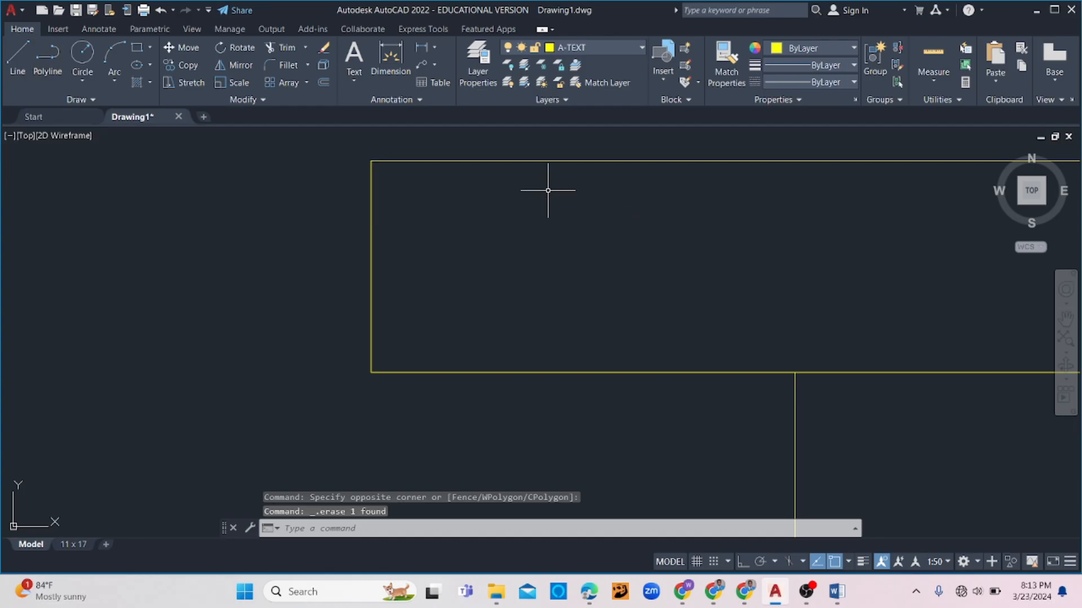
- Draw the side elevation's left roof slope from the roof edge's upper-left corner at 30°, running past the roof's middle
{"action": "left_click", "coordinate": [23, 59]}
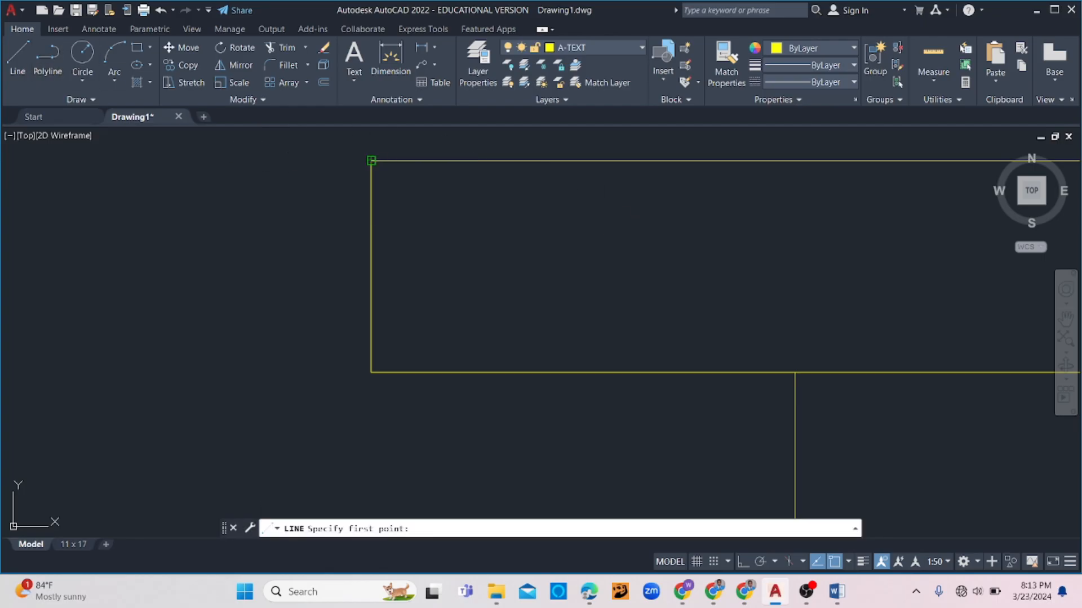
{"action": "left_click", "coordinate": [372, 162]}
{"action": "scroll", "coordinate": [449, 176], "scroll_direction": "down", "scroll_amount": 5}
{"action": "middle_click_drag", "start_coordinate": [704, 142], "coordinate": [330, 306]}
{"action": "scroll", "coordinate": [332, 305], "scroll_direction": "down", "scroll_amount": 6}
{"action": "scroll", "coordinate": [364, 244], "scroll_direction": "up", "scroll_amount": 3}
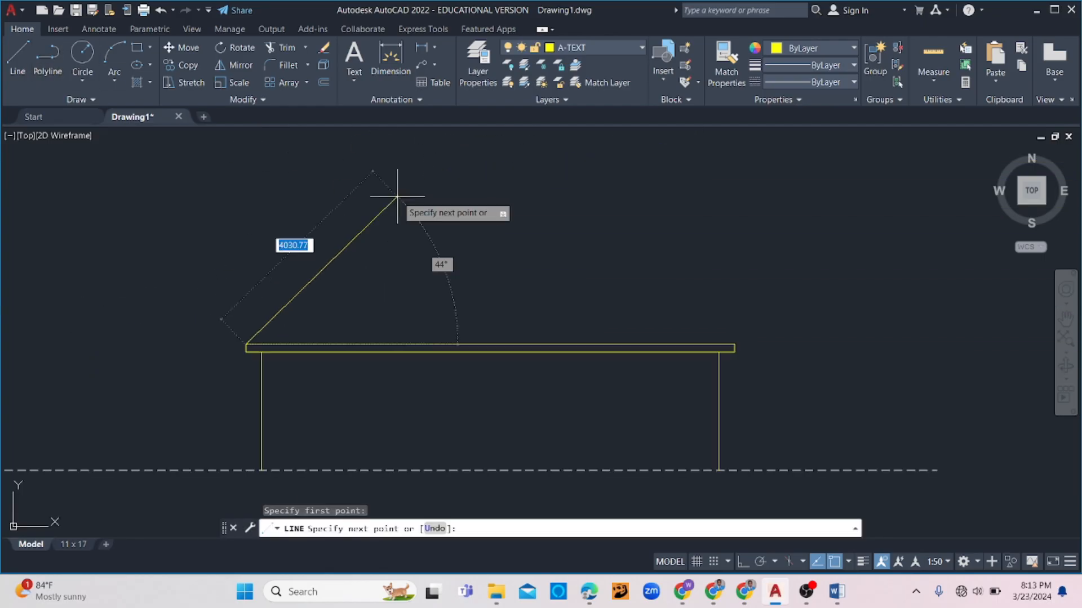
{"action": "type", "text": "<"}
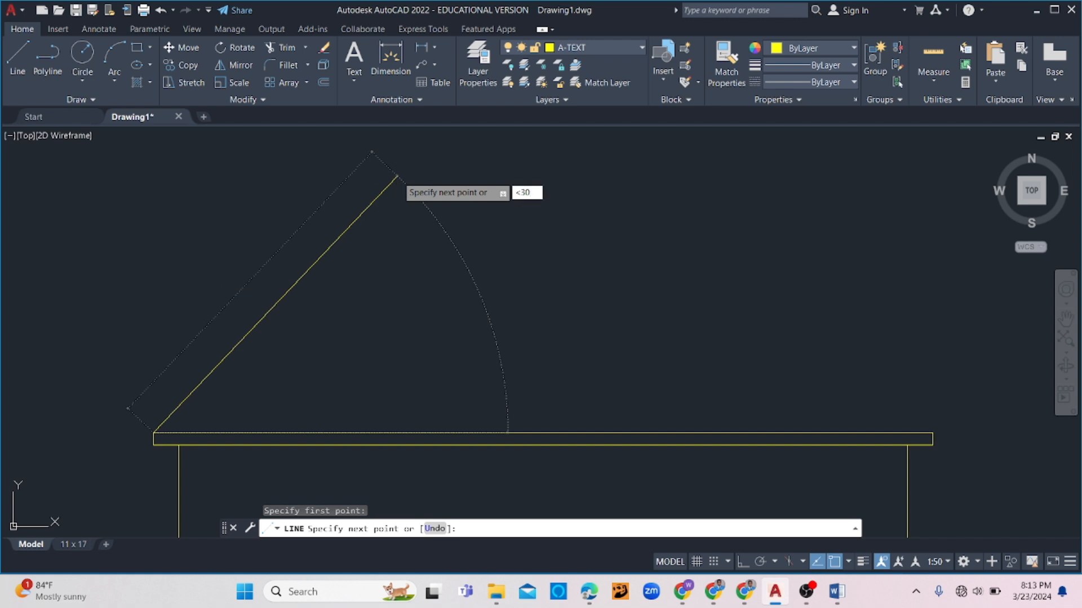
{"action": "type", "text": "30"}
{"action": "key", "text": "Return"}
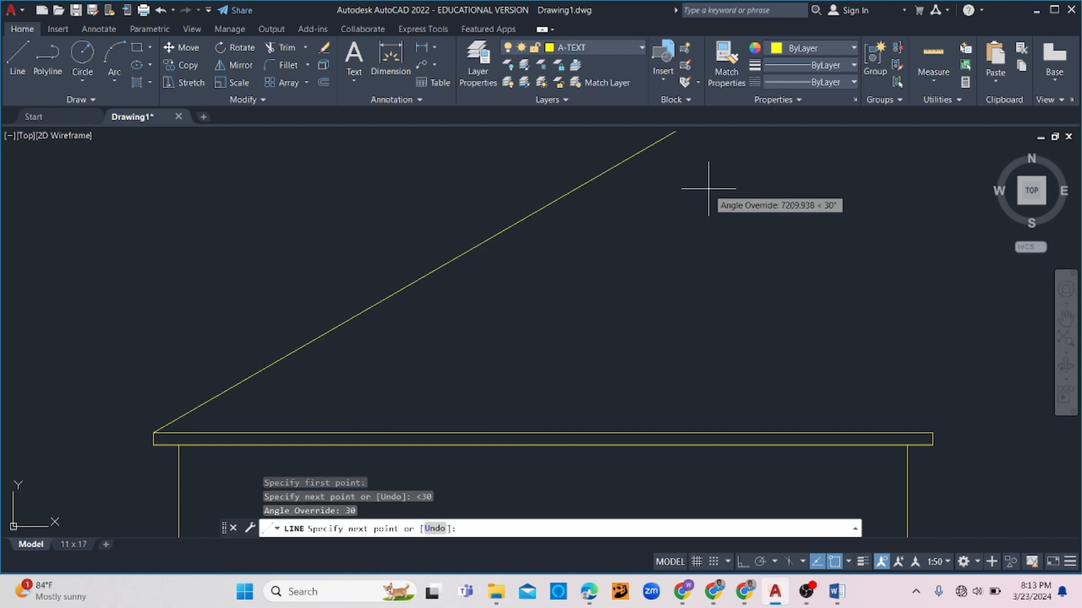
{"action": "left_click", "coordinate": [675, 197]}
{"action": "key", "text": "Escape"}
- Mirror the side elevation's left roof slope about a vertical axis through the roof edge's midpoint, keeping the original line
{"action": "left_click", "coordinate": [640, 200]}
{"action": "left_click", "coordinate": [429, 216]}
{"action": "left_click", "coordinate": [237, 64]}
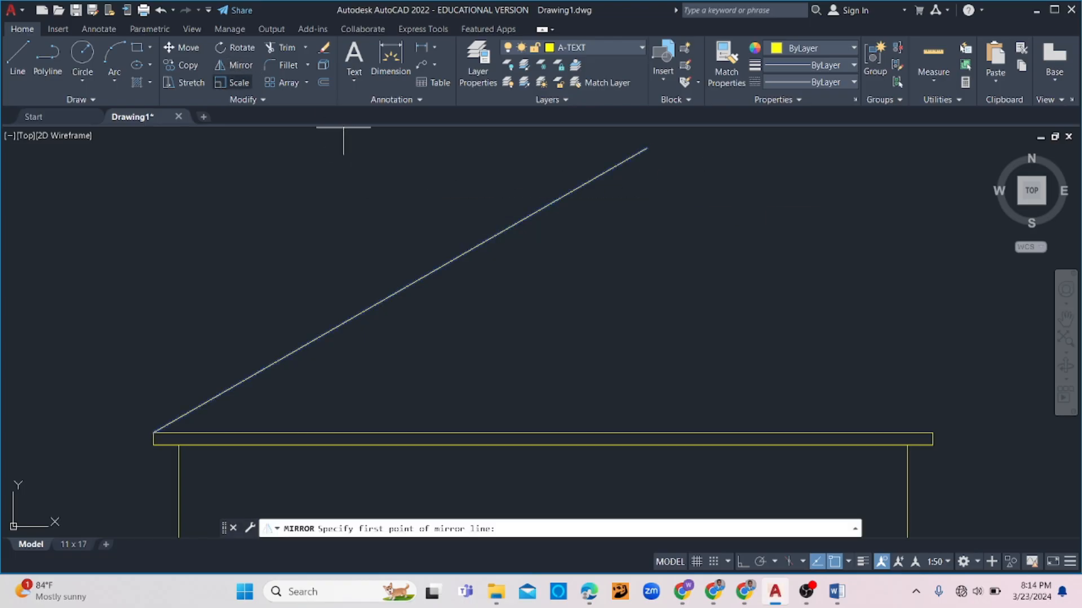
{"action": "left_click", "coordinate": [543, 432]}
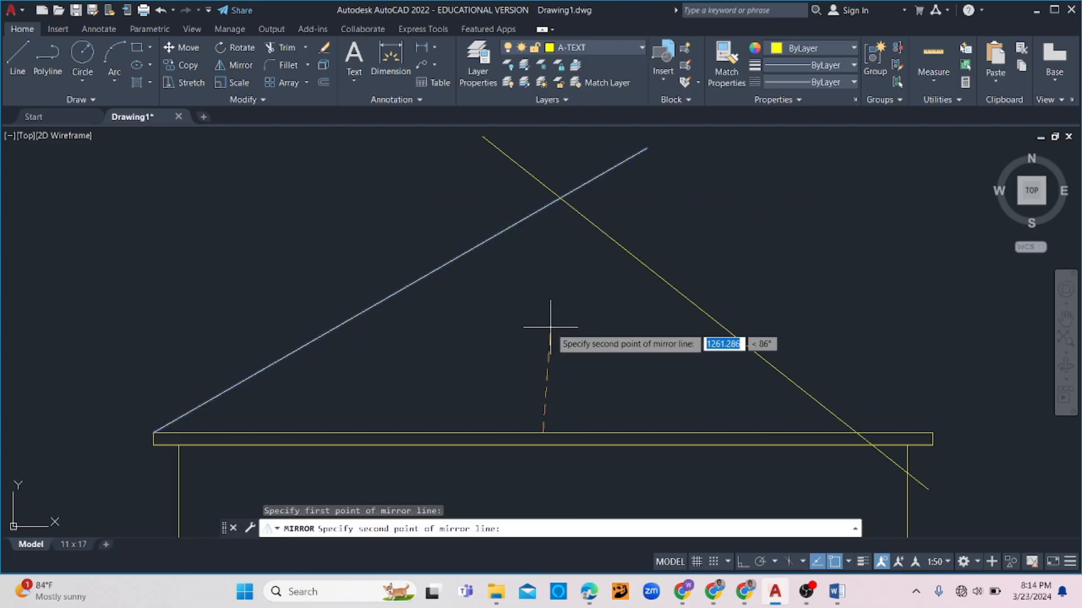
{"action": "left_click", "coordinate": [743, 562]}
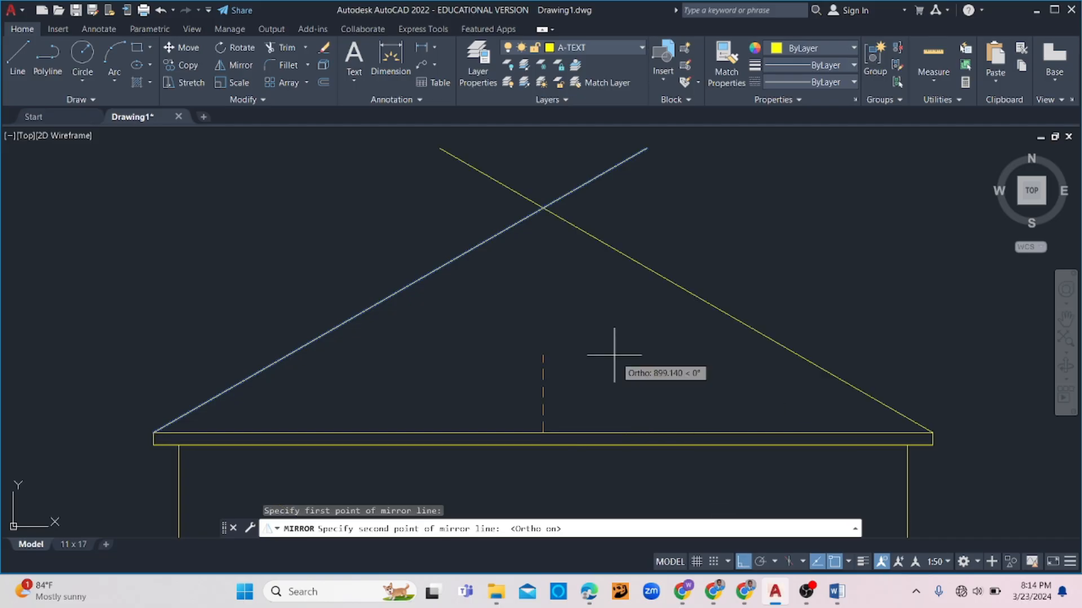
{"action": "left_click", "coordinate": [584, 326]}
{"action": "left_click", "coordinate": [608, 369]}
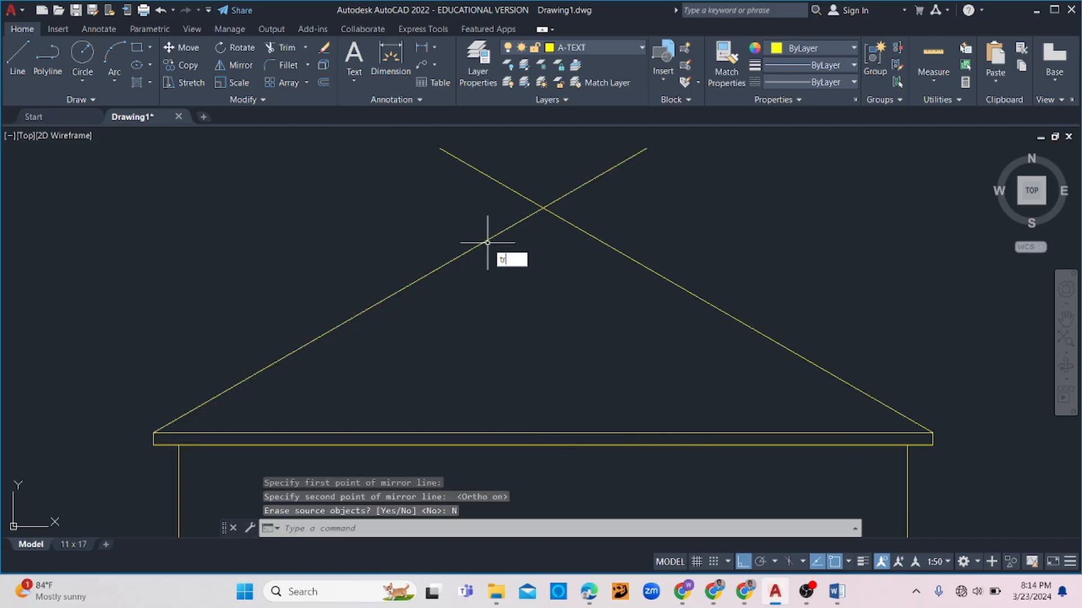
- Trim the ends of both roof slope lines that overshoot the ridge of the side elevation
{"action": "key", "text": "Return"}
{"action": "mouse_move", "coordinate": [648, 169]}
{"action": "left_mouse_down"}
{"action": "mouse_move", "coordinate": [411, 169]}
{"action": "mouse_move", "coordinate": [463, 184]}
{"action": "left_mouse_up"}
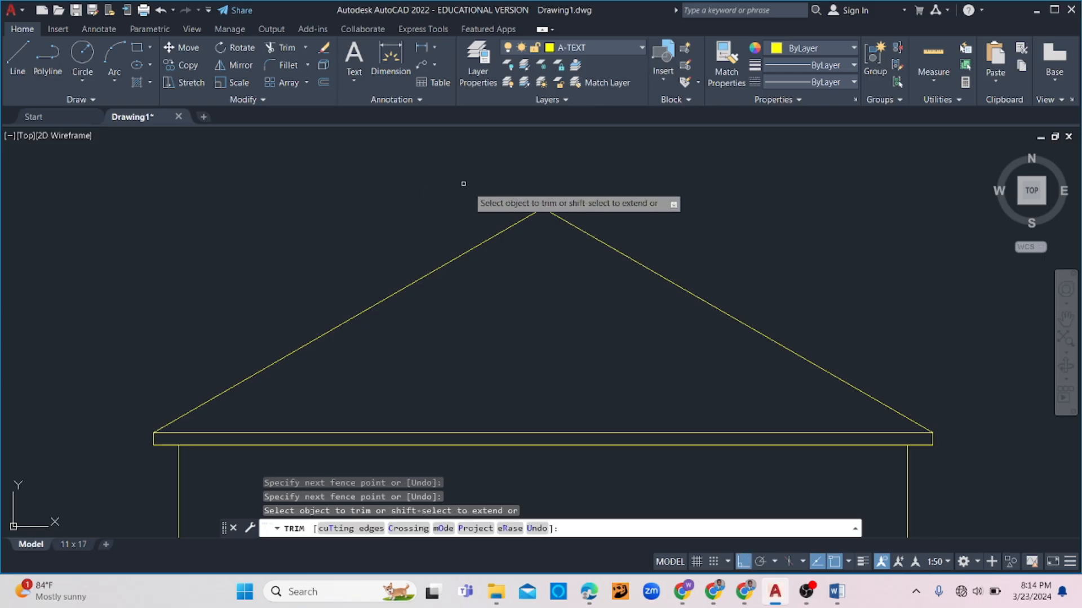
{"action": "key", "text": "Escape"}
- Extend both wall lines of the side elevation up to the roof slopes, using the two slopes as boundary edges
{"action": "scroll", "coordinate": [746, 225], "scroll_direction": "down", "scroll_amount": 5}
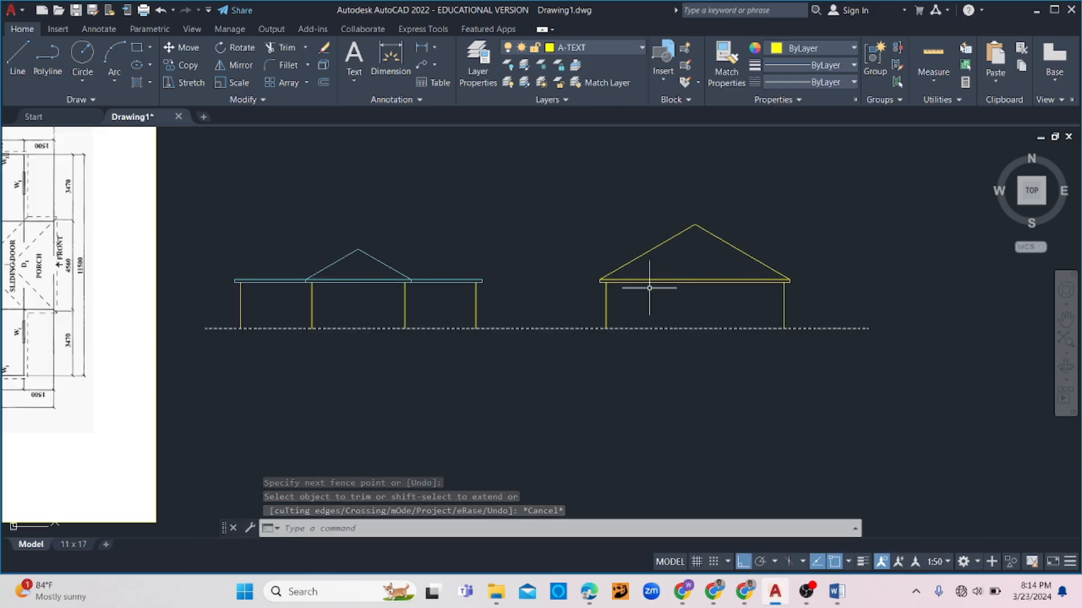
{"action": "scroll", "coordinate": [597, 280], "scroll_direction": "up", "scroll_amount": 4}
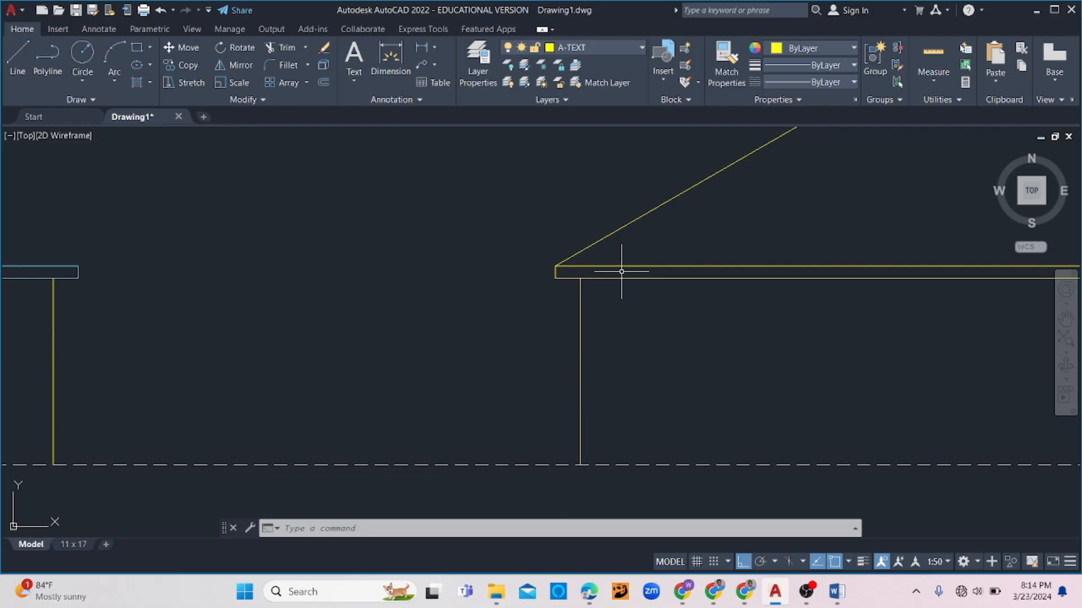
{"action": "middle_click_drag", "start_coordinate": [777, 228], "coordinate": [574, 259]}
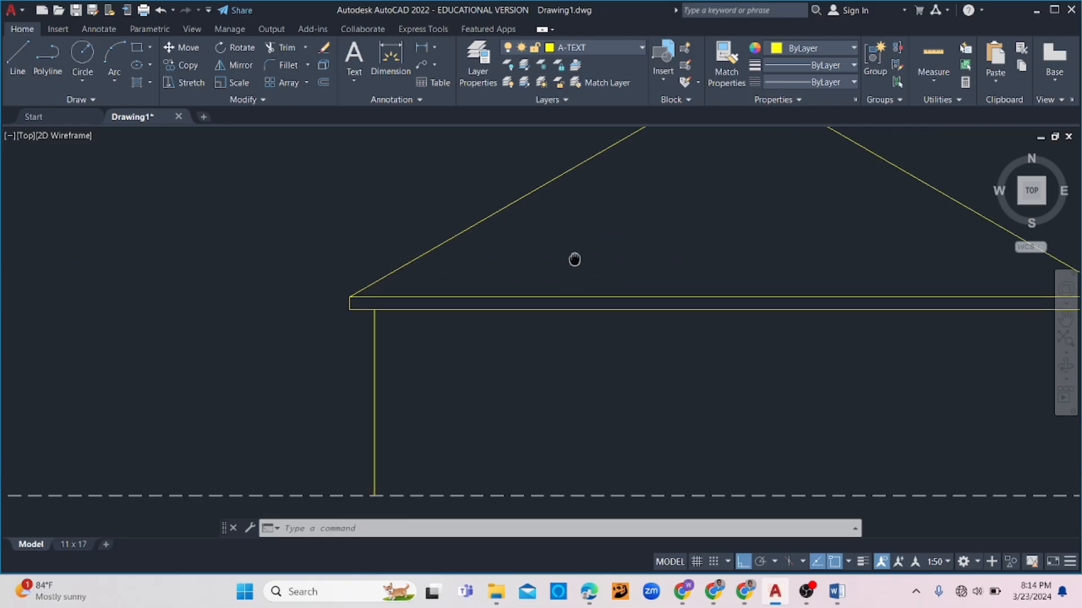
{"action": "middle_click_drag", "start_coordinate": [816, 225], "coordinate": [766, 278]}
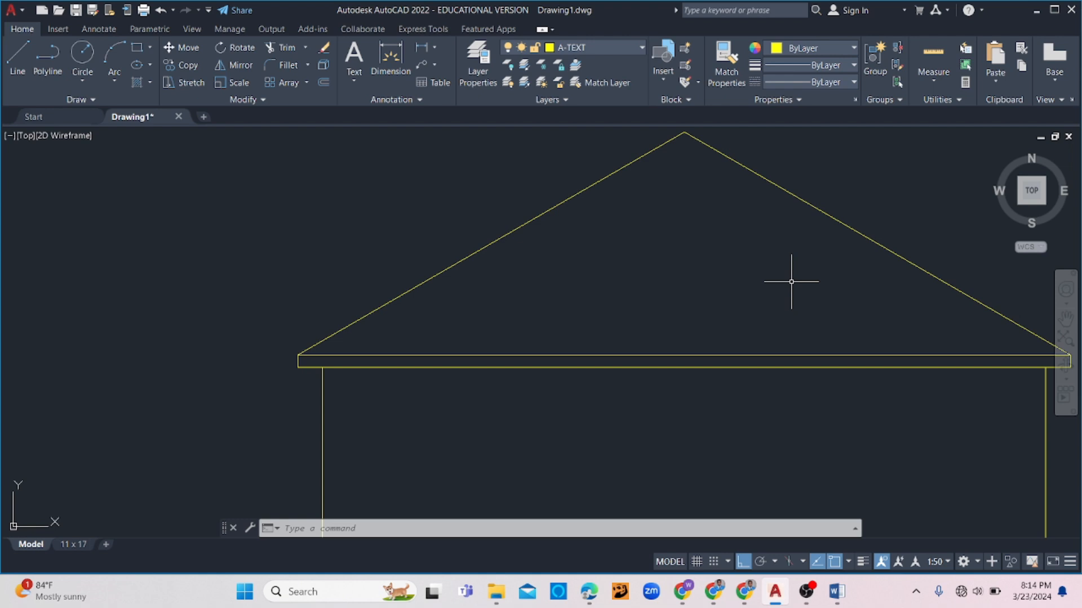
{"action": "scroll", "coordinate": [787, 271], "scroll_direction": "down", "scroll_amount": 4}
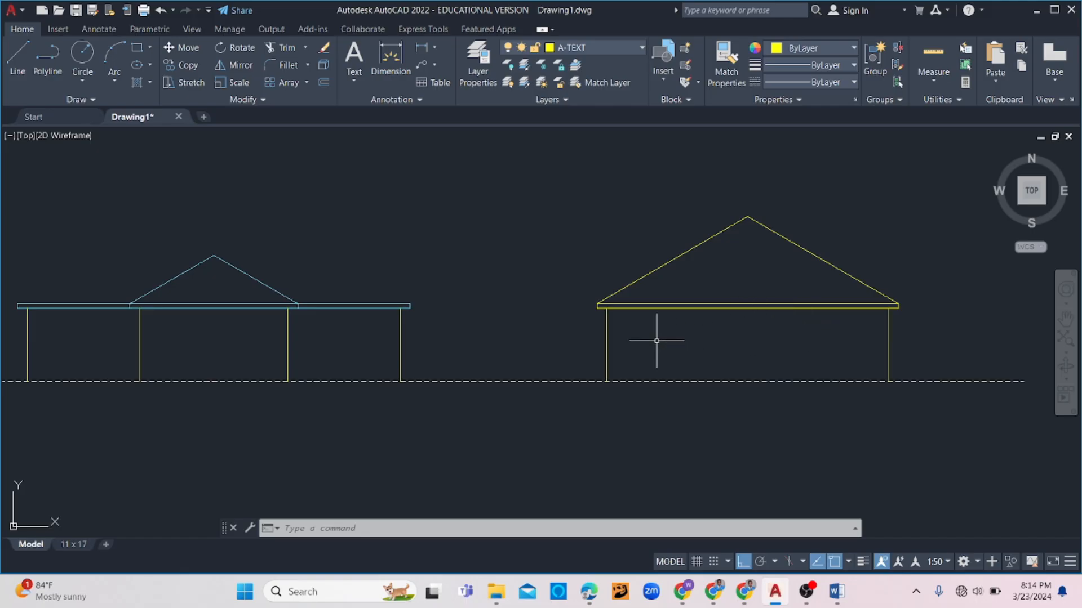
{"action": "scroll", "coordinate": [616, 303], "scroll_direction": "up", "scroll_amount": 7}
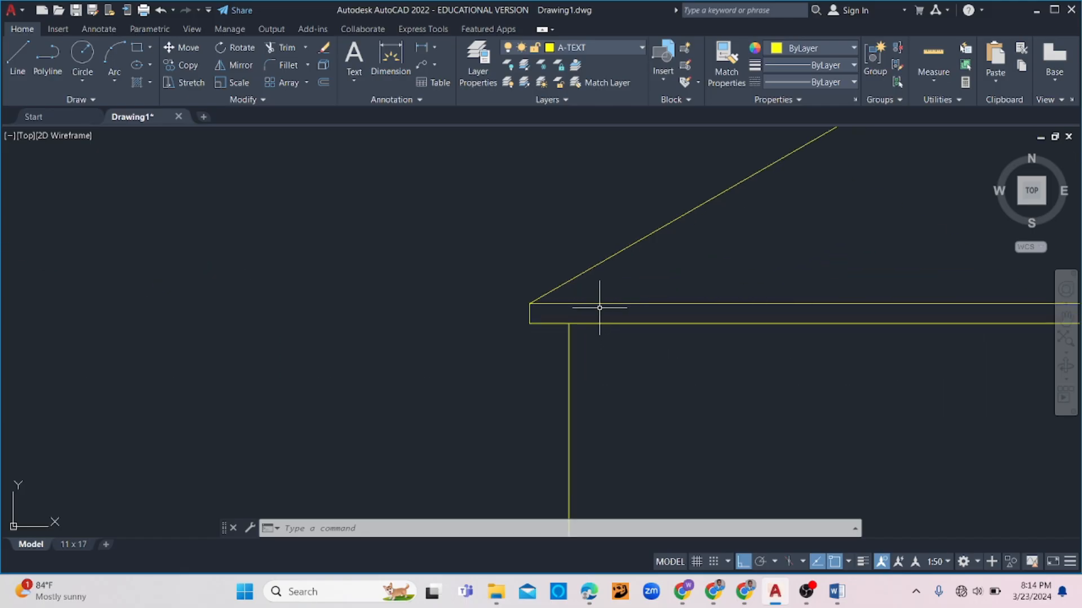
{"action": "scroll", "coordinate": [603, 293], "scroll_direction": "down", "scroll_amount": 2}
{"action": "middle_click_drag", "start_coordinate": [917, 271], "coordinate": [666, 258]}
{"action": "scroll", "coordinate": [785, 300], "scroll_direction": "down", "scroll_amount": 2}
{"action": "left_click", "coordinate": [834, 182]}
{"action": "left_click", "coordinate": [587, 196]}
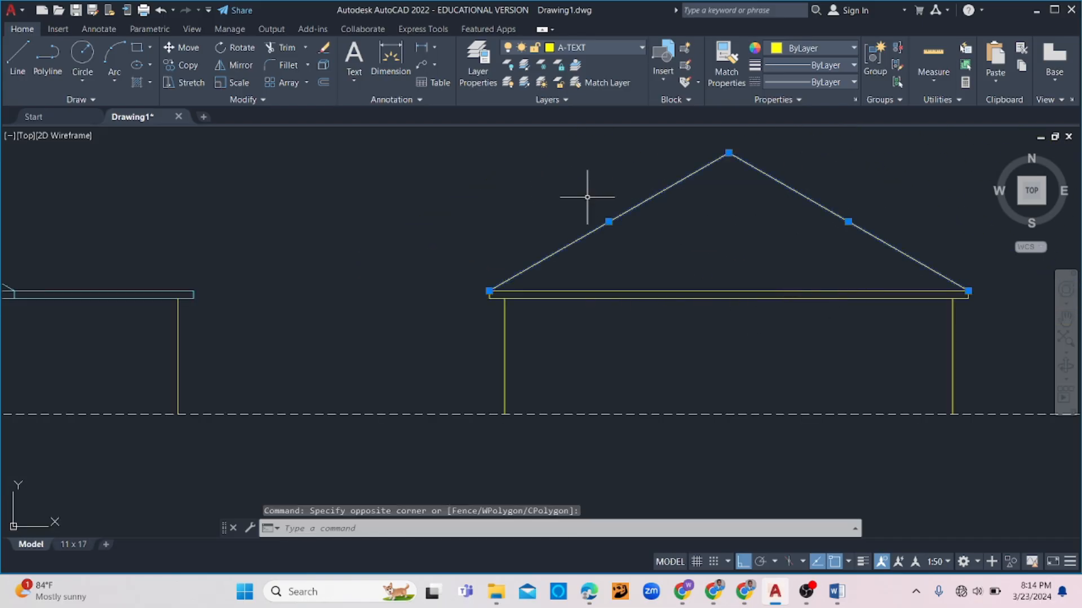
{"action": "type", "text": "ex"}
{"action": "key", "text": "Return"}
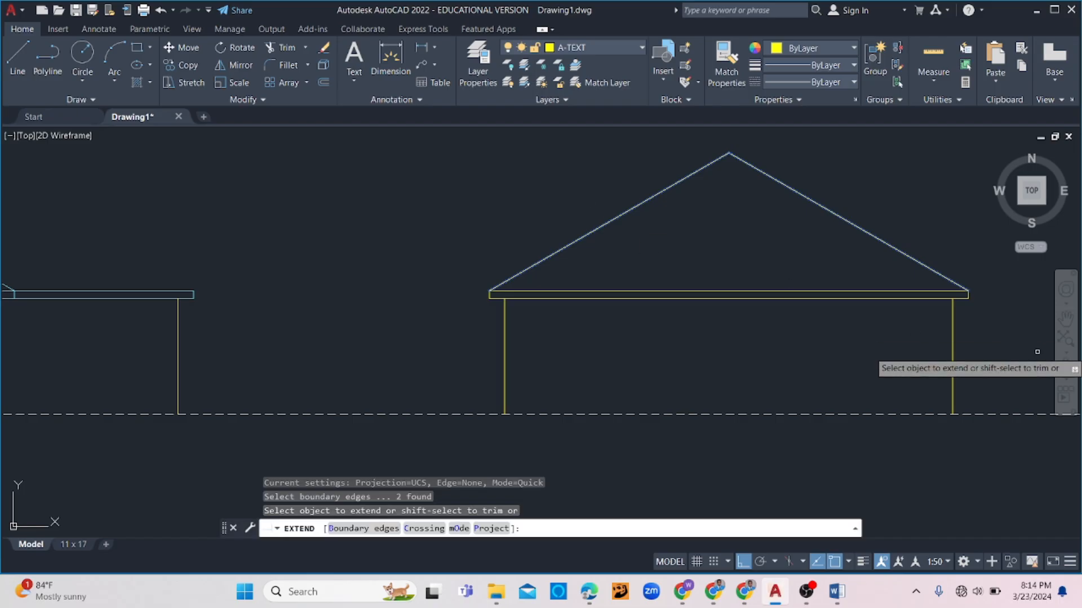
{"action": "left_click_drag", "start_coordinate": [976, 311], "coordinate": [858, 318]}
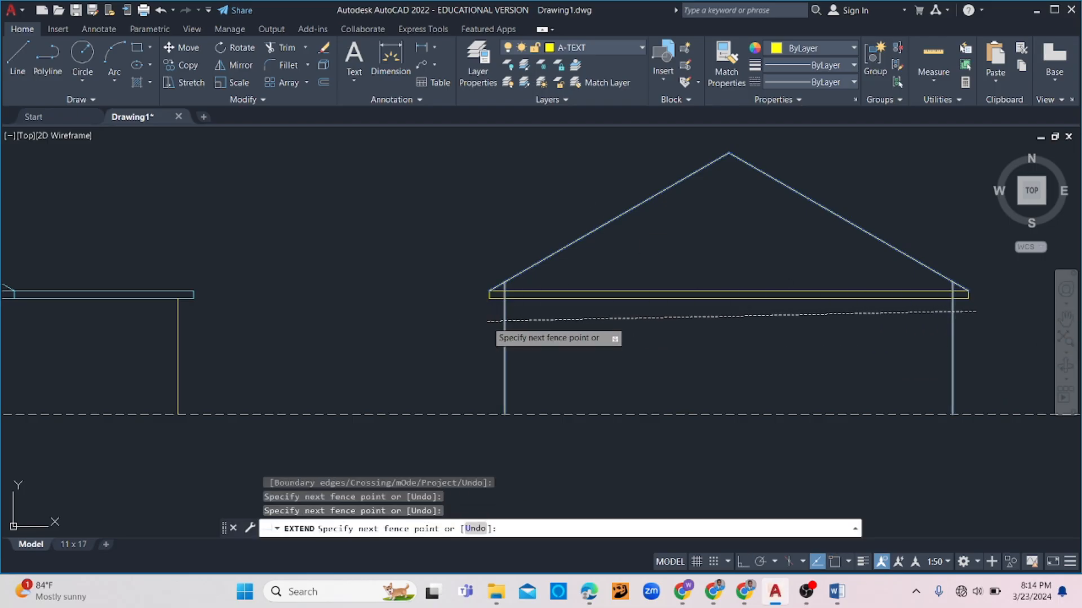
{"action": "left_click", "coordinate": [489, 321]}
{"action": "key", "text": "Escape"}
{"action": "key", "text": "Escape"}
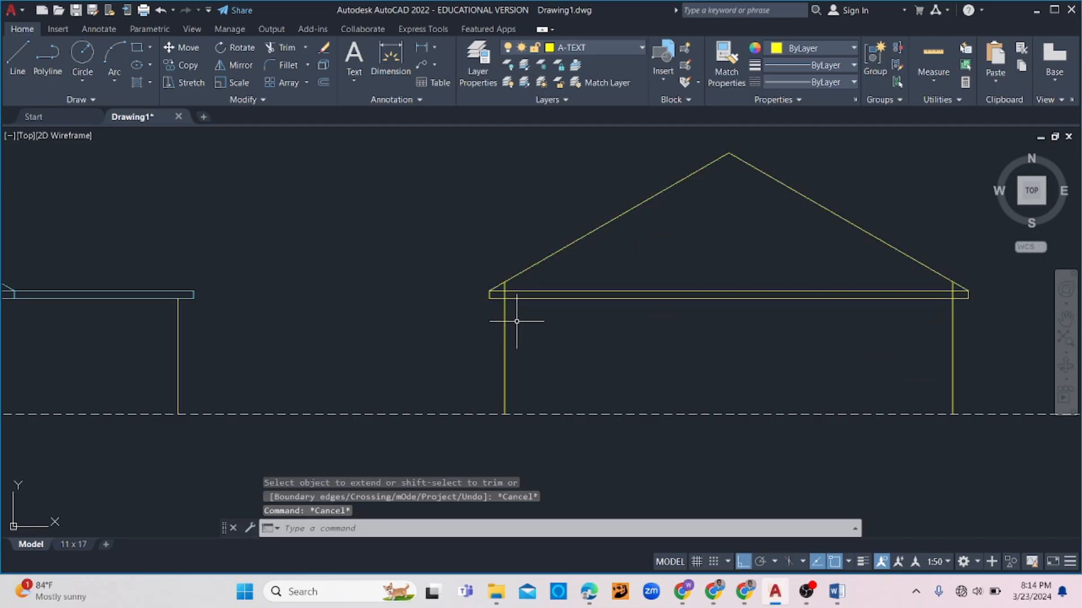
- Trim the two horizontal roof edge lines between the side elevation's walls, leaving only the eave overhangs
{"action": "left_click", "coordinate": [505, 323]}
{"action": "left_click", "coordinate": [484, 324]}
{"action": "left_click", "coordinate": [963, 338]}
{"action": "left_click", "coordinate": [891, 343]}
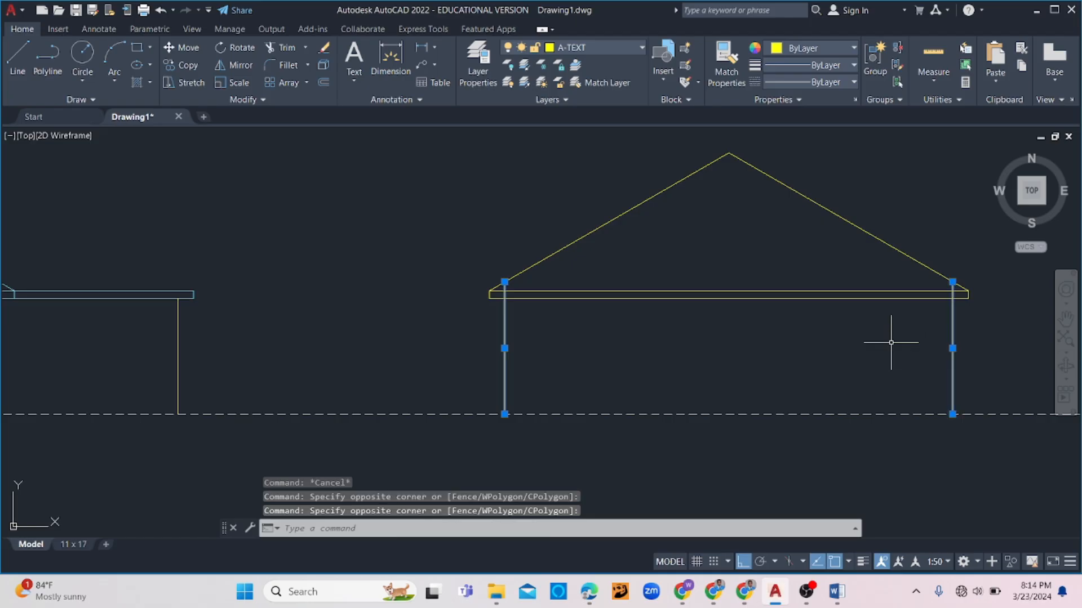
{"action": "type", "text": "tr"}
{"action": "key", "text": "Return"}
{"action": "left_click", "coordinate": [827, 262]}
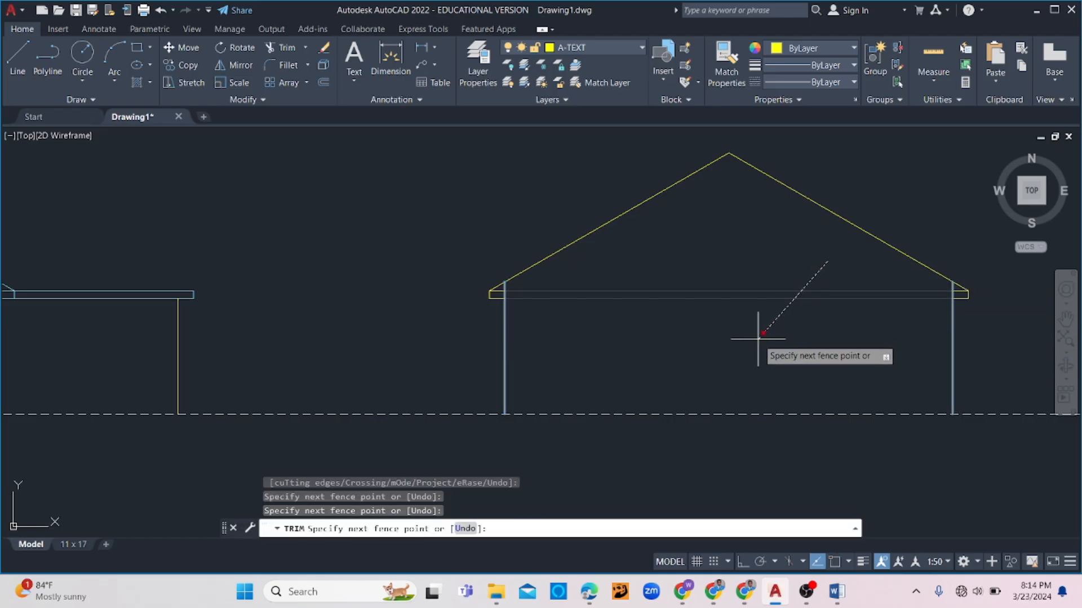
{"action": "left_click", "coordinate": [756, 338]}
{"action": "key", "text": "Escape"}
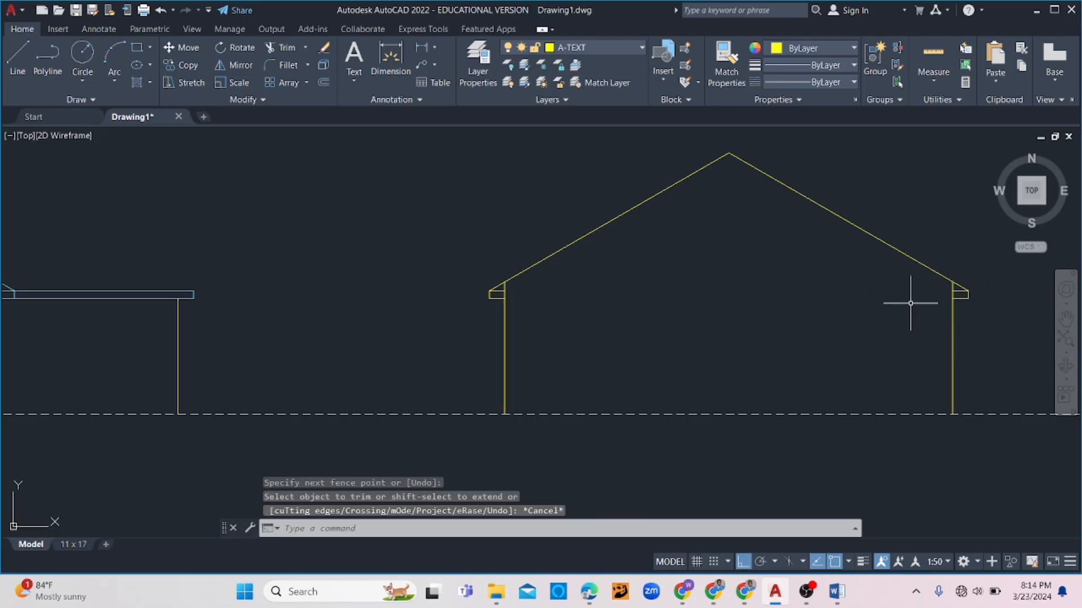
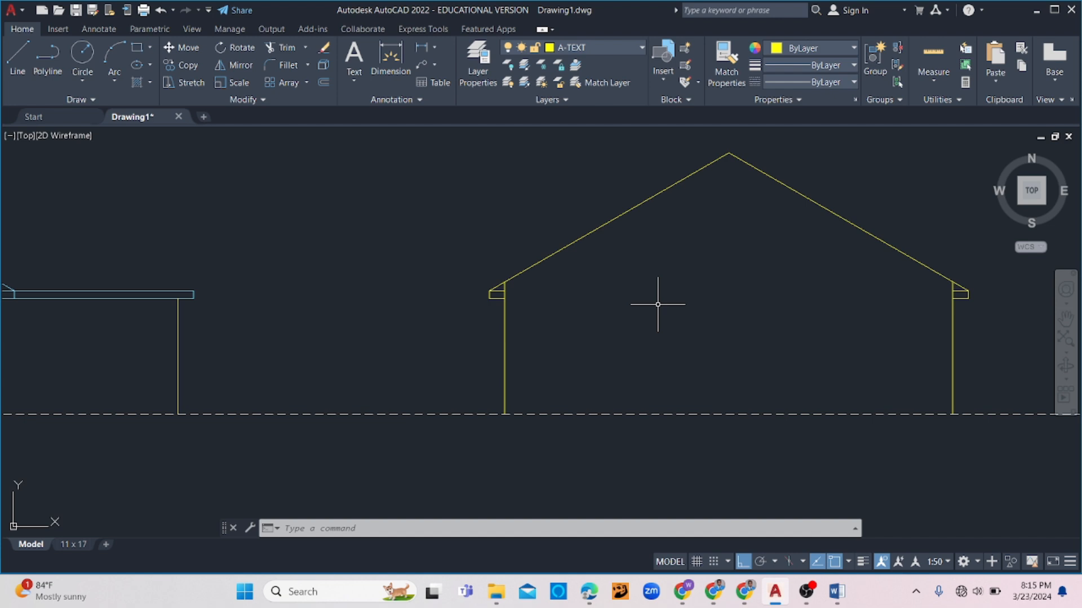
- Offset both roof slope lines of the side elevation inward by 150
{"action": "key", "text": "Return"}
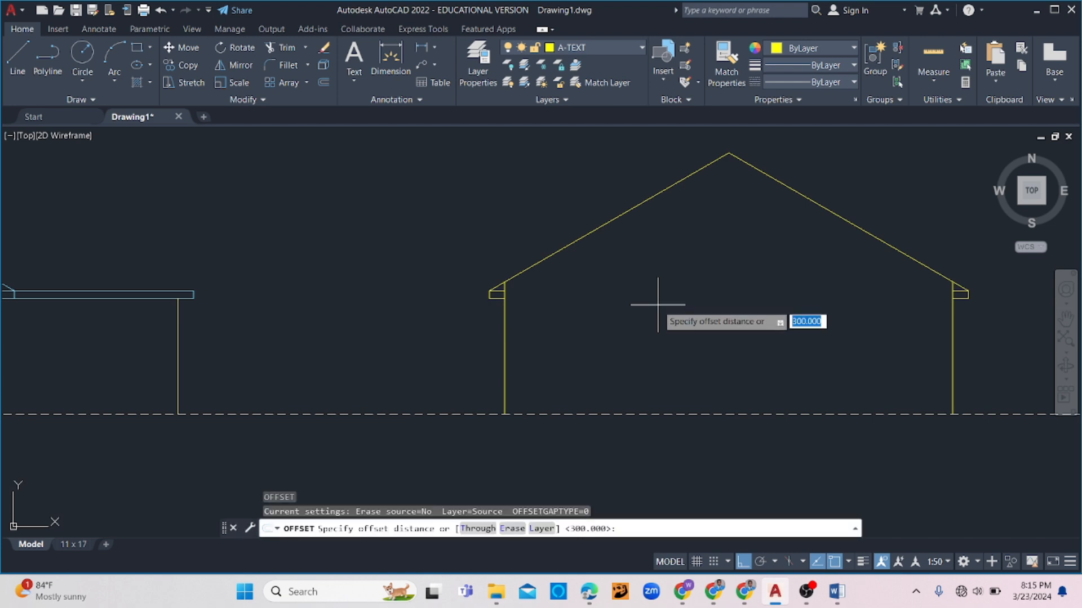
{"action": "key", "text": "Return"}
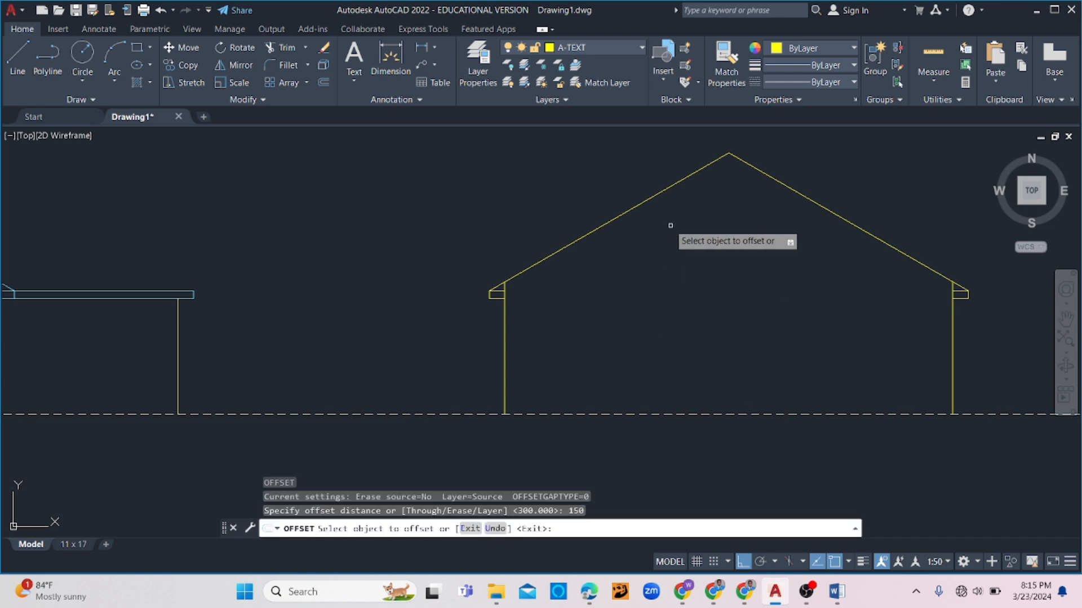
{"action": "left_click", "coordinate": [655, 196]}
{"action": "left_click", "coordinate": [670, 226]}
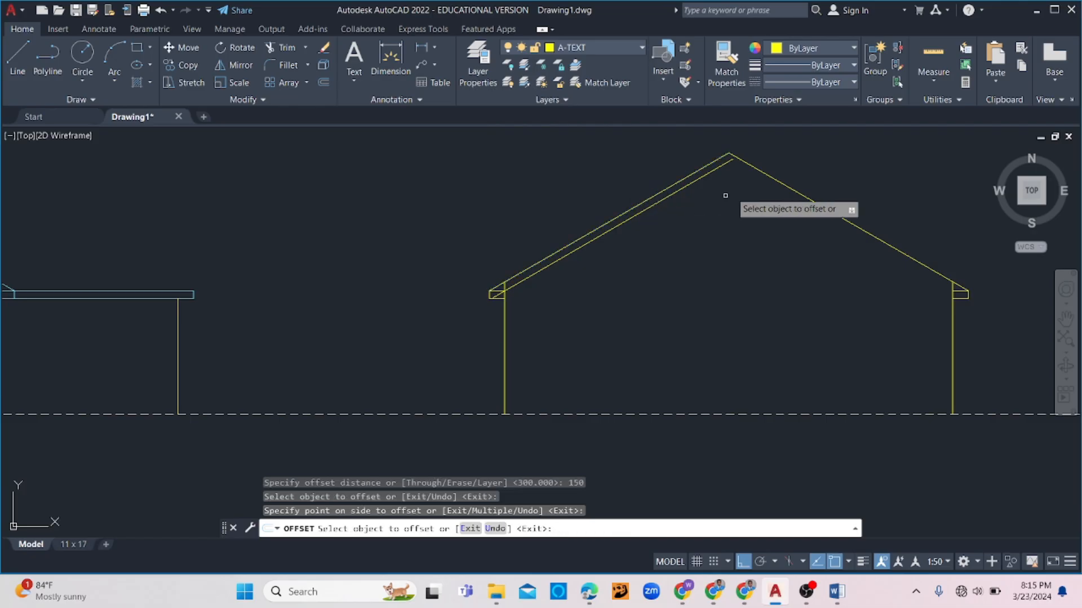
{"action": "left_click", "coordinate": [750, 164]}
{"action": "left_click", "coordinate": [745, 177]}
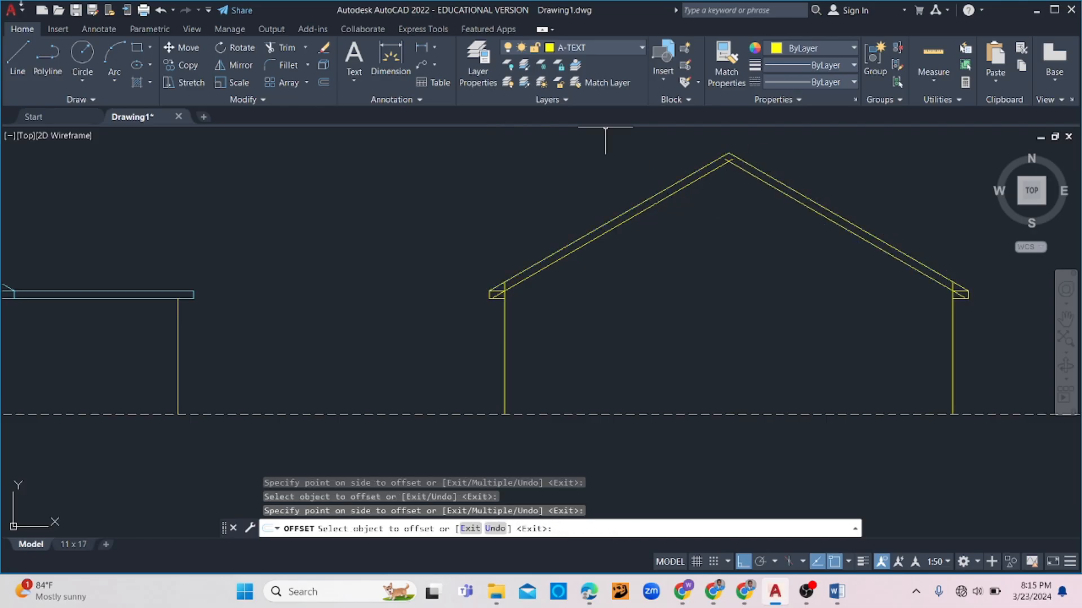
{"action": "key", "text": "Escape"}
- Fillet the two inner roof slope lines so they meet in a corner below the ridge
{"action": "left_click", "coordinate": [271, 65]}
{"action": "scroll", "coordinate": [789, 191], "scroll_direction": "down", "scroll_amount": 3}
{"action": "scroll", "coordinate": [857, 193], "scroll_direction": "up", "scroll_amount": 5}
{"action": "left_click", "coordinate": [821, 163]}
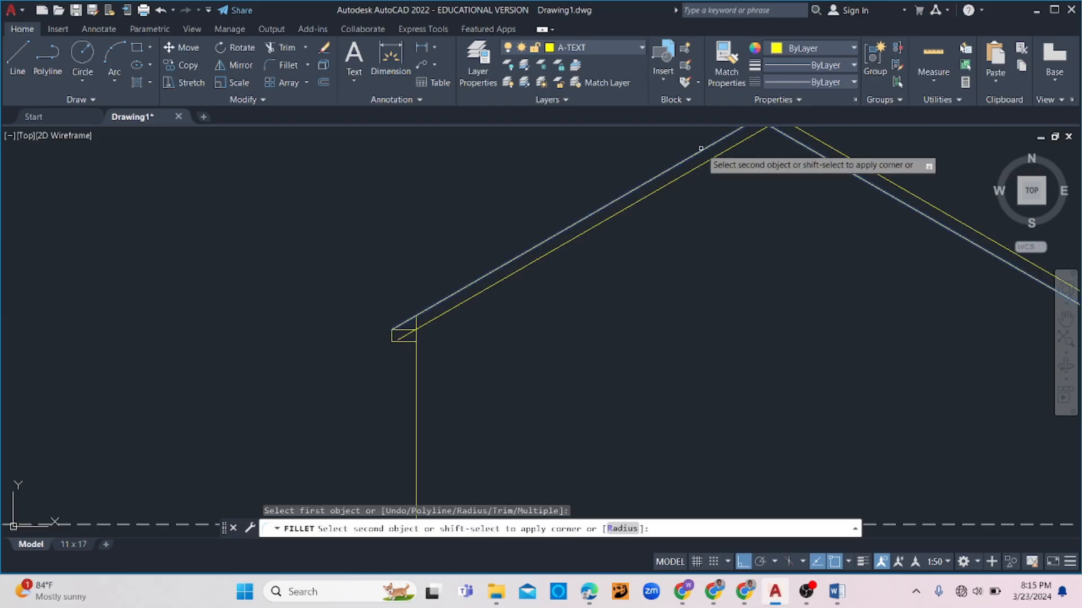
{"action": "left_click", "coordinate": [718, 175]}
- Extend the left inner slope line down to the left eave's lower line, with both eaves' lower lines selected as boundaries
{"action": "scroll", "coordinate": [718, 175], "scroll_direction": "down", "scroll_amount": 3}
{"action": "middle_click_drag", "start_coordinate": [695, 265], "coordinate": [519, 278]}
{"action": "scroll", "coordinate": [659, 304], "scroll_direction": "up", "scroll_amount": 5}
{"action": "scroll", "coordinate": [652, 336], "scroll_direction": "up", "scroll_amount": 4}
{"action": "left_click", "coordinate": [574, 320]}
{"action": "left_click", "coordinate": [556, 350]}
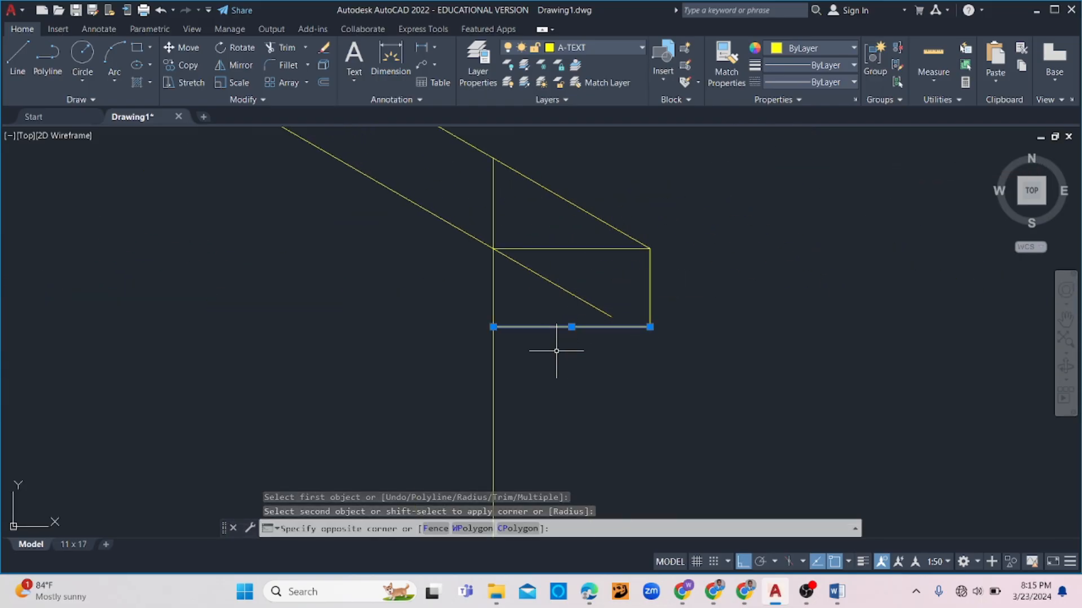
{"action": "scroll", "coordinate": [566, 350], "scroll_direction": "down", "scroll_amount": 4}
{"action": "scroll", "coordinate": [571, 345], "scroll_direction": "down", "scroll_amount": 2}
{"action": "scroll", "coordinate": [329, 322], "scroll_direction": "up", "scroll_amount": 1}
{"action": "middle_click_drag", "start_coordinate": [329, 322], "coordinate": [681, 265]}
{"action": "scroll", "coordinate": [544, 288], "scroll_direction": "down", "scroll_amount": 3}
{"action": "scroll", "coordinate": [350, 311], "scroll_direction": "up", "scroll_amount": 5}
{"action": "scroll", "coordinate": [517, 222], "scroll_direction": "up", "scroll_amount": 5}
{"action": "left_click", "coordinate": [518, 227]}
{"action": "left_click", "coordinate": [471, 317]}
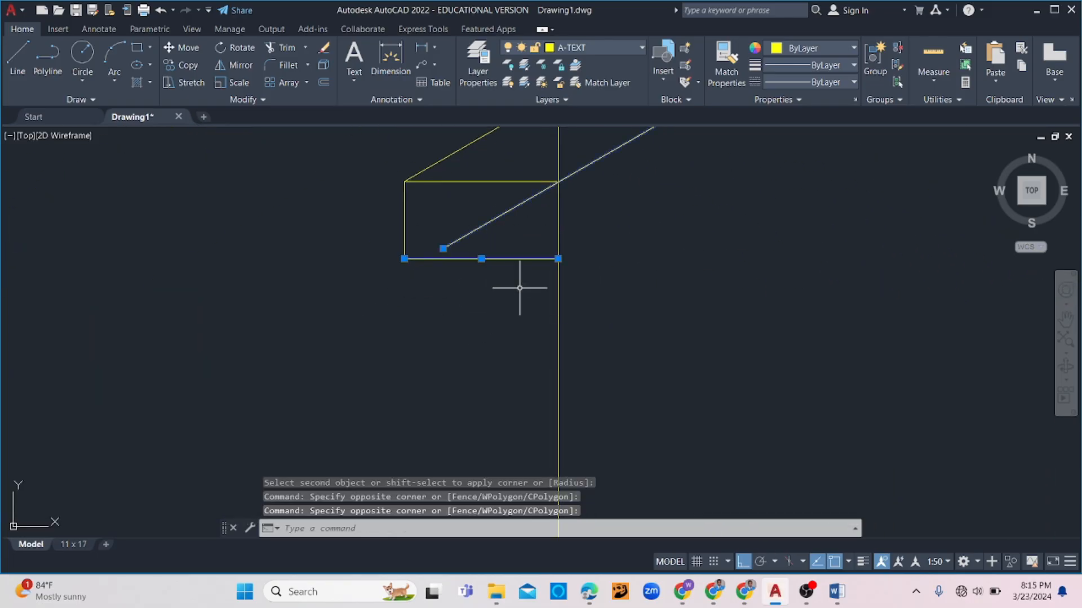
{"action": "type", "text": "ex"}
{"action": "key", "text": "Return"}
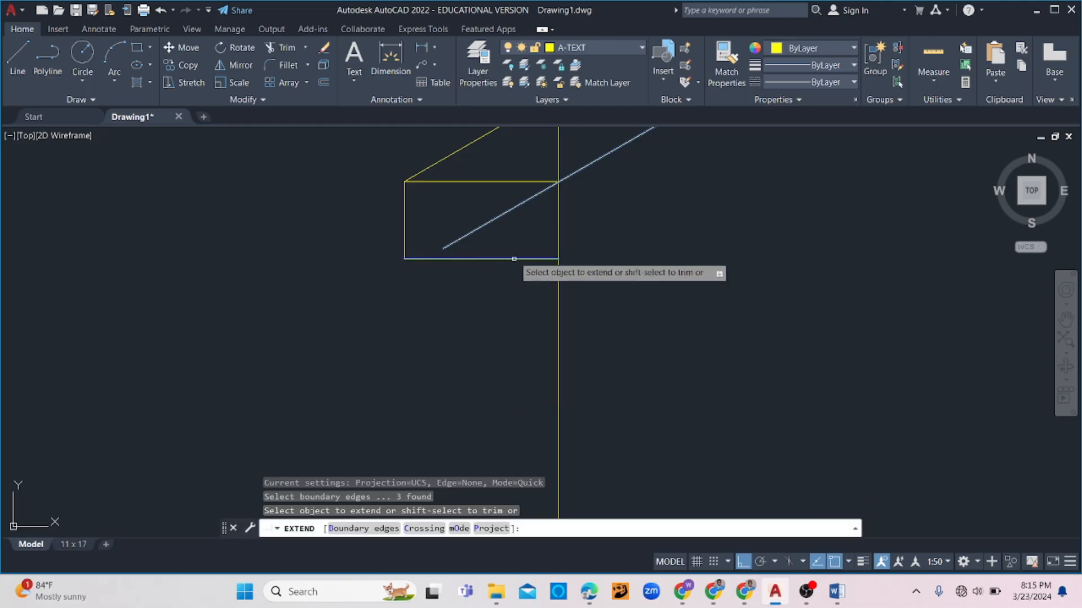
{"action": "left_click", "coordinate": [472, 231]}
- Extend the right inner slope line down to the right eave's lower line
{"action": "scroll", "coordinate": [471, 231], "scroll_direction": "down", "scroll_amount": 3}
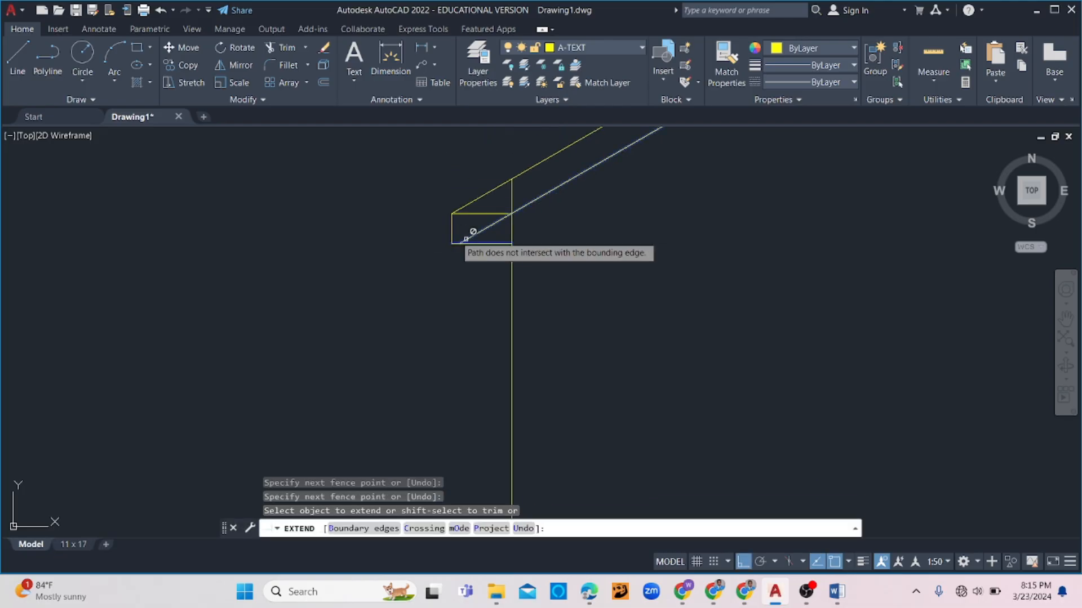
{"action": "scroll", "coordinate": [478, 239], "scroll_direction": "down", "scroll_amount": 4}
{"action": "scroll", "coordinate": [478, 238], "scroll_direction": "down", "scroll_amount": 2}
{"action": "scroll", "coordinate": [910, 247], "scroll_direction": "up", "scroll_amount": 6}
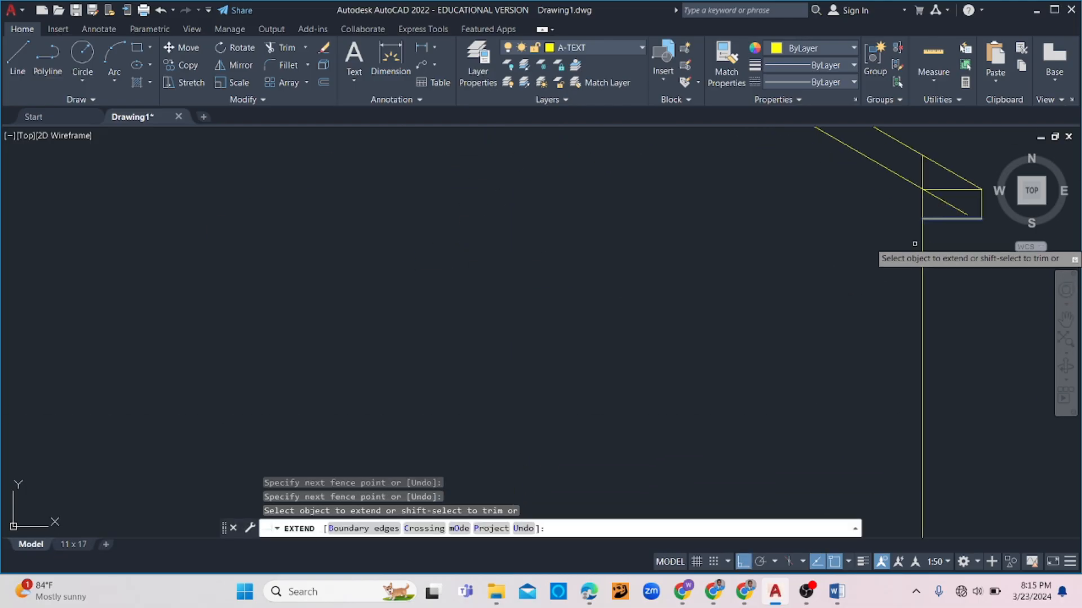
{"action": "left_click_drag", "start_coordinate": [966, 199], "coordinate": [961, 210]}
{"action": "key", "text": "Escape"}
{"action": "key", "text": "Escape"}
- At the right eave, trim the wall line above the inner slope and the eave's upper horizontal line, with the inner slope as cutting edge
{"action": "mouse_move", "coordinate": [930, 242]}
{"action": "middle_mouse_down"}
{"action": "mouse_move", "coordinate": [839, 266]}
{"action": "mouse_move", "coordinate": [828, 290]}
{"action": "middle_mouse_up"}
{"action": "scroll", "coordinate": [844, 264], "scroll_direction": "up", "scroll_amount": 4}
{"action": "left_click", "coordinate": [774, 242]}
{"action": "left_click", "coordinate": [717, 277]}
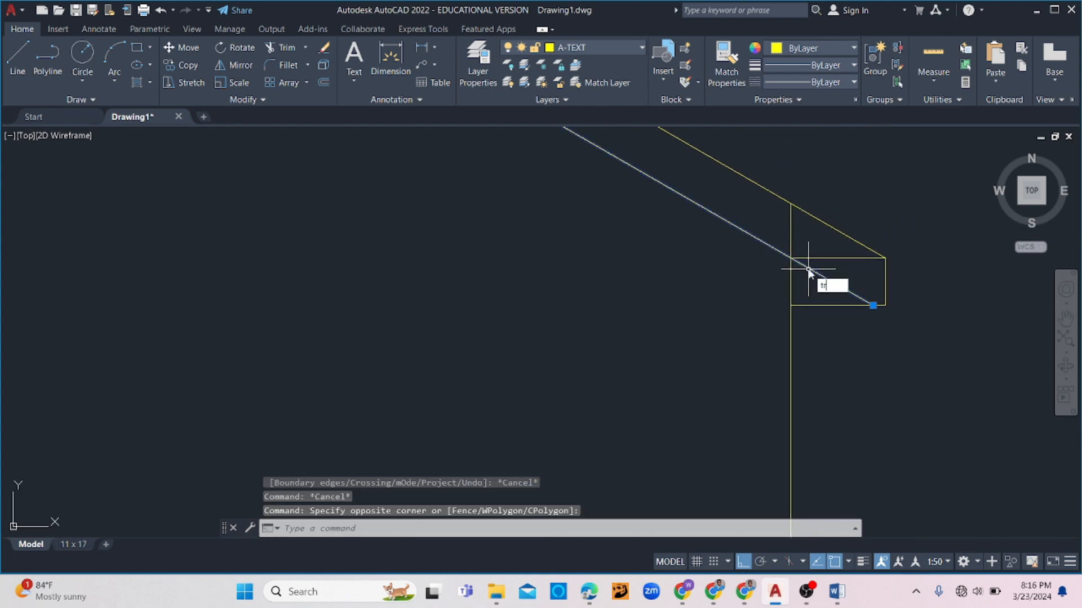
{"action": "key", "text": "Return"}
{"action": "left_click_drag", "start_coordinate": [811, 221], "coordinate": [780, 222]}
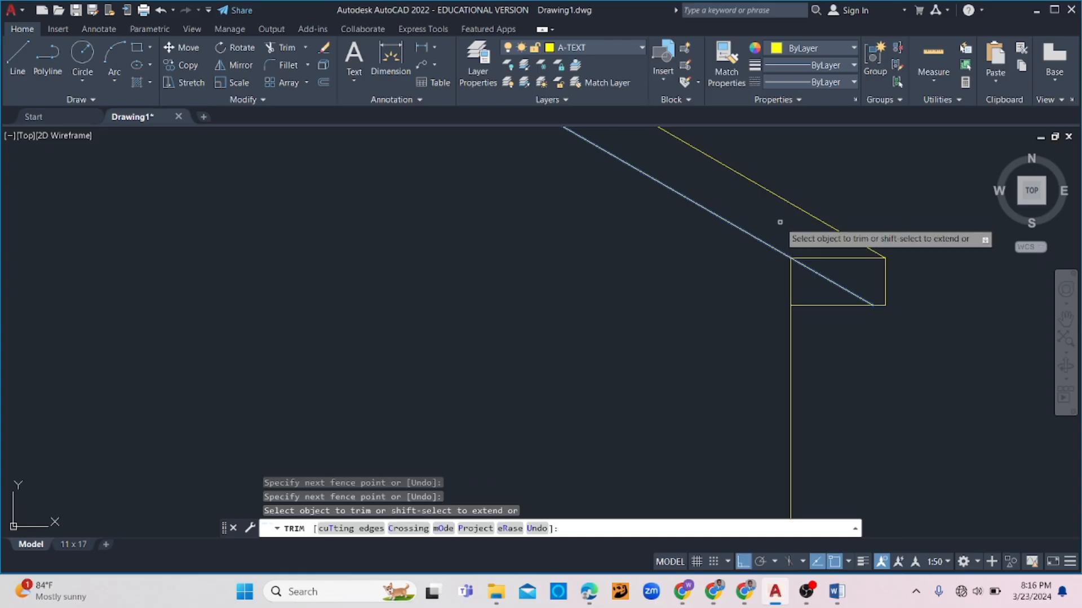
{"action": "left_click_drag", "start_coordinate": [868, 258], "coordinate": [877, 282]}
- Try to trim the left wall line between the two roof slope lines, and undo that trim
{"action": "scroll", "coordinate": [885, 319], "scroll_direction": "down", "scroll_amount": 3}
{"action": "scroll", "coordinate": [884, 318], "scroll_direction": "down", "scroll_amount": 2}
{"action": "scroll", "coordinate": [455, 315], "scroll_direction": "up", "scroll_amount": 8}
{"action": "middle_click_drag", "start_coordinate": [399, 208], "coordinate": [501, 391]}
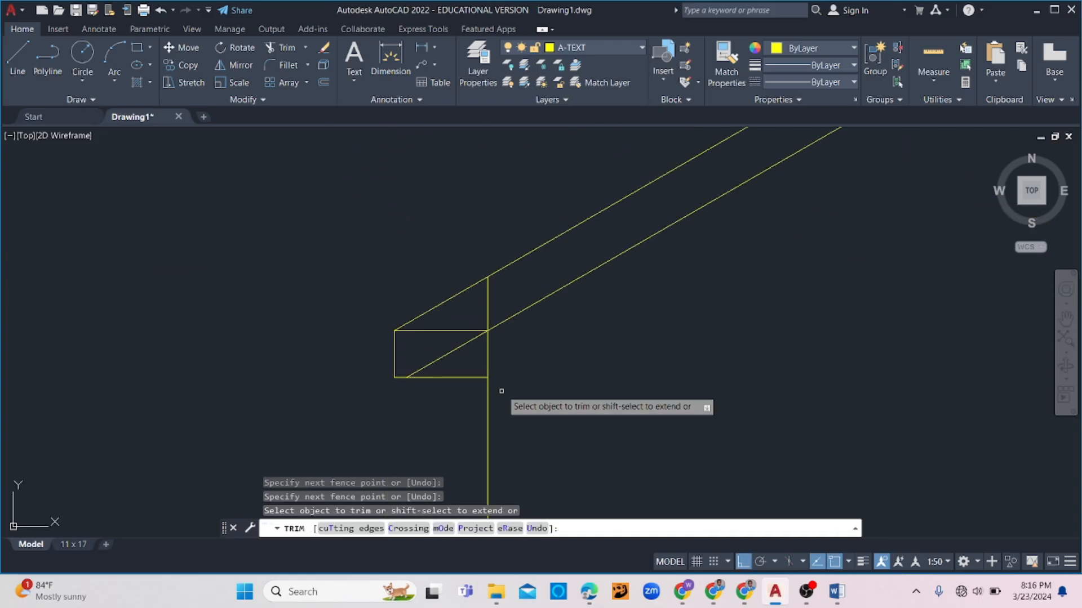
{"action": "mouse_move", "coordinate": [496, 295]}
{"action": "left_mouse_down"}
{"action": "mouse_move", "coordinate": [475, 282]}
{"action": "mouse_move", "coordinate": [471, 297]}
{"action": "left_mouse_up"}
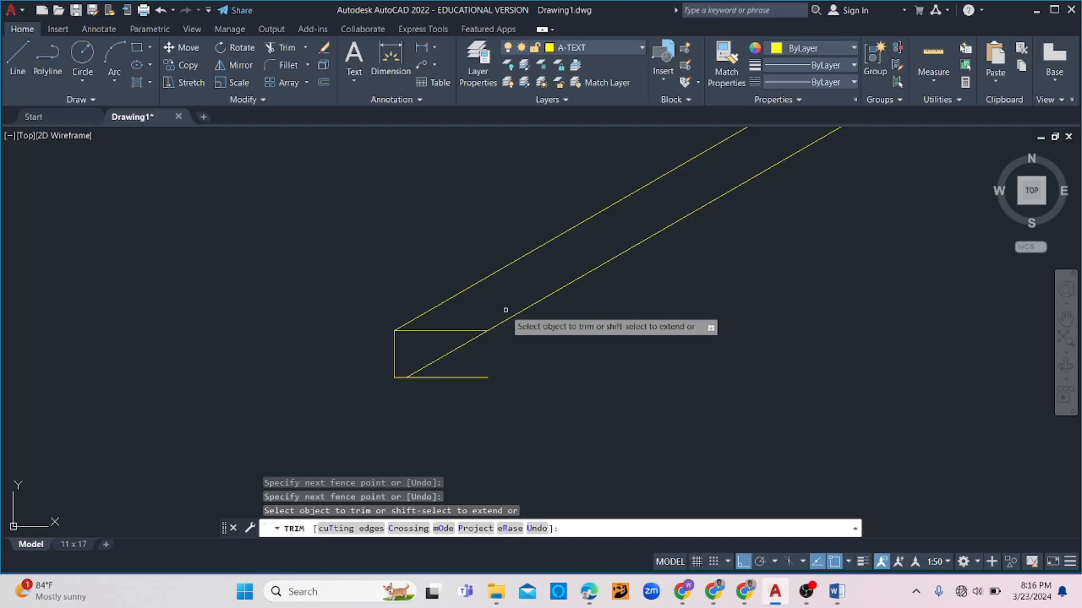
{"action": "key", "text": "ctrl+z"}
{"action": "key", "text": "Escape"}
{"action": "key", "text": "Escape"}
- Trim away the upper horizontal line of the left eave on the side elevation
{"action": "scroll", "coordinate": [540, 309], "scroll_direction": "down", "scroll_amount": 9}
{"action": "scroll", "coordinate": [330, 313], "scroll_direction": "up", "scroll_amount": 2}
{"action": "scroll", "coordinate": [285, 301], "scroll_direction": "up", "scroll_amount": 6}
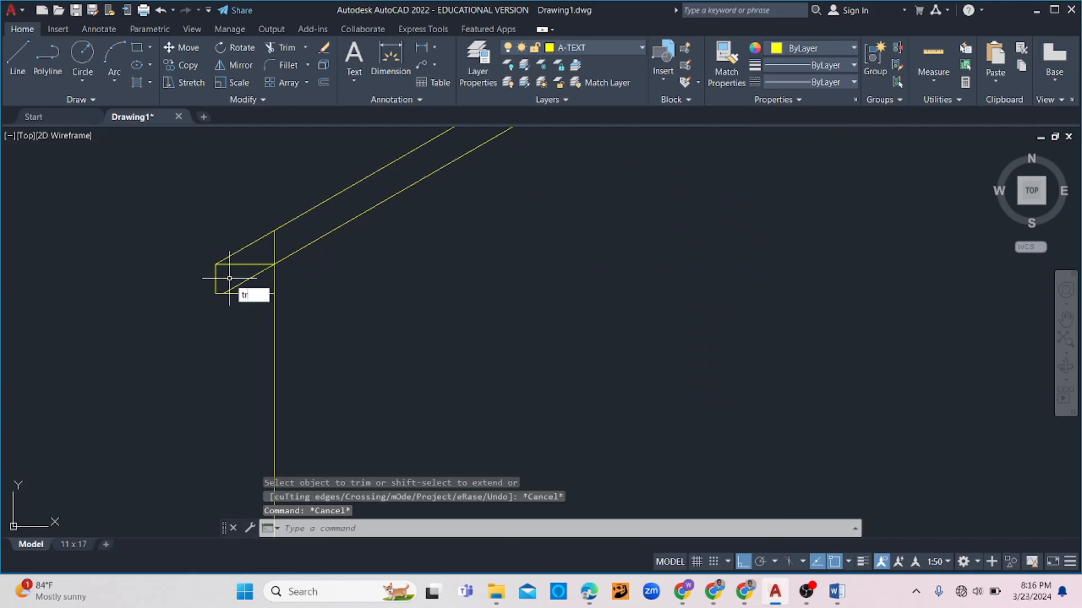
{"action": "key", "text": "Return"}
{"action": "left_click_drag", "start_coordinate": [244, 251], "coordinate": [241, 275]}
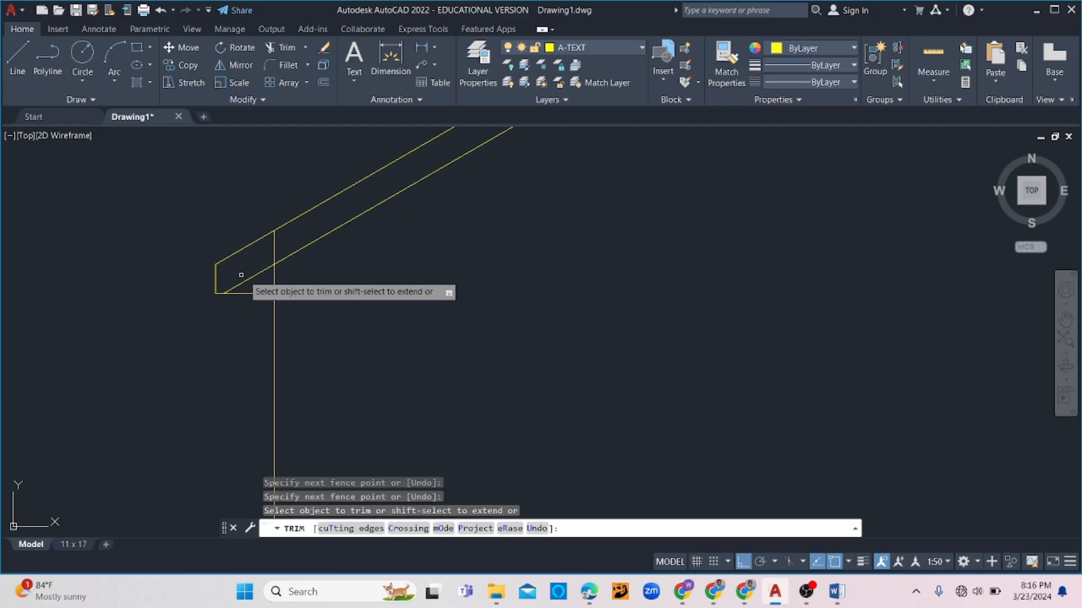
- Trim away the left wall line between the two roof slope lines on the side elevation
{"action": "mouse_move", "coordinate": [280, 238]}
{"action": "left_mouse_down"}
{"action": "mouse_move", "coordinate": [261, 248]}
{"action": "mouse_move", "coordinate": [304, 271]}
{"action": "left_mouse_up"}
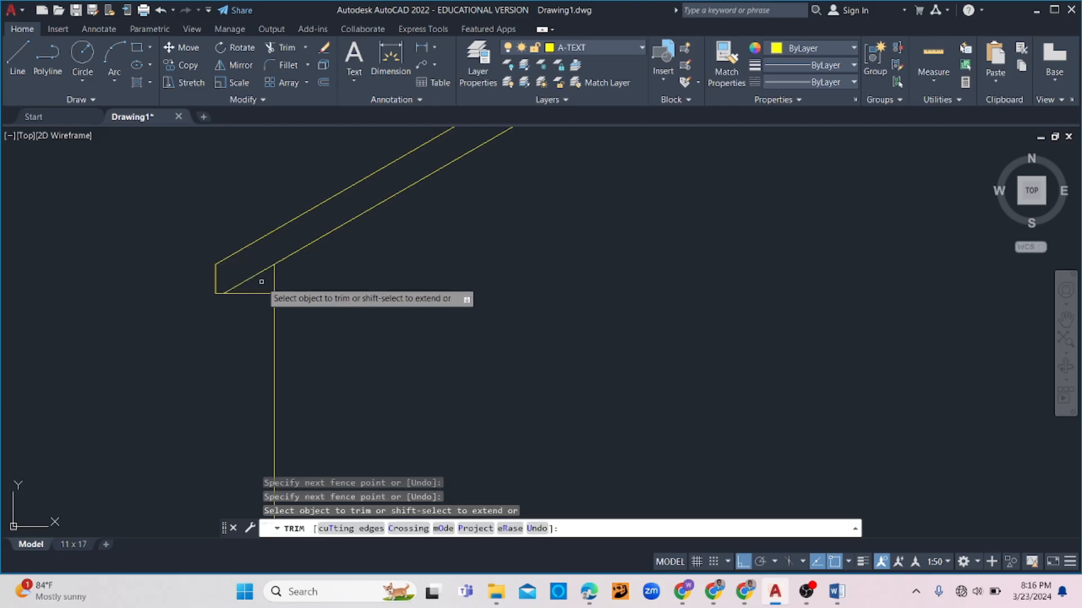
{"action": "key", "text": "Escape"}
{"action": "scroll", "coordinate": [316, 305], "scroll_direction": "down", "scroll_amount": 5}
{"action": "scroll", "coordinate": [394, 237], "scroll_direction": "up", "scroll_amount": 2}
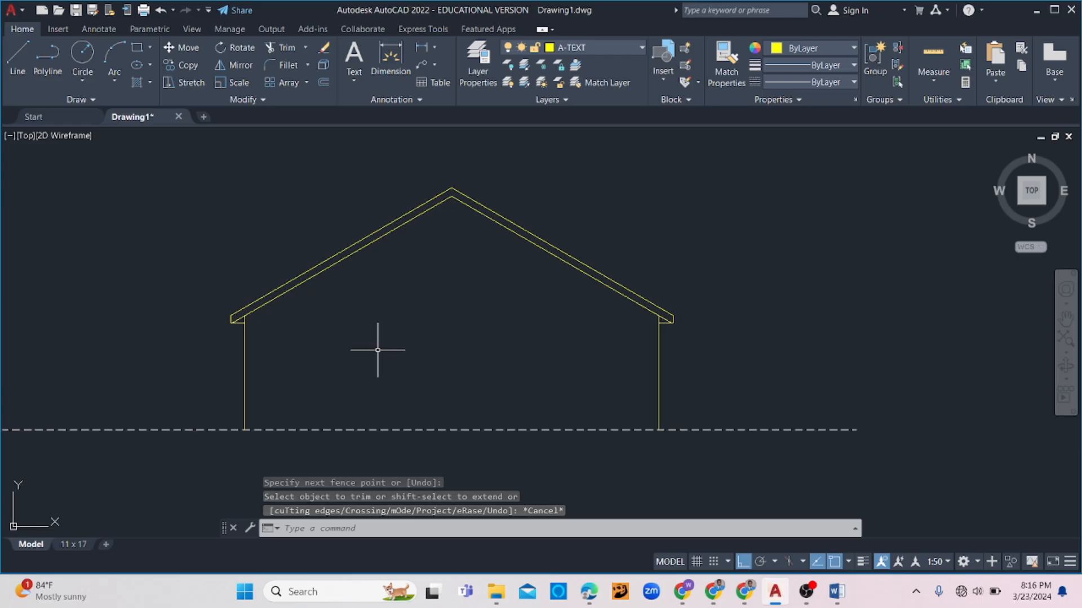
- Draw a horizontal ridge line from the side elevation's roof apex across to beyond the front elevation's far end
{"action": "scroll", "coordinate": [464, 294], "scroll_direction": "down", "scroll_amount": 4}
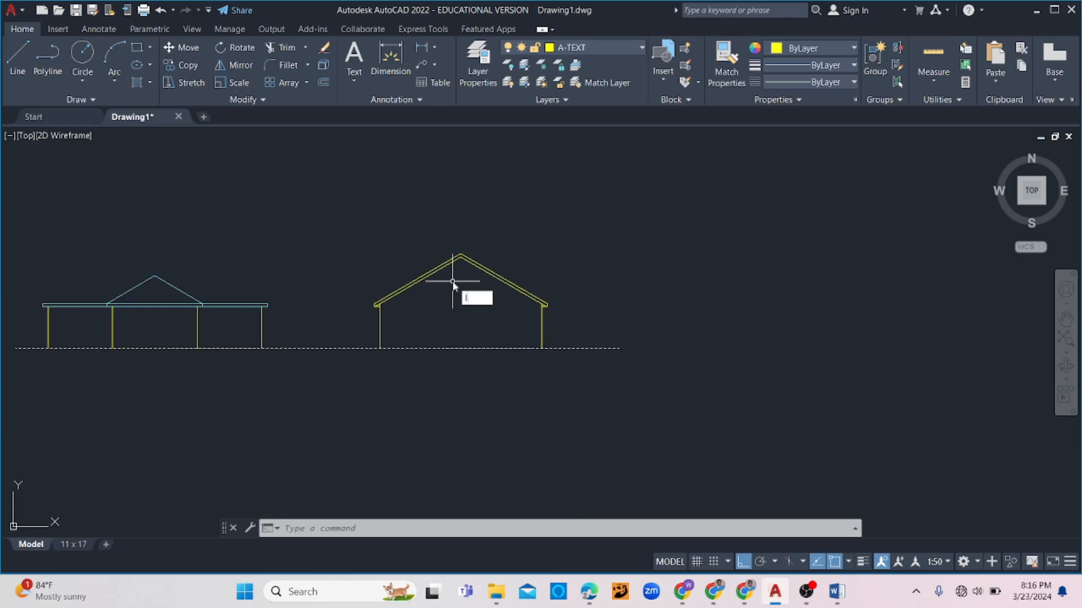
{"action": "key", "text": "Return"}
{"action": "scroll", "coordinate": [451, 285], "scroll_direction": "up", "scroll_amount": 4}
{"action": "left_click", "coordinate": [453, 285]}
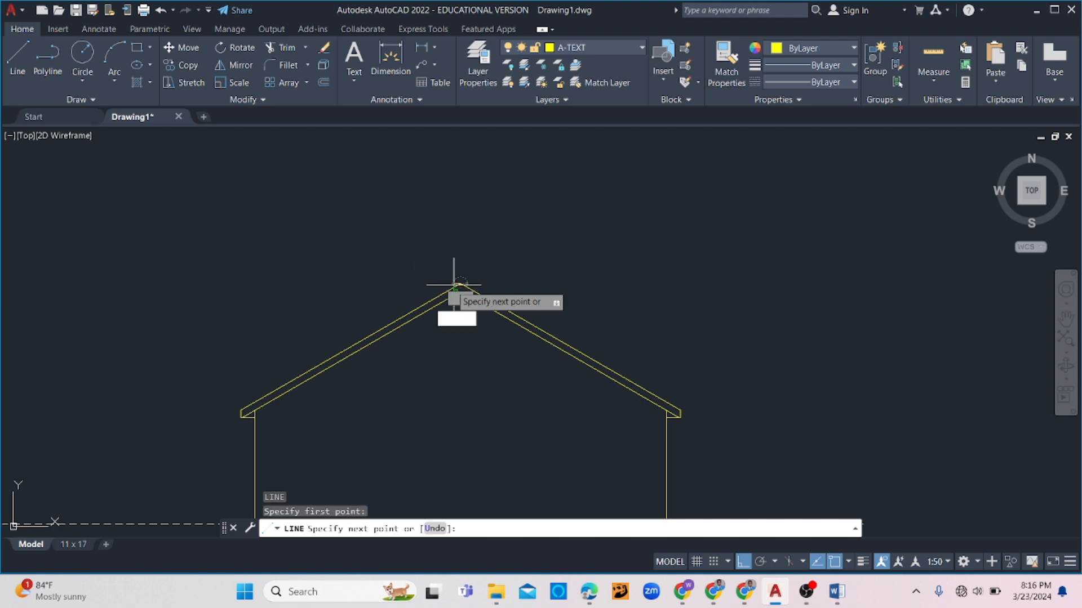
{"action": "scroll", "coordinate": [454, 284], "scroll_direction": "down", "scroll_amount": 5}
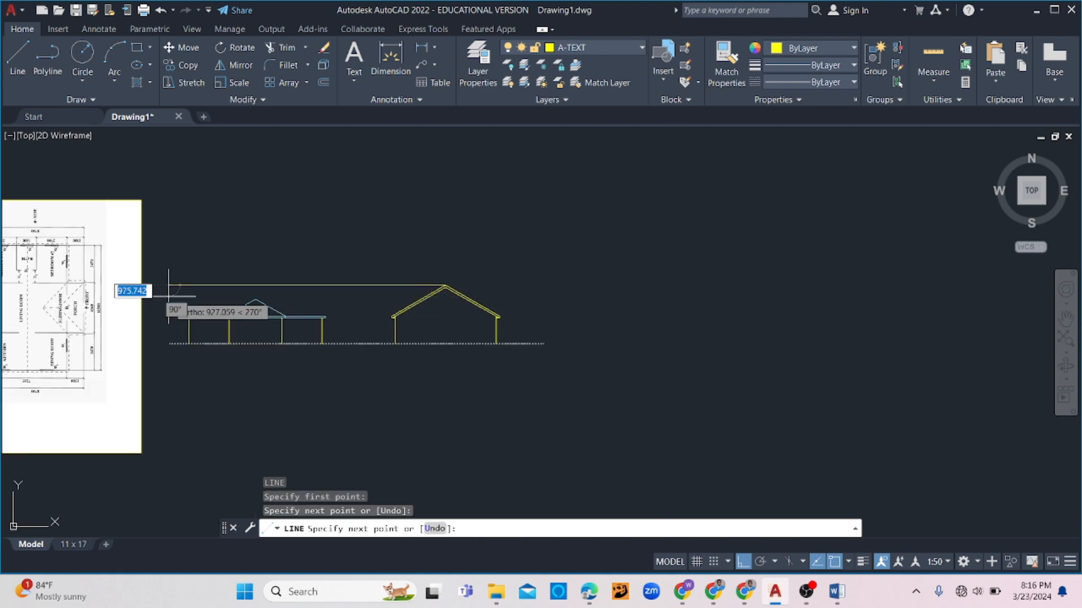
{"action": "key", "text": "Escape"}
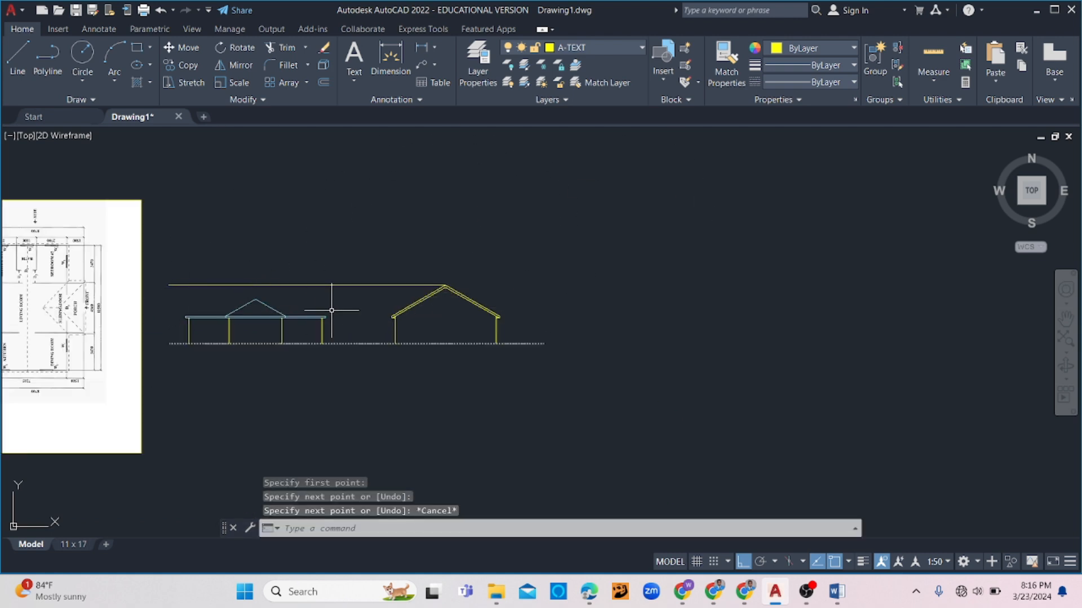
- Draw a vertical line from the right end of the front elevation's fascia up to the ridge line
{"action": "key", "text": "Return"}
{"action": "scroll", "coordinate": [510, 314], "scroll_direction": "up", "scroll_amount": 5}
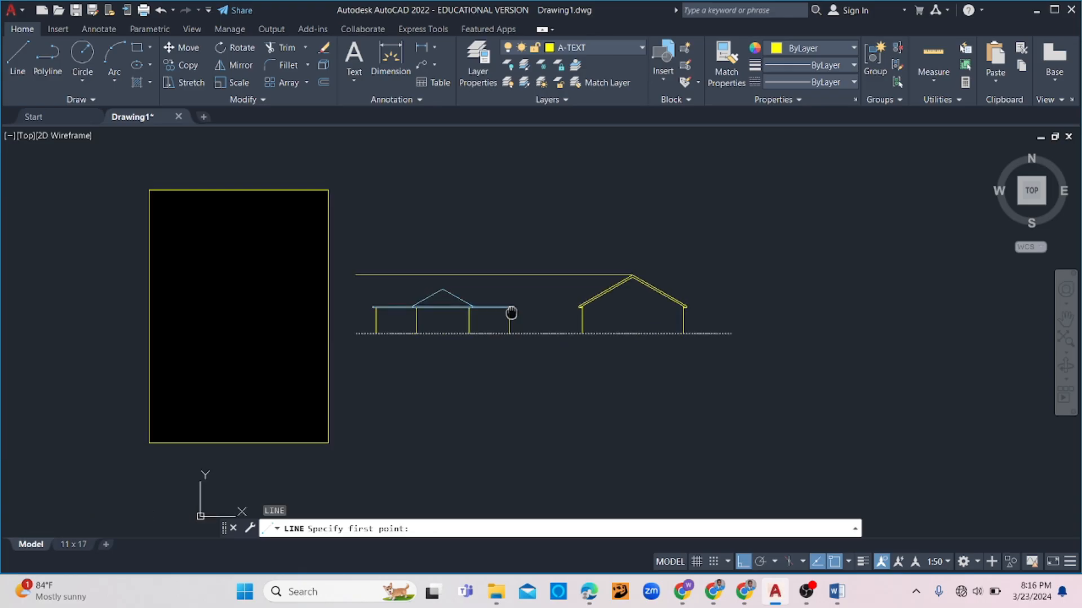
{"action": "left_click", "coordinate": [536, 298]}
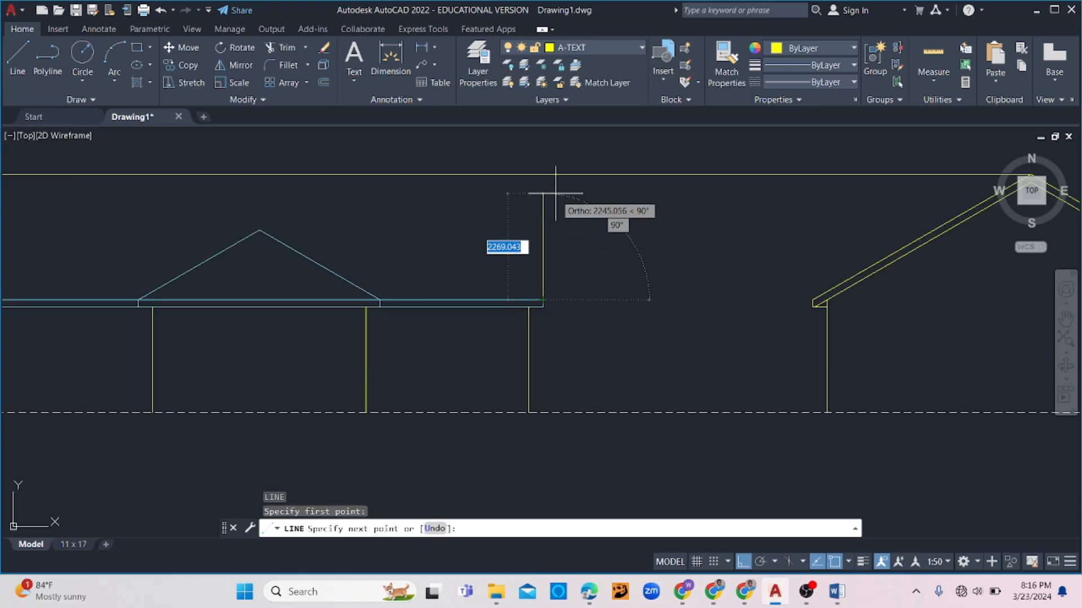
{"action": "left_click", "coordinate": [542, 175]}
{"action": "key", "text": "Escape"}
- Copy the vertical roof edge line from the right end to the left end of the front elevation's fascia
{"action": "left_click", "coordinate": [567, 199]}
{"action": "left_click", "coordinate": [521, 265]}
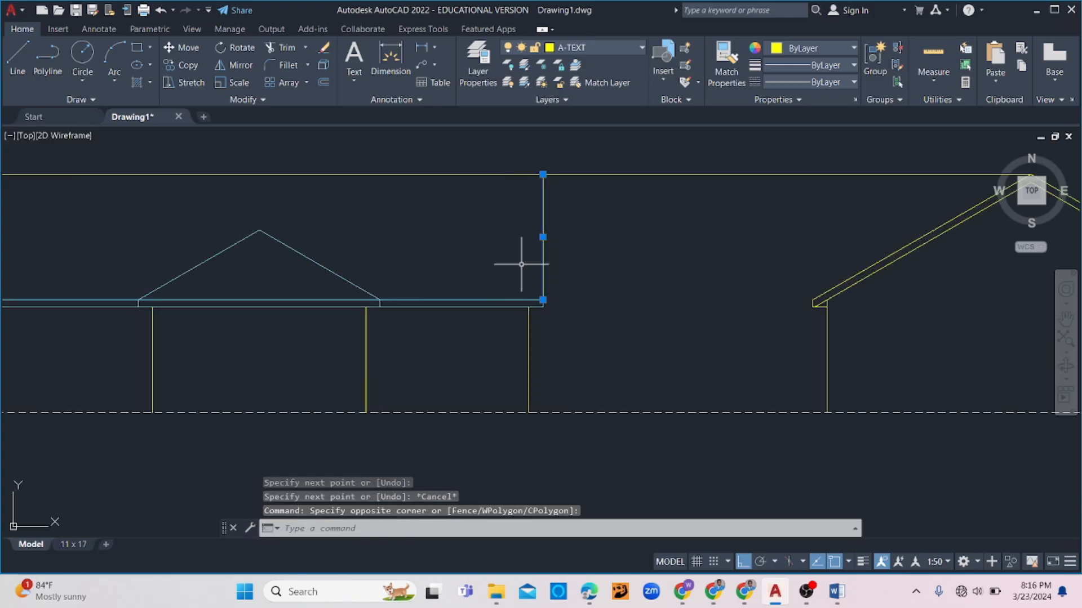
{"action": "left_click", "coordinate": [182, 65]}
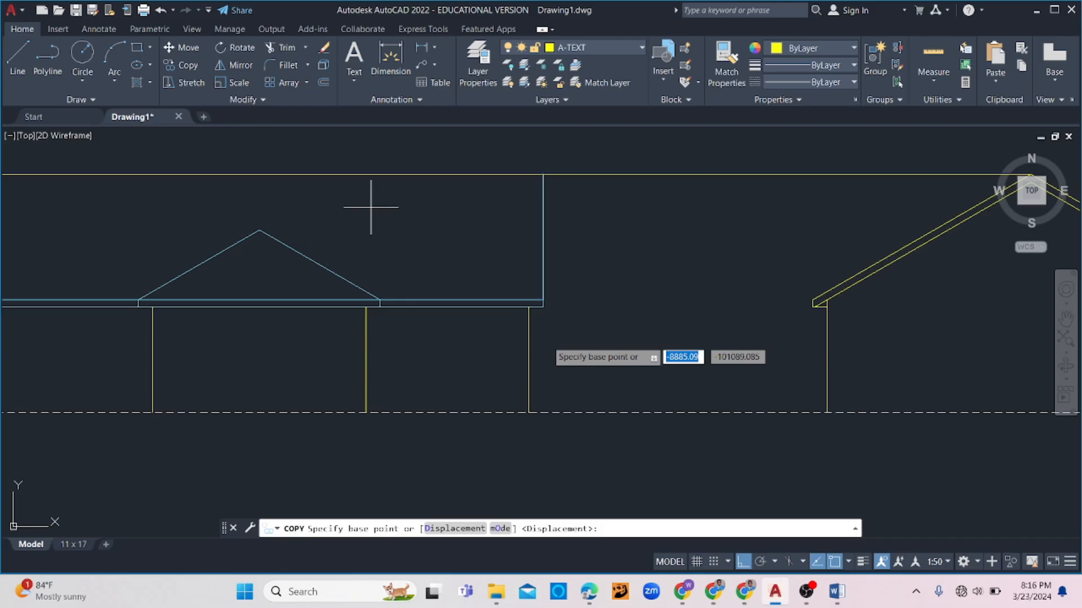
{"action": "left_click", "coordinate": [542, 300]}
{"action": "scroll", "coordinate": [424, 296], "scroll_direction": "down", "scroll_amount": 4}
{"action": "scroll", "coordinate": [272, 279], "scroll_direction": "up", "scroll_amount": 5}
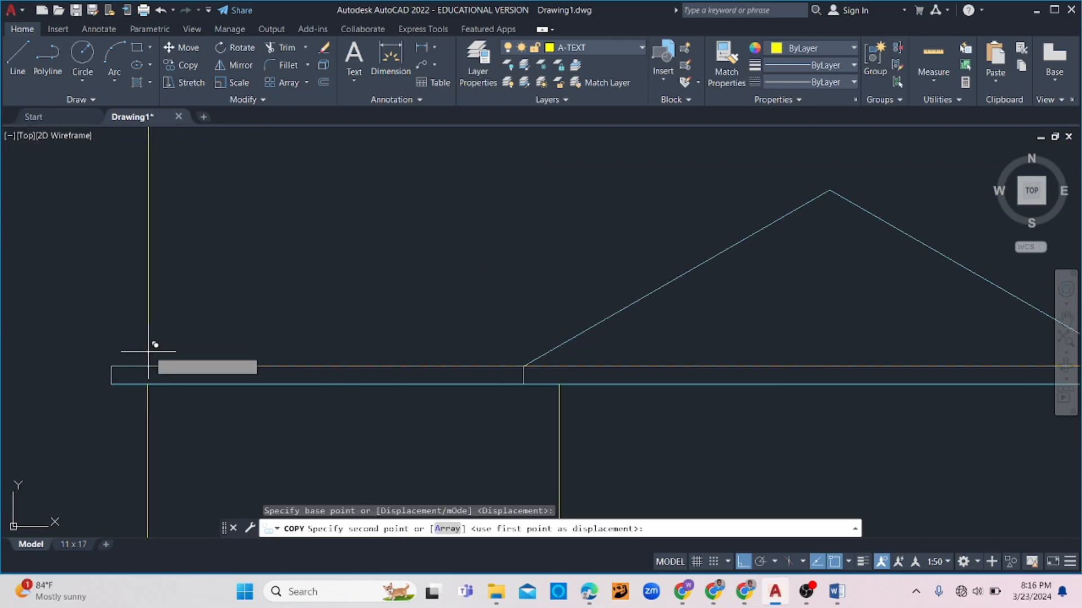
{"action": "left_click", "coordinate": [111, 366]}
{"action": "key", "text": "Escape"}
{"action": "key", "text": "Escape"}
{"action": "scroll", "coordinate": [271, 349], "scroll_direction": "down", "scroll_amount": 5}
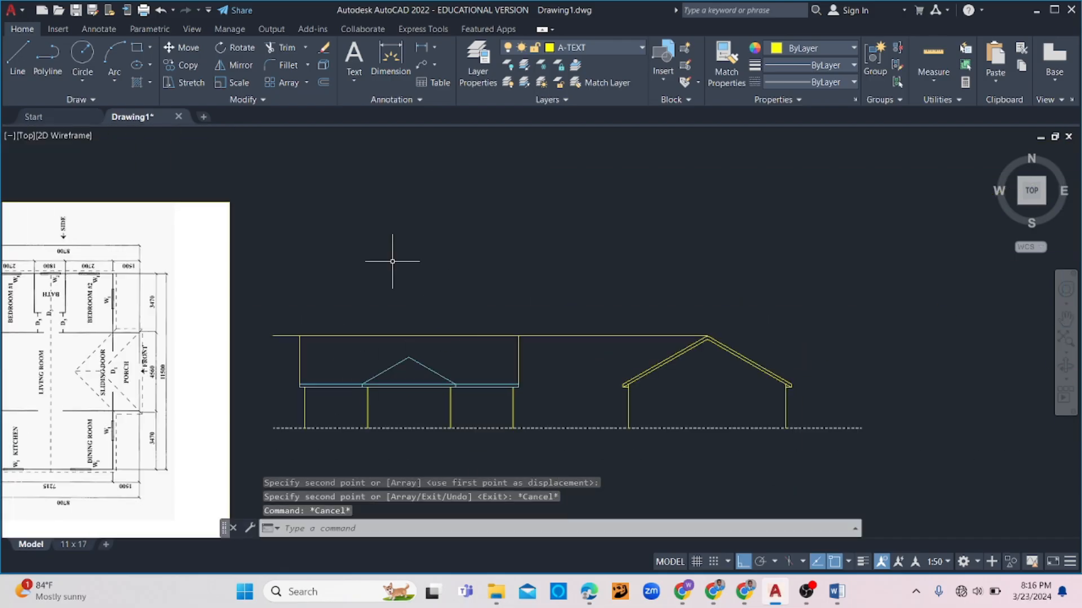
- Fillet the ridge line with both vertical roof edges to form square upper corners on the front elevation's roof
{"action": "left_click", "coordinate": [275, 66]}
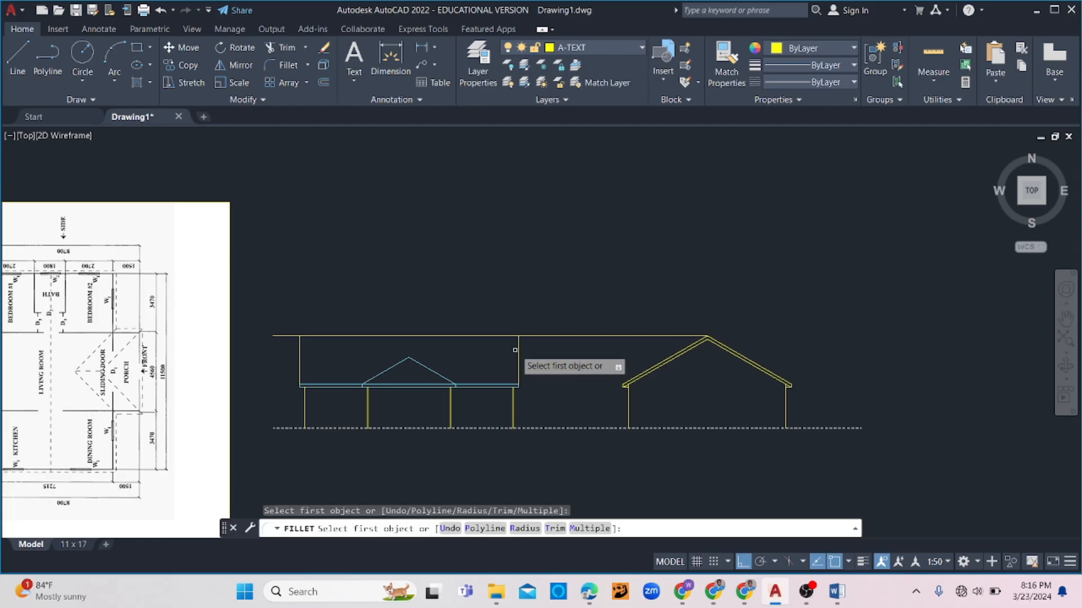
{"action": "left_click", "coordinate": [517, 348]}
{"action": "left_click", "coordinate": [501, 337]}
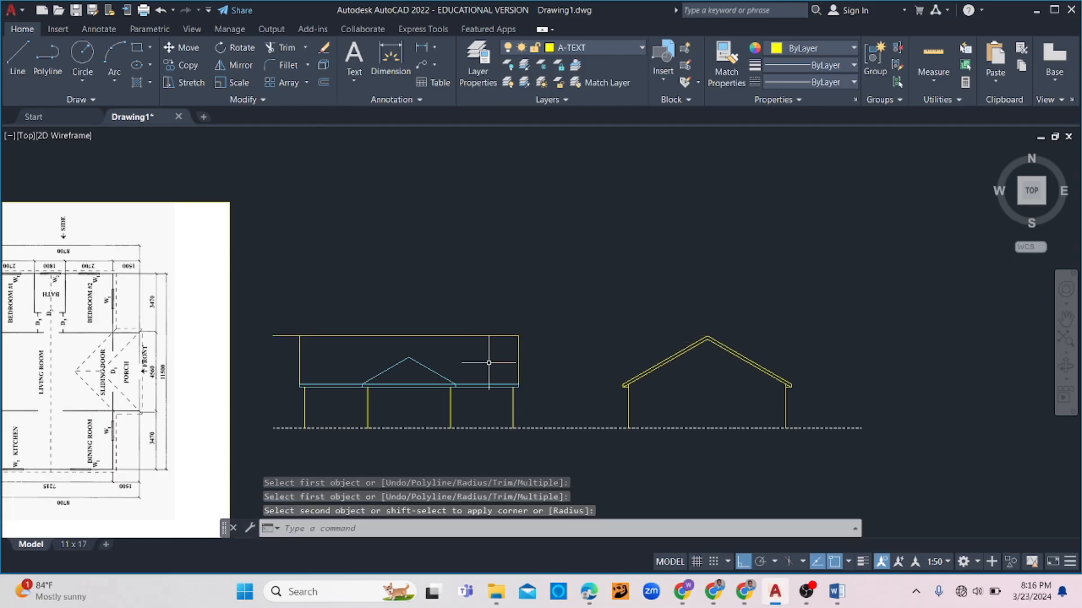
{"action": "key", "text": "Return"}
{"action": "left_click", "coordinate": [316, 336]}
{"action": "left_click", "coordinate": [299, 349]}
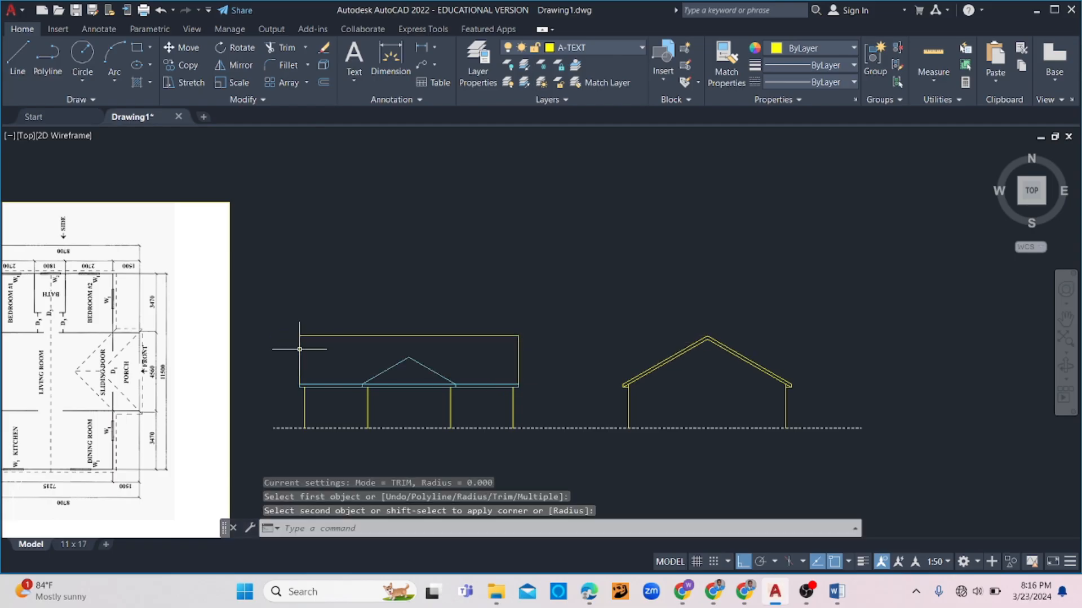
{"action": "key", "text": "Escape"}
- Assign the front elevation's new roof outline and the side elevation's roof lines to the A-ROOF layer
{"action": "left_click", "coordinate": [560, 314]}
{"action": "left_click", "coordinate": [334, 341]}
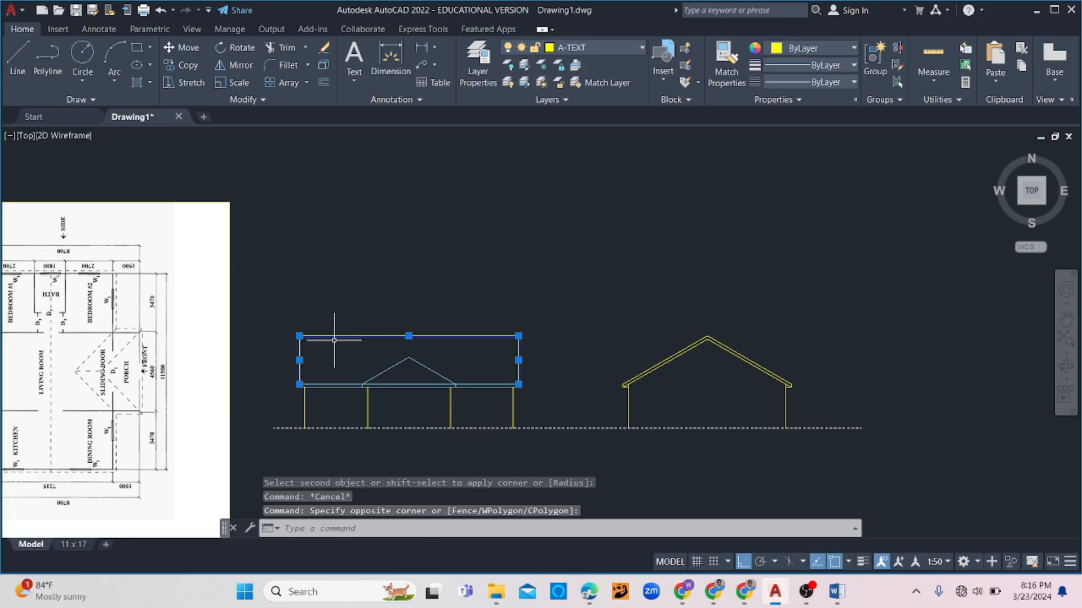
{"action": "left_click", "coordinate": [790, 325]}
{"action": "left_click", "coordinate": [628, 369]}
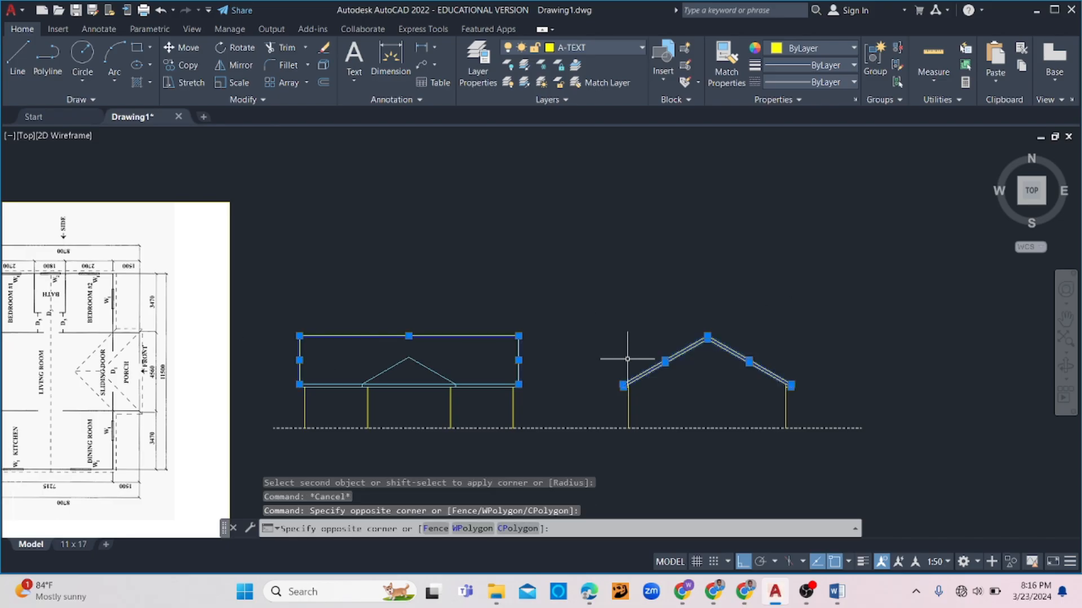
{"action": "left_click", "coordinate": [580, 55]}
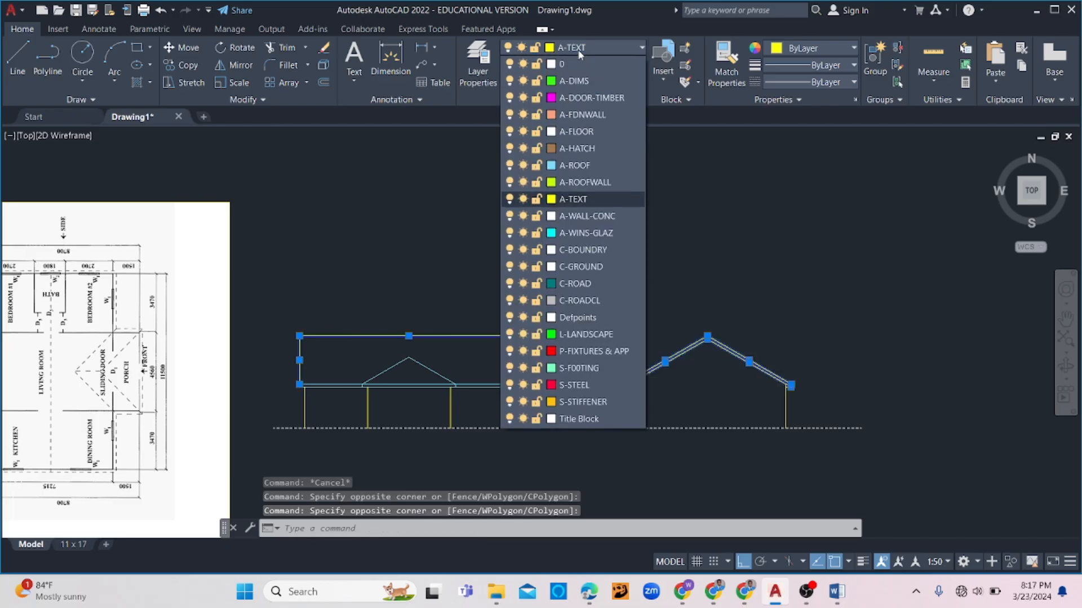
{"action": "left_click", "coordinate": [574, 182]}
{"action": "key", "text": "Escape"}
{"action": "key", "text": "Escape"}
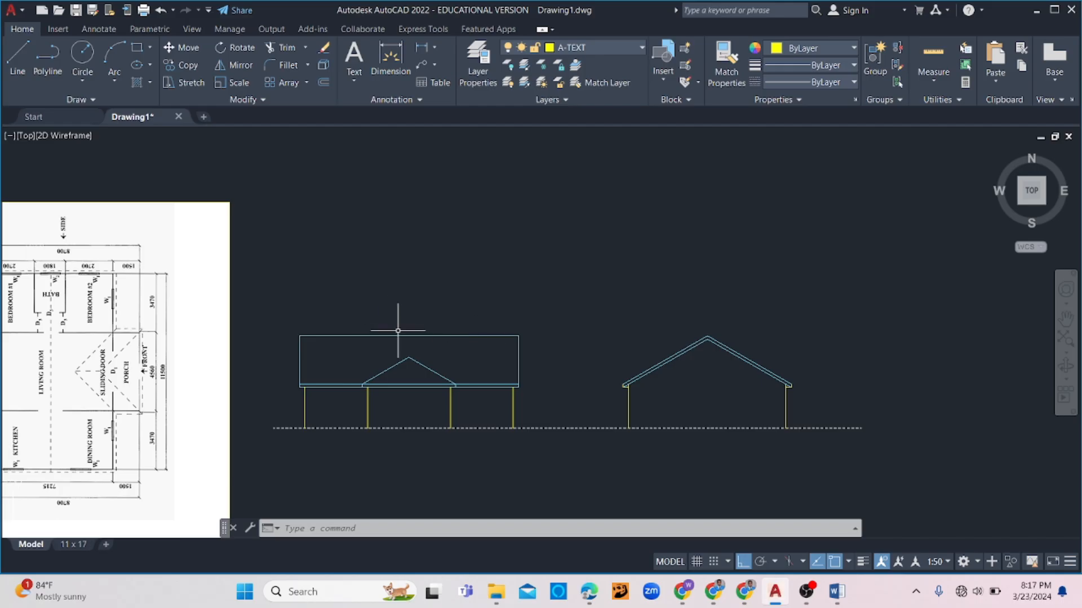
- Hatch the front elevation's main roof around the porch gable with the AR-RSHKE pattern at scale 1
{"action": "left_click", "coordinate": [148, 84]}
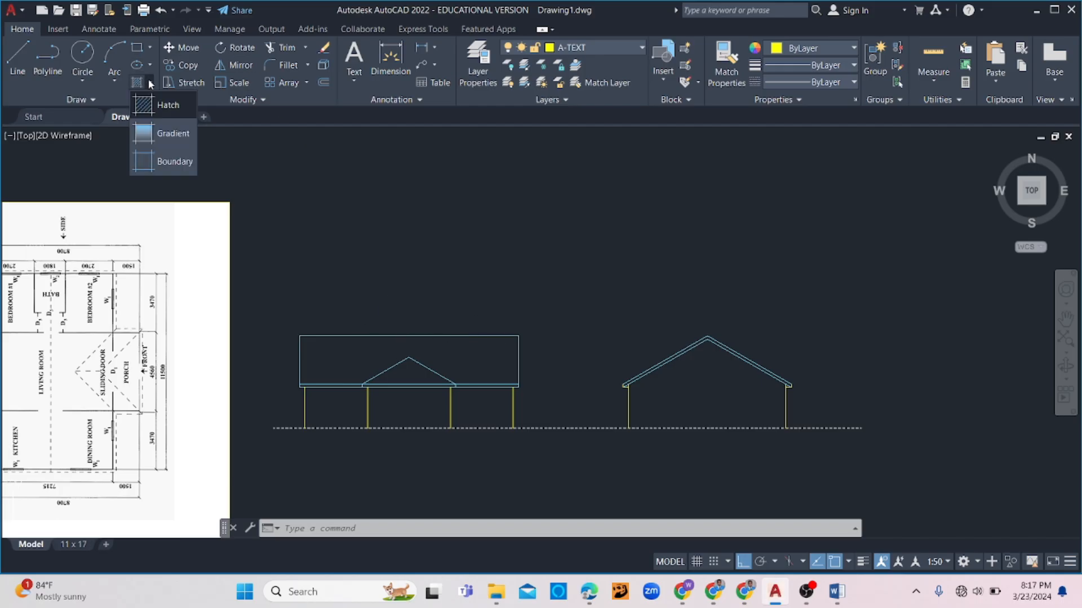
{"action": "left_click", "coordinate": [163, 114]}
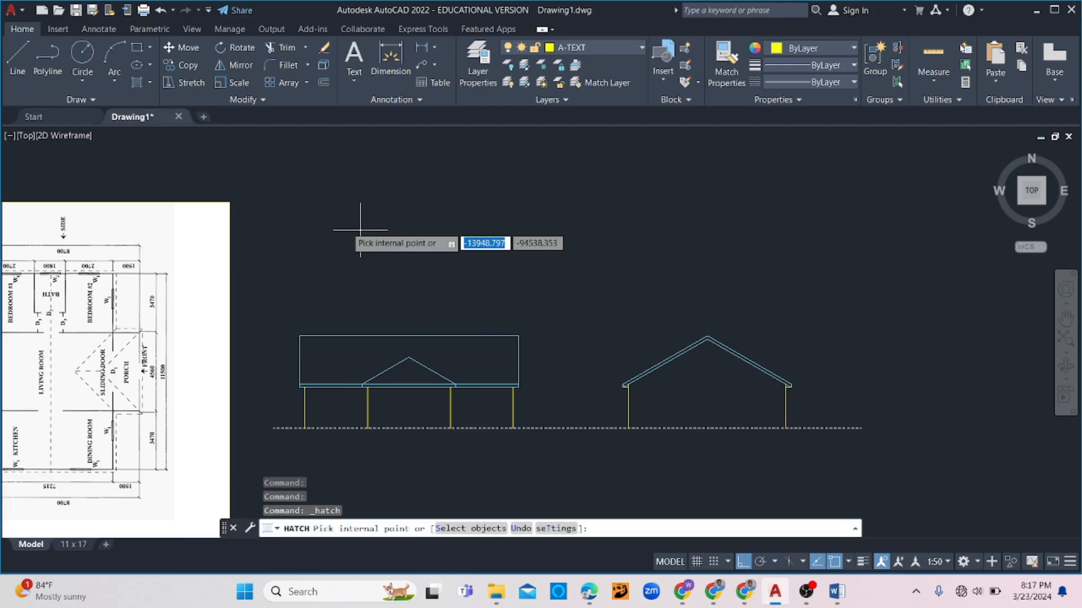
{"action": "left_click", "coordinate": [322, 86]}
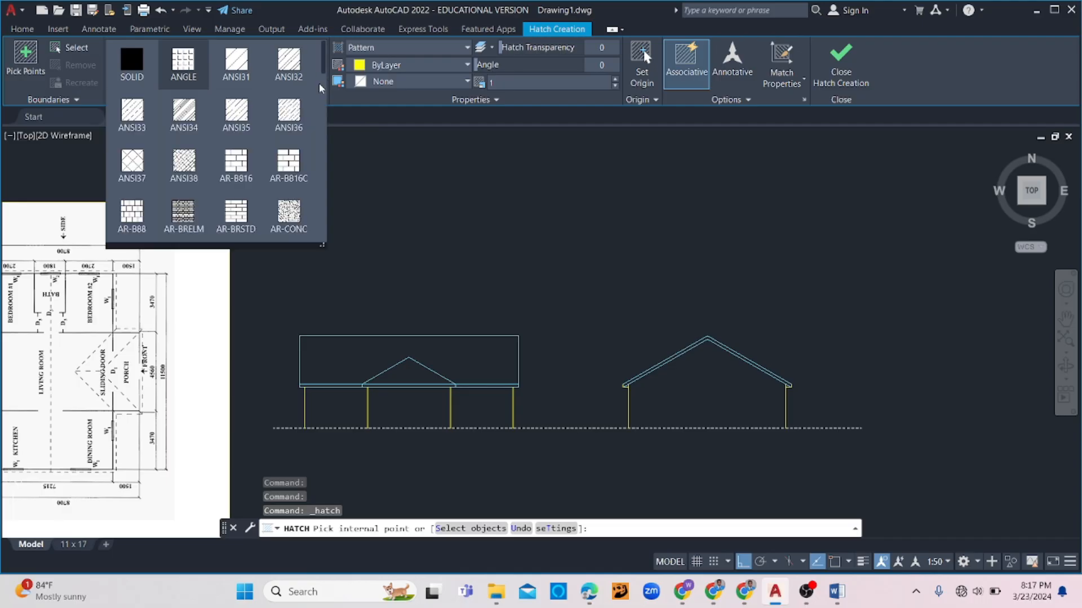
{"action": "scroll", "coordinate": [262, 172], "scroll_direction": "down", "scroll_amount": 3}
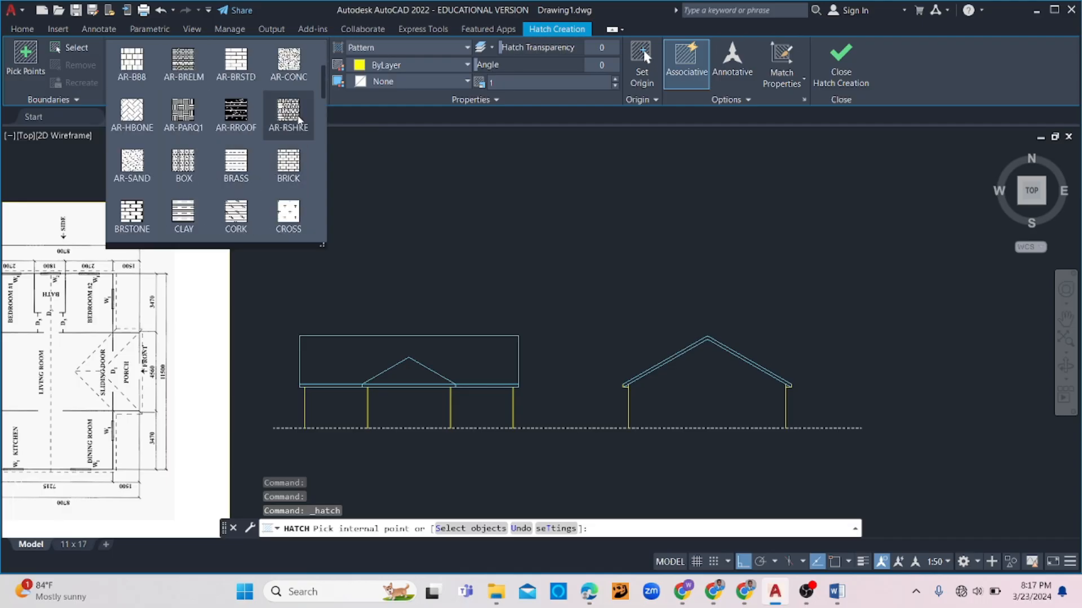
{"action": "left_click", "coordinate": [289, 111]}
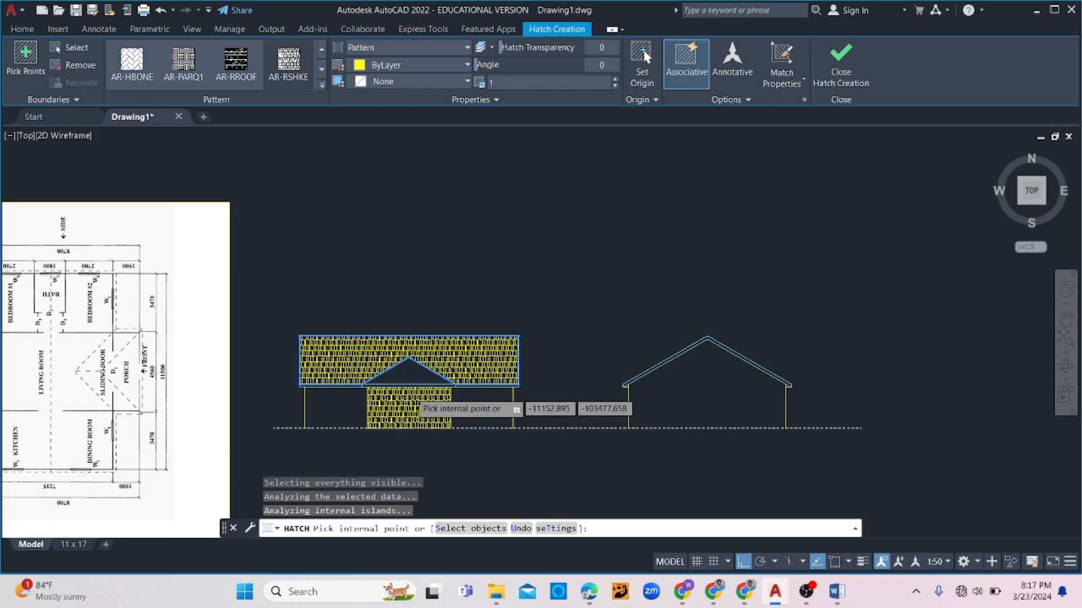
{"action": "key", "text": "Escape"}
{"action": "key", "text": "Escape"}
{"action": "key", "text": "Return"}
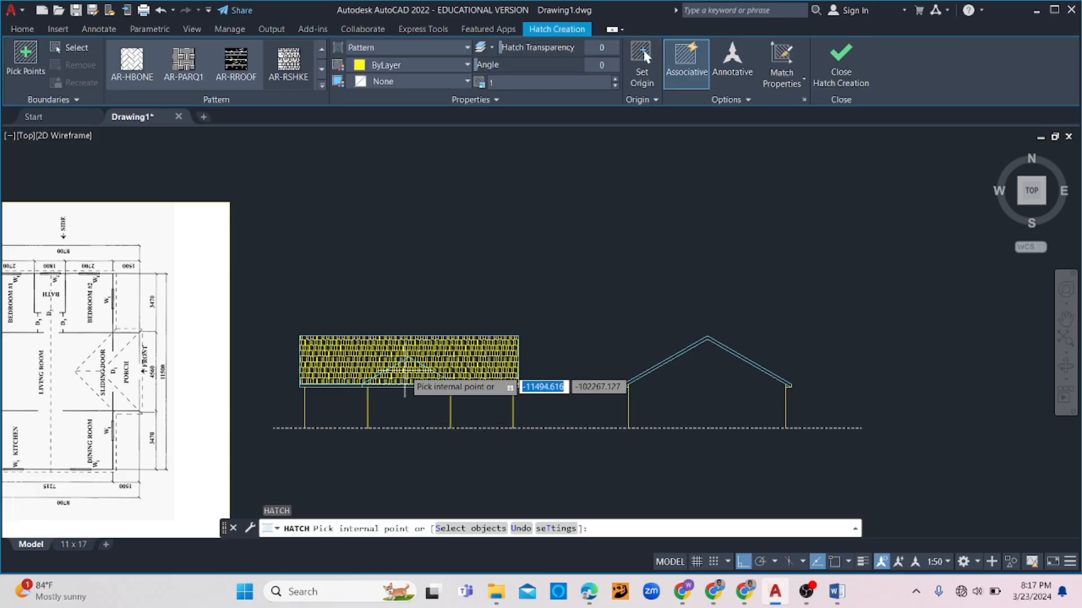
{"action": "key", "text": "Escape"}
- Try to offset the porch gable's left slope 100 outward, and undo that offset
{"action": "scroll", "coordinate": [416, 373], "scroll_direction": "up", "scroll_amount": 5}
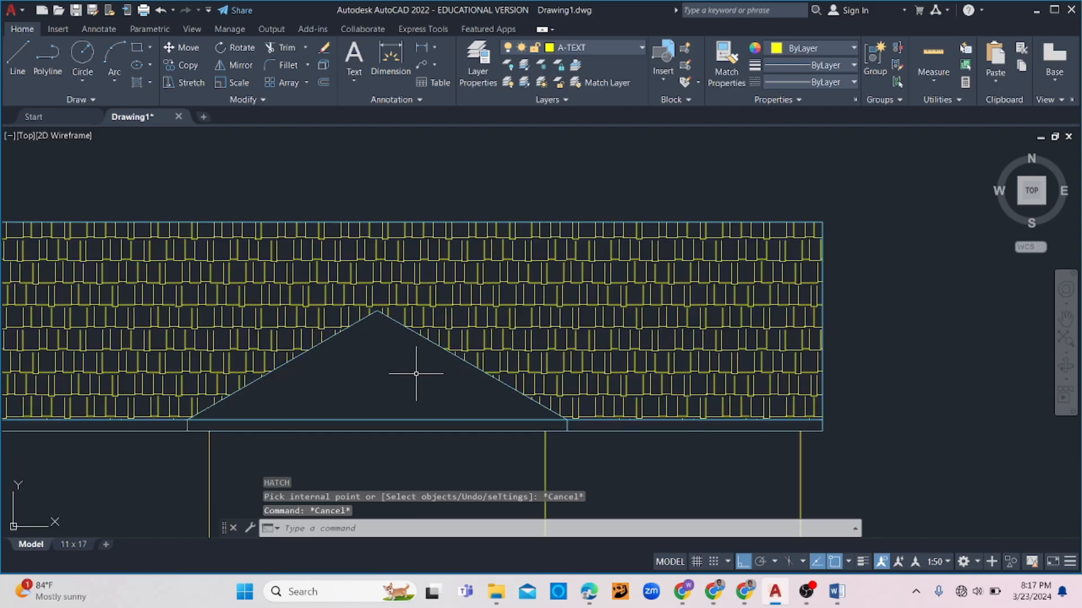
{"action": "type", "text": "o"}
{"action": "key", "text": "Return"}
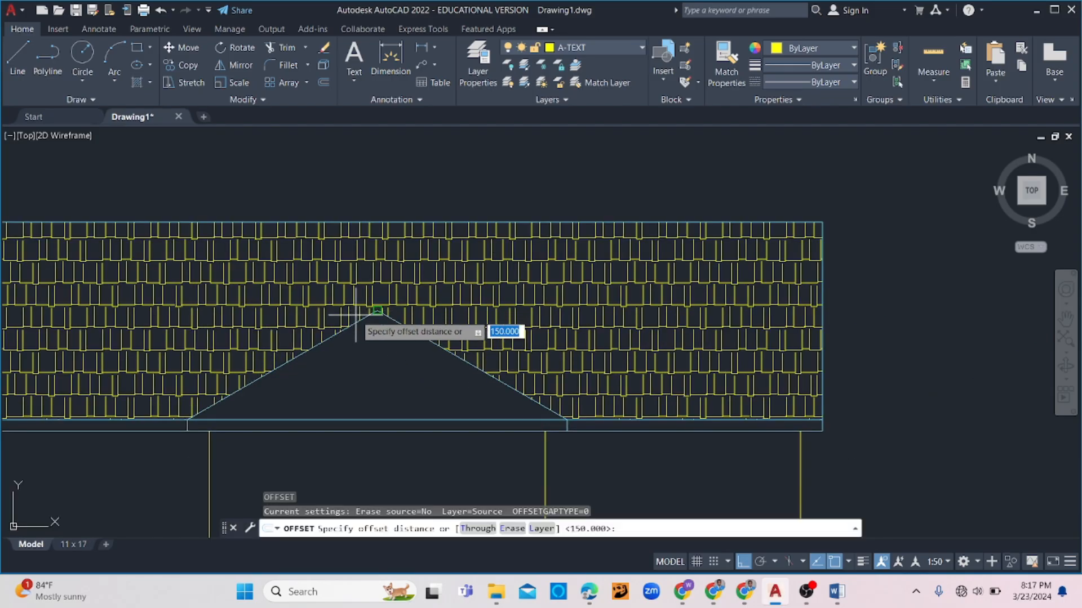
{"action": "type", "text": "10"}
{"action": "scroll", "coordinate": [355, 319], "scroll_direction": "down", "scroll_amount": 4}
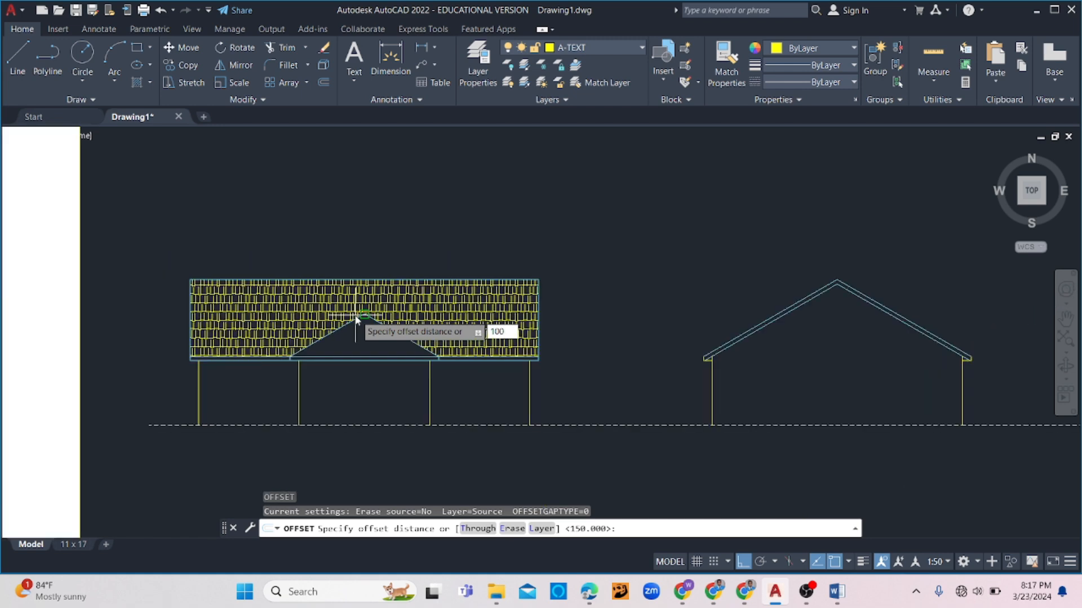
{"action": "key", "text": "Return"}
{"action": "scroll", "coordinate": [389, 323], "scroll_direction": "down", "scroll_amount": 4}
{"action": "scroll", "coordinate": [377, 332], "scroll_direction": "up", "scroll_amount": 6}
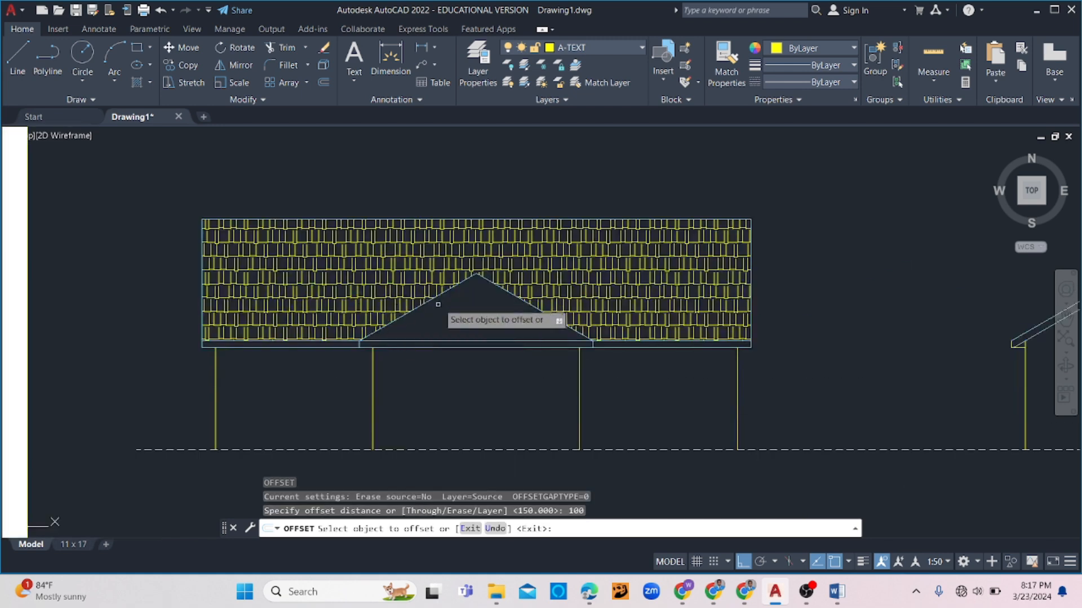
{"action": "left_click", "coordinate": [440, 297]}
{"action": "left_click", "coordinate": [437, 283]}
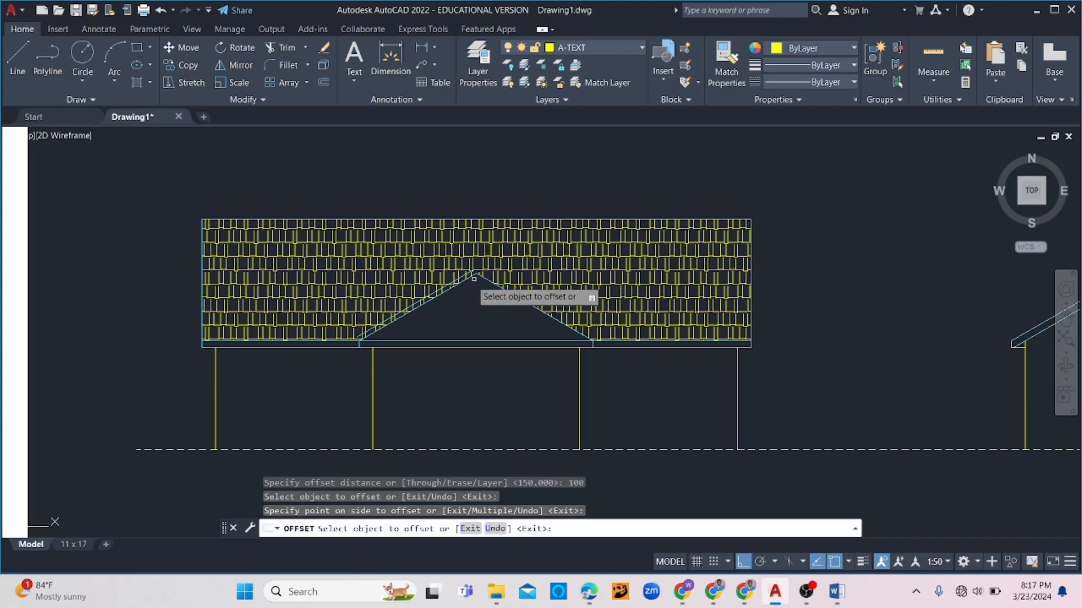
{"action": "scroll", "coordinate": [452, 282], "scroll_direction": "up", "scroll_amount": 4}
{"action": "key", "text": "ctrl+z"}
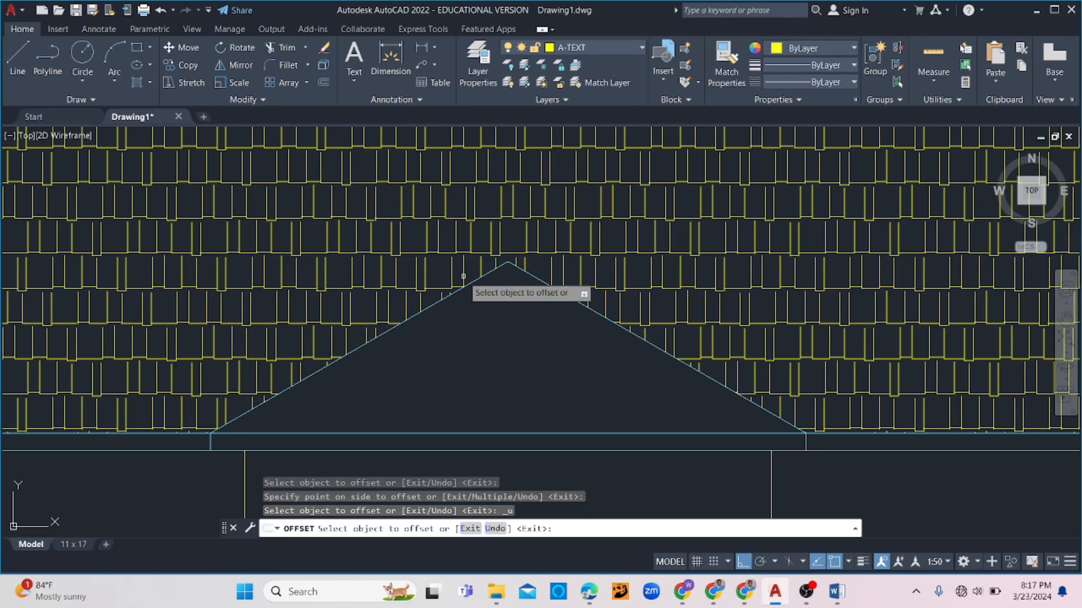
- Try offsetting both porch gable slopes 100 inward, and delete the two offset lines
{"action": "scroll", "coordinate": [469, 277], "scroll_direction": "up", "scroll_amount": 2}
{"action": "left_click", "coordinate": [482, 280]}
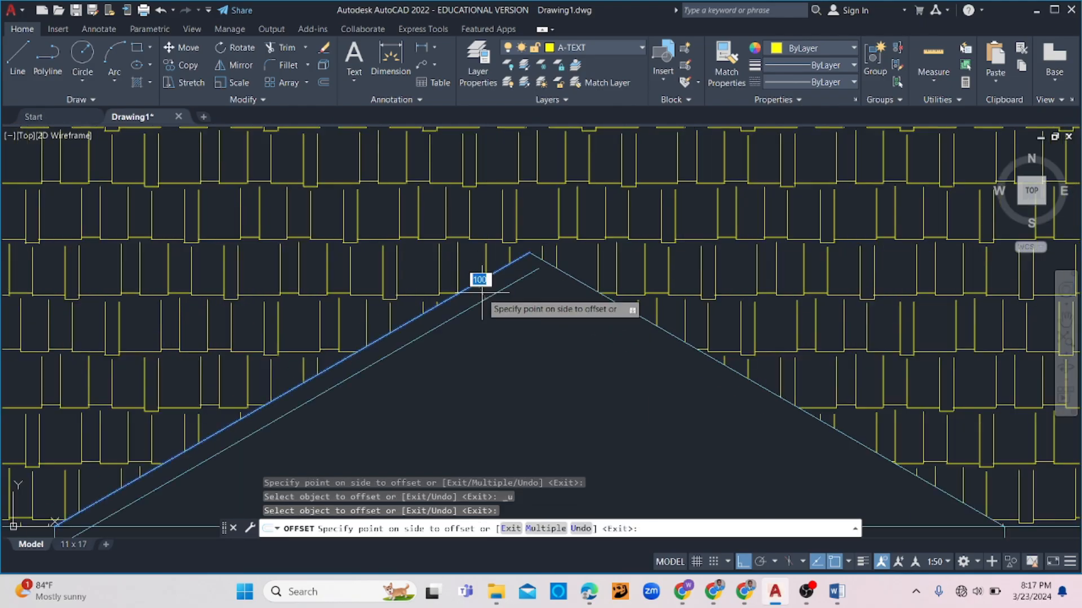
{"action": "left_click", "coordinate": [535, 270]}
{"action": "left_click", "coordinate": [555, 268]}
{"action": "left_click", "coordinate": [541, 277]}
{"action": "scroll", "coordinate": [541, 272], "scroll_direction": "down", "scroll_amount": 4}
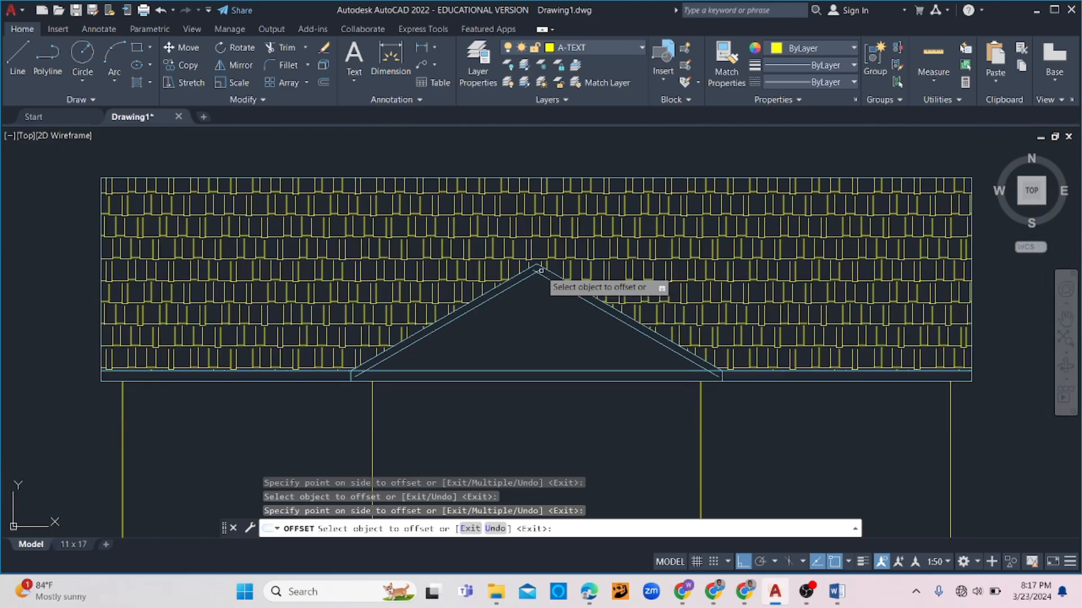
{"action": "key", "text": "Escape"}
{"action": "scroll", "coordinate": [543, 279], "scroll_direction": "up", "scroll_amount": 5}
{"action": "left_click", "coordinate": [535, 255]}
{"action": "left_click", "coordinate": [483, 275]}
{"action": "key", "text": "Delete"}
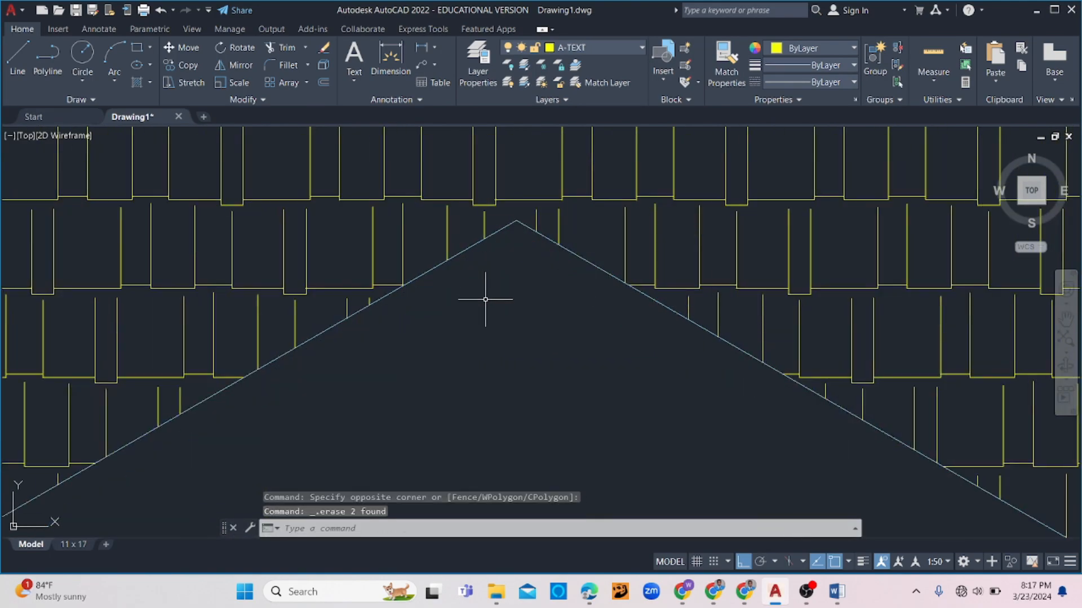
- Offset both slopes of the porch gable 25 inward
{"action": "key", "text": "Return"}
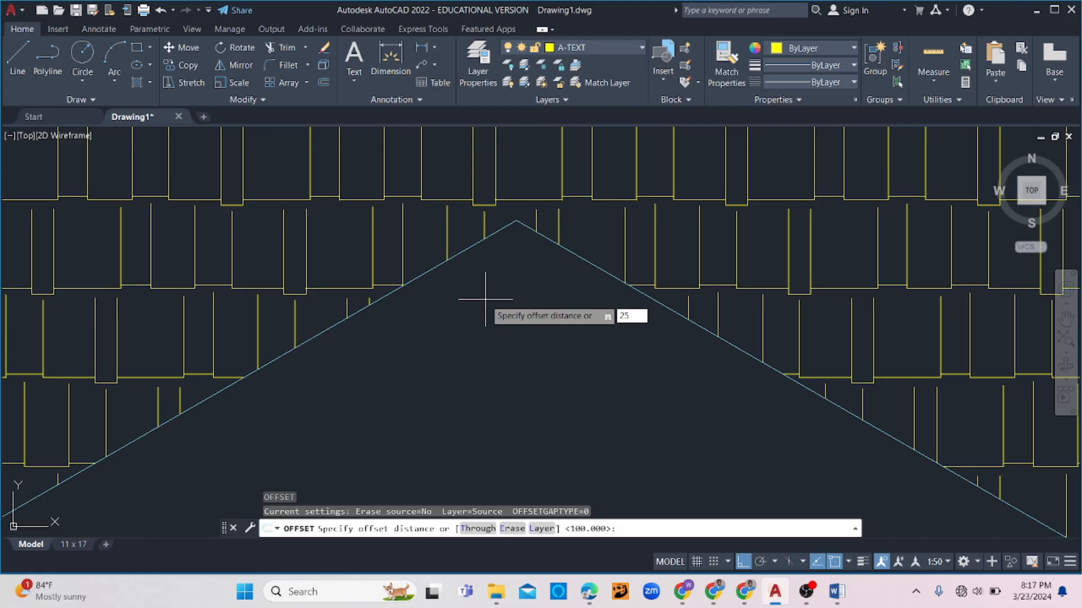
{"action": "type", "text": "25"}
{"action": "key", "text": "Return"}
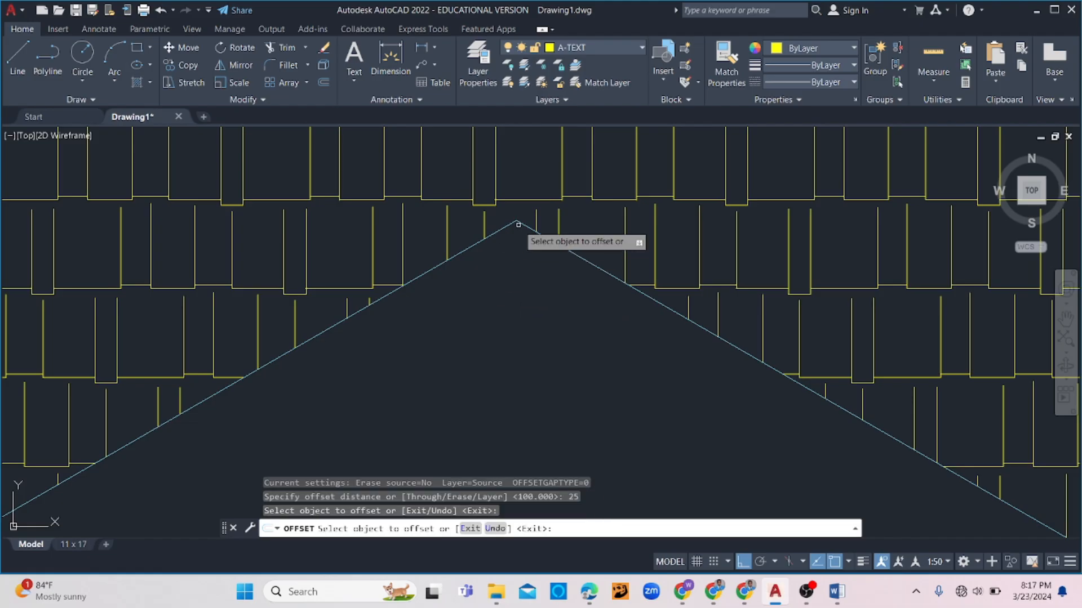
{"action": "left_click", "coordinate": [518, 225]}
{"action": "left_click", "coordinate": [512, 232]}
{"action": "left_click", "coordinate": [506, 226]}
{"action": "left_click", "coordinate": [508, 235]}
- Fillet the two inner porch gable lines into a clean point at the apex
{"action": "left_click", "coordinate": [282, 65]}
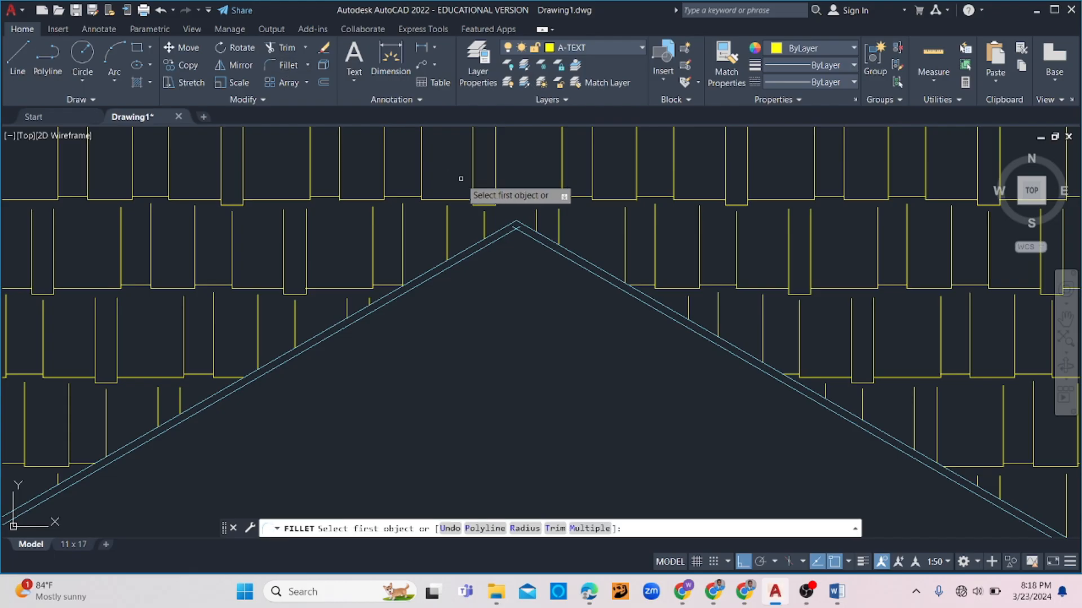
{"action": "left_click", "coordinate": [538, 241]}
{"action": "left_click", "coordinate": [507, 234]}
- Start selecting the short vertical line at the left end of the porch gable's fascia
{"action": "scroll", "coordinate": [536, 297], "scroll_direction": "down", "scroll_amount": 8}
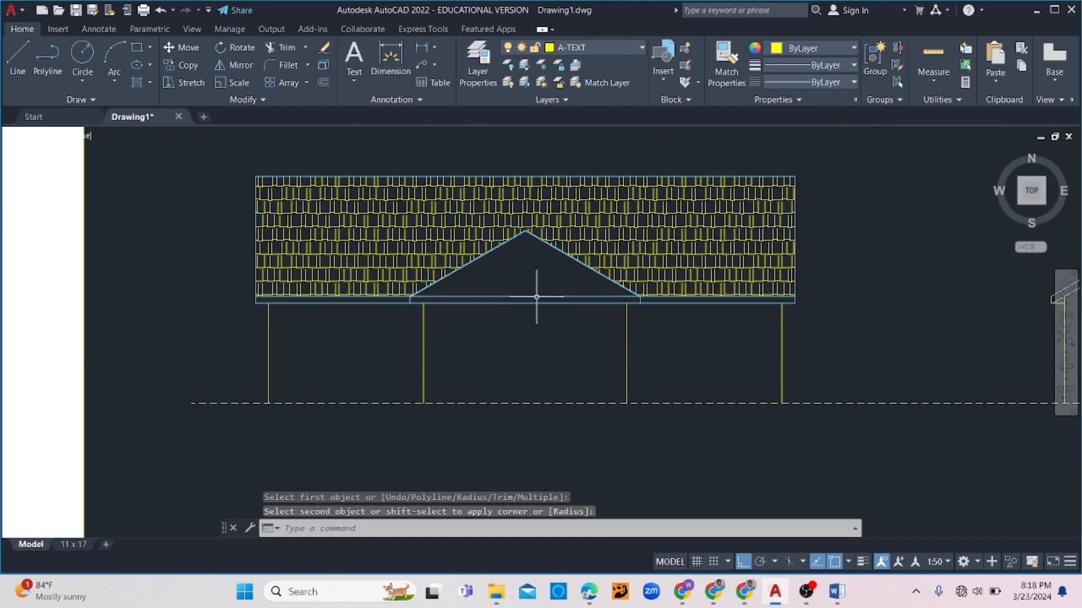
{"action": "scroll", "coordinate": [391, 320], "scroll_direction": "up", "scroll_amount": 6}
{"action": "scroll", "coordinate": [470, 229], "scroll_direction": "up", "scroll_amount": 6}
{"action": "left_click", "coordinate": [439, 234]}
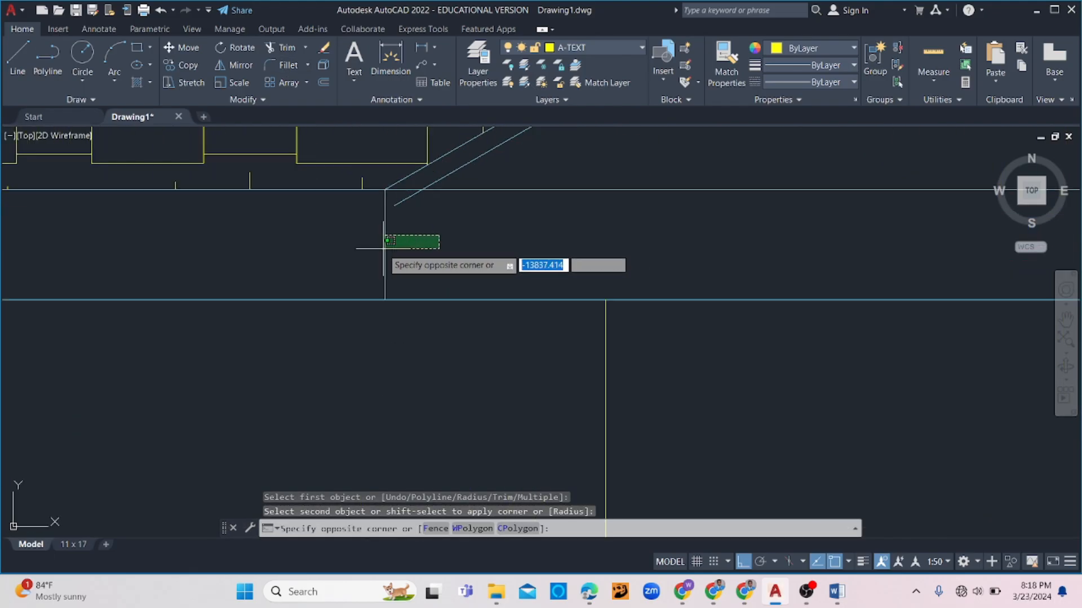
- Extend the gable's lower sloping line to the short vertical line at its right end, using both vertical end lines as boundary edges
{"action": "left_click", "coordinate": [356, 246]}
{"action": "scroll", "coordinate": [404, 242], "scroll_direction": "down", "scroll_amount": 4}
{"action": "scroll", "coordinate": [412, 241], "scroll_direction": "down", "scroll_amount": 5}
{"action": "scroll", "coordinate": [777, 249], "scroll_direction": "up", "scroll_amount": 5}
{"action": "middle_click_drag", "start_coordinate": [778, 249], "coordinate": [726, 416]}
{"action": "scroll", "coordinate": [727, 416], "scroll_direction": "up", "scroll_amount": 2}
{"action": "left_click", "coordinate": [573, 311]}
{"action": "left_click", "coordinate": [492, 309]}
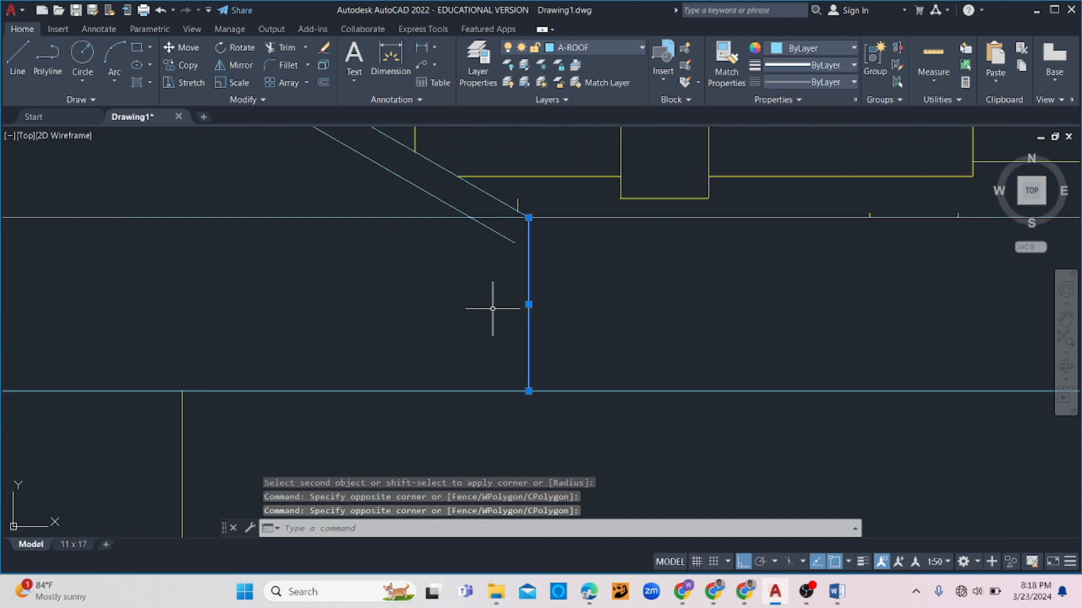
{"action": "type", "text": "x"}
{"action": "key", "text": "Return"}
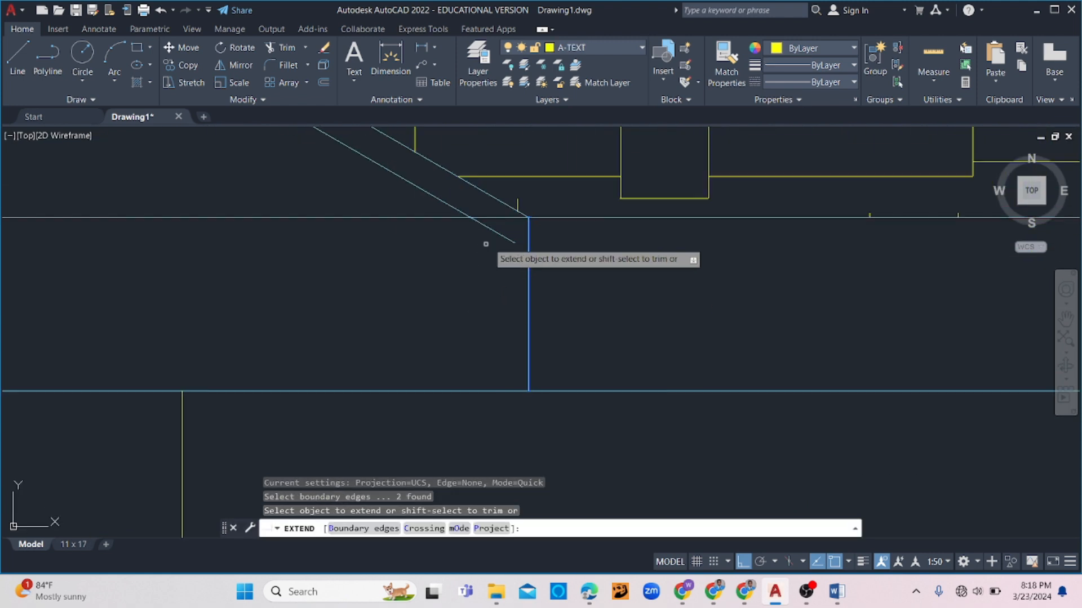
{"action": "left_click", "coordinate": [502, 236]}
{"action": "left_click", "coordinate": [501, 236]}
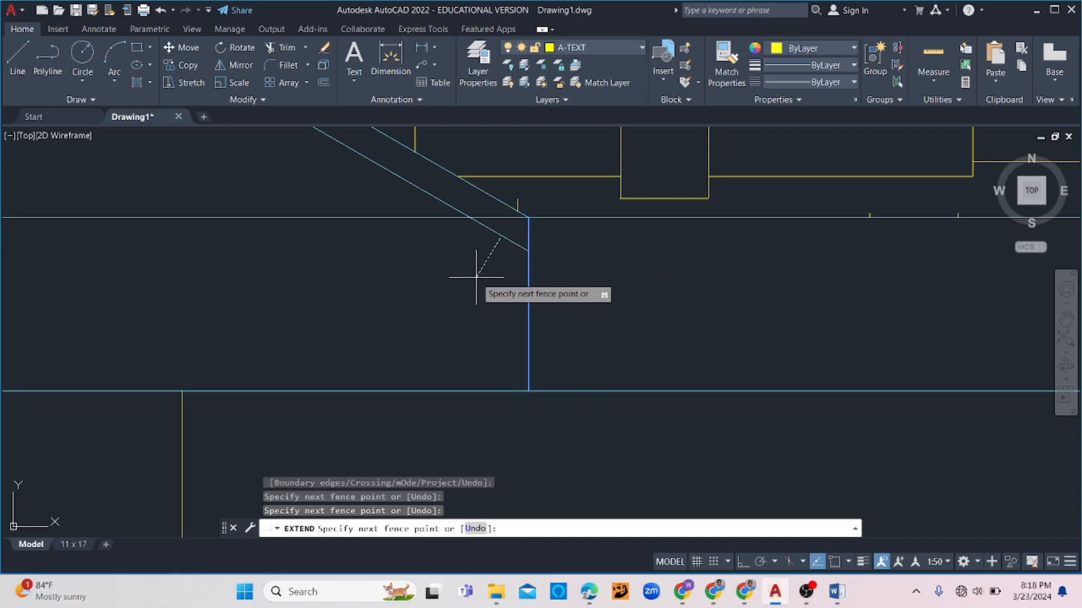
{"action": "left_click", "coordinate": [438, 279]}
- Extend the gable's lower sloping line at the left end to the short vertical line there and finish the Extend command
{"action": "scroll", "coordinate": [438, 278], "scroll_direction": "down", "scroll_amount": 10}
{"action": "scroll", "coordinate": [62, 287], "scroll_direction": "up", "scroll_amount": 2}
{"action": "middle_click_drag", "start_coordinate": [62, 286], "coordinate": [884, 335]}
{"action": "scroll", "coordinate": [571, 323], "scroll_direction": "up", "scroll_amount": 10}
{"action": "left_click", "coordinate": [721, 265]}
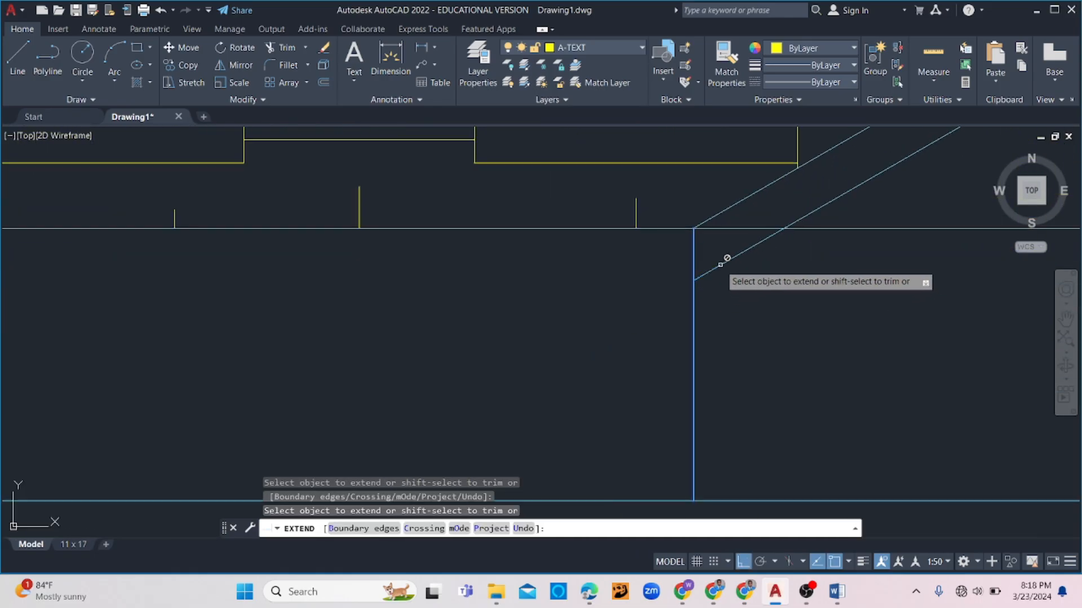
{"action": "key", "text": "Escape"}
{"action": "scroll", "coordinate": [753, 275], "scroll_direction": "down", "scroll_amount": 12}
{"action": "middle_click_drag", "start_coordinate": [718, 325], "coordinate": [652, 285]}
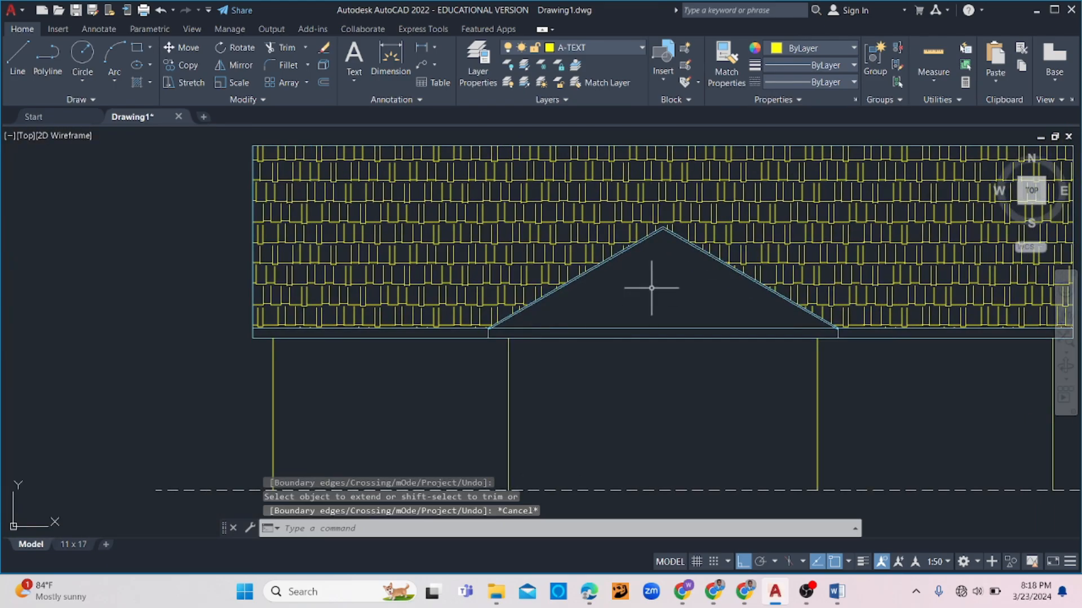
{"action": "scroll", "coordinate": [634, 293], "scroll_direction": "up", "scroll_amount": 2}
{"action": "scroll", "coordinate": [597, 325], "scroll_direction": "up", "scroll_amount": 2}
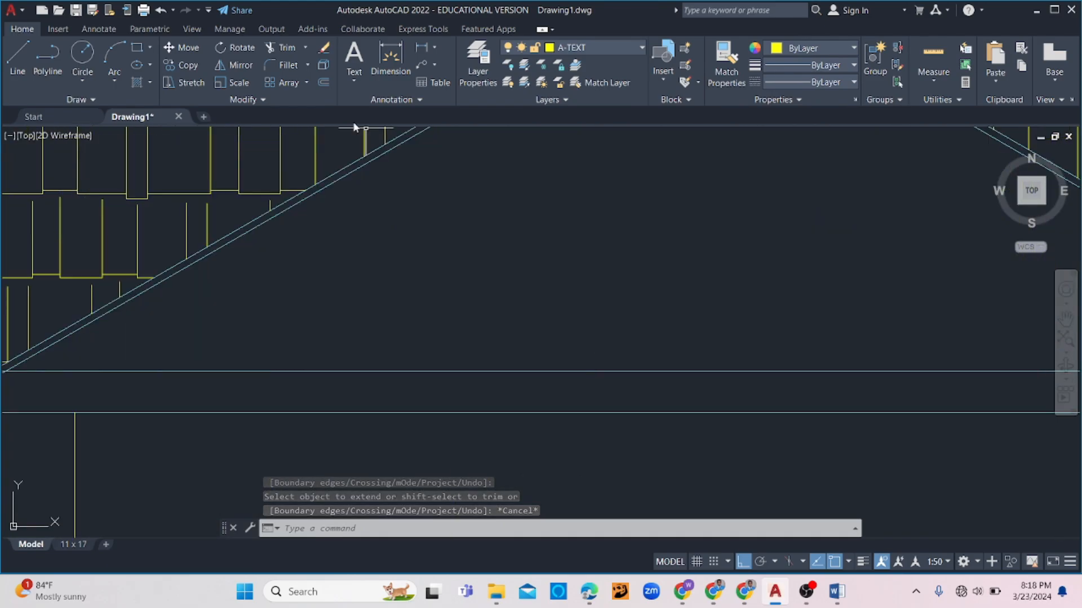
{"action": "left_click", "coordinate": [136, 83]}
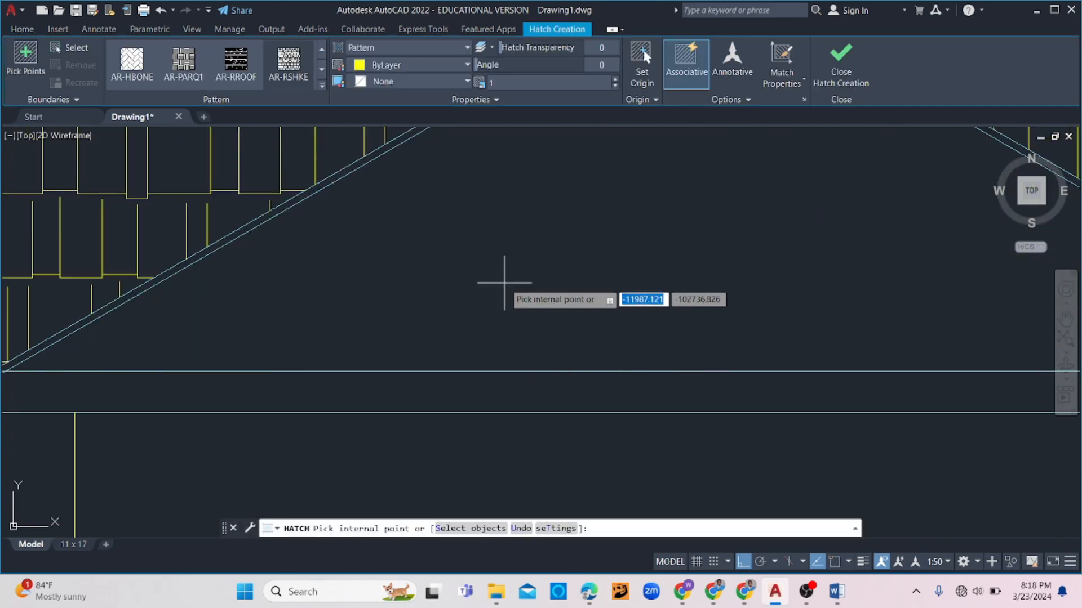
{"action": "scroll", "coordinate": [524, 288], "scroll_direction": "down", "scroll_amount": 2}
{"action": "key", "text": "Escape"}
{"action": "key", "text": "Escape"}
{"action": "scroll", "coordinate": [566, 302], "scroll_direction": "down", "scroll_amount": 5}
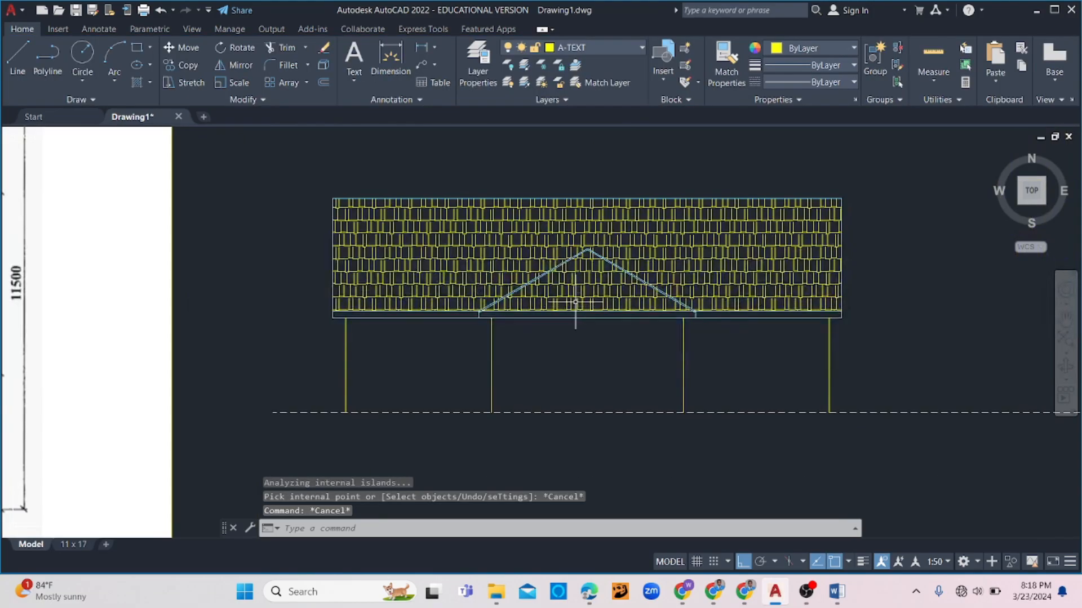
- Move the roof shingle hatch of the front elevation to the A-HATCH layer
{"action": "left_click", "coordinate": [519, 232]}
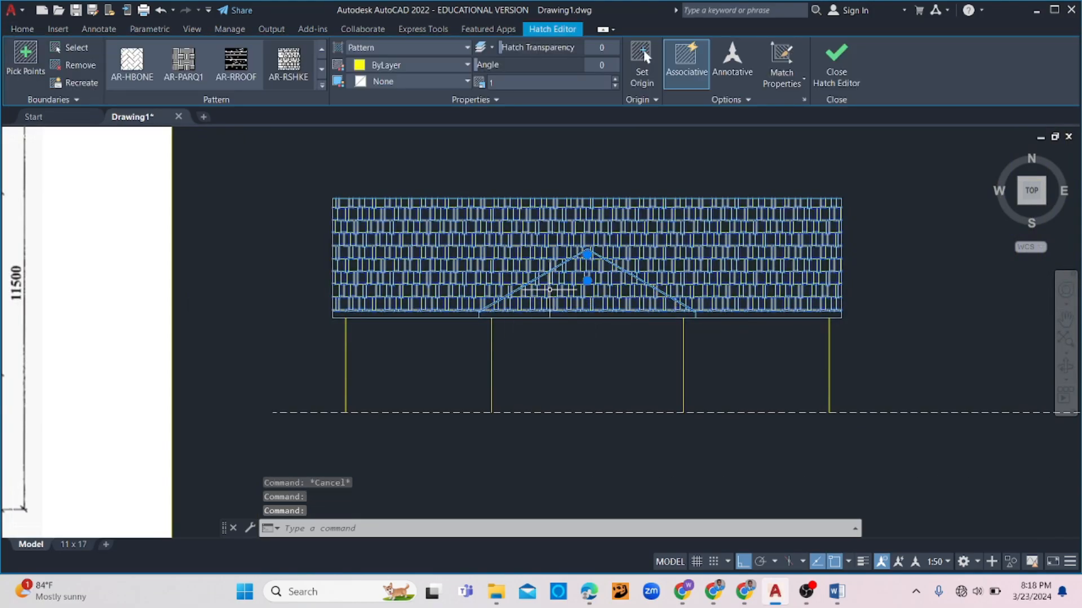
{"action": "left_click", "coordinate": [22, 29]}
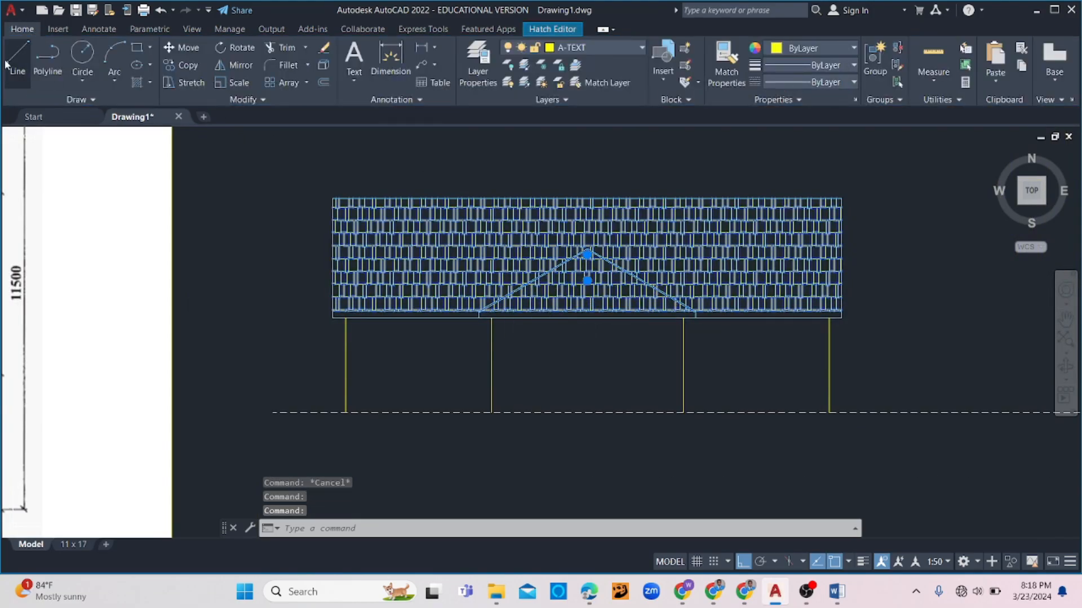
{"action": "left_click", "coordinate": [596, 49]}
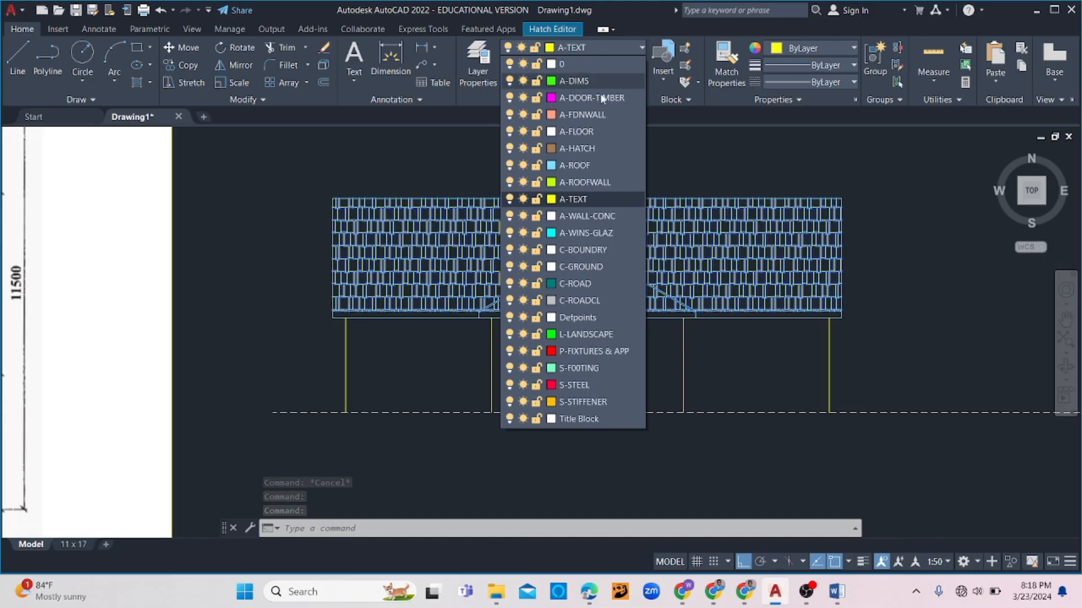
{"action": "left_click", "coordinate": [589, 135]}
{"action": "key", "text": "Escape"}
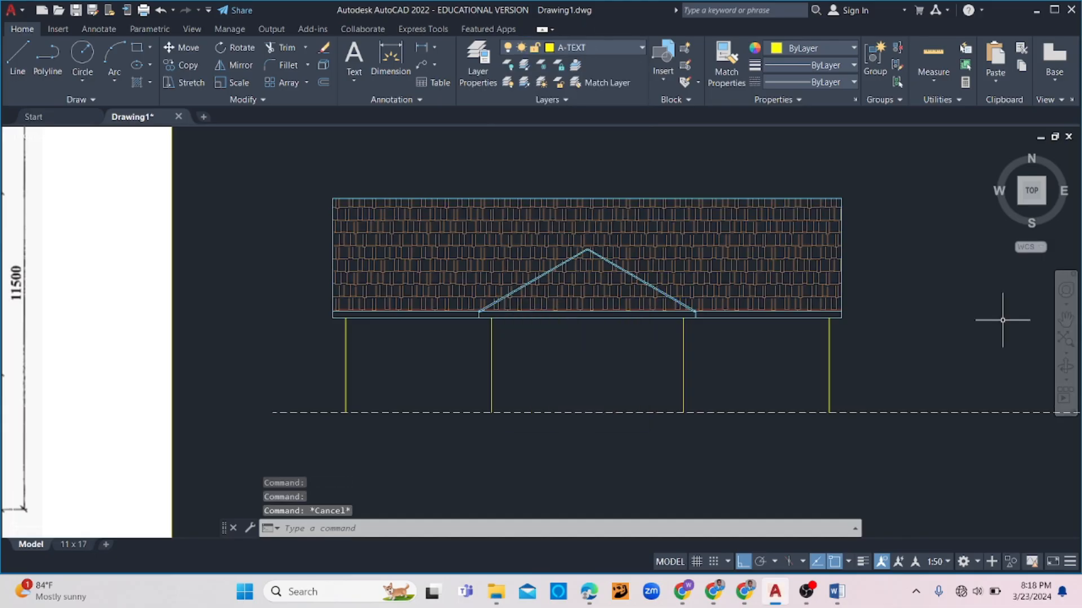
- Move all the vertical wall lines of both elevations to the A-WALL-CONC layer
{"action": "scroll", "coordinate": [566, 338], "scroll_direction": "down", "scroll_amount": 5}
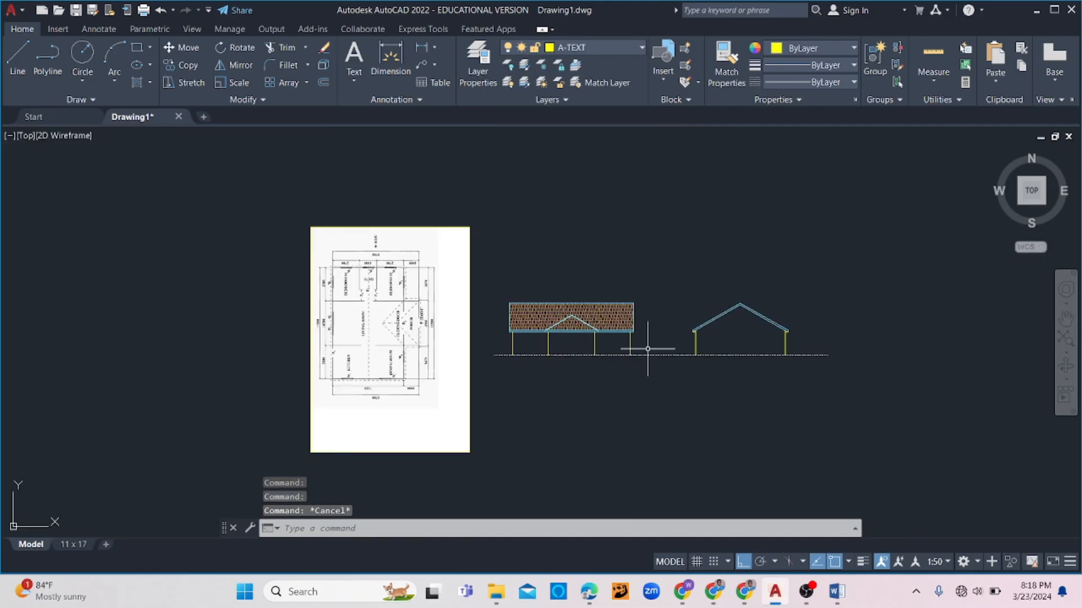
{"action": "scroll", "coordinate": [510, 346], "scroll_direction": "up", "scroll_amount": 3}
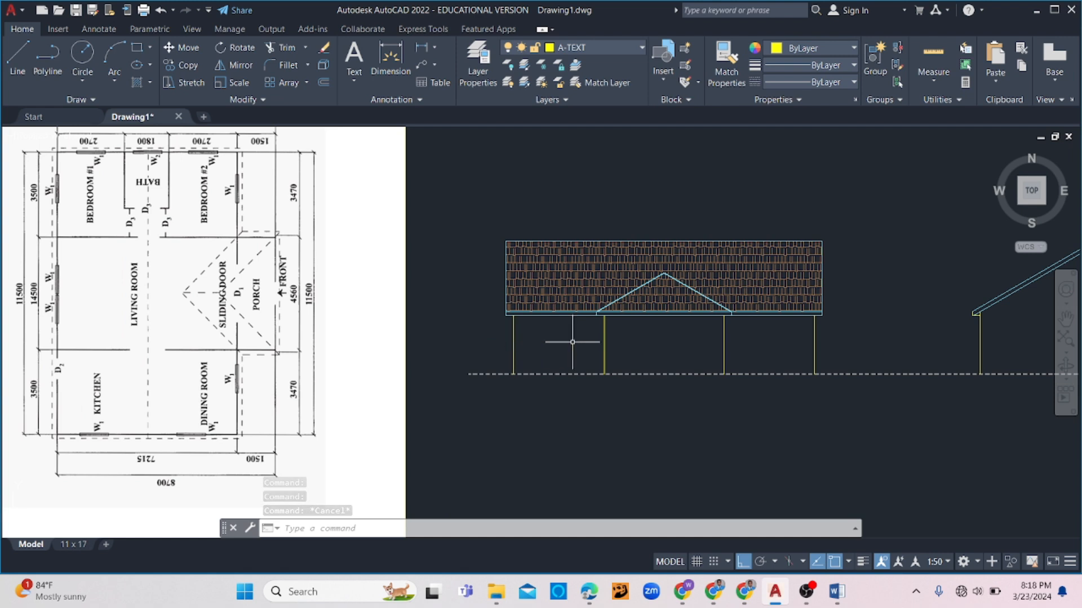
{"action": "scroll", "coordinate": [714, 345], "scroll_direction": "down", "scroll_amount": 2}
{"action": "middle_click_drag", "start_coordinate": [835, 361], "coordinate": [826, 357]}
{"action": "left_click", "coordinate": [919, 332]}
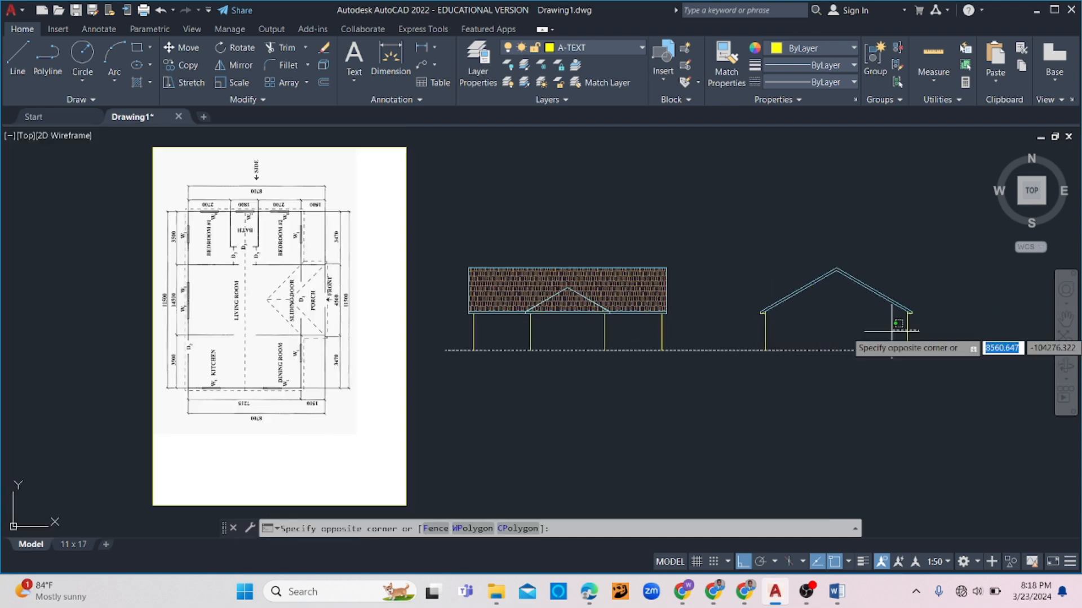
{"action": "left_click", "coordinate": [448, 335]}
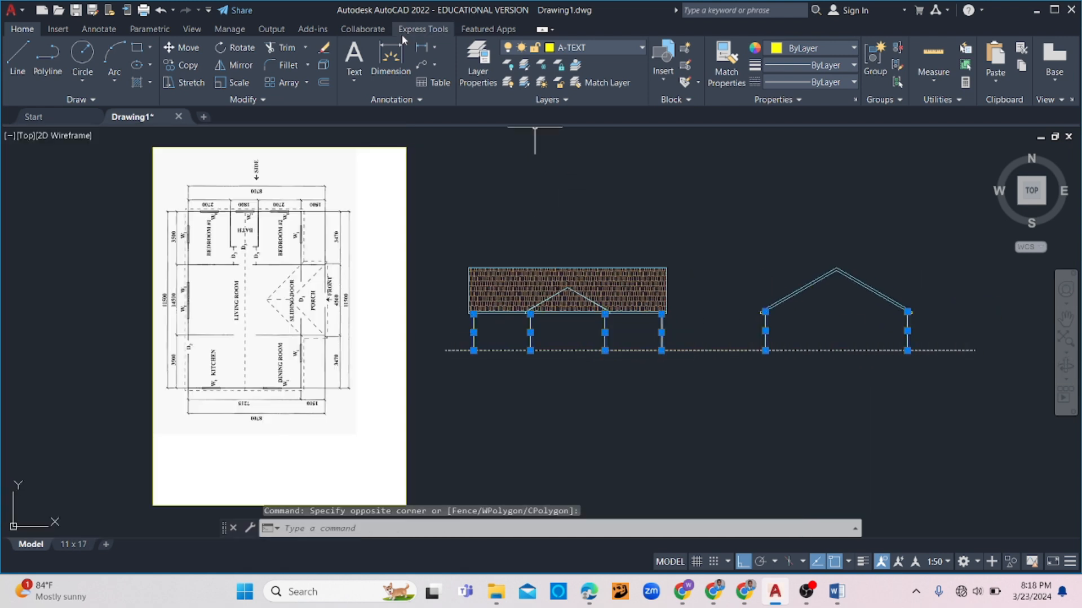
{"action": "left_click", "coordinate": [584, 47]}
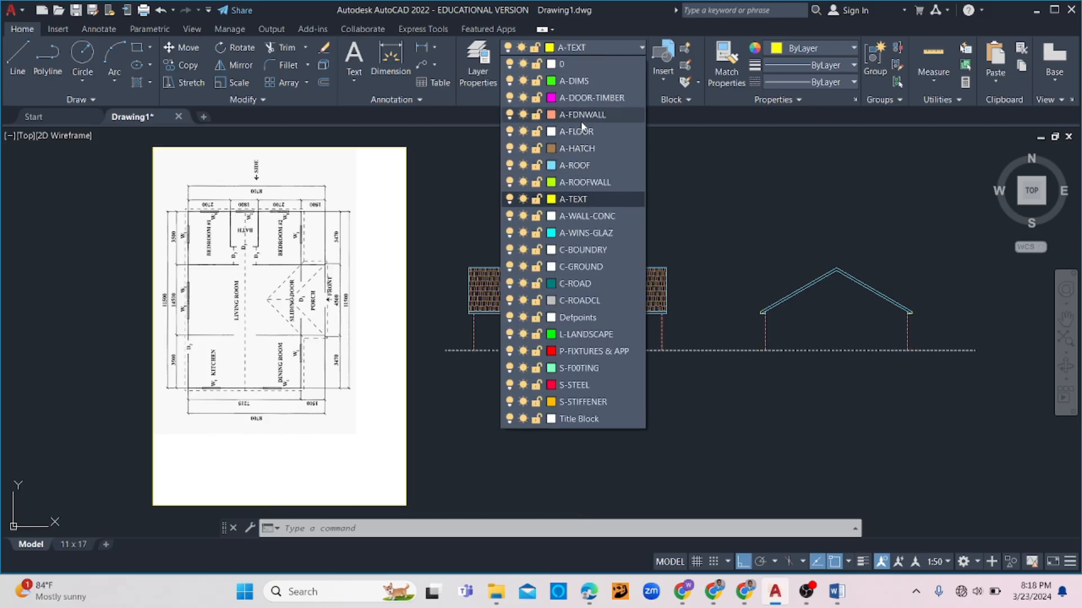
{"action": "left_click", "coordinate": [576, 216]}
{"action": "left_click", "coordinate": [576, 220]}
{"action": "key", "text": "Escape"}
{"action": "scroll", "coordinate": [777, 311], "scroll_direction": "up", "scroll_amount": 4}
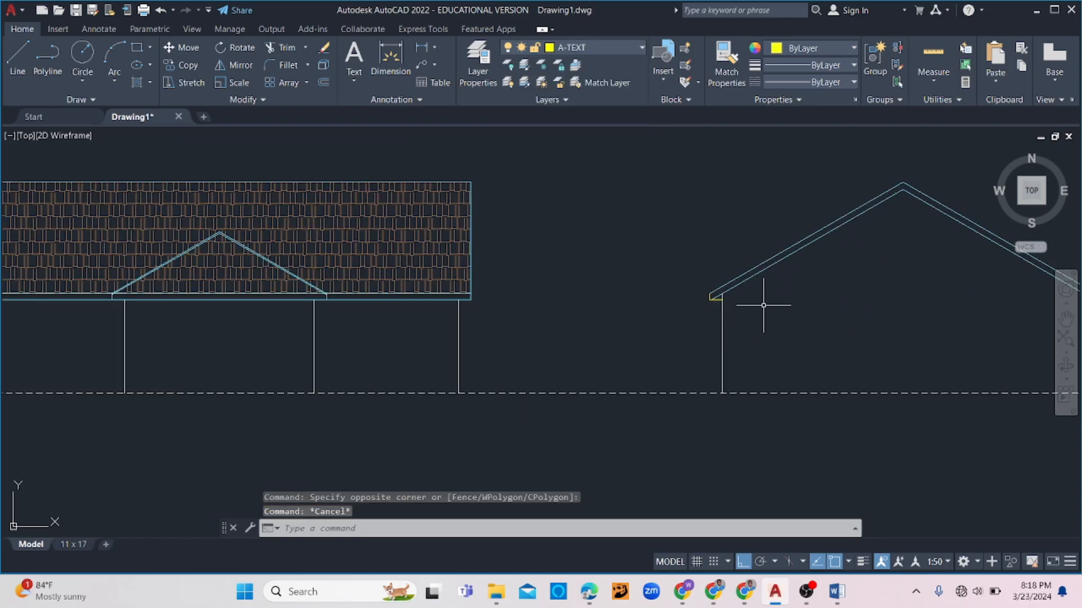
{"action": "scroll", "coordinate": [598, 283], "scroll_direction": "down", "scroll_amount": 4}
{"action": "key", "text": "Escape"}
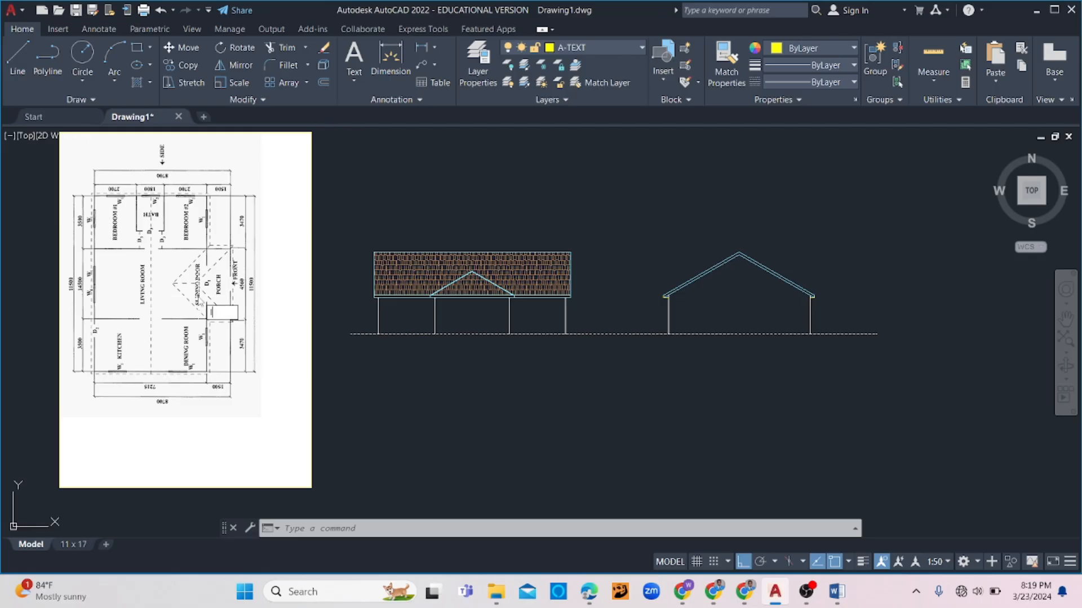
{"action": "type", "text": "l"}
{"action": "key", "text": "space"}
{"action": "scroll", "coordinate": [208, 287], "scroll_direction": "up", "scroll_amount": 4}
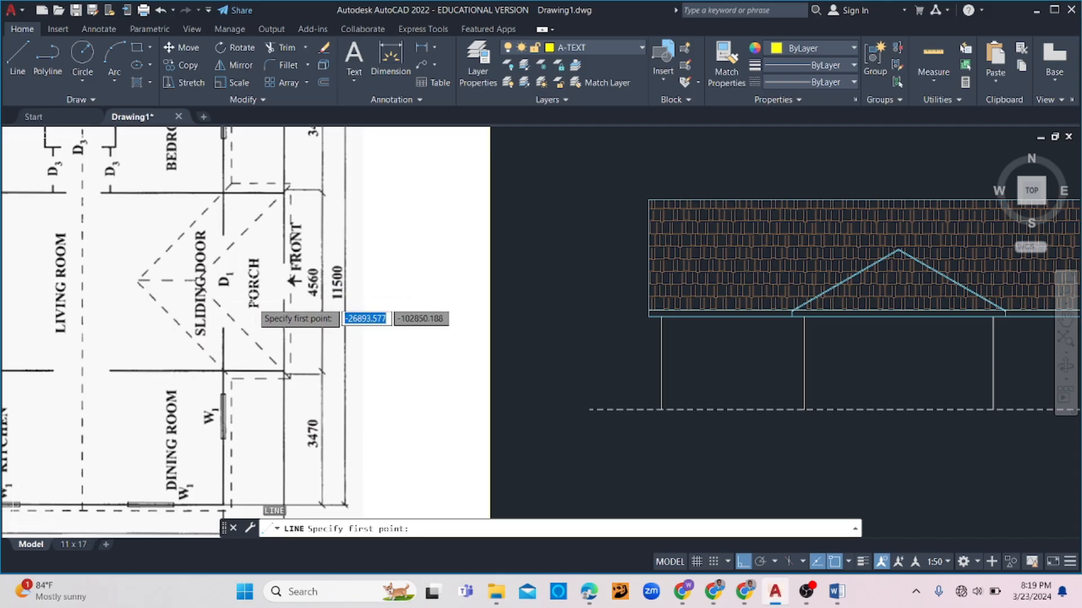
{"action": "key", "text": "Escape"}
{"action": "middle_click_drag", "start_coordinate": [832, 469], "coordinate": [825, 457]}
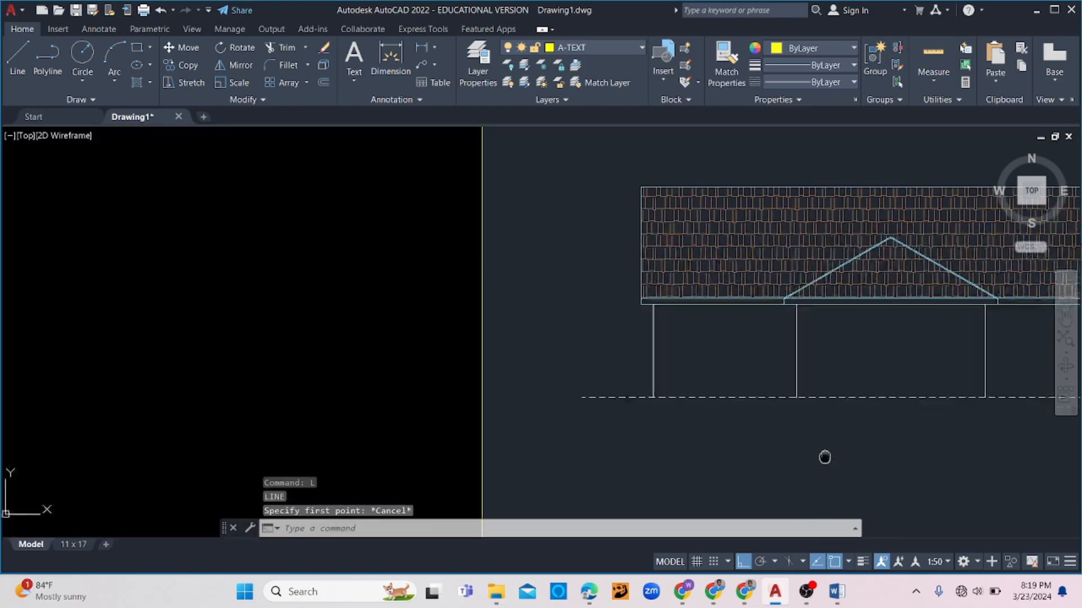
{"action": "scroll", "coordinate": [824, 457], "scroll_direction": "down", "scroll_amount": 5}
- Check the door and window sizes in the specifications of the BD CW2 Elevations Word document, returning to the AutoCAD drawing
{"action": "left_click", "coordinate": [838, 592]}
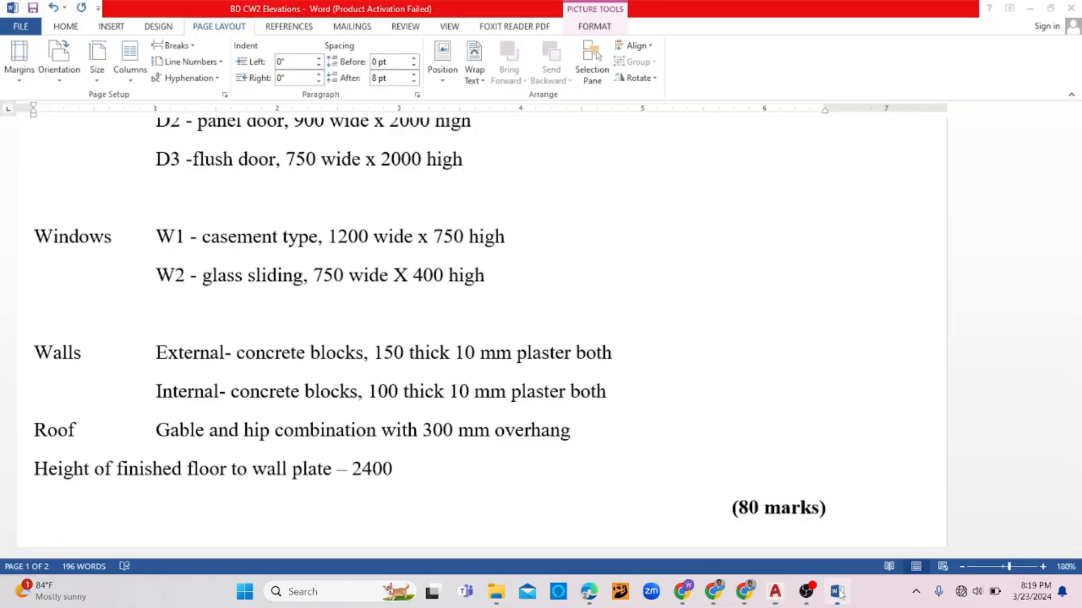
{"action": "scroll", "coordinate": [232, 341], "scroll_direction": "up", "scroll_amount": 5}
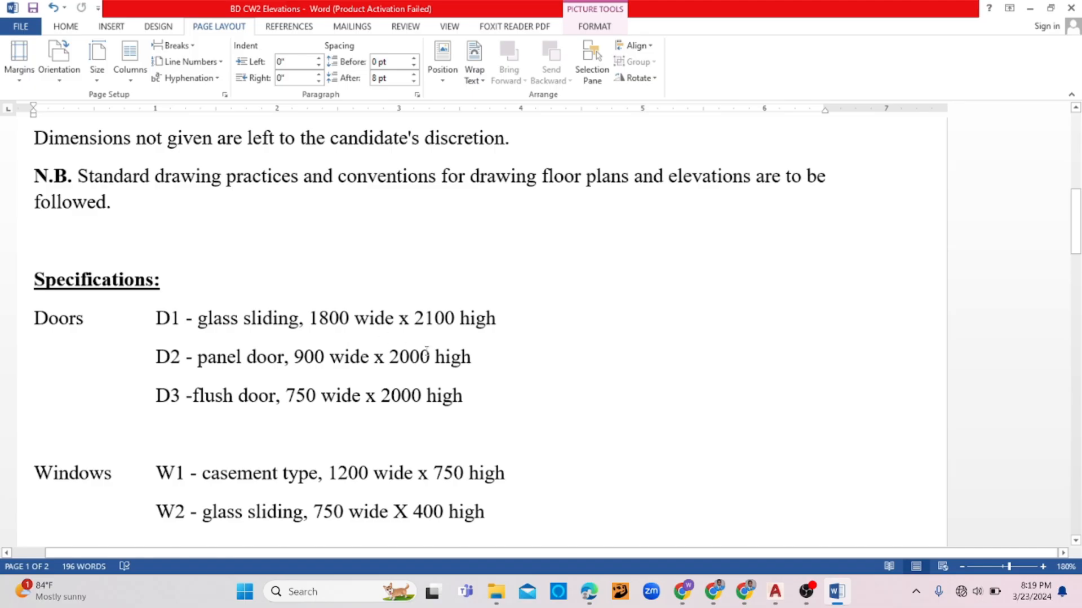
{"action": "scroll", "coordinate": [427, 352], "scroll_direction": "down", "scroll_amount": 2}
{"action": "scroll", "coordinate": [426, 352], "scroll_direction": "up", "scroll_amount": 1}
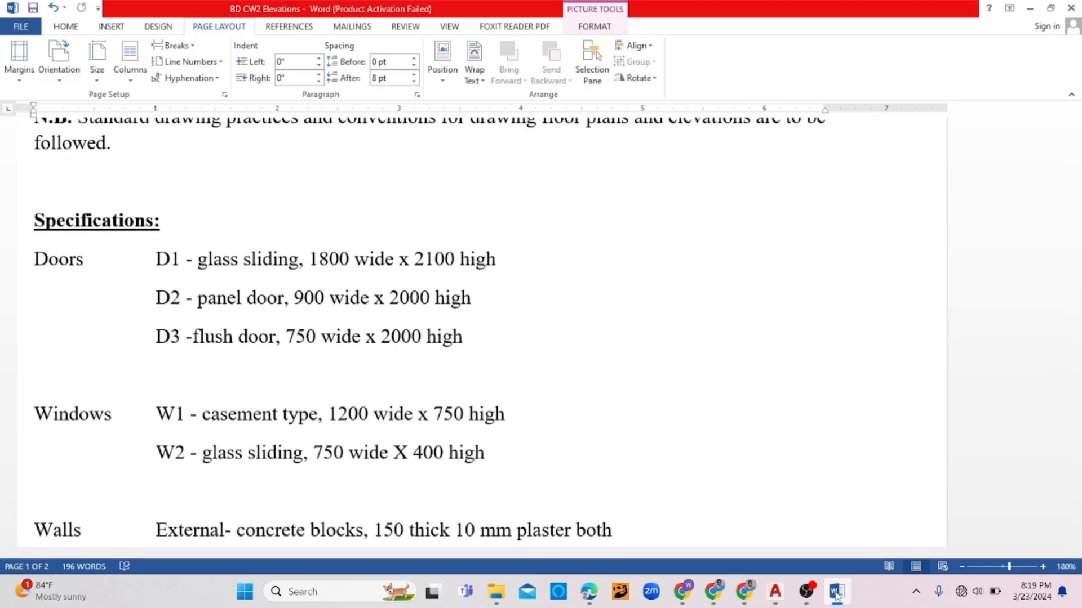
{"action": "left_click", "coordinate": [777, 592]}
- Draw an 1800 long horizontal line below the front elevation as the bottom edge of sliding door D1
{"action": "middle_click_drag", "start_coordinate": [826, 384], "coordinate": [697, 356]}
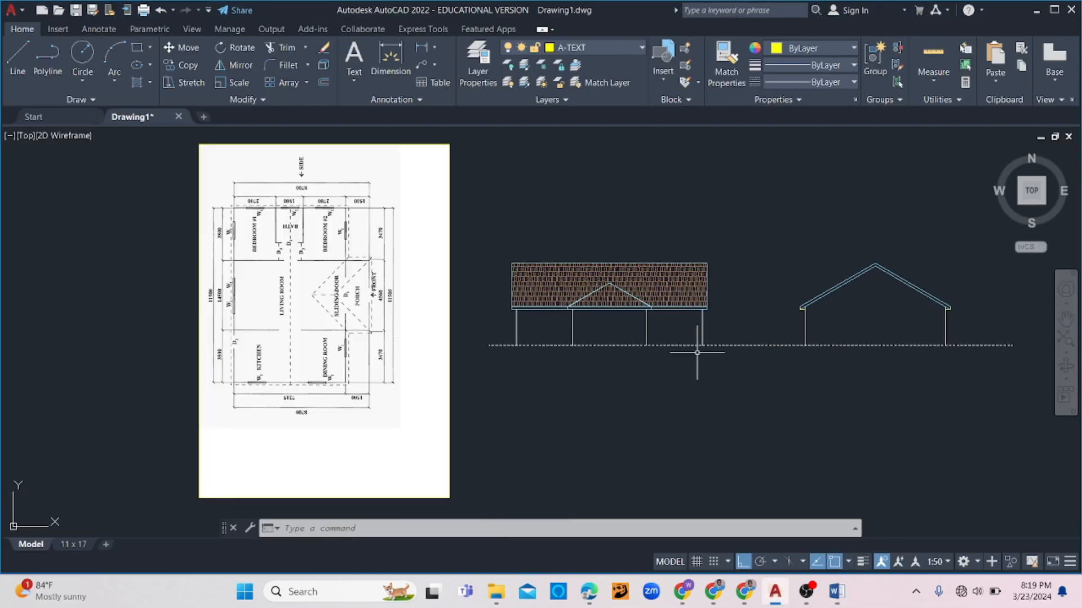
{"action": "scroll", "coordinate": [698, 354], "scroll_direction": "up", "scroll_amount": 2}
{"action": "type", "text": "l"}
{"action": "key", "text": "Return"}
{"action": "scroll", "coordinate": [522, 405], "scroll_direction": "up", "scroll_amount": 6}
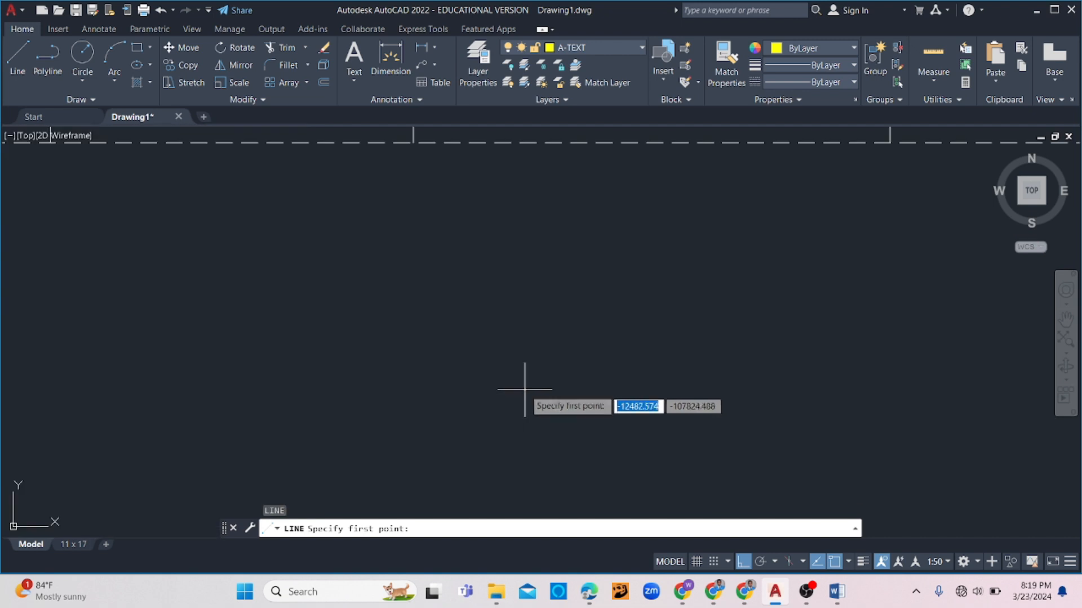
{"action": "left_click", "coordinate": [522, 385]}
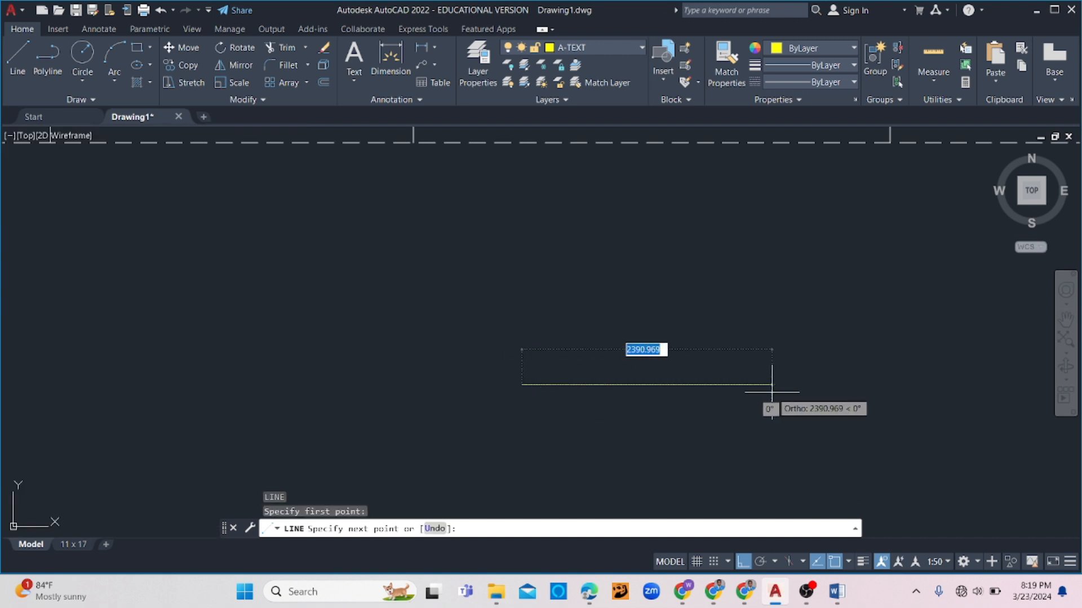
{"action": "type", "text": "1"}
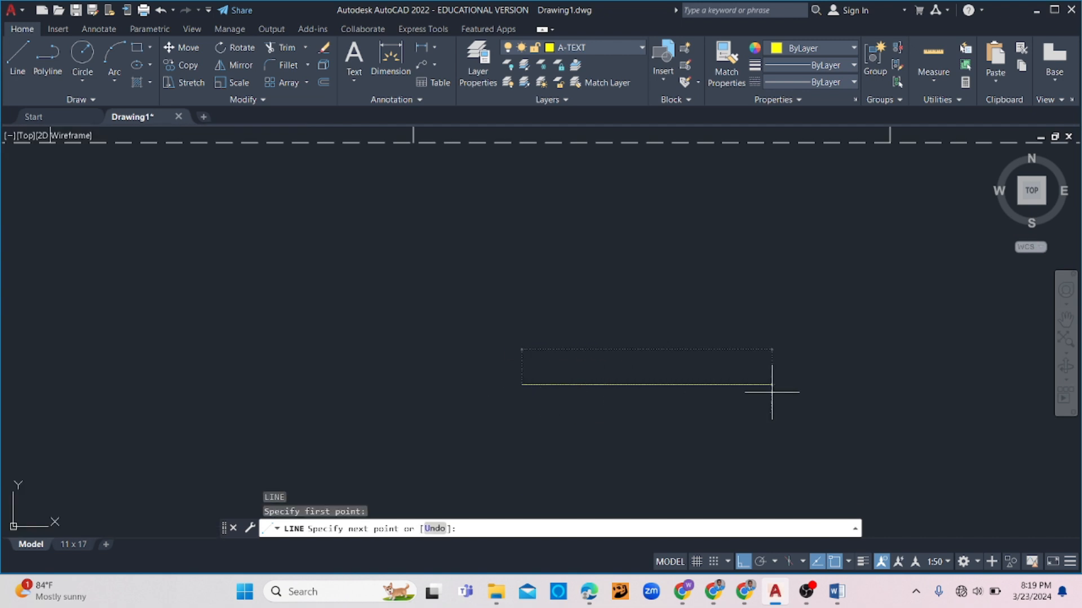
{"action": "key", "text": "Return"}
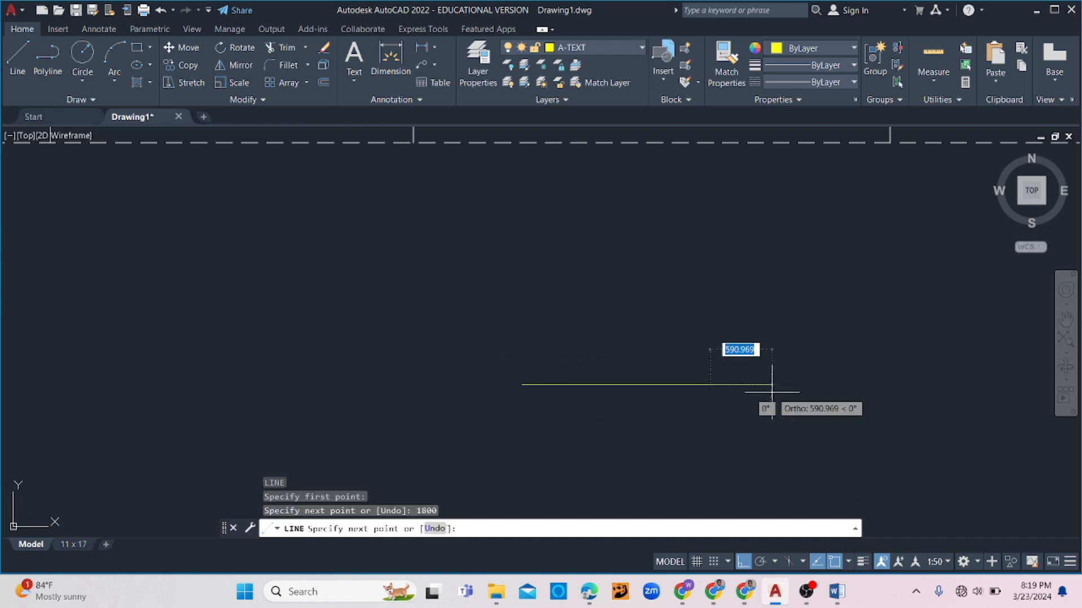
- Complete the rectangular door outline with a 2100 high right side, an 1800 wide top edge and a closing left side
{"action": "left_click", "coordinate": [837, 592]}
{"action": "left_click", "coordinate": [837, 591]}
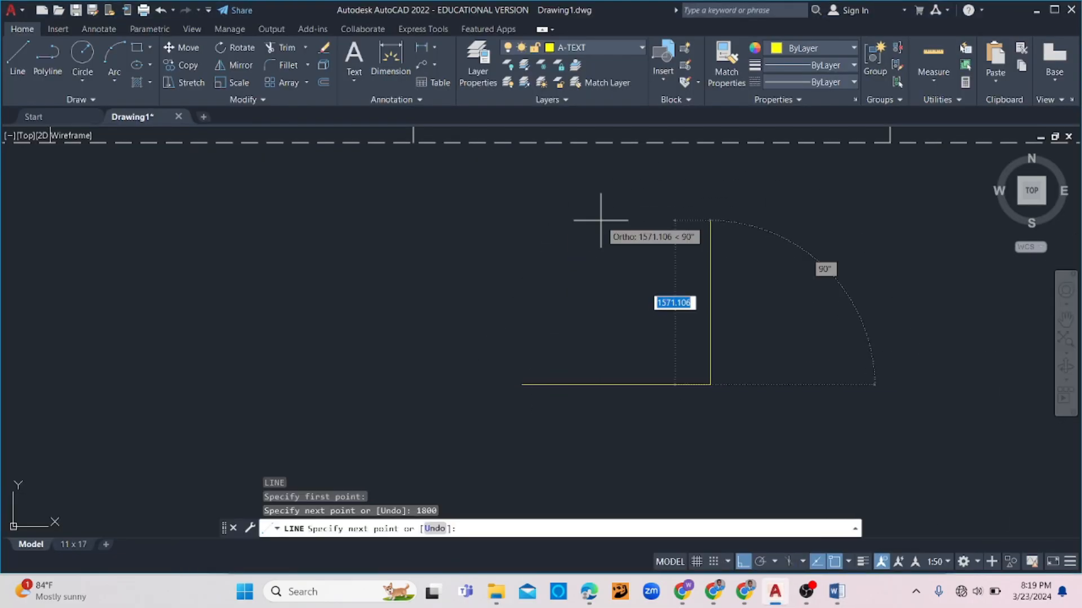
{"action": "type", "text": "10"}
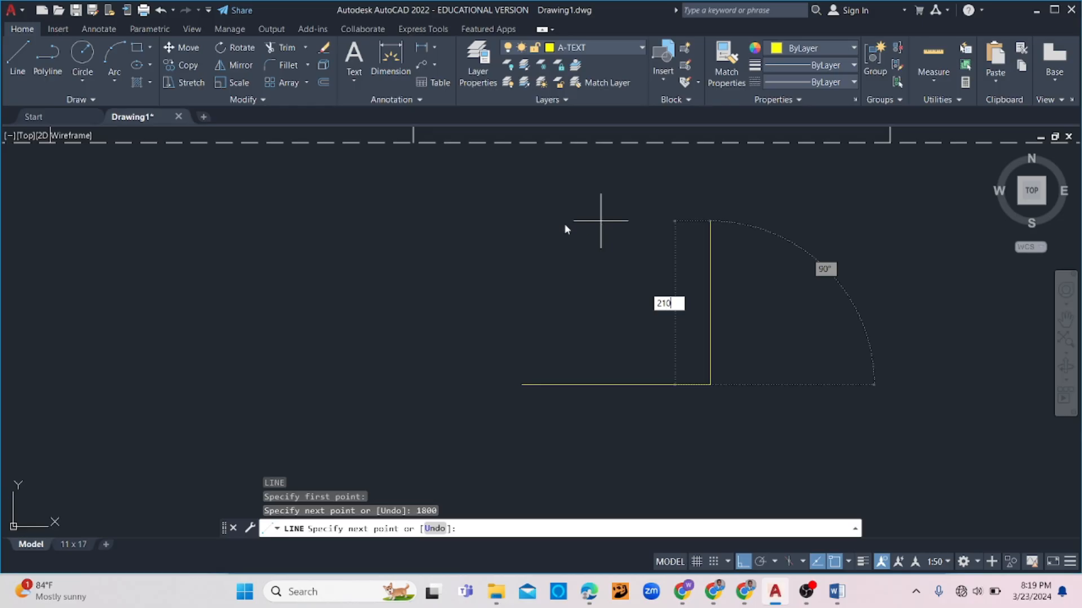
{"action": "type", "text": "100"}
{"action": "key", "text": "Return"}
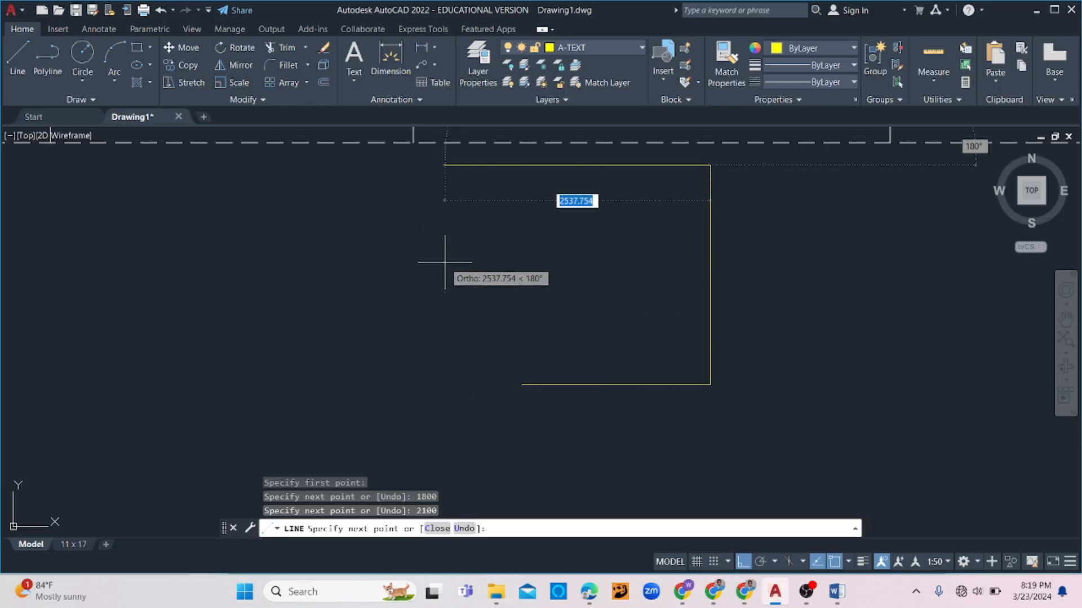
{"action": "type", "text": "1800"}
{"action": "key", "text": "Return"}
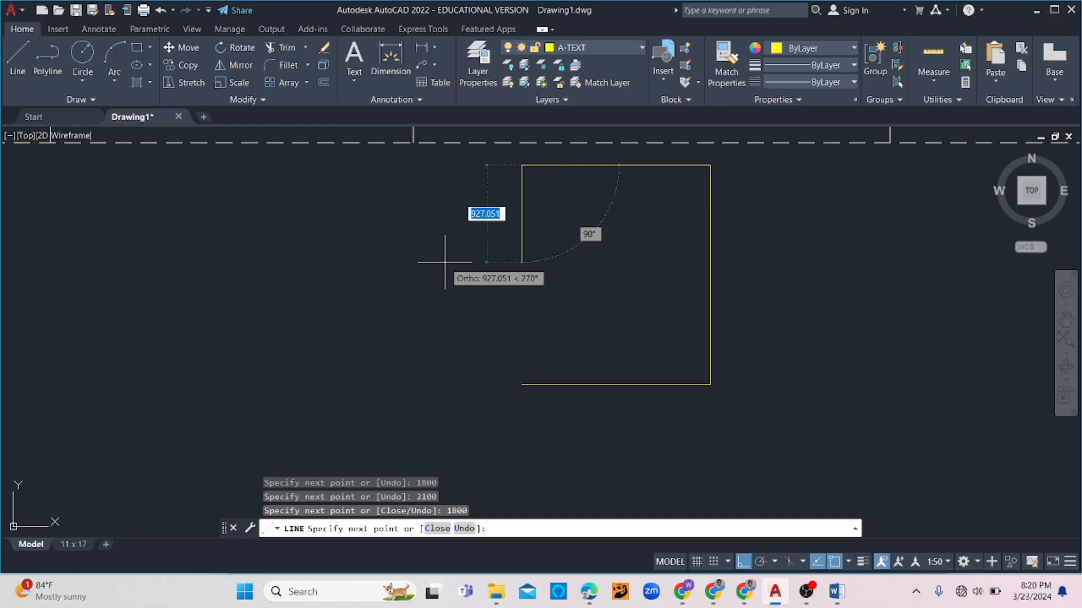
{"action": "key", "text": "Escape"}
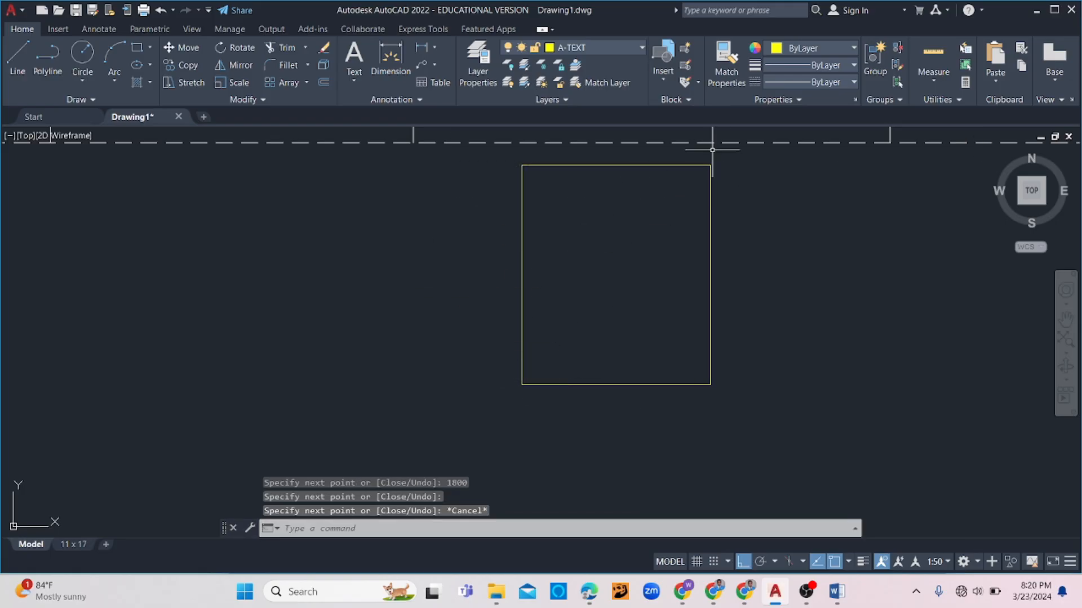
- Assign the door outline to the A-DOOR-TIMBER layer and join its four lines into one polyline
{"action": "left_click", "coordinate": [730, 160]}
{"action": "left_click", "coordinate": [476, 404]}
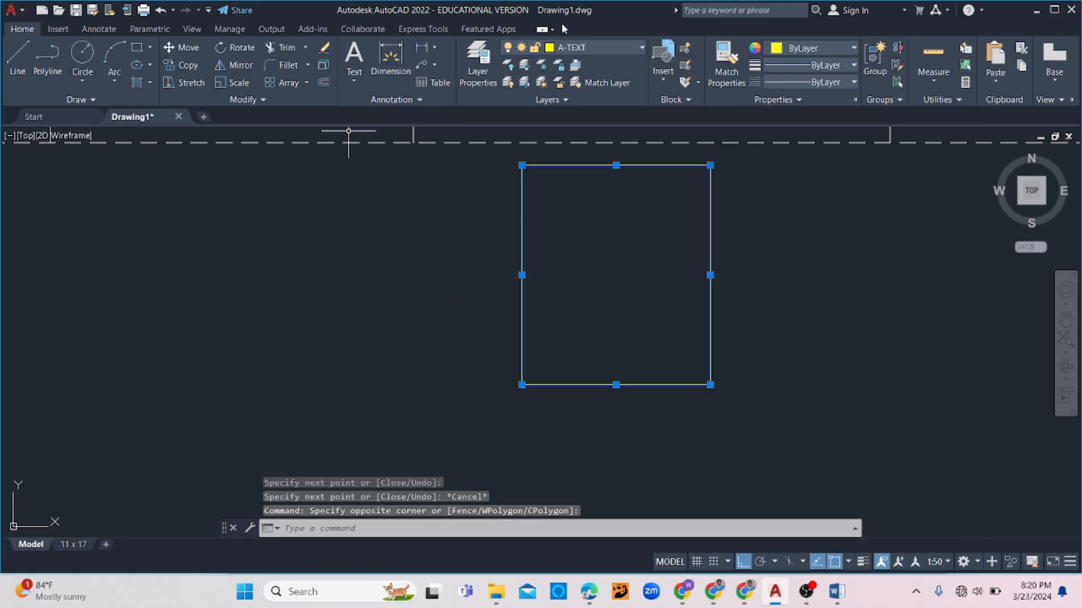
{"action": "left_click", "coordinate": [574, 46]}
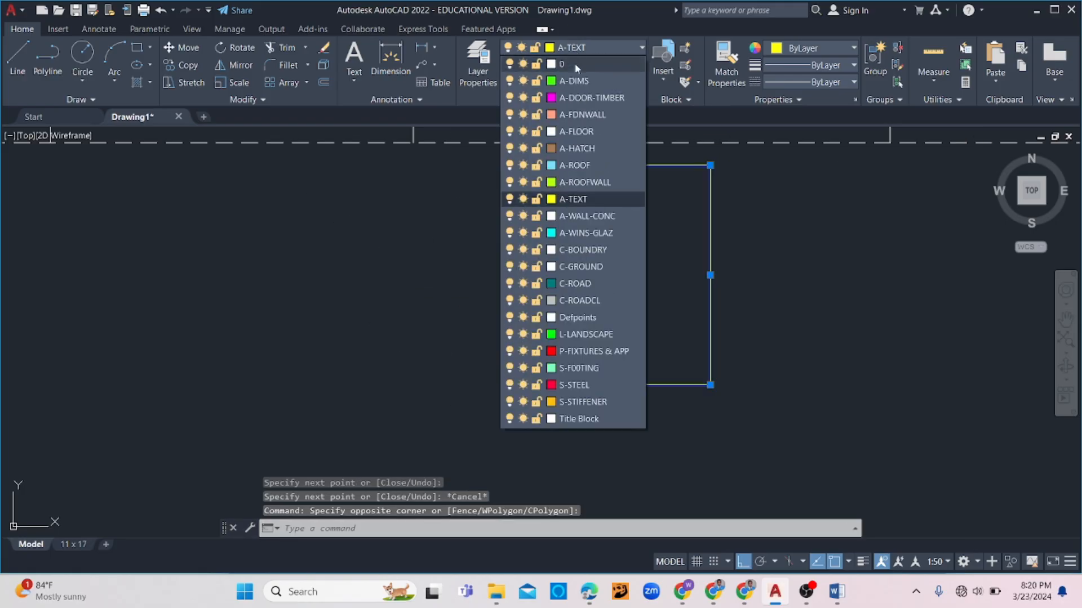
{"action": "left_click", "coordinate": [578, 98]}
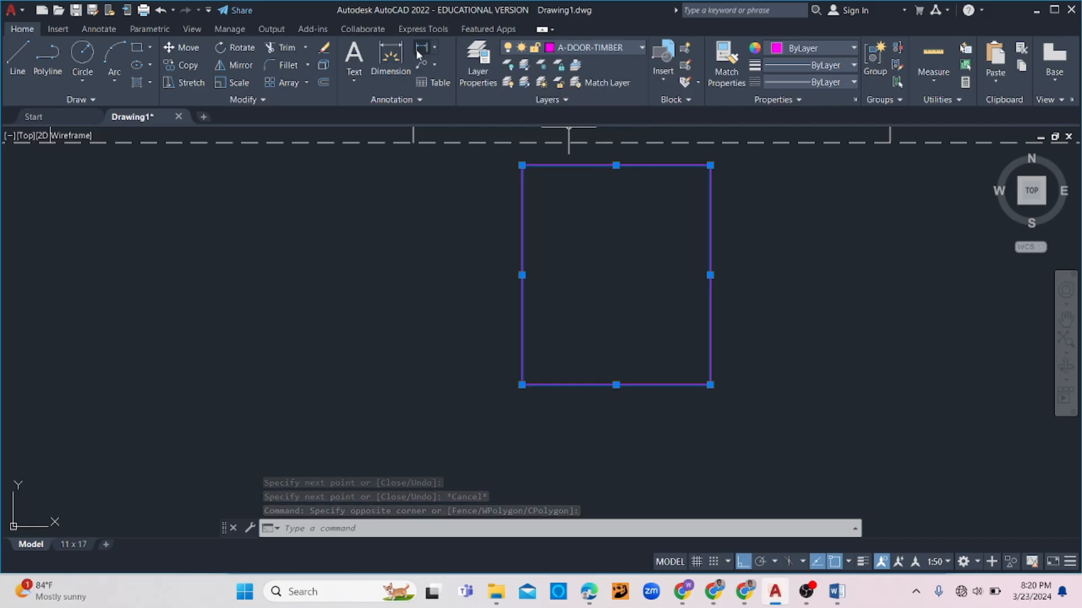
{"action": "type", "text": "JOIN"}
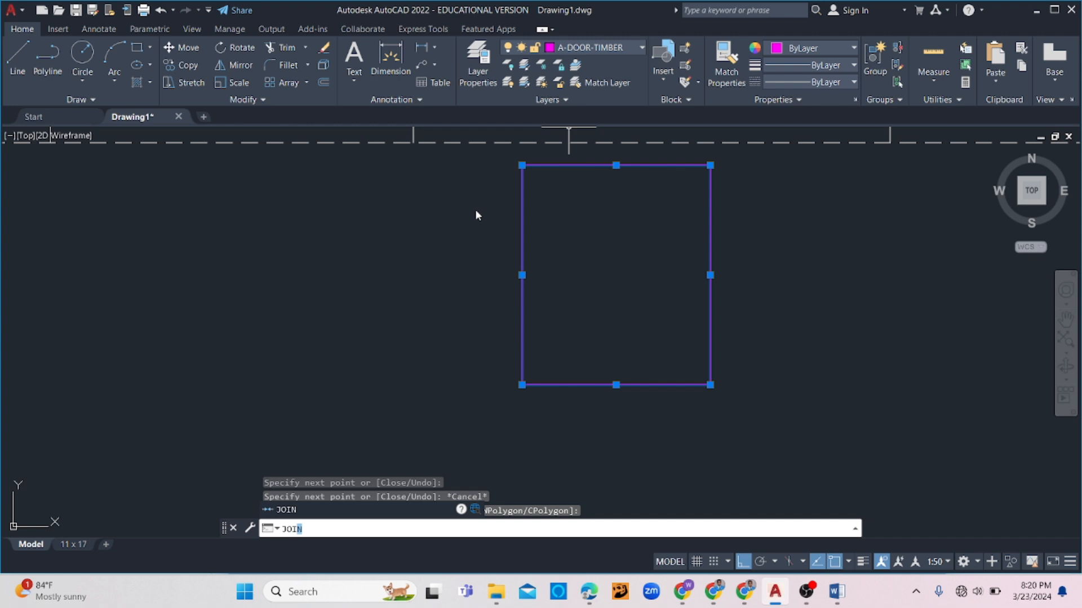
{"action": "key", "text": "Return"}
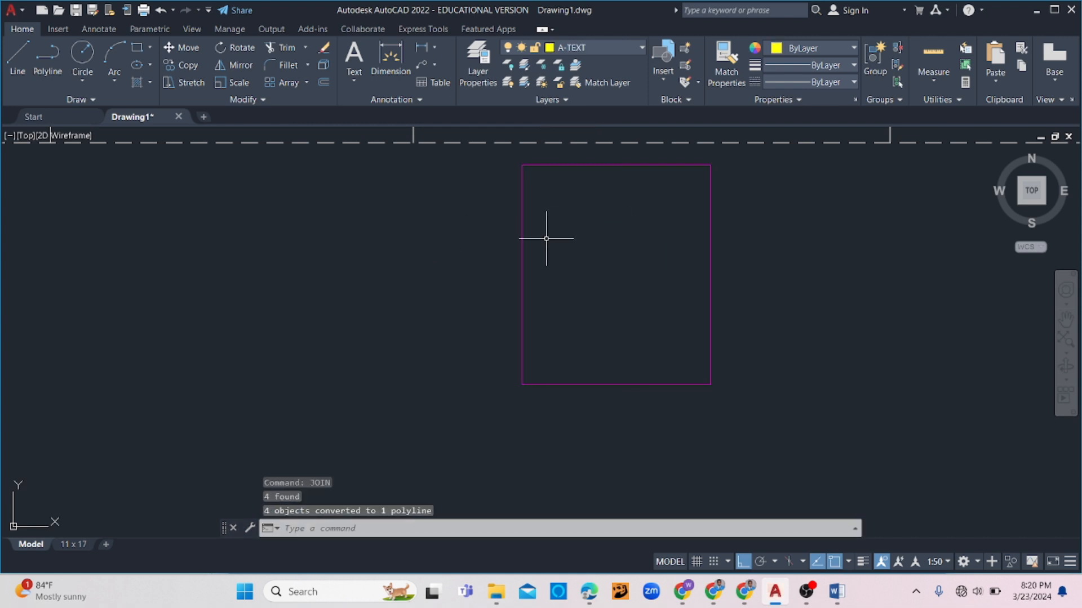
- Offset the door outline 50 inward to form the inner frame edge
{"action": "type", "text": "o"}
{"action": "key", "text": "Return"}
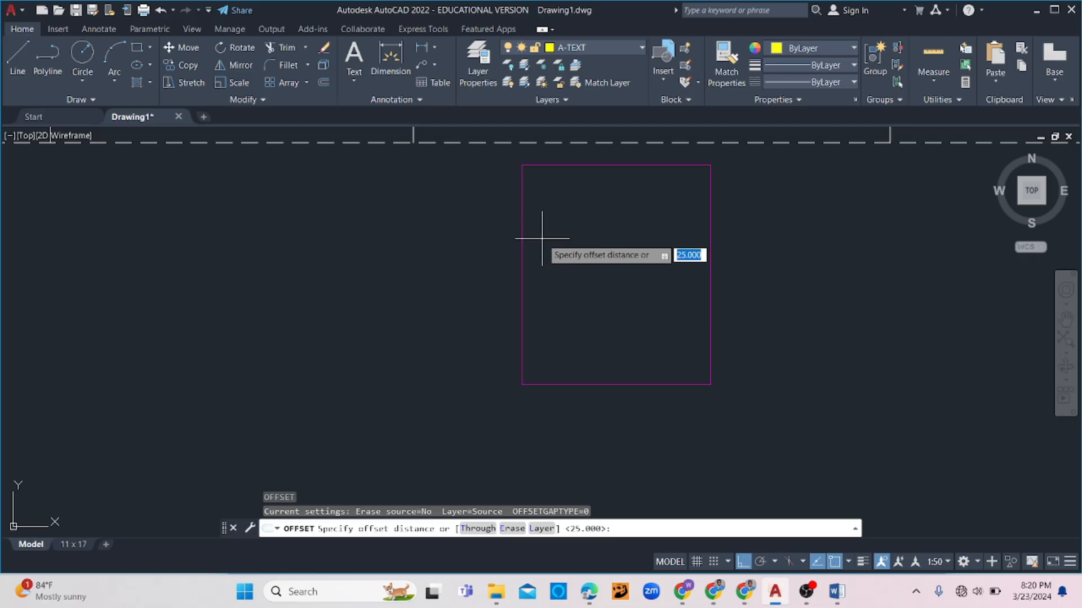
{"action": "type", "text": "50"}
{"action": "key", "text": "Return"}
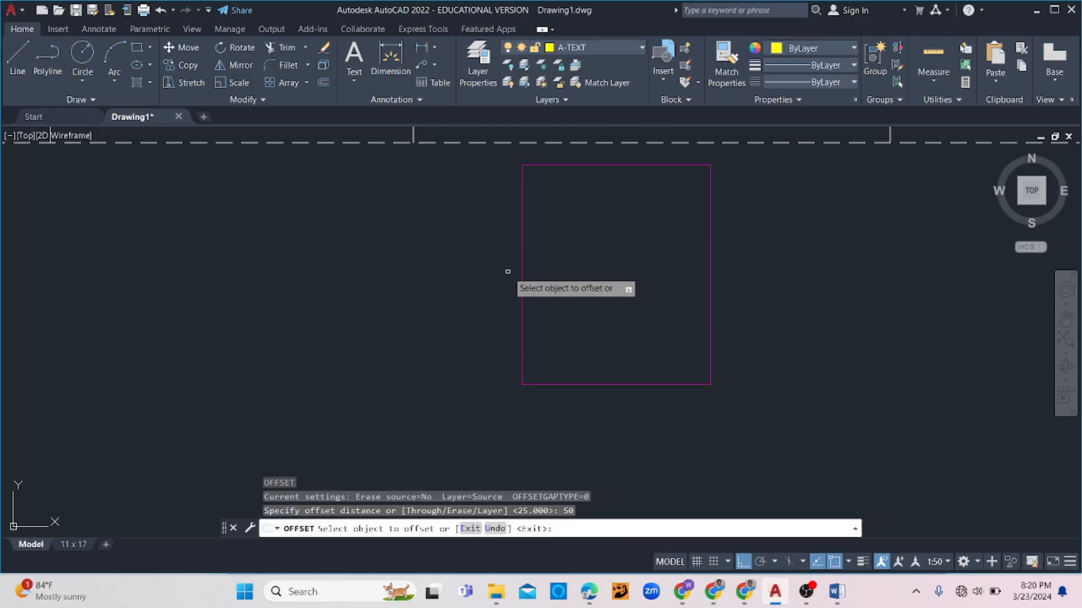
{"action": "left_click", "coordinate": [524, 264]}
{"action": "left_click", "coordinate": [574, 257]}
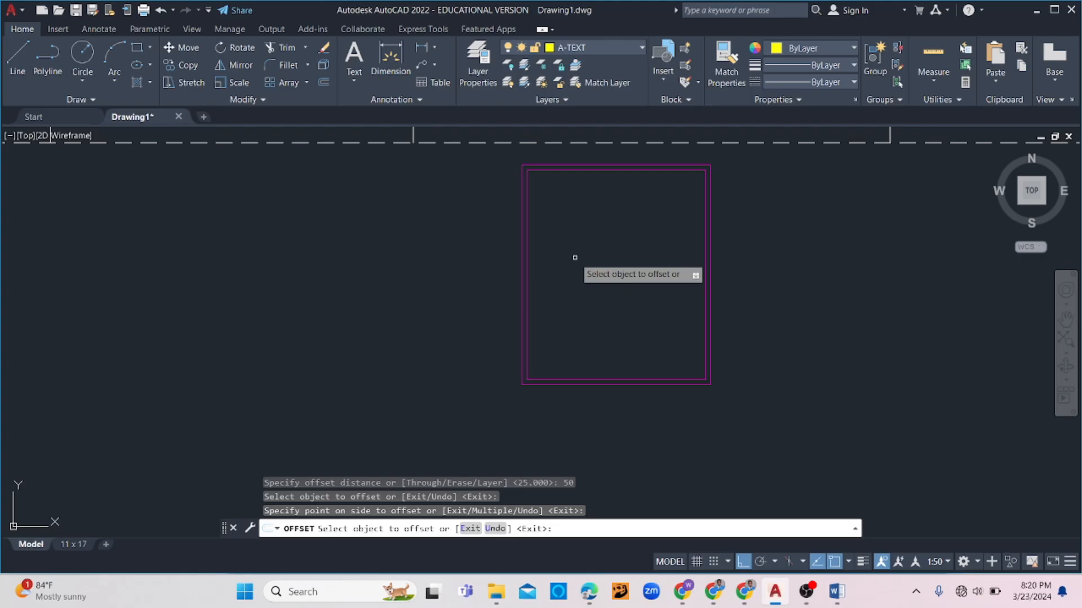
{"action": "key", "text": "Escape"}
- Draw a vertical centre line from the midpoint of the inner frame's top edge to its bottom edge
{"action": "type", "text": "l"}
{"action": "key", "text": "Return"}
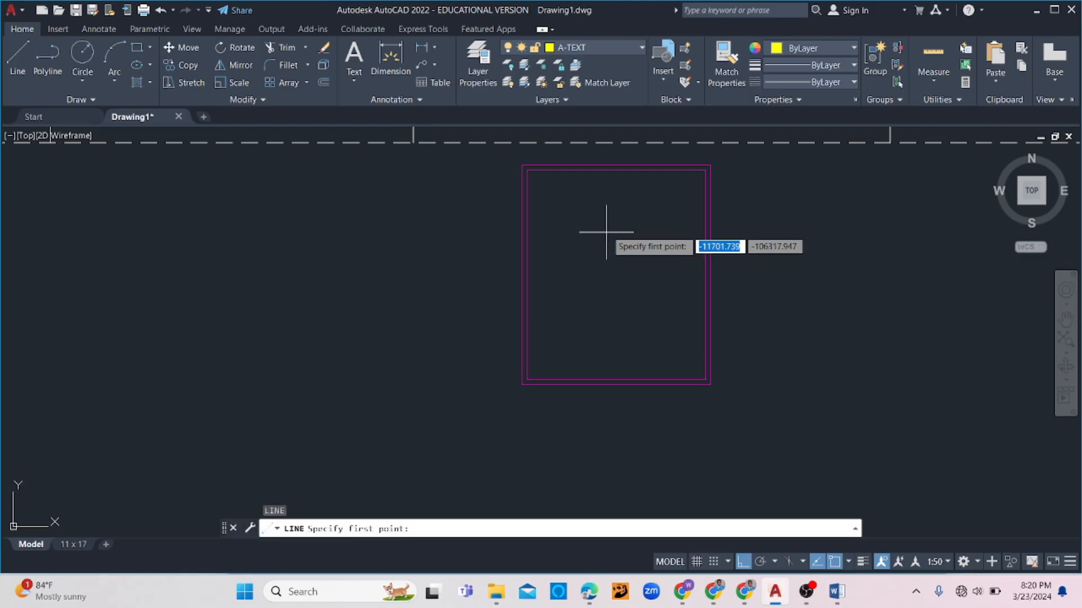
{"action": "left_click", "coordinate": [611, 169]}
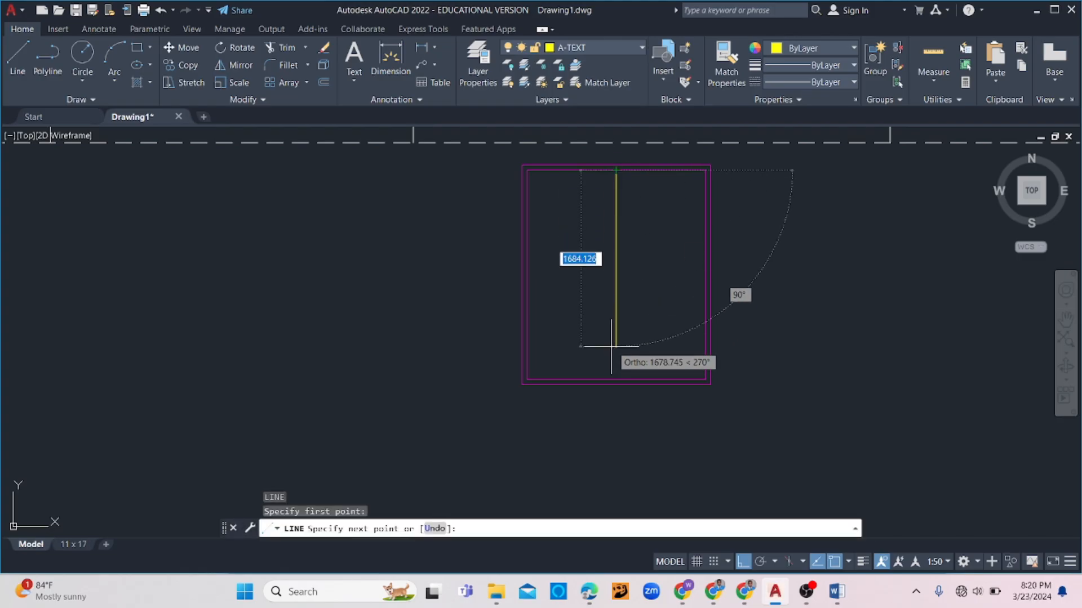
{"action": "key", "text": "Escape"}
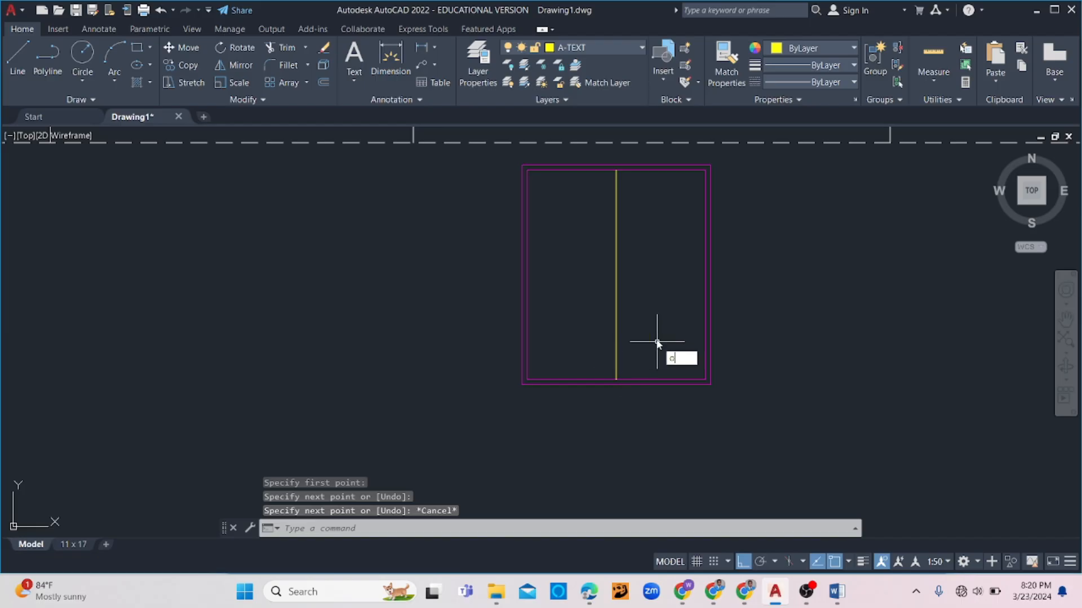
- Offset the door's vertical centre line 50 to both the left and the right
{"action": "type", "text": "o"}
{"action": "key", "text": "Return"}
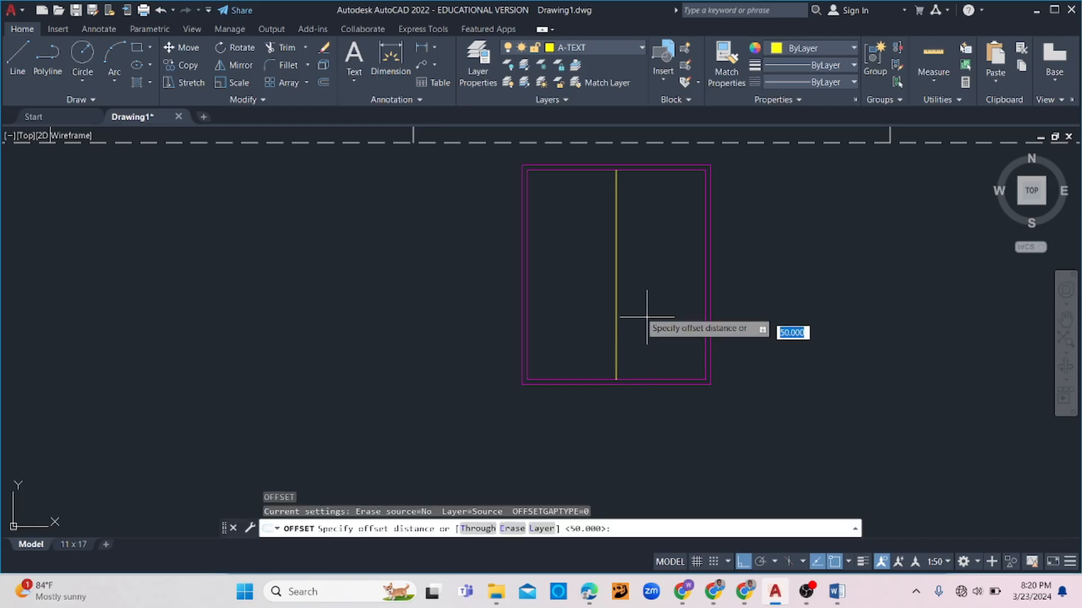
{"action": "key", "text": "Return"}
{"action": "left_click", "coordinate": [616, 273]}
{"action": "left_click", "coordinate": [596, 276]}
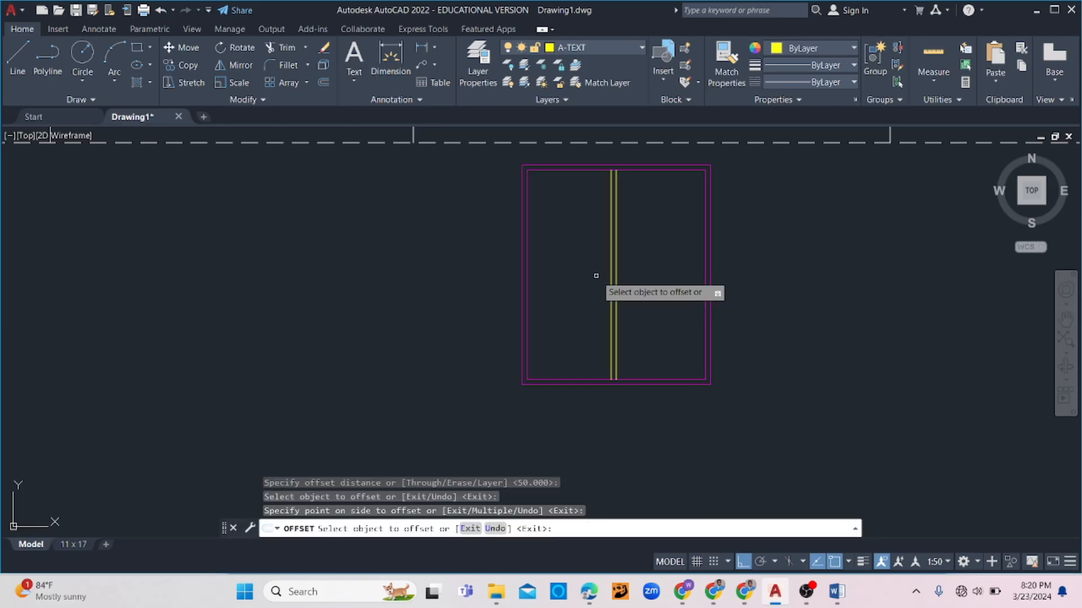
{"action": "left_click", "coordinate": [617, 264]}
{"action": "left_click", "coordinate": [653, 264]}
{"action": "key", "text": "Escape"}
- Move the three vertical lines at the door's centre to the A-DOOR-TIMBER layer
{"action": "left_click", "coordinate": [642, 265]}
{"action": "left_click", "coordinate": [570, 222]}
{"action": "left_click", "coordinate": [592, 47]}
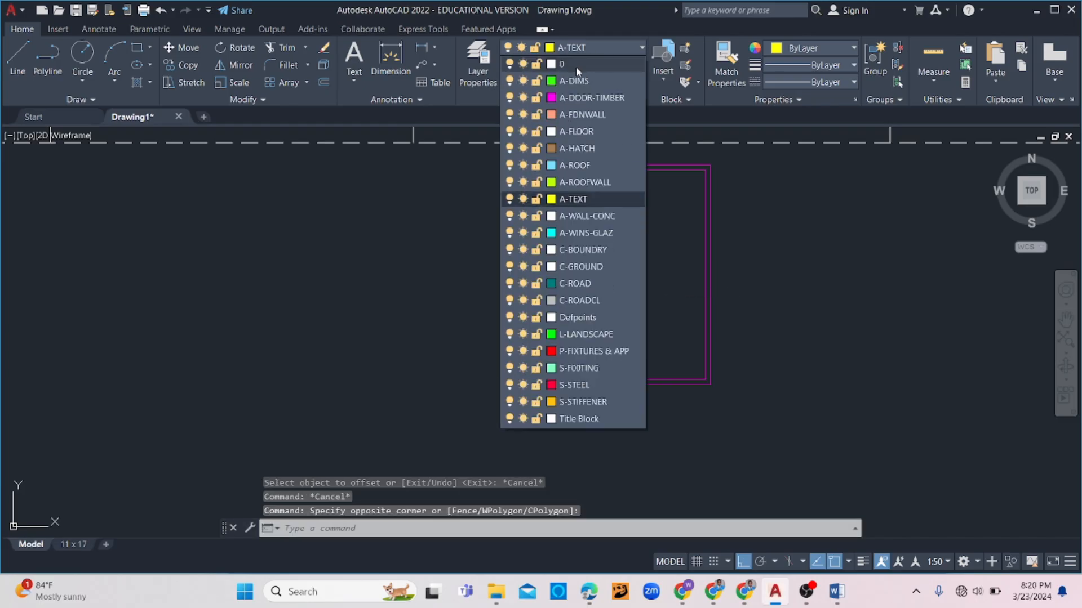
{"action": "left_click", "coordinate": [597, 86]}
{"action": "key", "text": "Escape"}
{"action": "key", "text": "Escape"}
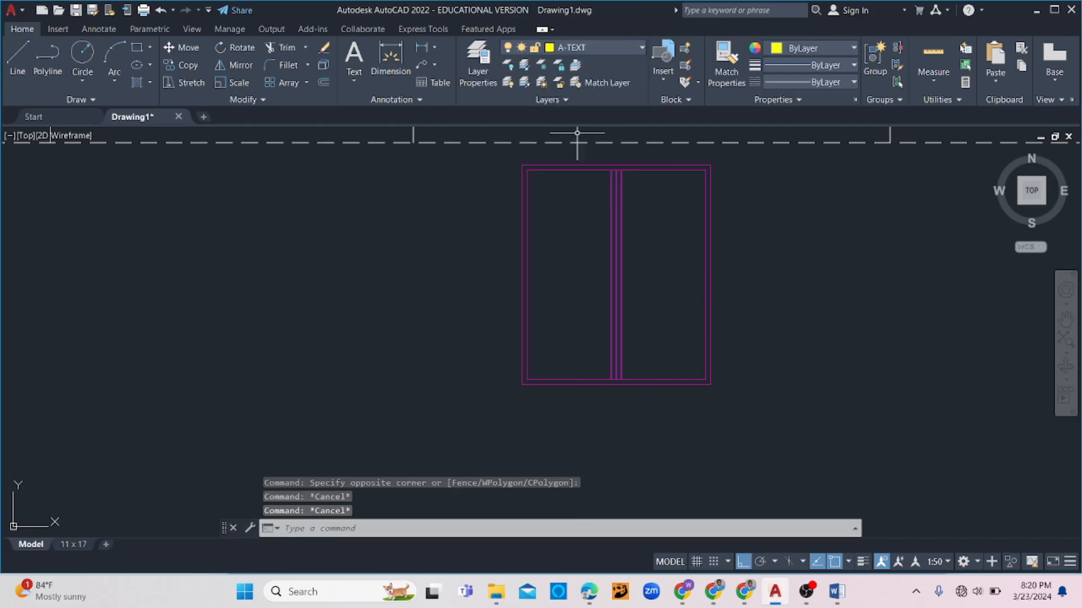
{"action": "left_click", "coordinate": [17, 56]}
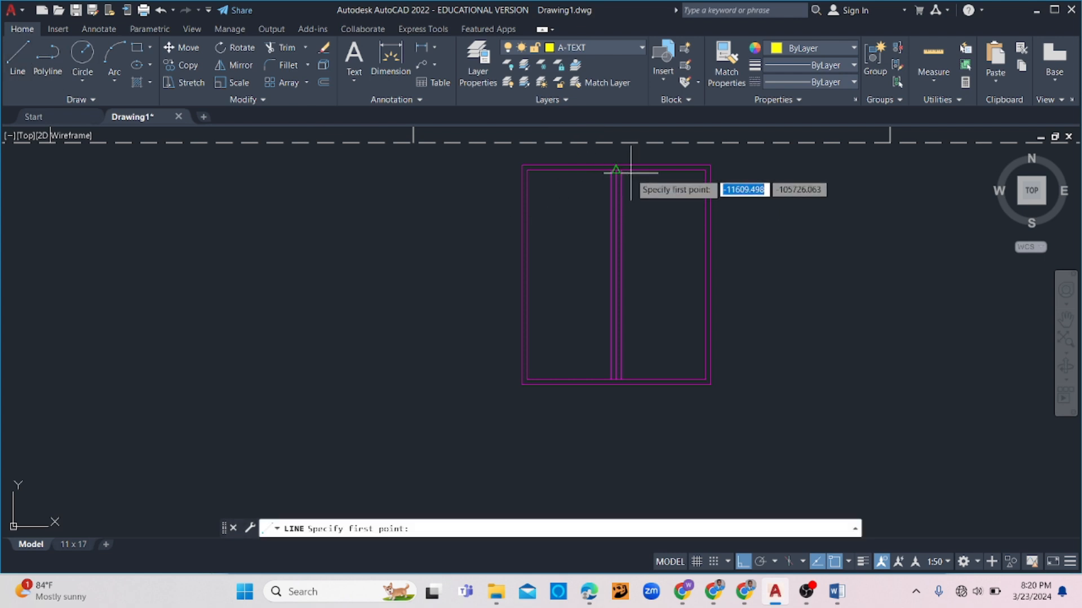
{"action": "scroll", "coordinate": [663, 263], "scroll_direction": "up", "scroll_amount": 2}
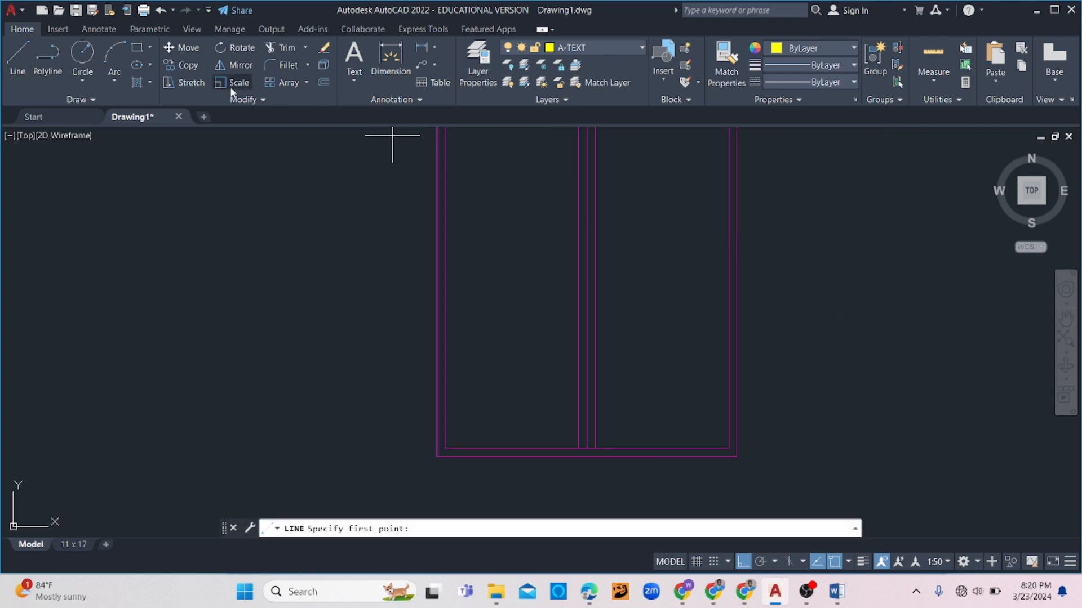
{"action": "key", "text": "Escape"}
- Draw a three-sided polygon, inscribed in a circle, in the right door panel as an arrowhead pointing left
{"action": "left_click", "coordinate": [149, 48]}
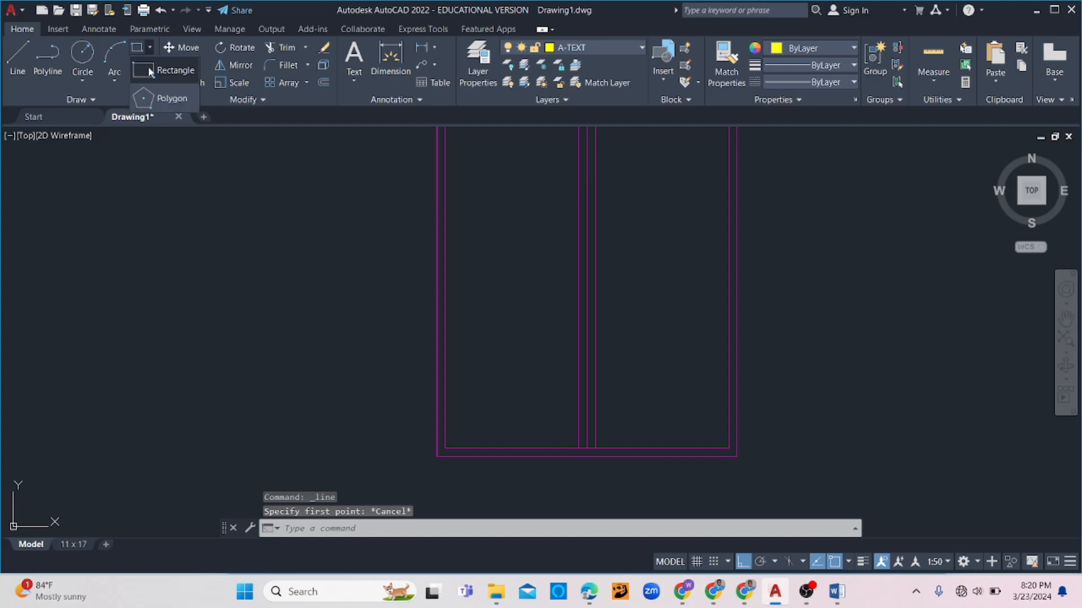
{"action": "left_click", "coordinate": [163, 98]}
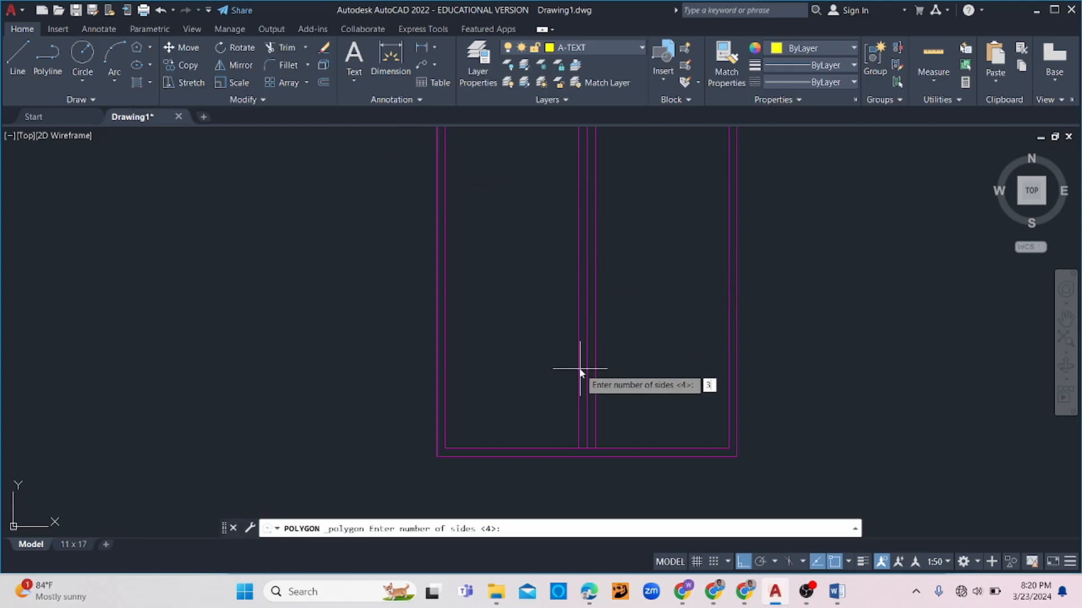
{"action": "key", "text": "Return"}
{"action": "left_click", "coordinate": [642, 252]}
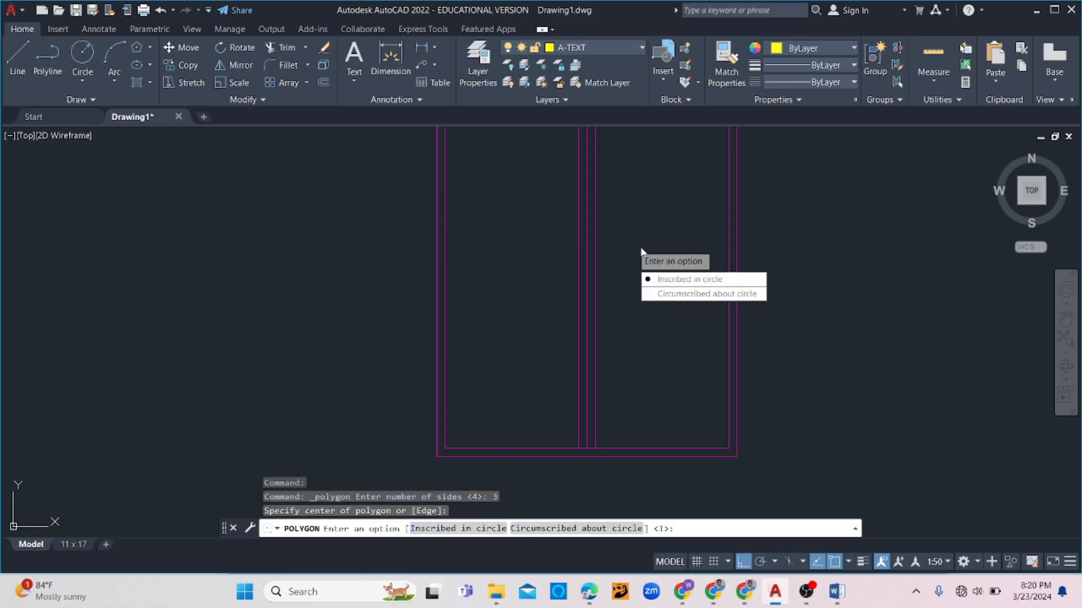
{"action": "left_click", "coordinate": [654, 279]}
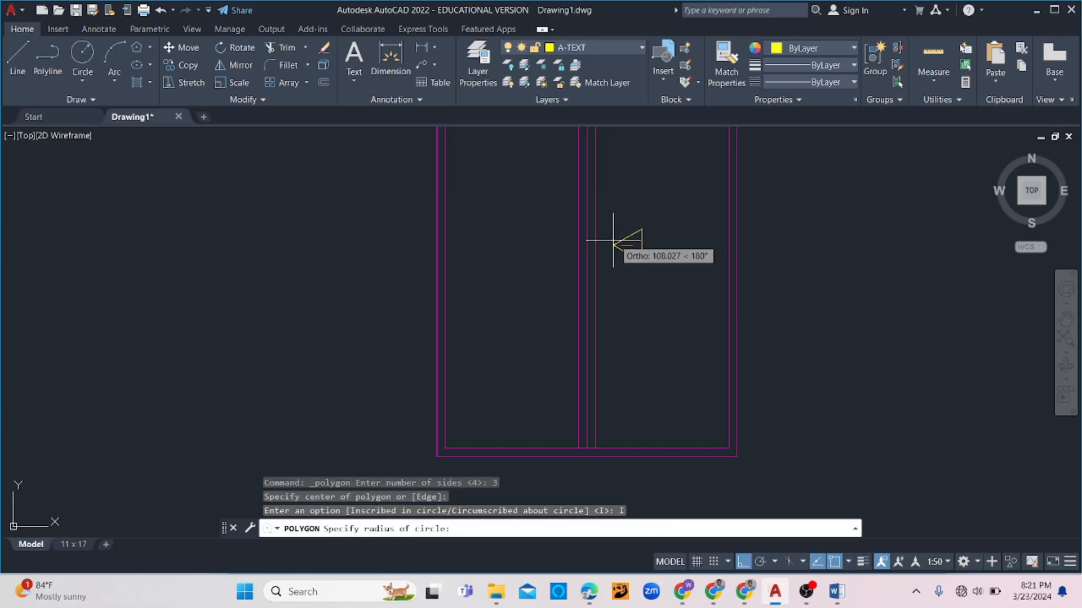
{"action": "left_click", "coordinate": [611, 241]}
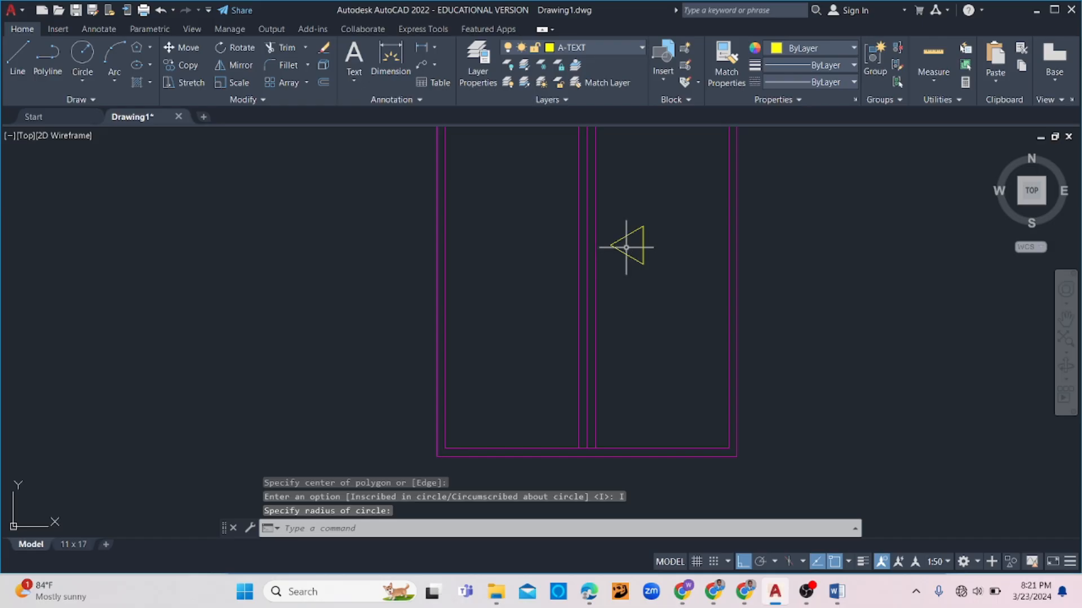
- Draw a thin horizontal rectangle about 300 long to the right of the triangle as the arrow's shaft
{"action": "type", "text": "rec"}
{"action": "key", "text": "Return"}
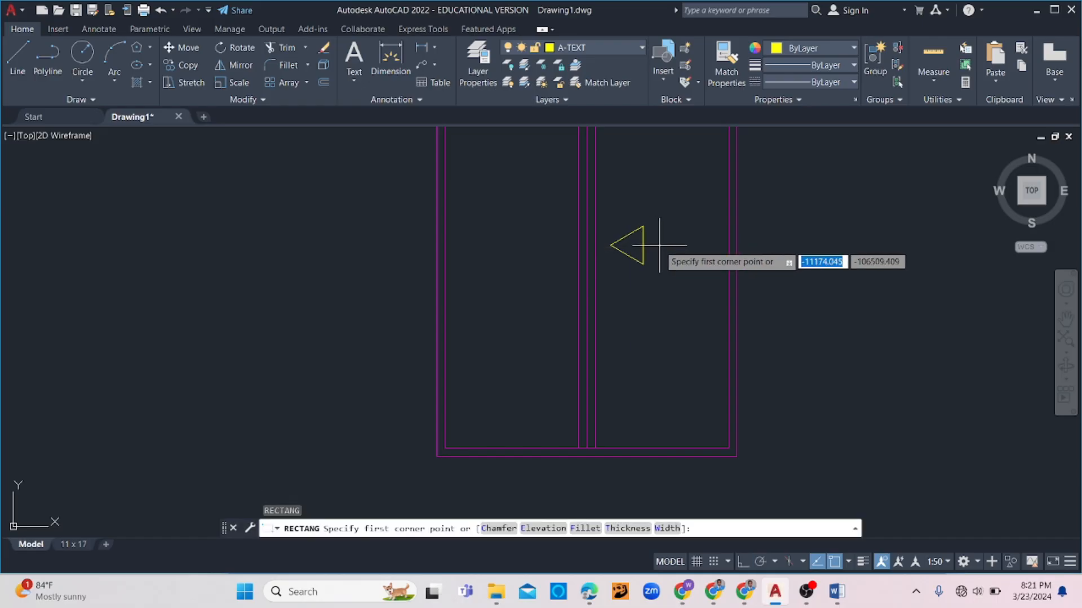
{"action": "left_click", "coordinate": [656, 239]}
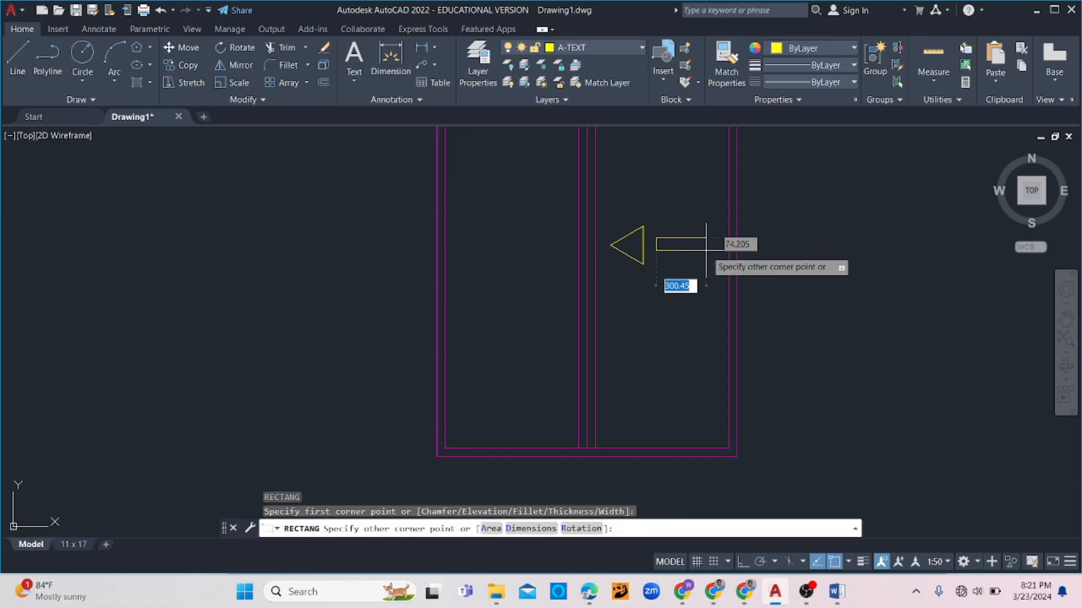
{"action": "left_click", "coordinate": [706, 245]}
- Move the shaft rectangle by its left edge's midpoint onto the midpoint of the triangle's vertical side
{"action": "left_click", "coordinate": [684, 241]}
{"action": "left_click", "coordinate": [671, 259]}
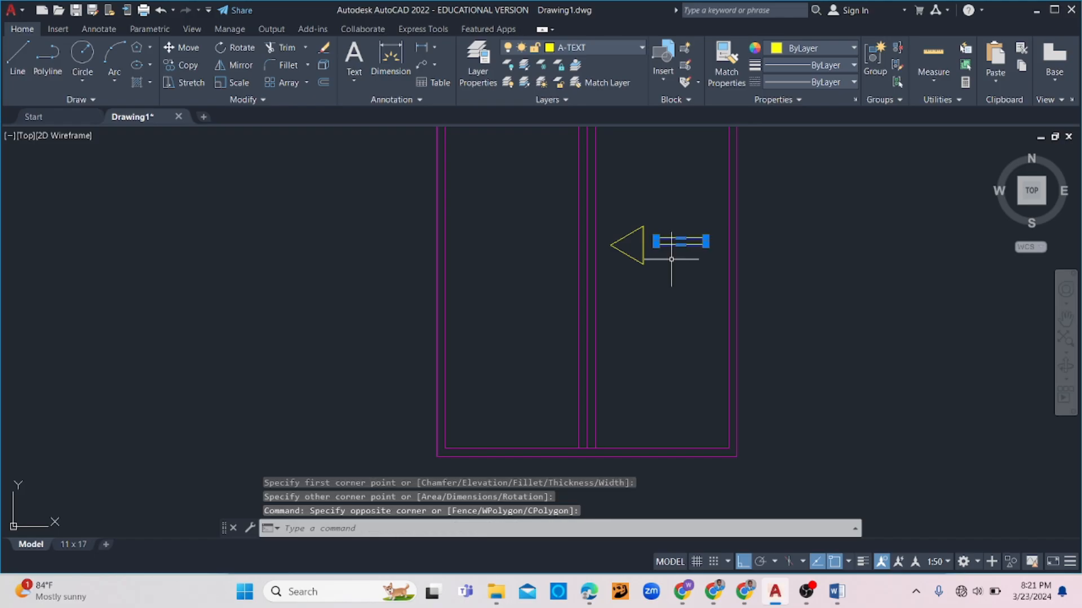
{"action": "key", "text": "Return"}
{"action": "scroll", "coordinate": [660, 239], "scroll_direction": "up", "scroll_amount": 6}
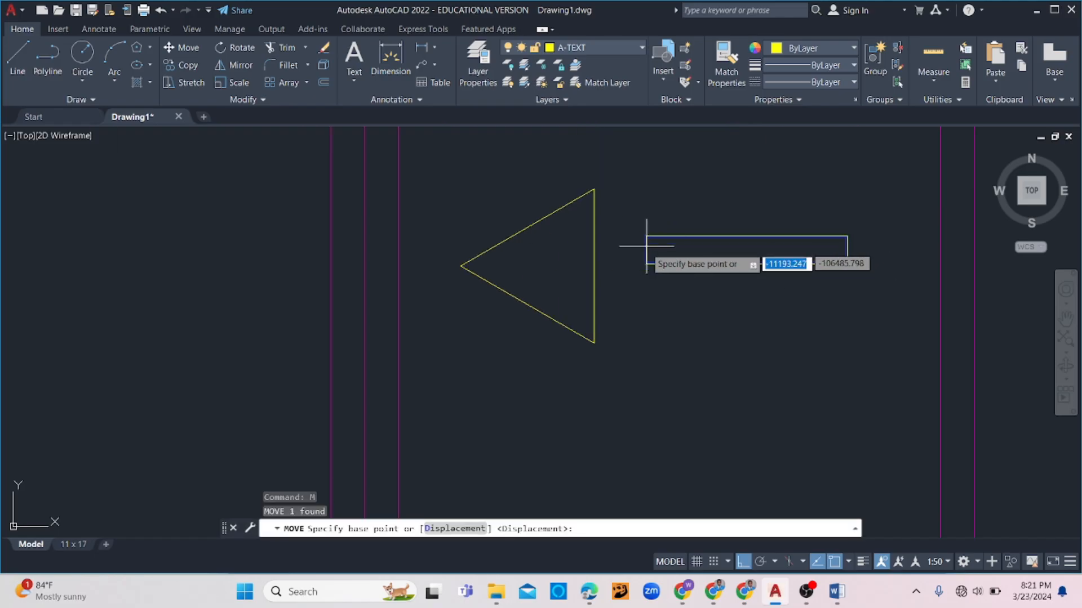
{"action": "left_click", "coordinate": [646, 249]}
{"action": "left_click", "coordinate": [594, 266]}
{"action": "scroll", "coordinate": [620, 264], "scroll_direction": "down", "scroll_amount": 4}
{"action": "scroll", "coordinate": [665, 234], "scroll_direction": "up", "scroll_amount": 2}
- Mirror the arrow about the door's vertical centre line into the left panel, keeping the original
{"action": "left_click", "coordinate": [666, 236]}
{"action": "left_click", "coordinate": [506, 356]}
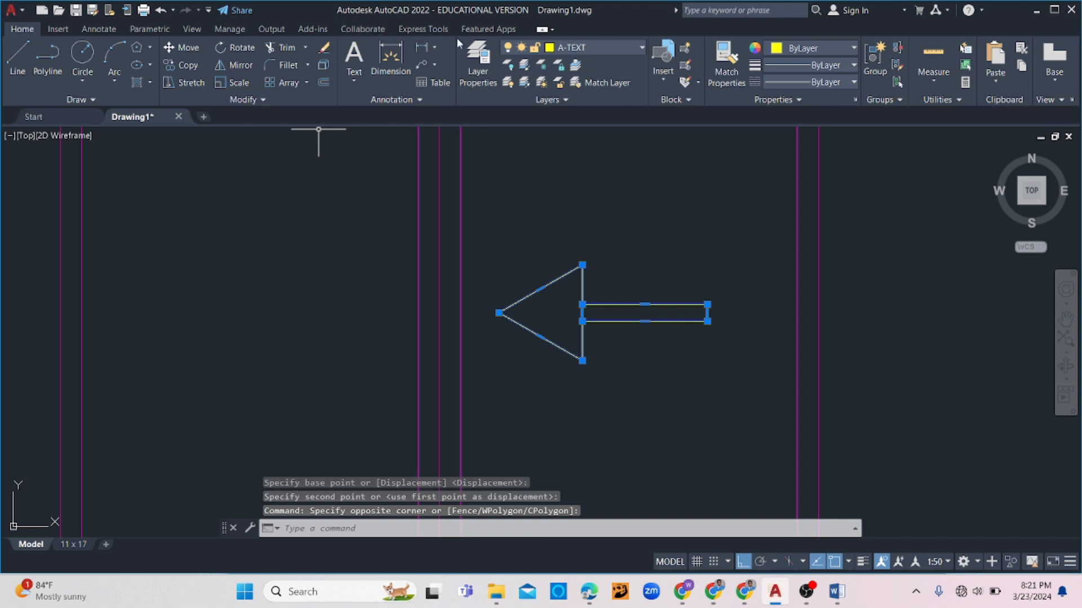
{"action": "left_click", "coordinate": [234, 65]}
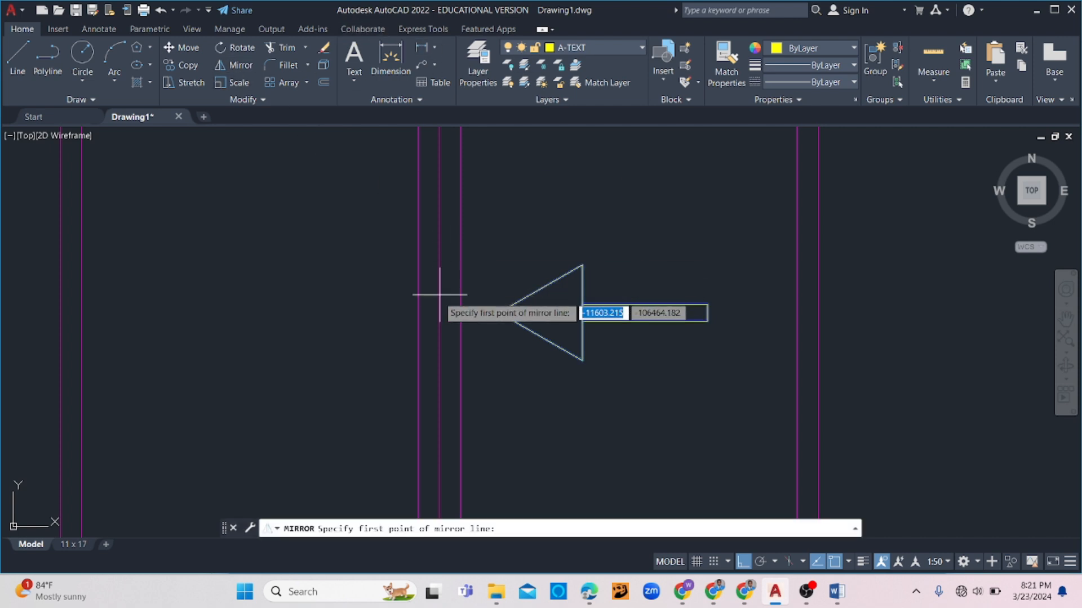
{"action": "left_click", "coordinate": [439, 236]}
{"action": "left_click", "coordinate": [438, 349]}
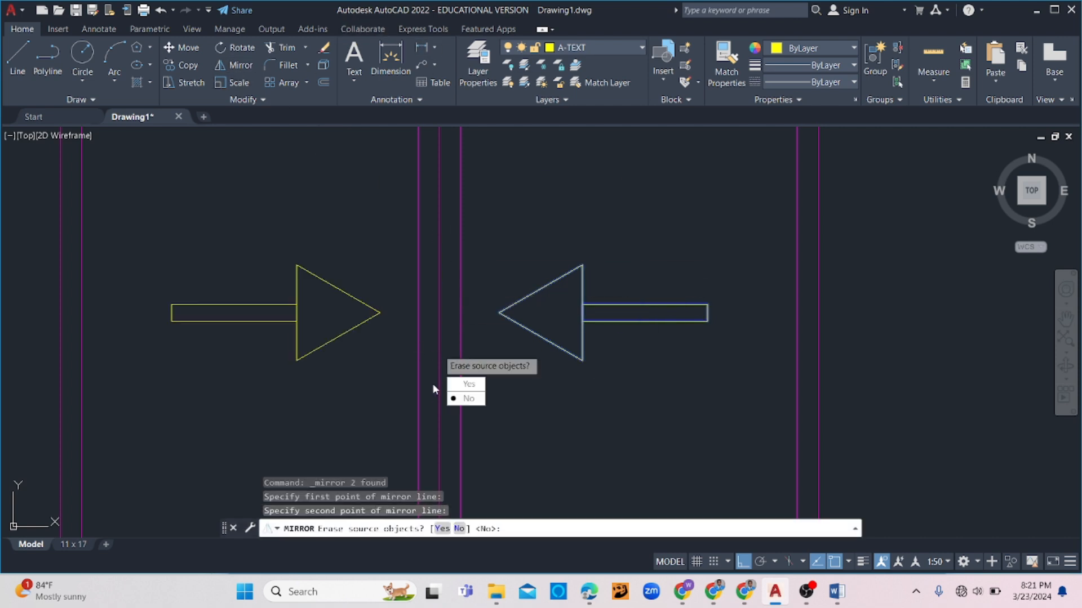
{"action": "type", "text": "n"}
{"action": "key", "text": "Return"}
{"action": "scroll", "coordinate": [513, 309], "scroll_direction": "down", "scroll_amount": 6}
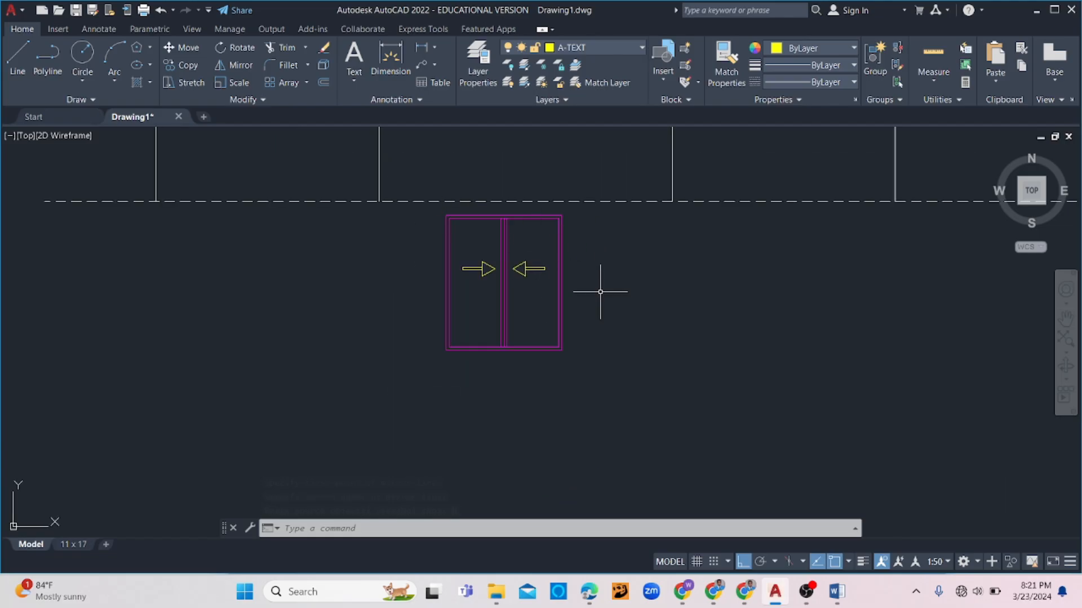
- Assign the complete sliding door, including both arrows, to the A-DOOR-TIMBER layer
{"action": "left_click", "coordinate": [586, 208]}
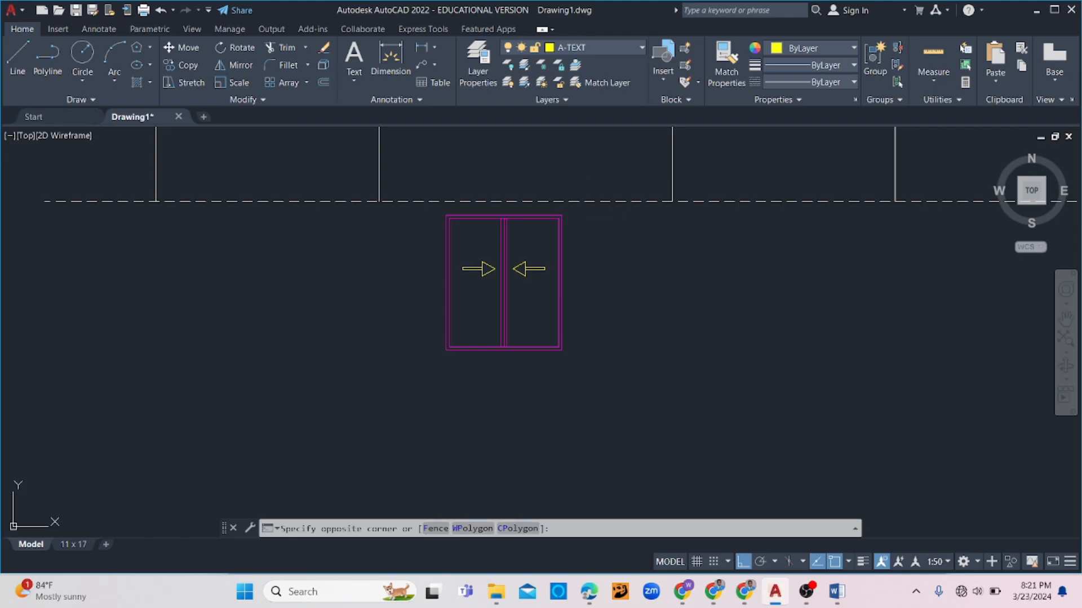
{"action": "left_click", "coordinate": [371, 397]}
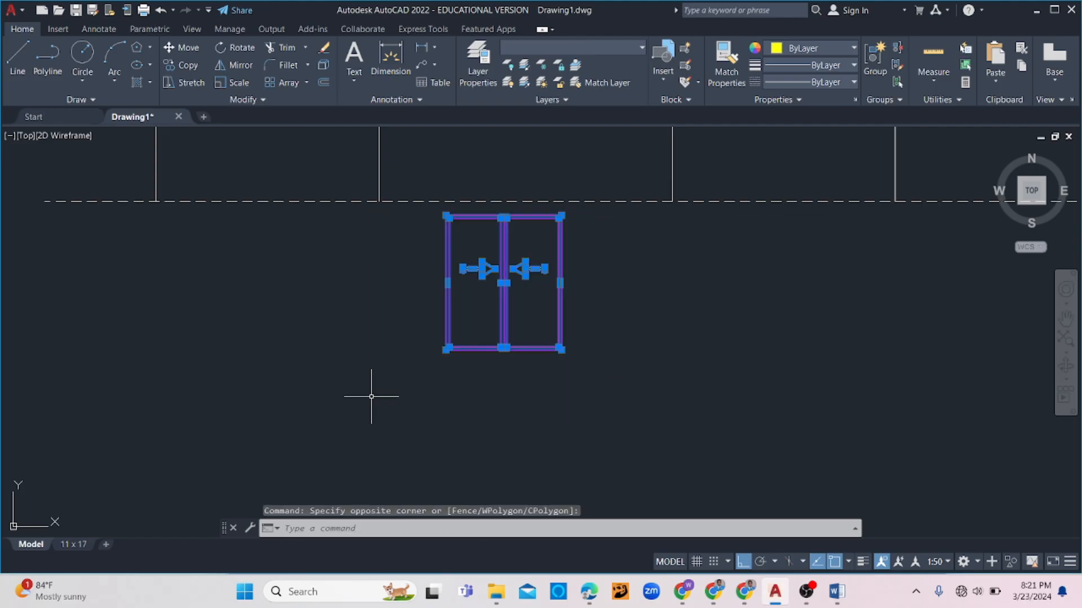
{"action": "left_click", "coordinate": [553, 39]}
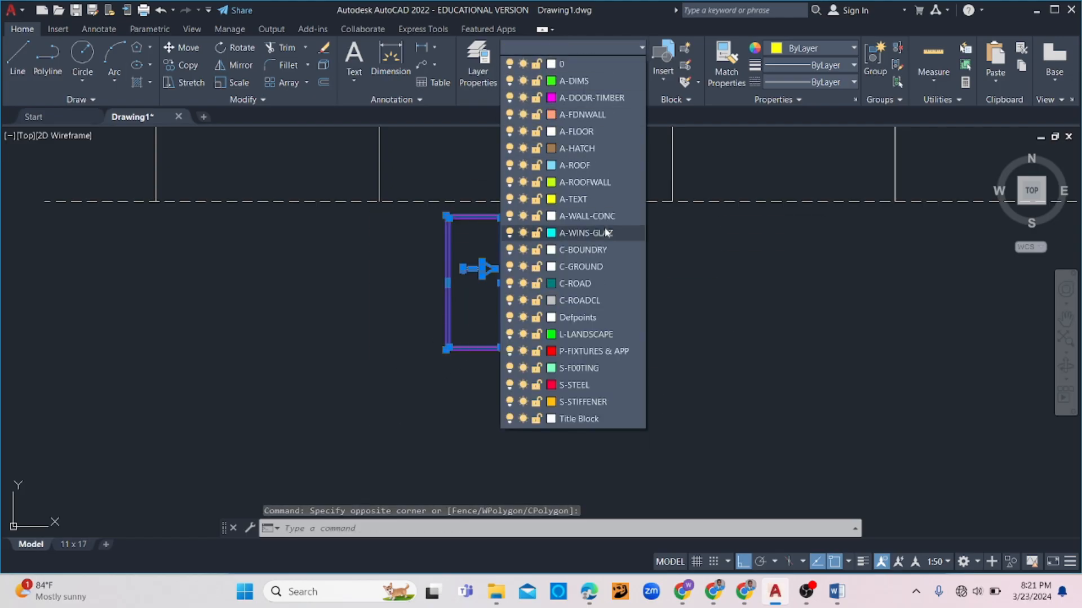
{"action": "left_click", "coordinate": [590, 99]}
{"action": "key", "text": "Escape"}
- Group all parts of the sliding door, including its frame, panels and both arrows
{"action": "left_click", "coordinate": [574, 207]}
{"action": "left_click", "coordinate": [379, 429]}
{"action": "type", "text": "G"}
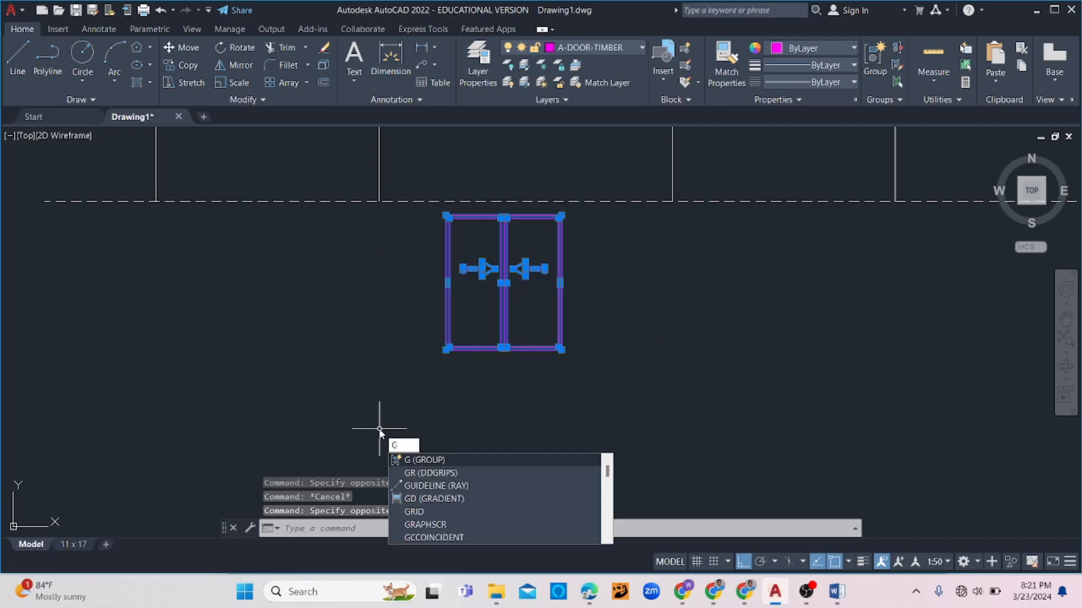
{"action": "type", "text": "ROUp"}
{"action": "scroll", "coordinate": [379, 428], "scroll_direction": "down", "scroll_amount": 3}
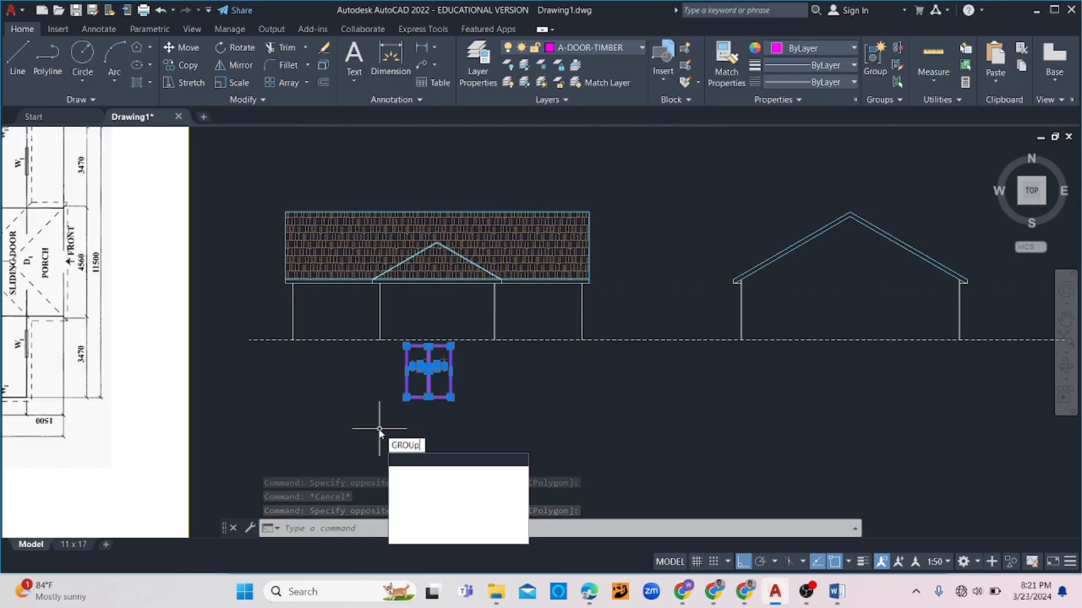
{"action": "key", "text": "Return"}
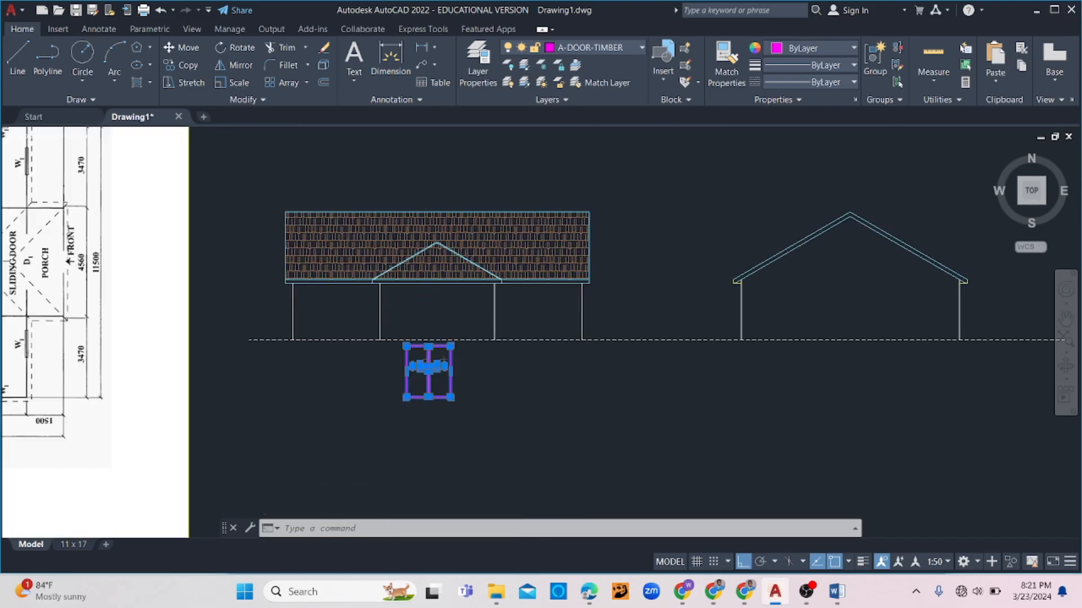
{"action": "left_click", "coordinate": [435, 390]}
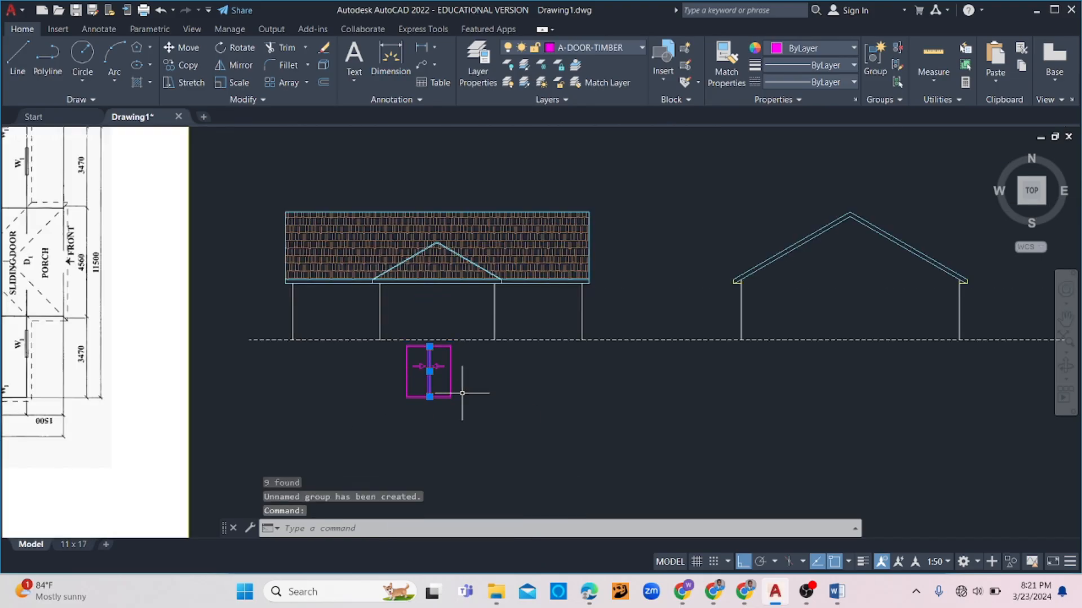
{"action": "key", "text": "Escape"}
- Draw a vertical guide line from the midpoint of the eaves beneath the front gable down to the ground line
{"action": "scroll", "coordinate": [461, 377], "scroll_direction": "down", "scroll_amount": 2}
{"action": "scroll", "coordinate": [460, 378], "scroll_direction": "down", "scroll_amount": 2}
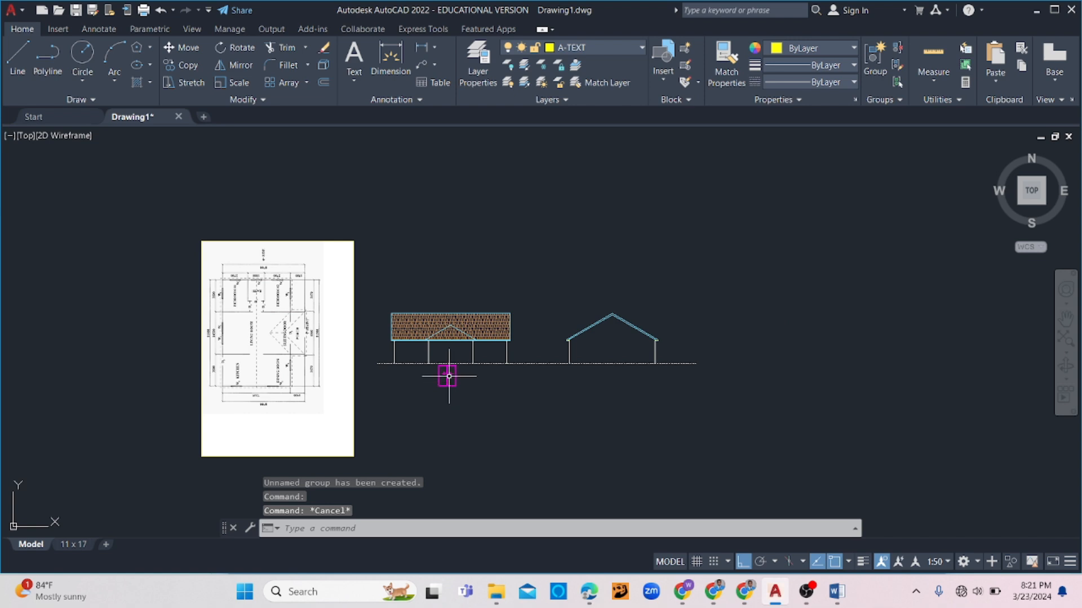
{"action": "scroll", "coordinate": [450, 364], "scroll_direction": "up", "scroll_amount": 4}
{"action": "scroll", "coordinate": [475, 383], "scroll_direction": "up", "scroll_amount": 2}
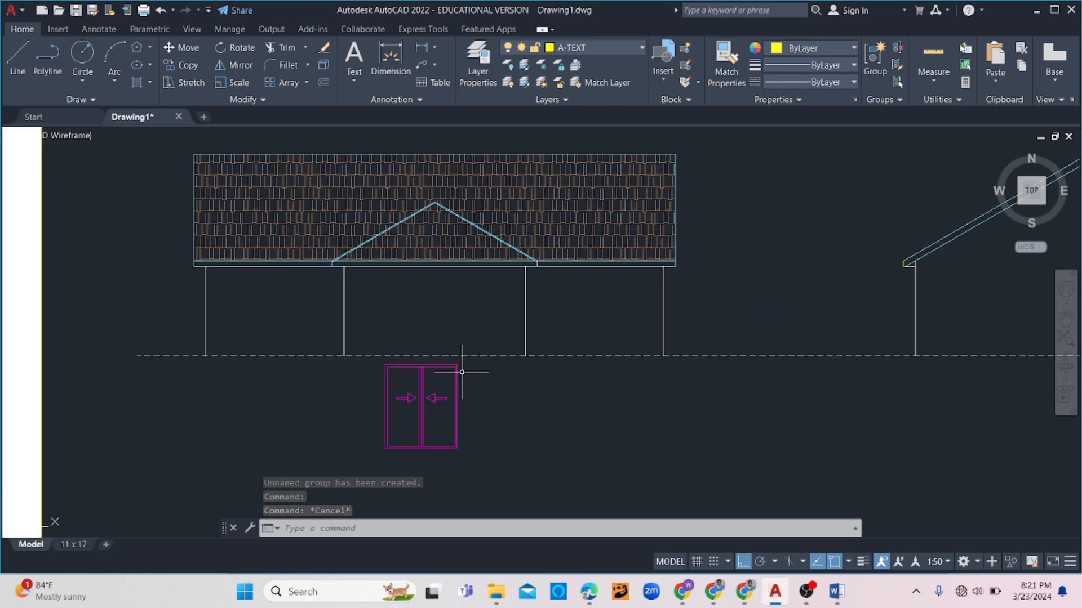
{"action": "left_click", "coordinate": [463, 375]}
{"action": "key", "text": "Escape"}
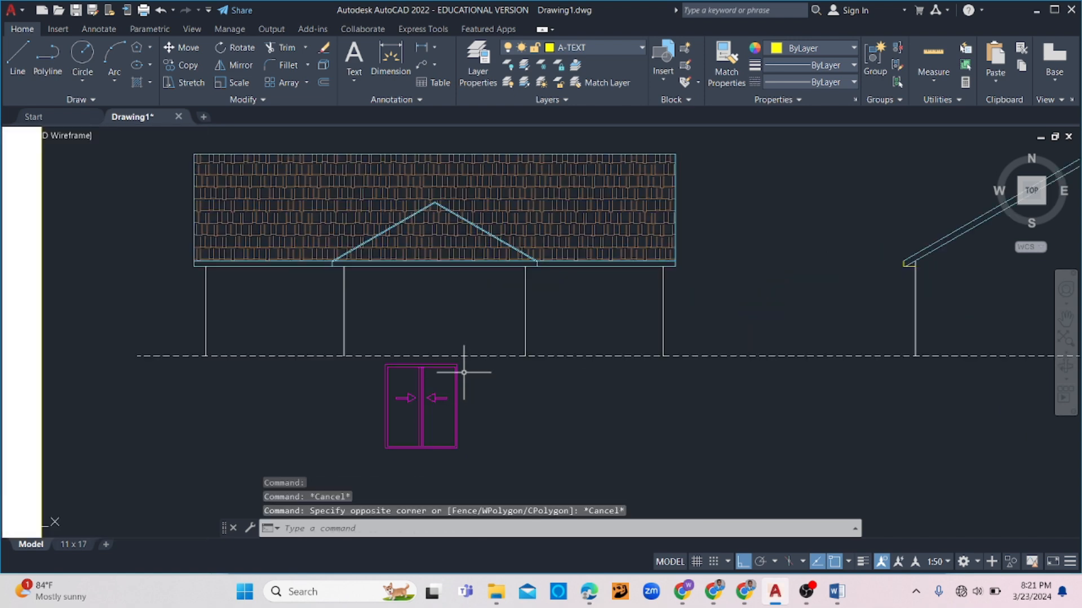
{"action": "key", "text": "Return"}
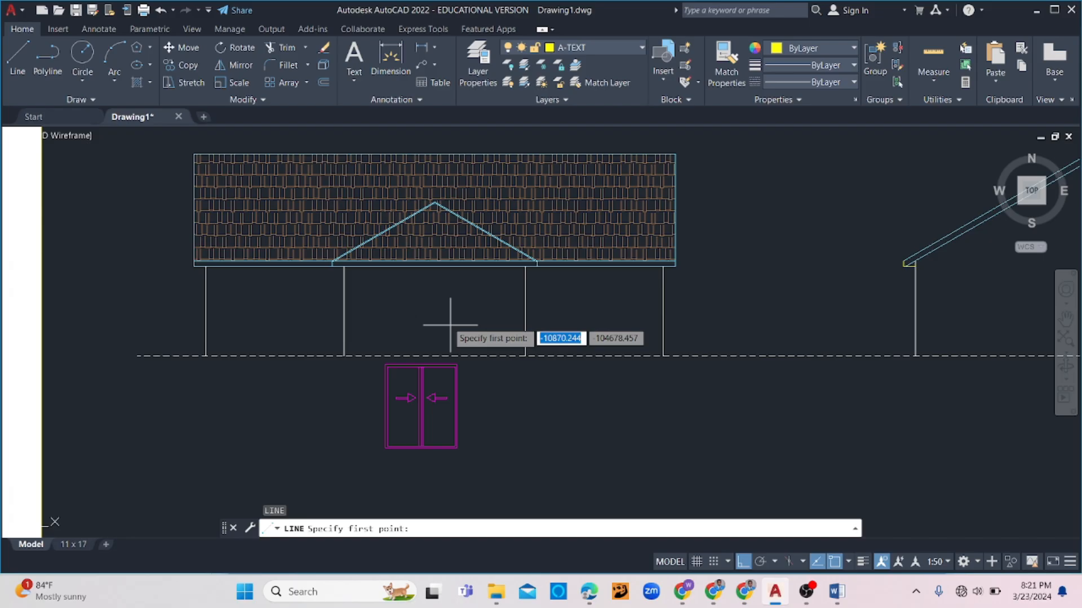
{"action": "left_click", "coordinate": [434, 264]}
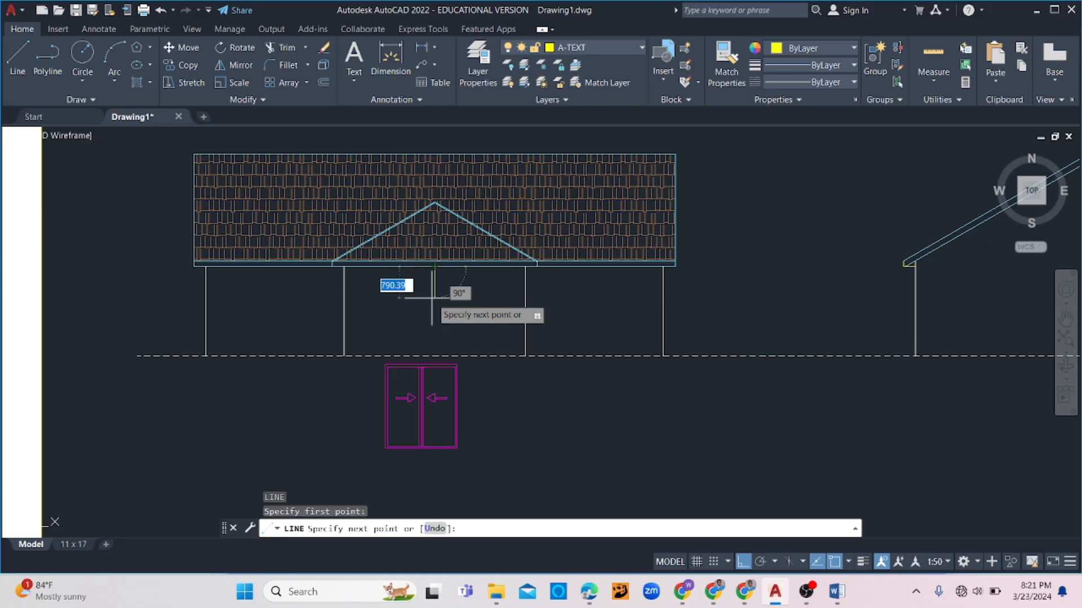
{"action": "left_click", "coordinate": [435, 352]}
{"action": "key", "text": "Escape"}
- Move the sliding door by the midpoint of its bottom edge onto the guide line's lower end at ground level
{"action": "scroll", "coordinate": [439, 352], "scroll_direction": "down", "scroll_amount": 1}
{"action": "scroll", "coordinate": [445, 377], "scroll_direction": "up", "scroll_amount": 4}
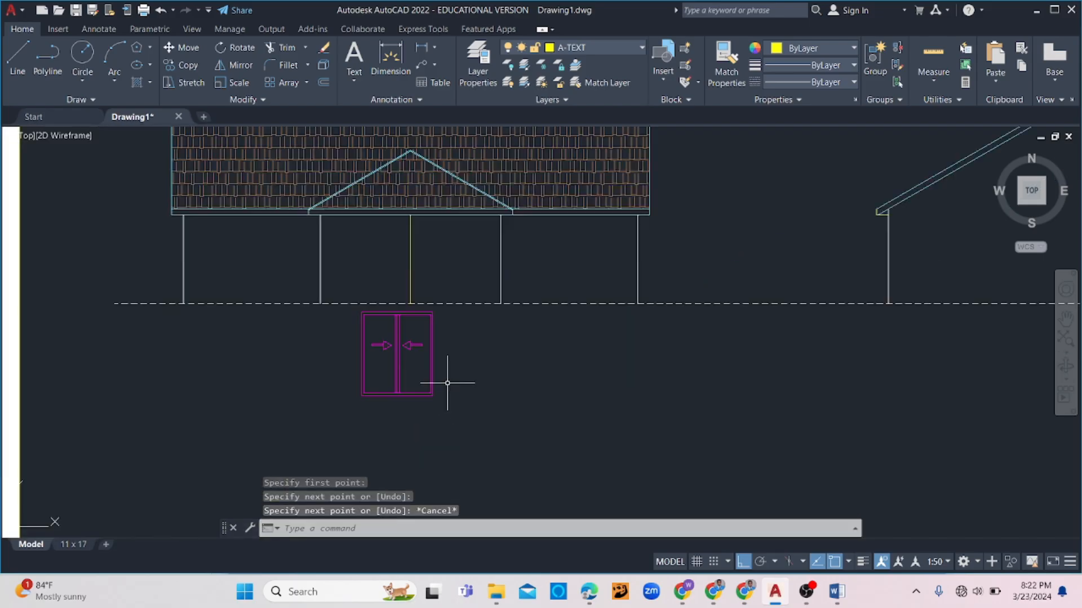
{"action": "left_click", "coordinate": [432, 269]}
{"action": "left_click", "coordinate": [264, 450]}
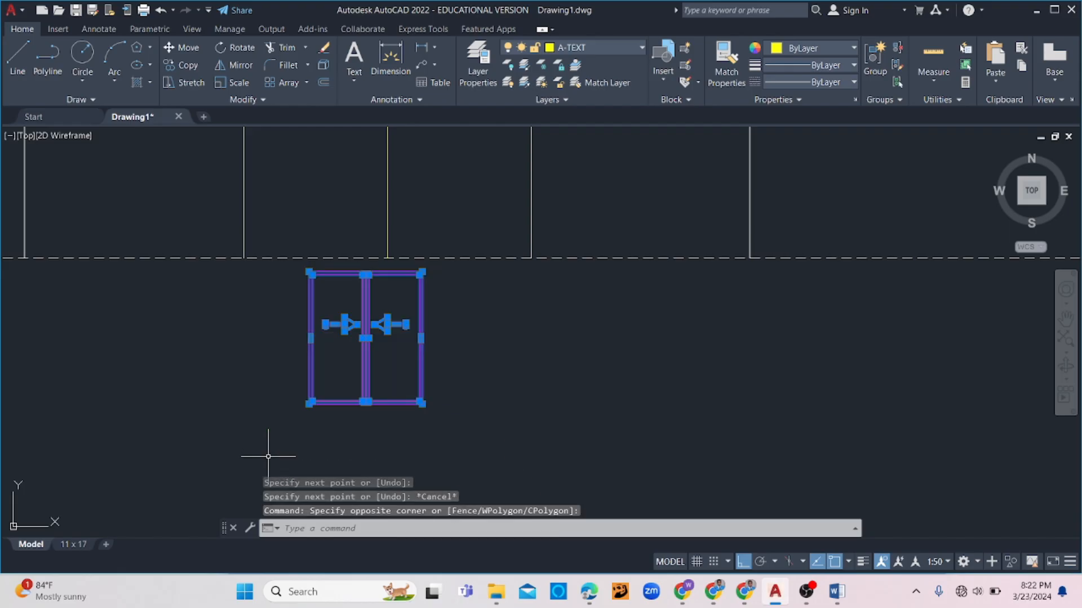
{"action": "type", "text": "m"}
{"action": "key", "text": "Return"}
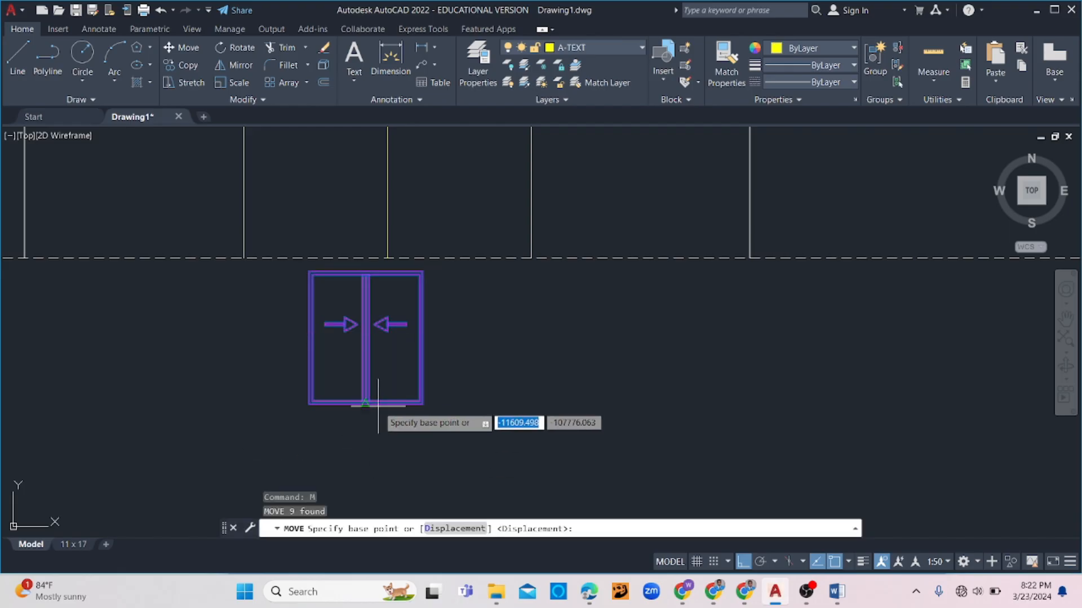
{"action": "left_click", "coordinate": [366, 402]}
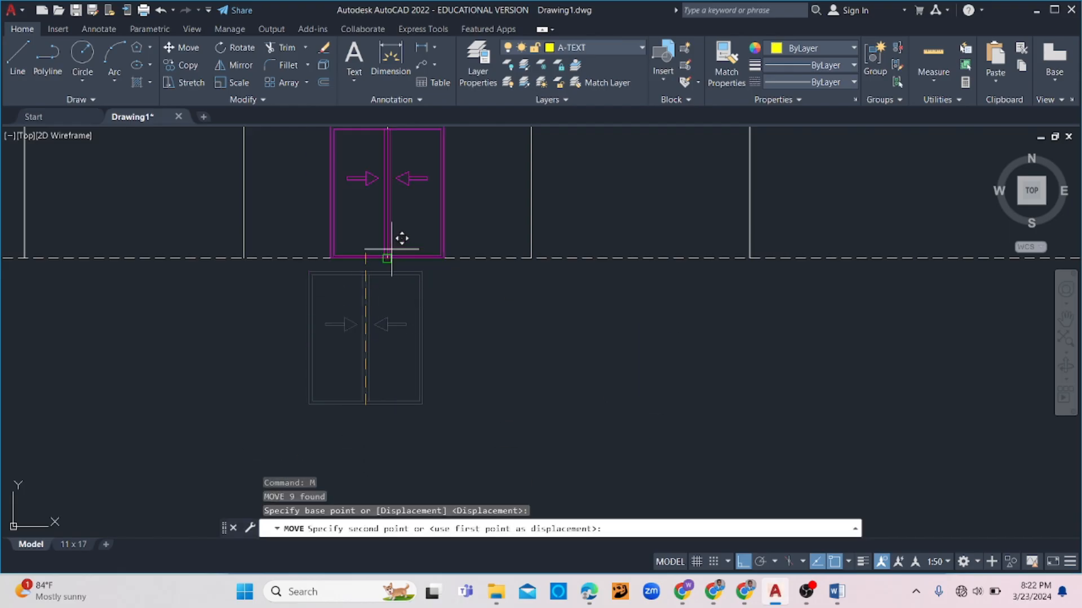
{"action": "left_click", "coordinate": [395, 256]}
{"action": "scroll", "coordinate": [400, 255], "scroll_direction": "down", "scroll_amount": 2}
{"action": "key", "text": "Escape"}
- Delete the vertical guide line running through the centre of the sliding door
{"action": "scroll", "coordinate": [400, 254], "scroll_direction": "down", "scroll_amount": 2}
{"action": "scroll", "coordinate": [374, 174], "scroll_direction": "up", "scroll_amount": 6}
{"action": "scroll", "coordinate": [371, 189], "scroll_direction": "up", "scroll_amount": 4}
{"action": "left_click", "coordinate": [372, 189]}
{"action": "left_click", "coordinate": [328, 181]}
{"action": "key", "text": "Delete"}
{"action": "scroll", "coordinate": [392, 202], "scroll_direction": "down", "scroll_amount": 6}
{"action": "scroll", "coordinate": [425, 285], "scroll_direction": "down", "scroll_amount": 4}
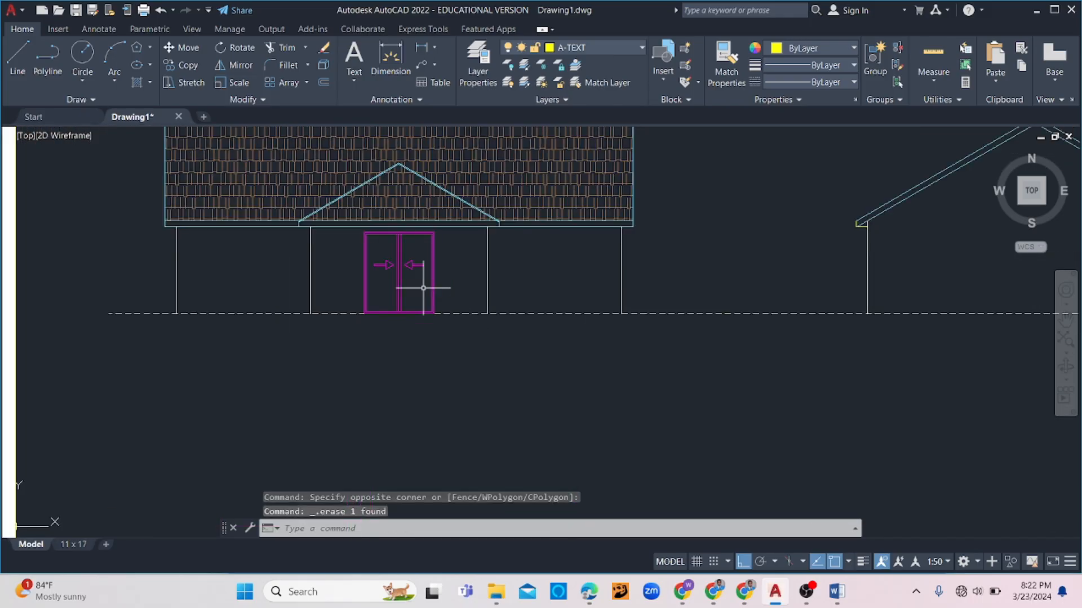
- Review the window positions on the floor plan and switch to the Word document to read the window specifications
{"action": "scroll", "coordinate": [454, 295], "scroll_direction": "up", "scroll_amount": 3}
{"action": "scroll", "coordinate": [458, 302], "scroll_direction": "down", "scroll_amount": 3}
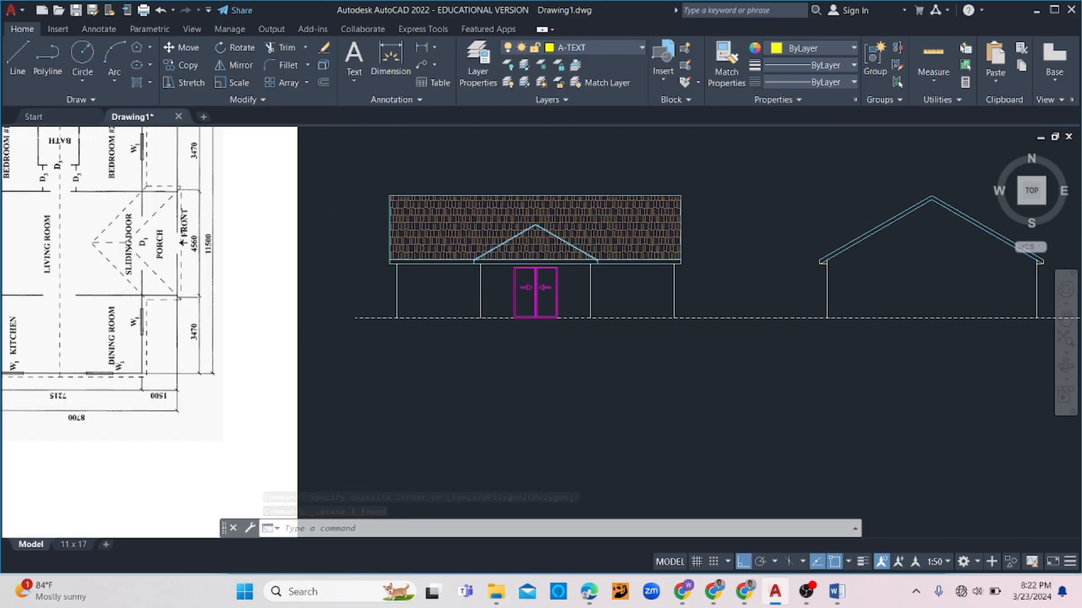
{"action": "middle_click_drag", "start_coordinate": [179, 293], "coordinate": [171, 359]}
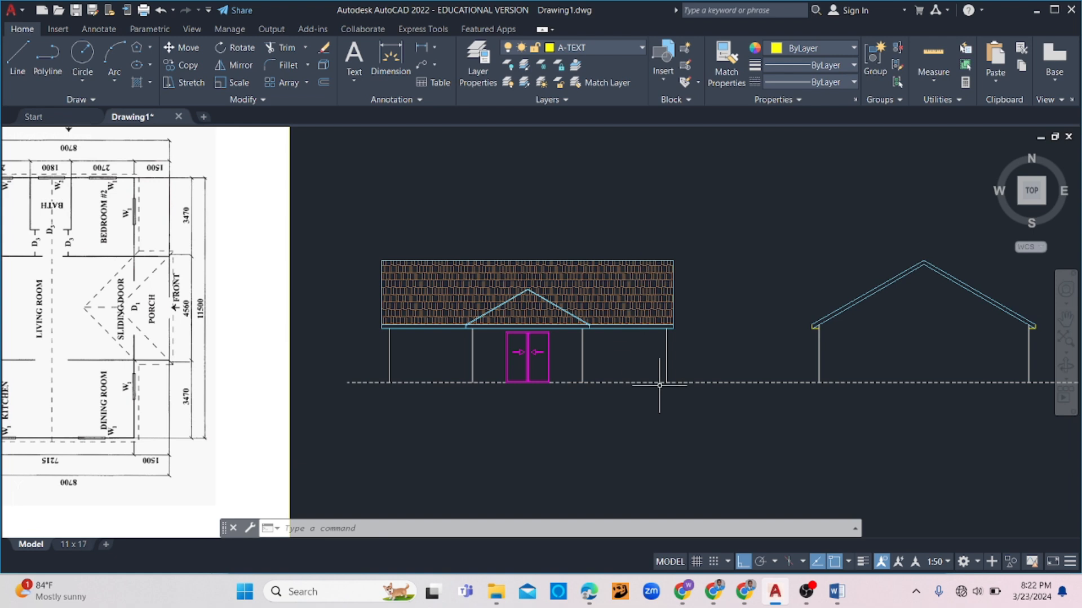
{"action": "left_click", "coordinate": [828, 588]}
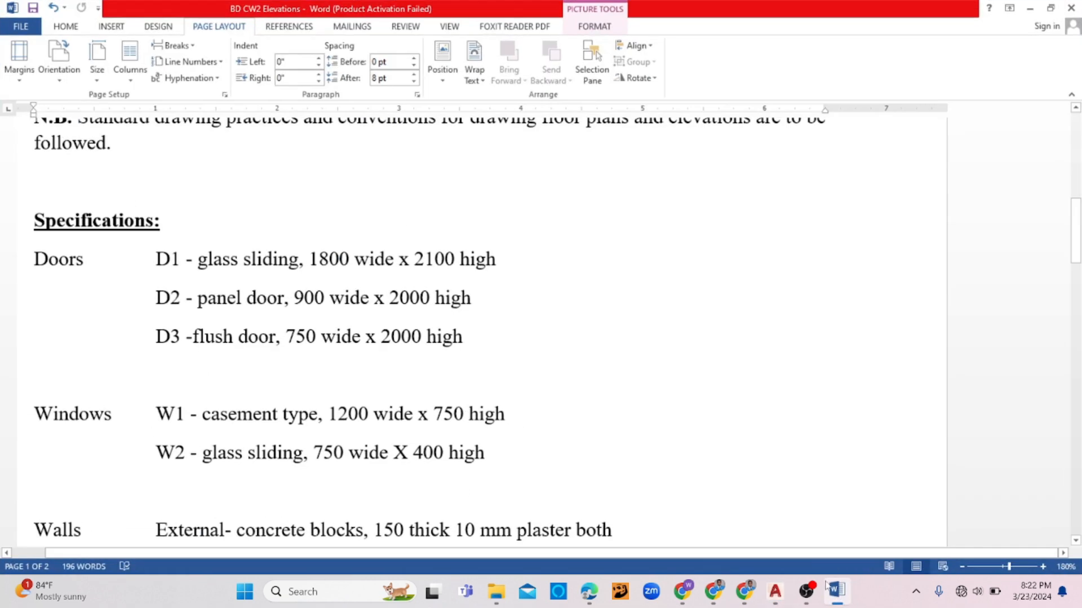
{"action": "scroll", "coordinate": [225, 258], "scroll_direction": "down", "scroll_amount": 1}
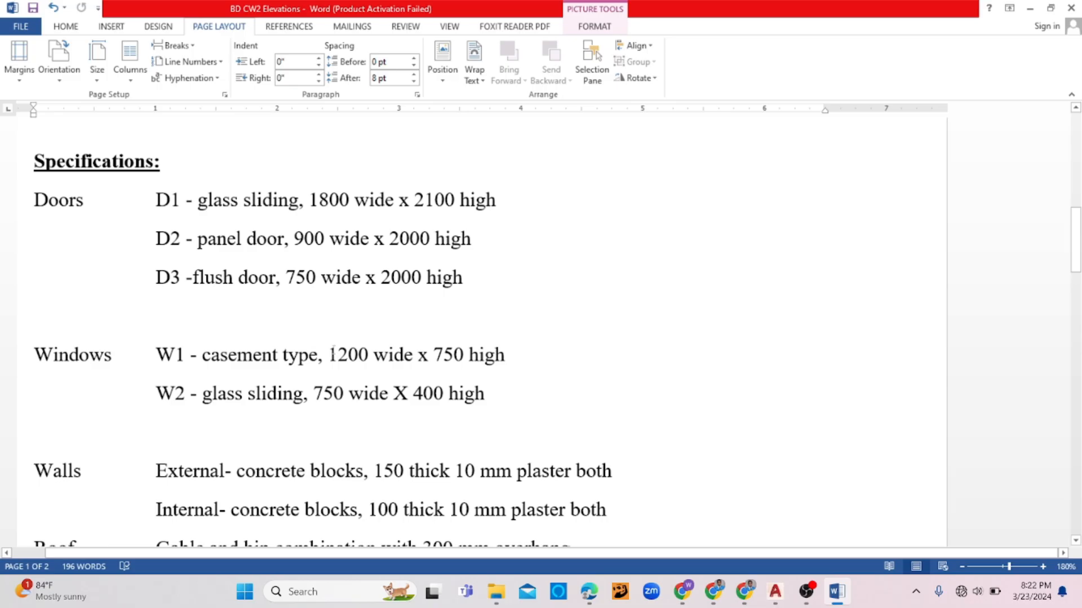
{"action": "scroll", "coordinate": [452, 327], "scroll_direction": "down", "scroll_amount": 1}
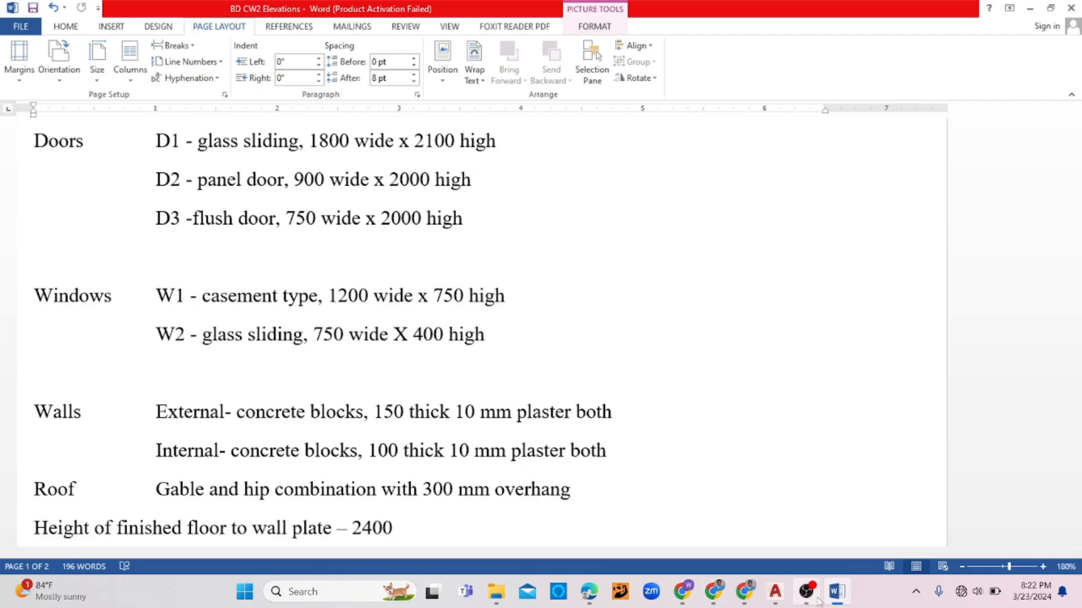
{"action": "mouse_move", "coordinate": [820, 602]}
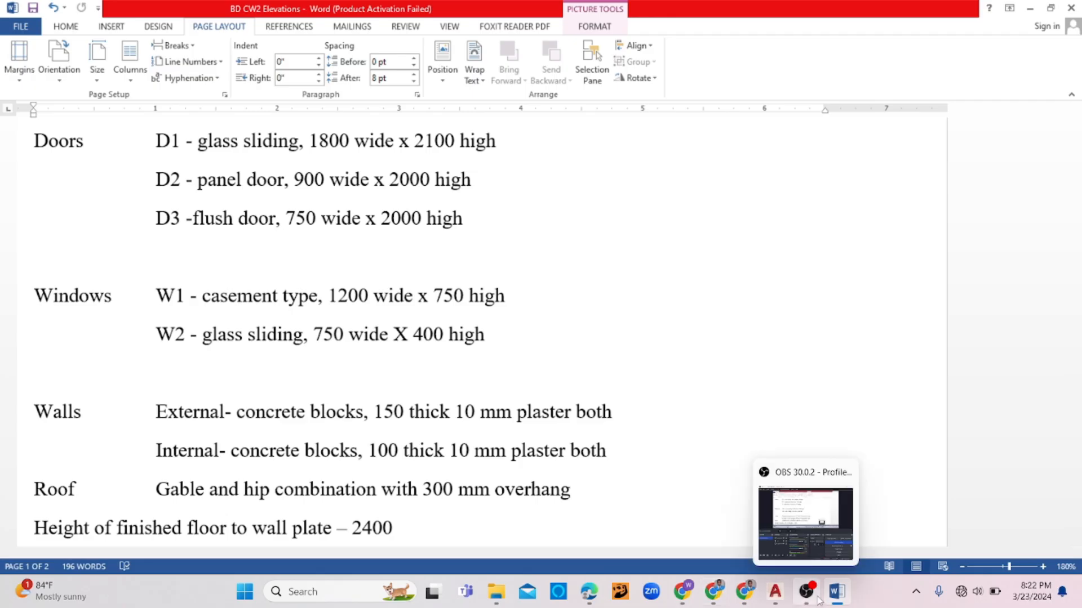
- Switch back to AutoCAD and draw a 1200 by 750 rectangle for window W1 below the front elevation
{"action": "left_click", "coordinate": [777, 598]}
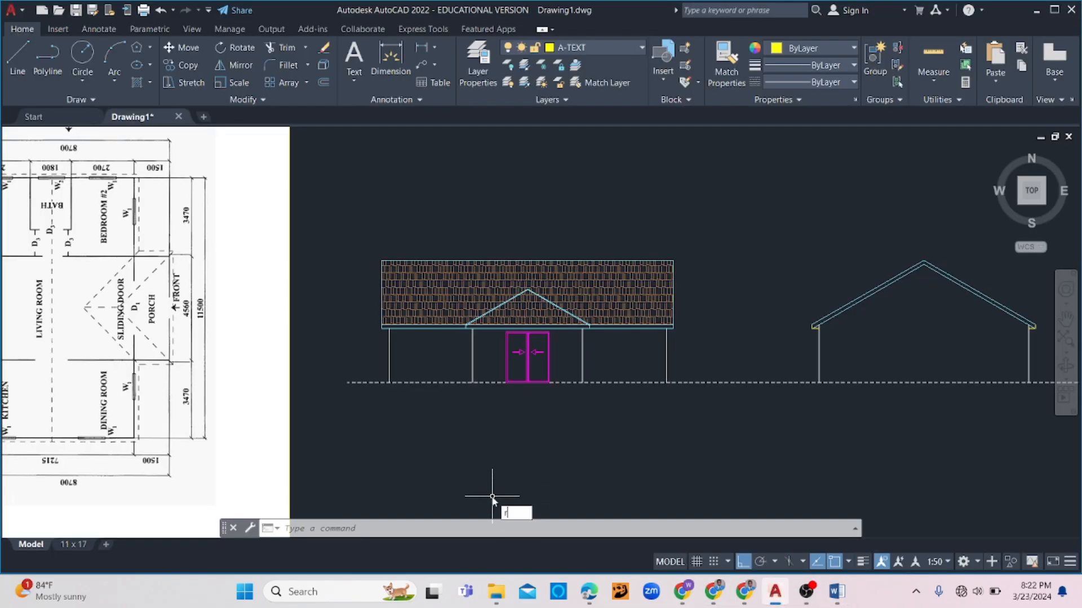
{"action": "type", "text": "rec"}
{"action": "key", "text": "Return"}
{"action": "left_click", "coordinate": [483, 445]}
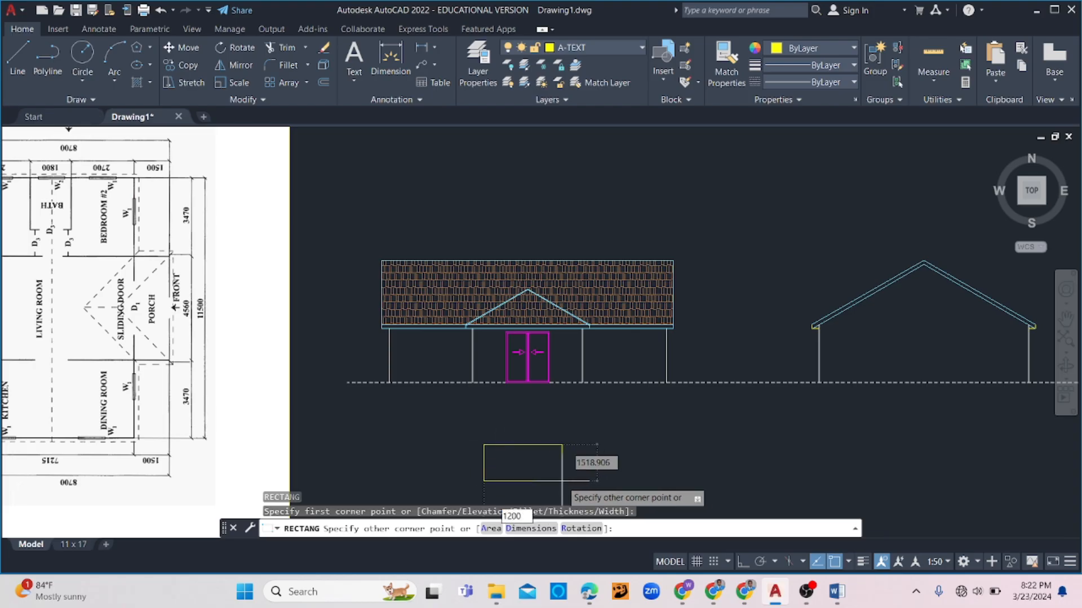
{"action": "type", "text": "1200"}
{"action": "key", "text": "Tab"}
{"action": "type", "text": "7"}
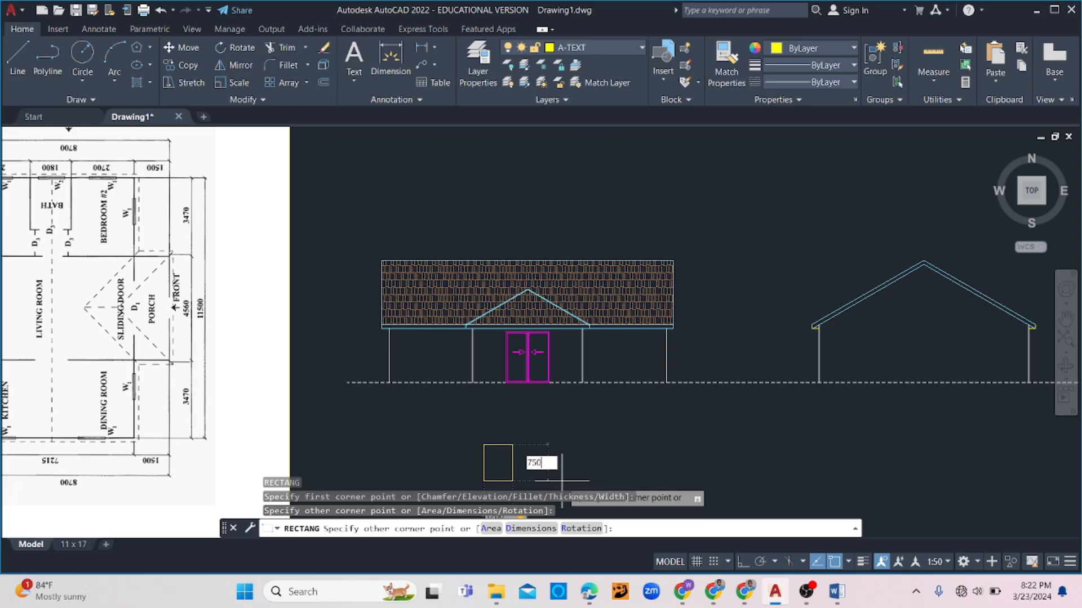
{"action": "type", "text": "50"}
{"action": "key", "text": "Return"}
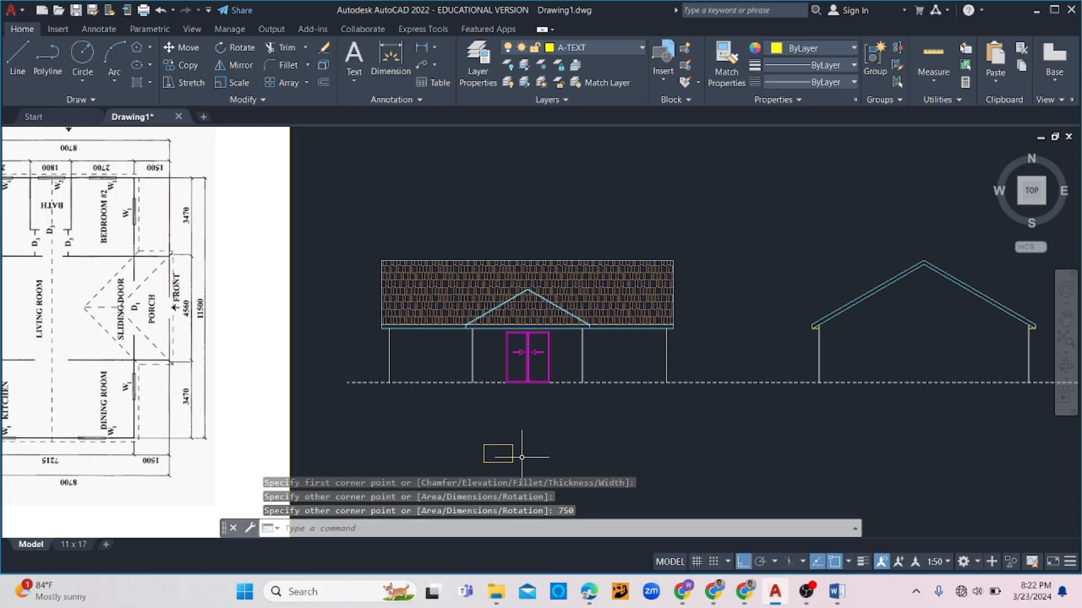
- Assign the window rectangle to the A-WINS-GLAZ layer
{"action": "scroll", "coordinate": [516, 449], "scroll_direction": "up", "scroll_amount": 4}
{"action": "middle_click_drag", "start_coordinate": [509, 447], "coordinate": [535, 331]}
{"action": "left_click", "coordinate": [572, 310]}
{"action": "left_click", "coordinate": [442, 405]}
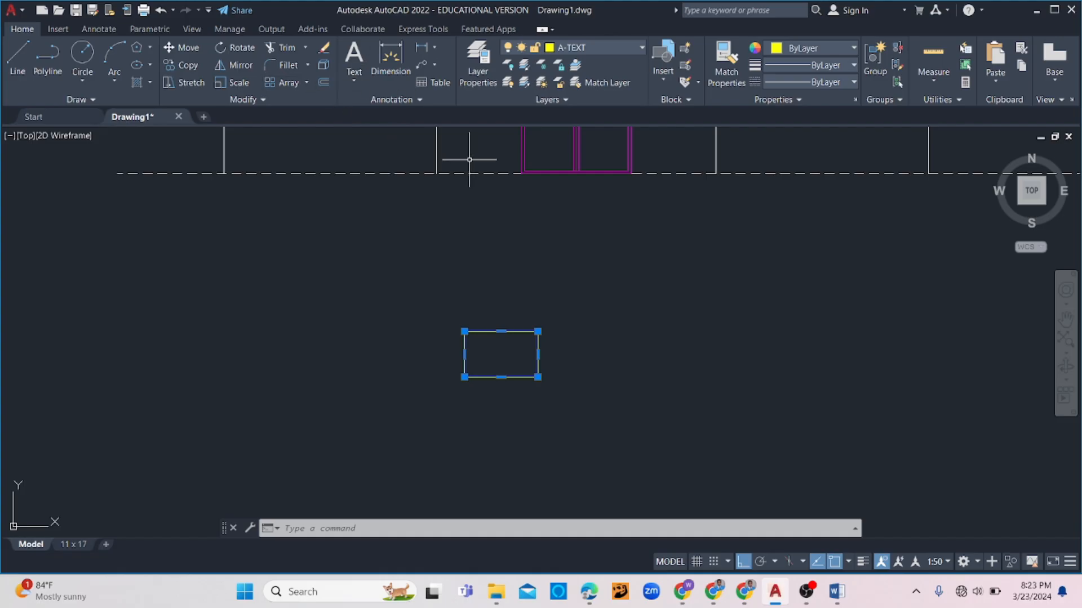
{"action": "scroll", "coordinate": [381, 135], "scroll_direction": "up", "scroll_amount": 2}
{"action": "left_click", "coordinate": [597, 47]}
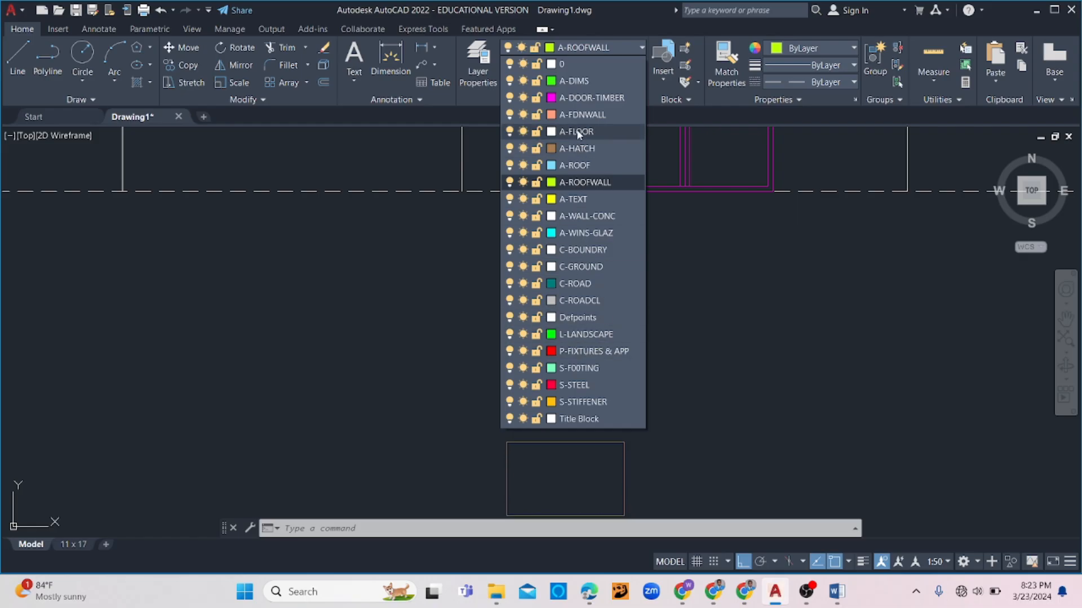
{"action": "left_click", "coordinate": [583, 233]}
{"action": "key", "text": "Escape"}
- Offset the window rectangle 50 inward to form the frame
{"action": "middle_click_drag", "start_coordinate": [672, 430], "coordinate": [622, 179]}
{"action": "scroll", "coordinate": [626, 195], "scroll_direction": "up", "scroll_amount": 4}
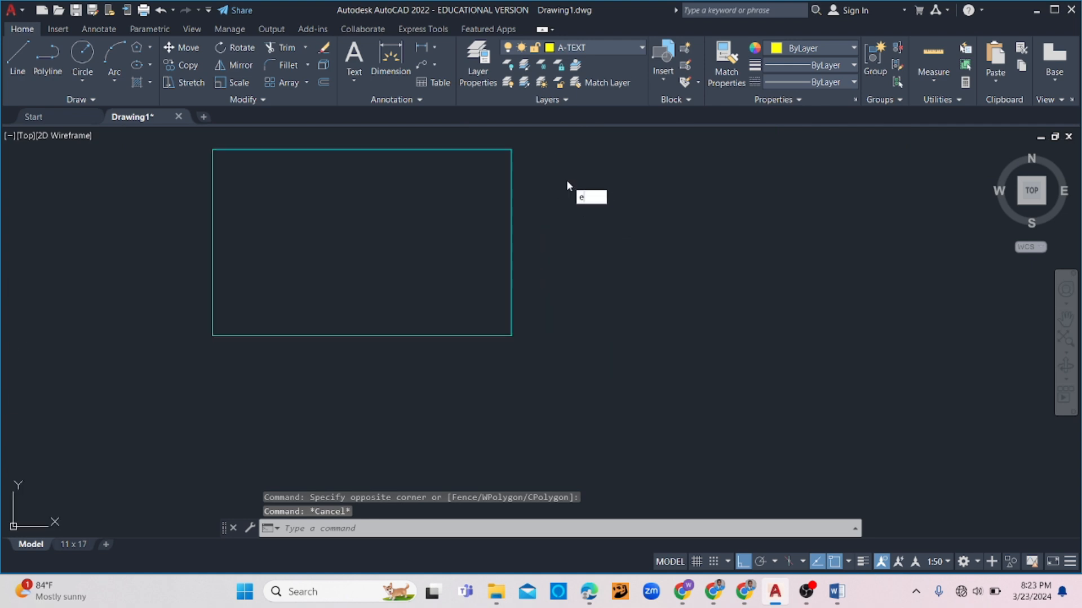
{"action": "key", "text": "Return"}
{"action": "type", "text": "50"}
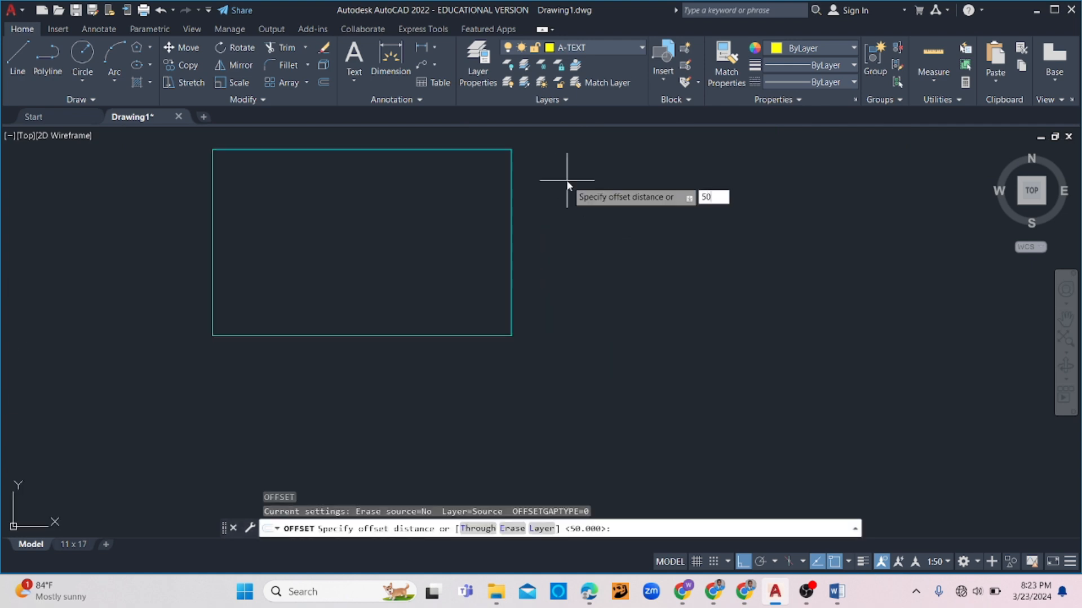
{"action": "key", "text": "Return"}
{"action": "left_click", "coordinate": [511, 164]}
{"action": "left_click", "coordinate": [454, 225]}
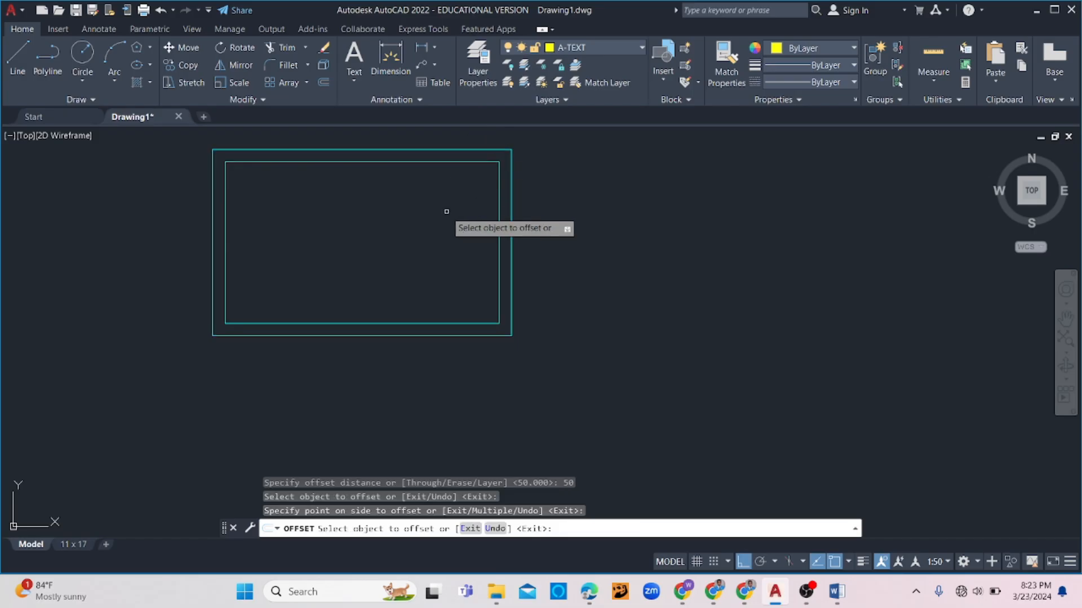
{"action": "key", "text": "Escape"}
- Draw a vertical centre line between the midpoints of the inner rectangle's top and bottom edges
{"action": "type", "text": "l"}
{"action": "key", "text": "Return"}
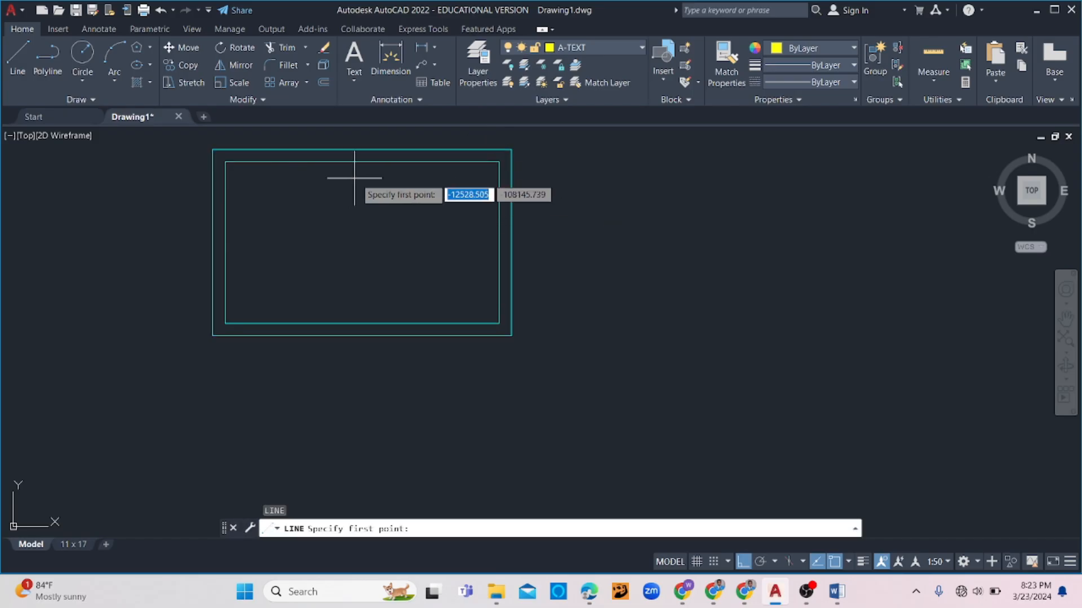
{"action": "left_click", "coordinate": [362, 162]}
{"action": "left_click", "coordinate": [362, 323]}
{"action": "key", "text": "Escape"}
- Offset the window's vertical centre line 50 to both sides
{"action": "type", "text": "o"}
{"action": "key", "text": "Return"}
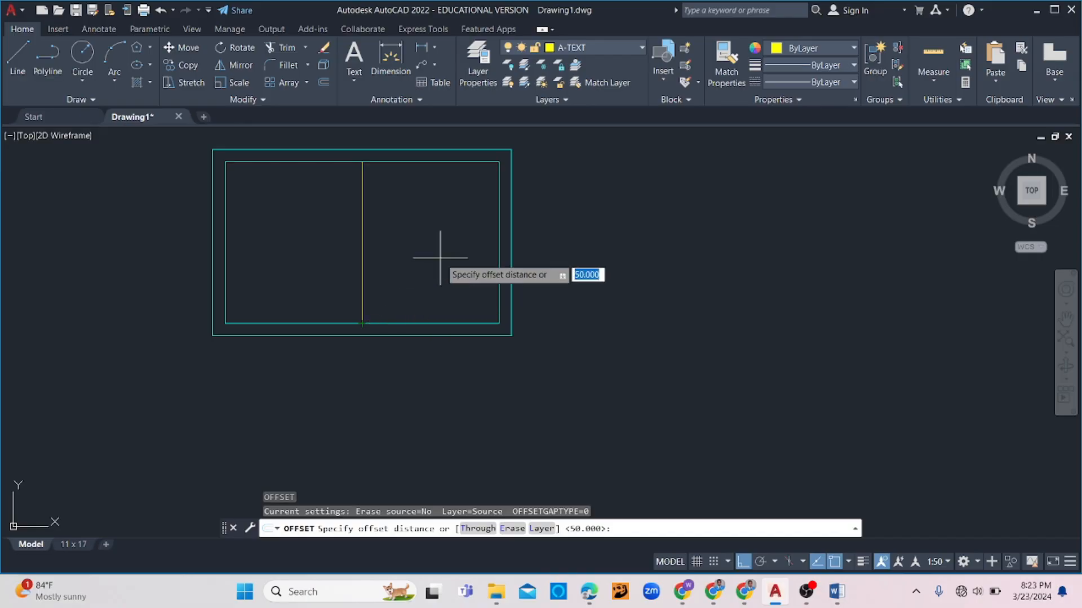
{"action": "key", "text": "Return"}
{"action": "left_click", "coordinate": [363, 271]}
{"action": "left_click", "coordinate": [314, 271]}
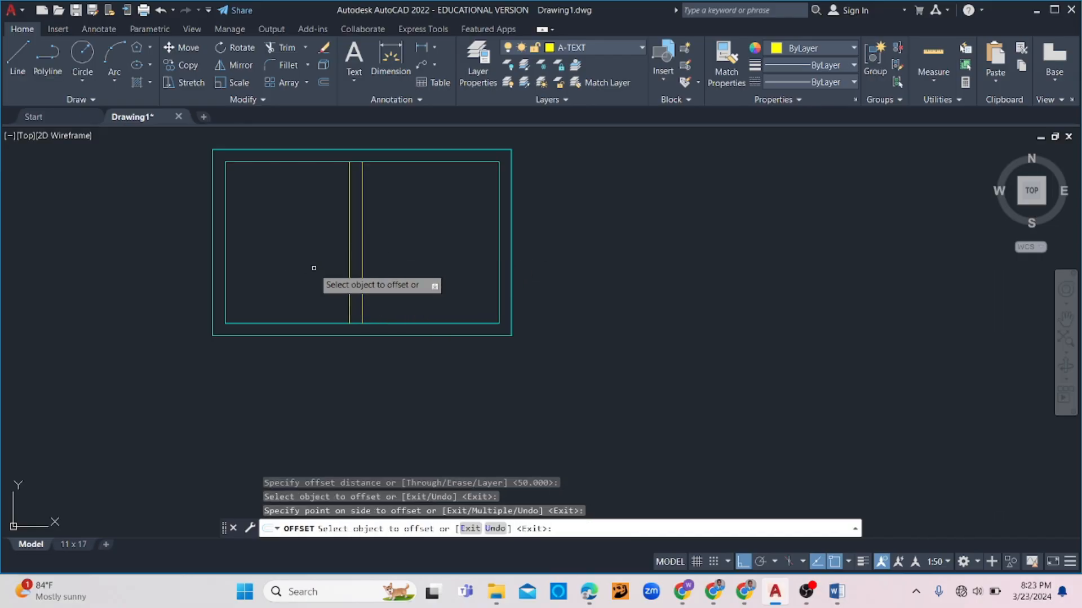
{"action": "left_click", "coordinate": [362, 256]}
{"action": "key", "text": "Escape"}
{"action": "key", "text": "Escape"}
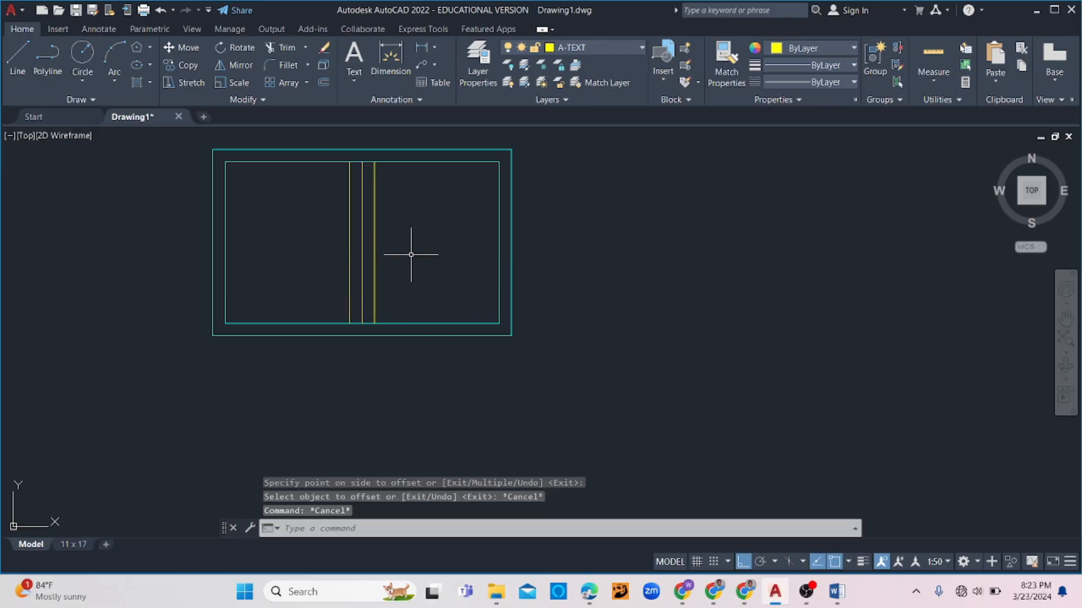
- Match the properties of the window's inner frame rectangle onto the three vertical centre lines
{"action": "type", "text": "ma"}
{"action": "key", "text": "Return"}
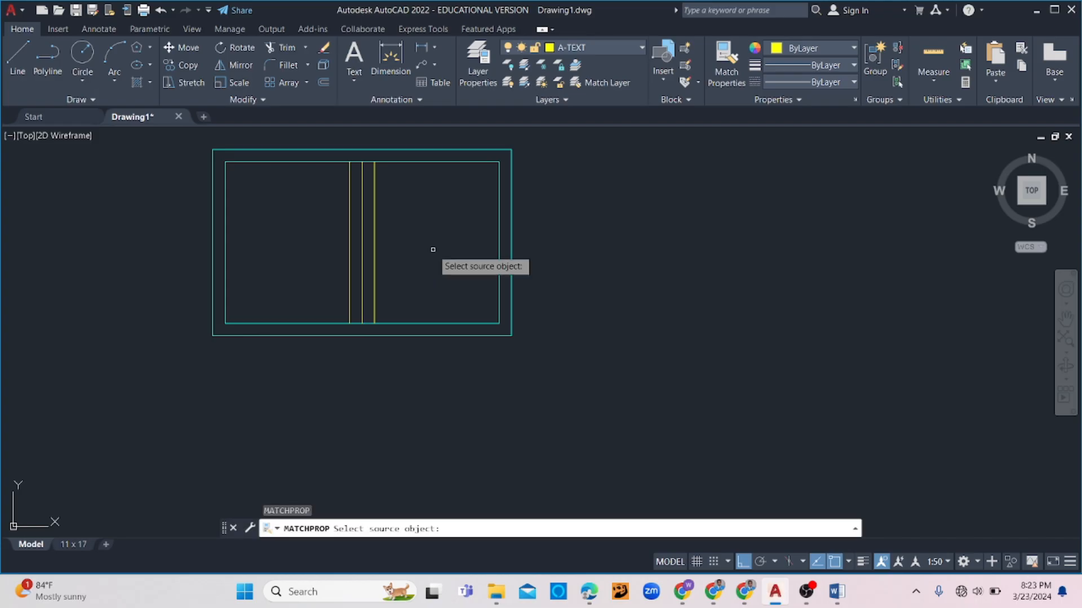
{"action": "left_click", "coordinate": [488, 157]}
{"action": "left_click", "coordinate": [481, 162]}
{"action": "left_click", "coordinate": [440, 198]}
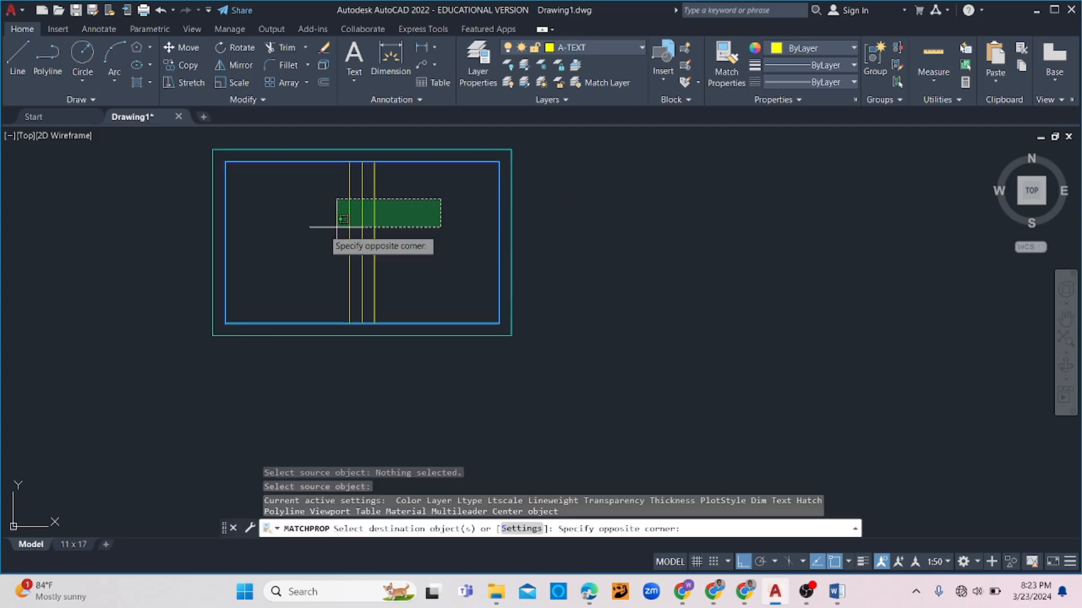
{"action": "left_click", "coordinate": [340, 228]}
{"action": "key", "text": "Escape"}
{"action": "key", "text": "Escape"}
- Draw a small upright hinge rectangle about 9 wide inside the window's right-hand pane
{"action": "type", "text": "r"}
{"action": "key", "text": "Return"}
{"action": "scroll", "coordinate": [496, 200], "scroll_direction": "up", "scroll_amount": 4}
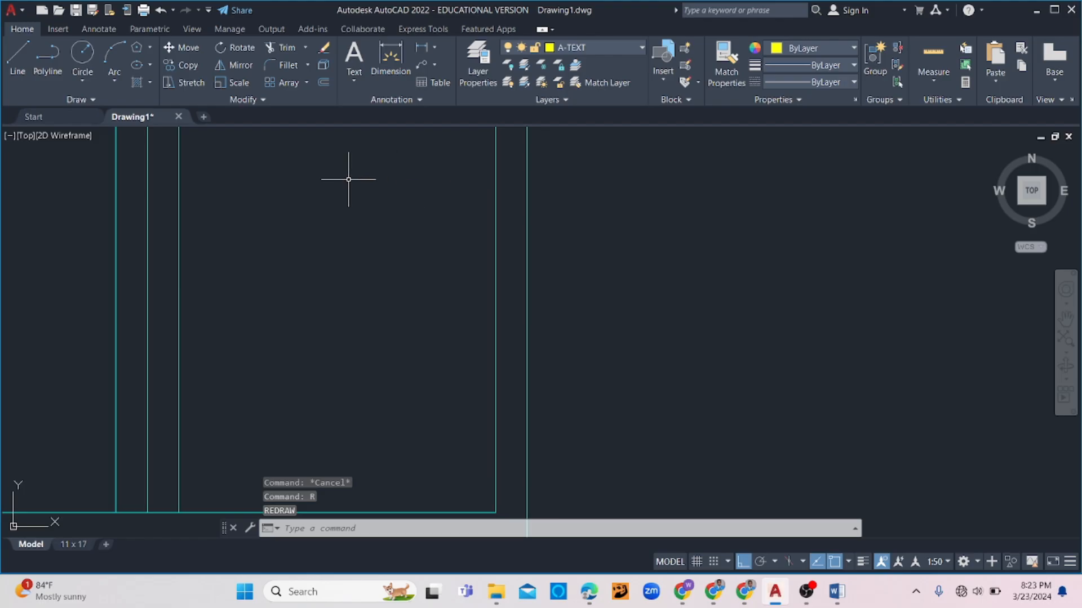
{"action": "type", "text": "rec"}
{"action": "key", "text": "Return"}
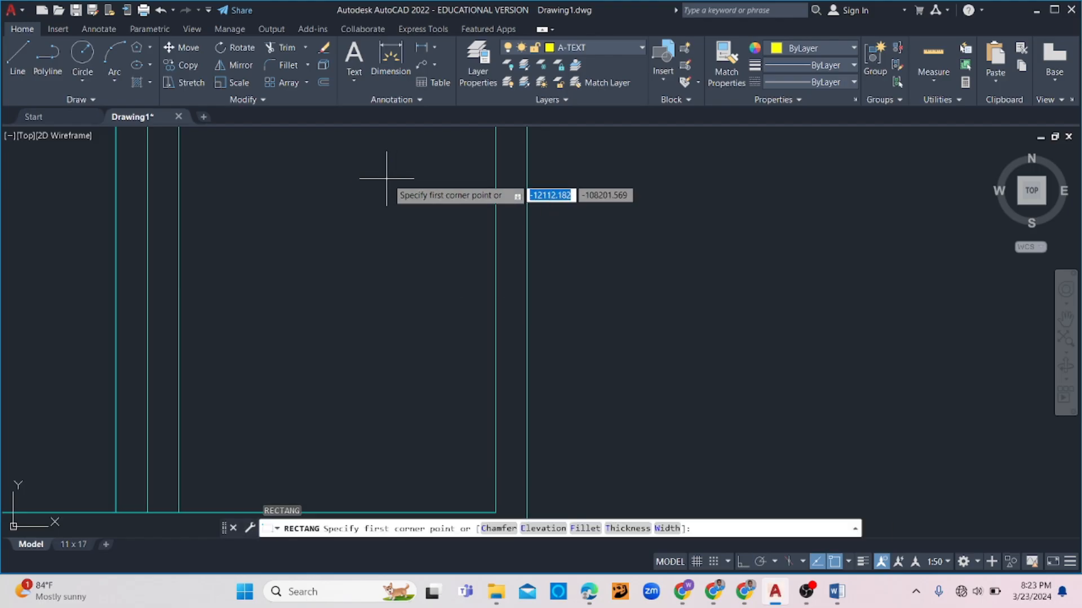
{"action": "left_click", "coordinate": [408, 177]}
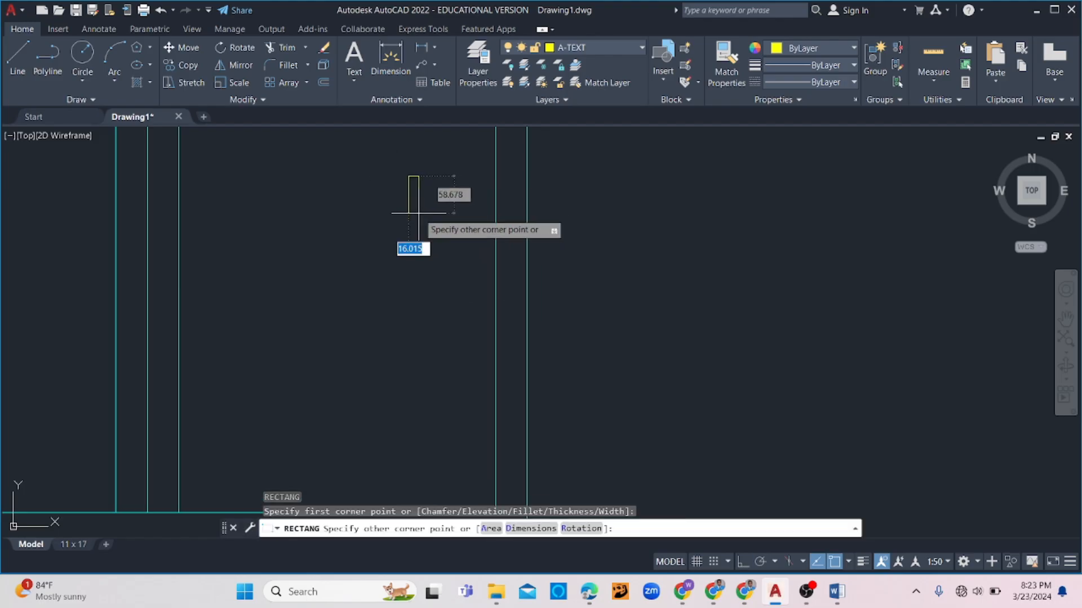
{"action": "left_click", "coordinate": [411, 203]}
{"action": "key", "text": "Escape"}
{"action": "key", "text": "Escape"}
- Move the small hinge rectangle by its right edge's midpoint onto the inner frame's right edge
{"action": "left_click", "coordinate": [437, 172]}
{"action": "left_click", "coordinate": [385, 208]}
{"action": "scroll", "coordinate": [384, 207], "scroll_direction": "down", "scroll_amount": 1}
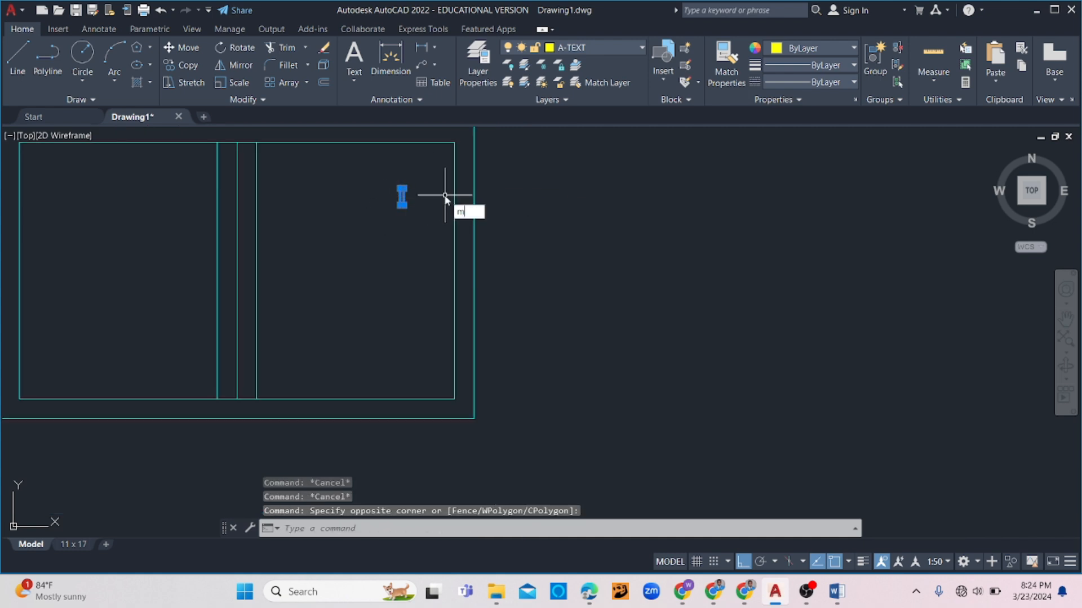
{"action": "key", "text": "Return"}
{"action": "scroll", "coordinate": [428, 196], "scroll_direction": "up", "scroll_amount": 3}
{"action": "left_click", "coordinate": [363, 202]}
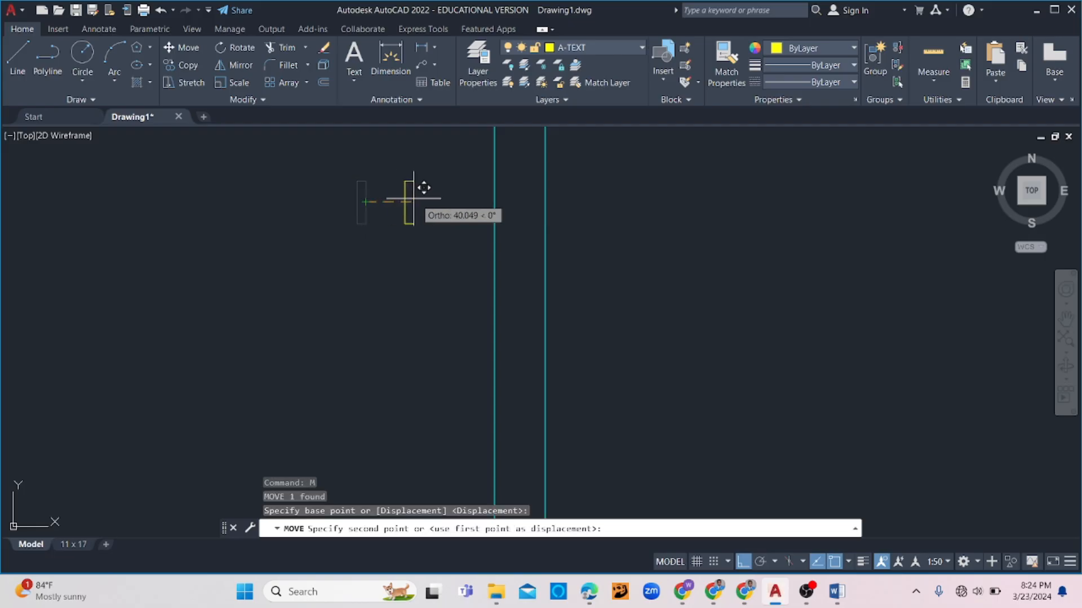
{"action": "left_click", "coordinate": [495, 196]}
{"action": "key", "text": "Escape"}
{"action": "scroll", "coordinate": [536, 220], "scroll_direction": "down", "scroll_amount": 3}
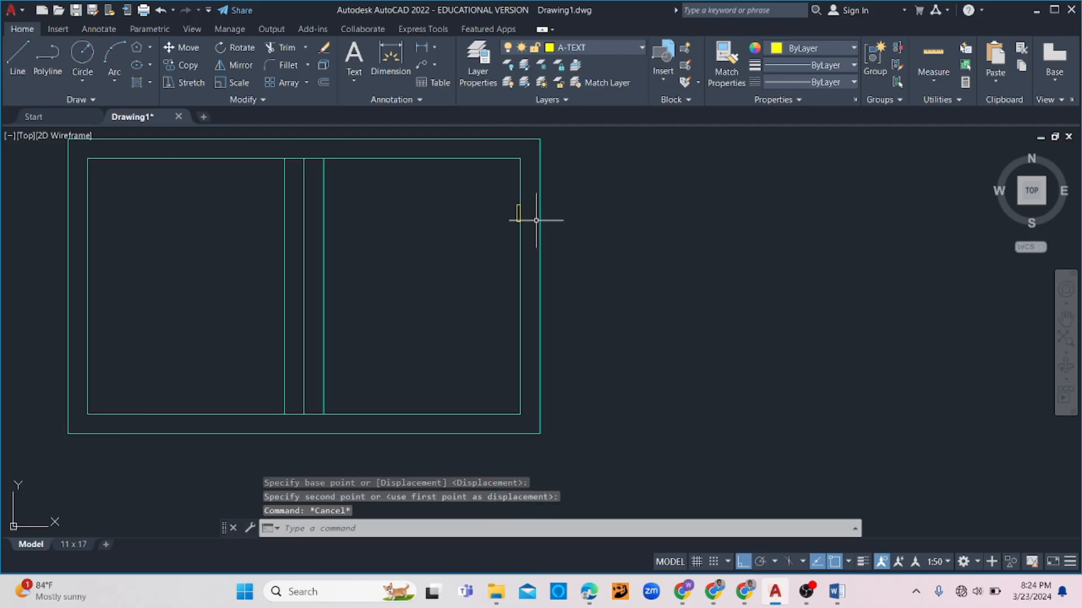
- Copy the hinge rectangle straight down the inner frame's right edge to near the lower corner
{"action": "scroll", "coordinate": [519, 215], "scroll_direction": "up", "scroll_amount": 4}
{"action": "left_click", "coordinate": [499, 227]}
{"action": "type", "text": "co"}
{"action": "key", "text": "Return"}
{"action": "left_click", "coordinate": [460, 222]}
{"action": "scroll", "coordinate": [464, 222], "scroll_direction": "down", "scroll_amount": 4}
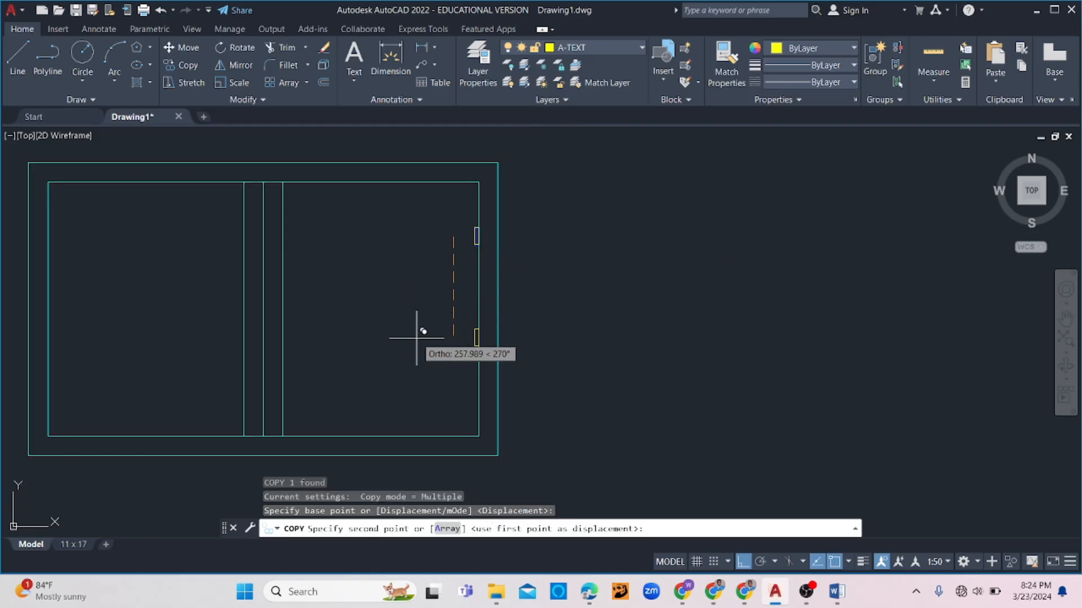
{"action": "left_click", "coordinate": [420, 393]}
{"action": "key", "text": "Escape"}
{"action": "key", "text": "Escape"}
{"action": "key", "text": "Escape"}
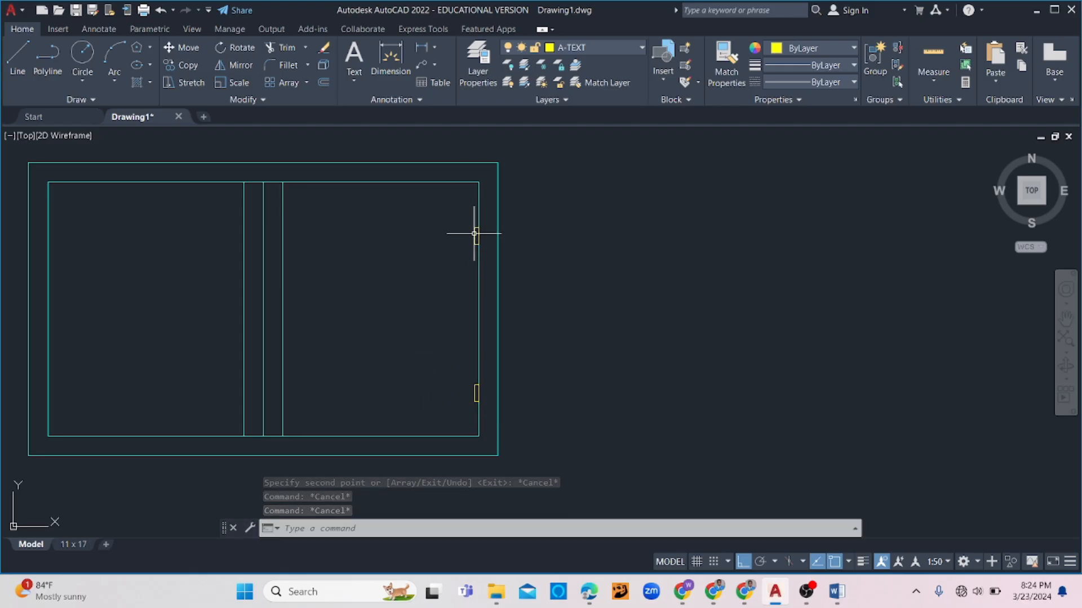
- Assign both hinge rectangles, selected together with the window frame rectangles, to the A-WINS-GLAZ layer
{"action": "left_click", "coordinate": [496, 222]}
{"action": "left_click", "coordinate": [535, 199]}
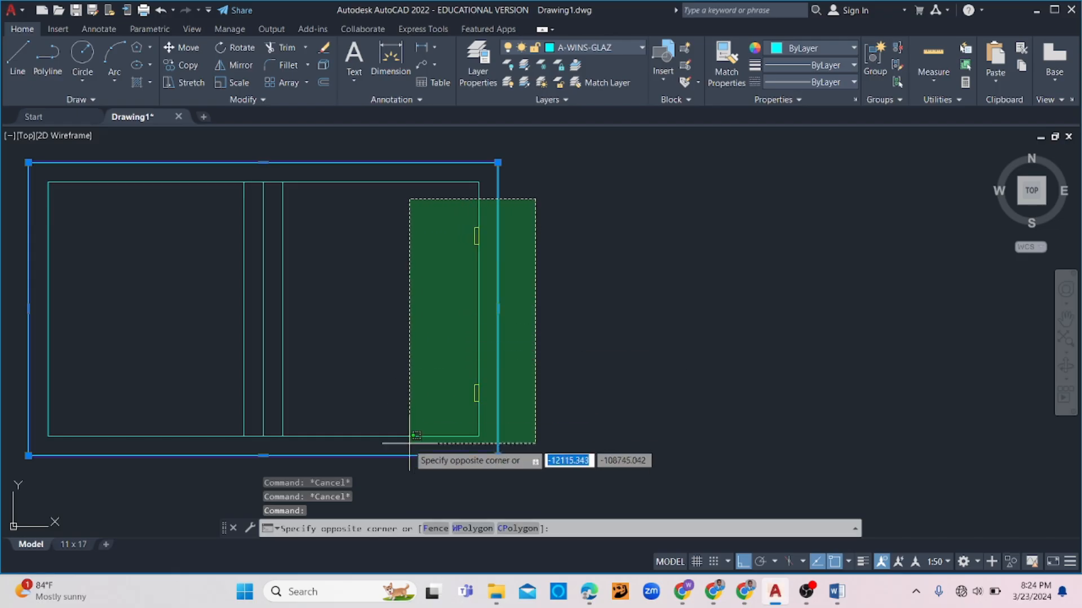
{"action": "left_click", "coordinate": [412, 454]}
{"action": "left_click", "coordinate": [599, 44]}
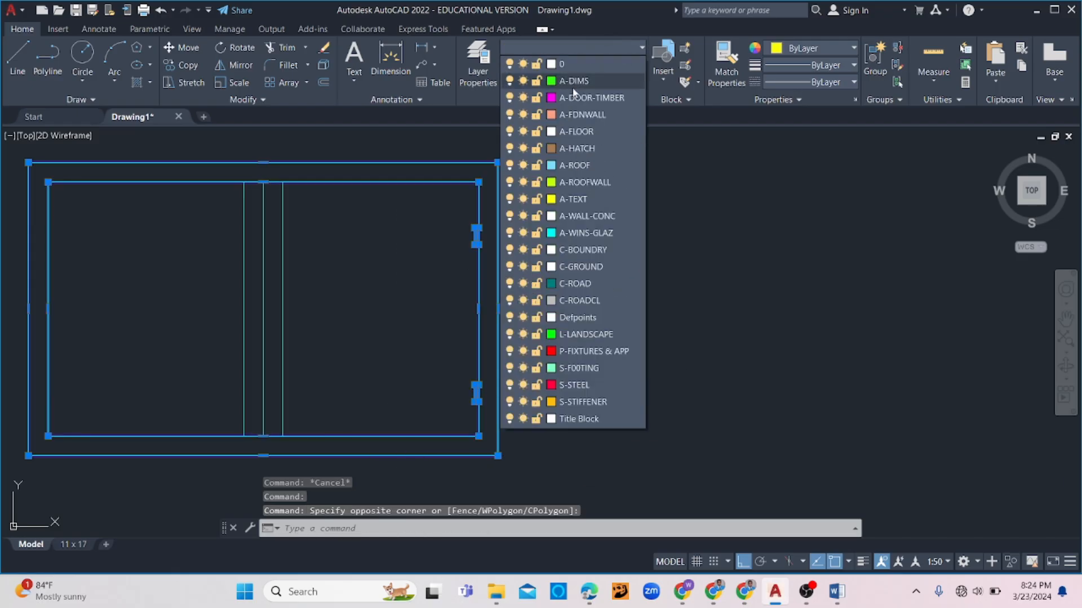
{"action": "left_click", "coordinate": [577, 166]}
{"action": "key", "text": "Escape"}
{"action": "key", "text": "Escape"}
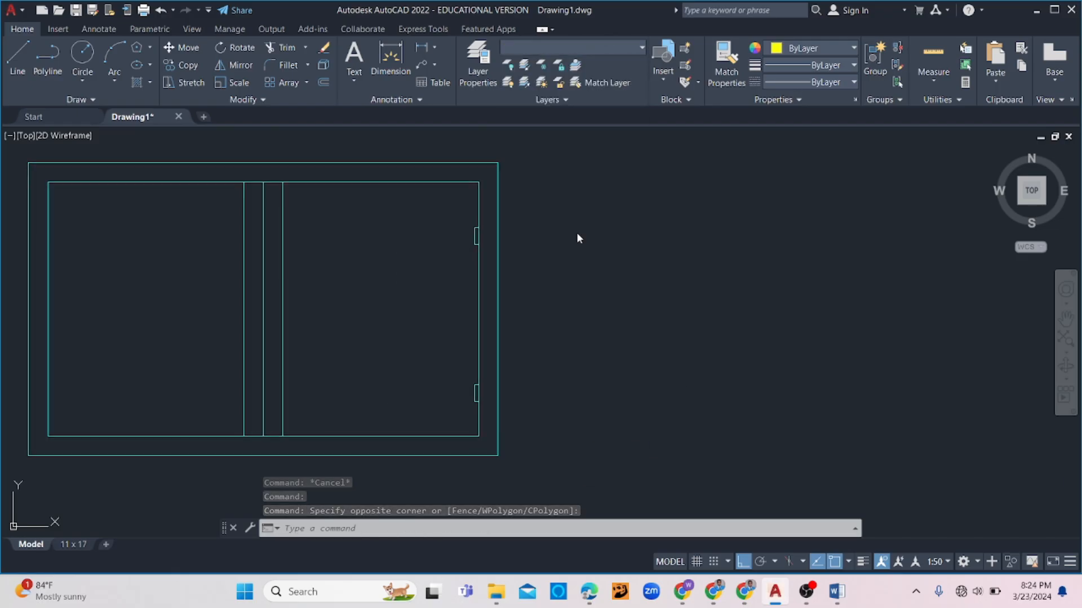
{"action": "scroll", "coordinate": [472, 237], "scroll_direction": "up", "scroll_amount": 3}
{"action": "left_click", "coordinate": [497, 334]}
{"action": "left_click", "coordinate": [441, 359]}
{"action": "scroll", "coordinate": [512, 332], "scroll_direction": "down", "scroll_amount": 4}
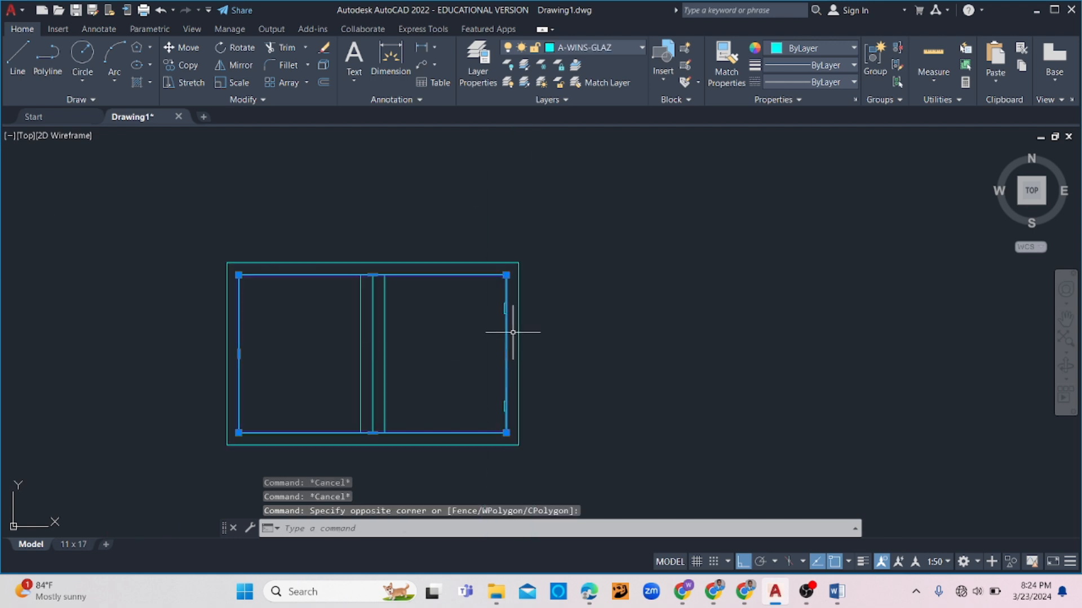
{"action": "scroll", "coordinate": [518, 324], "scroll_direction": "up", "scroll_amount": 4}
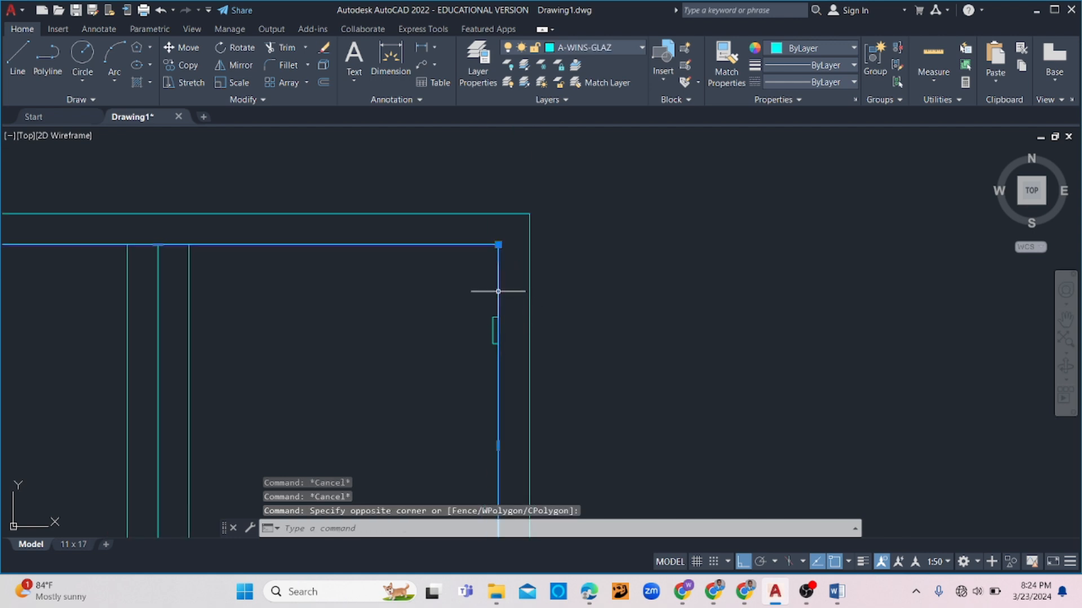
{"action": "key", "text": "Escape"}
{"action": "key", "text": "Escape"}
- Check the upper hinge rectangle's width with a temporary linear dimension
{"action": "scroll", "coordinate": [500, 309], "scroll_direction": "up", "scroll_amount": 5}
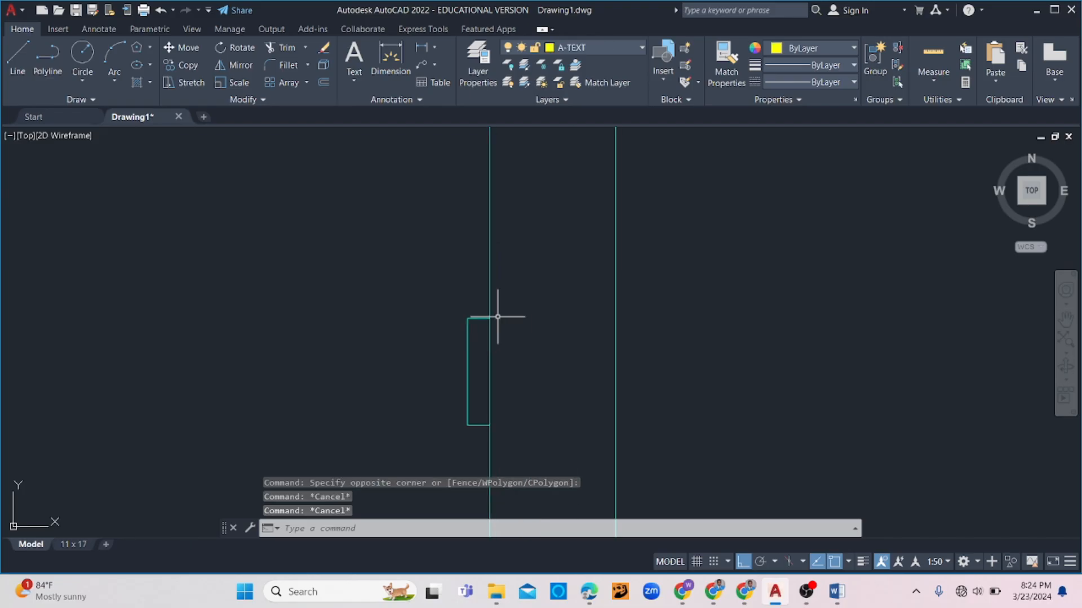
{"action": "left_click", "coordinate": [423, 48]}
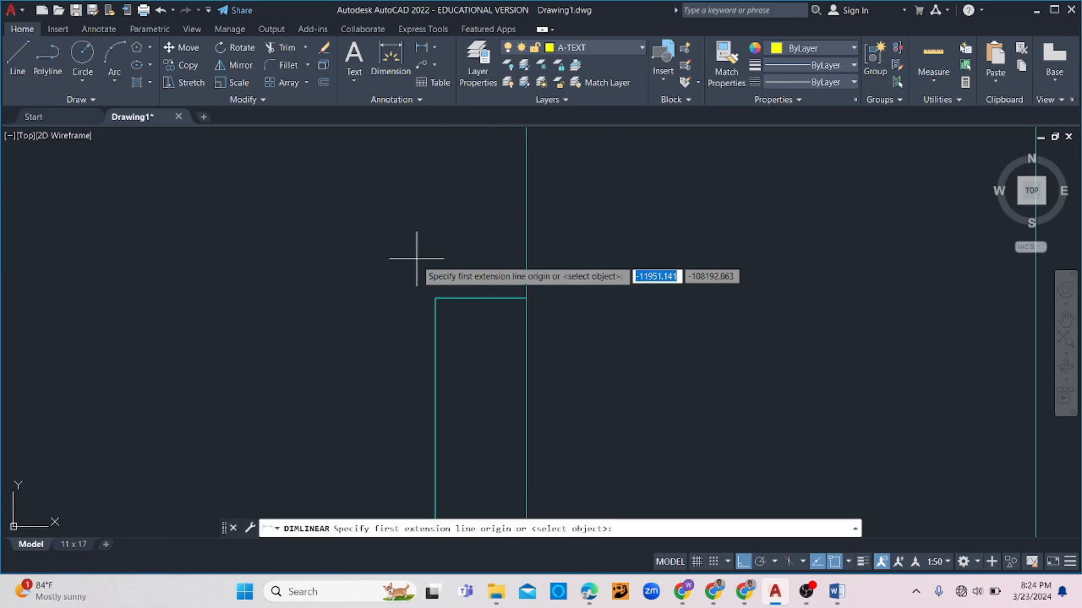
{"action": "left_click", "coordinate": [435, 298]}
{"action": "left_click", "coordinate": [525, 298]}
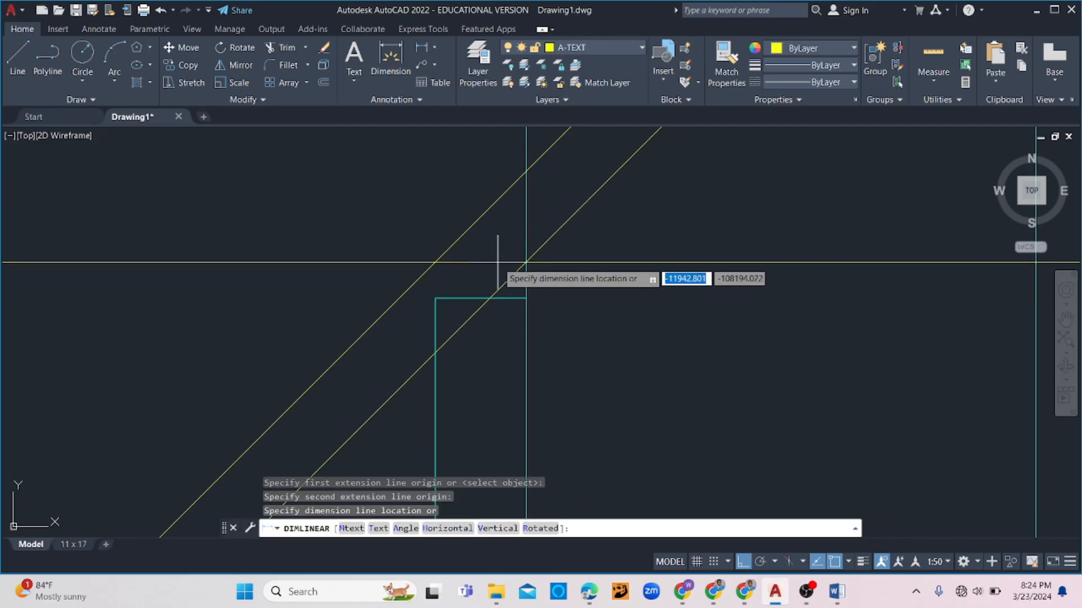
{"action": "scroll", "coordinate": [467, 236], "scroll_direction": "down", "scroll_amount": 5}
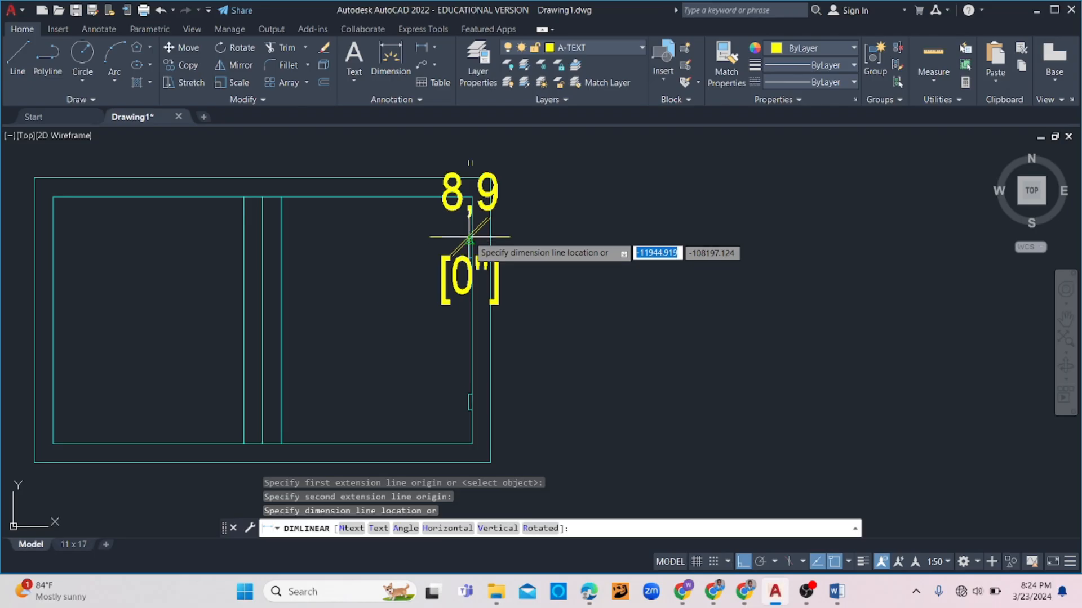
{"action": "key", "text": "Escape"}
{"action": "scroll", "coordinate": [471, 234], "scroll_direction": "up", "scroll_amount": 5}
{"action": "scroll", "coordinate": [443, 321], "scroll_direction": "up", "scroll_amount": 4}
{"action": "left_click", "coordinate": [499, 270]}
{"action": "left_click", "coordinate": [459, 287]}
{"action": "key", "text": "Escape"}
{"action": "scroll", "coordinate": [503, 287], "scroll_direction": "down", "scroll_amount": 4}
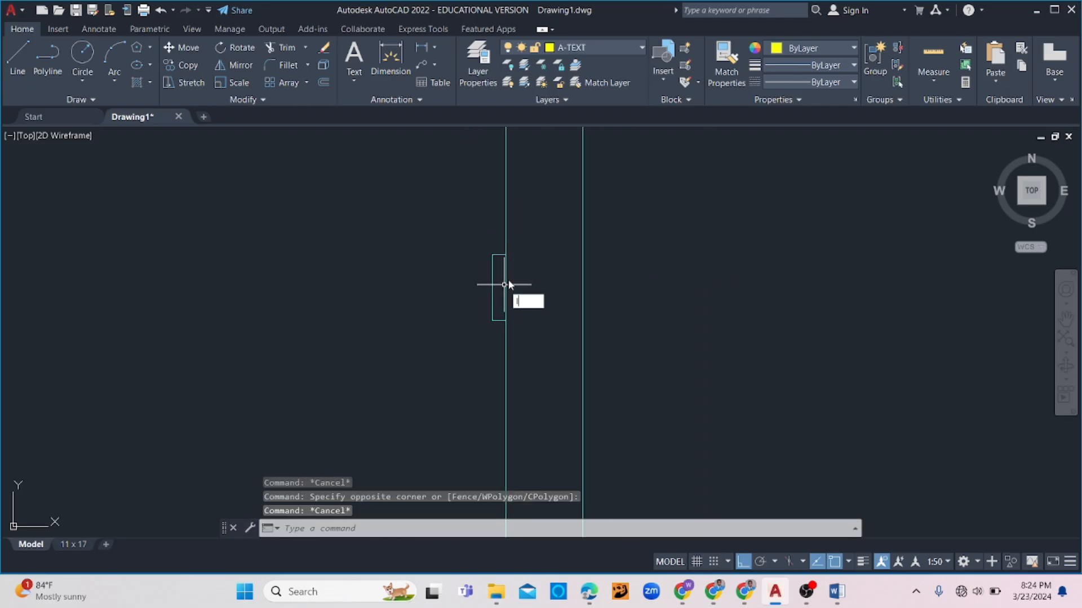
{"action": "type", "text": "l"}
{"action": "key", "text": "Return"}
{"action": "scroll", "coordinate": [510, 270], "scroll_direction": "down", "scroll_amount": 4}
{"action": "key", "text": "Escape"}
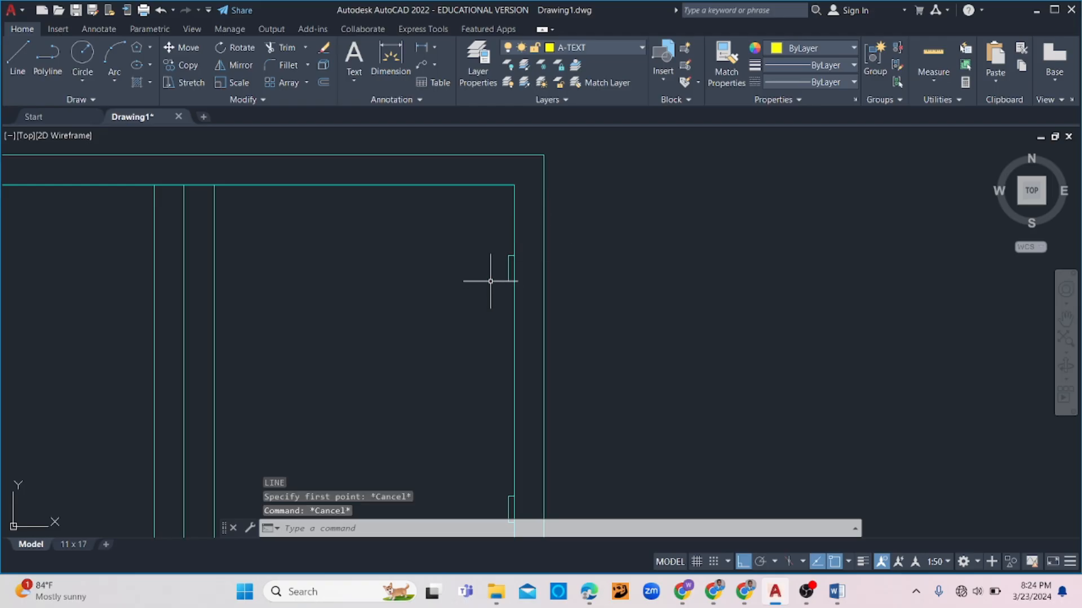
- Mirror both hinge rectangles about the window's vertical centre line, keeping the originals
{"action": "left_click", "coordinate": [508, 250]}
{"action": "scroll", "coordinate": [502, 285], "scroll_direction": "down", "scroll_amount": 4}
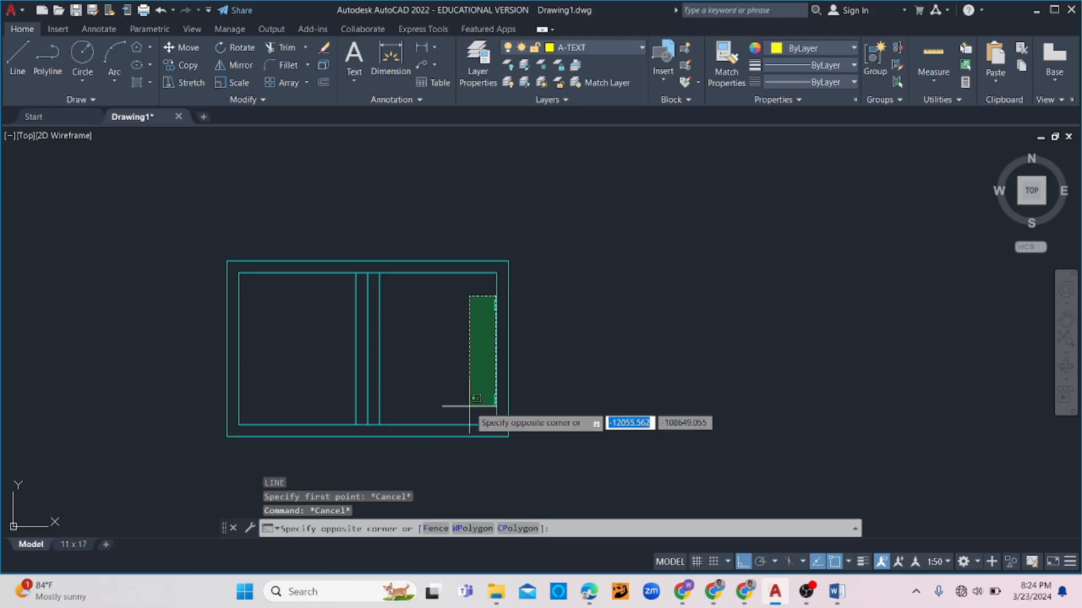
{"action": "left_click", "coordinate": [442, 410]}
{"action": "left_click", "coordinate": [221, 66]}
{"action": "left_click", "coordinate": [367, 261]}
{"action": "left_click", "coordinate": [369, 424]}
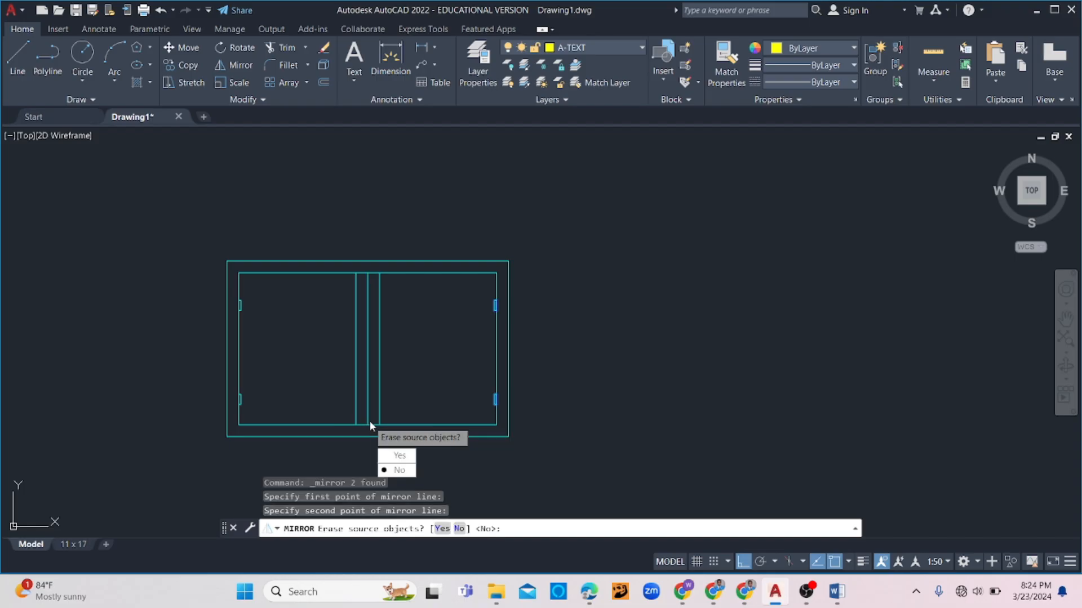
{"action": "left_click", "coordinate": [399, 470]}
- Examine the floor plan for the W1 window positions along the front wall and compare them with the front elevation
{"action": "scroll", "coordinate": [445, 288], "scroll_direction": "down", "scroll_amount": 6}
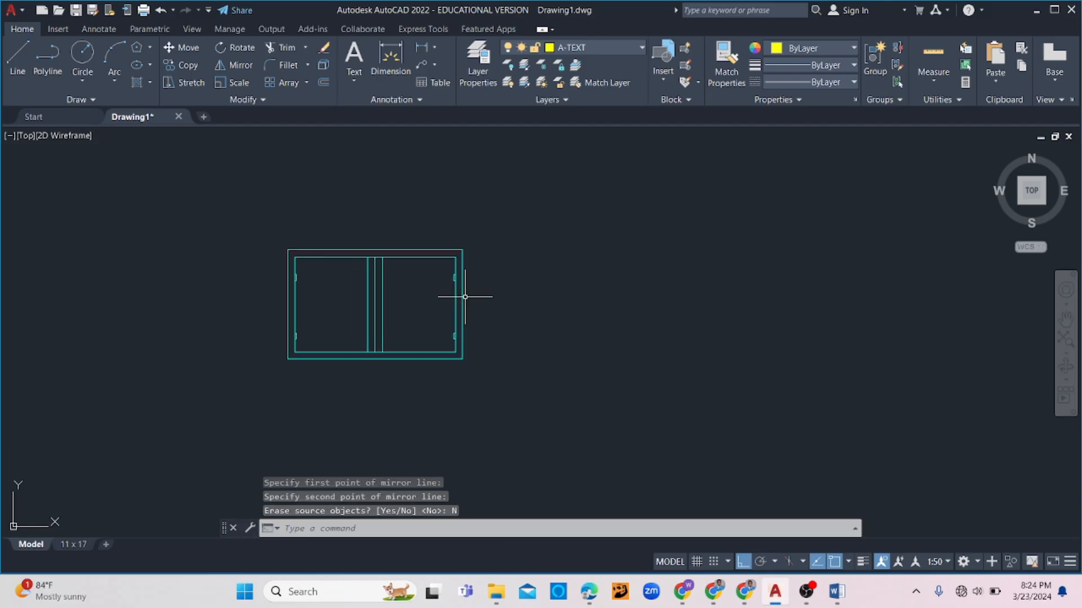
{"action": "scroll", "coordinate": [473, 296], "scroll_direction": "down", "scroll_amount": 2}
{"action": "scroll", "coordinate": [503, 268], "scroll_direction": "down", "scroll_amount": 2}
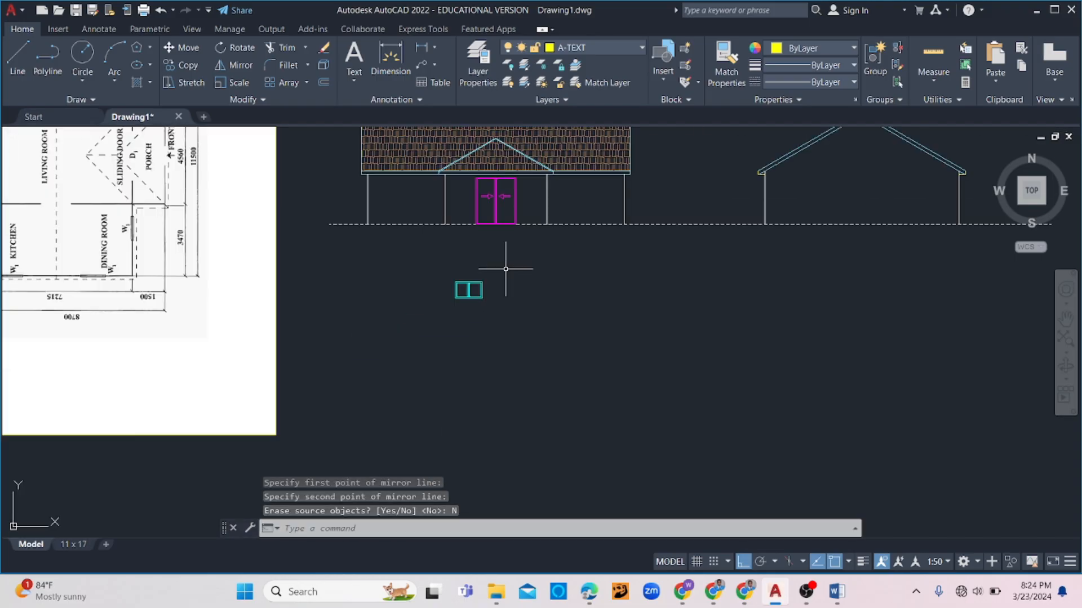
{"action": "scroll", "coordinate": [490, 262], "scroll_direction": "up", "scroll_amount": 2}
{"action": "scroll", "coordinate": [241, 321], "scroll_direction": "down", "scroll_amount": 2}
{"action": "middle_click_drag", "start_coordinate": [177, 323], "coordinate": [409, 329]}
{"action": "scroll", "coordinate": [418, 326], "scroll_direction": "up", "scroll_amount": 2}
{"action": "scroll", "coordinate": [234, 251], "scroll_direction": "down", "scroll_amount": 2}
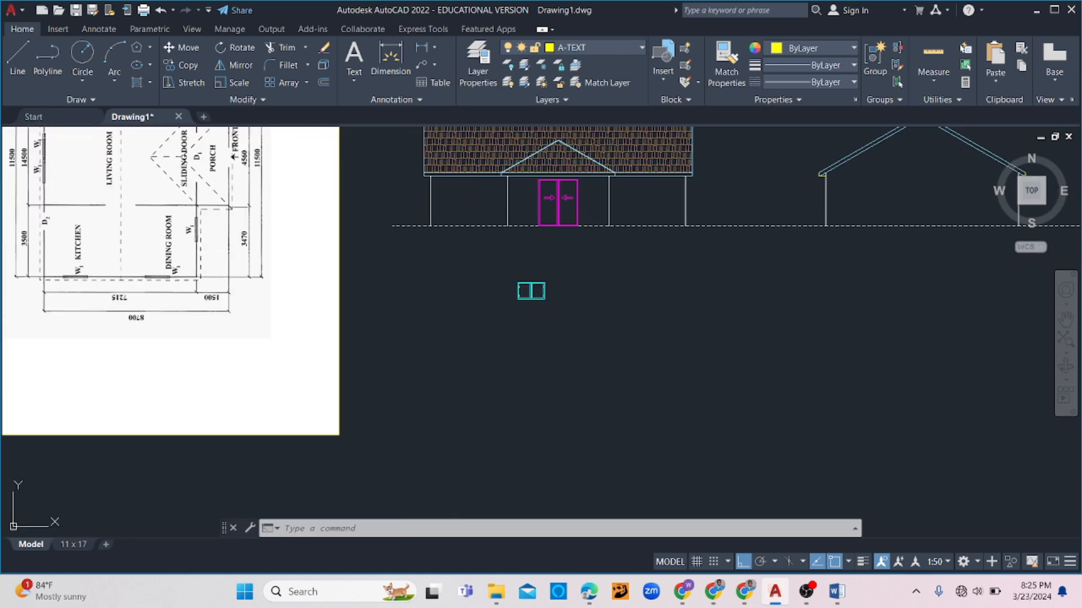
{"action": "scroll", "coordinate": [239, 200], "scroll_direction": "up", "scroll_amount": 2}
{"action": "middle_click_drag", "start_coordinate": [240, 200], "coordinate": [231, 294]}
{"action": "middle_click_drag", "start_coordinate": [200, 196], "coordinate": [210, 326]}
{"action": "scroll", "coordinate": [206, 310], "scroll_direction": "up", "scroll_amount": 4}
{"action": "scroll", "coordinate": [192, 227], "scroll_direction": "down", "scroll_amount": 4}
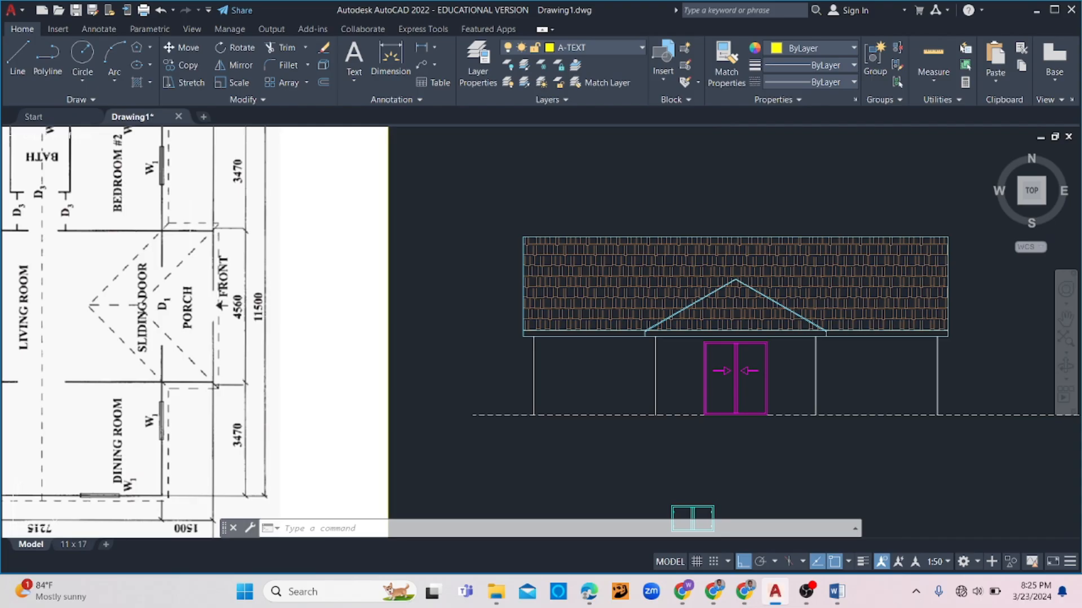
{"action": "scroll", "coordinate": [709, 402], "scroll_direction": "down", "scroll_amount": 2}
{"action": "mouse_move", "coordinate": [698, 362]}
{"action": "middle_mouse_down"}
{"action": "mouse_move", "coordinate": [631, 372]}
{"action": "mouse_move", "coordinate": [560, 336]}
{"action": "middle_mouse_up"}
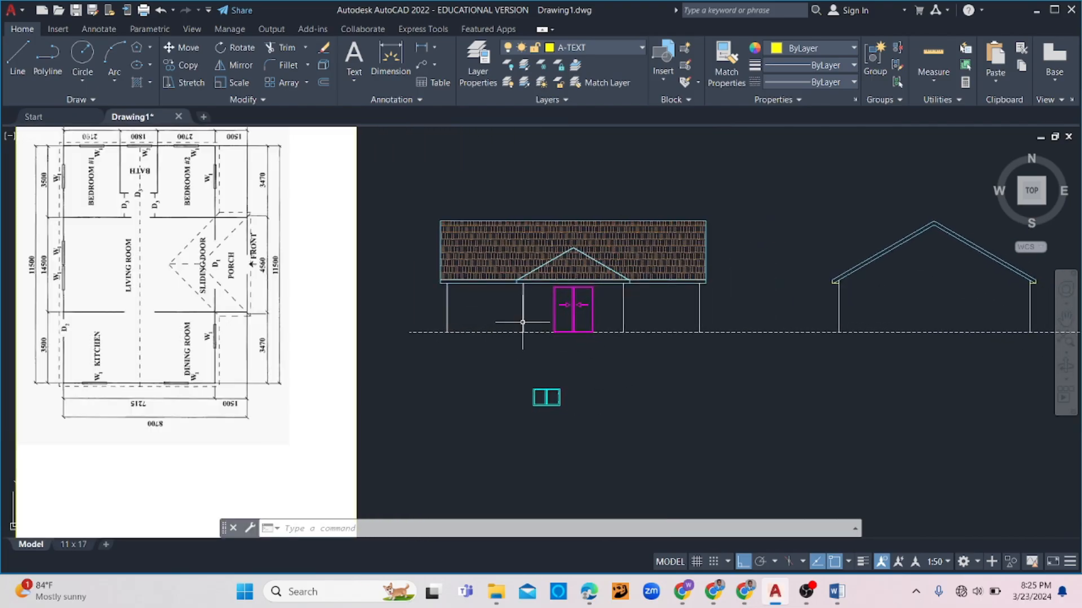
- Draw a horizontal guide line at door-head height from the left porch line to the front elevation's left outer wall
{"action": "key", "text": "Return"}
{"action": "scroll", "coordinate": [540, 299], "scroll_direction": "up", "scroll_amount": 8}
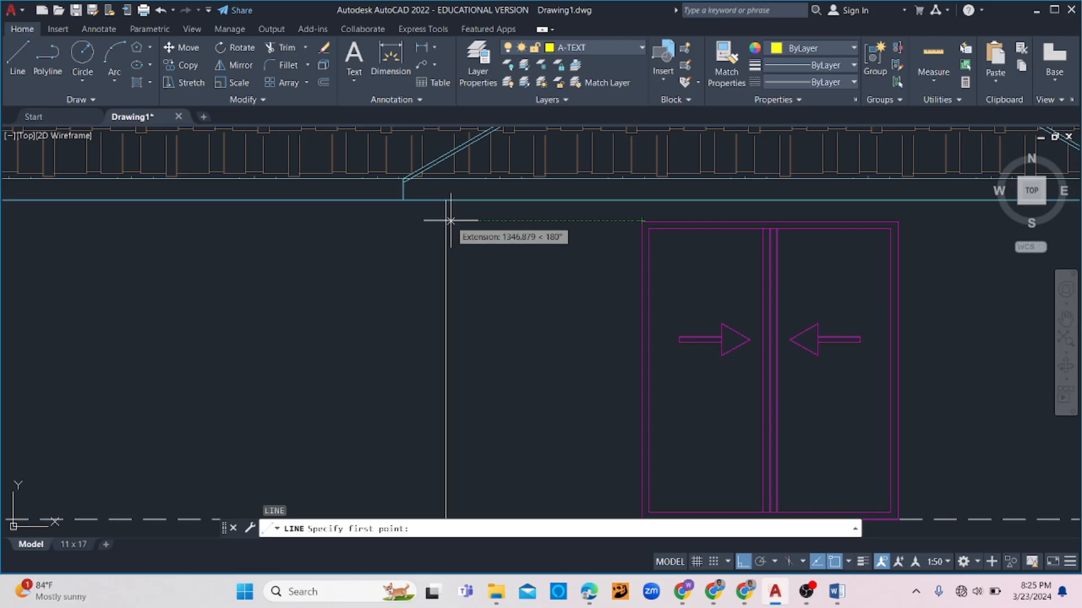
{"action": "left_click", "coordinate": [445, 220]}
{"action": "scroll", "coordinate": [428, 231], "scroll_direction": "down", "scroll_amount": 5}
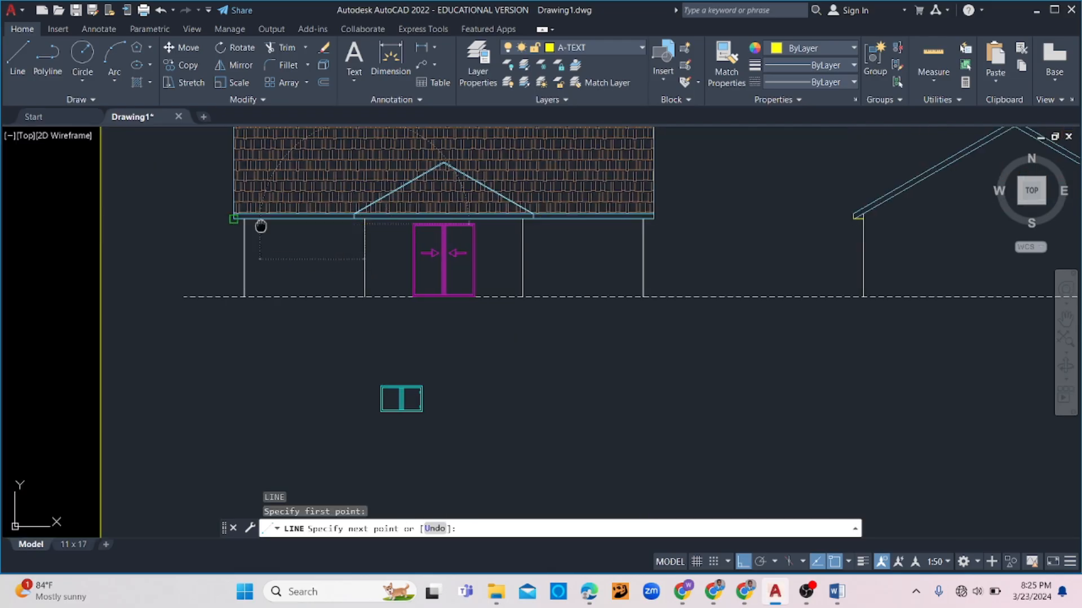
{"action": "scroll", "coordinate": [368, 219], "scroll_direction": "up", "scroll_amount": 5}
{"action": "left_click", "coordinate": [322, 230]}
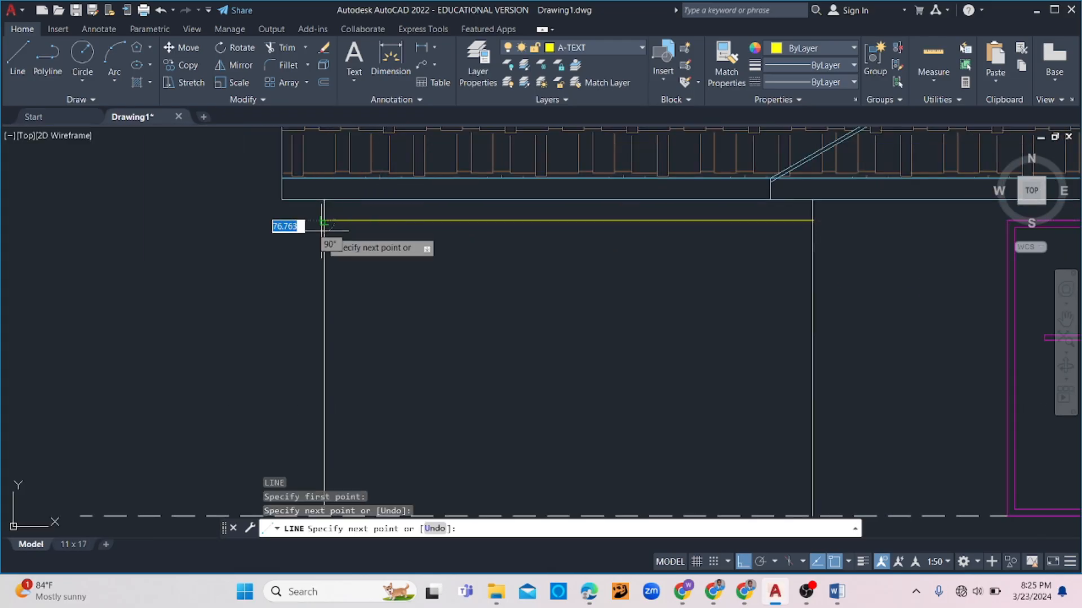
{"action": "key", "text": "Escape"}
- Draw a matching horizontal guide line at door-head height from the right porch line to the right outer wall
{"action": "scroll", "coordinate": [538, 231], "scroll_direction": "down", "scroll_amount": 6}
{"action": "middle_click_drag", "start_coordinate": [688, 268], "coordinate": [499, 266]}
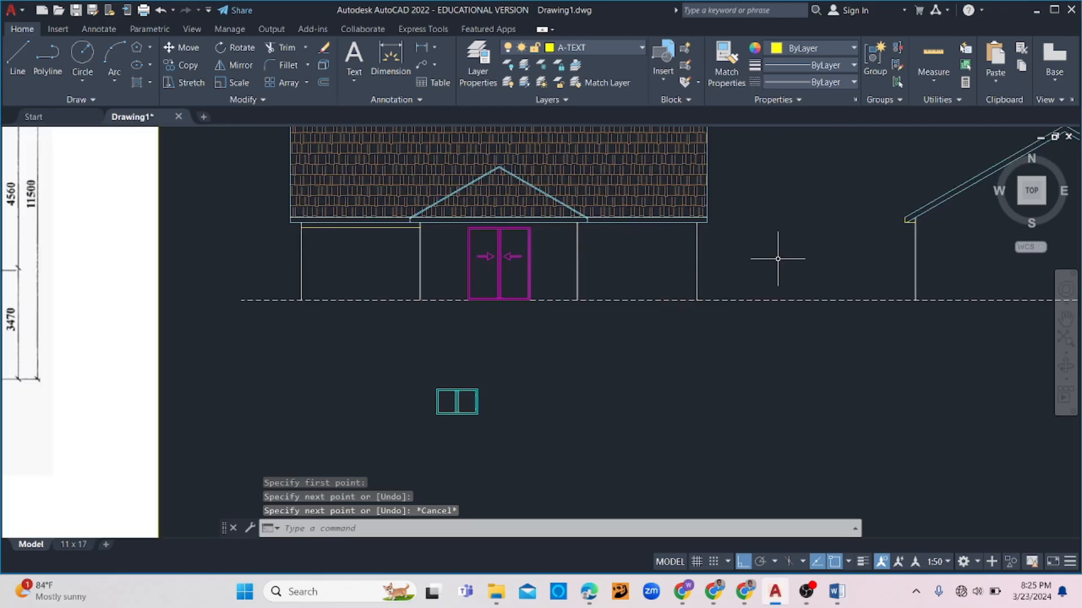
{"action": "type", "text": "l"}
{"action": "key", "text": "Return"}
{"action": "scroll", "coordinate": [569, 254], "scroll_direction": "up", "scroll_amount": 4}
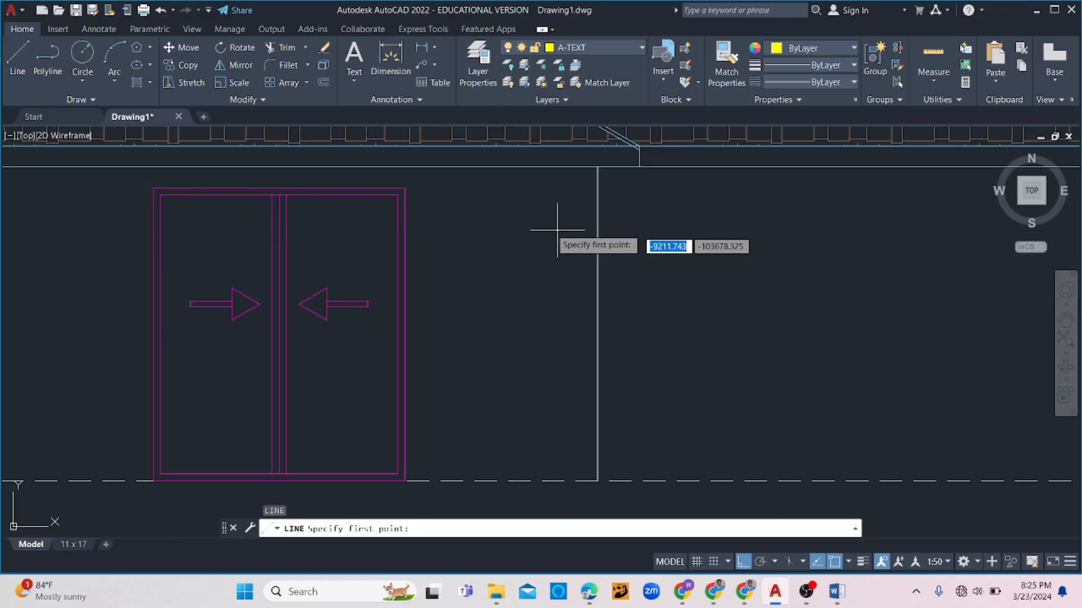
{"action": "left_click", "coordinate": [593, 187]}
{"action": "scroll", "coordinate": [676, 195], "scroll_direction": "down", "scroll_amount": 8}
{"action": "scroll", "coordinate": [738, 195], "scroll_direction": "up", "scroll_amount": 8}
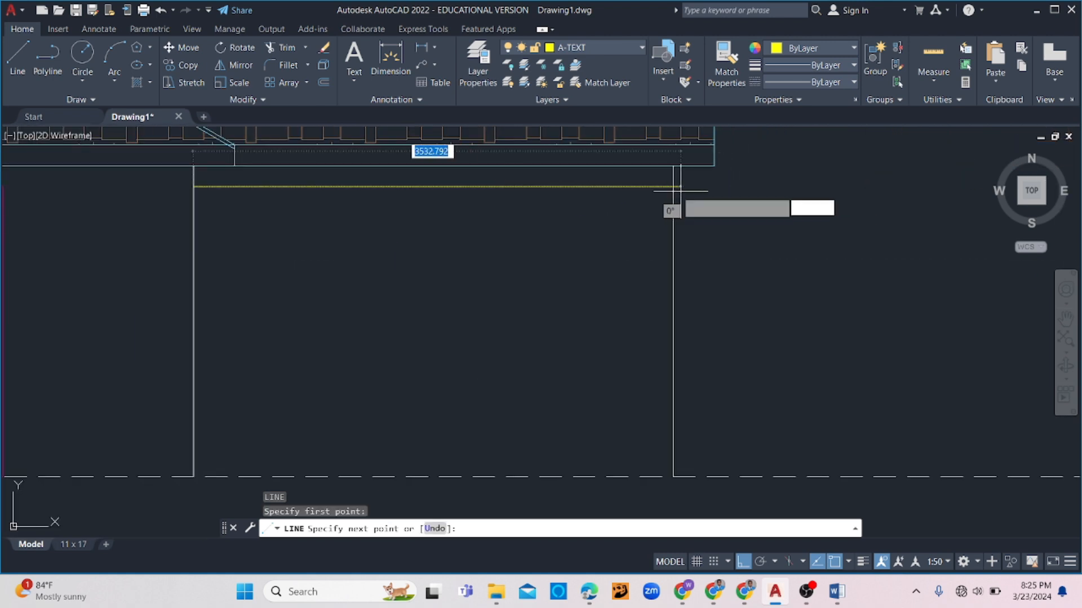
{"action": "key", "text": "Escape"}
- Draw the opening-swing symbol in window W1's right sash, with lines from both outer inner-frame corners meeting at the central stile's midpoint
{"action": "scroll", "coordinate": [560, 266], "scroll_direction": "down", "scroll_amount": 8}
{"action": "left_click", "coordinate": [560, 284]}
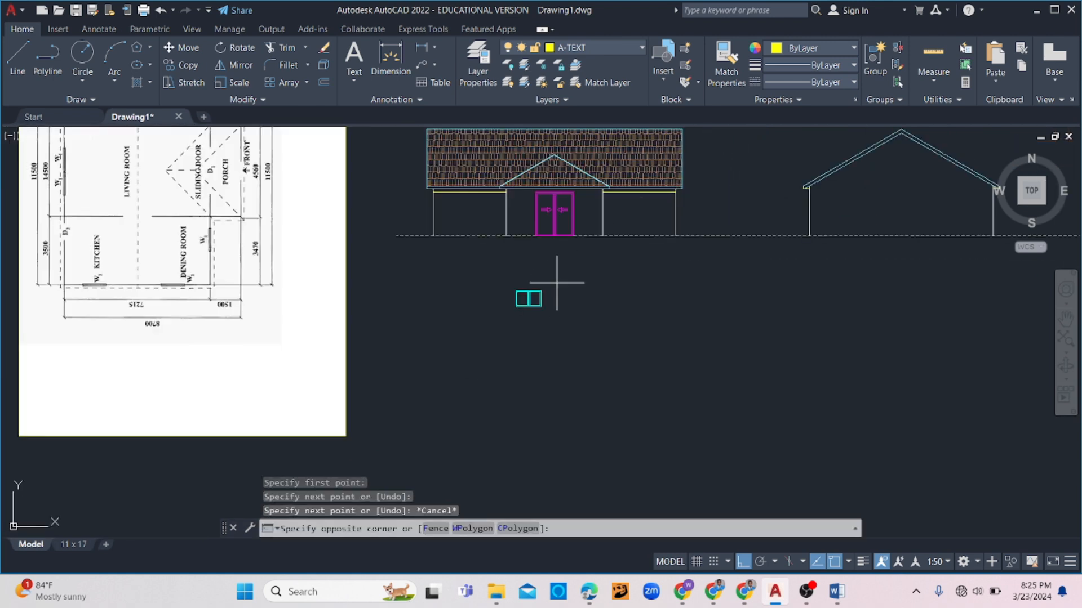
{"action": "left_click", "coordinate": [469, 341]}
{"action": "key", "text": "Escape"}
{"action": "scroll", "coordinate": [547, 293], "scroll_direction": "up", "scroll_amount": 3}
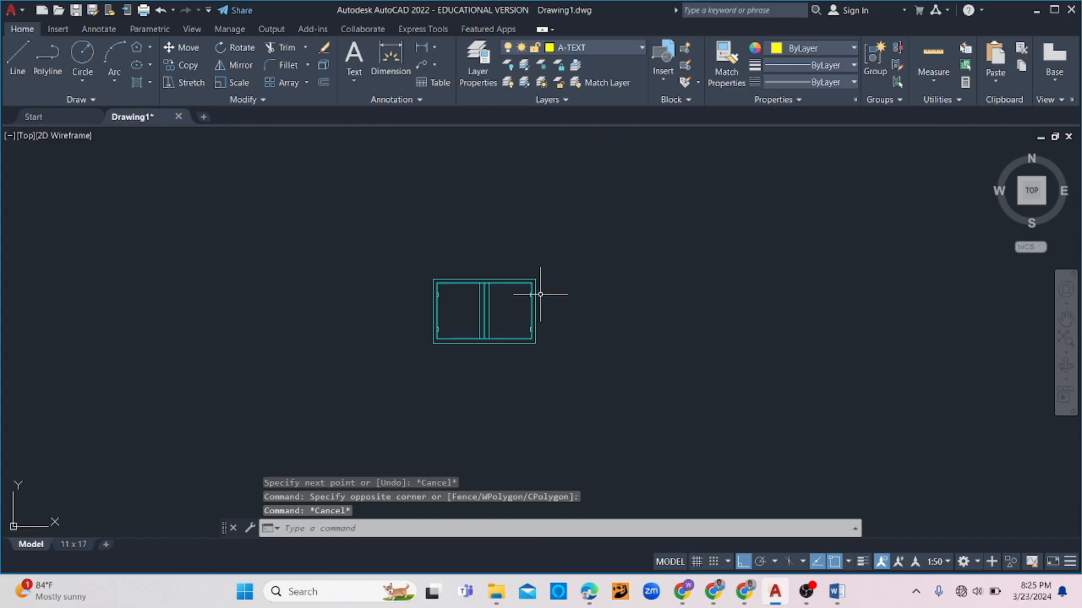
{"action": "scroll", "coordinate": [524, 296], "scroll_direction": "up", "scroll_amount": 2}
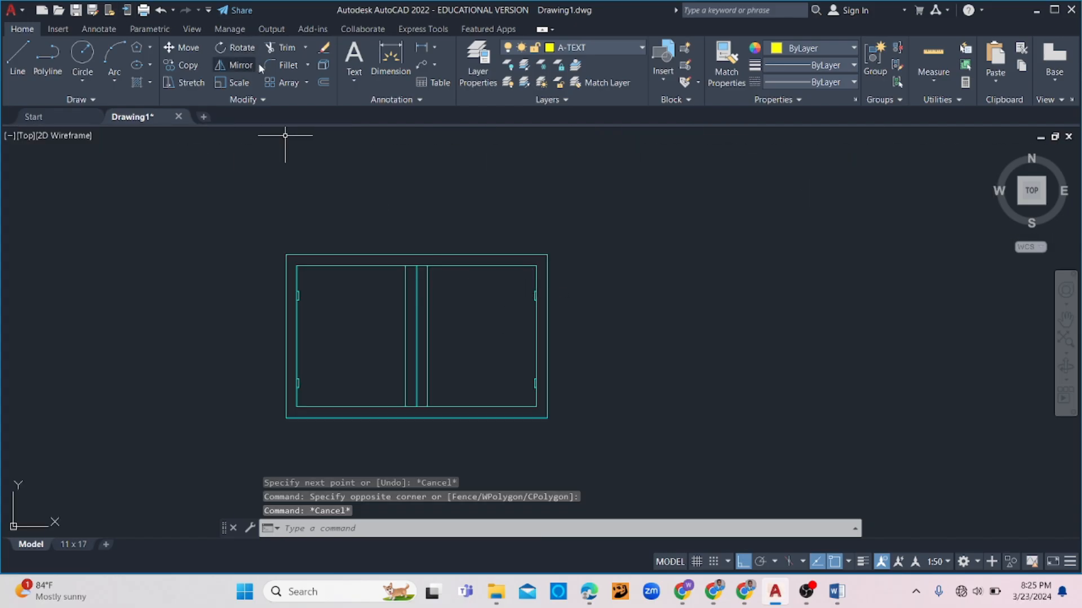
{"action": "left_click", "coordinate": [28, 67]}
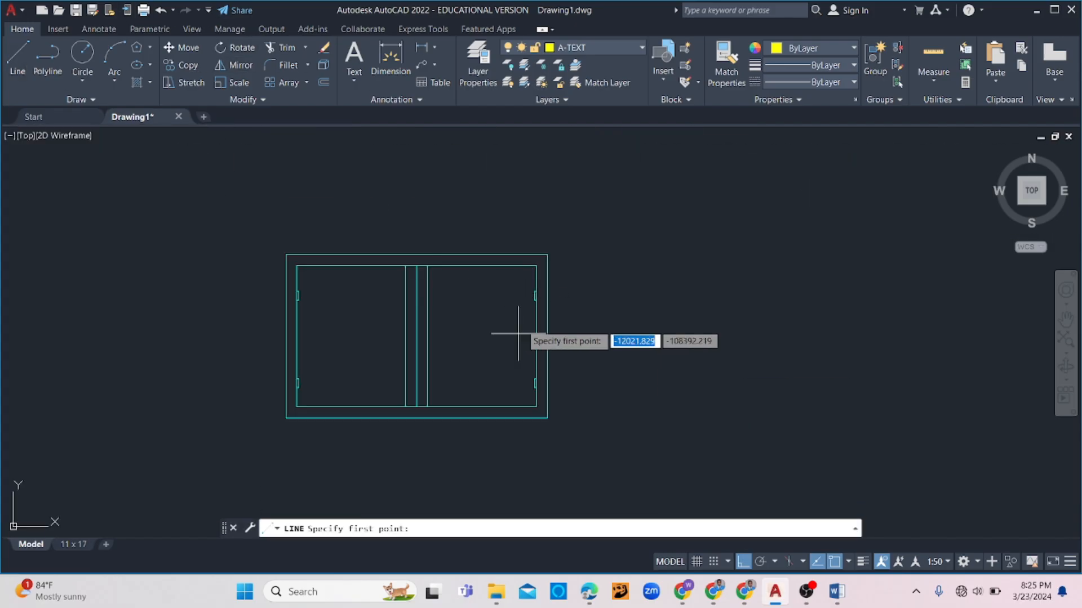
{"action": "left_click", "coordinate": [536, 265]}
{"action": "left_click", "coordinate": [427, 337]}
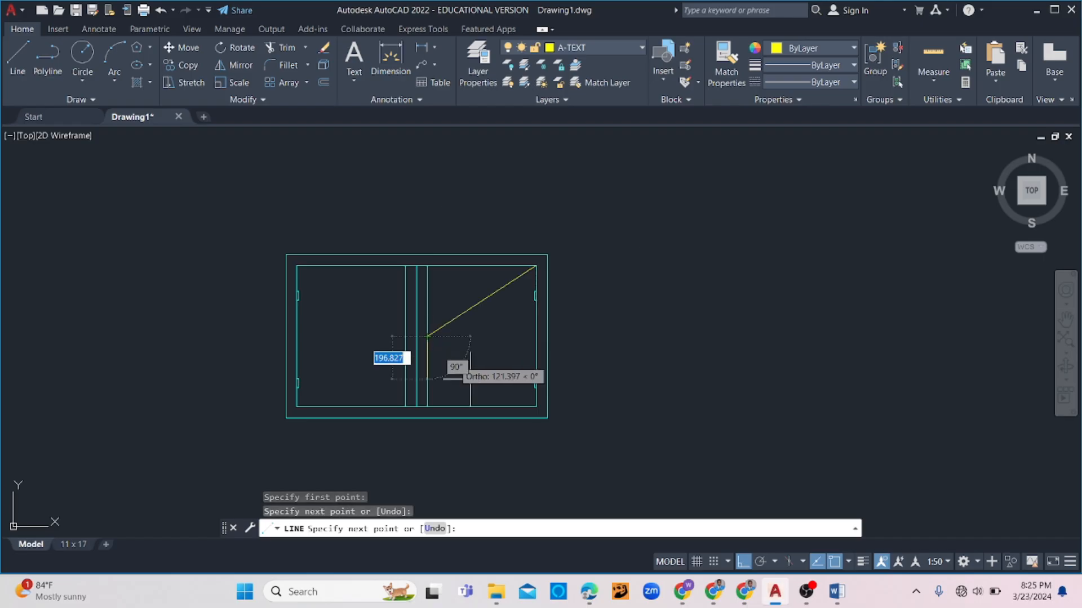
{"action": "left_click", "coordinate": [535, 406]}
{"action": "key", "text": "Return"}
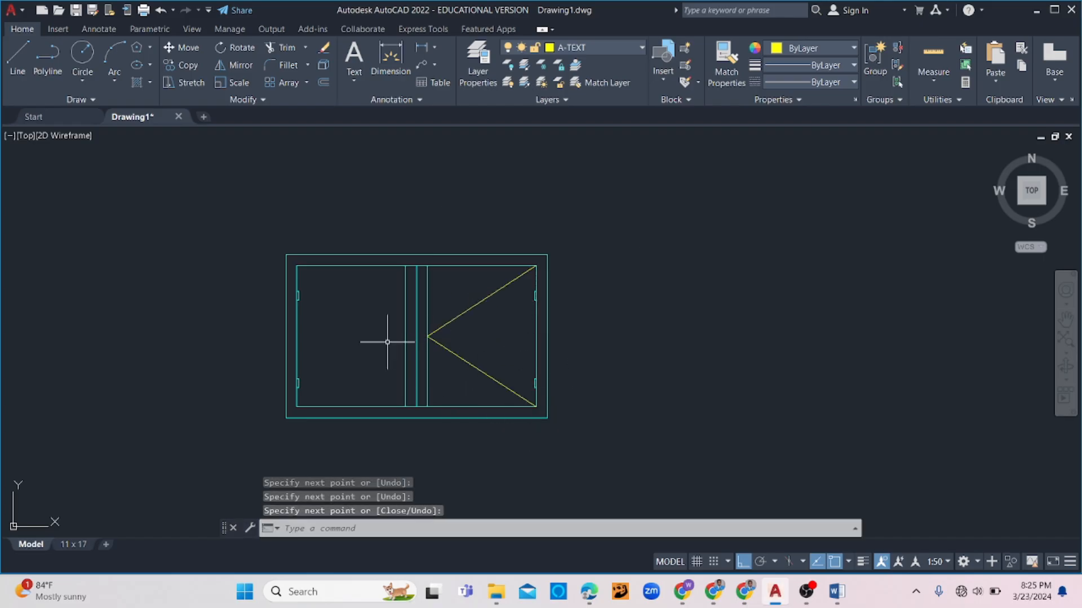
- Draw the mirrored opening-swing lines in the left sash, meeting at the midpoint of its central stile
{"action": "key", "text": "Return"}
{"action": "left_click", "coordinate": [297, 266]}
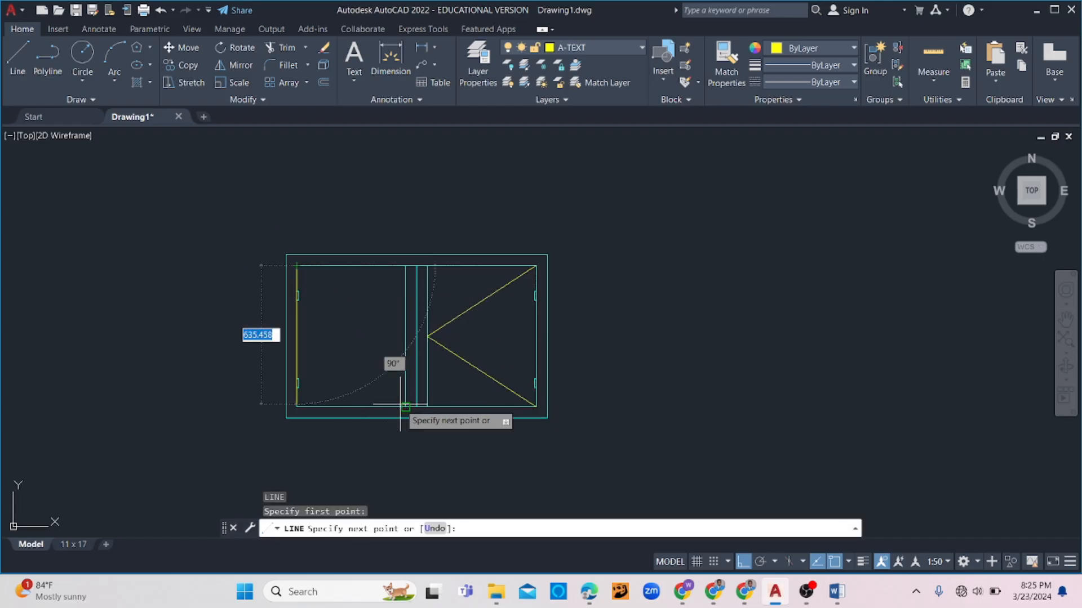
{"action": "left_click", "coordinate": [406, 336]}
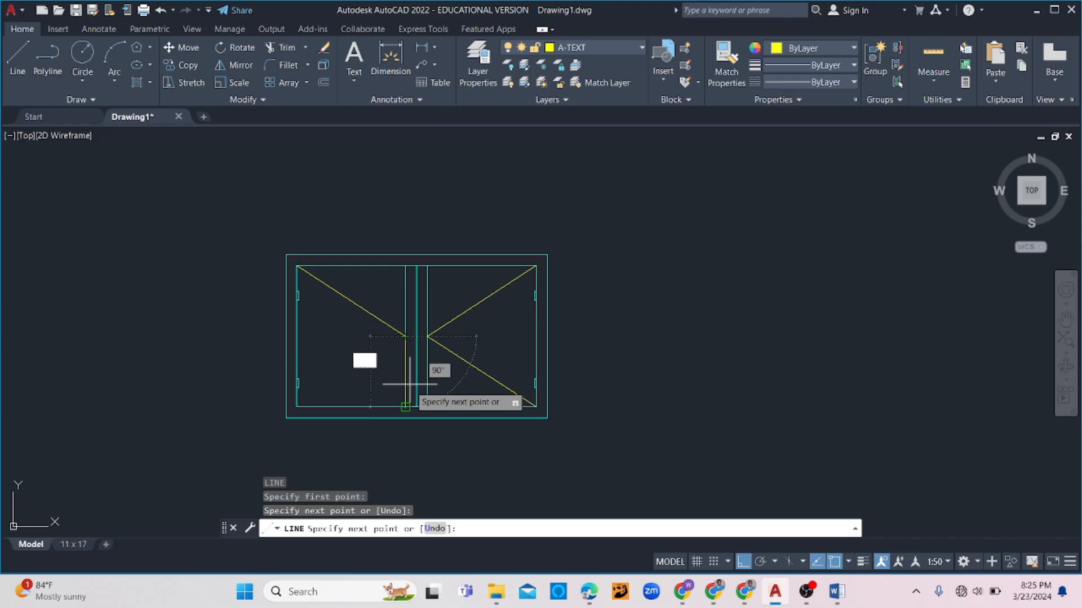
{"action": "left_click", "coordinate": [297, 406]}
{"action": "key", "text": "Escape"}
{"action": "key", "text": "Escape"}
- Stretch the left sash's lower swing line from the outer frame corner to the inner frame's lower-left corner
{"action": "left_click_drag", "start_coordinate": [383, 315], "coordinate": [359, 387]}
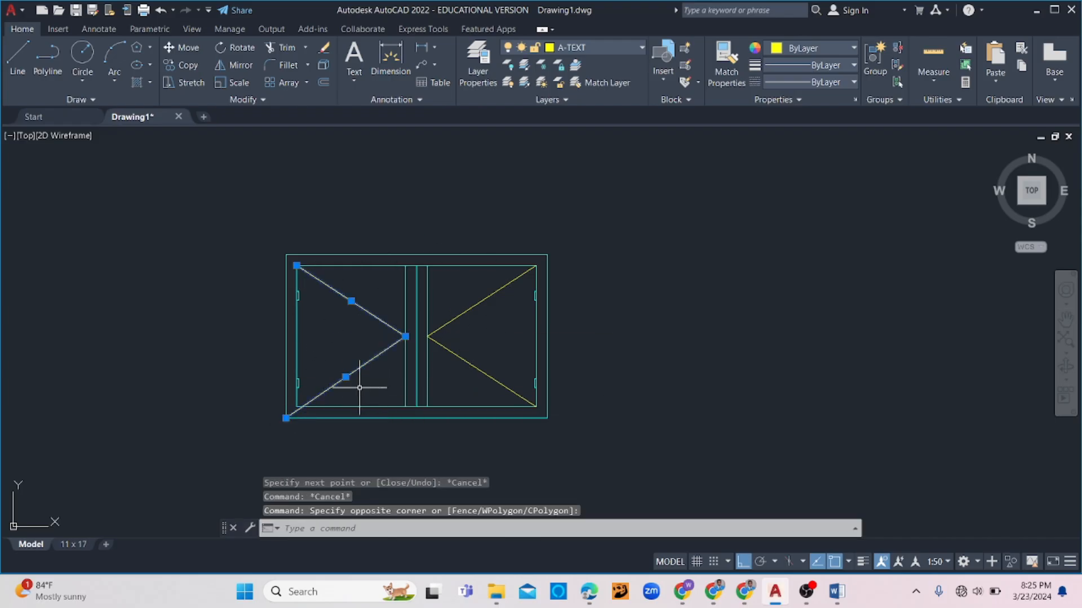
{"action": "left_click", "coordinate": [286, 418]}
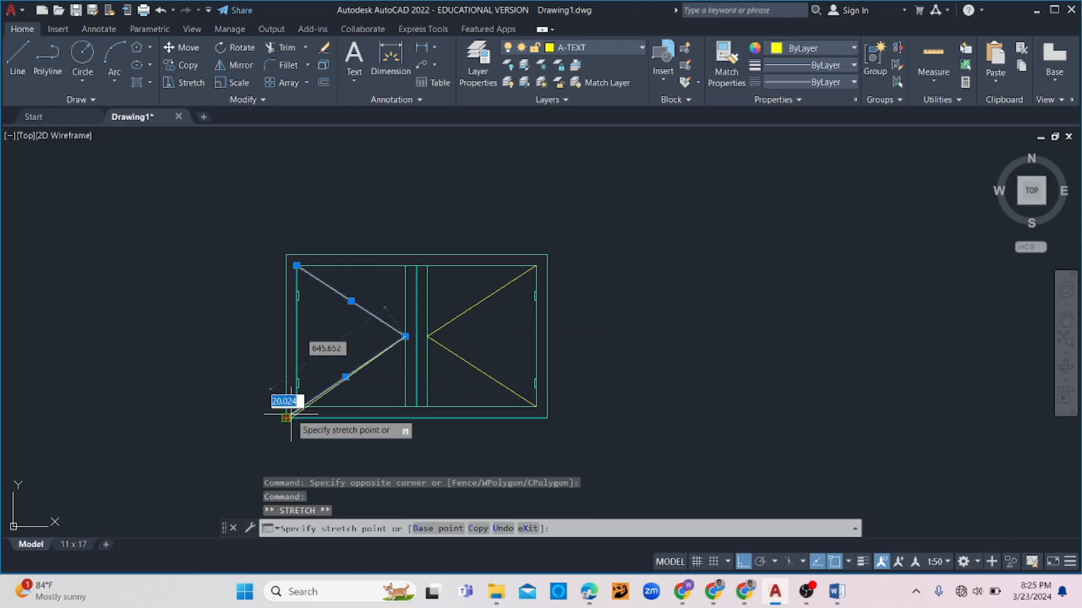
{"action": "left_click", "coordinate": [297, 407]}
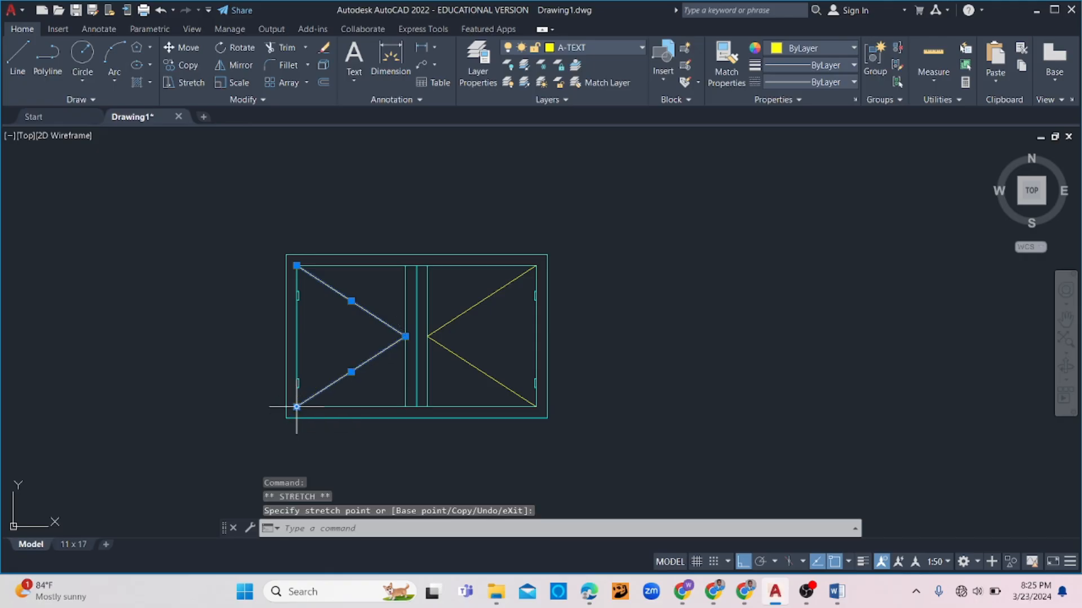
- Put all four opening-swing lines of the window on the A-FLOOR layer
{"action": "left_click_drag", "start_coordinate": [489, 307], "coordinate": [444, 364]}
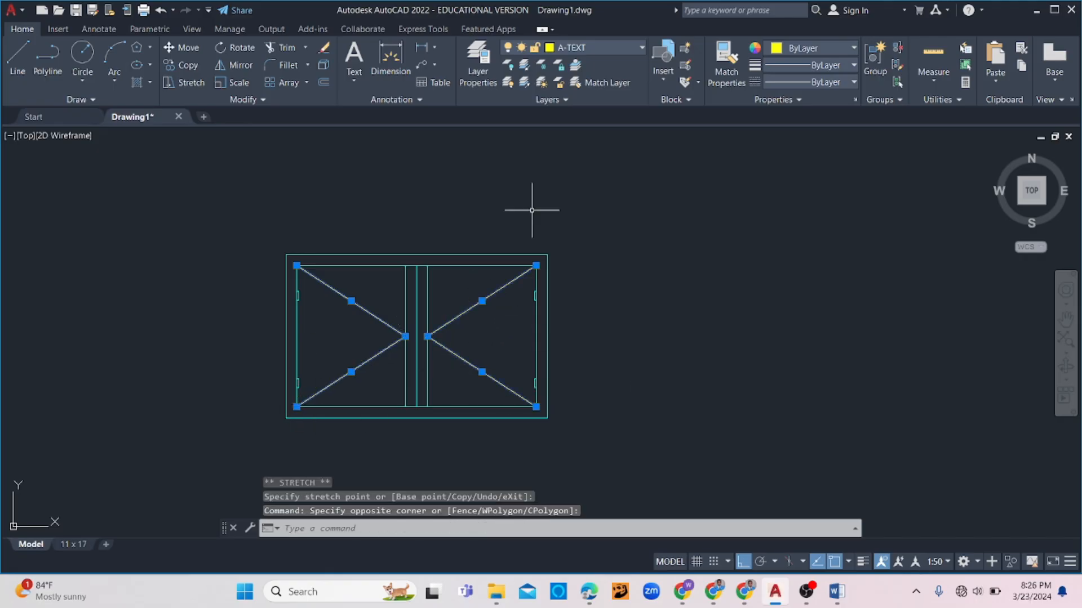
{"action": "left_click", "coordinate": [614, 49]}
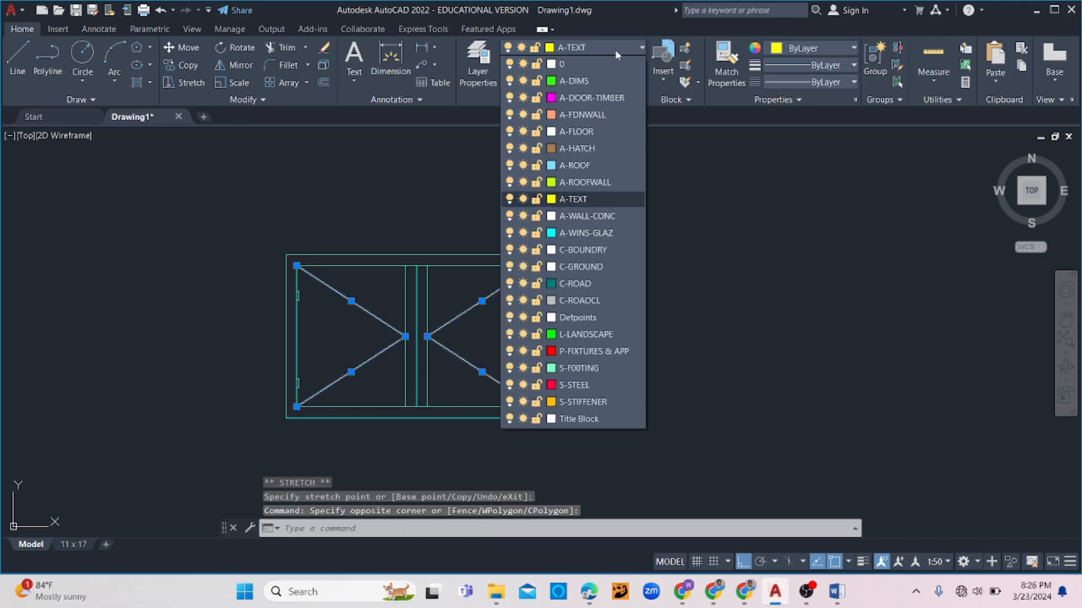
{"action": "left_click", "coordinate": [569, 133]}
{"action": "key", "text": "Escape"}
{"action": "key", "text": "Escape"}
- Copy the whole window by its top midpoint to the midpoints of both door-head guide lines on the front elevation
{"action": "scroll", "coordinate": [648, 235], "scroll_direction": "down", "scroll_amount": 4}
{"action": "left_click", "coordinate": [665, 226]}
{"action": "left_click", "coordinate": [509, 335]}
{"action": "type", "text": "cp"}
{"action": "key", "text": "Return"}
{"action": "scroll", "coordinate": [592, 229], "scroll_direction": "up", "scroll_amount": 3}
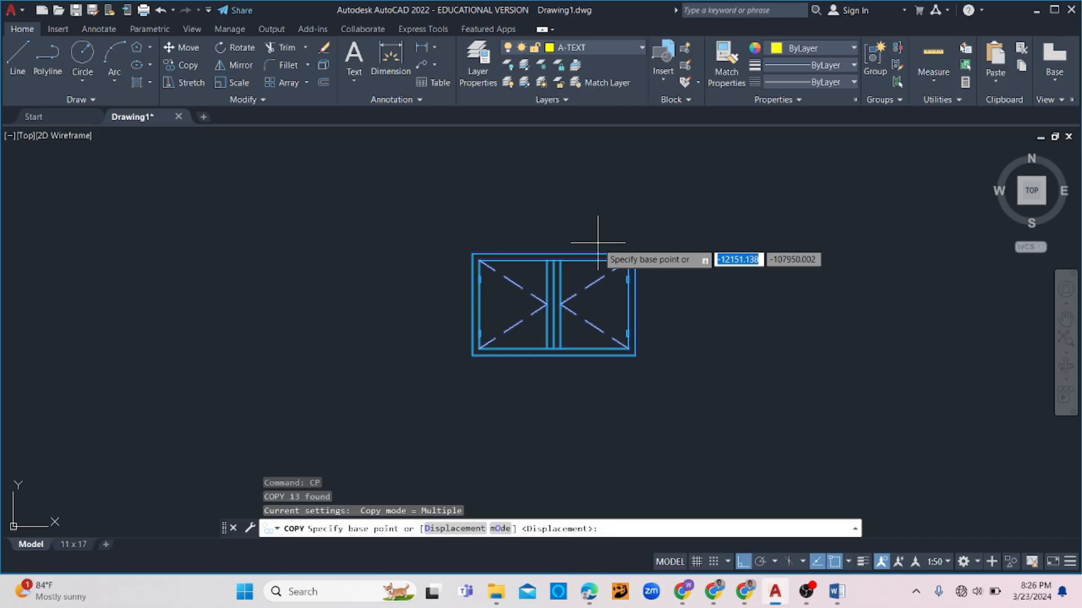
{"action": "left_click", "coordinate": [553, 251]}
{"action": "scroll", "coordinate": [536, 213], "scroll_direction": "down", "scroll_amount": 4}
{"action": "scroll", "coordinate": [507, 181], "scroll_direction": "up", "scroll_amount": 2}
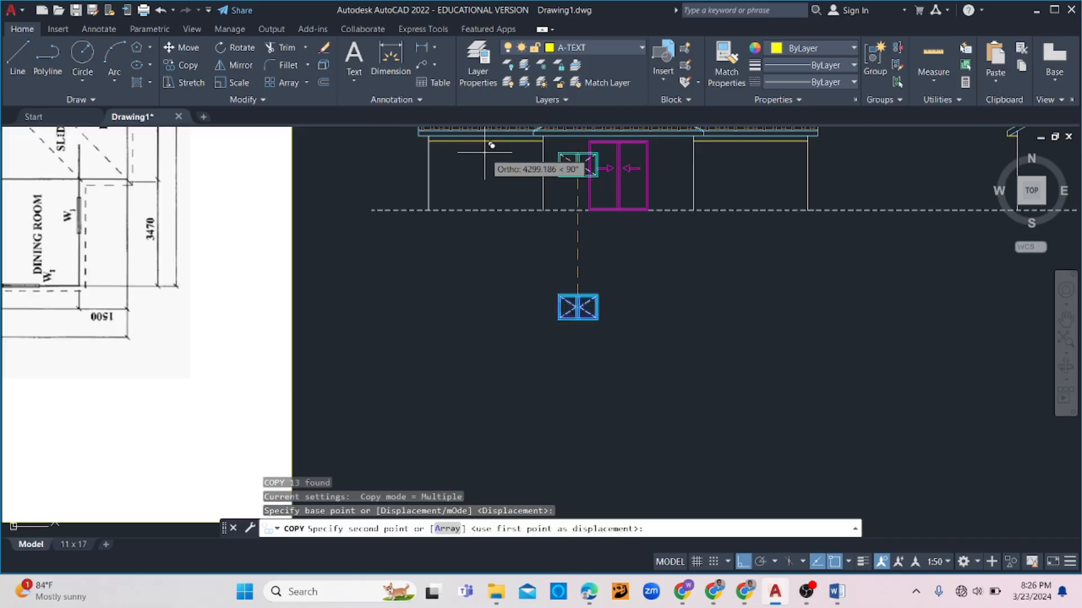
{"action": "left_click", "coordinate": [501, 143]}
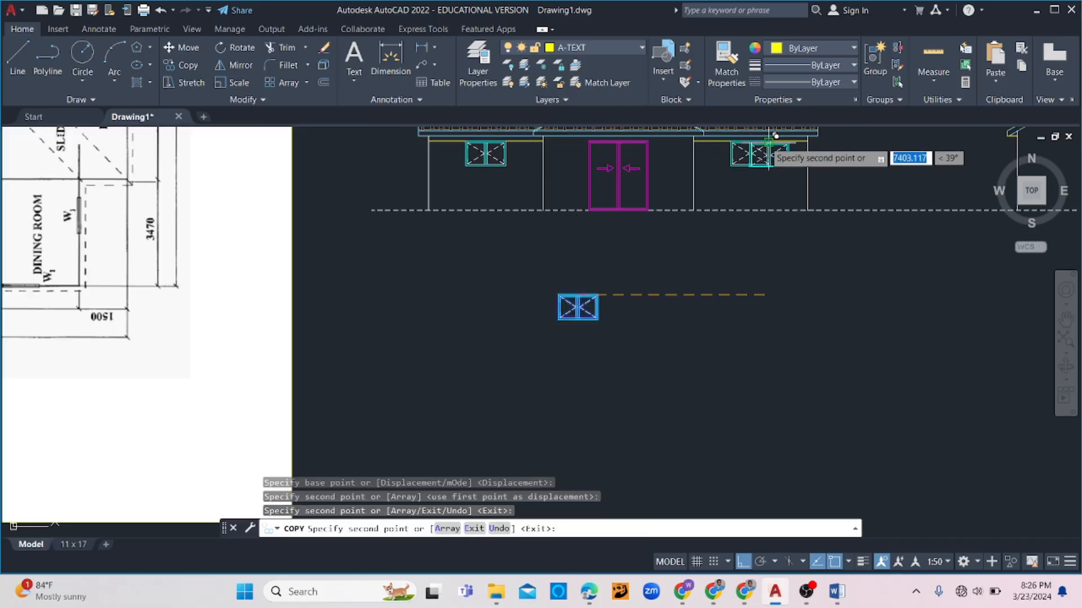
{"action": "left_click", "coordinate": [768, 147]}
{"action": "key", "text": "Escape"}
- Delete the two horizontal guide lines above the front elevation's windows
{"action": "scroll", "coordinate": [666, 234], "scroll_direction": "down", "scroll_amount": 3}
{"action": "scroll", "coordinate": [518, 253], "scroll_direction": "up", "scroll_amount": 5}
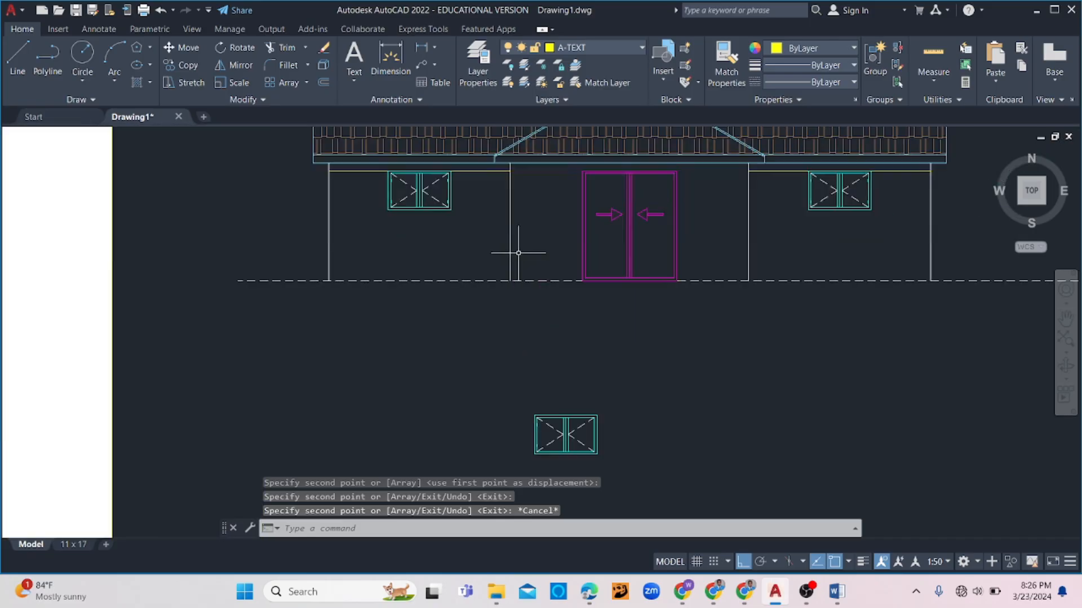
{"action": "left_click", "coordinate": [478, 171]}
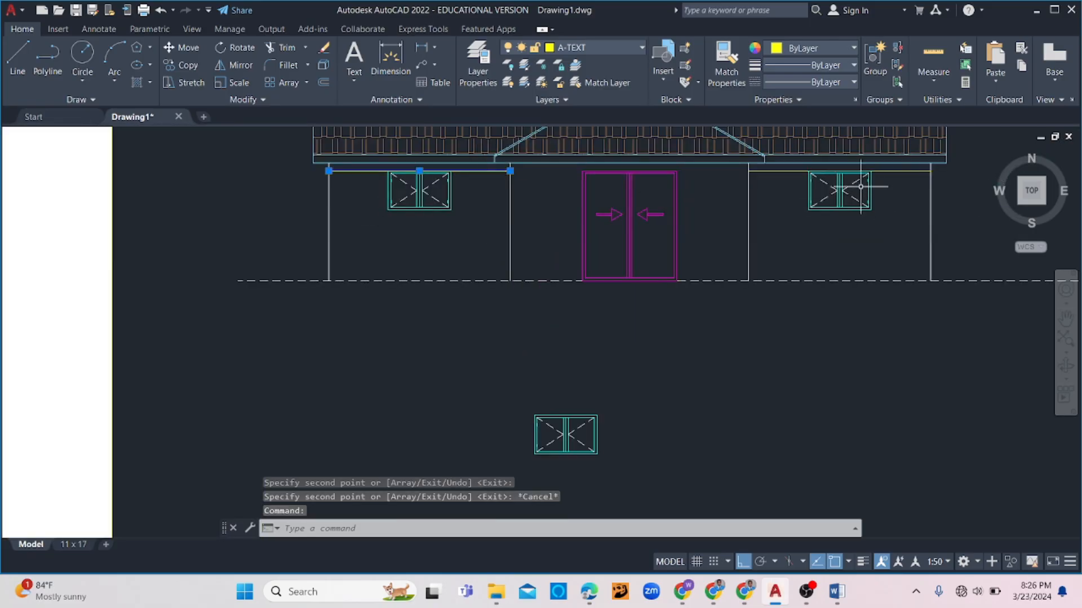
{"action": "left_click", "coordinate": [797, 171]}
{"action": "key", "text": "Delete"}
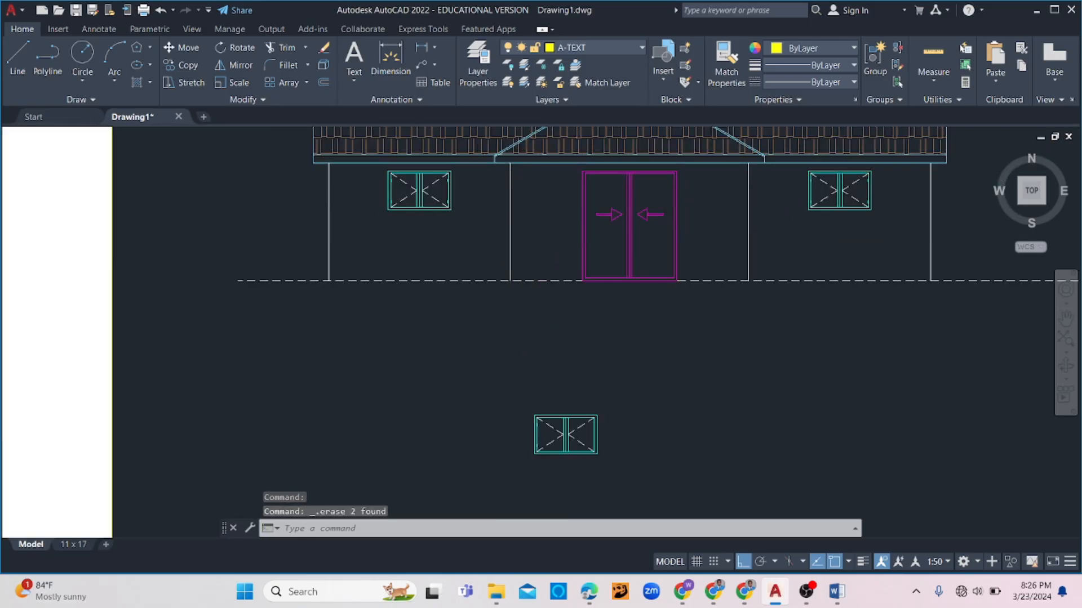
- Examine the floor plan's SIDE wall for its window types, positions and room widths, and compare it with the elevations
{"action": "scroll", "coordinate": [731, 238], "scroll_direction": "down", "scroll_amount": 4}
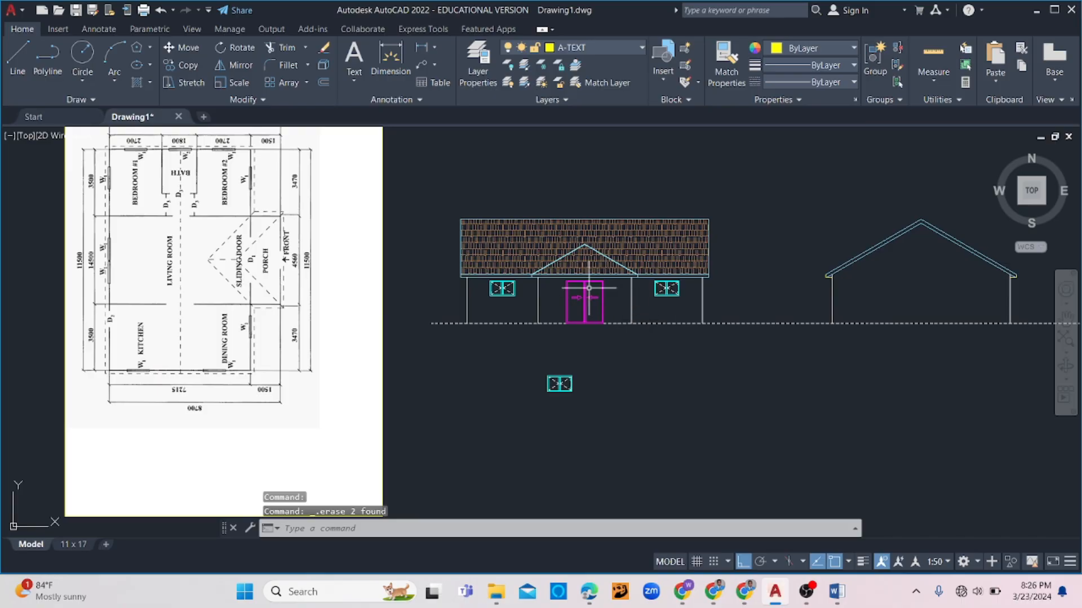
{"action": "scroll", "coordinate": [614, 287], "scroll_direction": "up", "scroll_amount": 2}
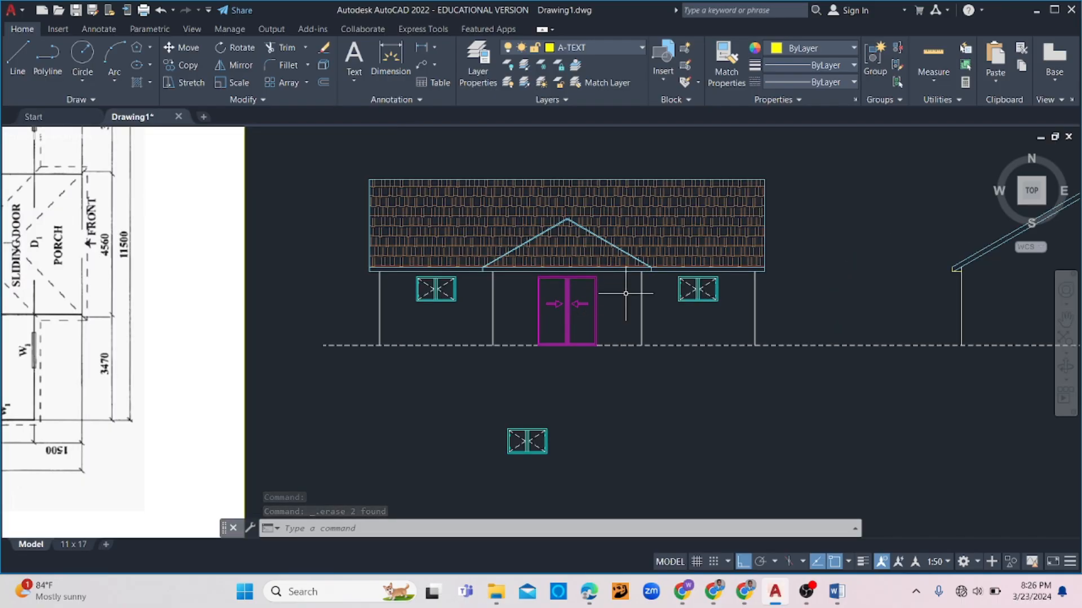
{"action": "scroll", "coordinate": [932, 307], "scroll_direction": "up", "scroll_amount": 2}
{"action": "scroll", "coordinate": [845, 301], "scroll_direction": "down", "scroll_amount": 5}
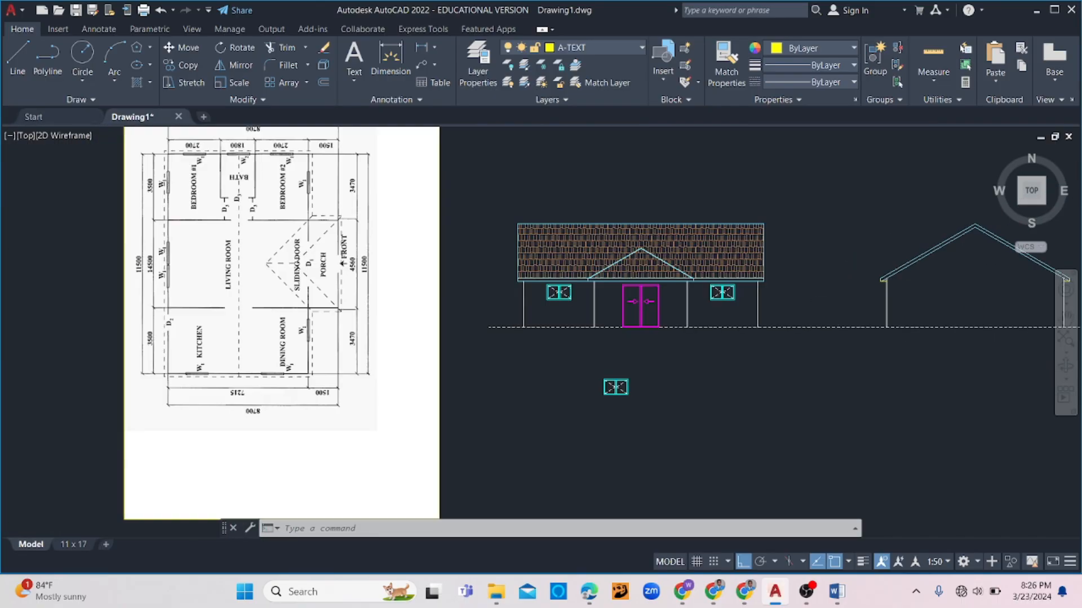
{"action": "scroll", "coordinate": [908, 321], "scroll_direction": "up", "scroll_amount": 5}
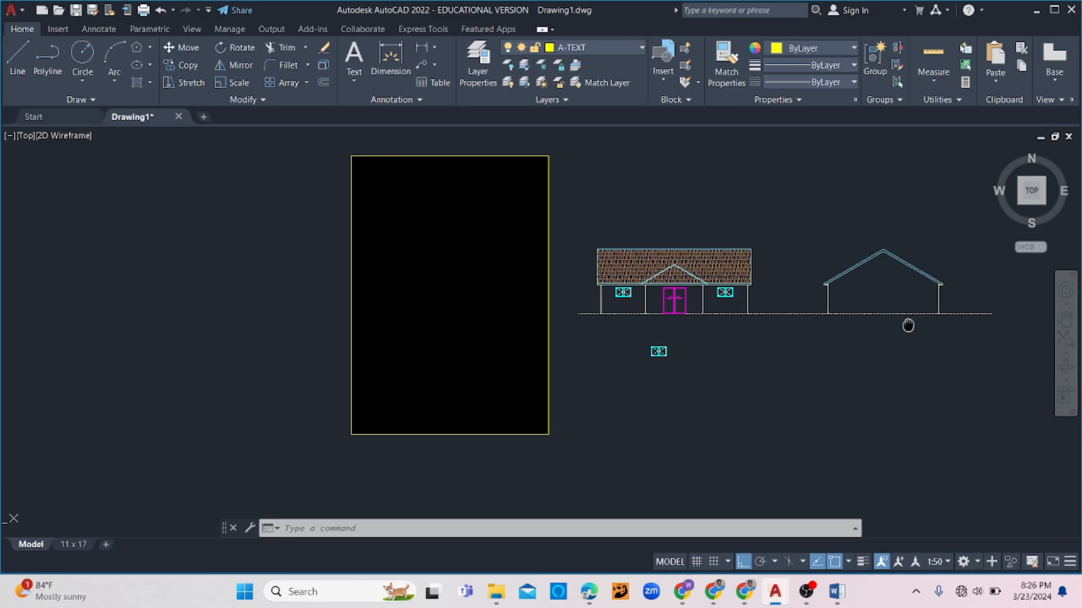
{"action": "scroll", "coordinate": [781, 292], "scroll_direction": "down", "scroll_amount": 2}
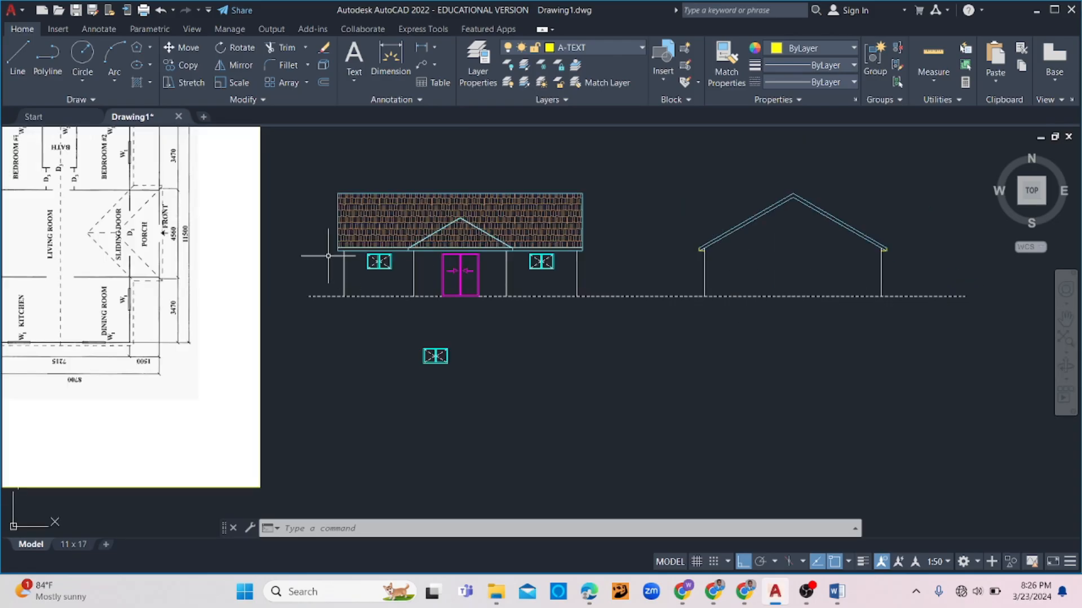
{"action": "middle_click_drag", "start_coordinate": [328, 255], "coordinate": [345, 407]}
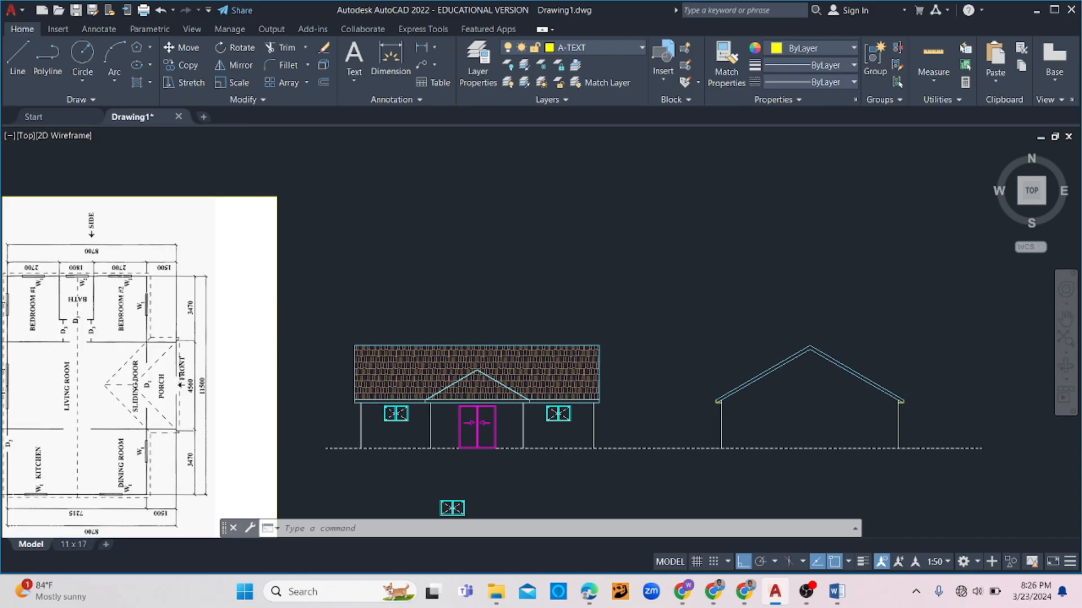
{"action": "middle_click_drag", "start_coordinate": [117, 292], "coordinate": [308, 287]}
{"action": "scroll", "coordinate": [264, 285], "scroll_direction": "up", "scroll_amount": 5}
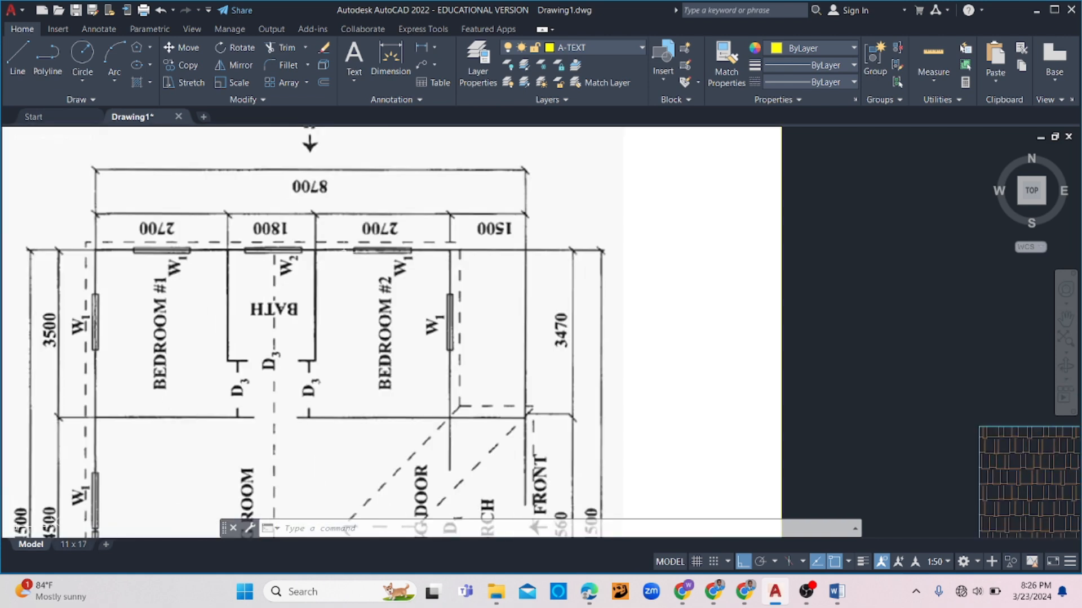
{"action": "scroll", "coordinate": [370, 235], "scroll_direction": "down", "scroll_amount": 5}
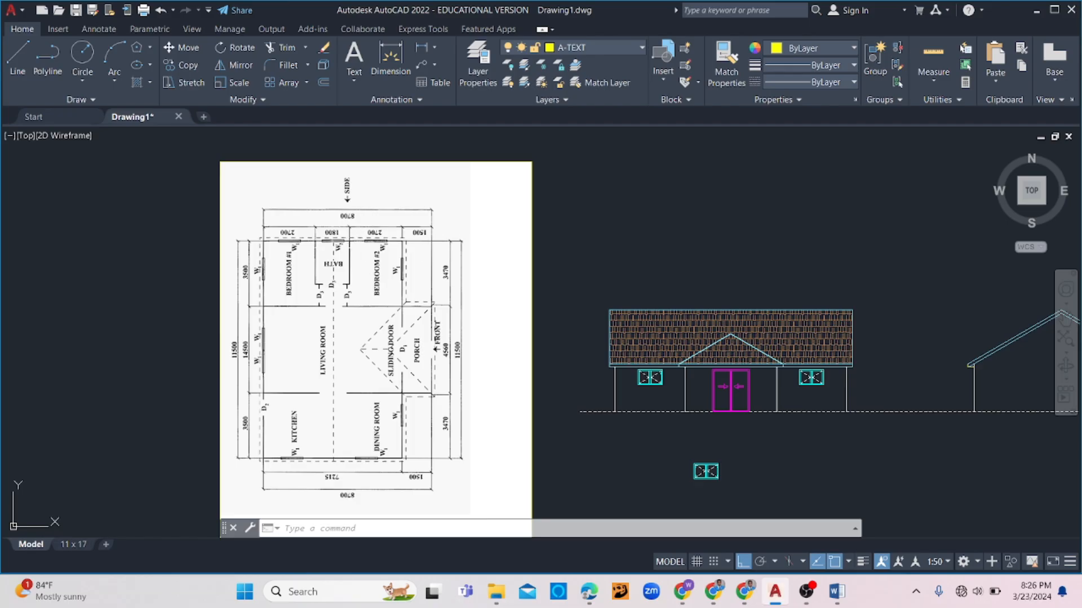
{"action": "scroll", "coordinate": [477, 395], "scroll_direction": "down", "scroll_amount": 1}
- Delete the tile hatch from the main roof of the front elevation
{"action": "middle_click_drag", "start_coordinate": [840, 374], "coordinate": [622, 324]}
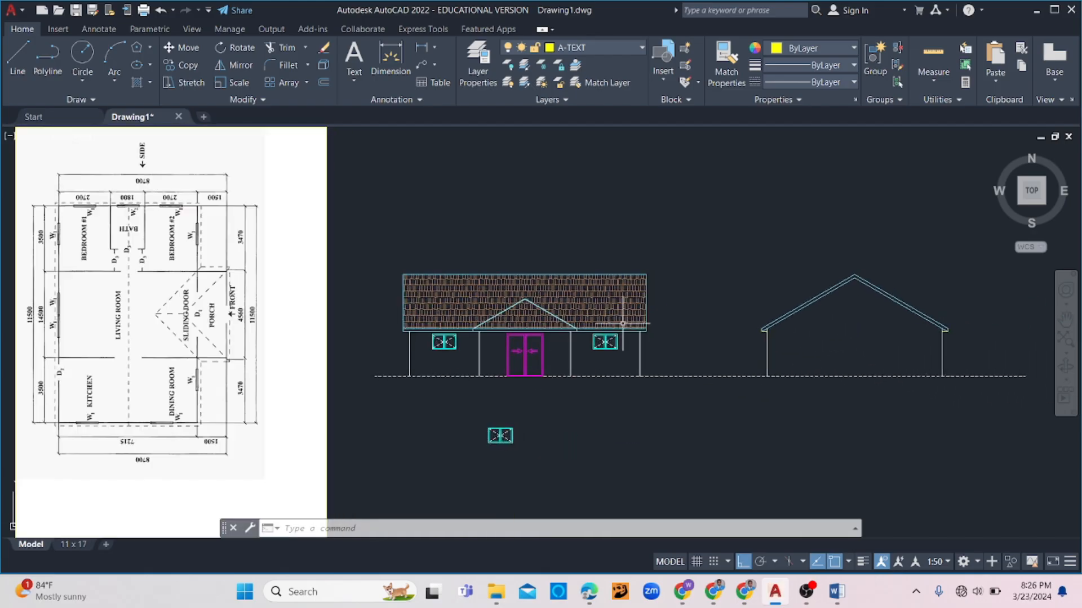
{"action": "left_click", "coordinate": [579, 307]}
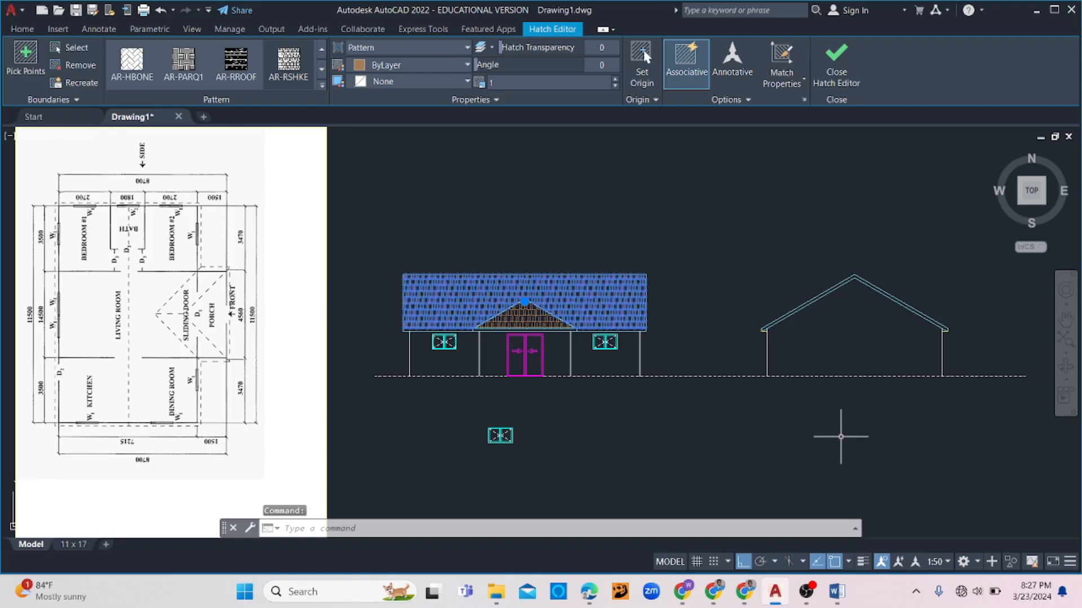
{"action": "key", "text": "Delete"}
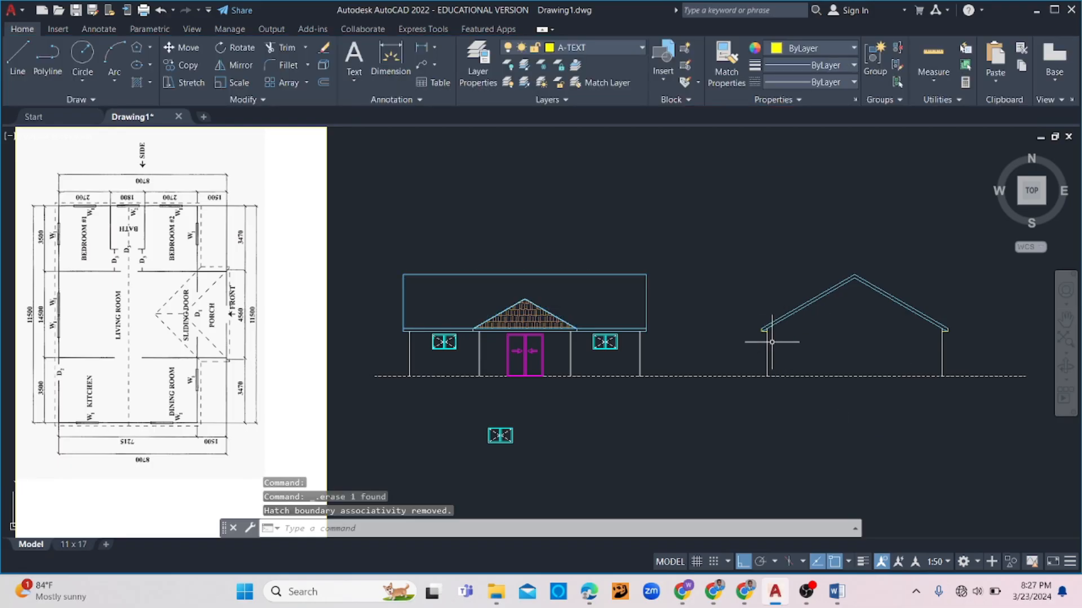
{"action": "left_click", "coordinate": [793, 348]}
{"action": "left_click", "coordinate": [725, 366]}
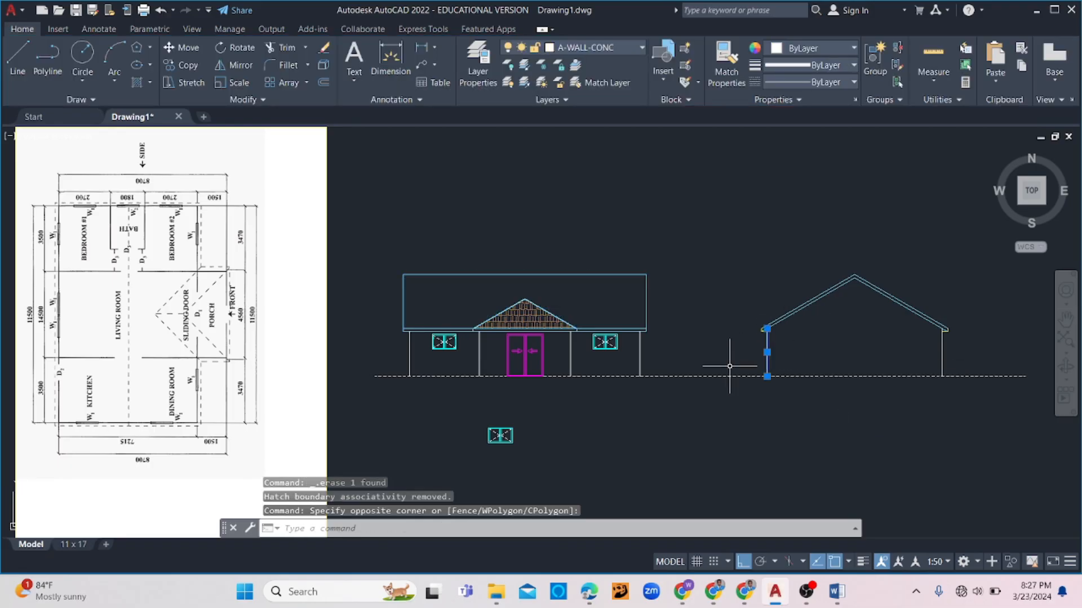
{"action": "key", "text": "Escape"}
{"action": "scroll", "coordinate": [835, 363], "scroll_direction": "up", "scroll_amount": 2}
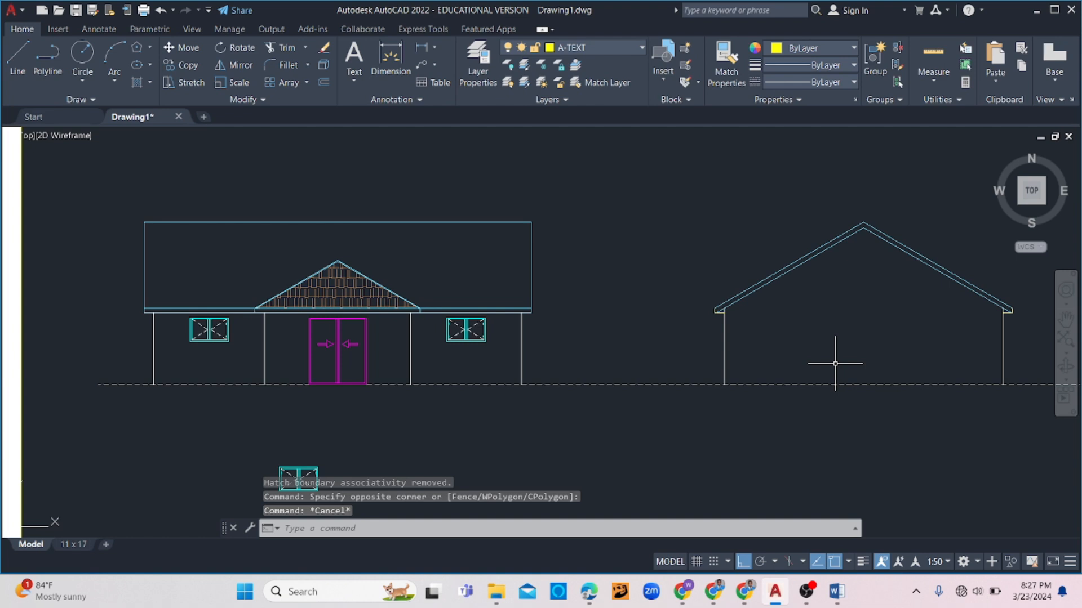
{"action": "scroll", "coordinate": [813, 376], "scroll_direction": "down", "scroll_amount": 2}
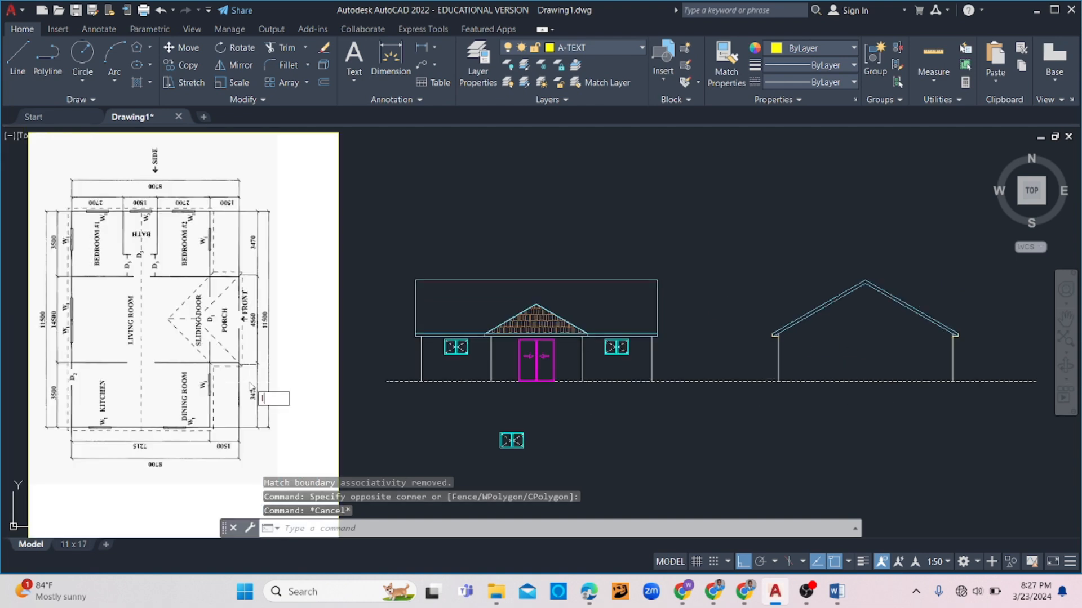
{"action": "type", "text": "l"}
{"action": "key", "text": "Return"}
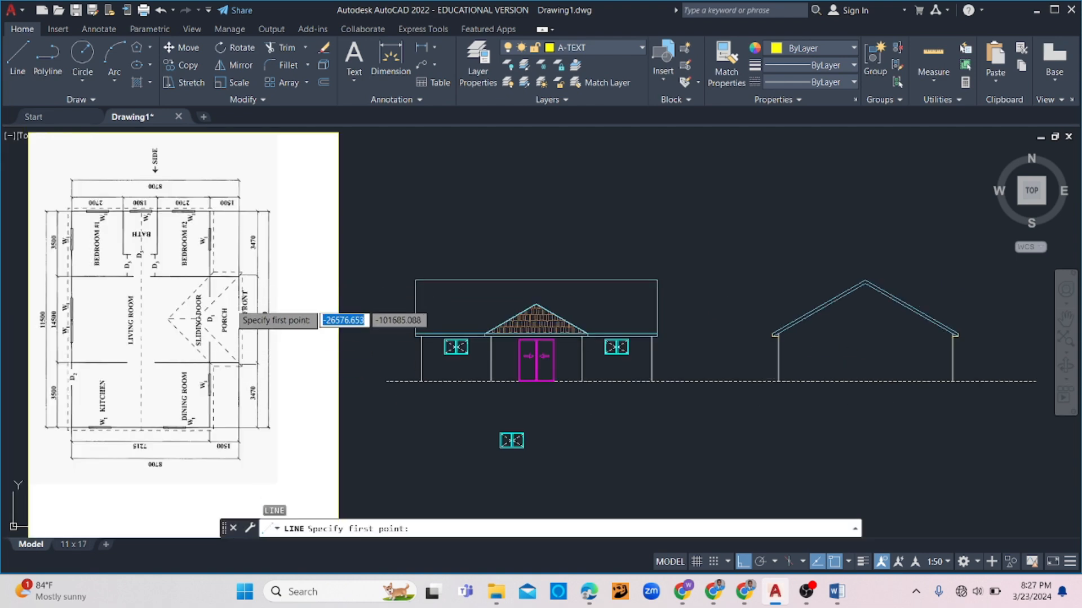
{"action": "key", "text": "Escape"}
- Offset the side elevation's left wall line 1500 toward the inside of the house
{"action": "type", "text": "o"}
{"action": "key", "text": "Return"}
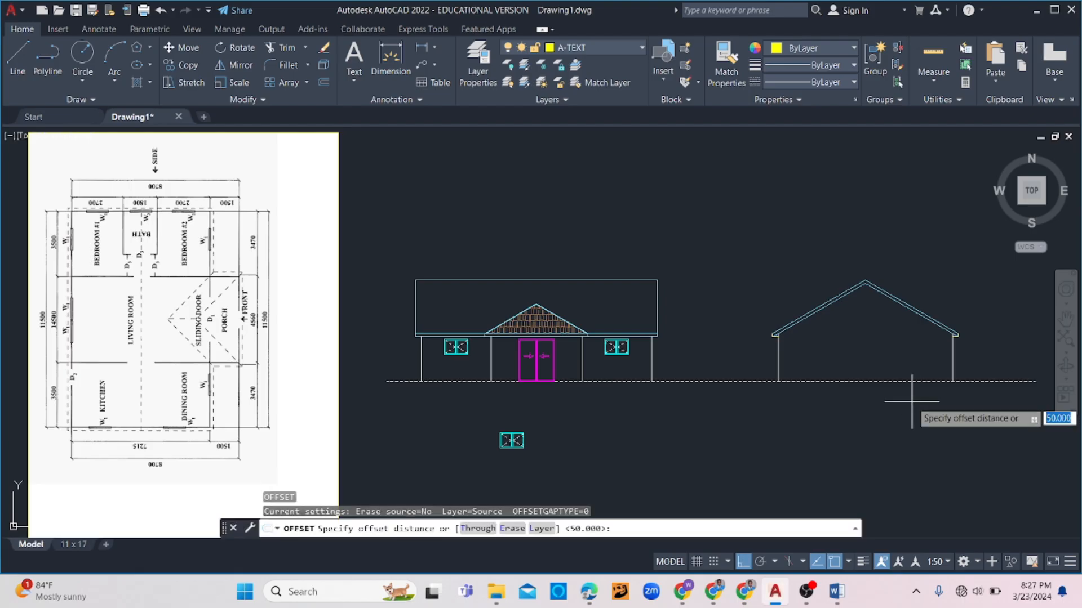
{"action": "type", "text": "1500"}
{"action": "key", "text": "Return"}
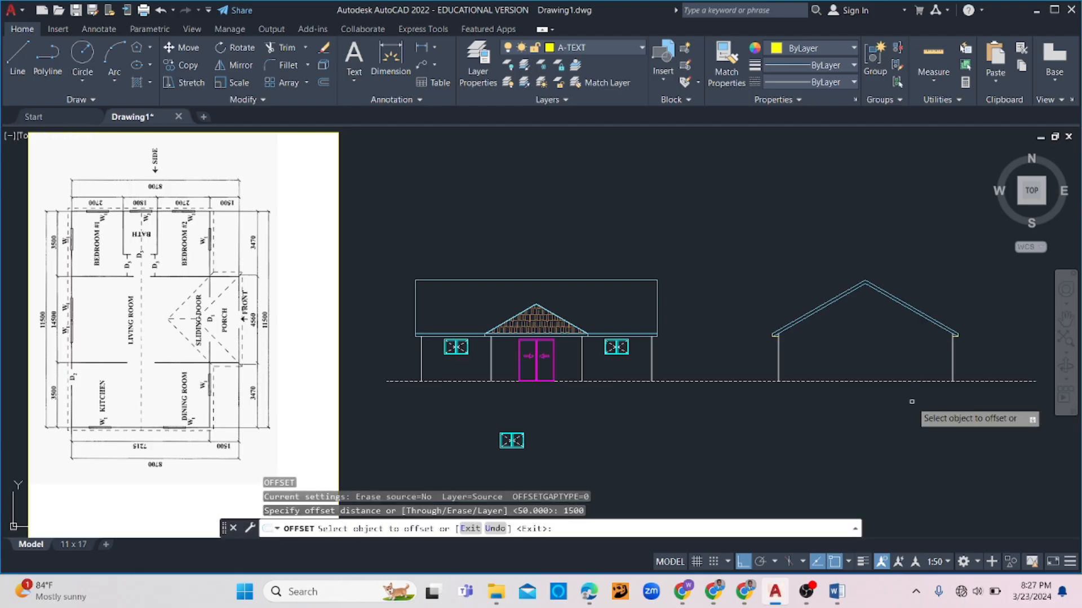
{"action": "left_click", "coordinate": [778, 359]}
{"action": "left_click", "coordinate": [820, 359]}
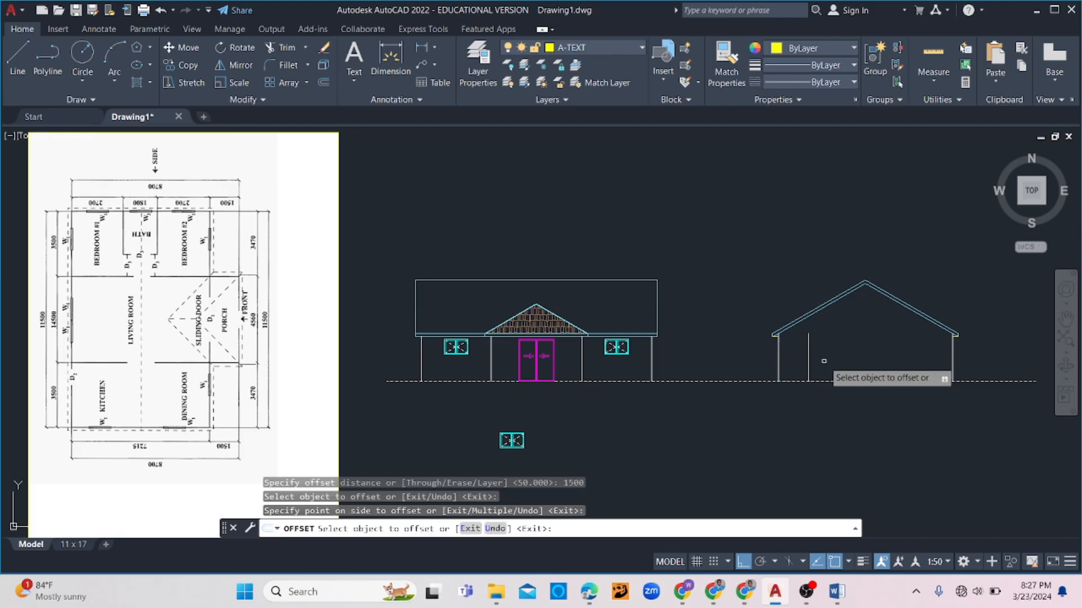
{"action": "key", "text": "Escape"}
{"action": "key", "text": "Escape"}
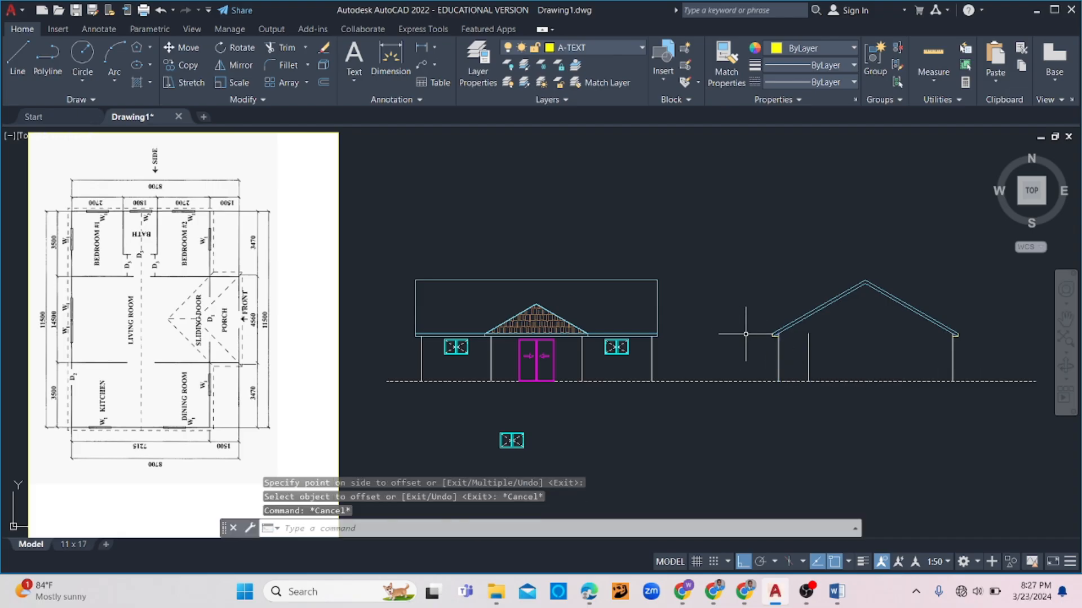
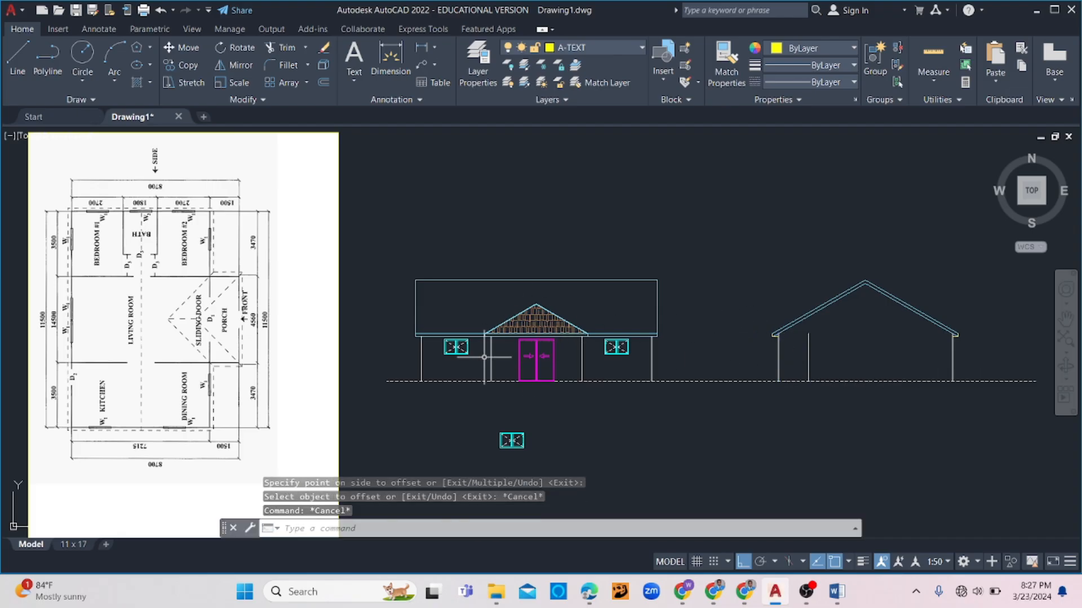
- Extend the bottom line of the side elevation's left eave to the inner offset wall line
{"action": "scroll", "coordinate": [782, 318], "scroll_direction": "down", "scroll_amount": 3}
{"action": "scroll", "coordinate": [789, 307], "scroll_direction": "up", "scroll_amount": 7}
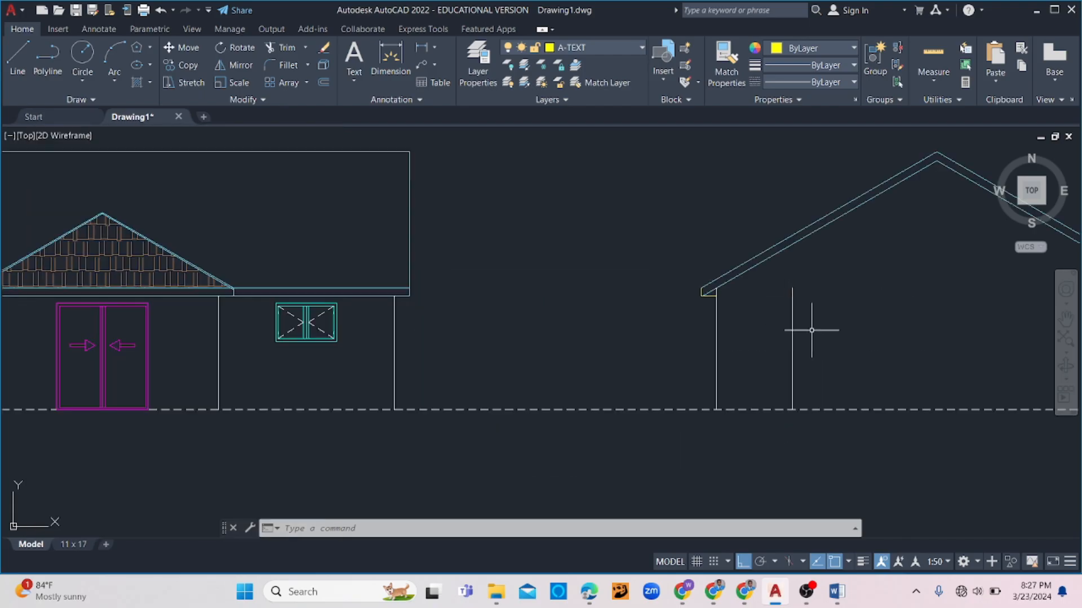
{"action": "left_click_drag", "start_coordinate": [810, 321], "coordinate": [724, 361]}
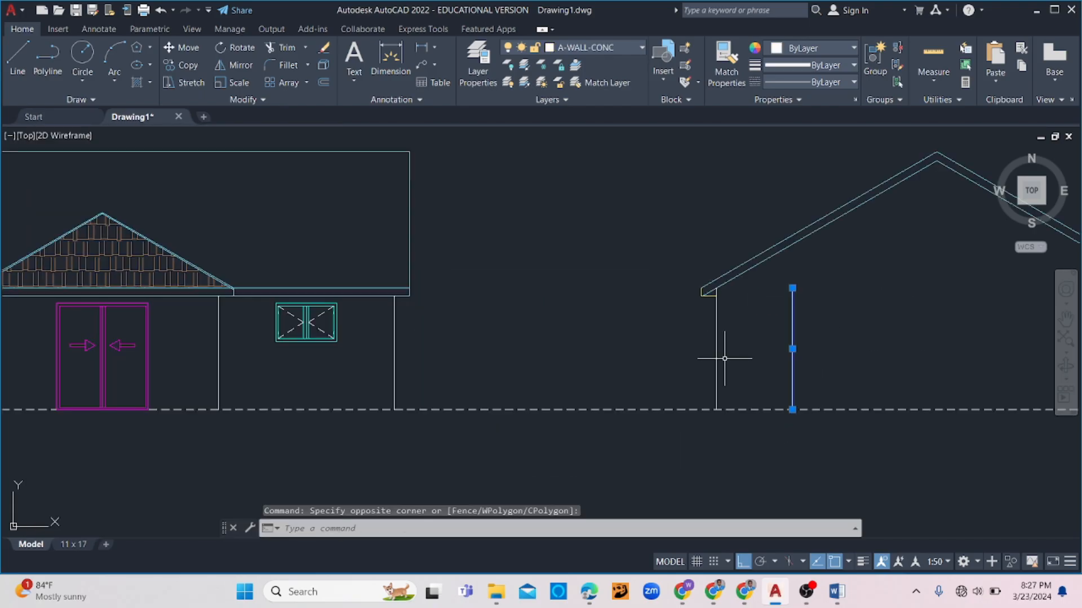
{"action": "type", "text": "ex"}
{"action": "key", "text": "Return"}
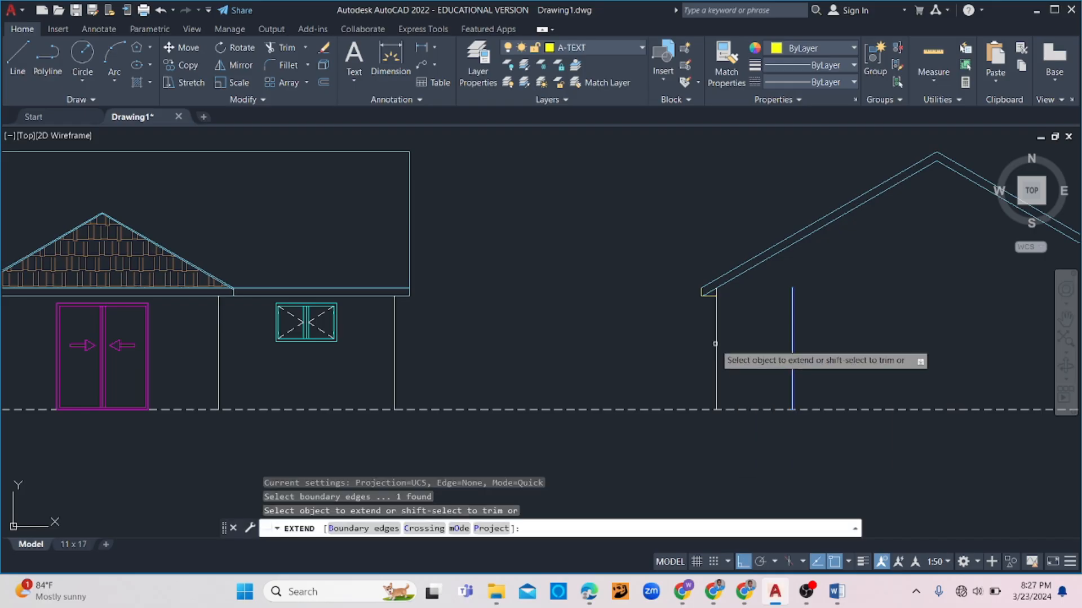
{"action": "scroll", "coordinate": [708, 297], "scroll_direction": "up", "scroll_amount": 4}
{"action": "left_click", "coordinate": [707, 295]}
{"action": "scroll", "coordinate": [777, 315], "scroll_direction": "down", "scroll_amount": 3}
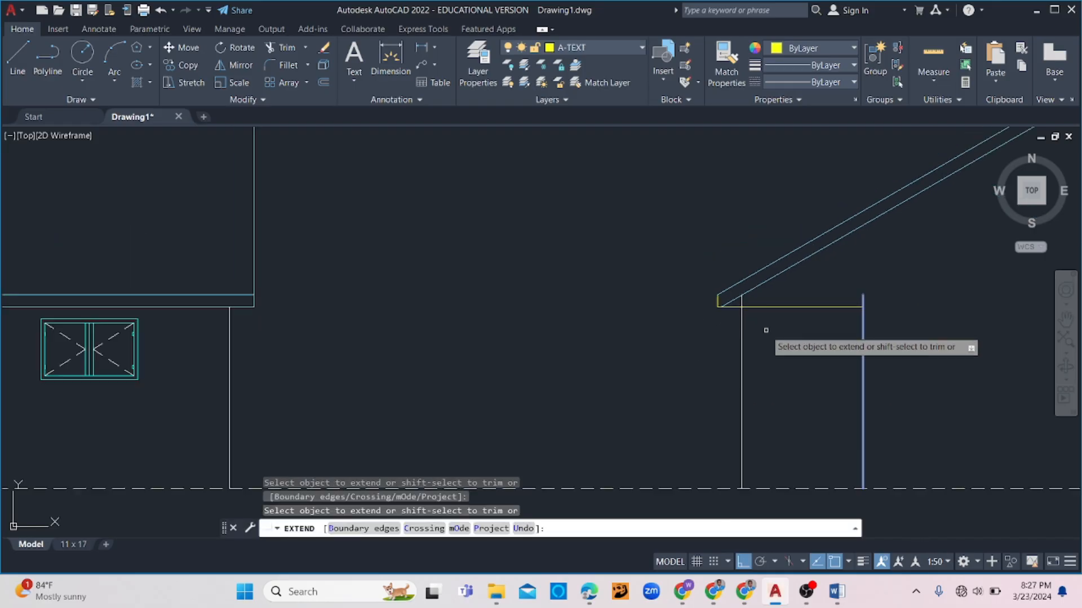
{"action": "key", "text": "Escape"}
- Delete both lines of the left roof slope on the side elevation
{"action": "left_click", "coordinate": [889, 265]}
{"action": "left_click", "coordinate": [776, 285]}
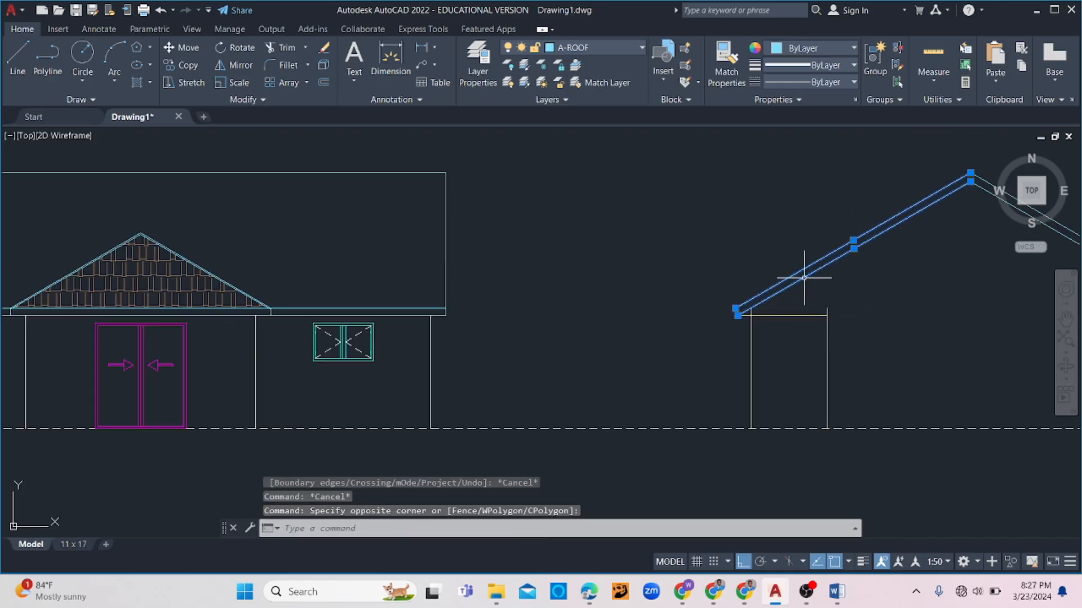
{"action": "key", "text": "Delete"}
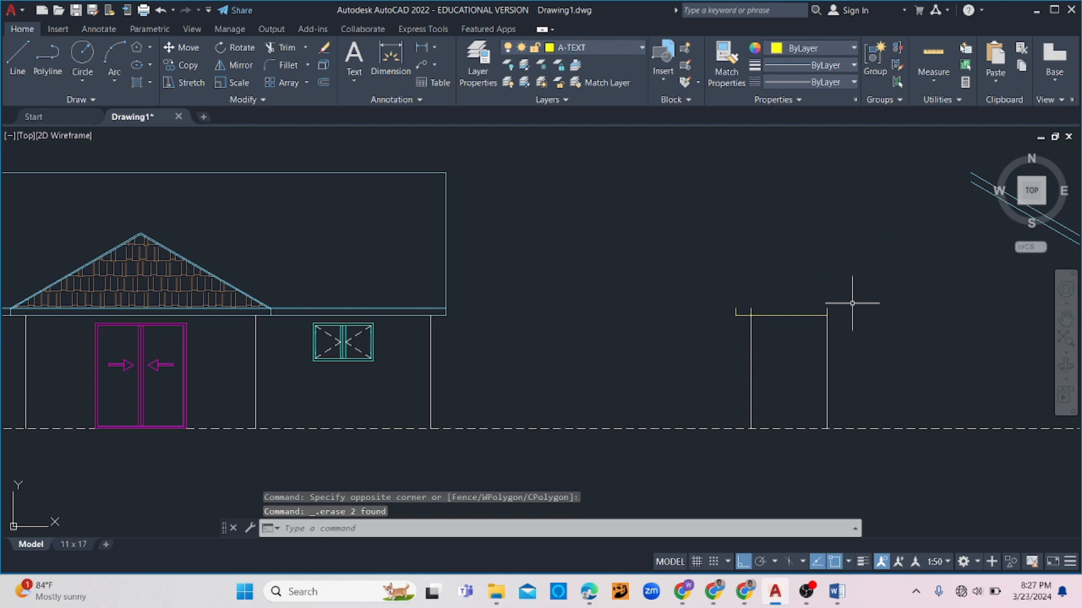
{"action": "scroll", "coordinate": [797, 311], "scroll_direction": "down", "scroll_amount": 2}
{"action": "key", "text": "Return"}
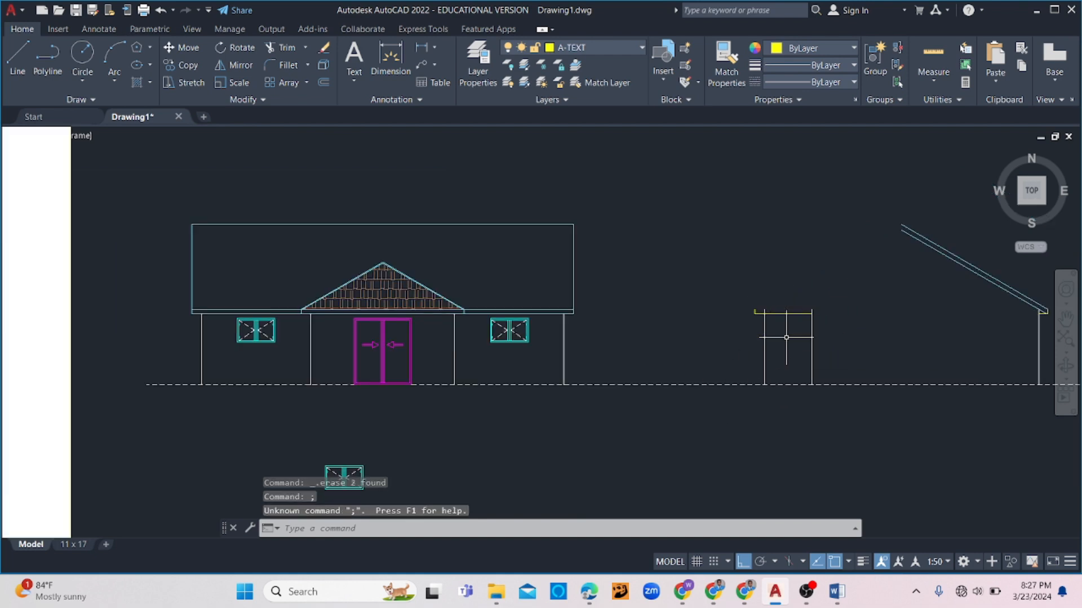
- Draw a horizontal line from the left eave's top outer corner to the top of the inner wall line
{"action": "scroll", "coordinate": [782, 314], "scroll_direction": "up", "scroll_amount": 3}
{"action": "type", "text": "l"}
{"action": "key", "text": "Return"}
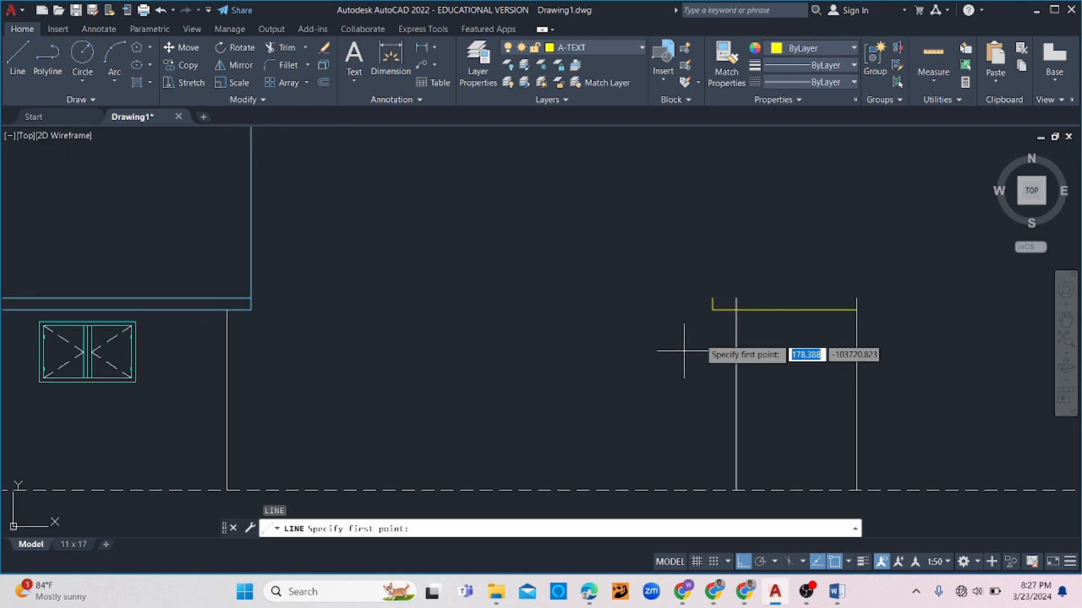
{"action": "left_click", "coordinate": [712, 298]}
{"action": "left_click", "coordinate": [858, 299]}
{"action": "key", "text": "Escape"}
- Trim the porch's outer wall line where it runs up into the fascia band on the side elevation
{"action": "scroll", "coordinate": [809, 303], "scroll_direction": "down", "scroll_amount": 6}
{"action": "middle_click_drag", "start_coordinate": [853, 321], "coordinate": [739, 321]}
{"action": "scroll", "coordinate": [659, 313], "scroll_direction": "down", "scroll_amount": 4}
{"action": "scroll", "coordinate": [669, 313], "scroll_direction": "up", "scroll_amount": 12}
{"action": "left_click", "coordinate": [675, 288]}
{"action": "left_click", "coordinate": [667, 313]}
{"action": "type", "text": "tr"}
{"action": "key", "text": "Return"}
{"action": "scroll", "coordinate": [658, 293], "scroll_direction": "up", "scroll_amount": 4}
{"action": "left_click", "coordinate": [656, 274]}
{"action": "left_click", "coordinate": [631, 275]}
{"action": "key", "text": "Escape"}
{"action": "scroll", "coordinate": [656, 278], "scroll_direction": "down", "scroll_amount": 4}
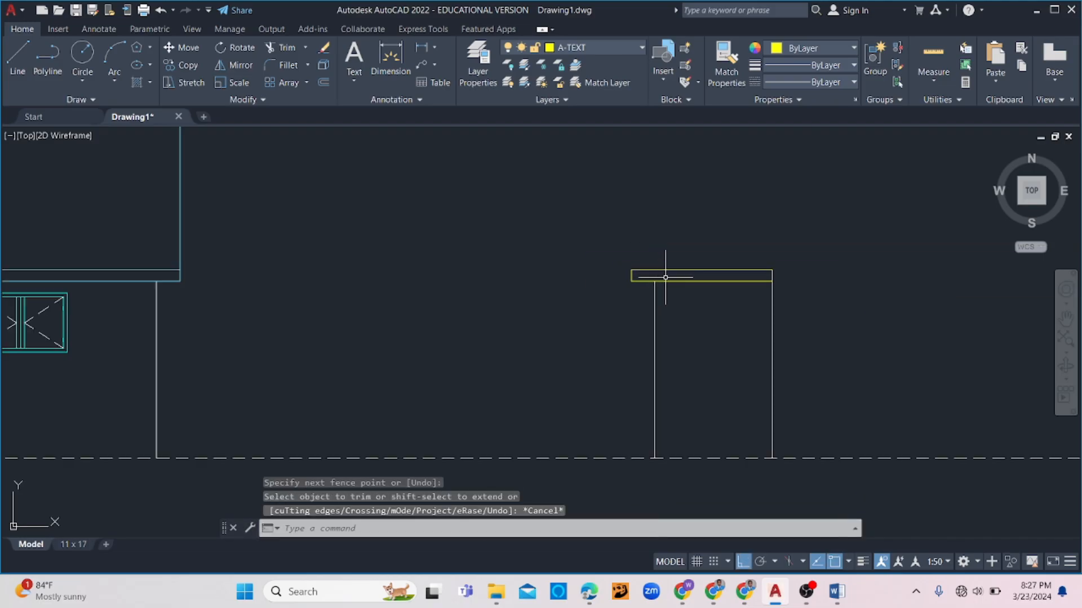
- With Ortho off, draw a roof slope line at a 30° angle upward from the porch fascia's top outer corner
{"action": "scroll", "coordinate": [743, 287], "scroll_direction": "down", "scroll_amount": 2}
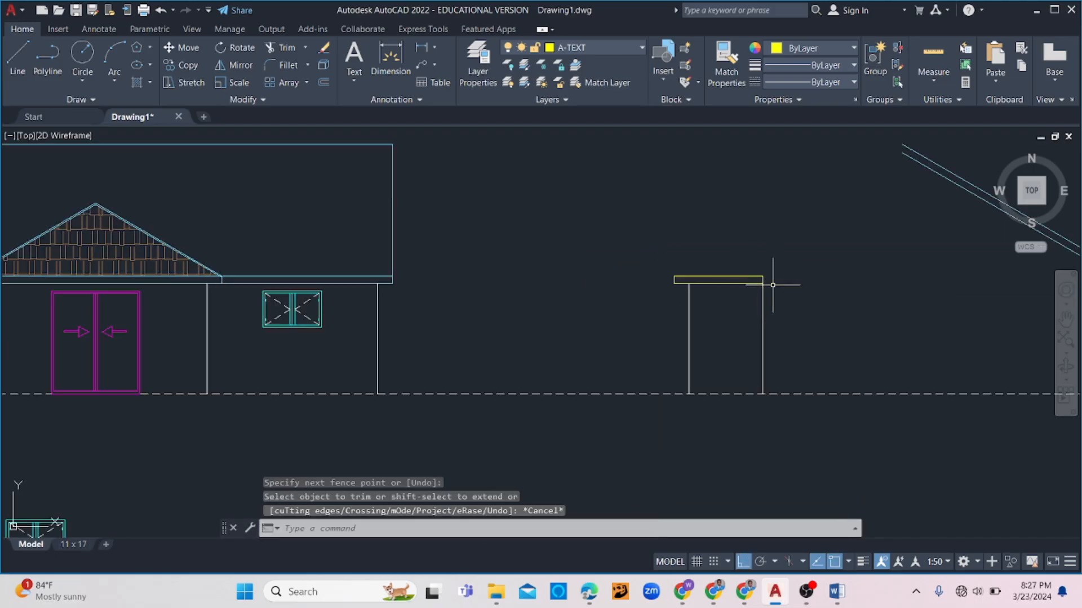
{"action": "middle_click_drag", "start_coordinate": [769, 264], "coordinate": [651, 275]}
{"action": "scroll", "coordinate": [561, 264], "scroll_direction": "up", "scroll_amount": 2}
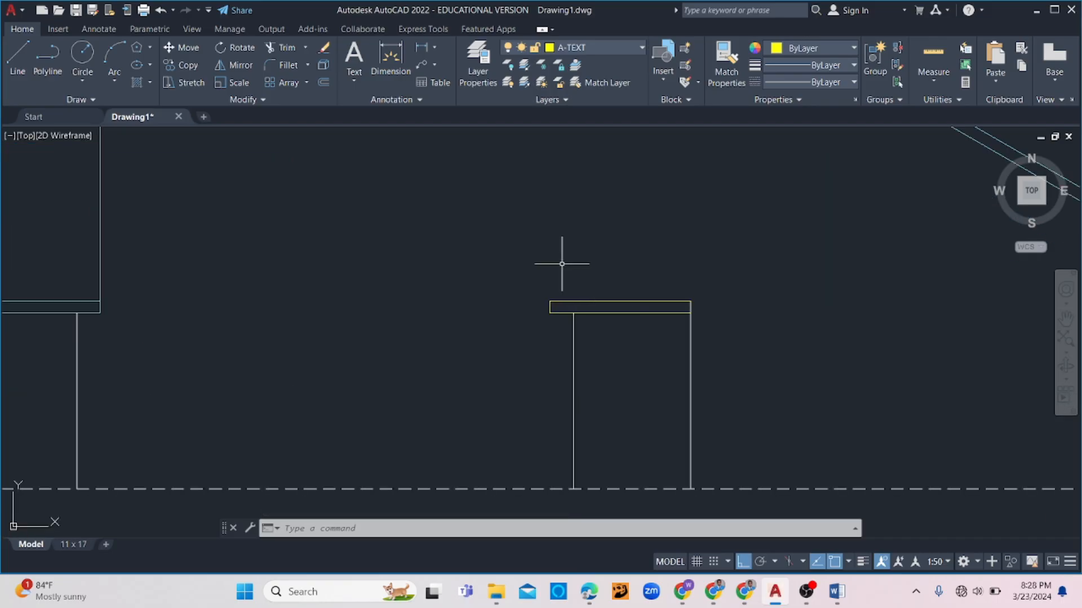
{"action": "scroll", "coordinate": [562, 263], "scroll_direction": "down", "scroll_amount": 4}
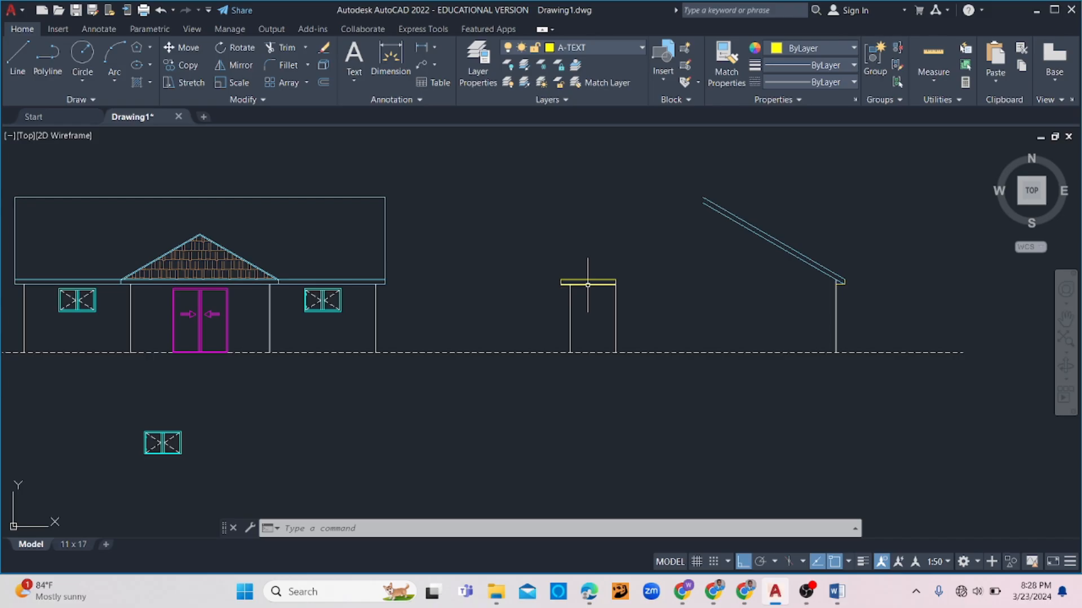
{"action": "type", "text": "l"}
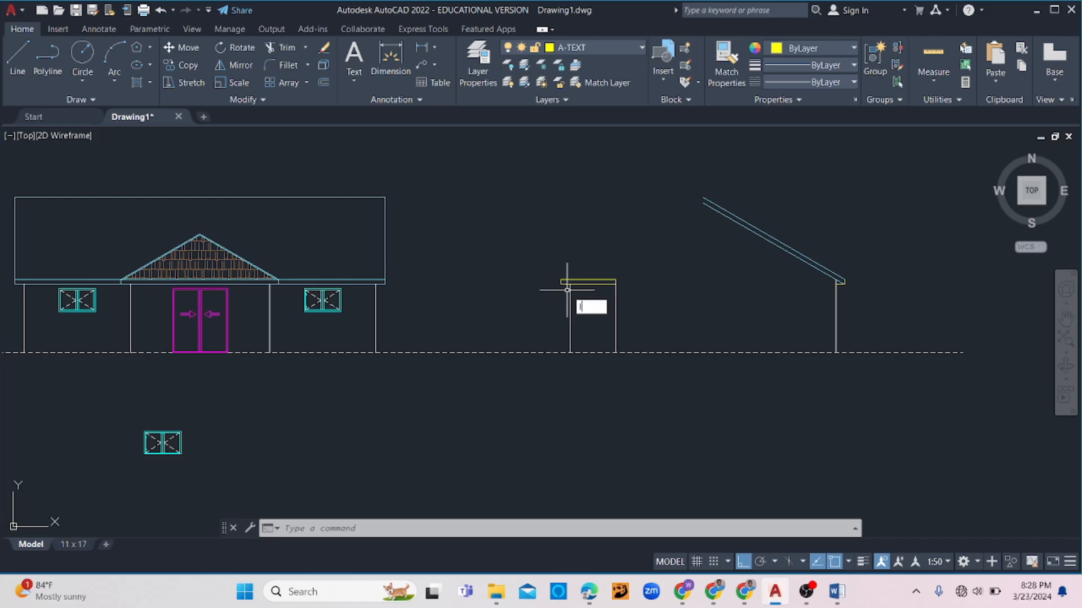
{"action": "key", "text": "Return"}
{"action": "scroll", "coordinate": [567, 290], "scroll_direction": "up", "scroll_amount": 4}
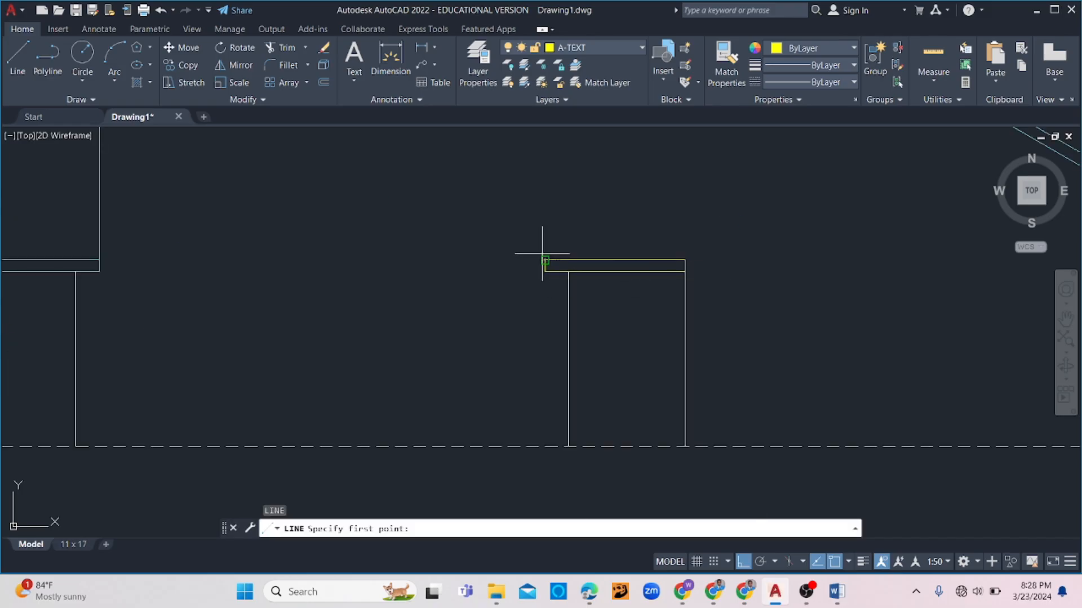
{"action": "left_click", "coordinate": [545, 260]}
{"action": "left_click", "coordinate": [744, 562]}
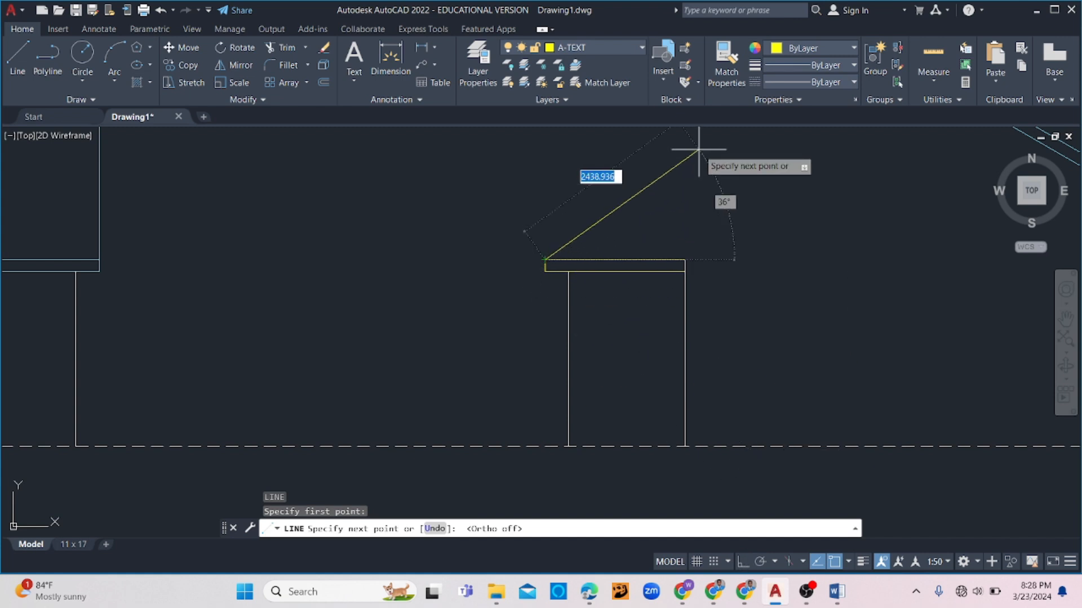
{"action": "type", "text": "30"}
{"action": "key", "text": "Return"}
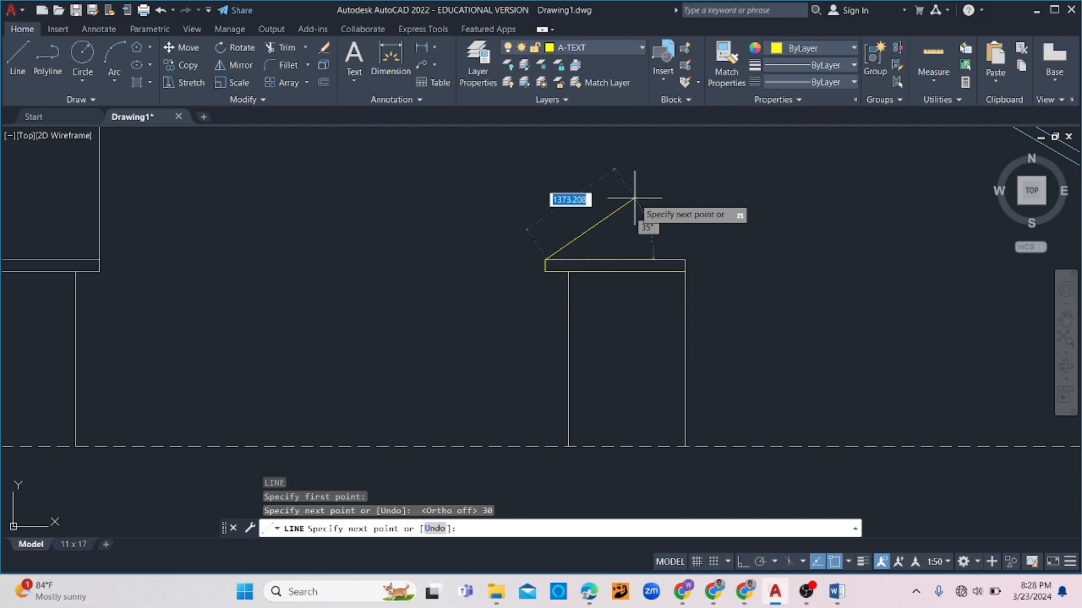
{"action": "key", "text": "ctrl+z"}
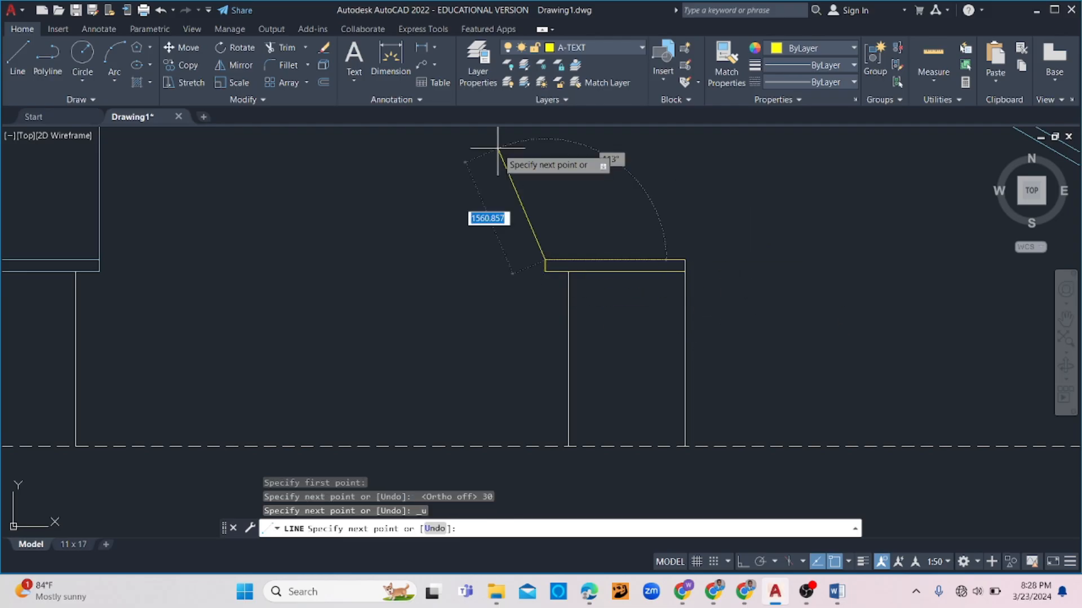
{"action": "type", "text": "<"}
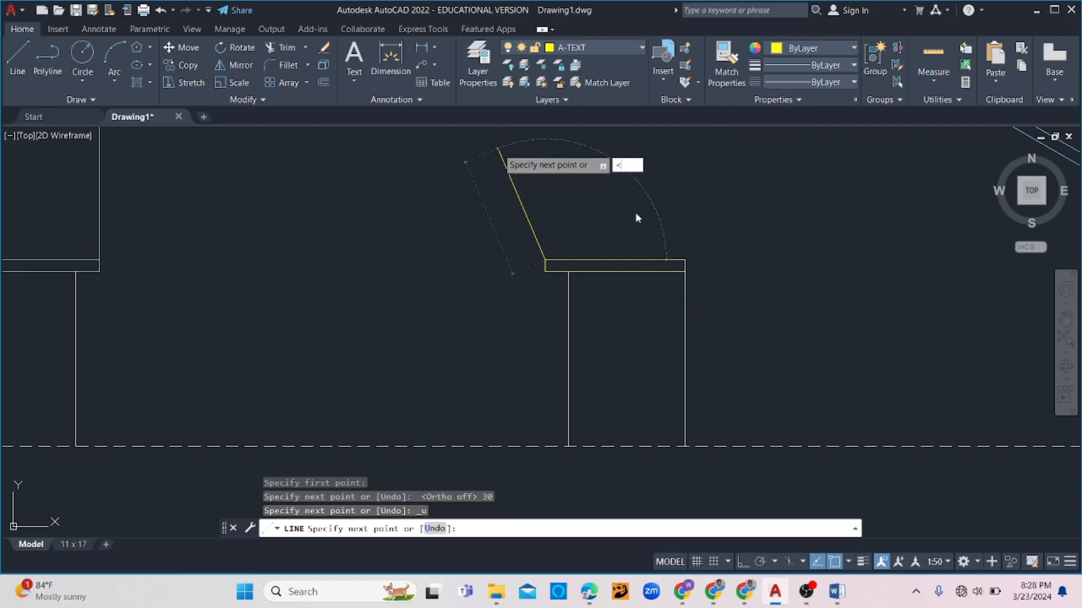
{"action": "type", "text": "30"}
{"action": "key", "text": "Return"}
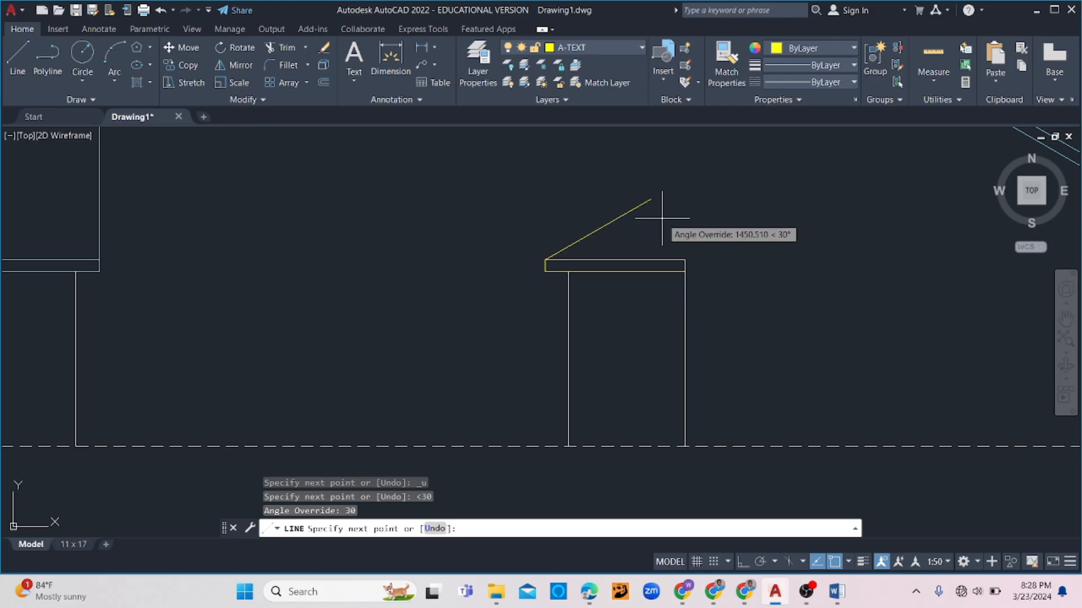
{"action": "scroll", "coordinate": [814, 227], "scroll_direction": "down", "scroll_amount": 2}
{"action": "key", "text": "Escape"}
{"action": "scroll", "coordinate": [799, 207], "scroll_direction": "down", "scroll_amount": 4}
{"action": "middle_click_drag", "start_coordinate": [834, 231], "coordinate": [639, 253]}
{"action": "scroll", "coordinate": [565, 246], "scroll_direction": "up", "scroll_amount": 2}
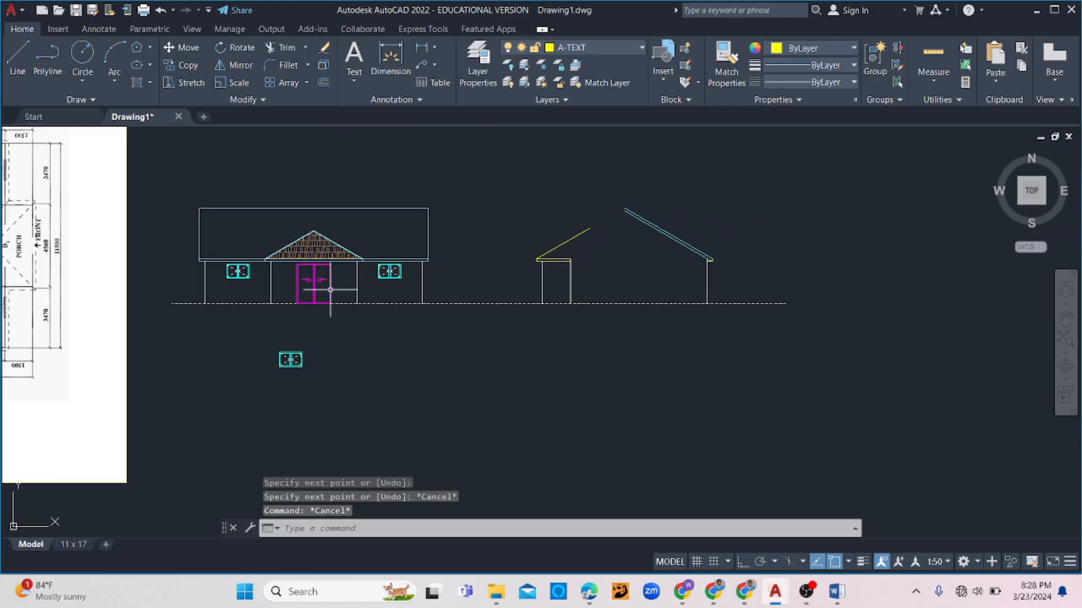
{"action": "scroll", "coordinate": [577, 271], "scroll_direction": "up", "scroll_amount": 4}
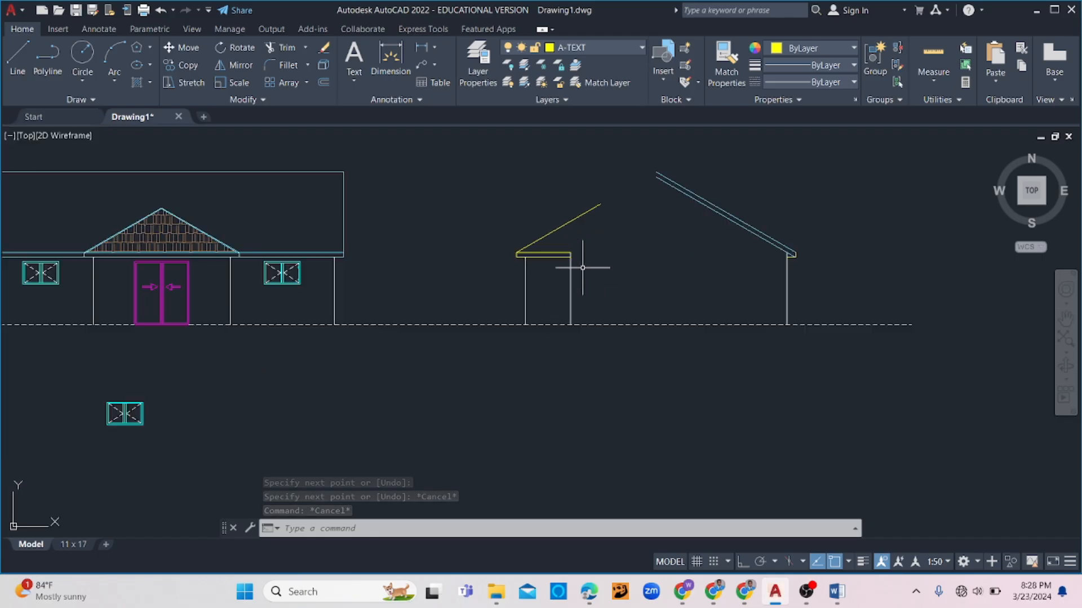
{"action": "scroll", "coordinate": [580, 201], "scroll_direction": "up", "scroll_amount": 2}
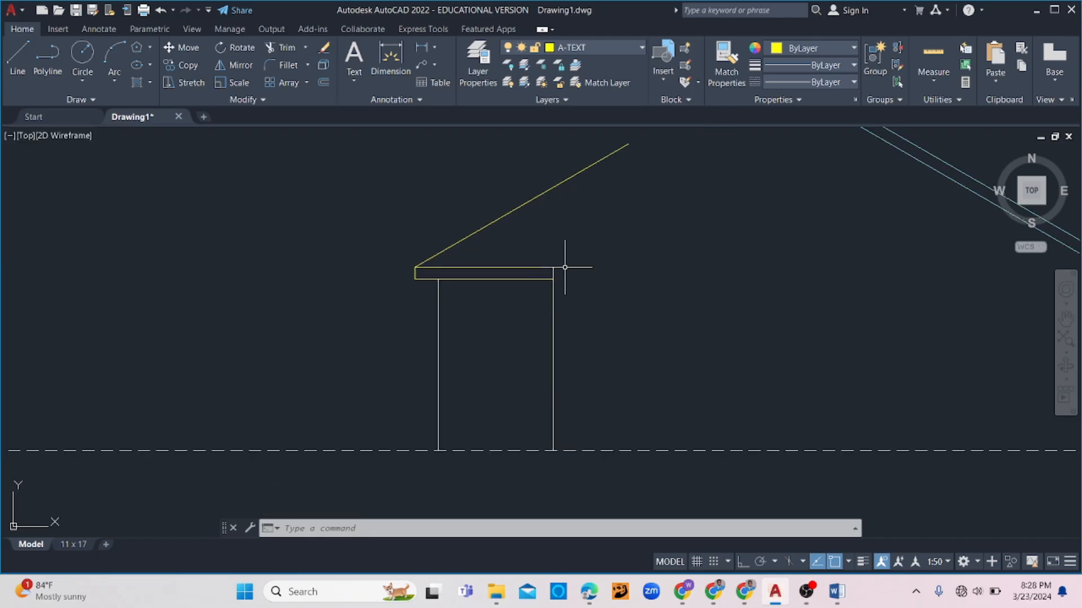
{"action": "scroll", "coordinate": [599, 261], "scroll_direction": "down", "scroll_amount": 2}
{"action": "mouse_move", "coordinate": [631, 185]}
{"action": "middle_mouse_down"}
{"action": "mouse_move", "coordinate": [600, 261]}
{"action": "mouse_move", "coordinate": [514, 218]}
{"action": "middle_mouse_up"}
{"action": "scroll", "coordinate": [597, 261], "scroll_direction": "up", "scroll_amount": 2}
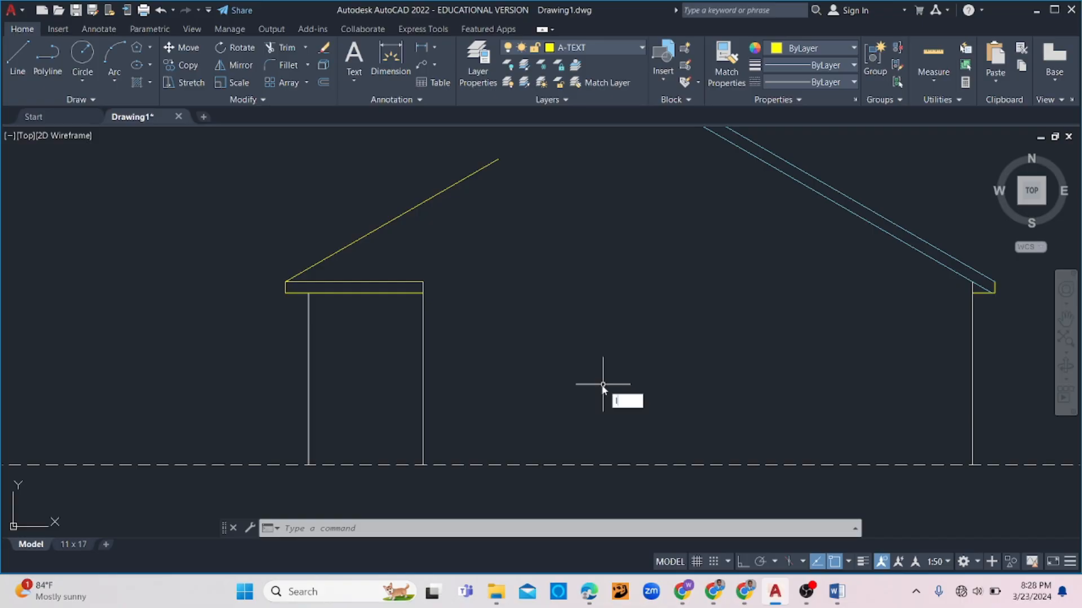
{"action": "key", "text": "Return"}
{"action": "scroll", "coordinate": [603, 387], "scroll_direction": "down", "scroll_amount": 2}
{"action": "scroll", "coordinate": [519, 338], "scroll_direction": "up", "scroll_amount": 6}
{"action": "scroll", "coordinate": [501, 344], "scroll_direction": "down", "scroll_amount": 5}
{"action": "key", "text": "Escape"}
{"action": "middle_click_drag", "start_coordinate": [494, 345], "coordinate": [526, 303]}
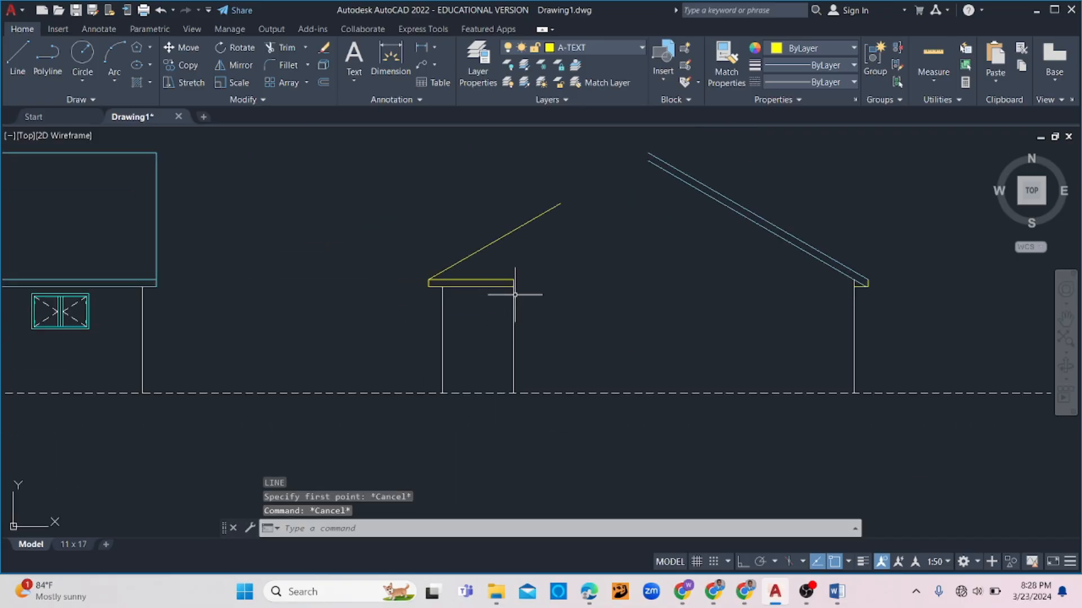
- Offset the porch's inner wall line 300 toward the outer wall line
{"action": "scroll", "coordinate": [517, 314], "scroll_direction": "up", "scroll_amount": 2}
{"action": "type", "text": "o"}
{"action": "key", "text": "Return"}
{"action": "type", "text": "30"}
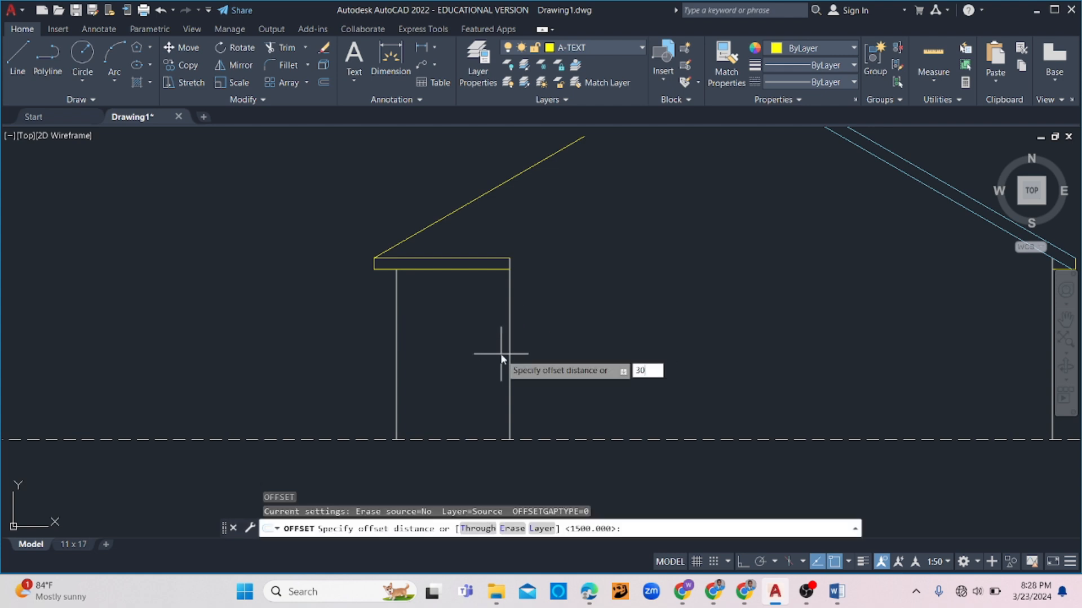
{"action": "type", "text": "0"}
{"action": "key", "text": "Return"}
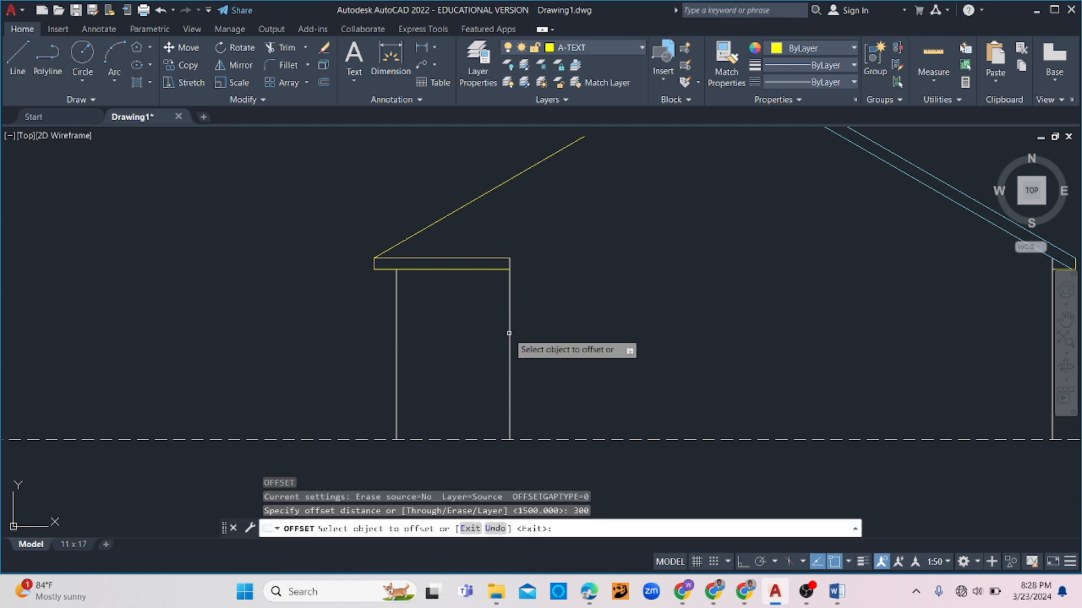
{"action": "left_click", "coordinate": [509, 333]}
{"action": "left_click", "coordinate": [479, 338]}
{"action": "key", "text": "Escape"}
{"action": "key", "text": "Escape"}
- Trim the new offset line below the porch fascia, keeping only the short piece inside the fascia band
{"action": "left_click", "coordinate": [459, 269]}
{"action": "type", "text": "t or"}
{"action": "key", "text": "Return"}
{"action": "scroll", "coordinate": [491, 288], "scroll_direction": "down", "scroll_amount": 2}
{"action": "left_click_drag", "start_coordinate": [491, 298], "coordinate": [483, 309]}
{"action": "key", "text": "Escape"}
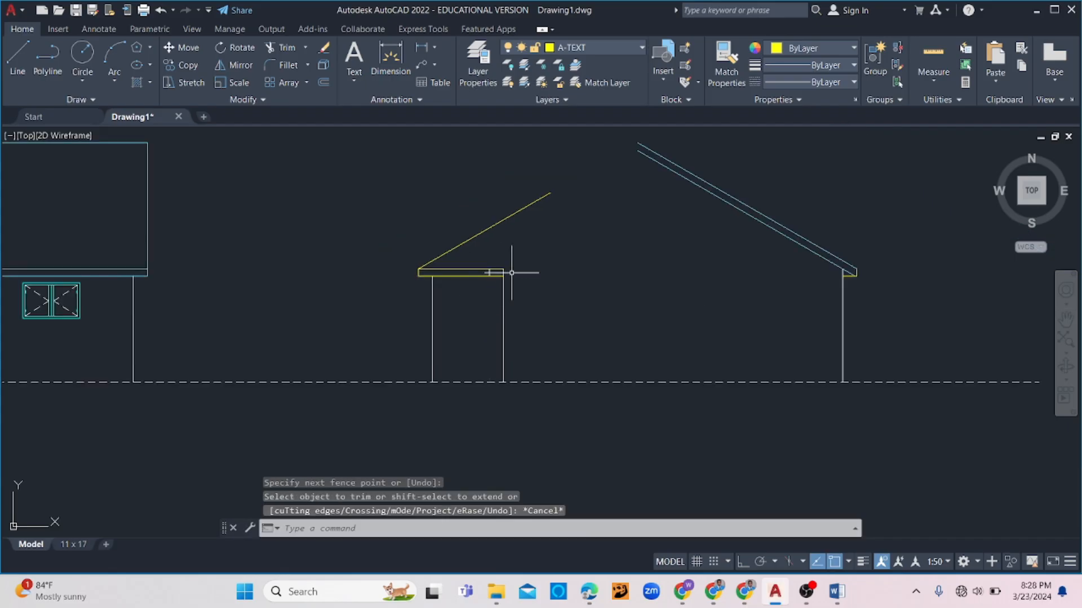
- Mirror the main roof's two slope lines about a vertical axis on the side elevation, keeping the originals
{"action": "scroll", "coordinate": [499, 266], "scroll_direction": "down", "scroll_amount": 2}
{"action": "left_click", "coordinate": [734, 205]}
{"action": "left_click", "coordinate": [657, 263]}
{"action": "scroll", "coordinate": [498, 281], "scroll_direction": "down", "scroll_amount": 3}
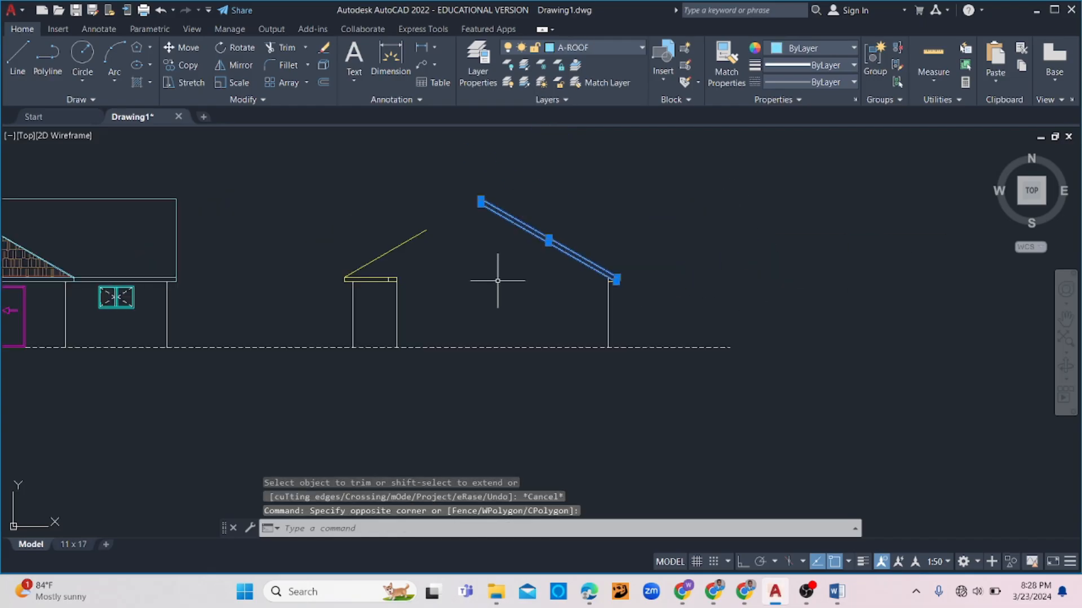
{"action": "left_click", "coordinate": [240, 66]}
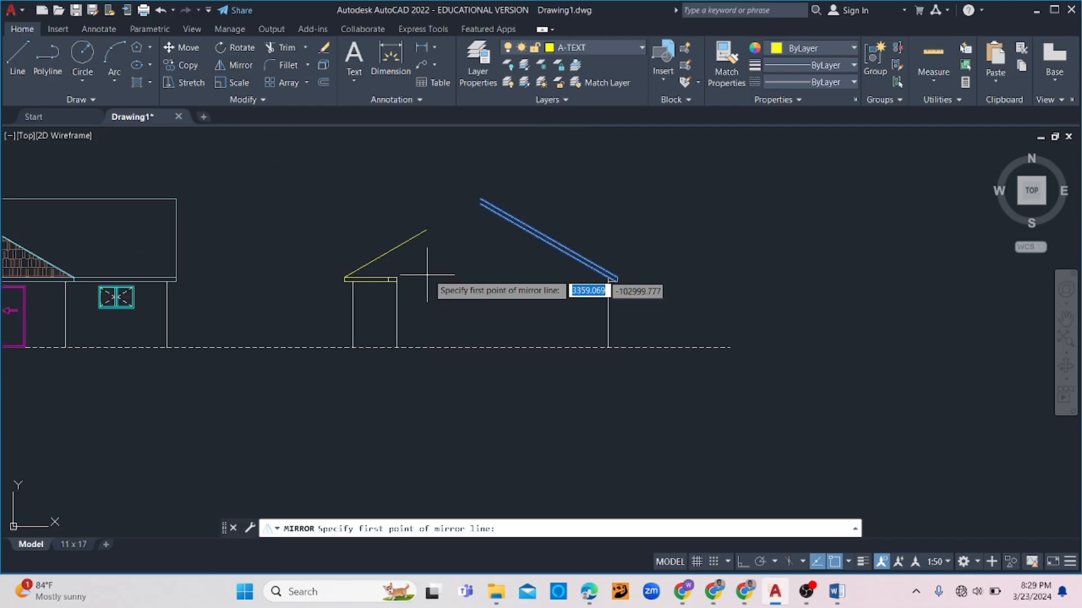
{"action": "left_click", "coordinate": [477, 246]}
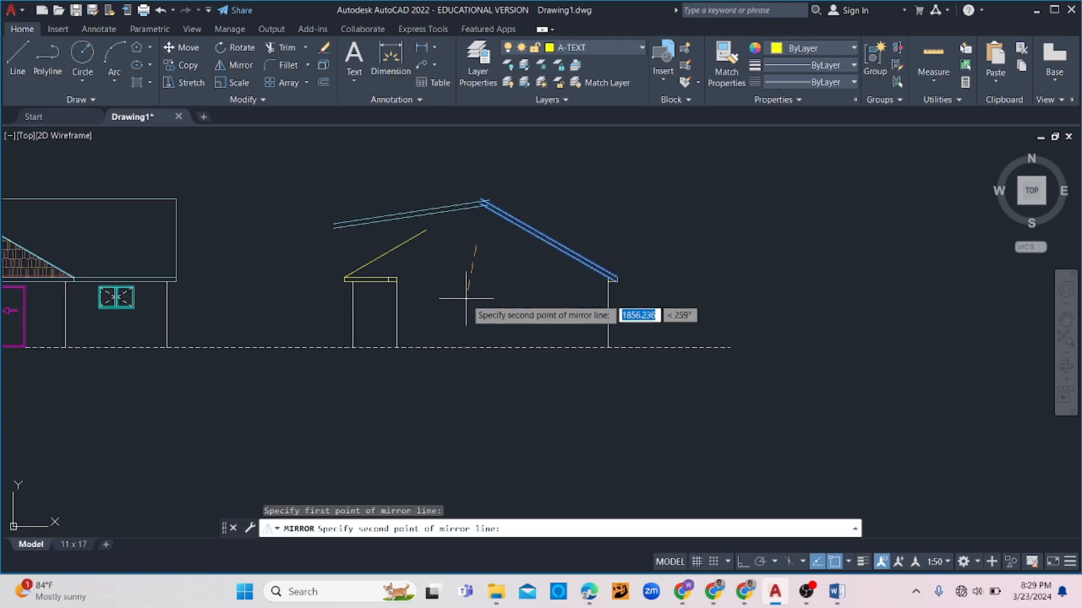
{"action": "left_click", "coordinate": [477, 345]}
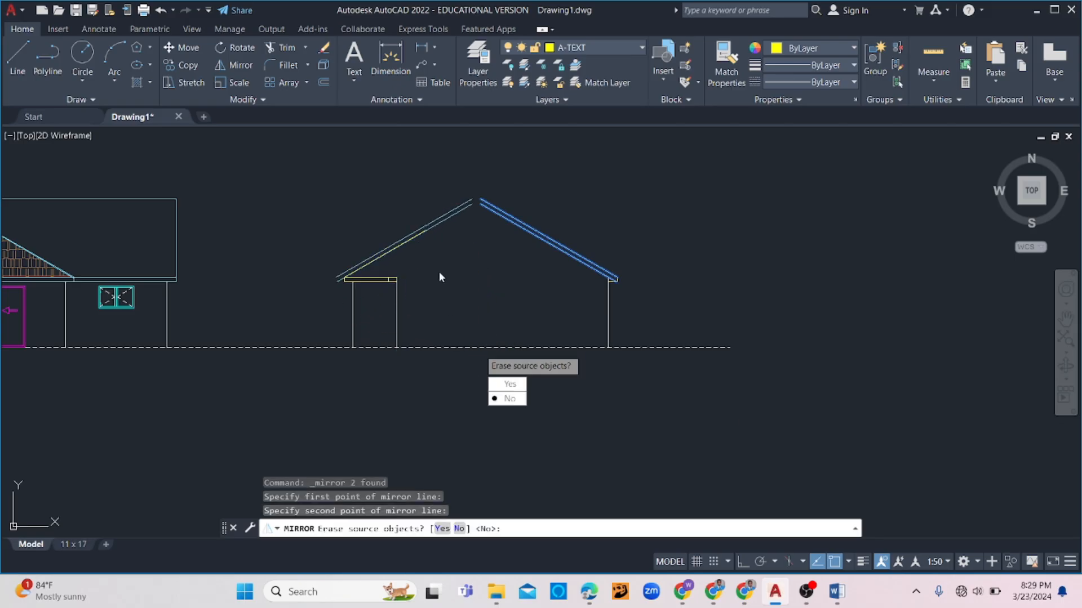
{"action": "left_click", "coordinate": [512, 402]}
- Move the mirrored roof lines so the upper line's eave end meets the top of the short vertical line in the porch fascia
{"action": "left_click", "coordinate": [445, 240]}
{"action": "left_click", "coordinate": [368, 246]}
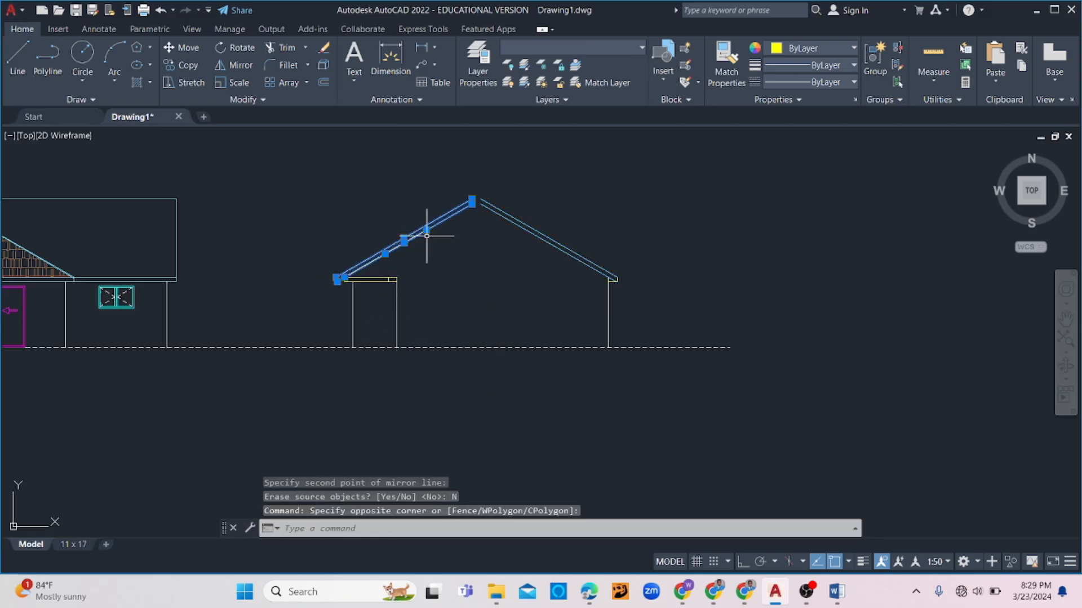
{"action": "key", "text": "Escape"}
{"action": "scroll", "coordinate": [459, 203], "scroll_direction": "up", "scroll_amount": 4}
{"action": "left_click", "coordinate": [507, 229]}
{"action": "left_click", "coordinate": [252, 280]}
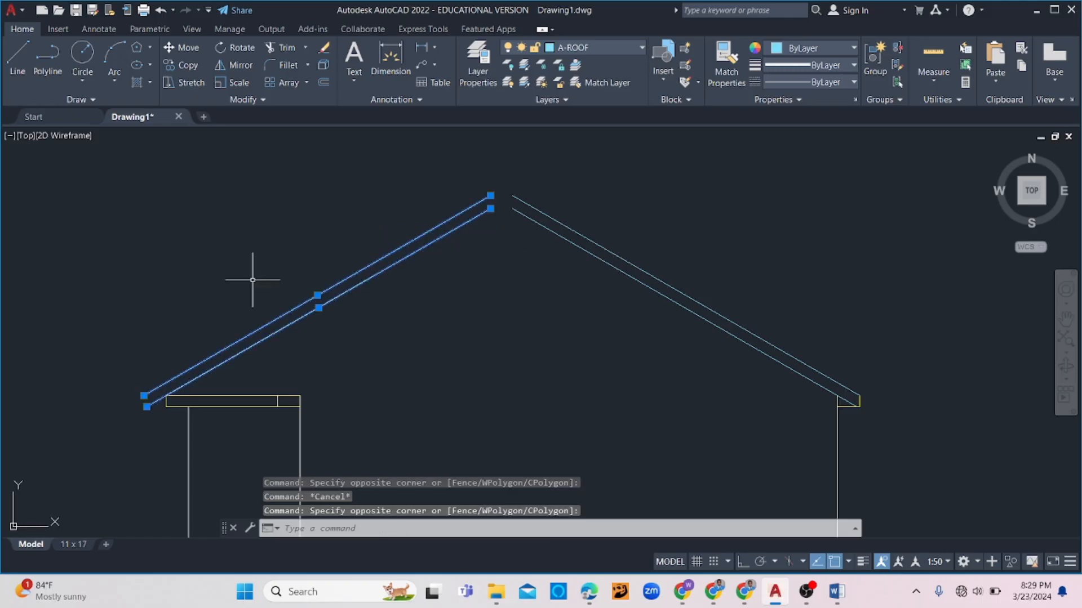
{"action": "key", "text": "Return"}
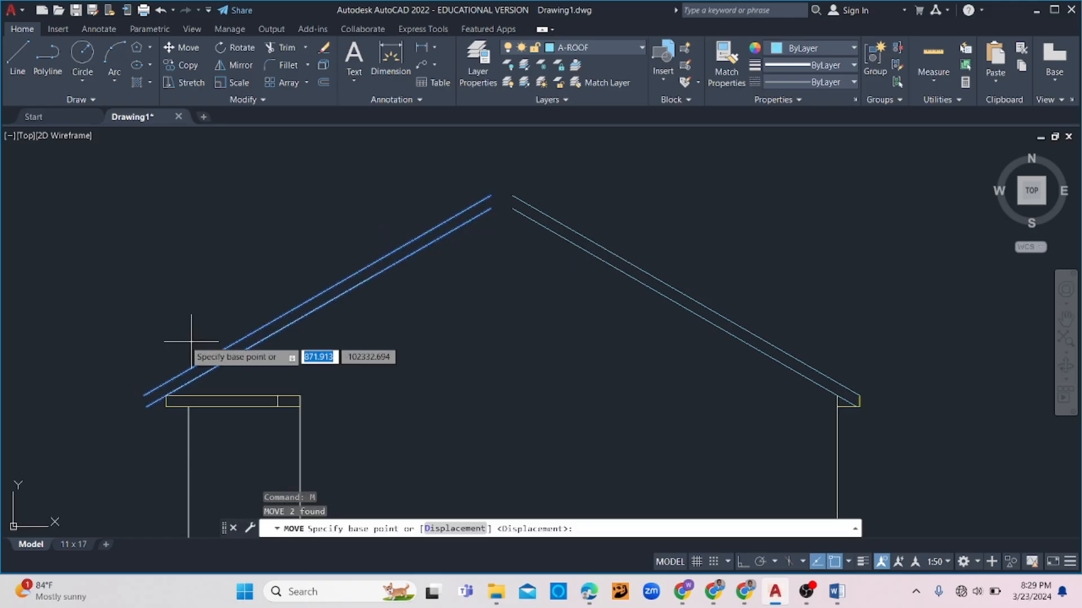
{"action": "left_click", "coordinate": [142, 397]}
{"action": "left_click", "coordinate": [278, 395]}
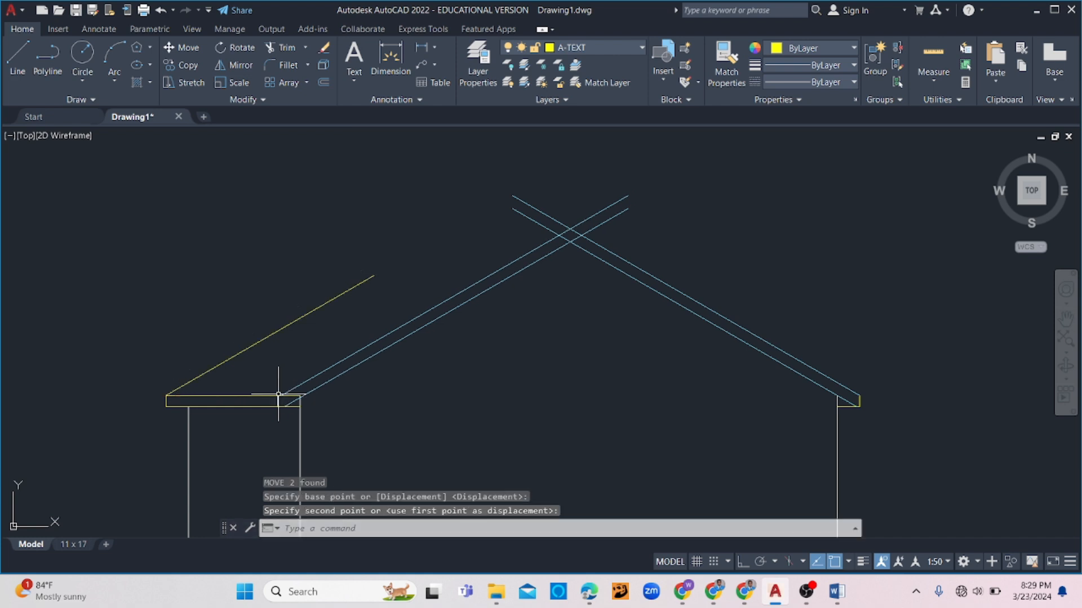
{"action": "key", "text": "Escape"}
{"action": "key", "text": "Escape"}
- Fillet the crossing inner and outer pairs of main roof slope lines into sharp corners at the ridge
{"action": "scroll", "coordinate": [648, 360], "scroll_direction": "down", "scroll_amount": 4}
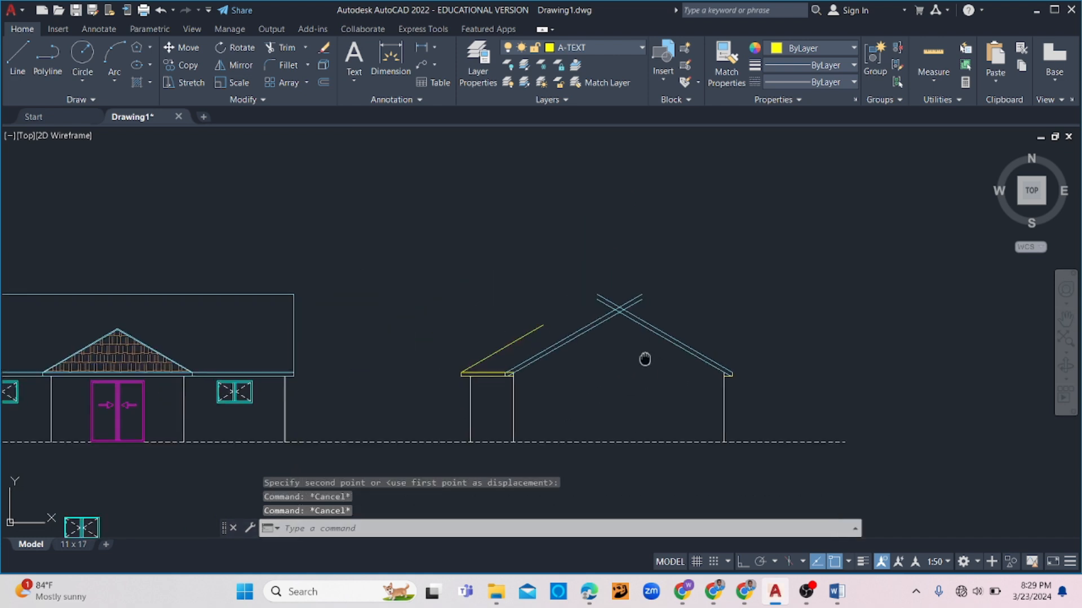
{"action": "middle_click_drag", "start_coordinate": [645, 361], "coordinate": [499, 313]}
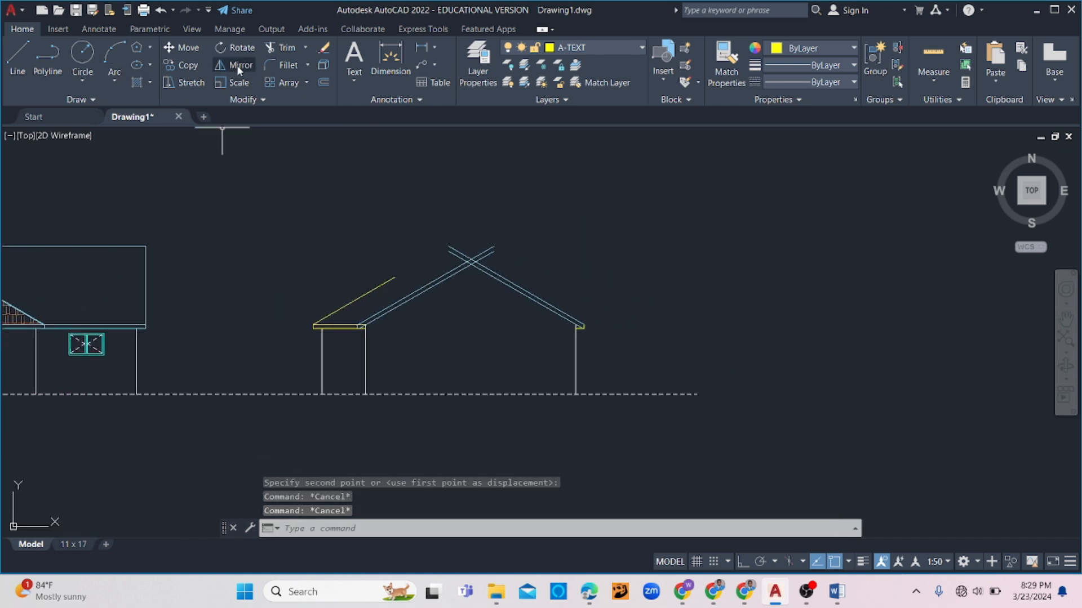
{"action": "left_click", "coordinate": [285, 65]}
{"action": "scroll", "coordinate": [474, 284], "scroll_direction": "up", "scroll_amount": 4}
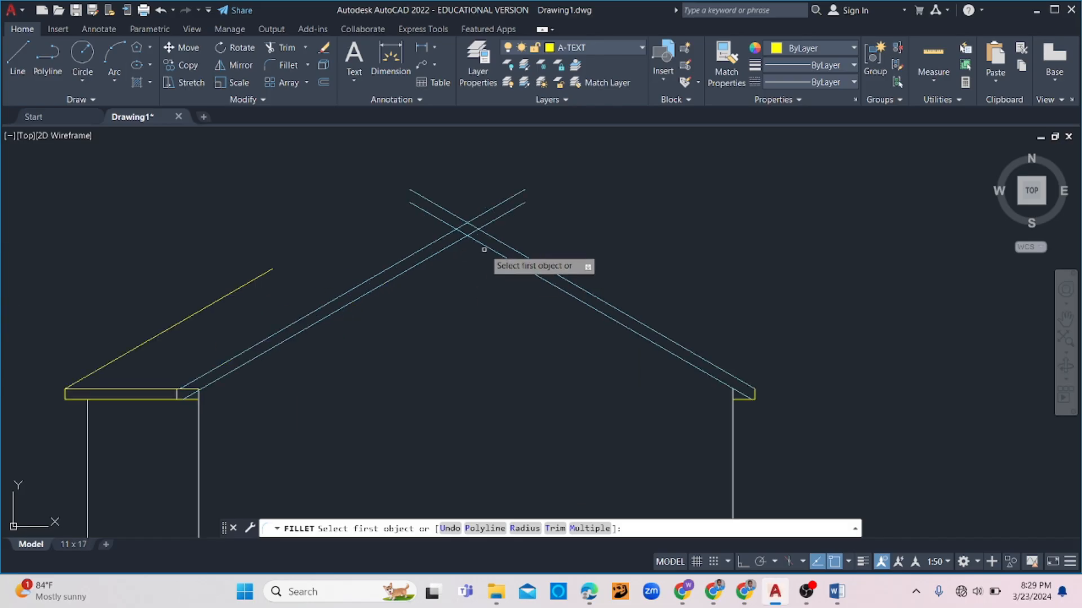
{"action": "left_click", "coordinate": [484, 250]}
{"action": "left_click", "coordinate": [452, 252]}
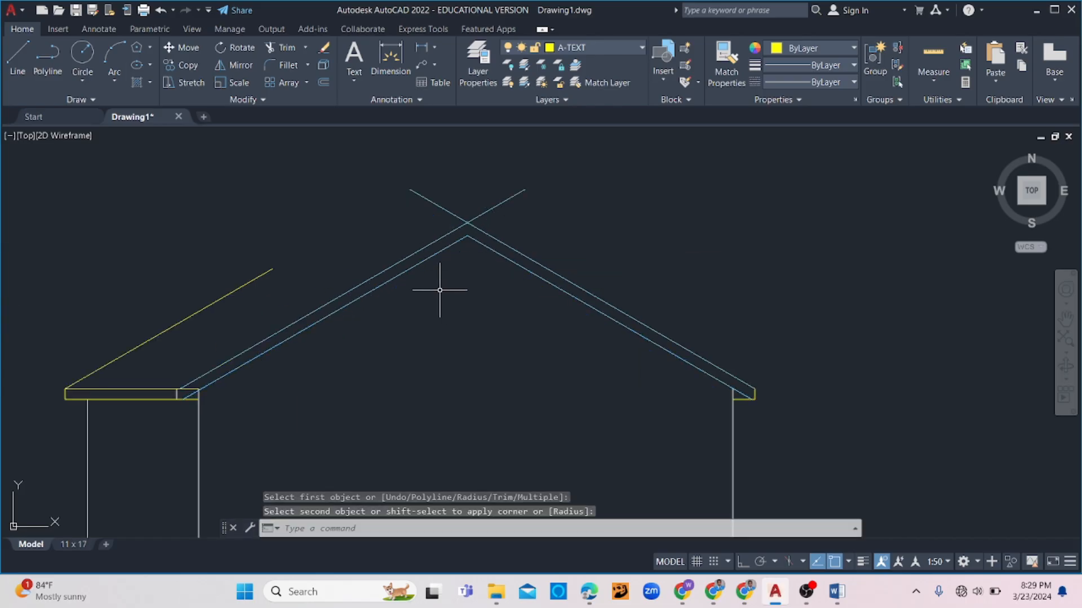
{"action": "key", "text": "Return"}
{"action": "left_click", "coordinate": [490, 236]}
{"action": "left_click", "coordinate": [447, 234]}
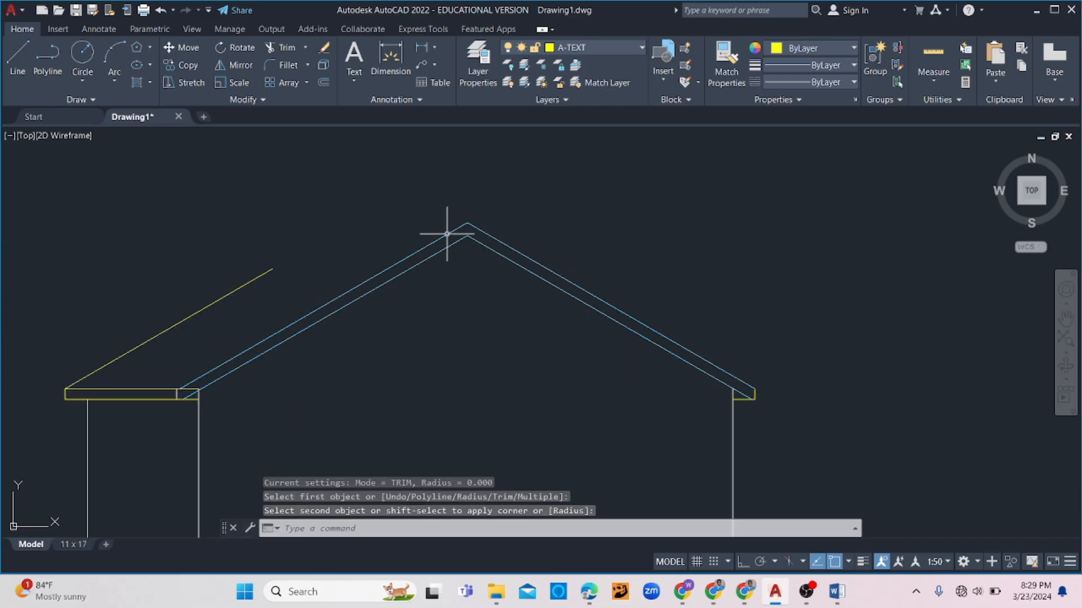
{"action": "key", "text": "Escape"}
{"action": "key", "text": "Escape"}
- Trim the porch fascia's top line between the main roof's upper slope line and the porch's inner wall line
{"action": "scroll", "coordinate": [270, 338], "scroll_direction": "up", "scroll_amount": 5}
{"action": "type", "text": "tr"}
{"action": "key", "text": "Return"}
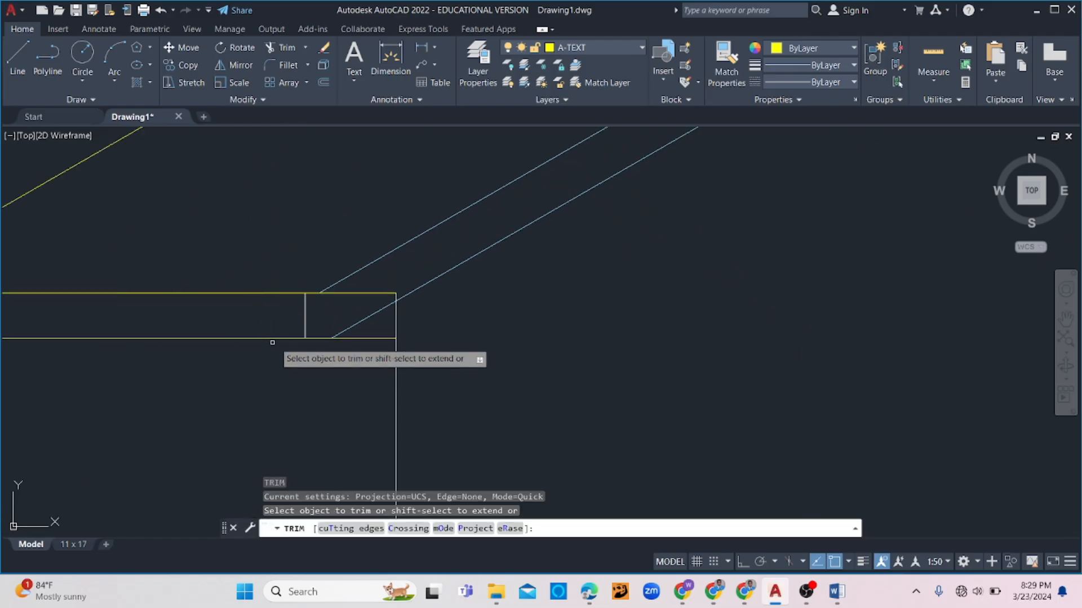
{"action": "left_click_drag", "start_coordinate": [360, 287], "coordinate": [334, 303]}
{"action": "key", "text": "Escape"}
{"action": "key", "text": "Escape"}
{"action": "key", "text": "Escape"}
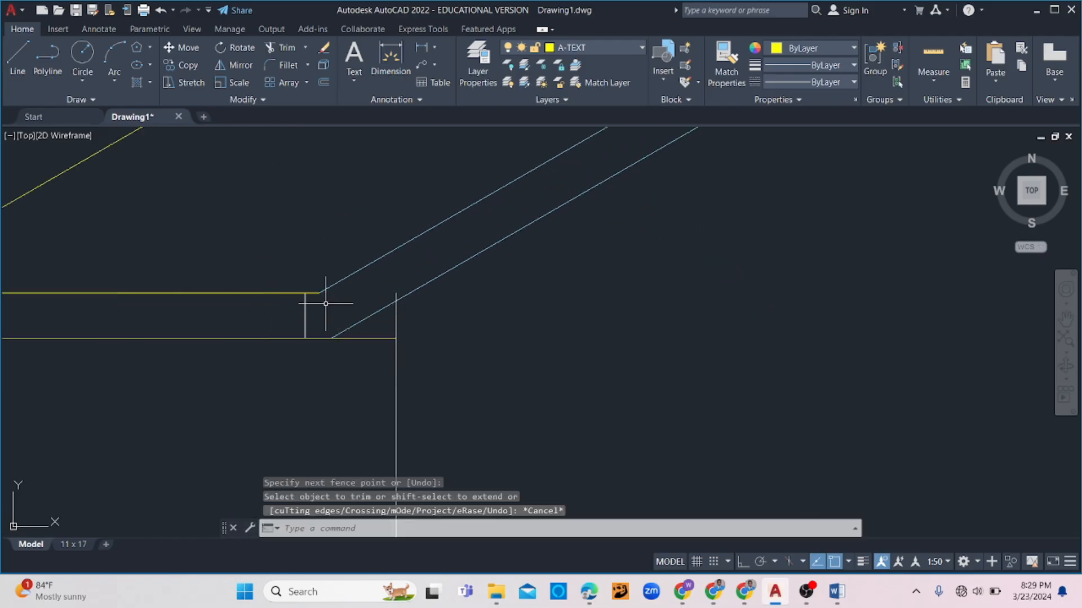
- Move the porch-side pair of main roof lines from their upper eave endpoint onto the top of the fascia's short vertical line
{"action": "scroll", "coordinate": [334, 293], "scroll_direction": "down", "scroll_amount": 5}
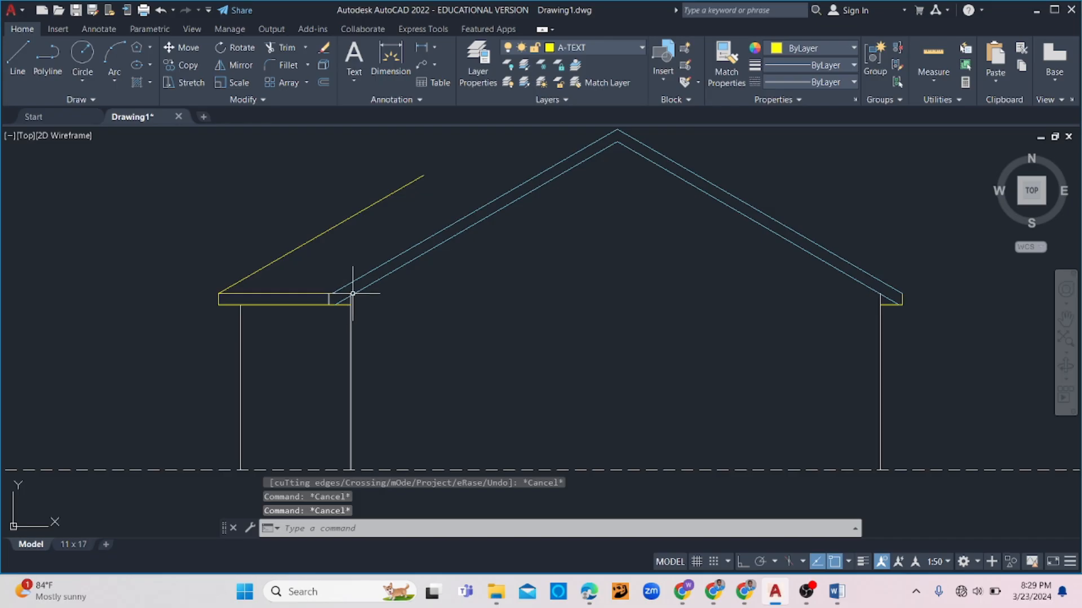
{"action": "scroll", "coordinate": [429, 282], "scroll_direction": "up", "scroll_amount": 3}
{"action": "scroll", "coordinate": [451, 279], "scroll_direction": "down", "scroll_amount": 3}
{"action": "left_click", "coordinate": [580, 219]}
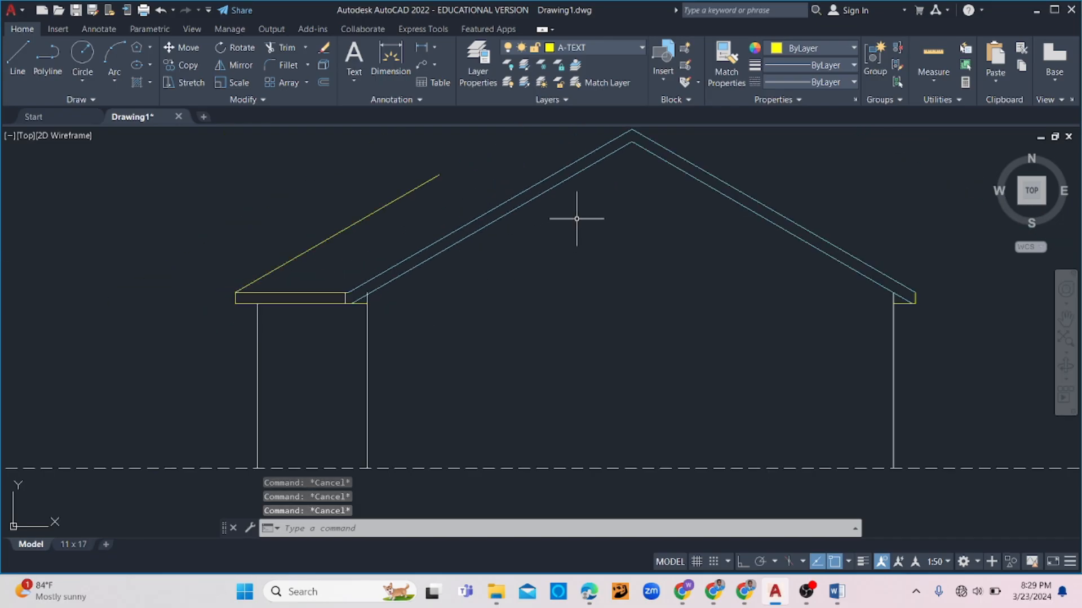
{"action": "left_click", "coordinate": [465, 217]}
{"action": "type", "text": "m"}
{"action": "key", "text": "Return"}
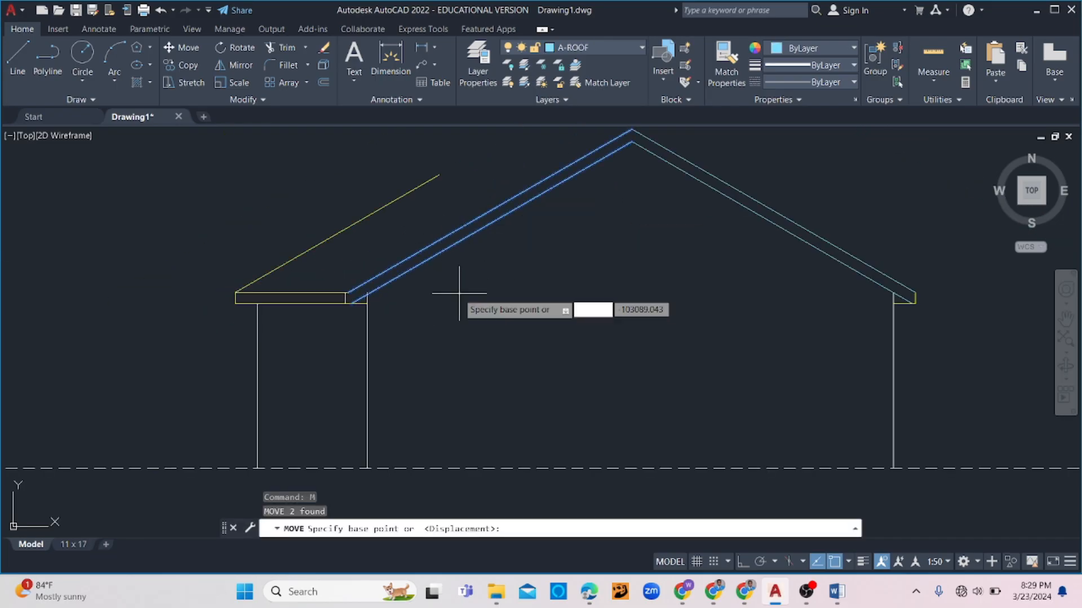
{"action": "scroll", "coordinate": [360, 299], "scroll_direction": "up", "scroll_amount": 2}
{"action": "left_click", "coordinate": [348, 297]}
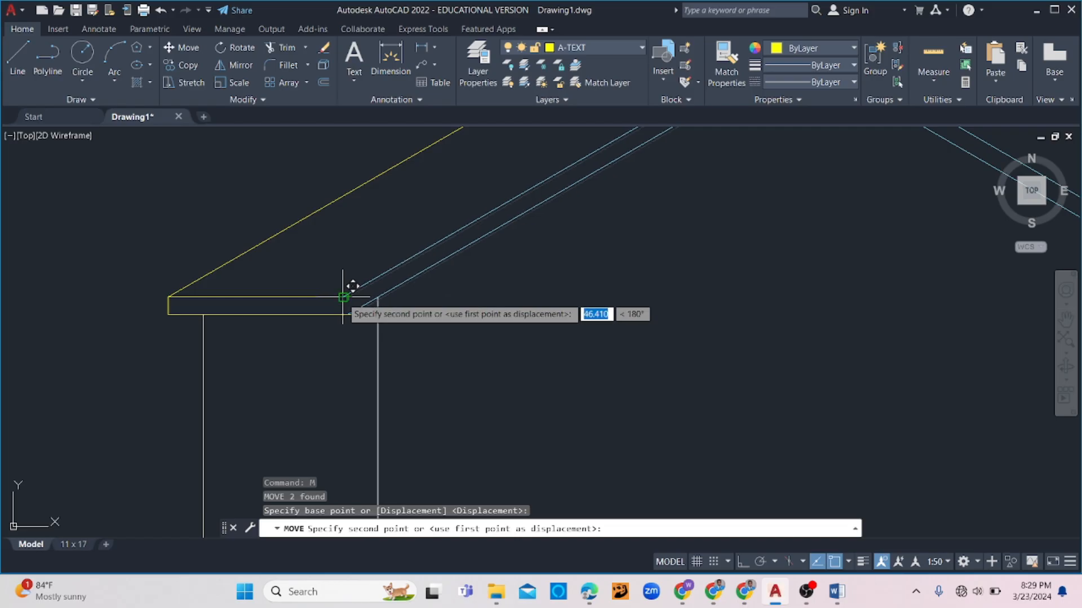
{"action": "key", "text": "Escape"}
{"action": "key", "text": "Escape"}
- Trim the stub of the porch fascia's top line projecting past the short vertical line, using that line as cutting edge
{"action": "scroll", "coordinate": [361, 307], "scroll_direction": "up", "scroll_amount": 4}
{"action": "left_click", "coordinate": [326, 293]}
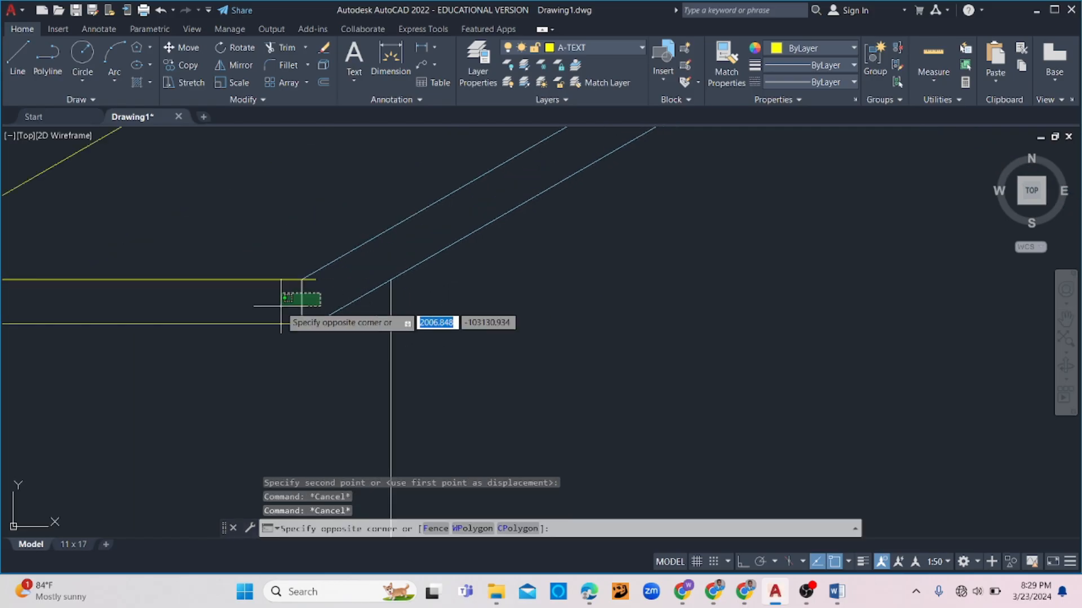
{"action": "left_click", "coordinate": [297, 311]}
{"action": "type", "text": "tr"}
{"action": "key", "text": "Return"}
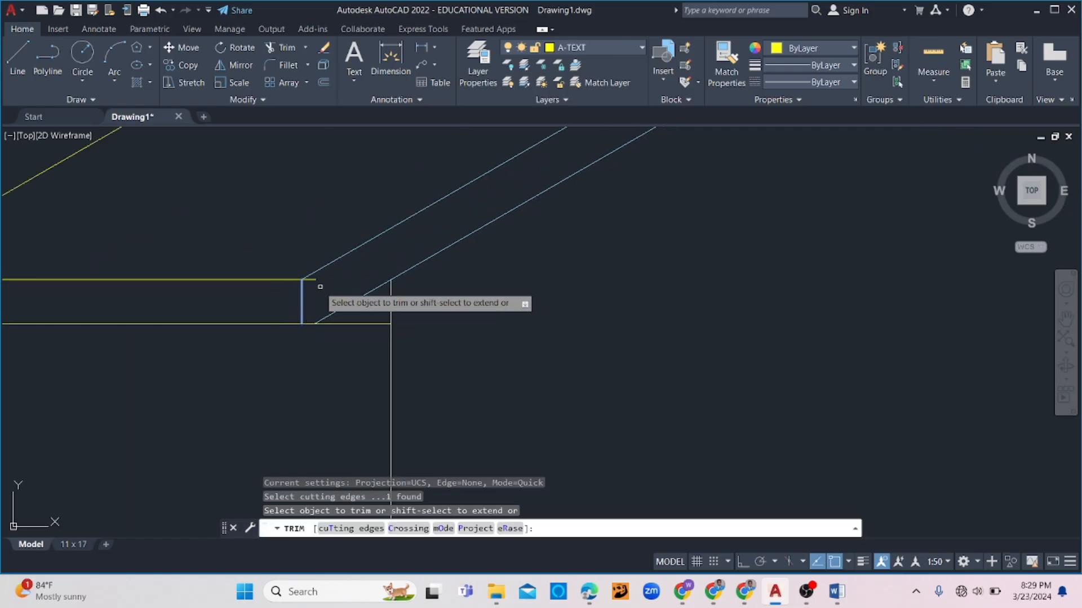
{"action": "left_click", "coordinate": [308, 279]}
{"action": "scroll", "coordinate": [388, 297], "scroll_direction": "down", "scroll_amount": 8}
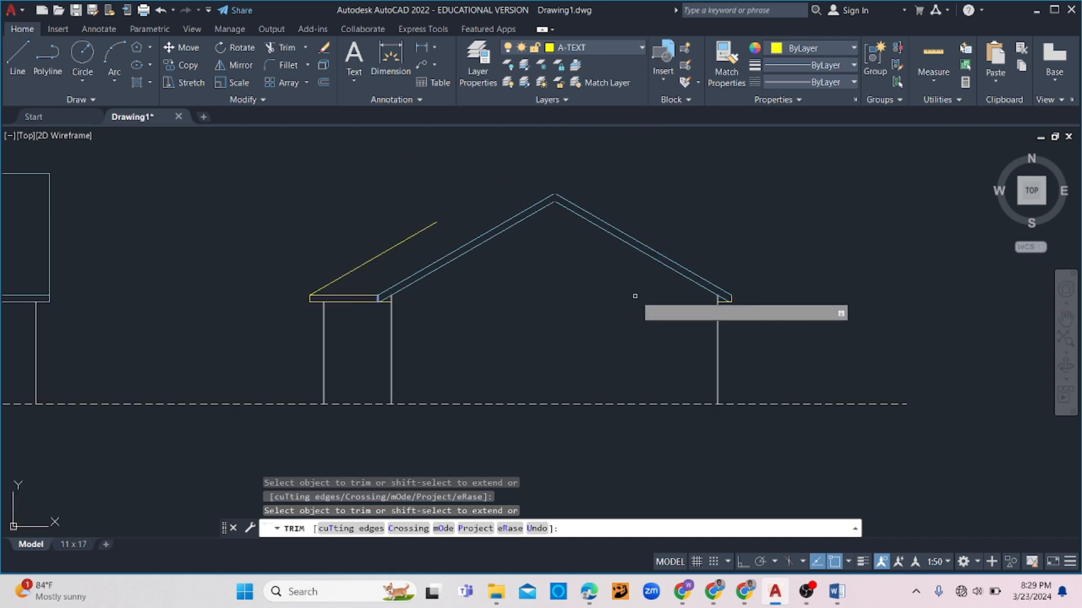
{"action": "key", "text": "Escape"}
{"action": "key", "text": "Escape"}
- Close the small gaps at the ridge by filleting the inner and outer roof slope lines again
{"action": "scroll", "coordinate": [586, 203], "scroll_direction": "up", "scroll_amount": 2}
{"action": "left_click", "coordinate": [288, 65]}
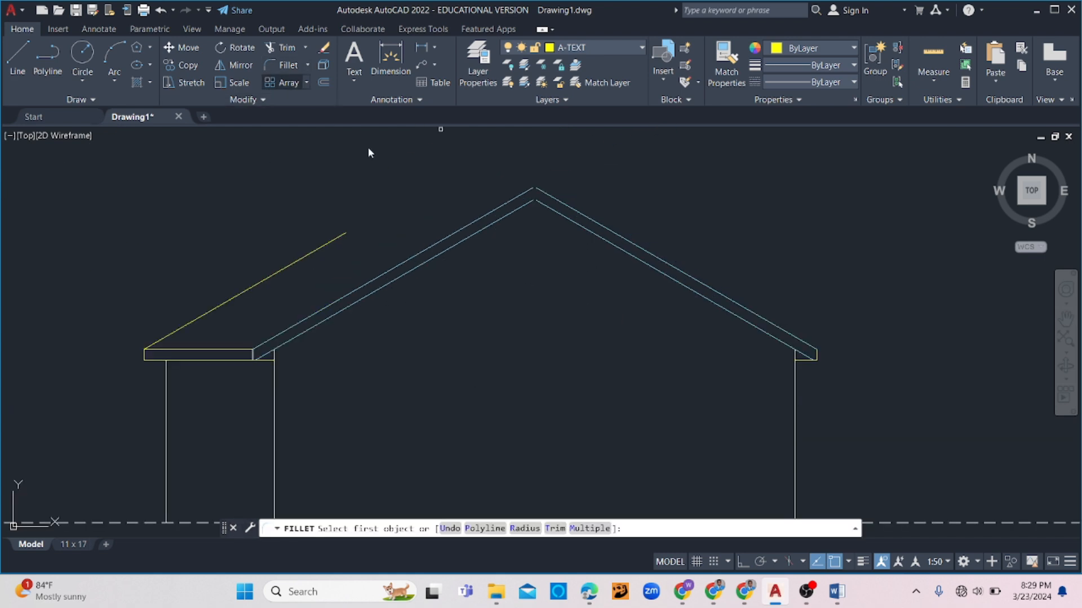
{"action": "left_click", "coordinate": [549, 209]}
{"action": "left_click", "coordinate": [532, 203]}
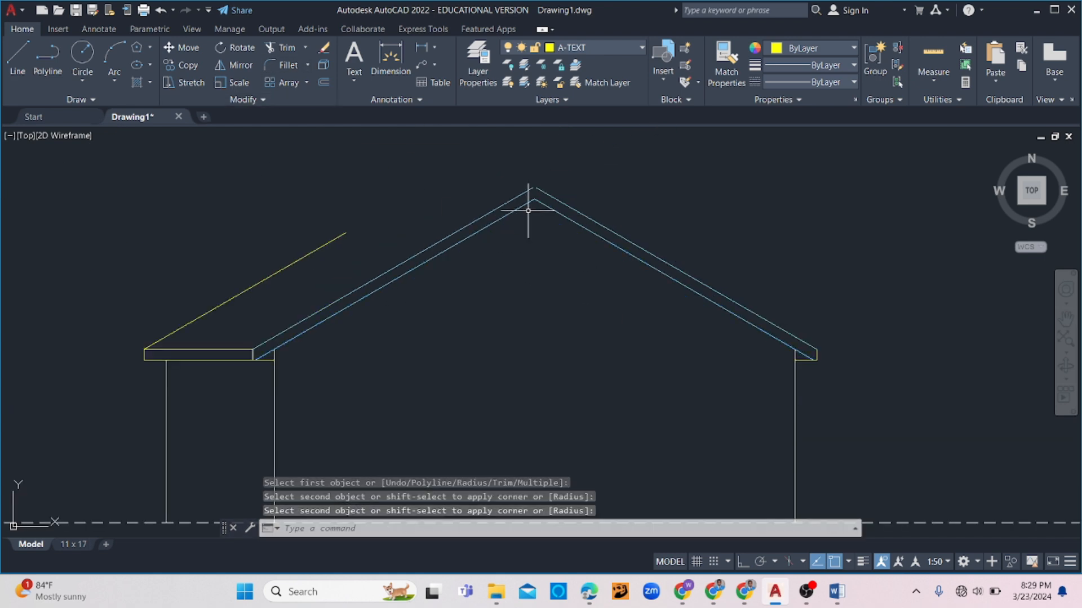
{"action": "key", "text": "Return"}
{"action": "left_click", "coordinate": [539, 195]}
{"action": "key", "text": "Escape"}
{"action": "key", "text": "Escape"}
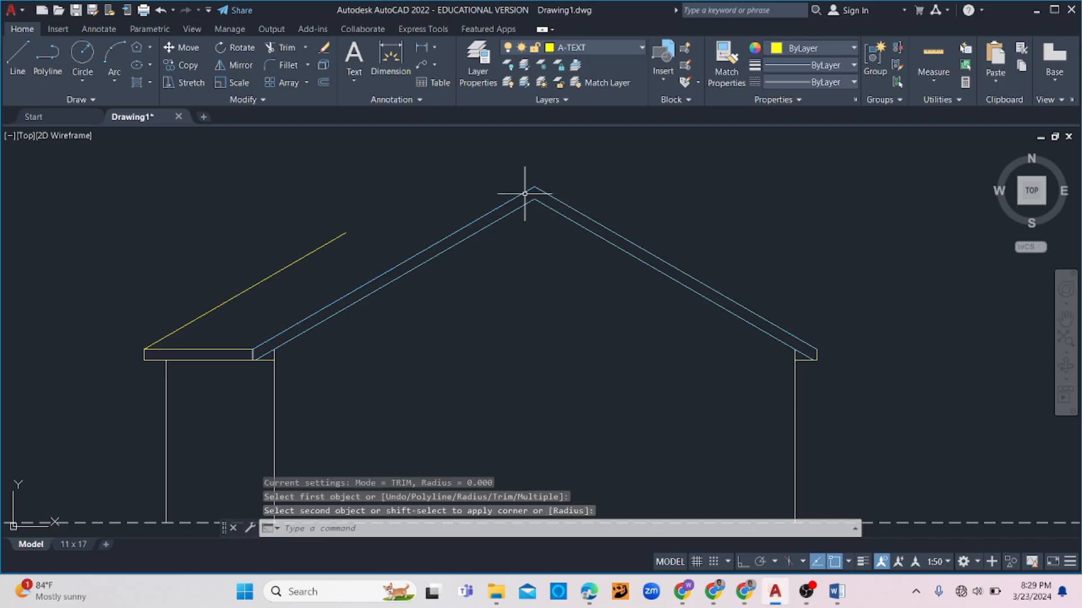
- With Ortho on, draw a horizontal line from the front elevation's porch gable apex across to the side elevation's main roof
{"action": "scroll", "coordinate": [316, 270], "scroll_direction": "down", "scroll_amount": 5}
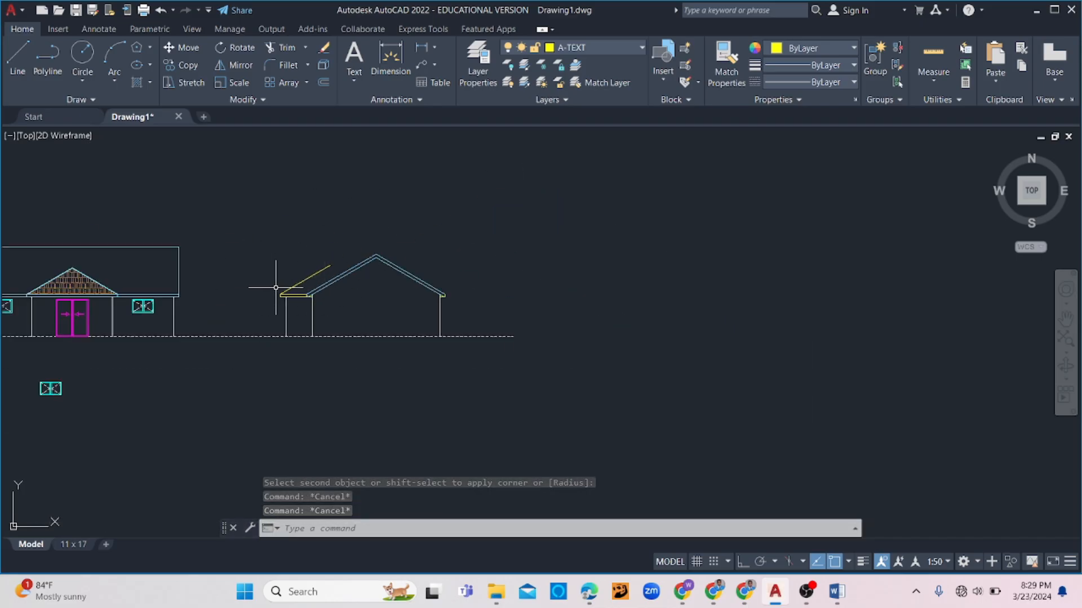
{"action": "type", "text": "l"}
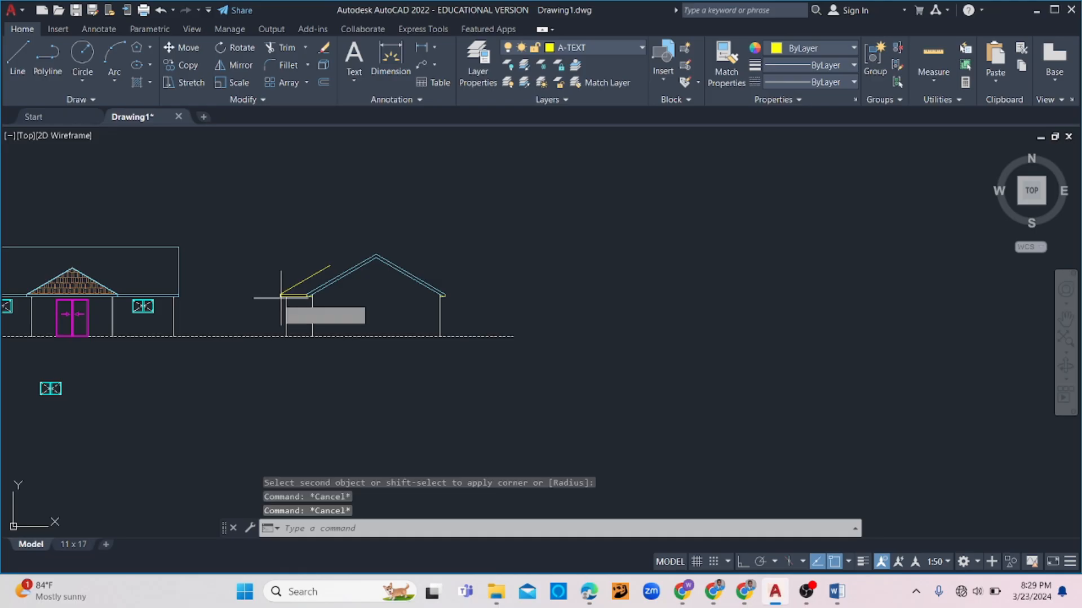
{"action": "key", "text": "Return"}
{"action": "left_click", "coordinate": [72, 268]}
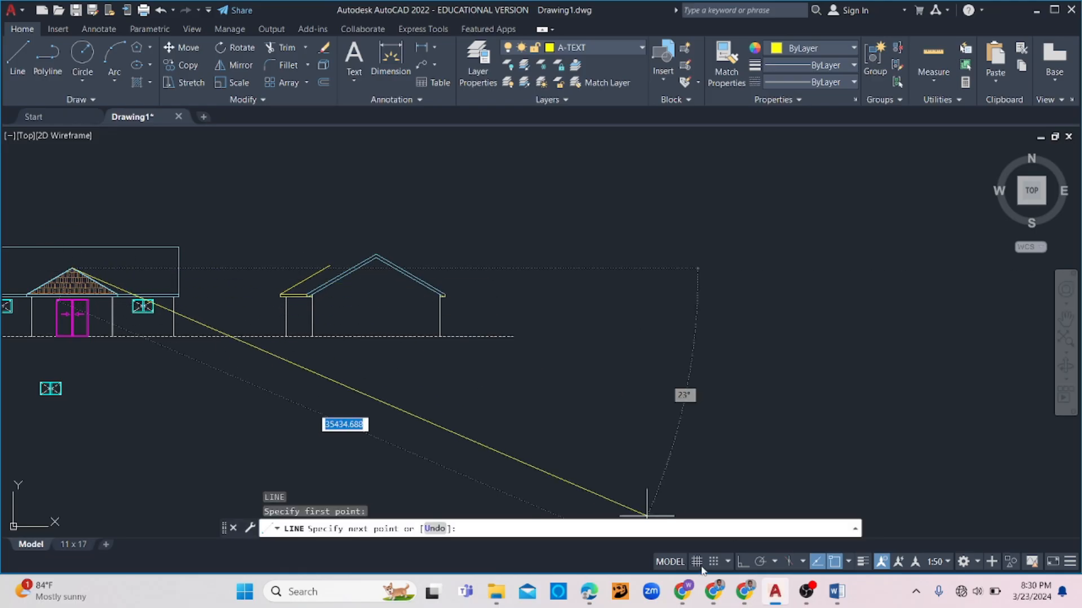
{"action": "left_click", "coordinate": [743, 562]}
{"action": "scroll", "coordinate": [304, 235], "scroll_direction": "up", "scroll_amount": 4}
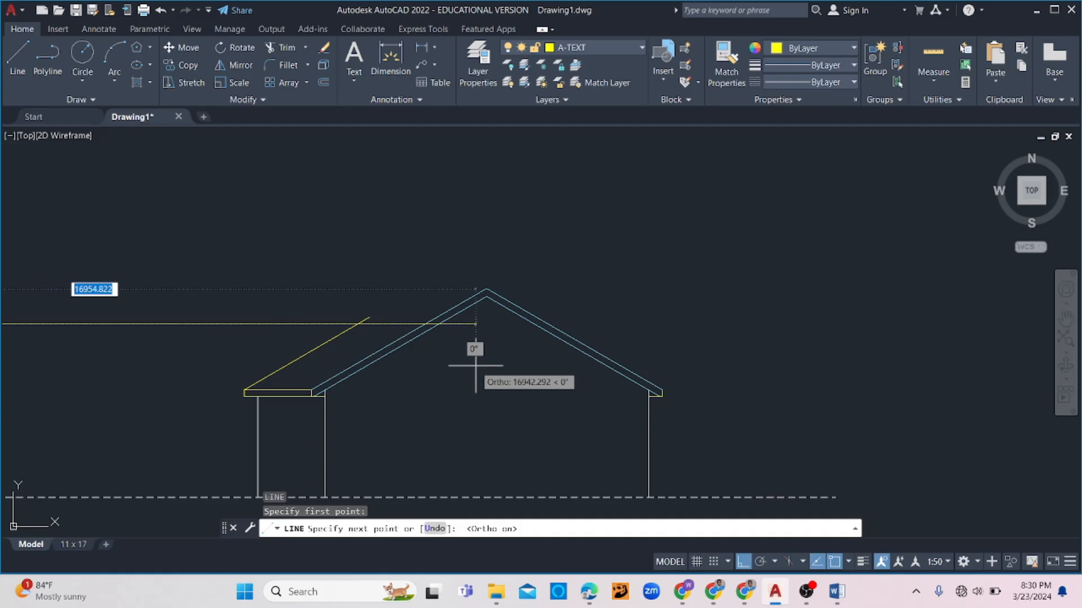
{"action": "key", "text": "Escape"}
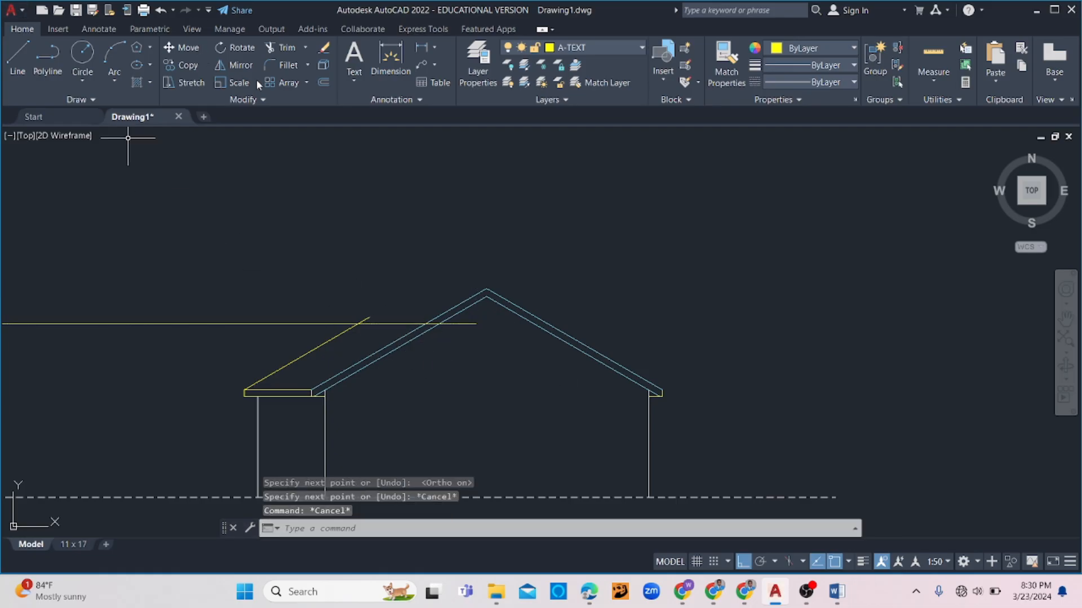
- Fillet the horizontal projection line with the porch's roof slope line to form the porch ridge corner
{"action": "left_click", "coordinate": [286, 65]}
{"action": "left_click", "coordinate": [376, 324]}
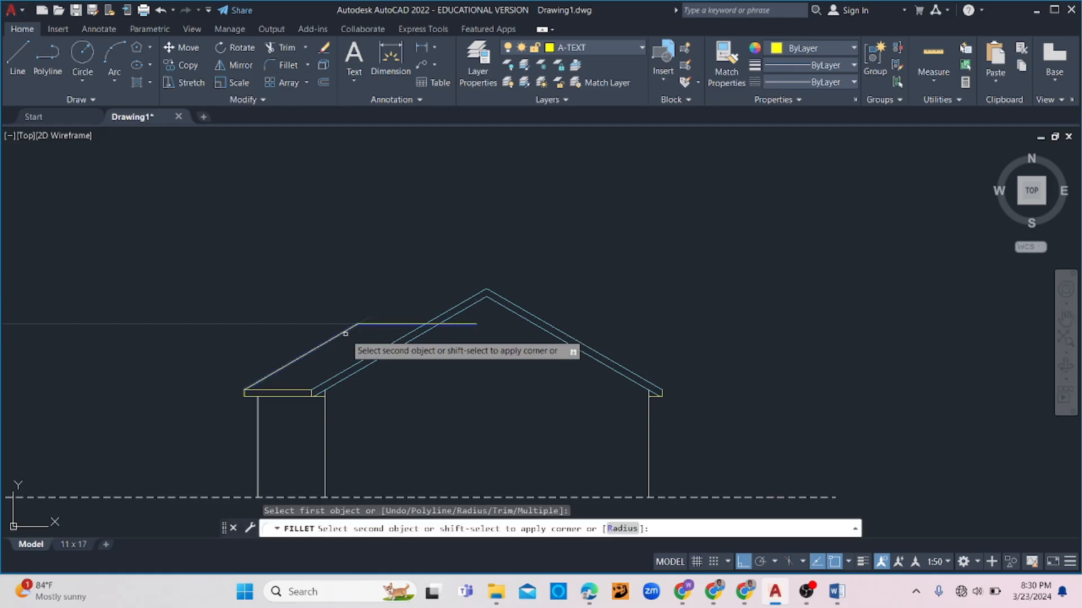
{"action": "left_click", "coordinate": [345, 334]}
- Trim the porch ridge line where it extends past the main roof's outer slope line, using that slope as cutting edge
{"action": "scroll", "coordinate": [414, 320], "scroll_direction": "up", "scroll_amount": 2}
{"action": "left_click", "coordinate": [410, 327]}
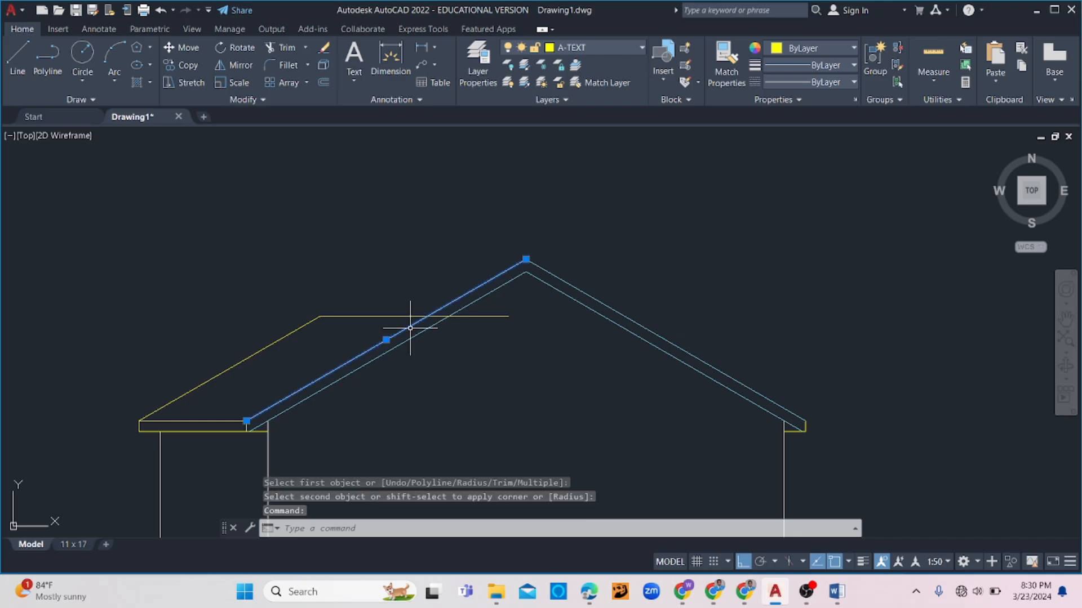
{"action": "type", "text": "tr"}
{"action": "key", "text": "Return"}
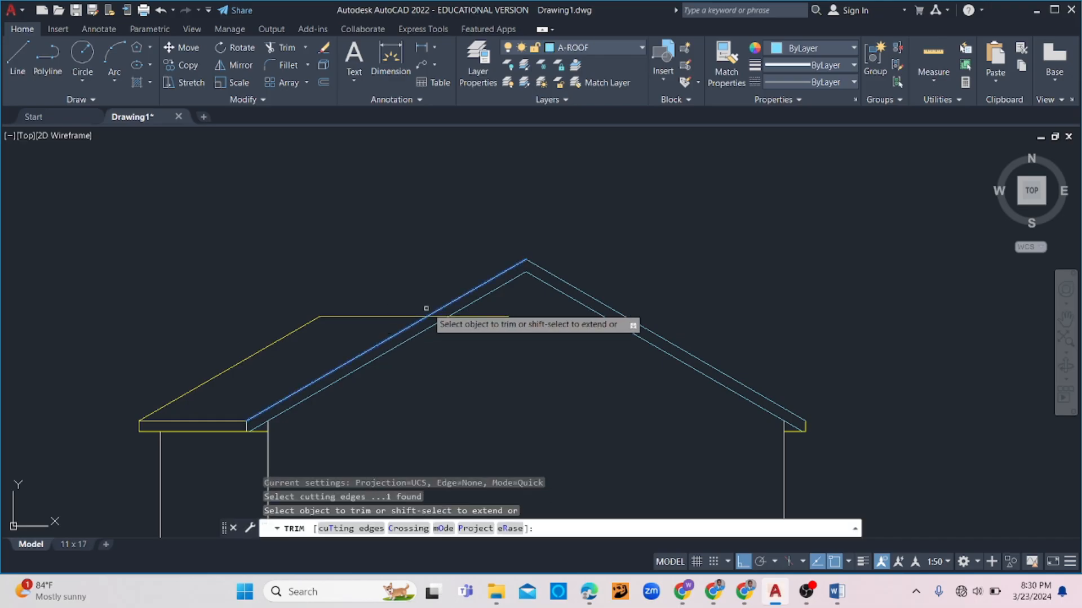
{"action": "left_click", "coordinate": [499, 316]}
{"action": "key", "text": "Escape"}
{"action": "key", "text": "Escape"}
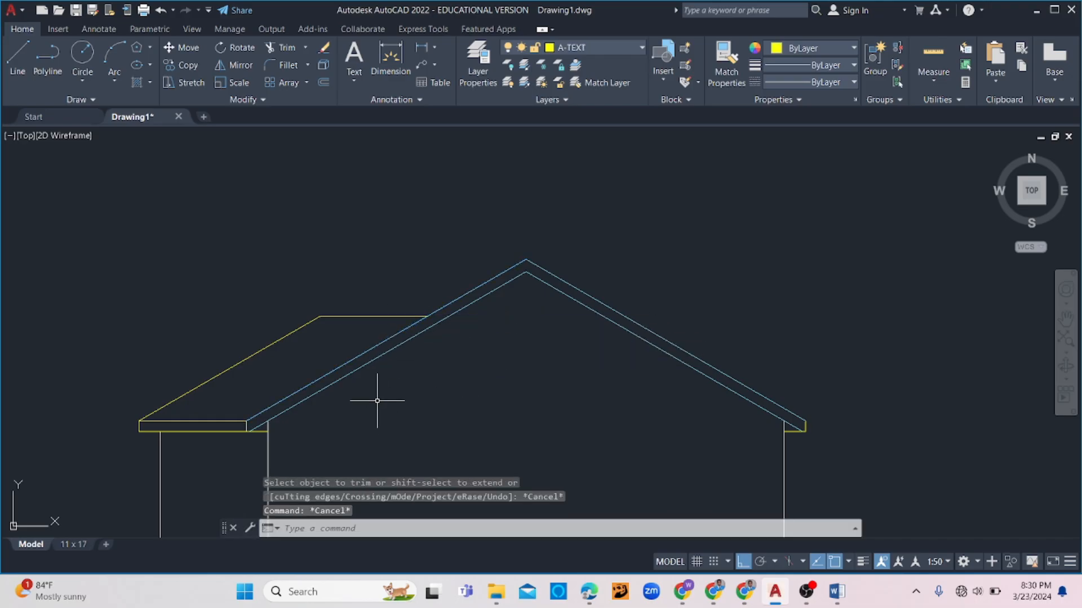
{"action": "scroll", "coordinate": [479, 399], "scroll_direction": "down", "scroll_amount": 2}
{"action": "middle_click_drag", "start_coordinate": [485, 394], "coordinate": [535, 338]}
{"action": "middle_click_drag", "start_coordinate": [404, 368], "coordinate": [458, 346]}
{"action": "scroll", "coordinate": [458, 338], "scroll_direction": "down", "scroll_amount": 2}
{"action": "scroll", "coordinate": [452, 323], "scroll_direction": "up", "scroll_amount": 2}
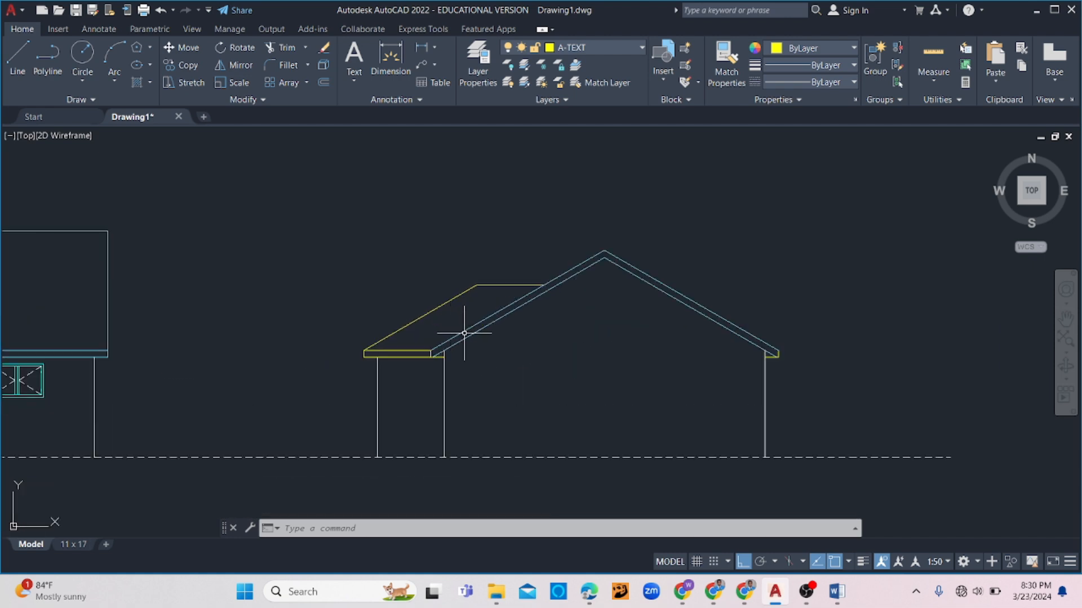
- Draw a horizontal guide line from the side elevation's main roof ridge across and past the front elevation's roof
{"action": "scroll", "coordinate": [464, 333], "scroll_direction": "down", "scroll_amount": 4}
{"action": "scroll", "coordinate": [338, 294], "scroll_direction": "up", "scroll_amount": 2}
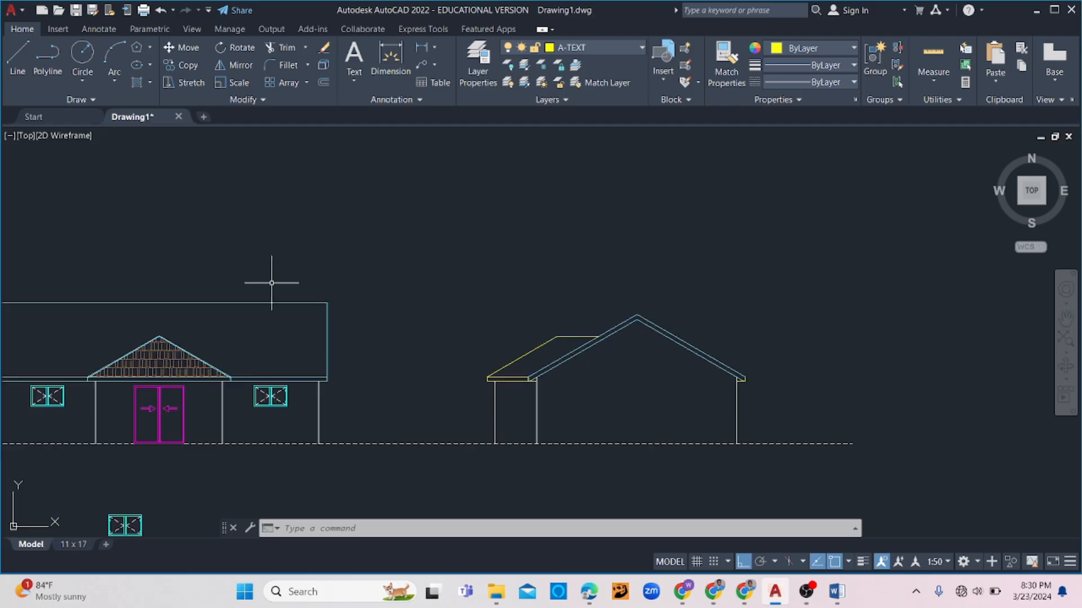
{"action": "key", "text": "Return"}
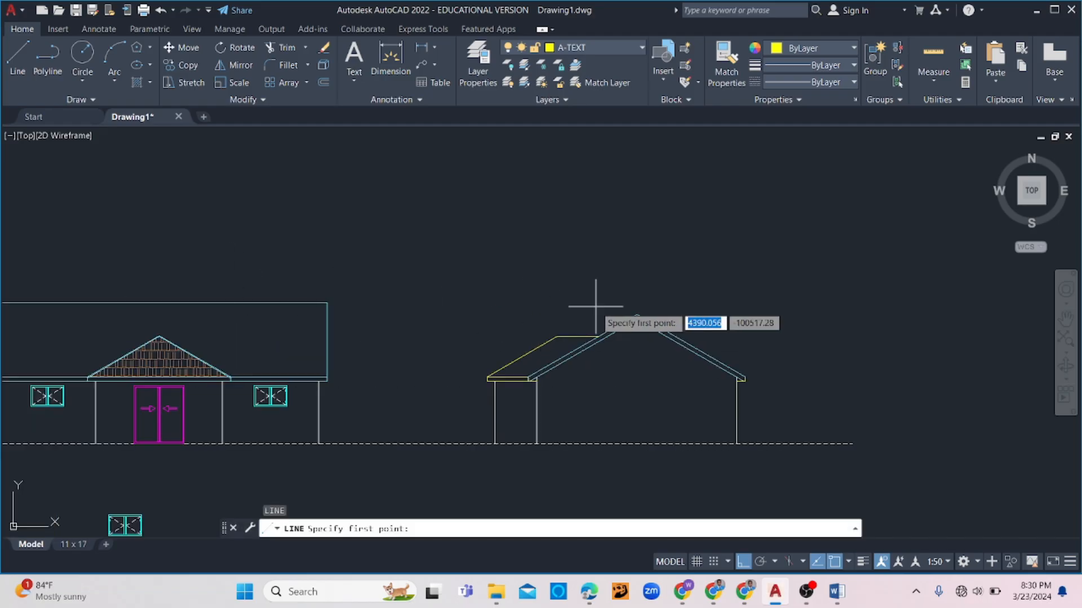
{"action": "scroll", "coordinate": [638, 304], "scroll_direction": "down", "scroll_amount": 2}
{"action": "left_click", "coordinate": [632, 312]}
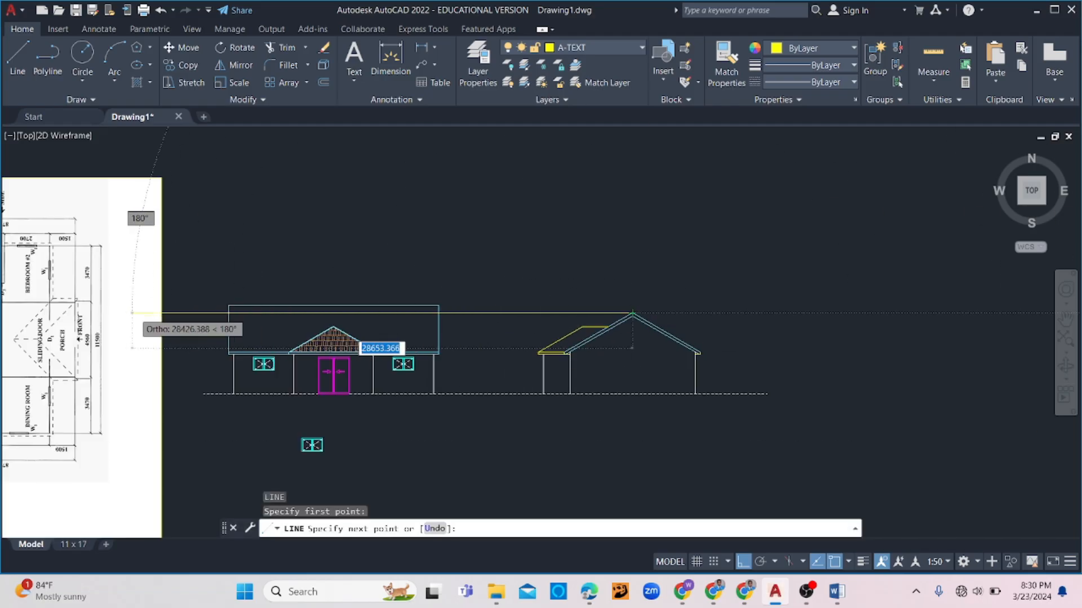
{"action": "middle_click_drag", "start_coordinate": [183, 316], "coordinate": [367, 292]}
{"action": "scroll", "coordinate": [407, 299], "scroll_direction": "up", "scroll_amount": 6}
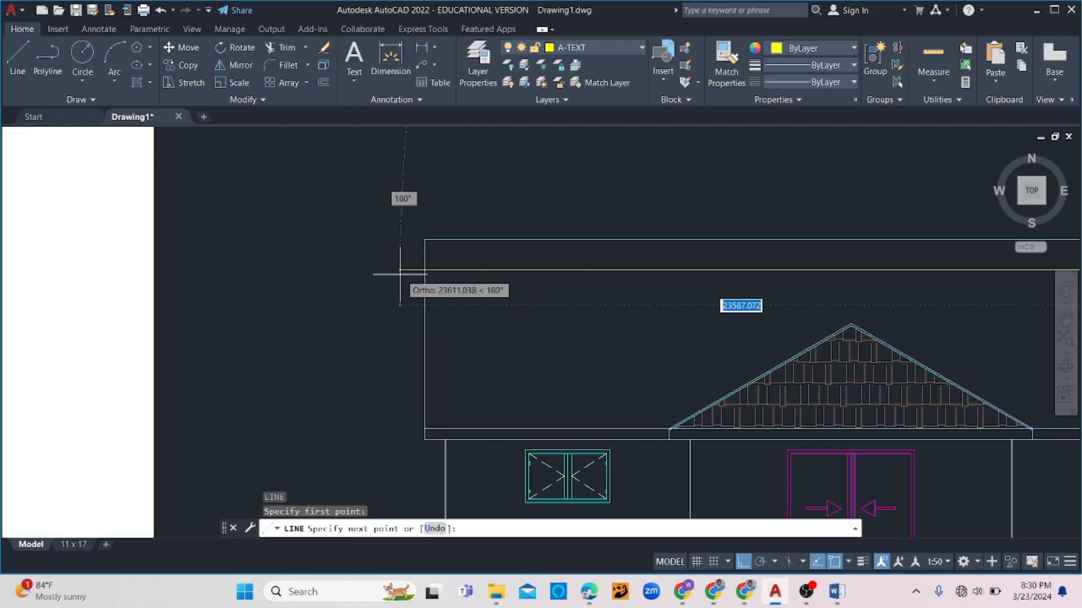
{"action": "key", "text": "Escape"}
- Stretch the shared corner of the front elevation roof's ridge line and far edge line, away from the side elevation, down to the guide line
{"action": "left_click", "coordinate": [495, 221]}
{"action": "left_click", "coordinate": [456, 267]}
{"action": "key", "text": "Escape"}
{"action": "left_click", "coordinate": [471, 240]}
{"action": "left_click", "coordinate": [464, 249]}
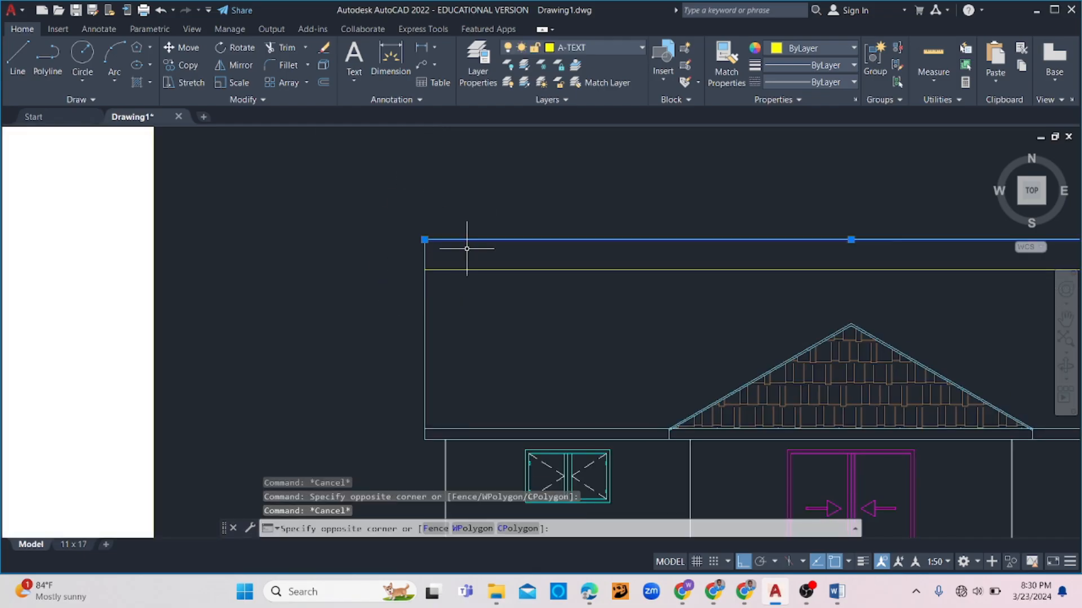
{"action": "left_click", "coordinate": [435, 244]}
{"action": "left_click", "coordinate": [414, 252]}
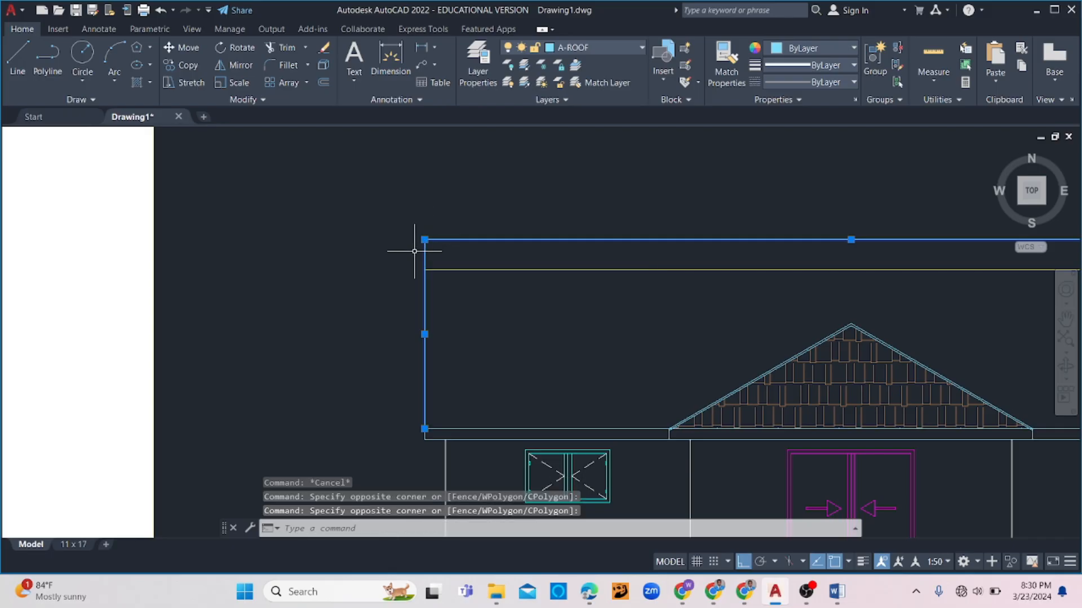
{"action": "left_click", "coordinate": [425, 239]}
{"action": "left_click", "coordinate": [425, 270]}
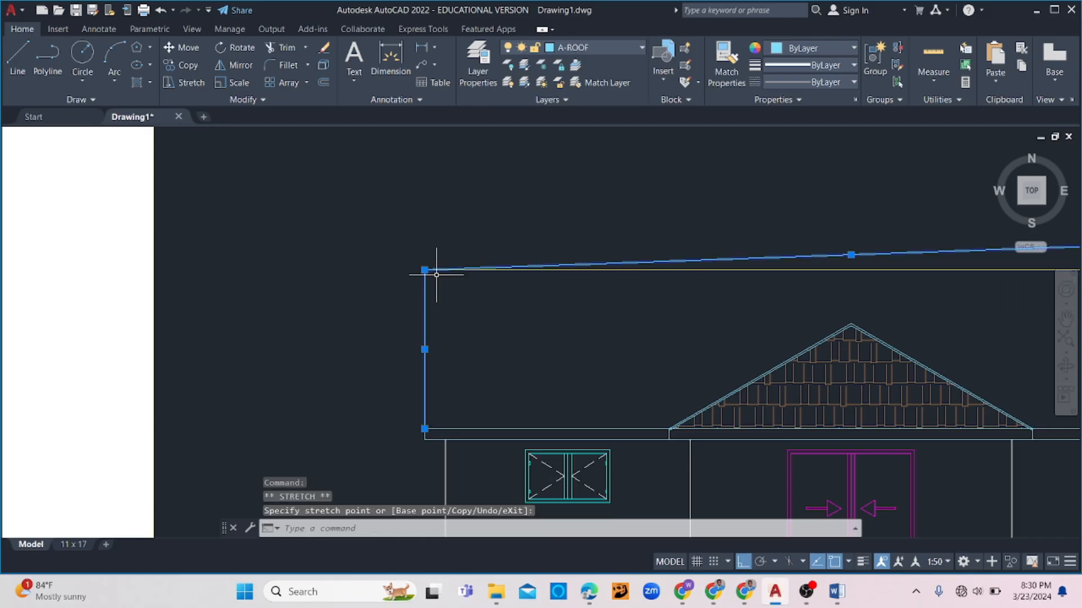
- Stretch the front elevation roof's other ridge corner, nearest the side elevation, down to the guide line along with its edge line
{"action": "scroll", "coordinate": [775, 297], "scroll_direction": "down", "scroll_amount": 2}
{"action": "middle_click_drag", "start_coordinate": [775, 297], "coordinate": [580, 282]}
{"action": "scroll", "coordinate": [633, 249], "scroll_direction": "up", "scroll_amount": 6}
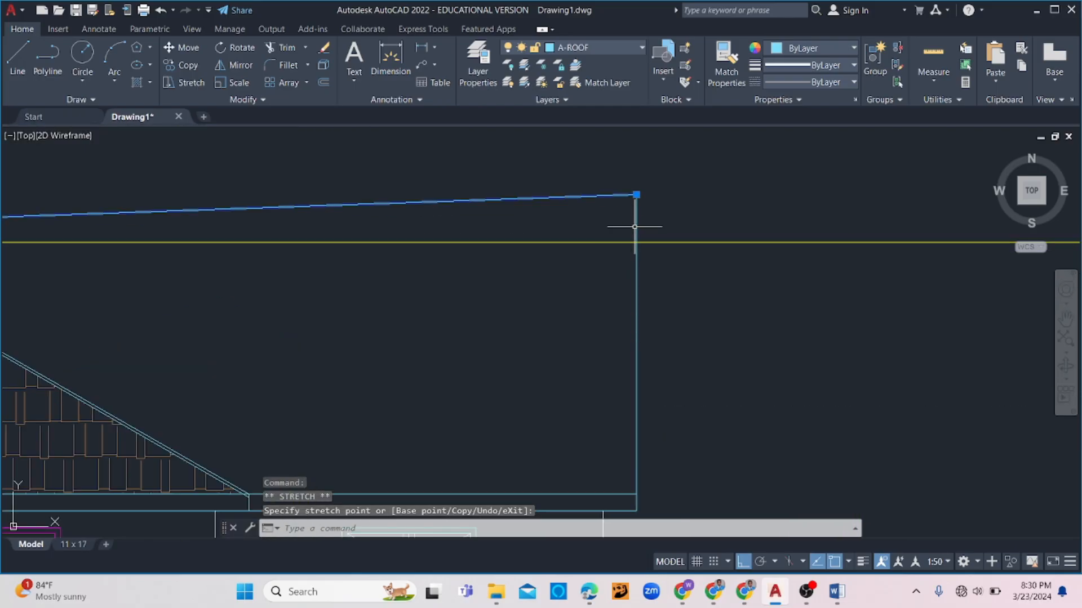
{"action": "scroll", "coordinate": [632, 230], "scroll_direction": "down", "scroll_amount": 2}
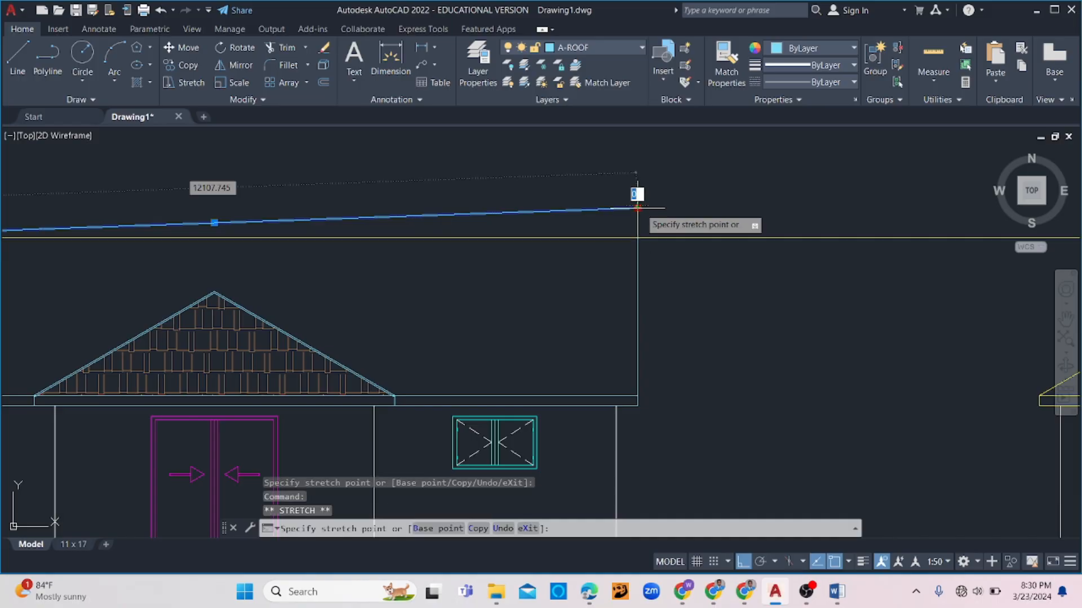
{"action": "key", "text": "Escape"}
{"action": "left_click", "coordinate": [663, 192]}
{"action": "left_click", "coordinate": [613, 214]}
{"action": "left_click", "coordinate": [642, 206]}
{"action": "left_click", "coordinate": [641, 206]}
{"action": "left_click", "coordinate": [638, 208]}
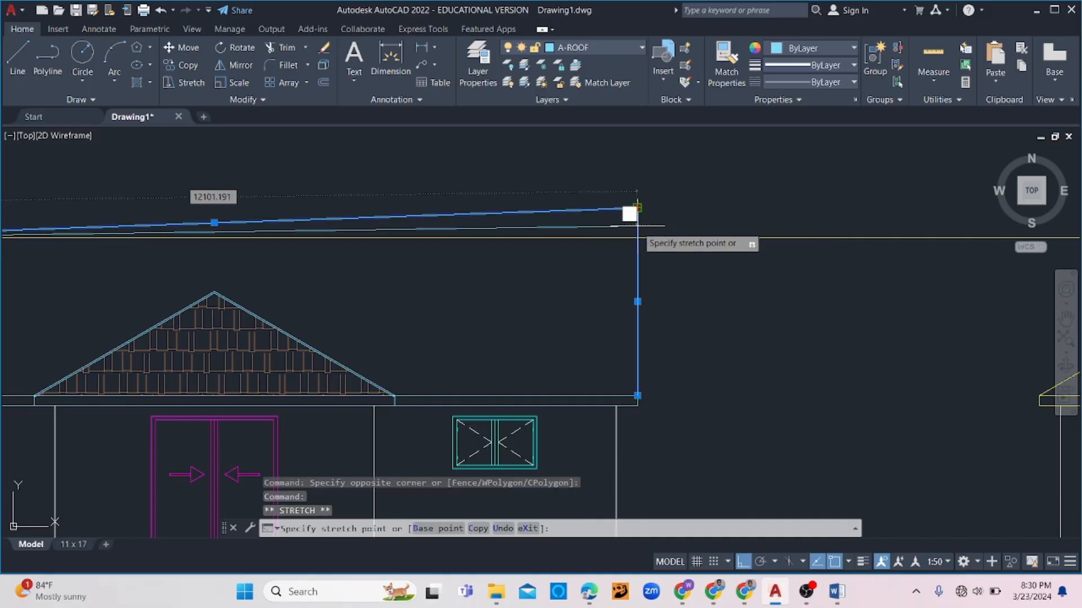
{"action": "key", "text": "Escape"}
- Delete the horizontal ridge guide line running between the front and side elevations
{"action": "left_click", "coordinate": [703, 213]}
{"action": "left_click", "coordinate": [671, 291]}
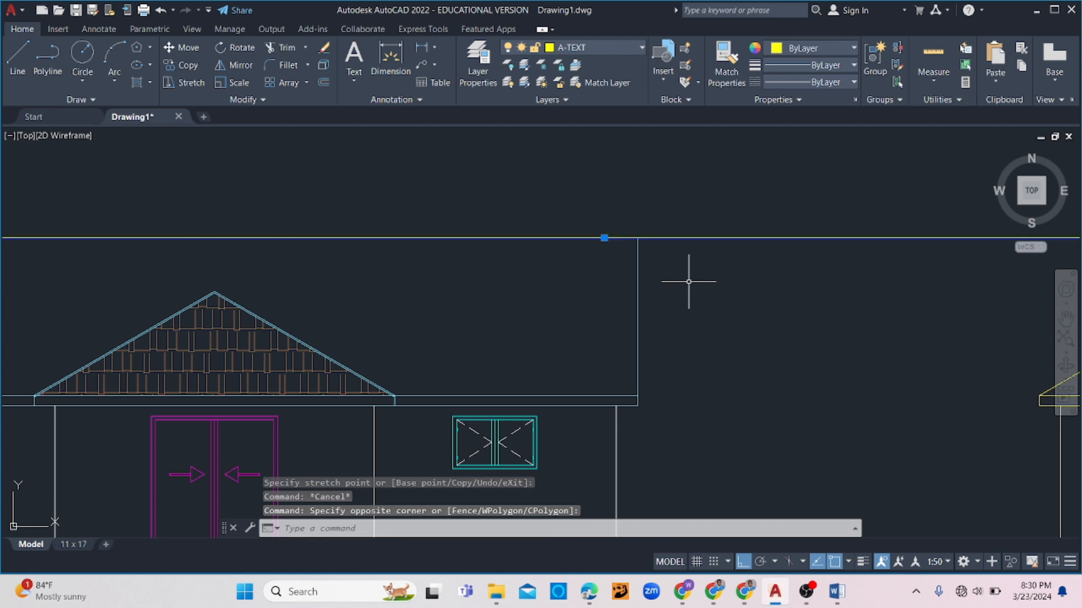
{"action": "key", "text": "Delete"}
- Hatch the front elevation's main roof and the side elevation's porch roof with the AR-RSHKE shake pattern
{"action": "scroll", "coordinate": [691, 282], "scroll_direction": "down", "scroll_amount": 4}
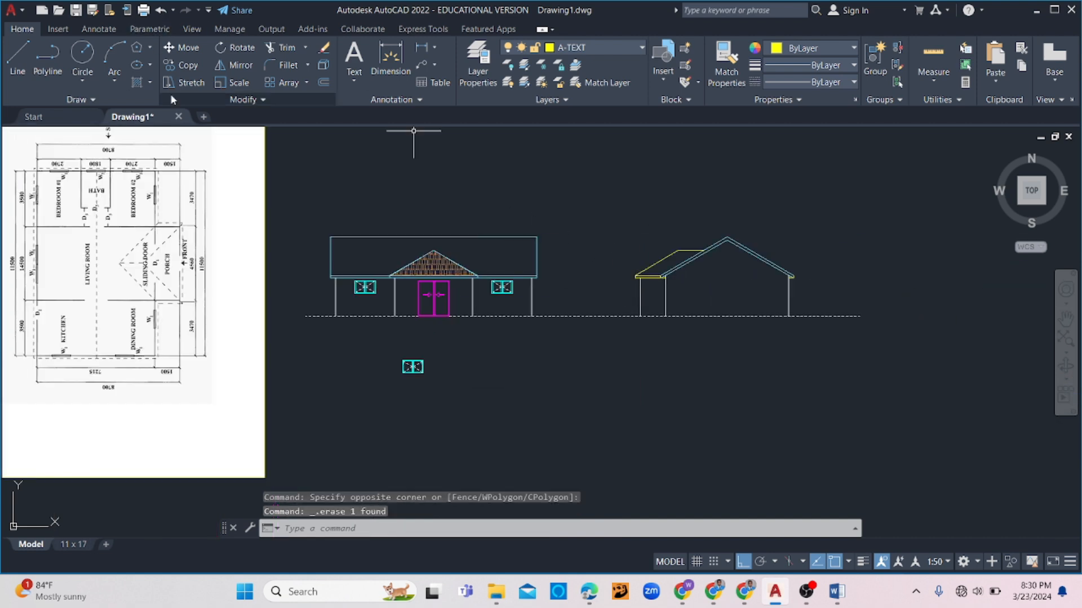
{"action": "left_click", "coordinate": [138, 82]}
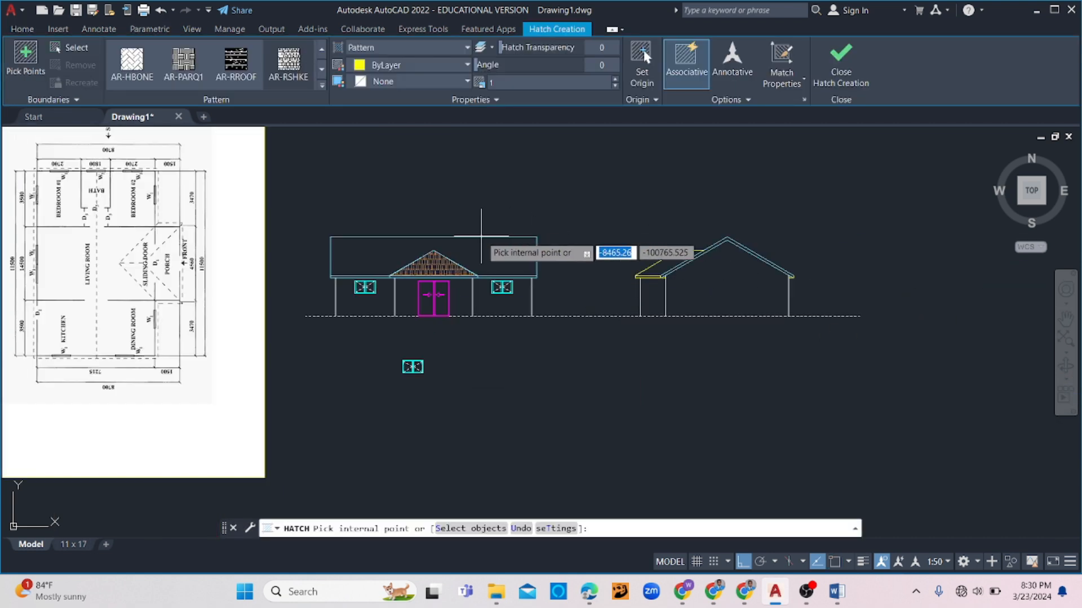
{"action": "left_click", "coordinate": [479, 250]}
{"action": "key", "text": "Return"}
{"action": "type", "text": "h"}
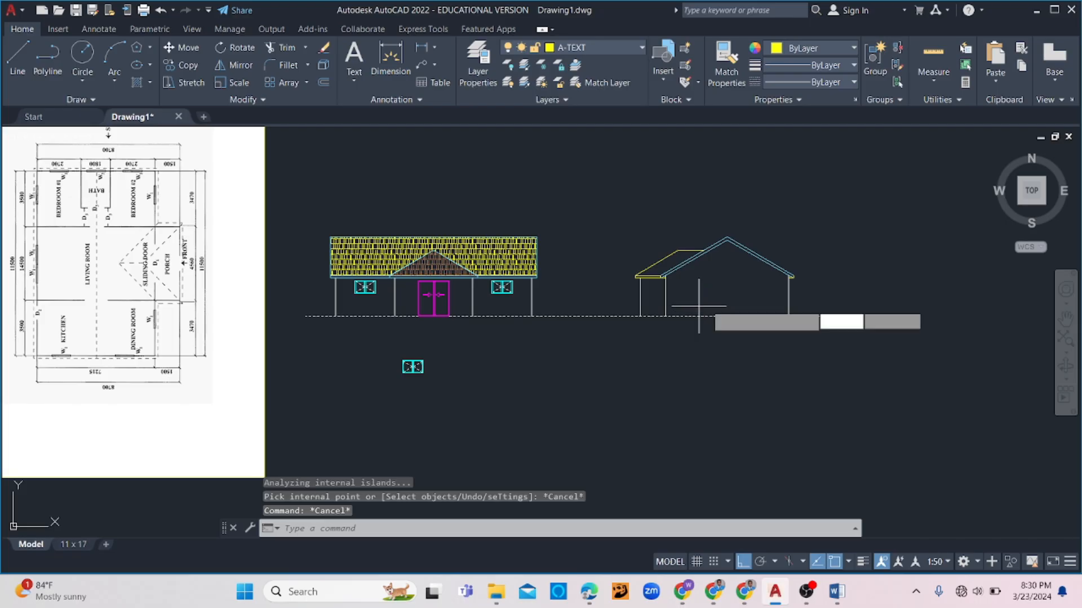
{"action": "key", "text": "Return"}
{"action": "left_click", "coordinate": [676, 262]}
{"action": "key", "text": "Escape"}
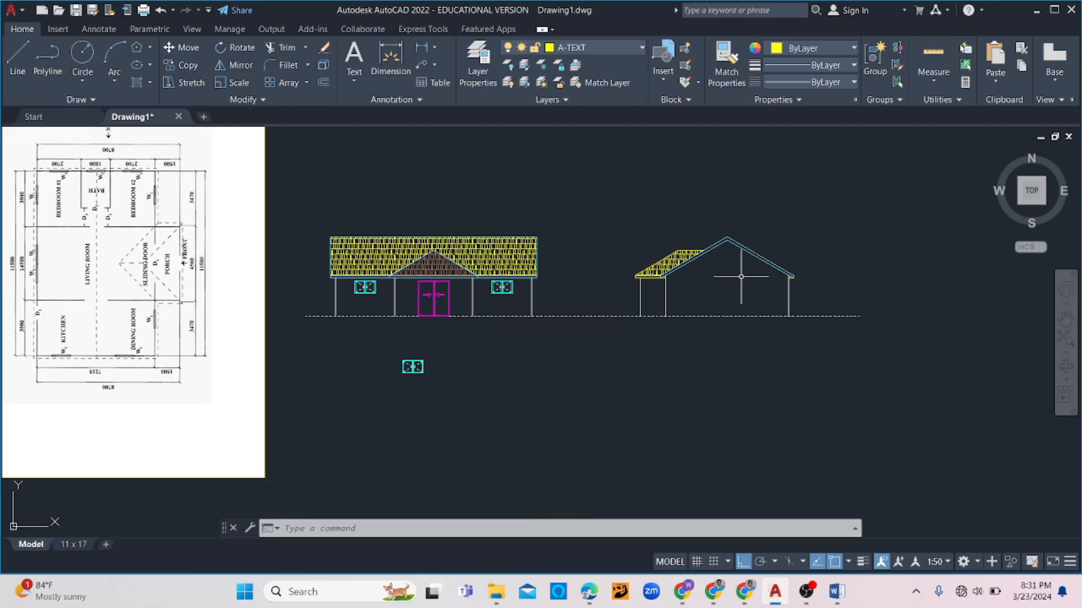
- Draw a vertical centre line from the side elevation's roof ridge down to the ground line
{"action": "type", "text": "l"}
{"action": "key", "text": "Return"}
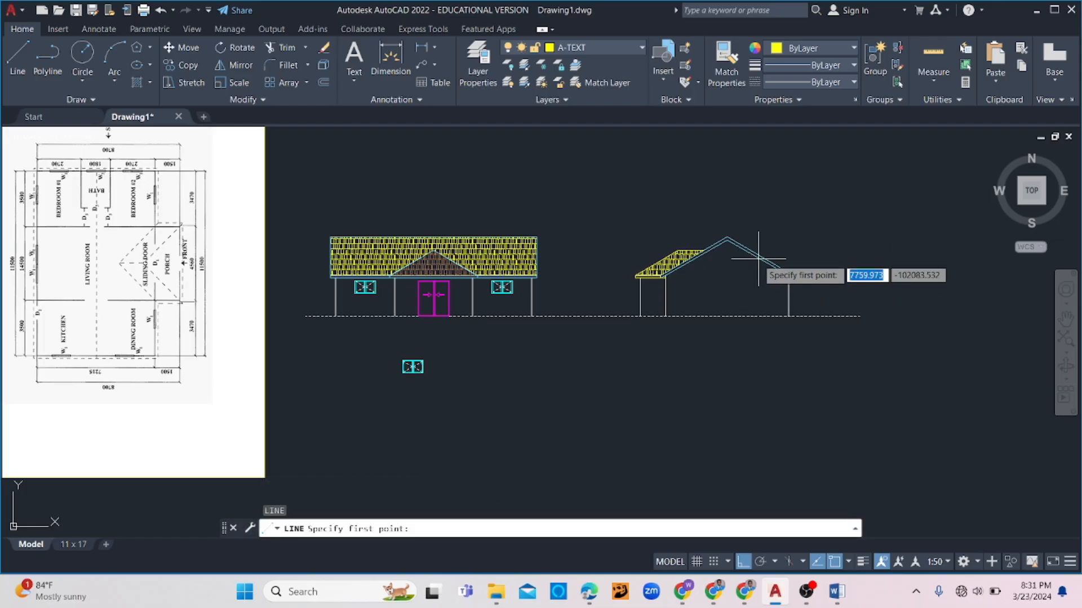
{"action": "left_click", "coordinate": [726, 239]}
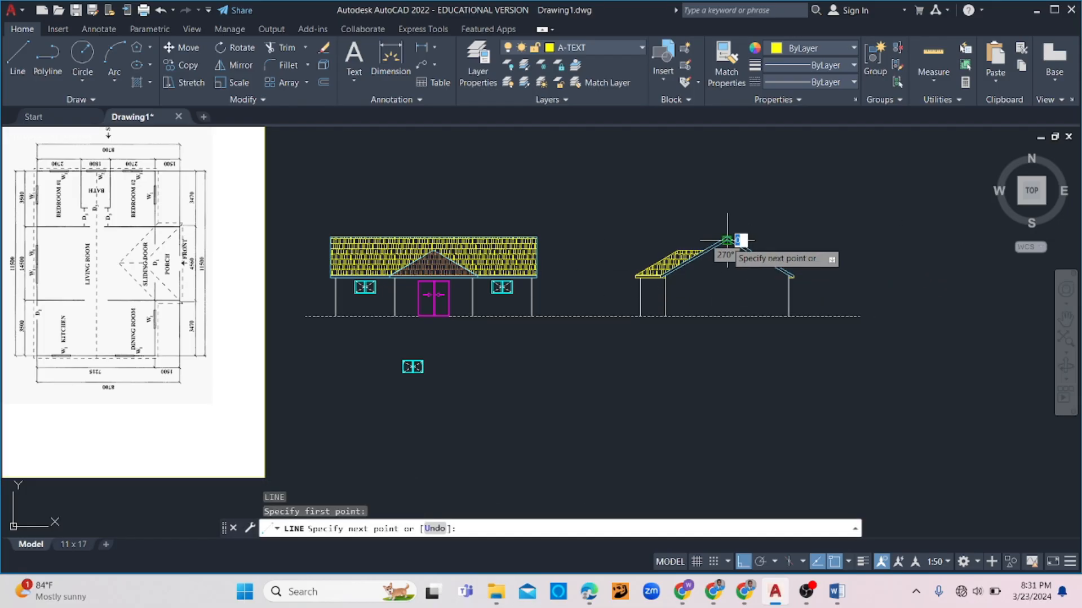
{"action": "left_click", "coordinate": [726, 315]}
{"action": "key", "text": "Escape"}
{"action": "key", "text": "Escape"}
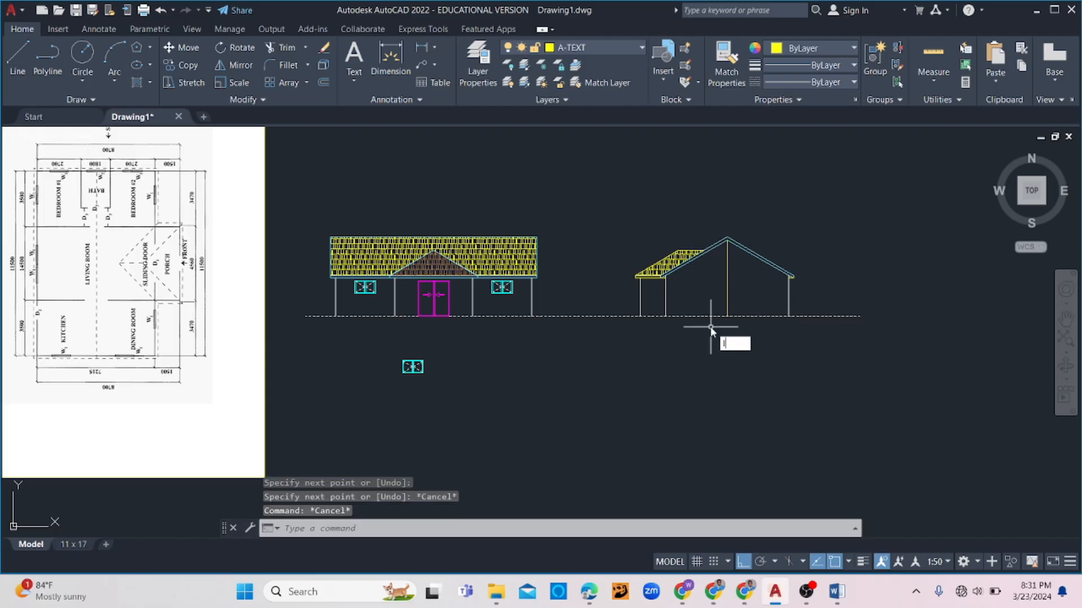
- Project a horizontal line from the upper corner of the front elevation's window across and past the side elevation's far wall
{"action": "type", "text": "l"}
{"action": "key", "text": "Return"}
{"action": "scroll", "coordinate": [524, 277], "scroll_direction": "up", "scroll_amount": 5}
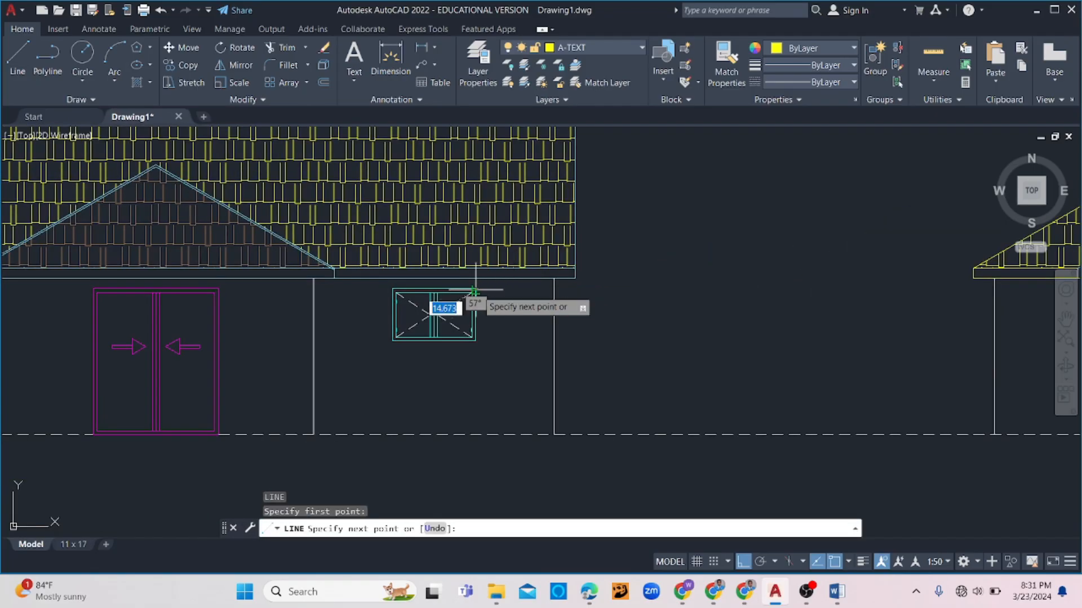
{"action": "scroll", "coordinate": [475, 291], "scroll_direction": "down", "scroll_amount": 5}
{"action": "scroll", "coordinate": [711, 302], "scroll_direction": "up", "scroll_amount": 3}
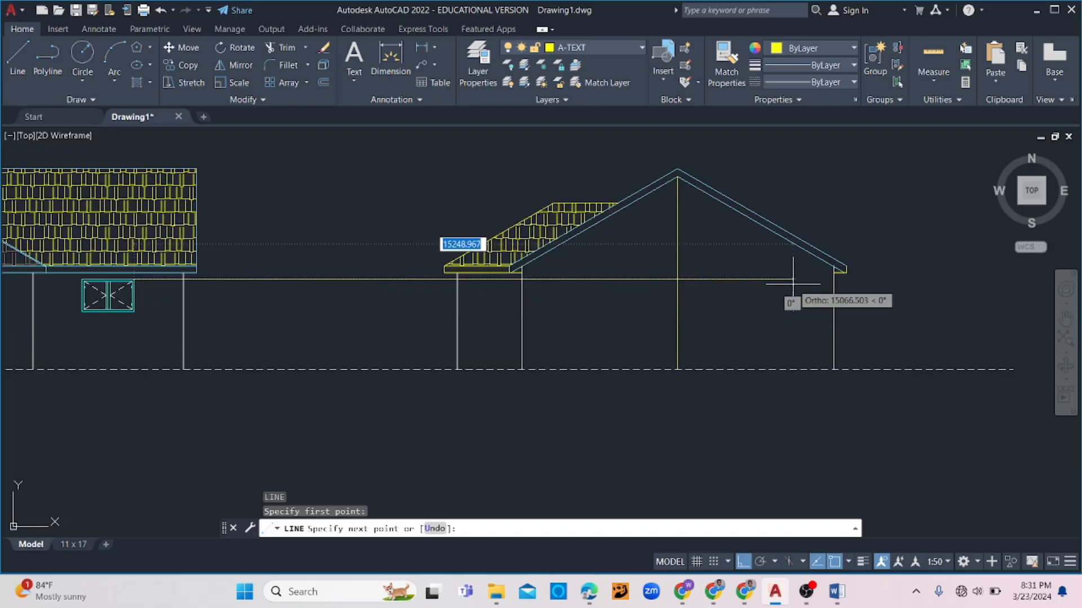
{"action": "left_click", "coordinate": [891, 279]}
{"action": "key", "text": "Escape"}
{"action": "key", "text": "Escape"}
- Check the window layout on the floor plan and the window sizes in the Word specification, returning to AutoCAD
{"action": "scroll", "coordinate": [736, 278], "scroll_direction": "down", "scroll_amount": 2}
{"action": "middle_click_drag", "start_coordinate": [248, 275], "coordinate": [355, 310]}
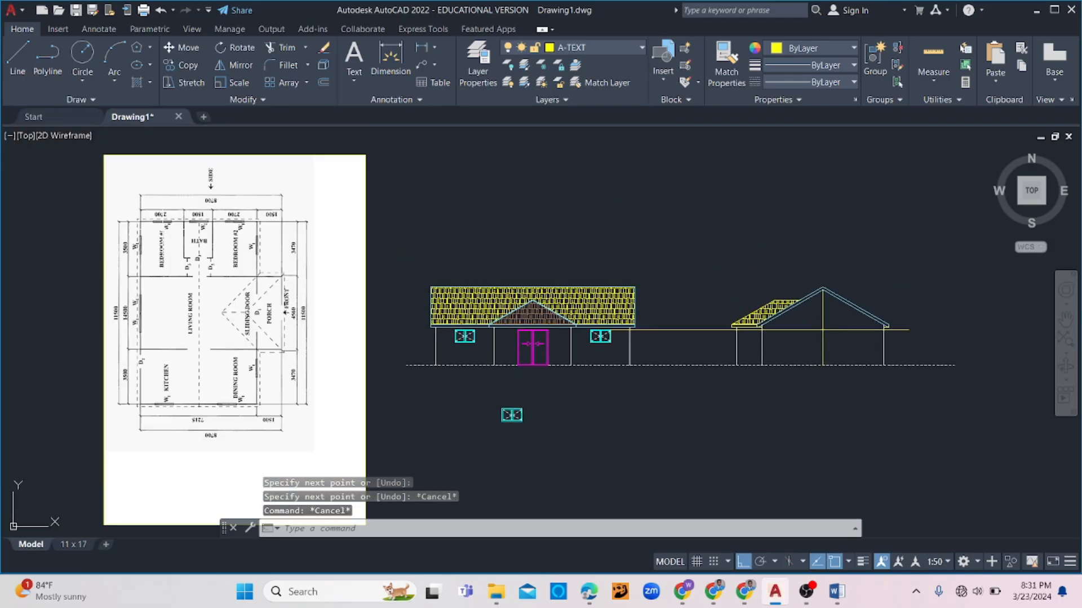
{"action": "scroll", "coordinate": [184, 215], "scroll_direction": "up", "scroll_amount": 5}
{"action": "scroll", "coordinate": [245, 288], "scroll_direction": "down", "scroll_amount": 5}
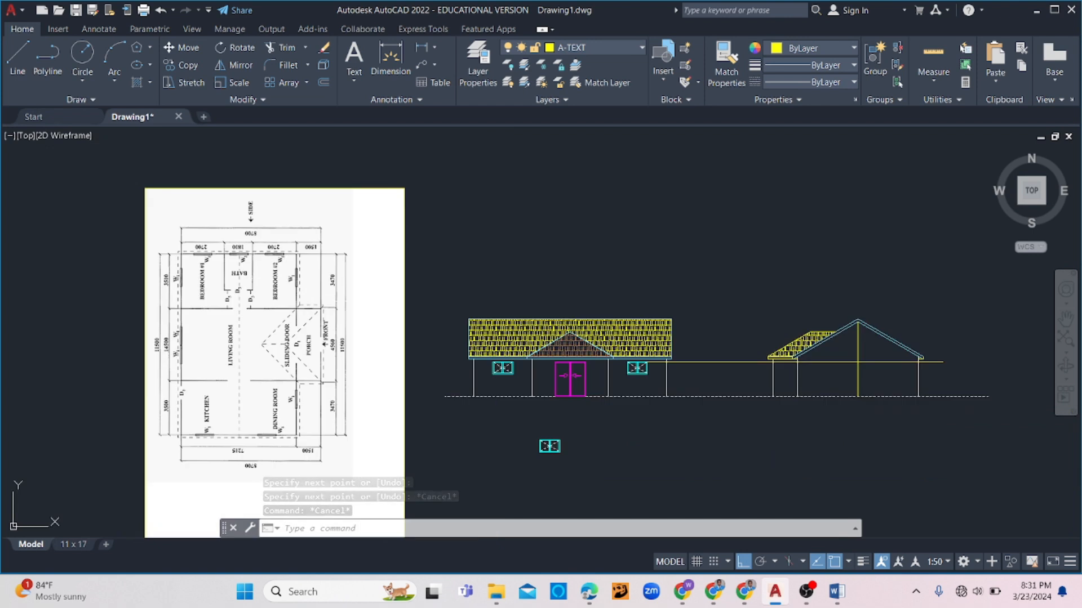
{"action": "scroll", "coordinate": [648, 341], "scroll_direction": "up", "scroll_amount": 2}
{"action": "left_click", "coordinate": [839, 594]}
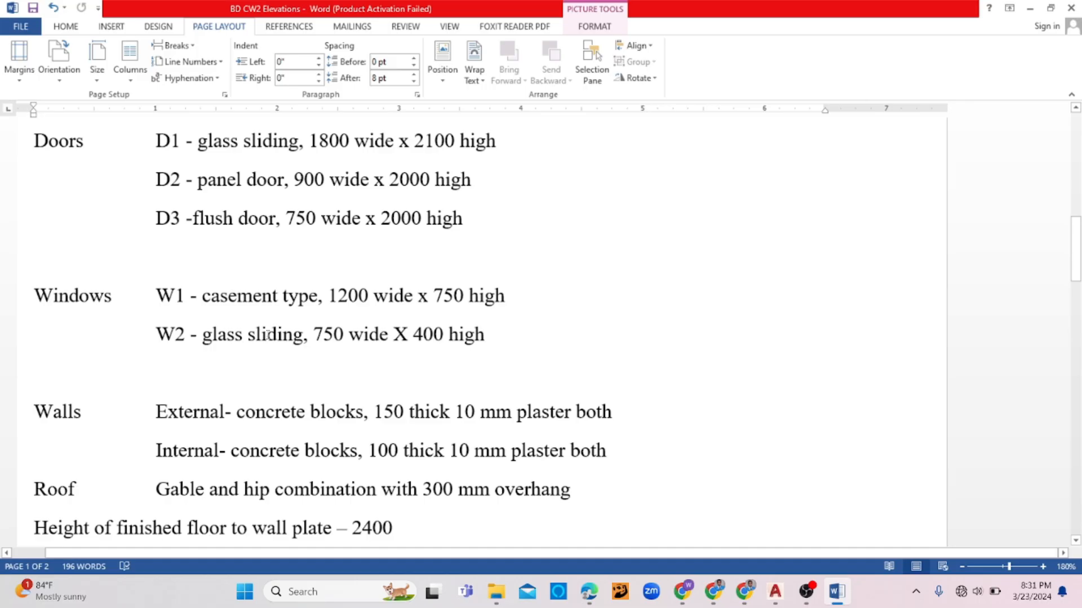
{"action": "left_click", "coordinate": [776, 591]}
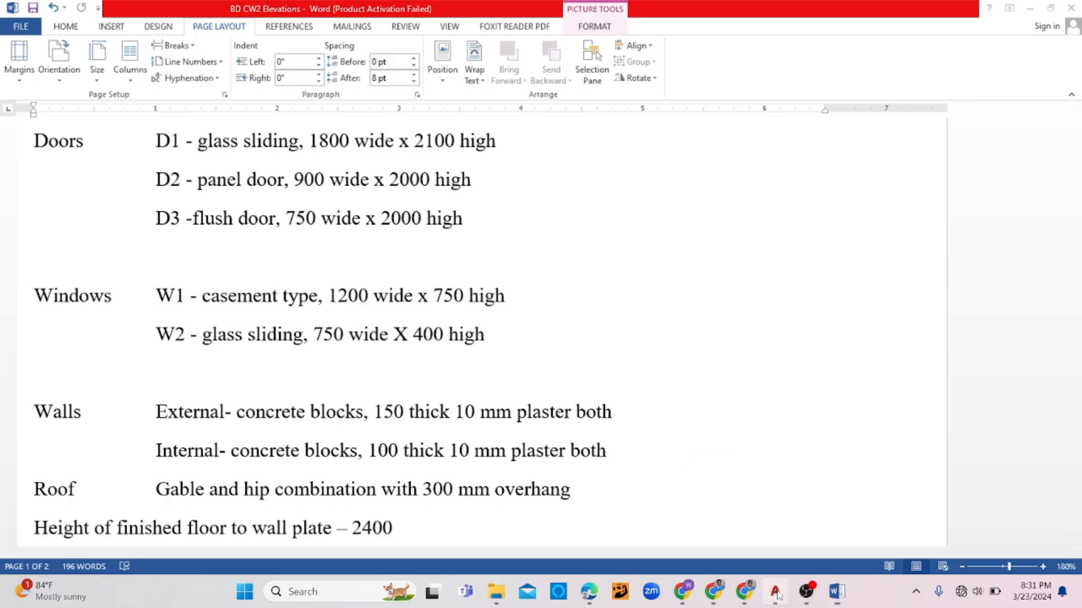
- Draw a 750 by 400 rectangle for the W2 window outline in the empty space between the two elevations
{"action": "type", "text": "rec"}
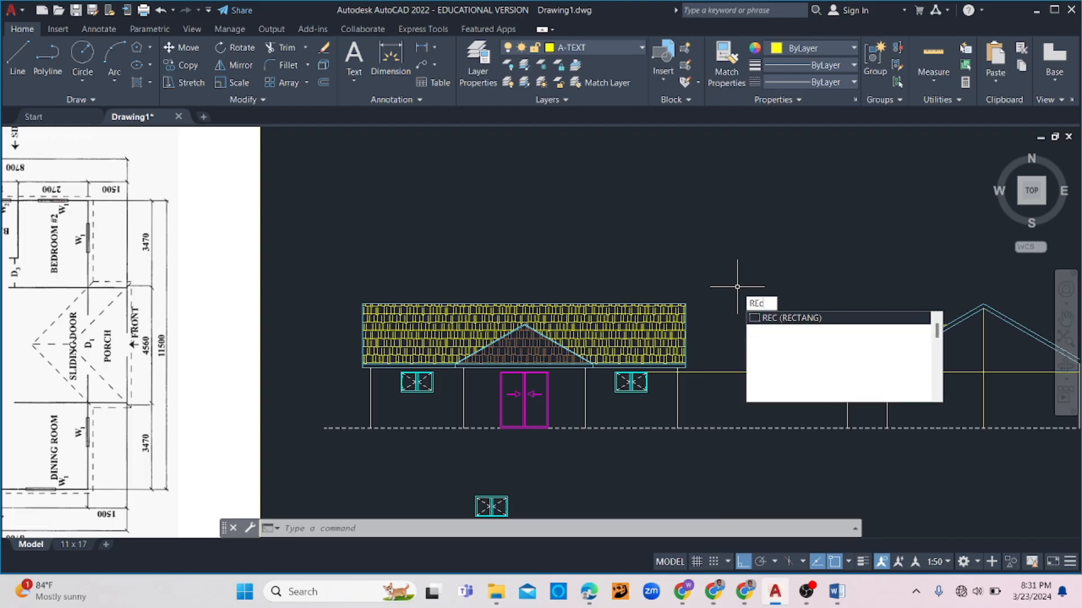
{"action": "key", "text": "Return"}
{"action": "left_click", "coordinate": [736, 247]}
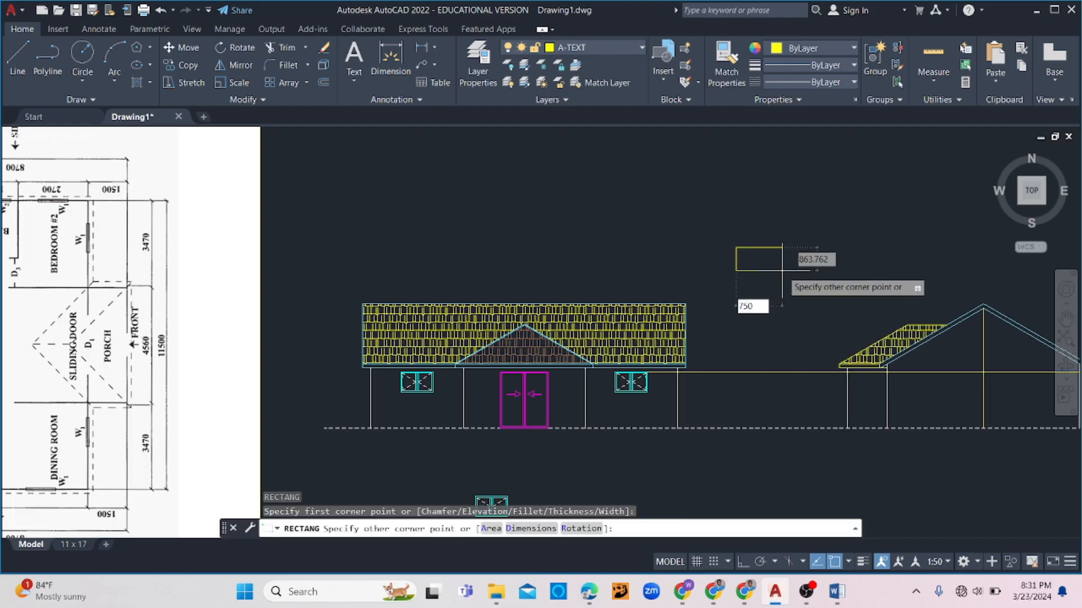
{"action": "key", "text": "Caps_Lock"}
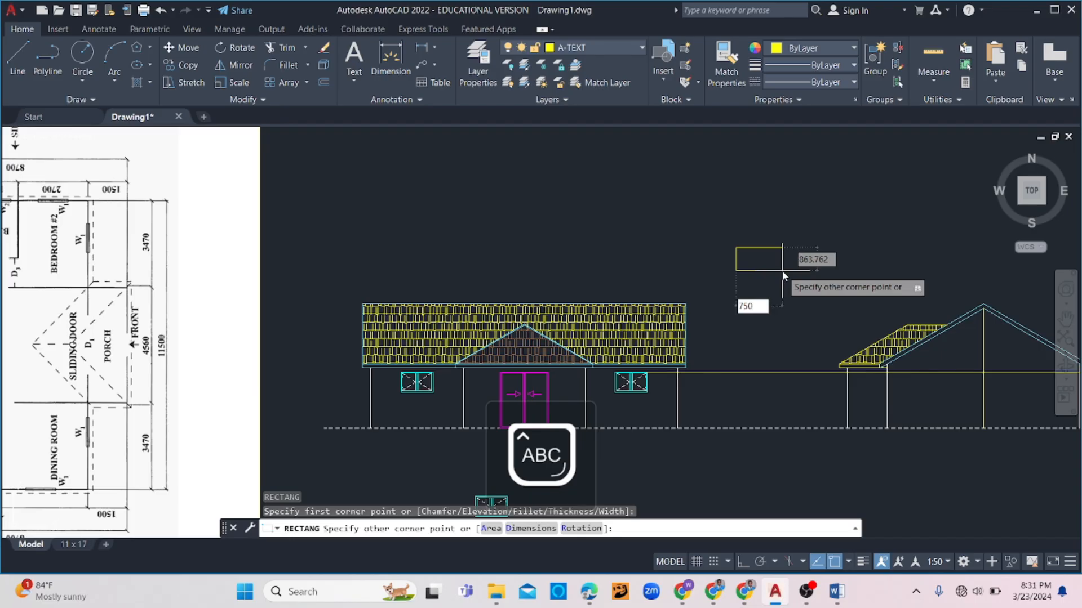
{"action": "key", "text": "Caps_Lock"}
{"action": "key", "text": "Tab"}
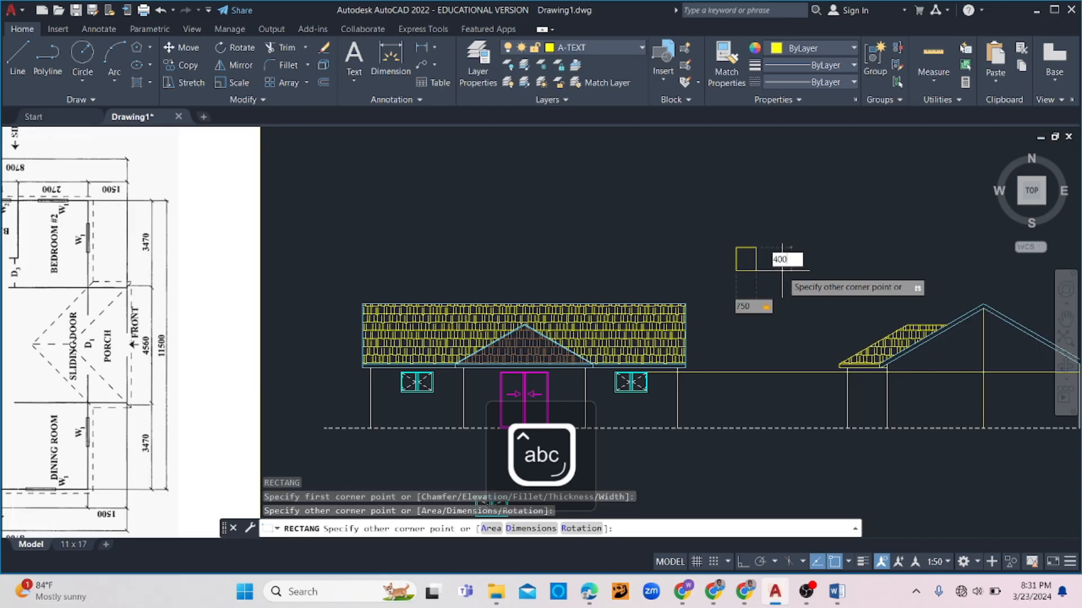
{"action": "type", "text": "400"}
{"action": "key", "text": "Return"}
- Put the new window rectangle on the A-WINS-GLAZ layer
{"action": "scroll", "coordinate": [778, 272], "scroll_direction": "up", "scroll_amount": 4}
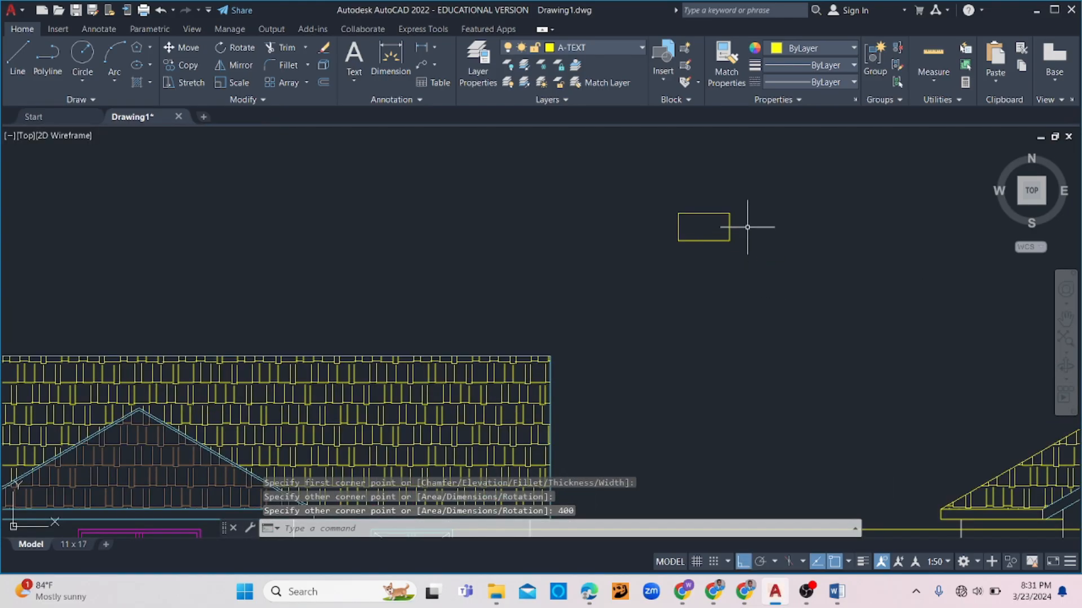
{"action": "left_click", "coordinate": [747, 227]}
{"action": "left_click", "coordinate": [669, 269]}
{"action": "left_click", "coordinate": [582, 46]}
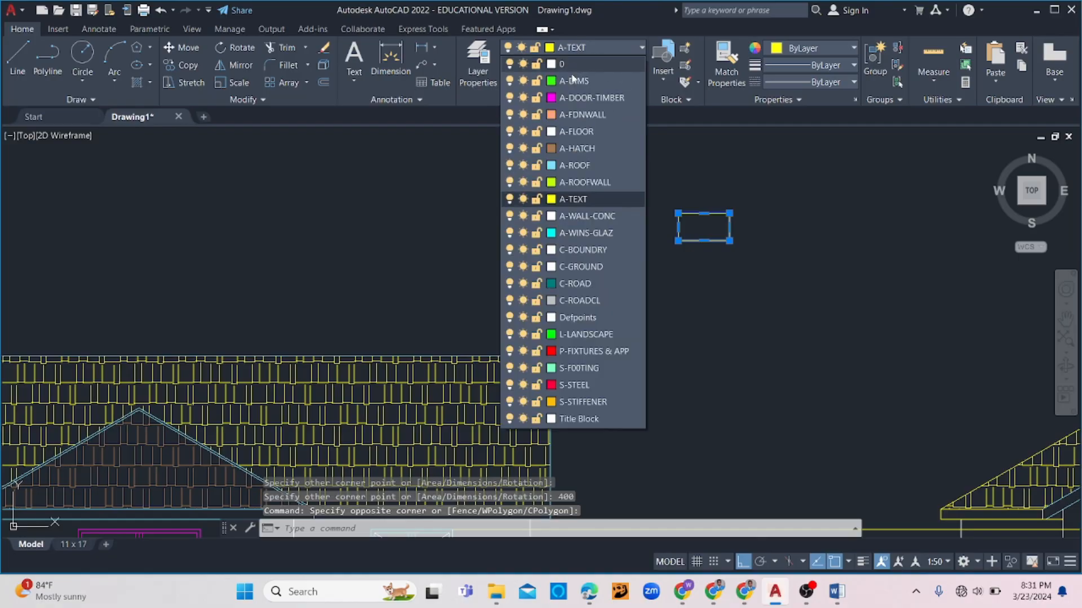
{"action": "left_click", "coordinate": [581, 238]}
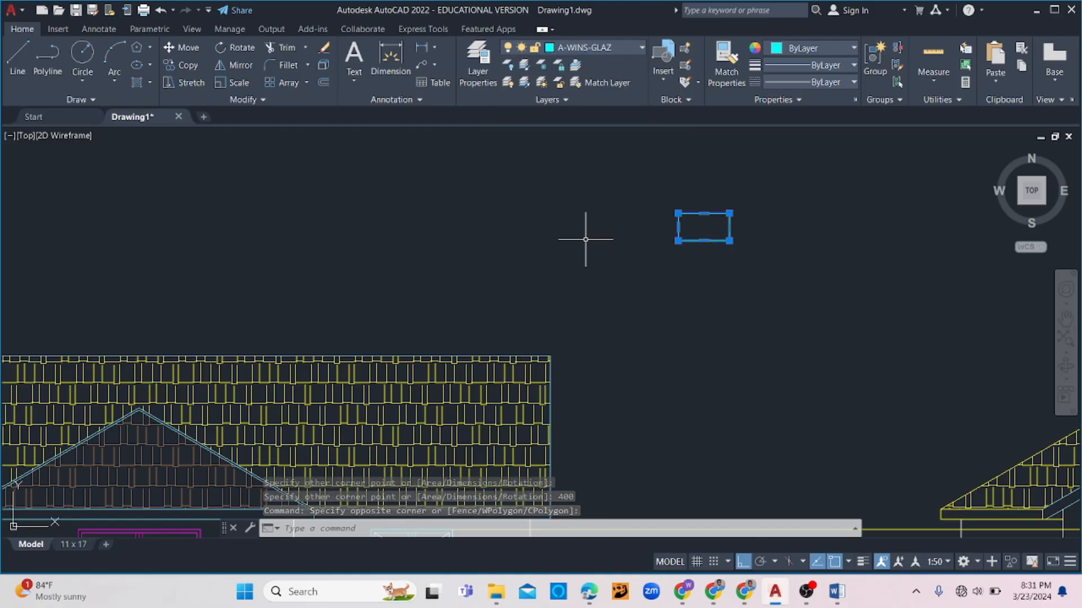
{"action": "key", "text": "Return"}
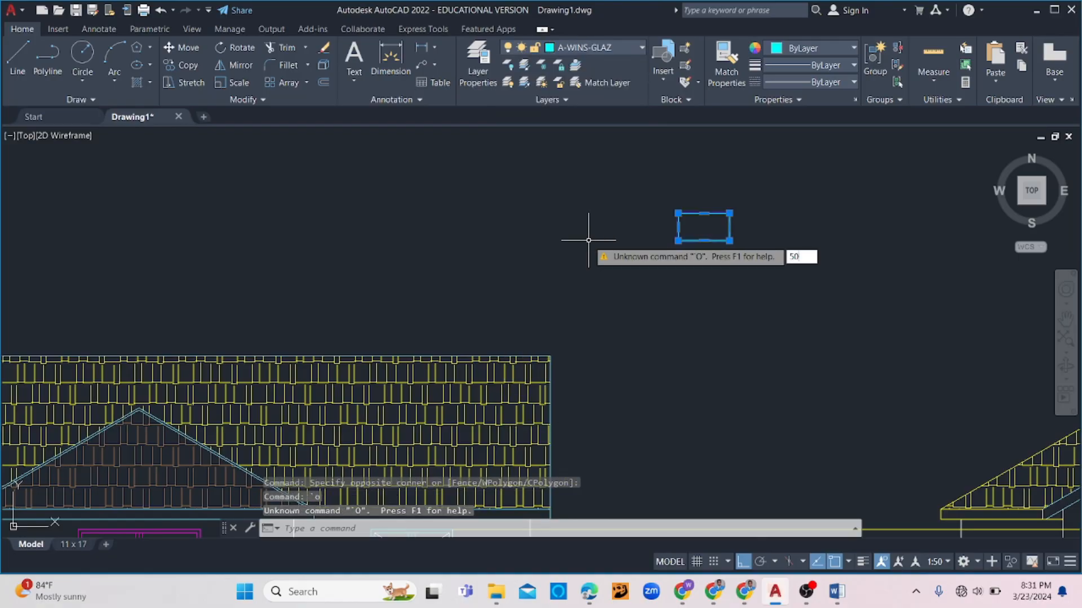
{"action": "key", "text": "Return"}
{"action": "key", "text": "Escape"}
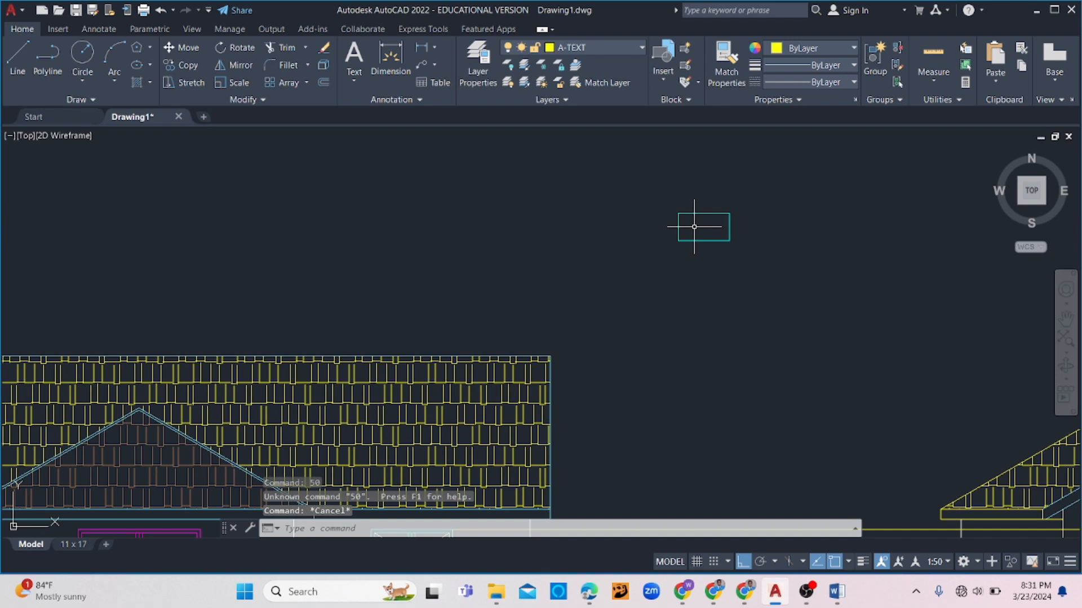
- Offset the W2 window outline 50 inward to form the inner frame
{"action": "type", "text": "o"}
{"action": "key", "text": "Return"}
{"action": "key", "text": "Return"}
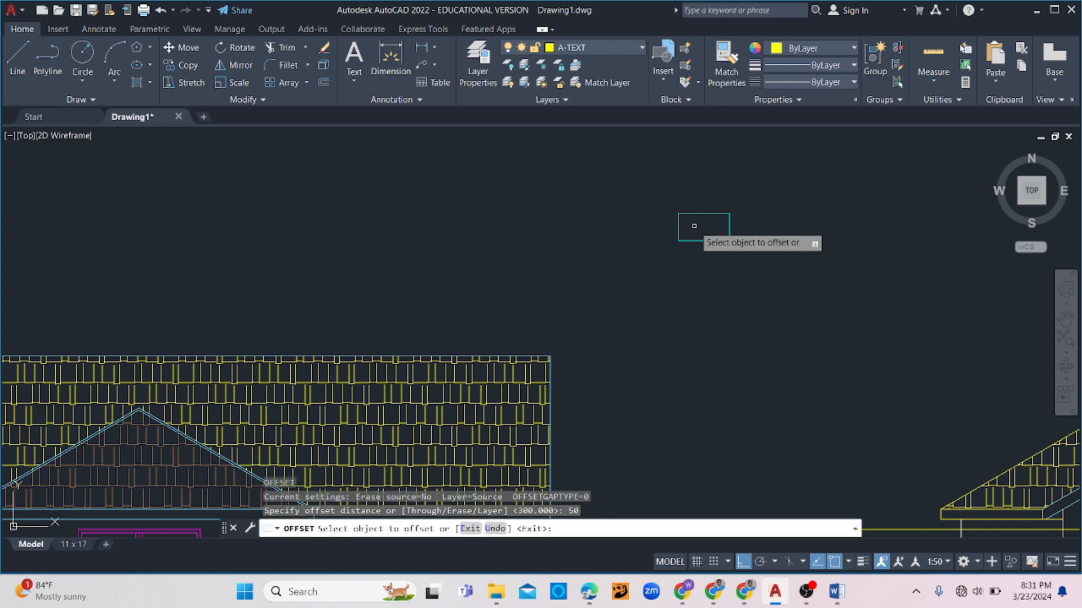
{"action": "left_click", "coordinate": [702, 213]}
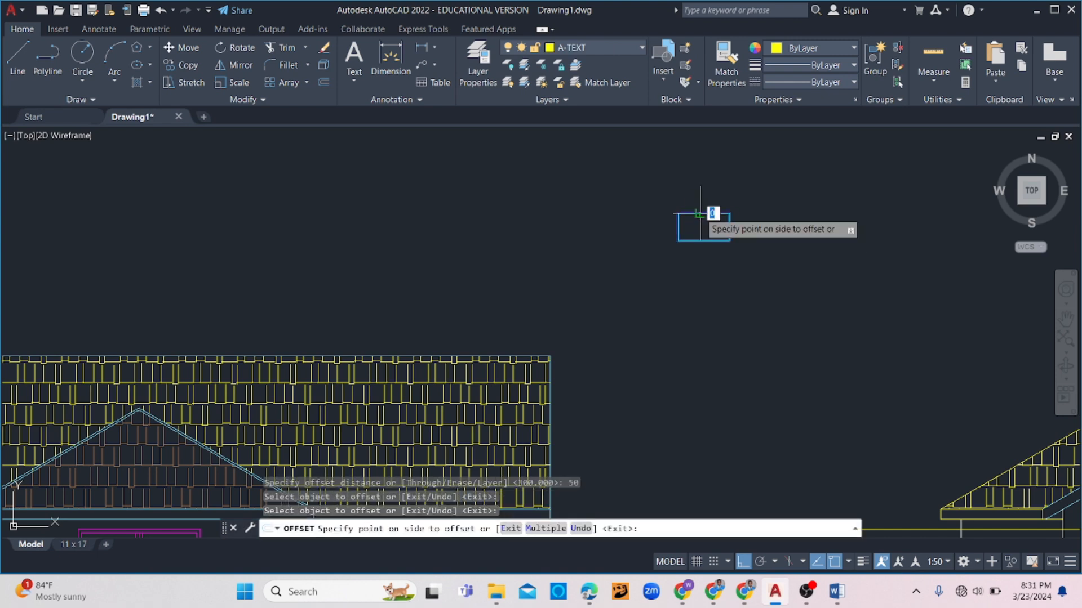
{"action": "left_click", "coordinate": [704, 226]}
{"action": "key", "text": "Escape"}
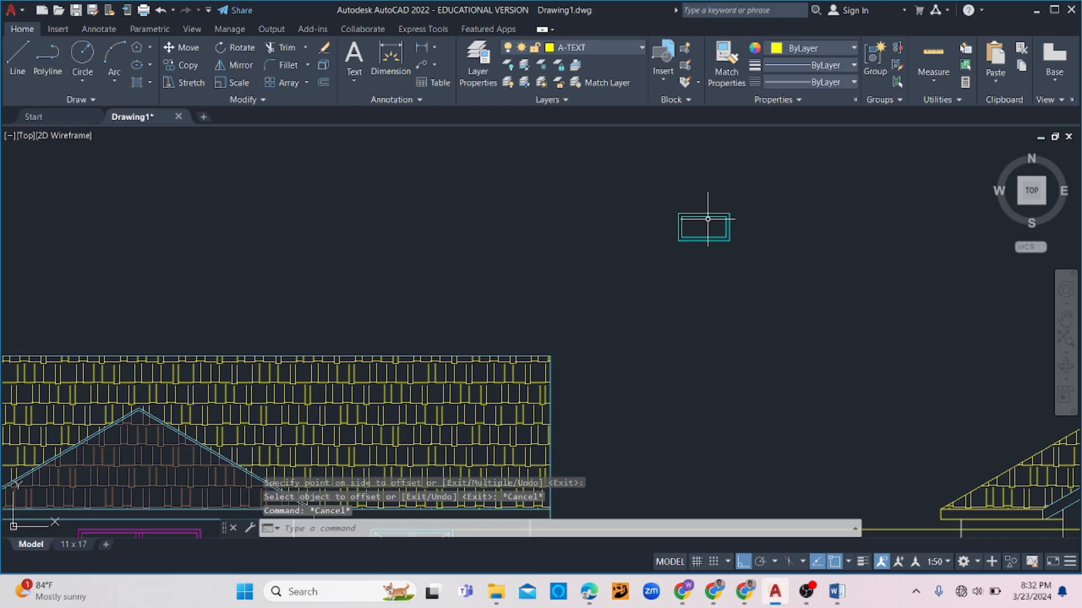
- Draw a vertical line between the midpoints of the inner frame's upper and lower edges
{"action": "type", "text": "l"}
{"action": "key", "text": "Return"}
{"action": "scroll", "coordinate": [711, 219], "scroll_direction": "up", "scroll_amount": 5}
{"action": "left_click", "coordinate": [683, 210]}
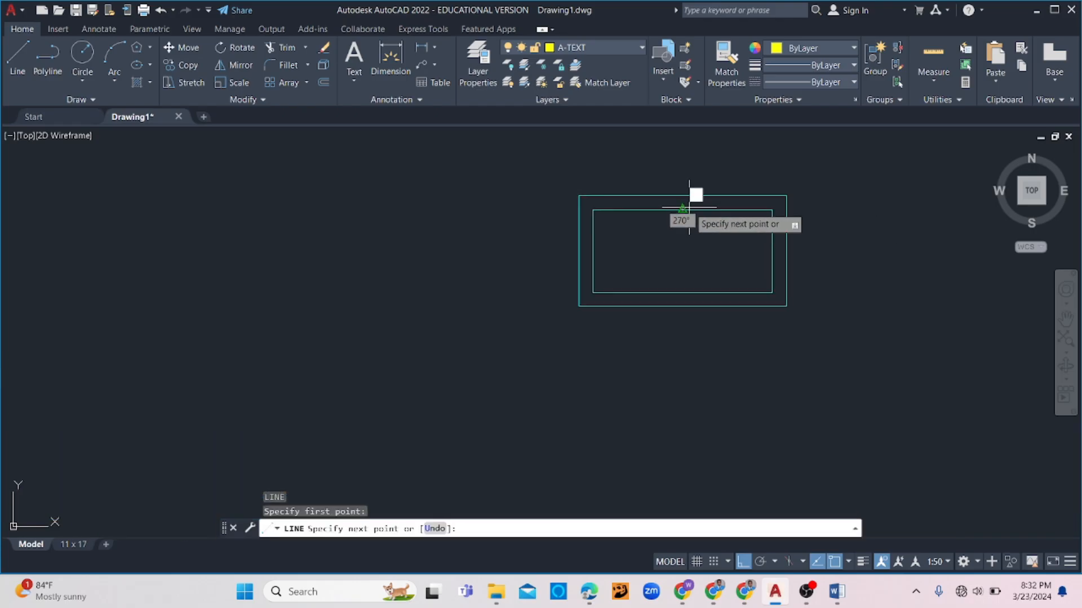
{"action": "left_click", "coordinate": [682, 292]}
{"action": "key", "text": "Return"}
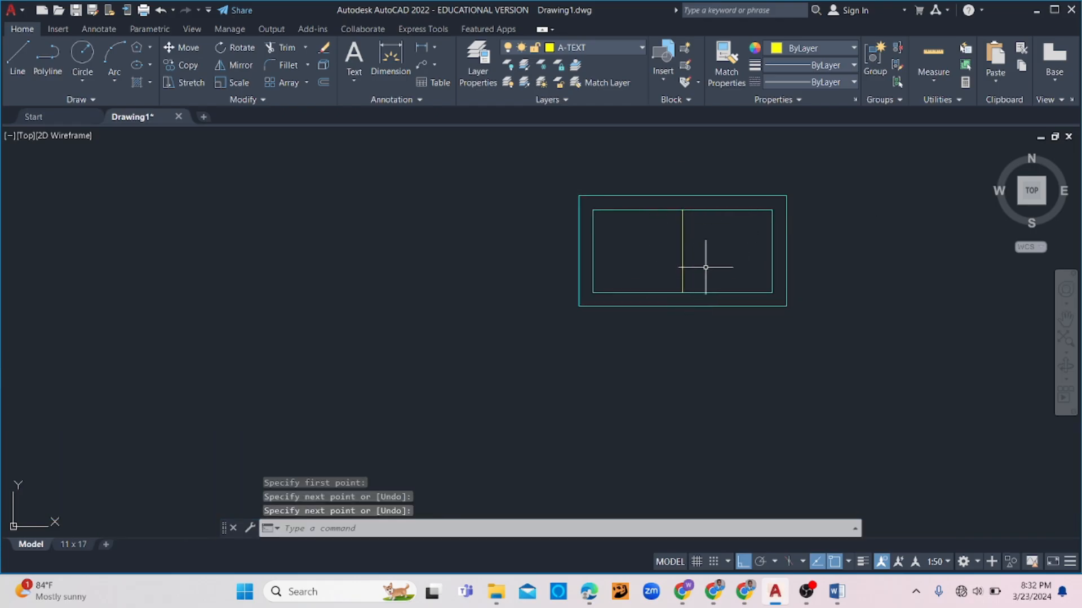
- Offset the window's vertical centre line 50 to both sides to form the meeting stiles
{"action": "type", "text": "o"}
{"action": "key", "text": "Return"}
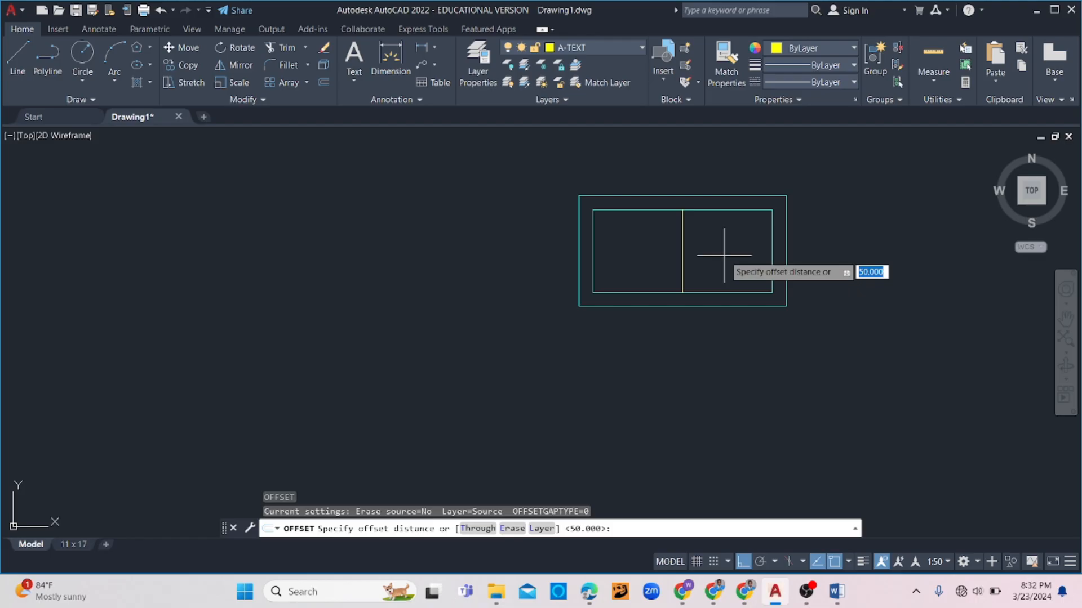
{"action": "key", "text": "Return"}
{"action": "left_click", "coordinate": [678, 270]}
{"action": "left_click", "coordinate": [682, 272]}
{"action": "left_click", "coordinate": [643, 272]}
{"action": "left_click", "coordinate": [680, 272]}
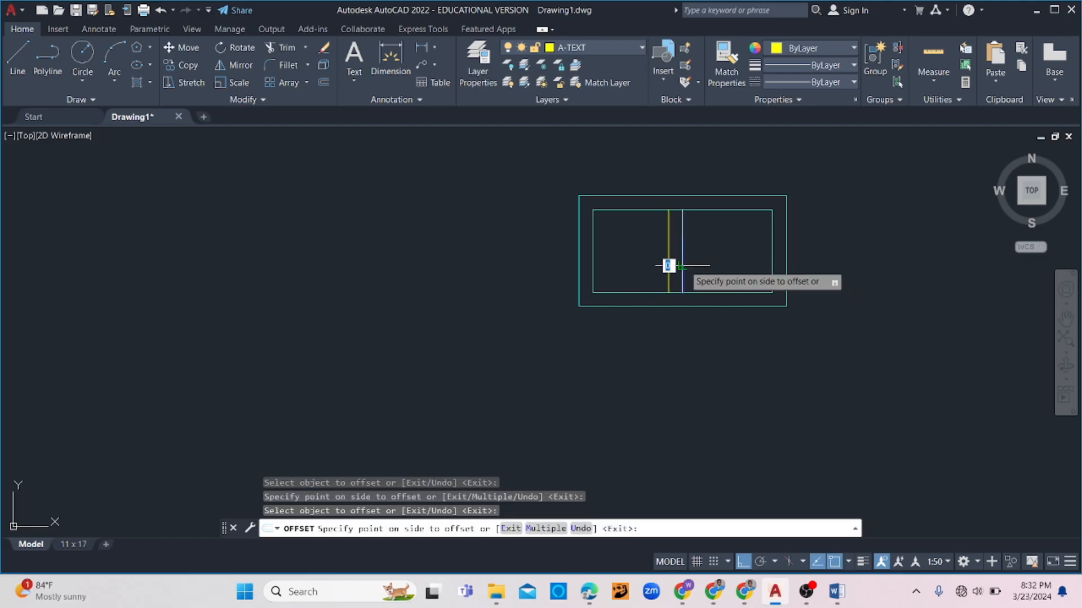
{"action": "left_click", "coordinate": [698, 250]}
{"action": "key", "text": "Escape"}
- Put the three vertical lines inside the window on the A-WINS-GLAZ layer
{"action": "left_click", "coordinate": [726, 248]}
{"action": "left_click", "coordinate": [643, 249]}
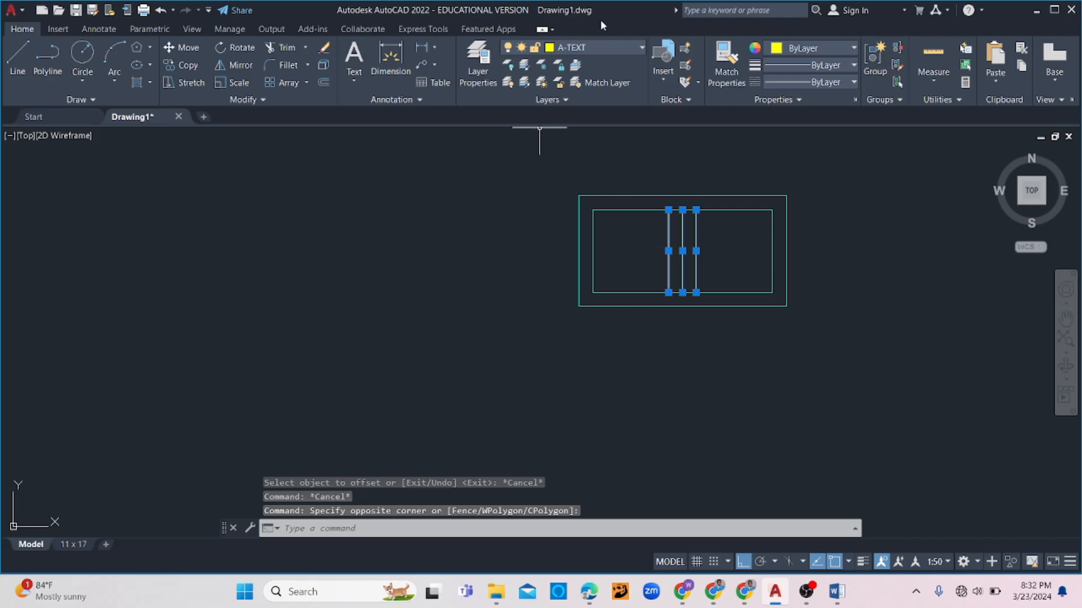
{"action": "left_click", "coordinate": [589, 47]}
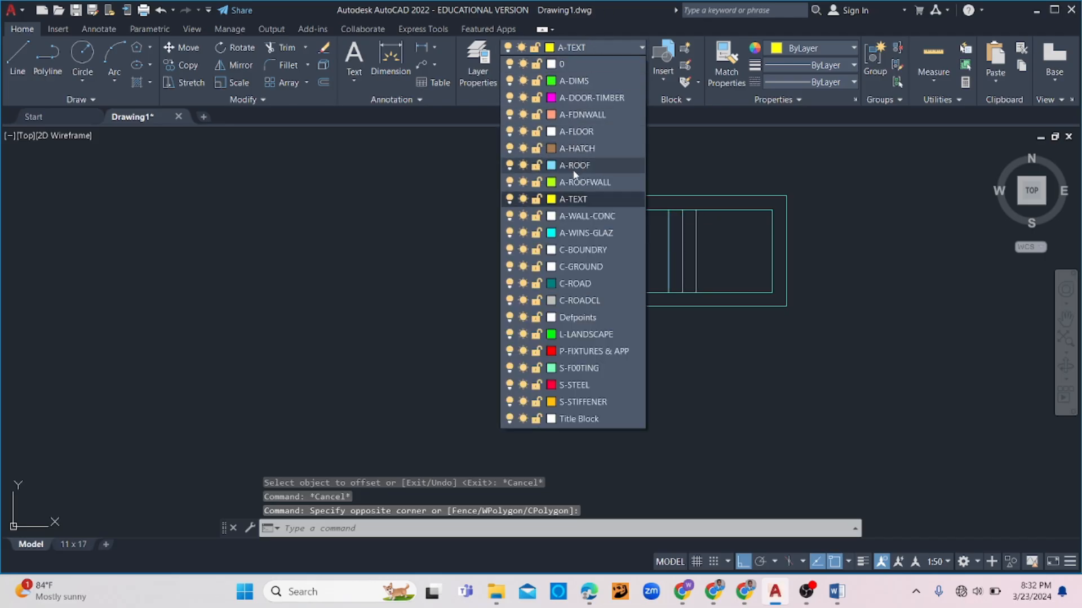
{"action": "key", "text": "Escape"}
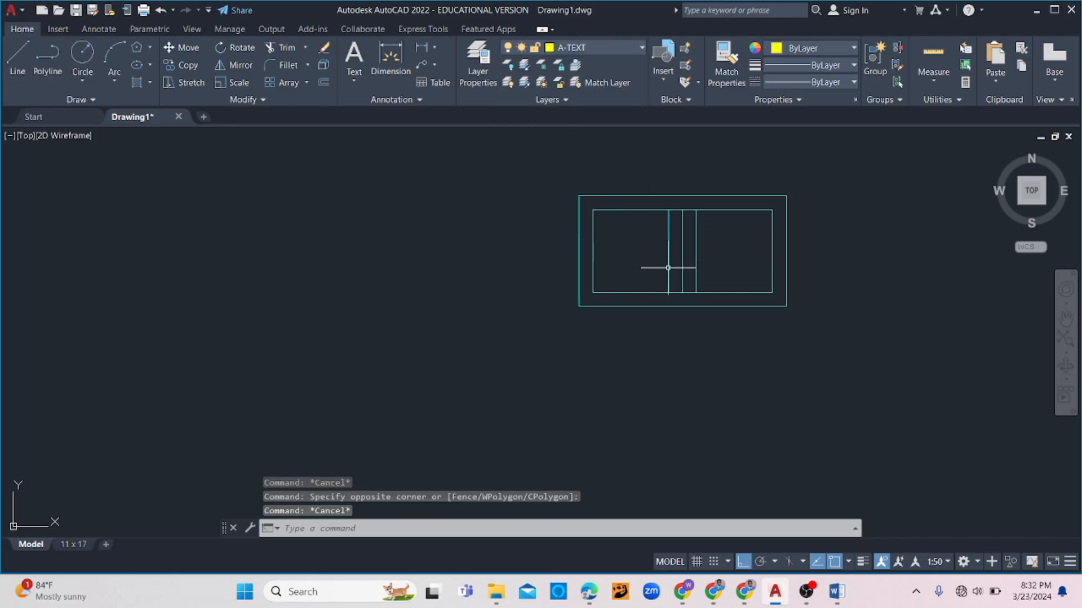
{"action": "key", "text": "Escape"}
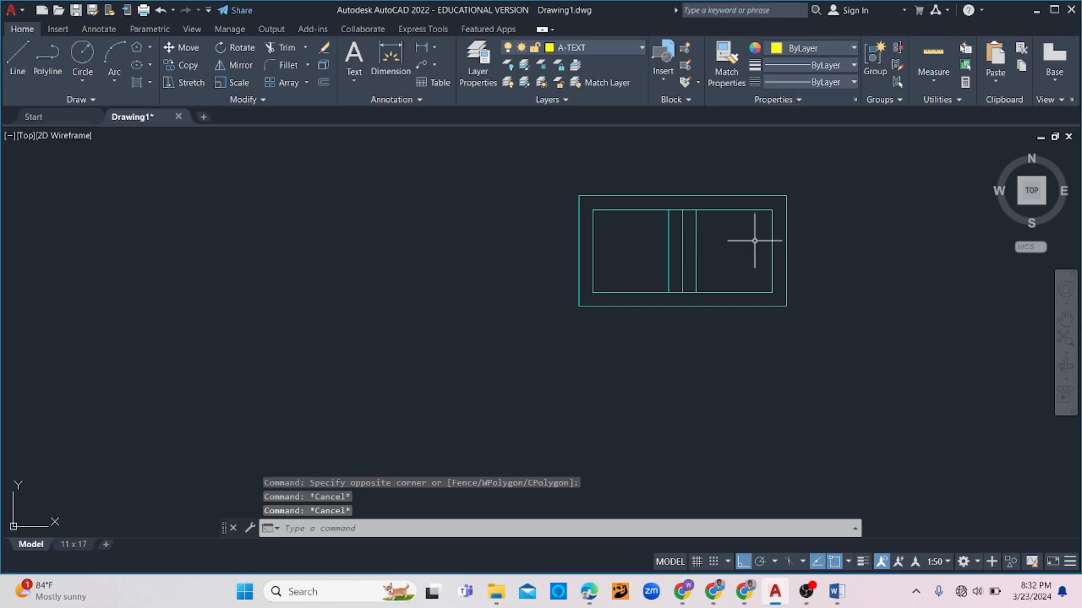
- Copy the left-pointing sliding arrow from the front door to just above the new W2 window, with Ortho off
{"action": "scroll", "coordinate": [746, 238], "scroll_direction": "down", "scroll_amount": 4}
{"action": "scroll", "coordinate": [720, 234], "scroll_direction": "down", "scroll_amount": 4}
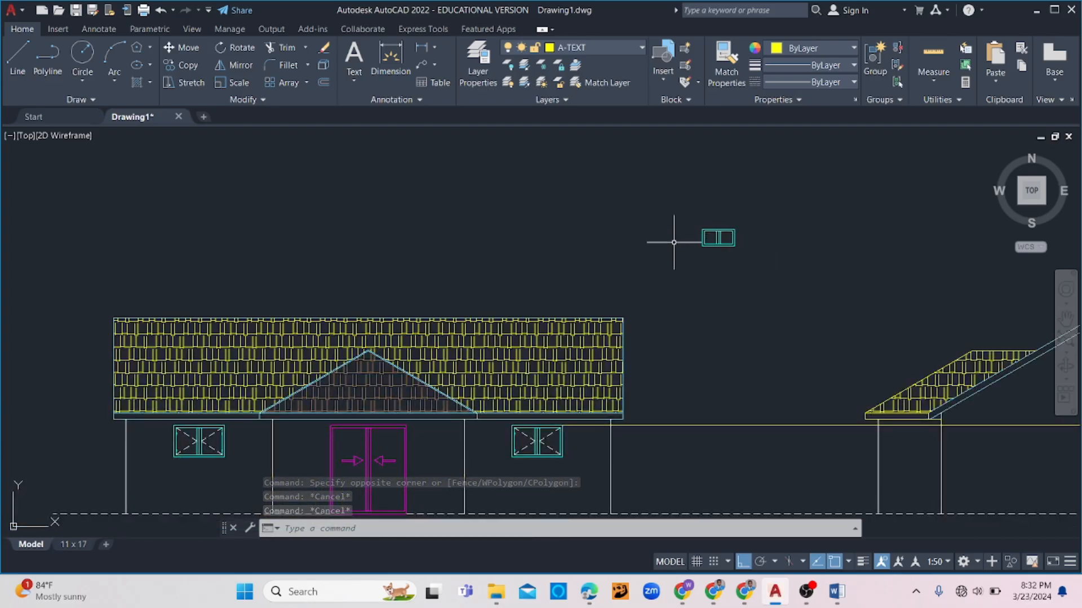
{"action": "scroll", "coordinate": [733, 243], "scroll_direction": "up", "scroll_amount": 3}
{"action": "scroll", "coordinate": [664, 237], "scroll_direction": "down", "scroll_amount": 3}
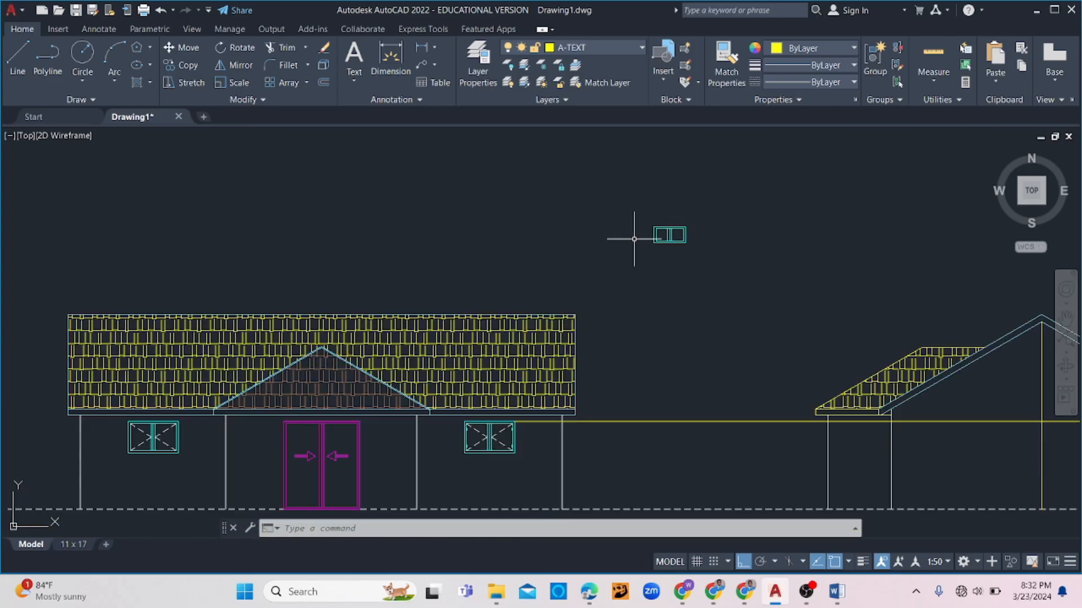
{"action": "scroll", "coordinate": [324, 418], "scroll_direction": "up", "scroll_amount": 4}
{"action": "left_click", "coordinate": [444, 289]}
{"action": "left_click", "coordinate": [396, 344]}
{"action": "type", "text": "o"}
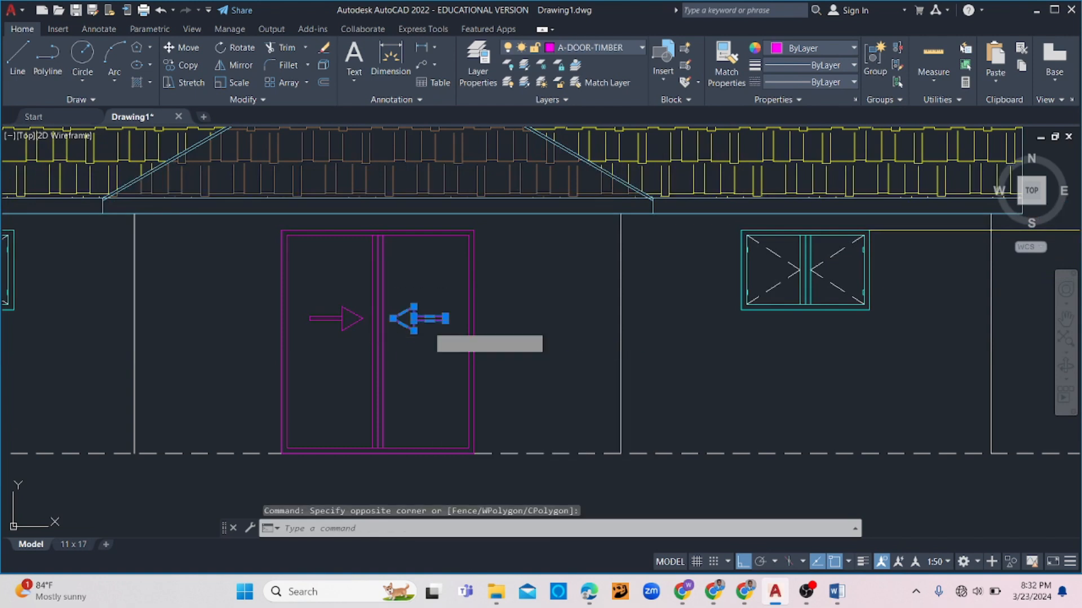
{"action": "key", "text": "Return"}
{"action": "left_click", "coordinate": [414, 319]}
{"action": "scroll", "coordinate": [510, 283], "scroll_direction": "down", "scroll_amount": 6}
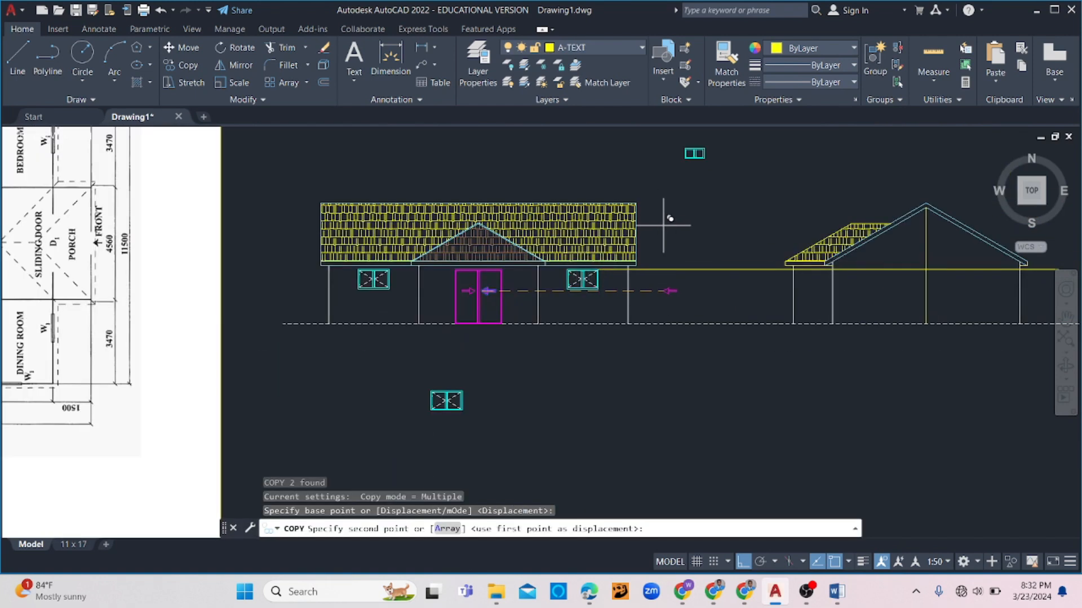
{"action": "scroll", "coordinate": [757, 332], "scroll_direction": "up", "scroll_amount": 2}
{"action": "left_click", "coordinate": [744, 562]}
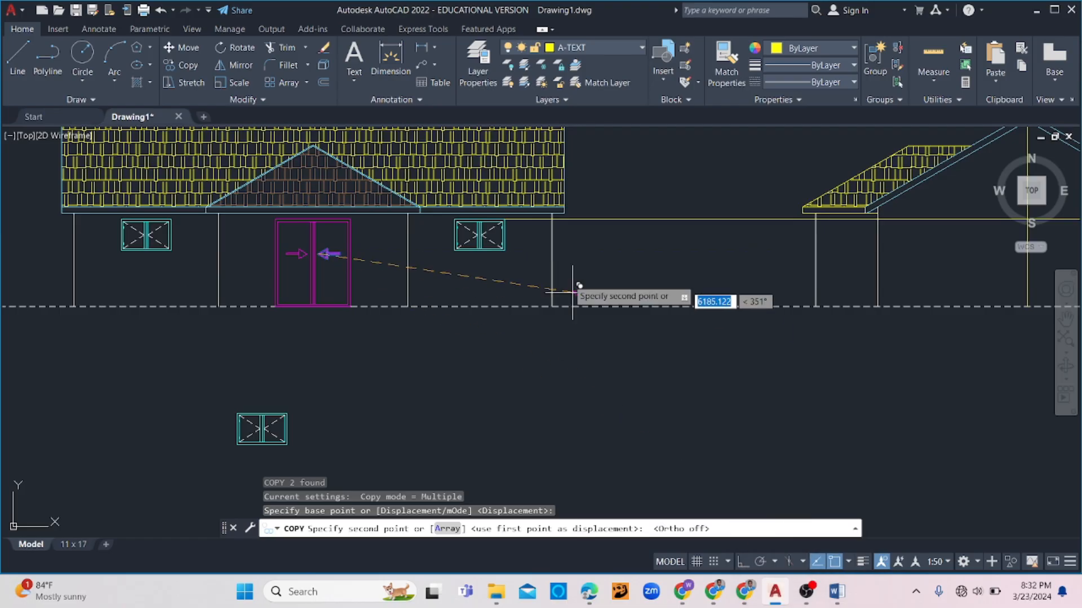
{"action": "scroll", "coordinate": [591, 218], "scroll_direction": "down", "scroll_amount": 2}
{"action": "scroll", "coordinate": [616, 164], "scroll_direction": "up", "scroll_amount": 6}
{"action": "left_click", "coordinate": [542, 155]}
{"action": "scroll", "coordinate": [524, 191], "scroll_direction": "up", "scroll_amount": 8}
{"action": "scroll", "coordinate": [507, 231], "scroll_direction": "down", "scroll_amount": 2}
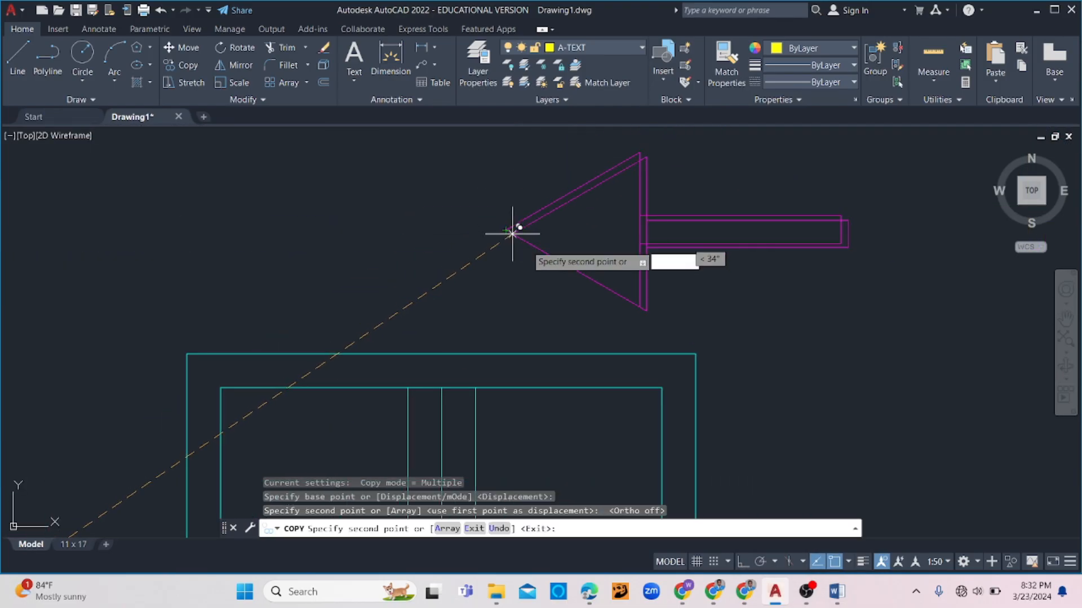
{"action": "key", "text": "Escape"}
- Scale the copied arrow down freehand about its tip to suit the W2 window's panes
{"action": "scroll", "coordinate": [670, 175], "scroll_direction": "down", "scroll_amount": 3}
{"action": "left_click", "coordinate": [751, 156]}
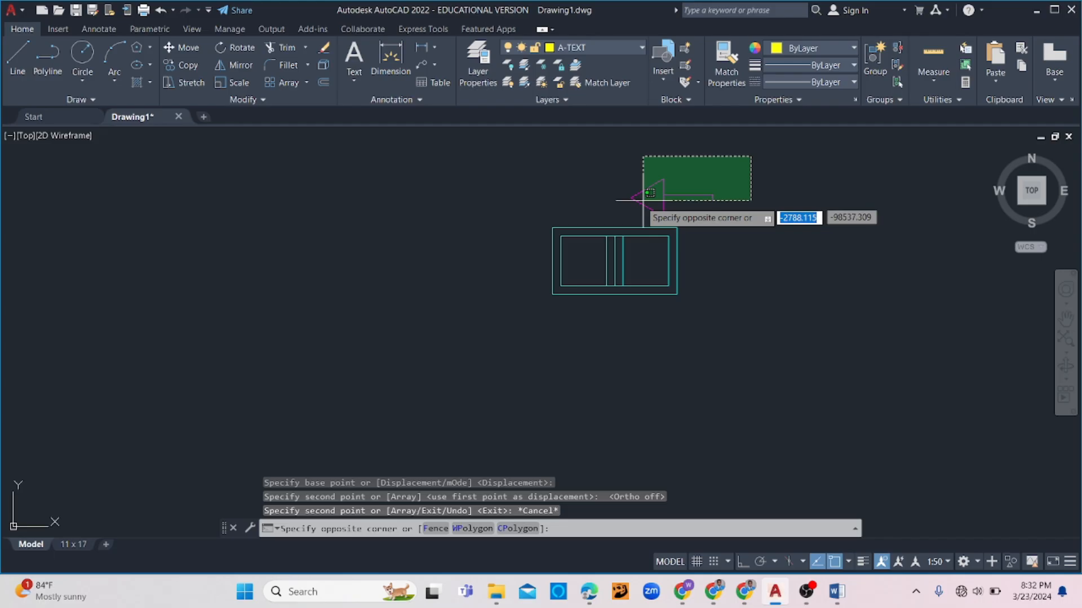
{"action": "left_click", "coordinate": [614, 217]}
{"action": "type", "text": "sc"}
{"action": "key", "text": "Return"}
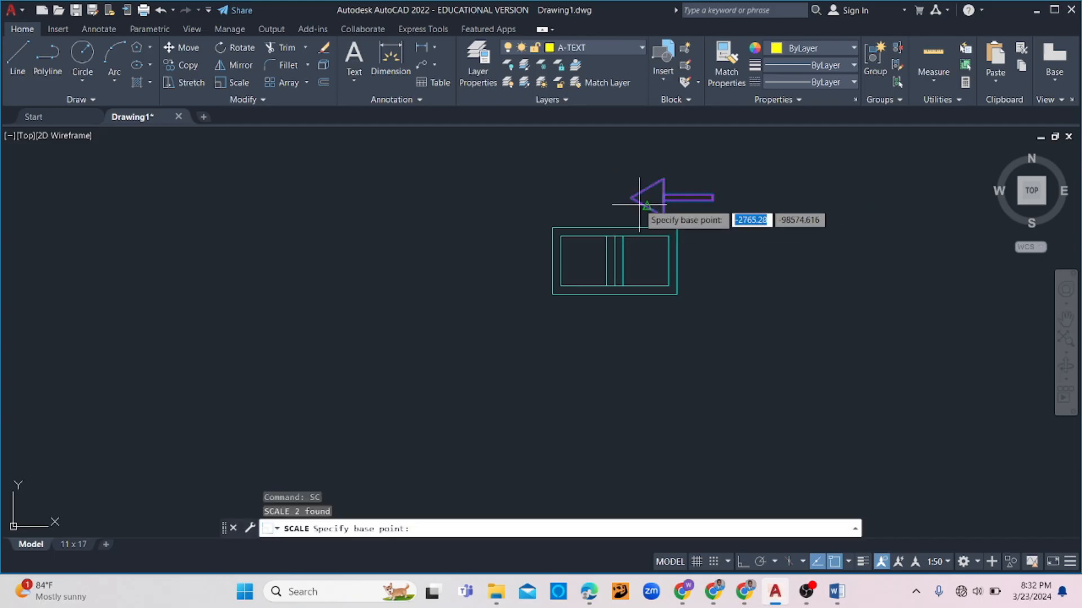
{"action": "left_click", "coordinate": [635, 195]}
{"action": "scroll", "coordinate": [634, 197], "scroll_direction": "up", "scroll_amount": 4}
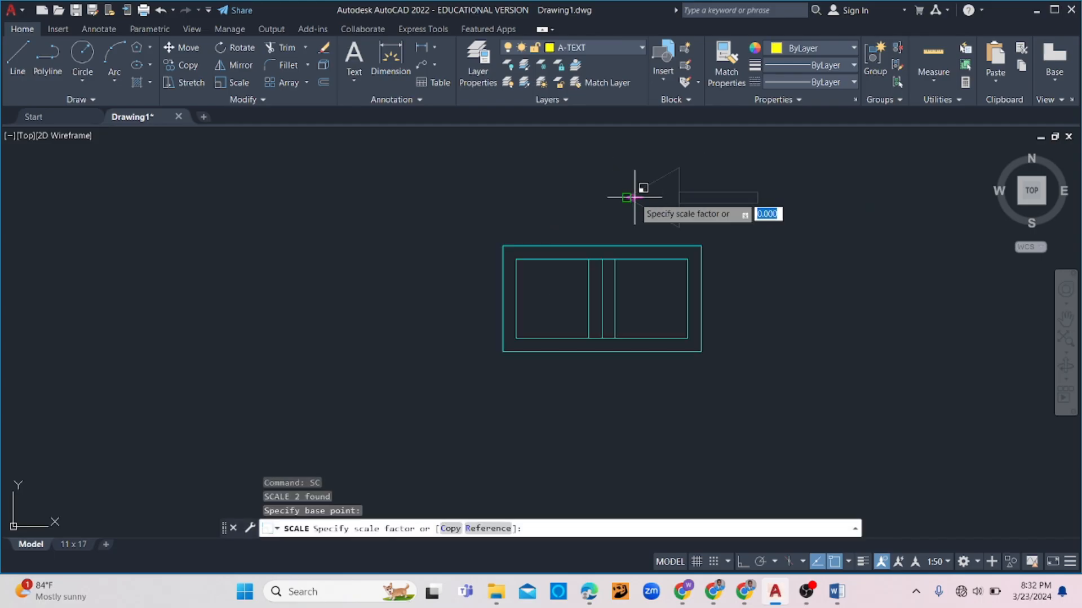
{"action": "left_click", "coordinate": [646, 196]}
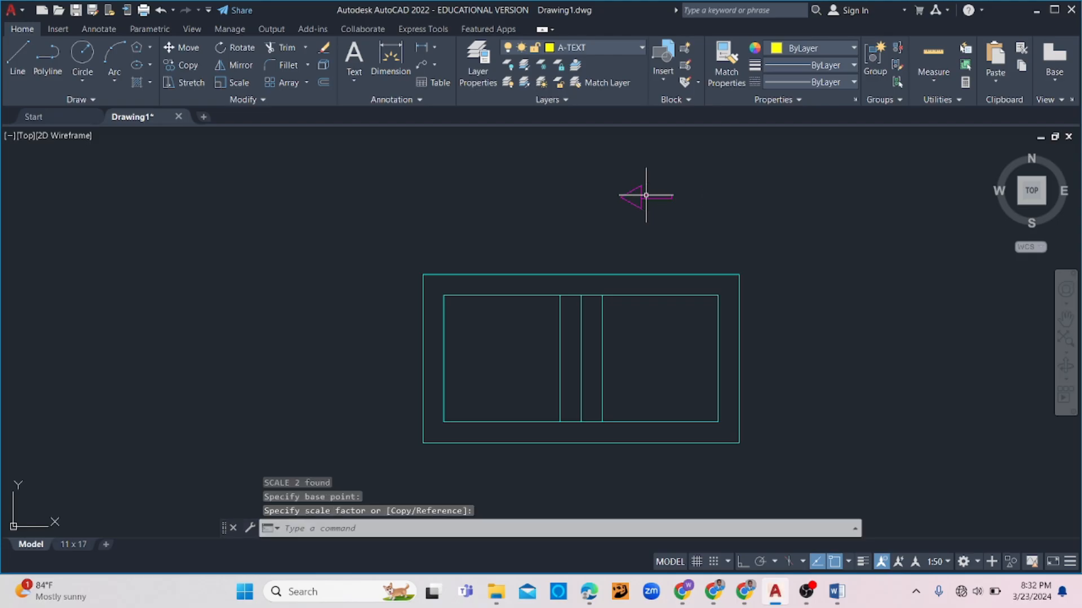
- Move the reduced arrow into the middle of the window's right pane
{"action": "left_click", "coordinate": [692, 170]}
{"action": "left_click", "coordinate": [639, 241]}
{"action": "type", "text": "m"}
{"action": "key", "text": "Return"}
{"action": "left_click", "coordinate": [632, 204]}
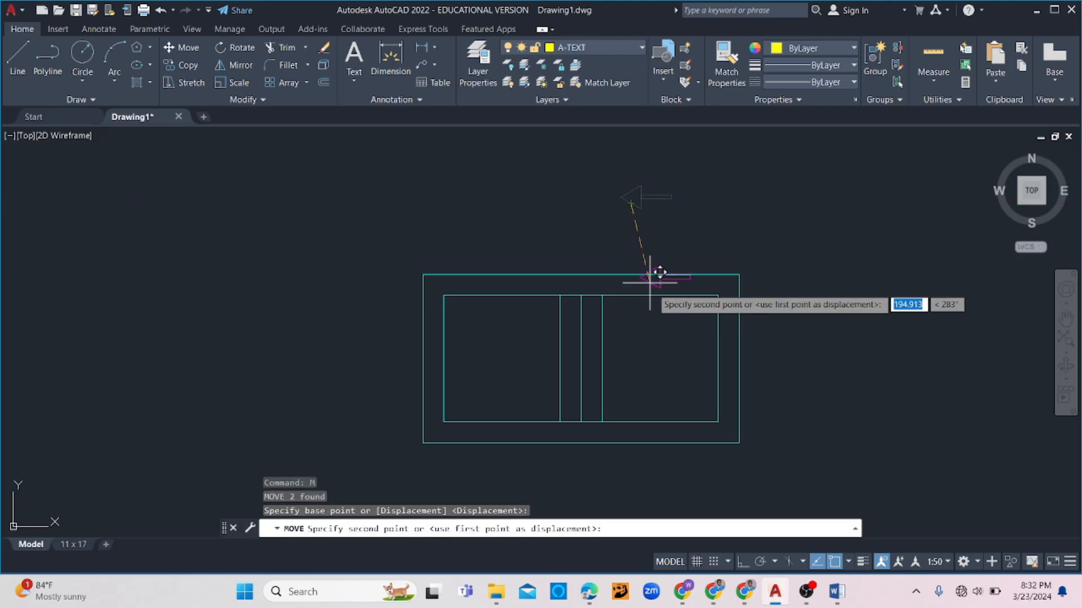
{"action": "left_click", "coordinate": [644, 362]}
{"action": "key", "text": "Escape"}
{"action": "left_click", "coordinate": [684, 331]}
{"action": "left_click", "coordinate": [628, 379]}
{"action": "left_click", "coordinate": [239, 67]}
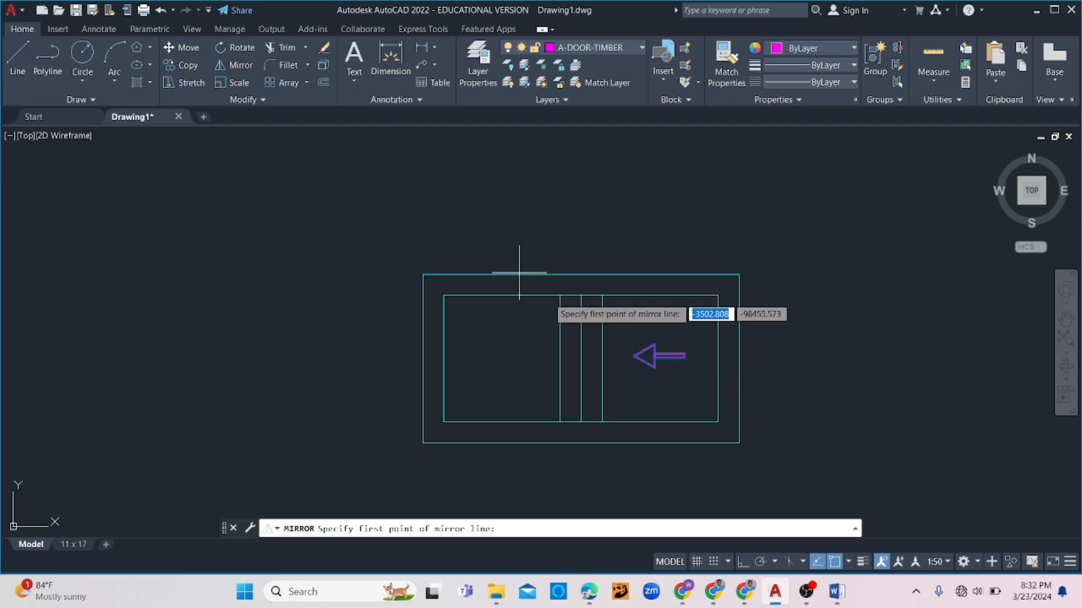
{"action": "left_click", "coordinate": [581, 295]}
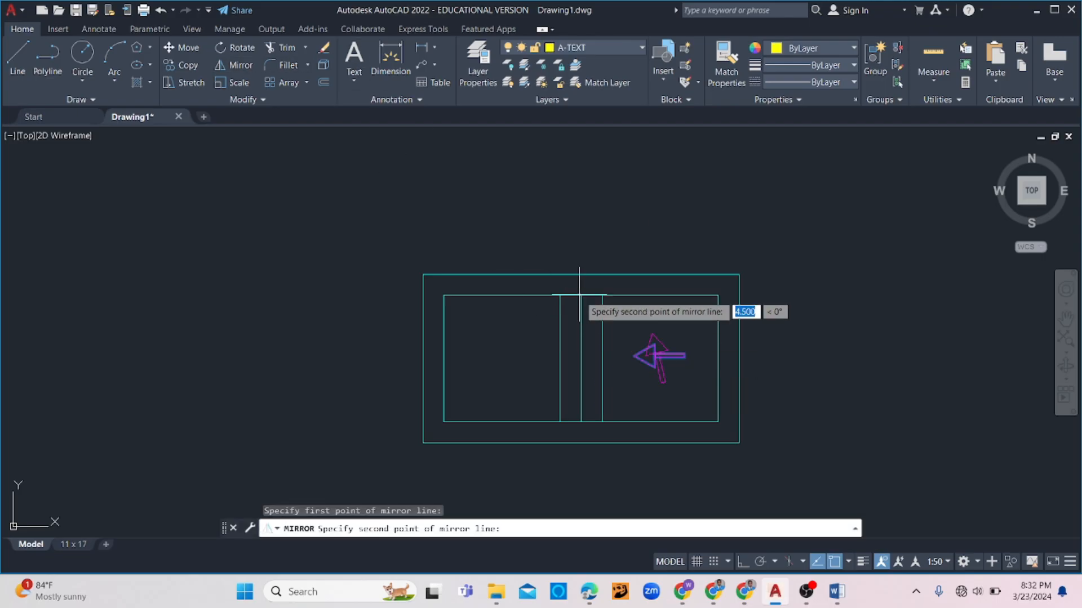
{"action": "left_click", "coordinate": [582, 431]}
{"action": "key", "text": "Escape"}
- Mirror the arrow about the window's vertical centre line into the left pane, keeping the original
{"action": "left_click", "coordinate": [700, 324]}
{"action": "left_click", "coordinate": [600, 415]}
{"action": "left_click", "coordinate": [239, 66]}
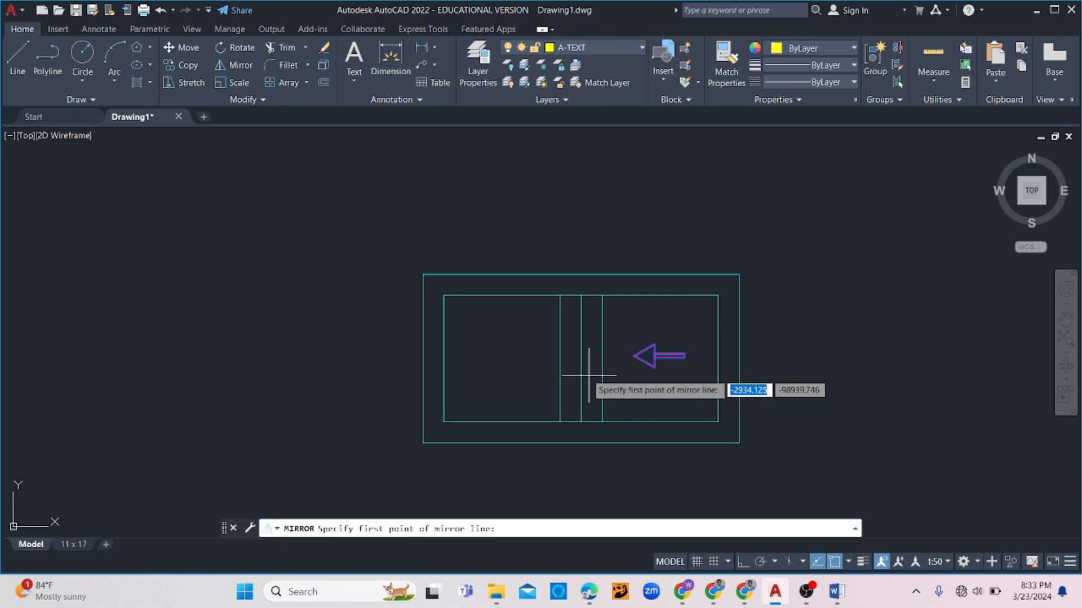
{"action": "left_click", "coordinate": [581, 295]}
{"action": "left_click", "coordinate": [581, 426]}
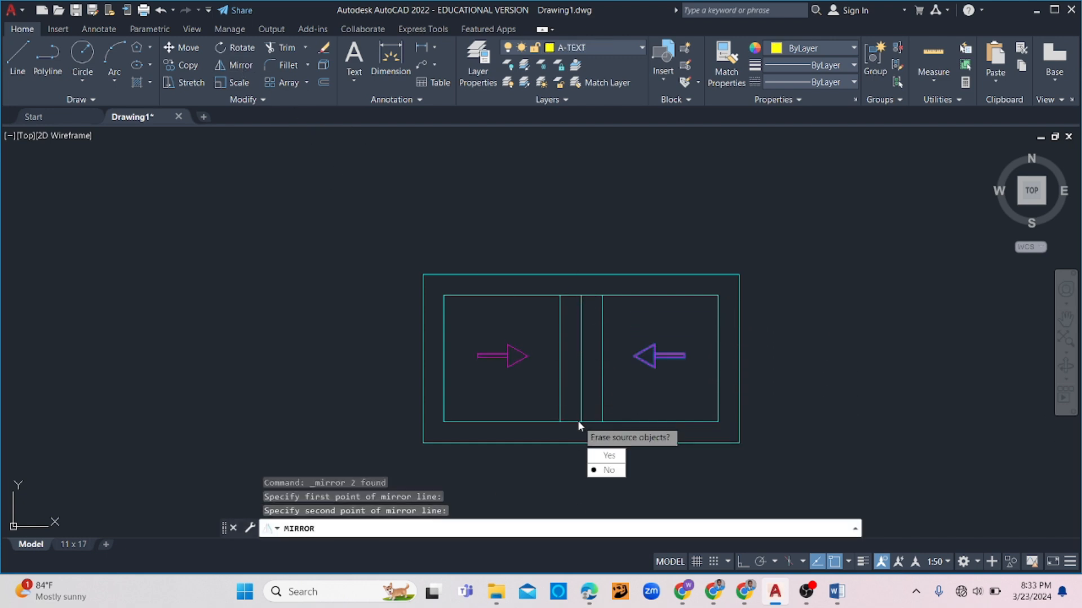
{"action": "left_click", "coordinate": [607, 470]}
- Move the complete W2 window by its top midpoint to the side elevation's construction line crossing, with Intersection snap enabled
{"action": "scroll", "coordinate": [581, 330], "scroll_direction": "down", "scroll_amount": 5}
{"action": "left_click", "coordinate": [674, 301]}
{"action": "left_click", "coordinate": [471, 417]}
{"action": "type", "text": "m"}
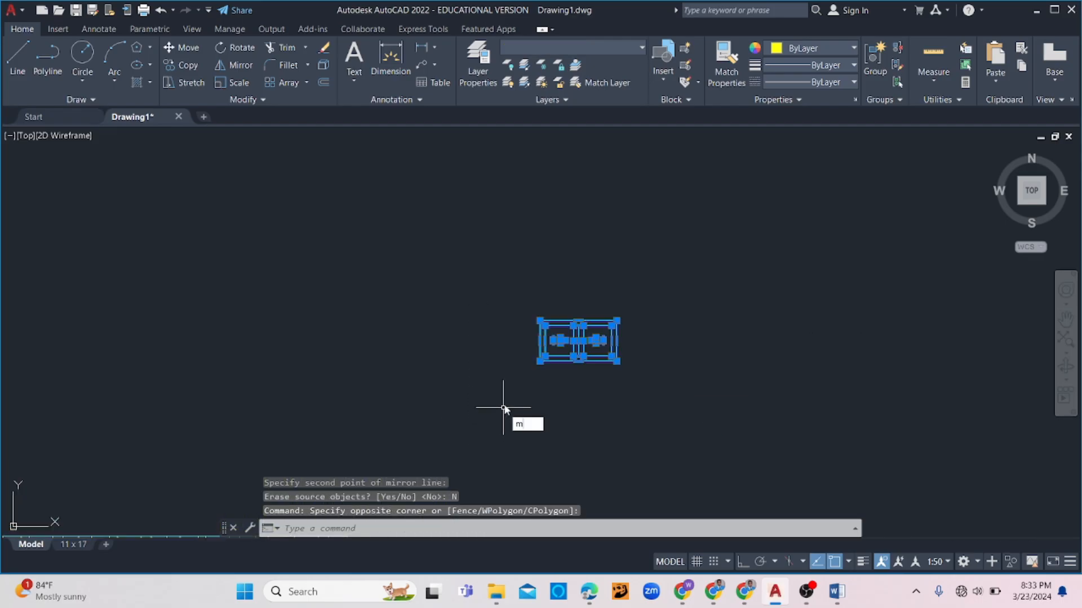
{"action": "key", "text": "Return"}
{"action": "scroll", "coordinate": [588, 320], "scroll_direction": "up", "scroll_amount": 4}
{"action": "left_click", "coordinate": [564, 319]}
{"action": "scroll", "coordinate": [665, 408], "scroll_direction": "down", "scroll_amount": 6}
{"action": "scroll", "coordinate": [696, 380], "scroll_direction": "up", "scroll_amount": 7}
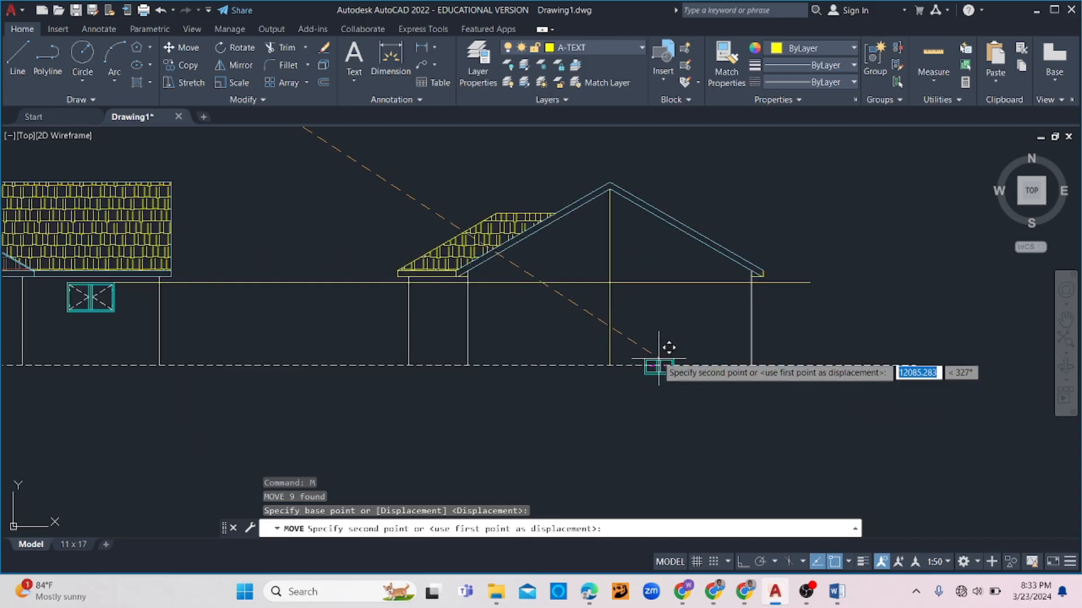
{"action": "scroll", "coordinate": [621, 271], "scroll_direction": "up", "scroll_amount": 5}
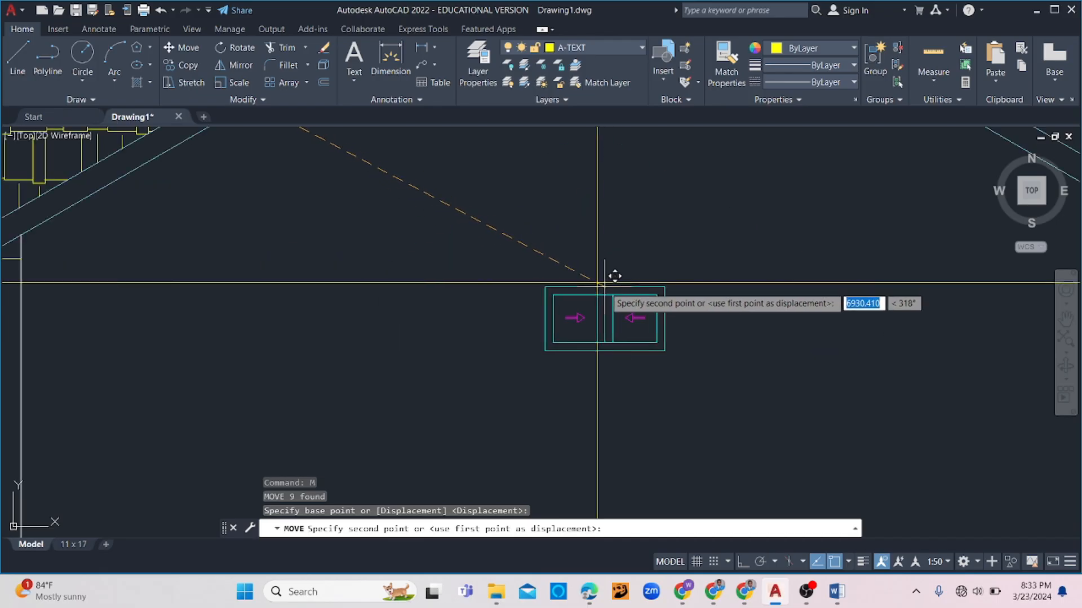
{"action": "left_click", "coordinate": [849, 562]}
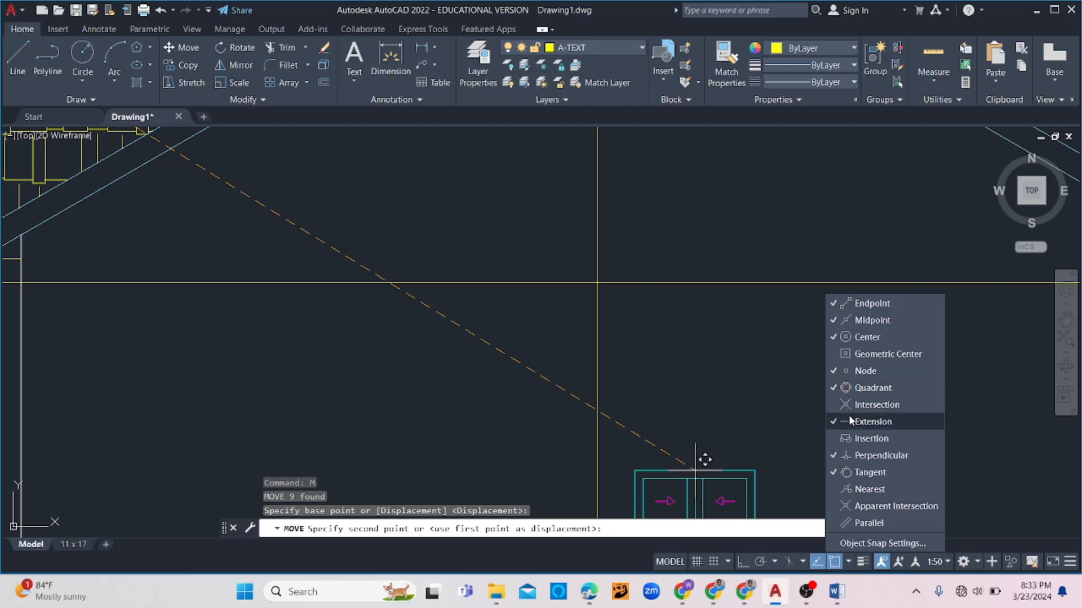
{"action": "scroll", "coordinate": [569, 314], "scroll_direction": "down", "scroll_amount": 3}
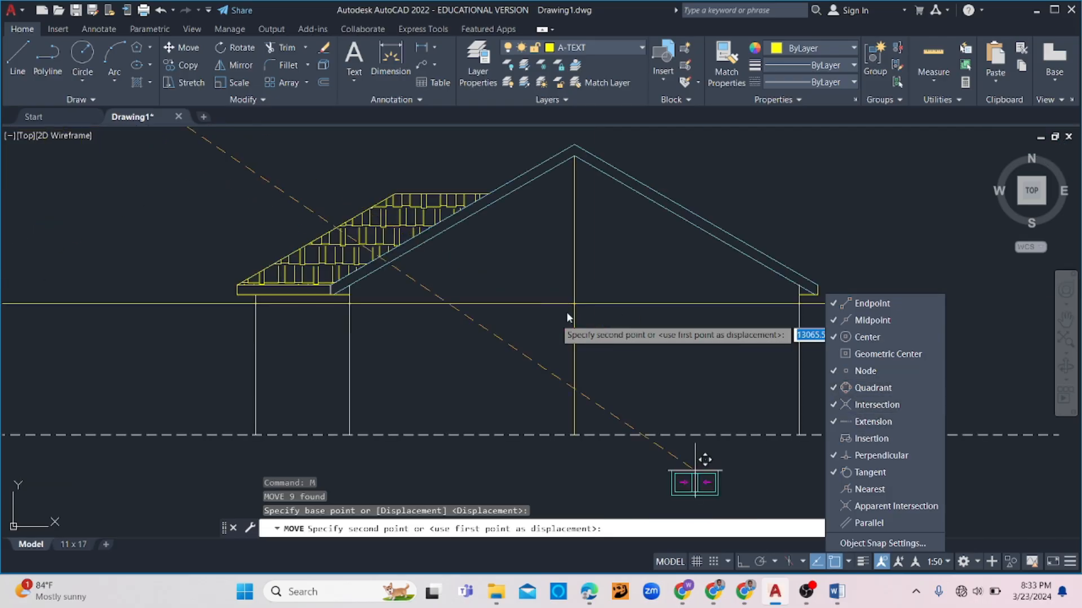
{"action": "scroll", "coordinate": [571, 305], "scroll_direction": "up", "scroll_amount": 2}
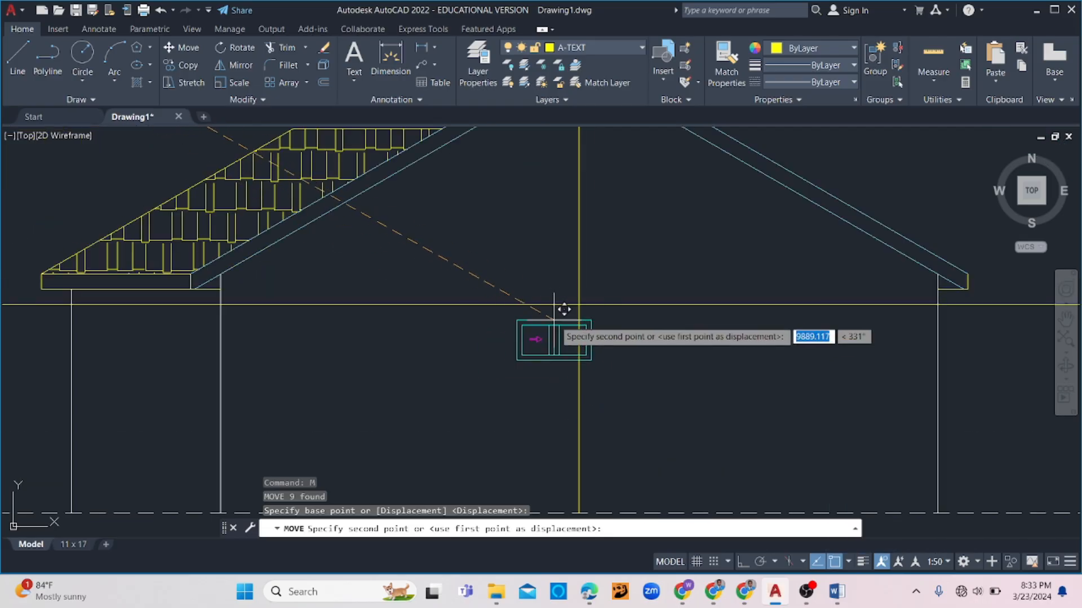
{"action": "left_click", "coordinate": [588, 294]}
{"action": "key", "text": "Escape"}
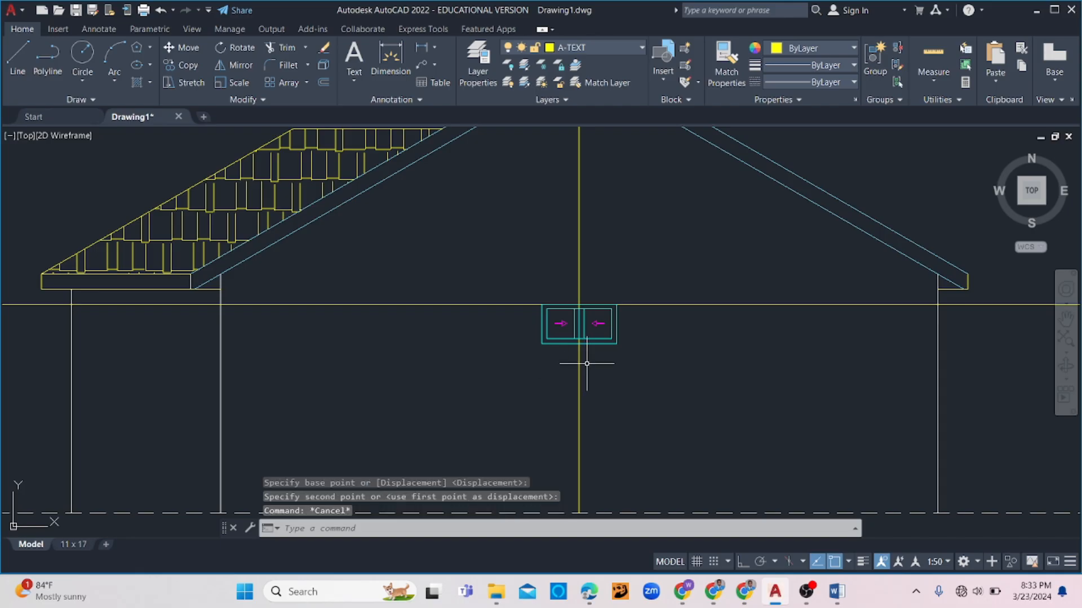
- Delete the vertical and horizontal construction lines crossing at the W2 window on the side elevation
{"action": "scroll", "coordinate": [591, 361], "scroll_direction": "down", "scroll_amount": 4}
{"action": "left_click_drag", "start_coordinate": [592, 372], "coordinate": [547, 393]}
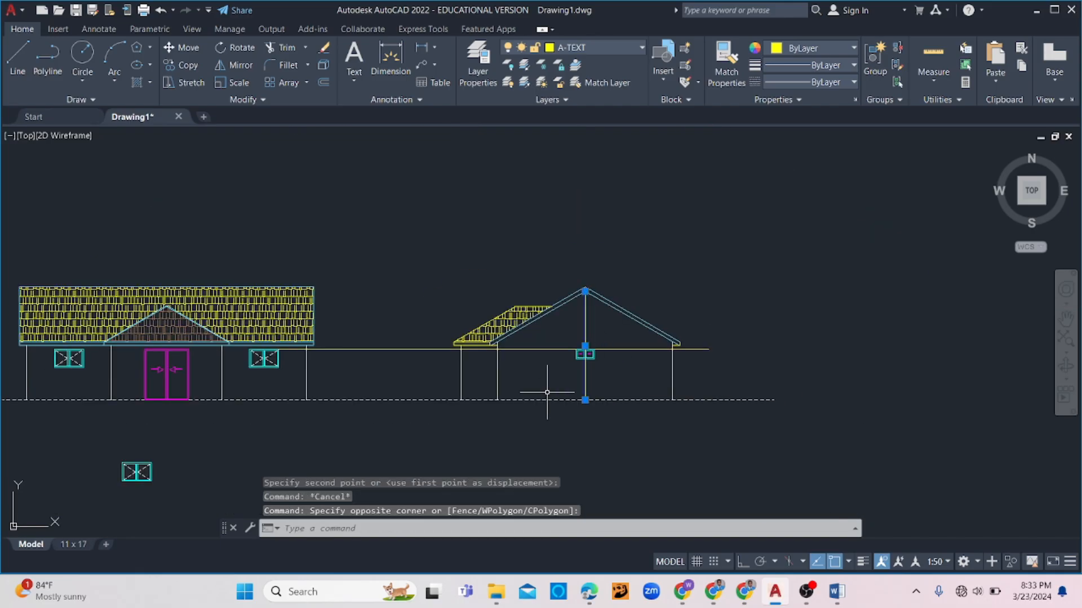
{"action": "left_click_drag", "start_coordinate": [623, 343], "coordinate": [630, 378]}
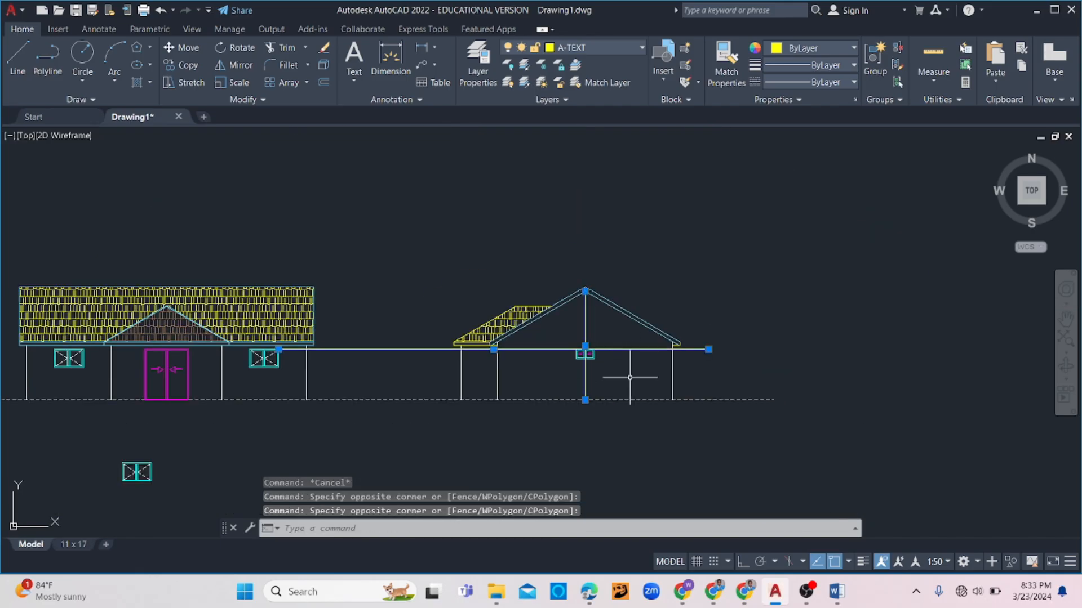
{"action": "key", "text": "Delete"}
- Examine the W1 and W2 window positions along the bedroom and bath wall on the floor plan's side view
{"action": "scroll", "coordinate": [375, 295], "scroll_direction": "down", "scroll_amount": 6}
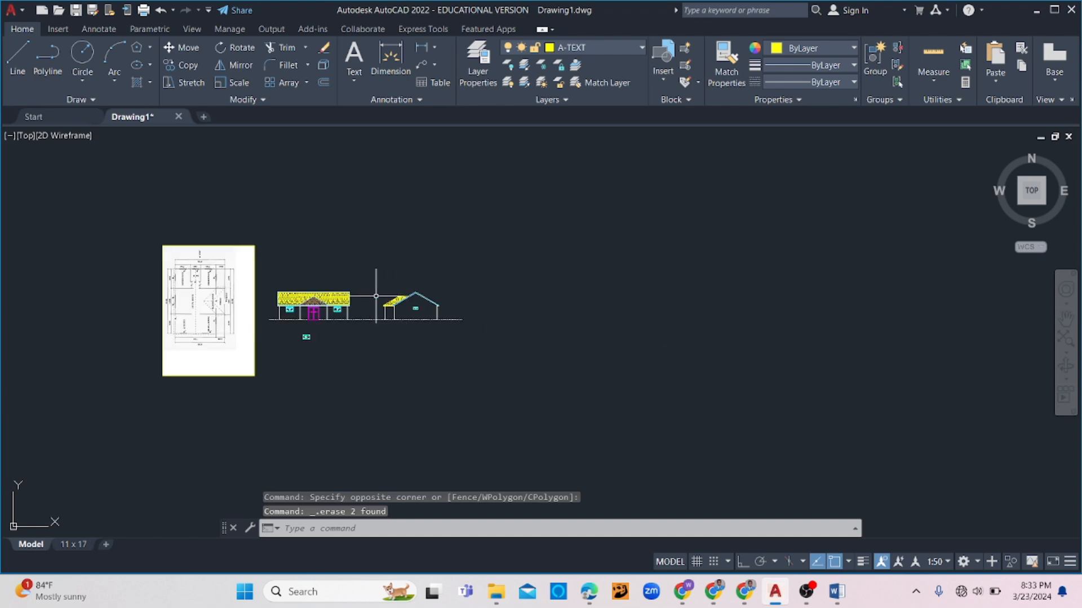
{"action": "scroll", "coordinate": [209, 265], "scroll_direction": "up", "scroll_amount": 8}
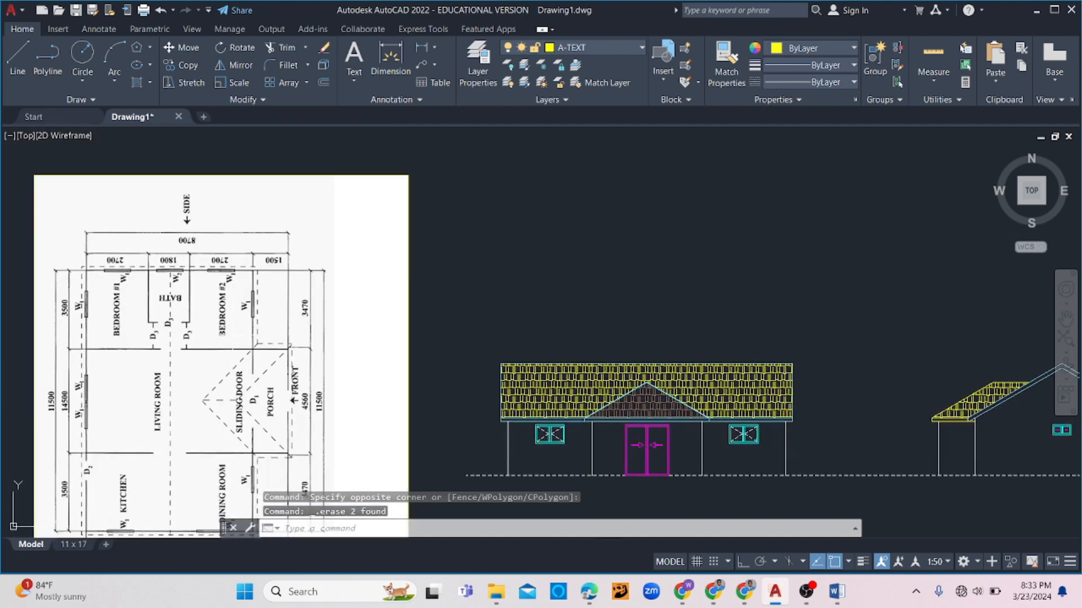
{"action": "scroll", "coordinate": [208, 293], "scroll_direction": "up", "scroll_amount": 3}
{"action": "scroll", "coordinate": [186, 282], "scroll_direction": "down", "scroll_amount": 3}
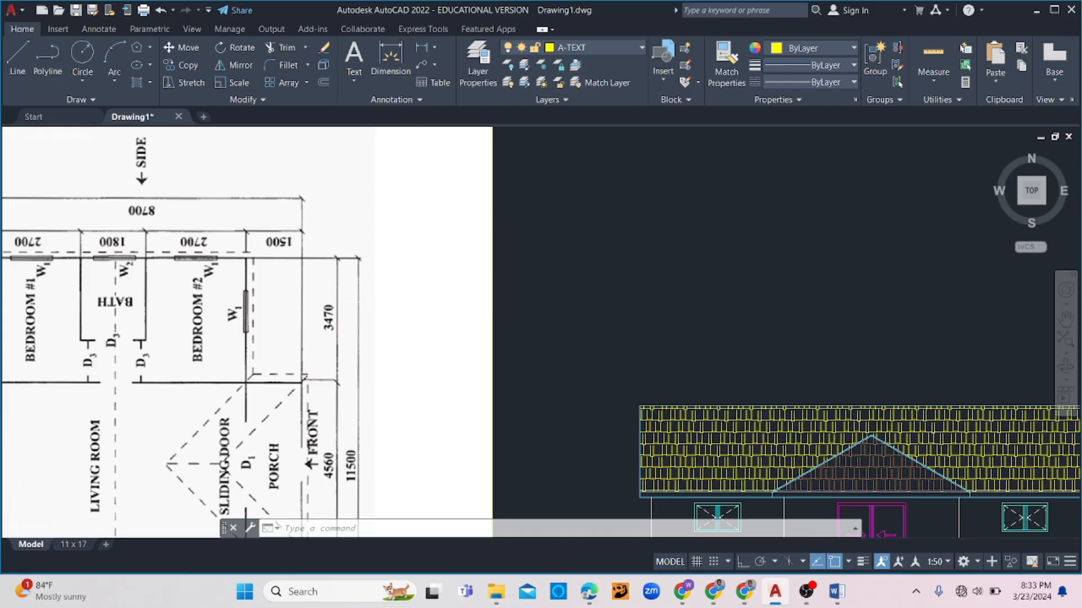
- Start a construction line from the midpoint of the W2 window's top edge on the side elevation
{"action": "scroll", "coordinate": [706, 390], "scroll_direction": "down", "scroll_amount": 2}
{"action": "mouse_move", "coordinate": [803, 415]}
{"action": "middle_mouse_down"}
{"action": "mouse_move", "coordinate": [318, 180]}
{"action": "mouse_move", "coordinate": [288, 177]}
{"action": "middle_mouse_up"}
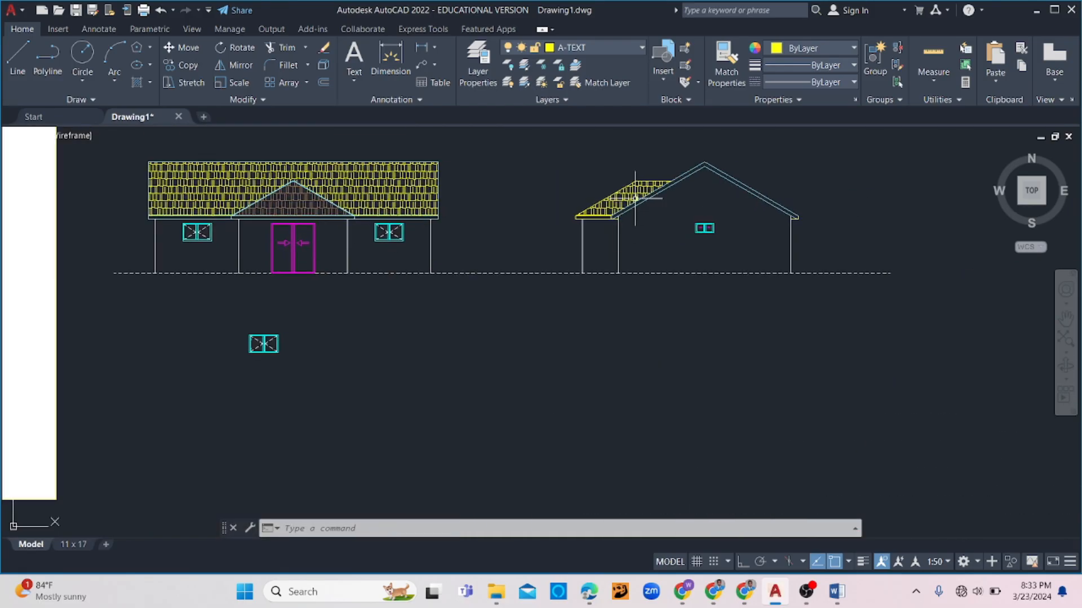
{"action": "key", "text": "Return"}
{"action": "scroll", "coordinate": [704, 237], "scroll_direction": "up", "scroll_amount": 6}
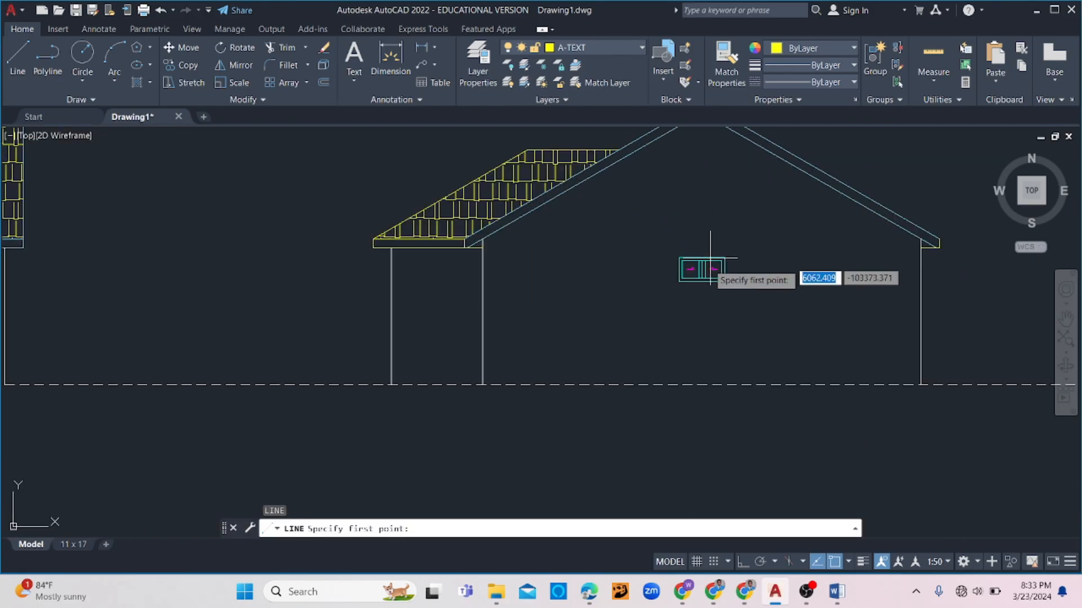
{"action": "left_click", "coordinate": [721, 281]}
{"action": "scroll", "coordinate": [721, 371], "scroll_direction": "down", "scroll_amount": 2}
{"action": "middle_click_drag", "start_coordinate": [710, 406], "coordinate": [600, 247]}
{"action": "scroll", "coordinate": [599, 247], "scroll_direction": "down", "scroll_amount": 1}
{"action": "scroll", "coordinate": [608, 372], "scroll_direction": "down", "scroll_amount": 1}
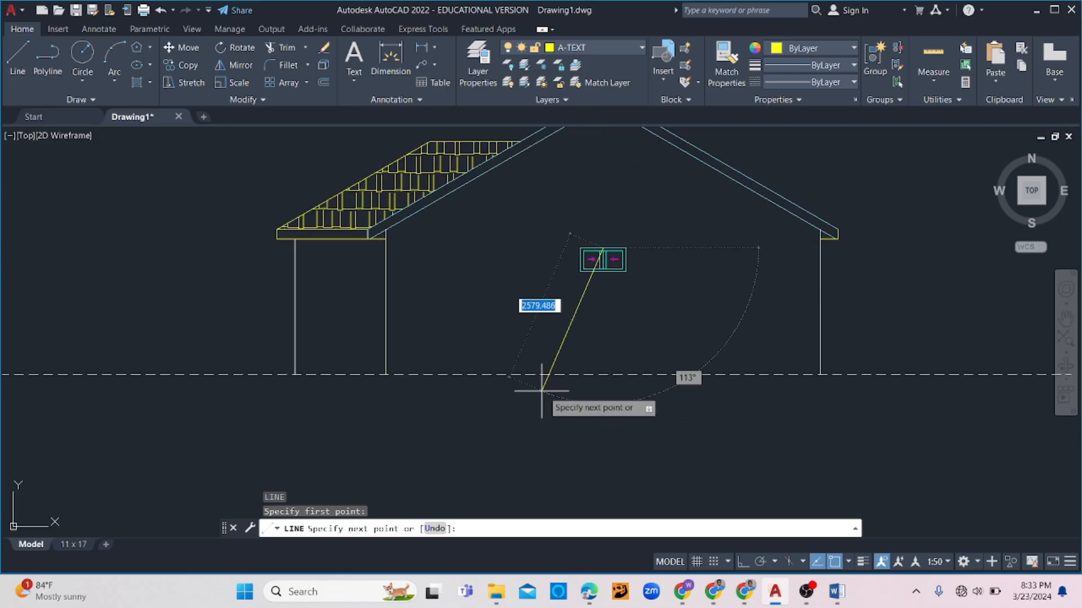
- Complete the vertical guide line from the small window's top midpoint past the ground line, and offset it 900 to both sides
{"action": "left_click", "coordinate": [603, 382]}
{"action": "key", "text": "Escape"}
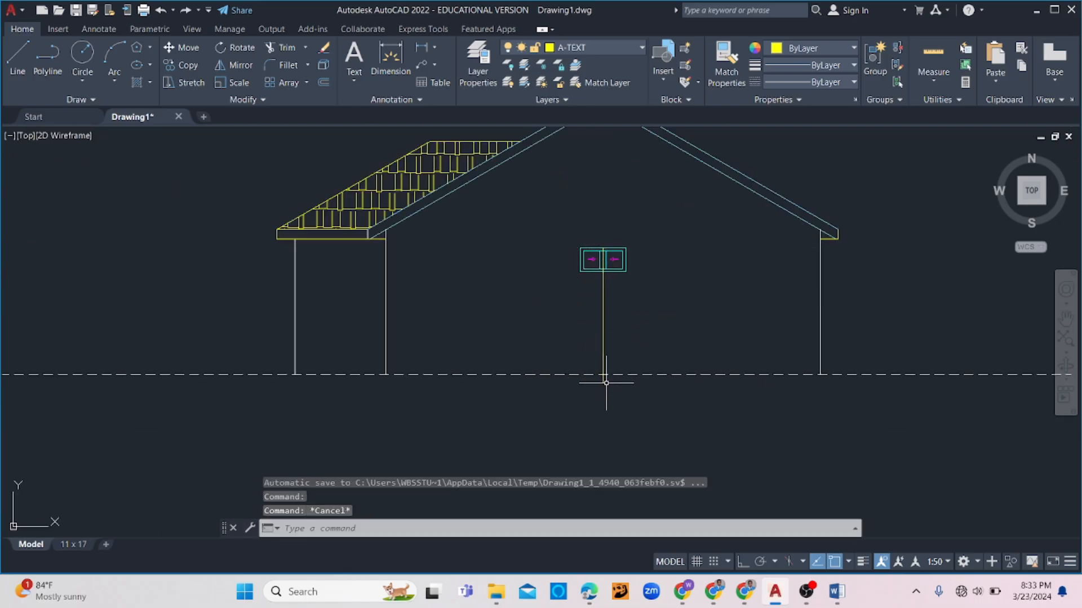
{"action": "key", "text": "Return"}
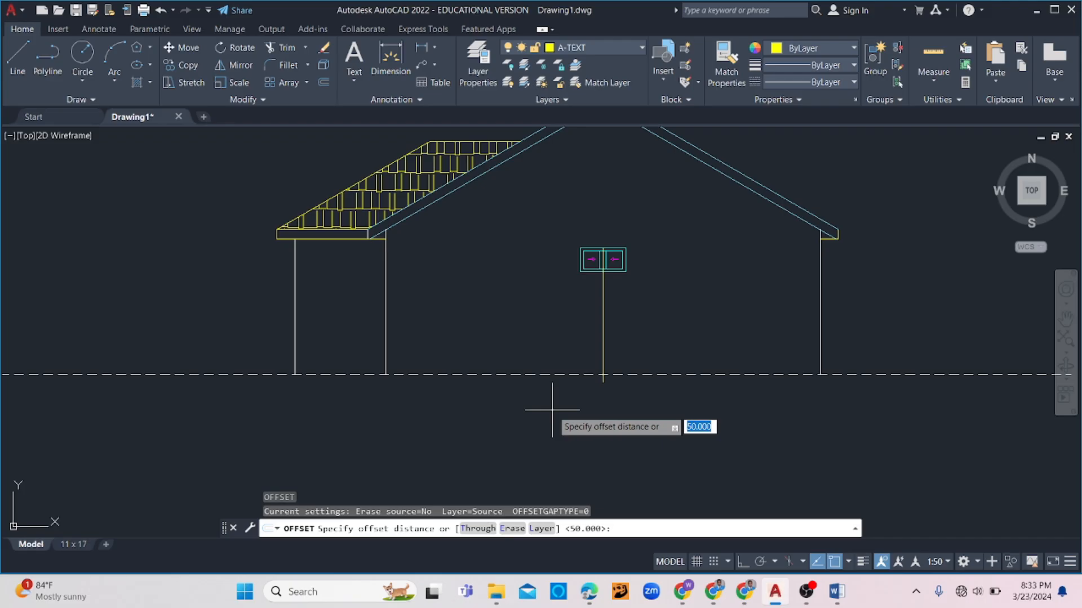
{"action": "type", "text": "900"}
{"action": "key", "text": "Return"}
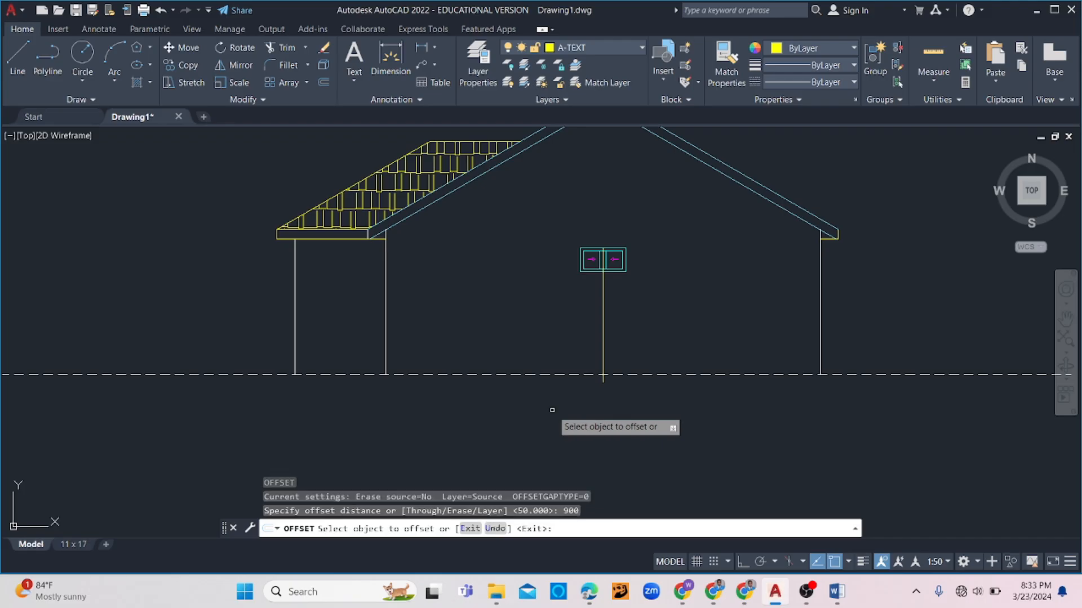
{"action": "left_click", "coordinate": [603, 349]}
{"action": "left_click", "coordinate": [592, 346]}
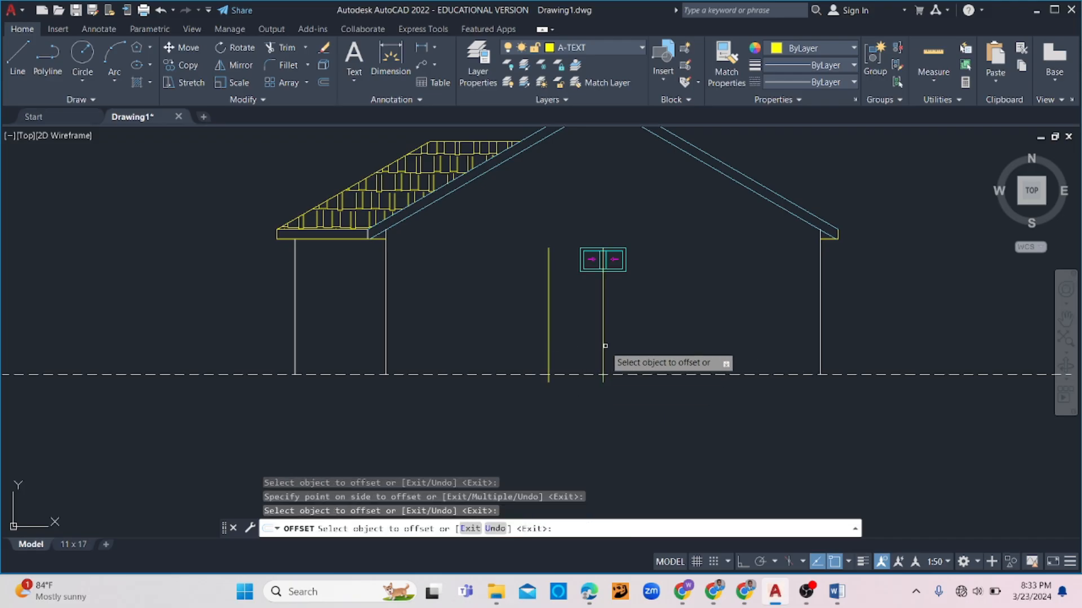
{"action": "left_click", "coordinate": [603, 348]}
{"action": "left_click", "coordinate": [649, 373]}
{"action": "key", "text": "Escape"}
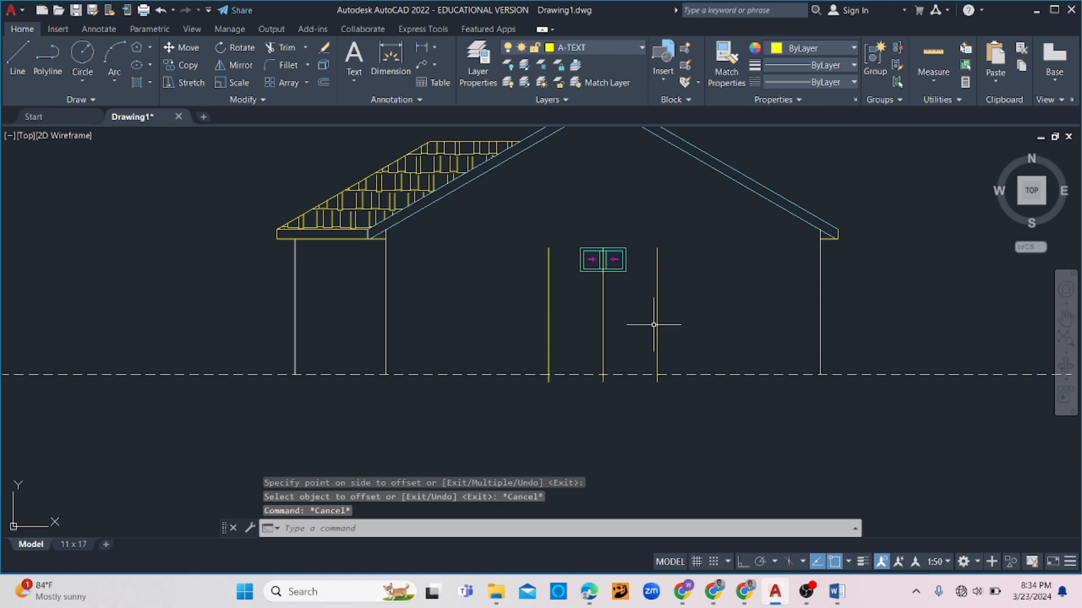
- Draw a horizontal guide line from the top end of the right offset line to the gable's right wall
{"action": "type", "text": "l"}
{"action": "key", "text": "Return"}
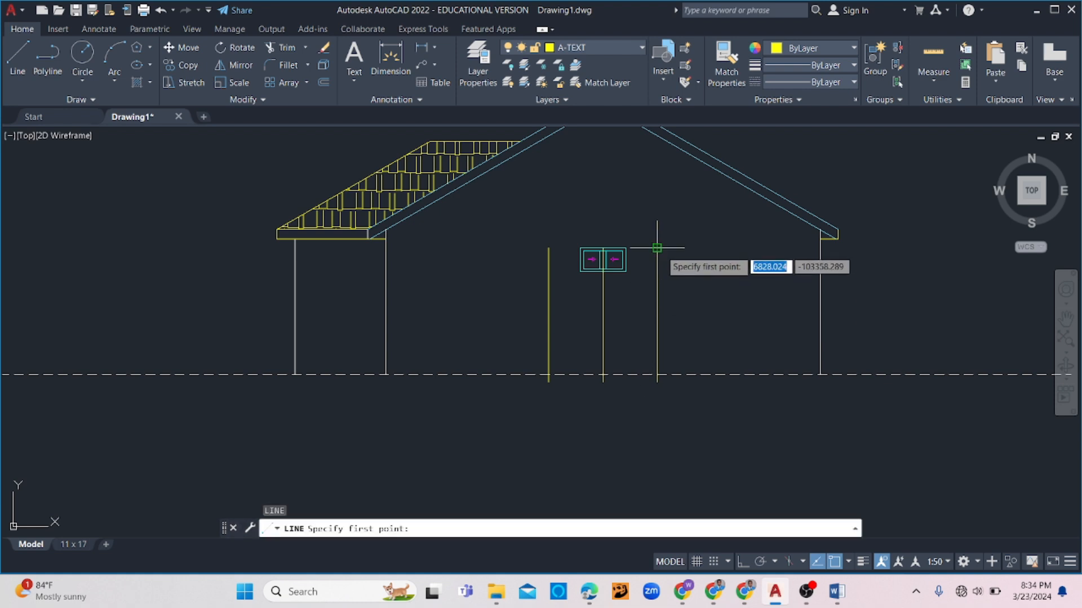
{"action": "left_click", "coordinate": [657, 248]}
{"action": "left_click", "coordinate": [819, 247]}
{"action": "key", "text": "Return"}
{"action": "key", "text": "Return"}
{"action": "left_click", "coordinate": [549, 253]}
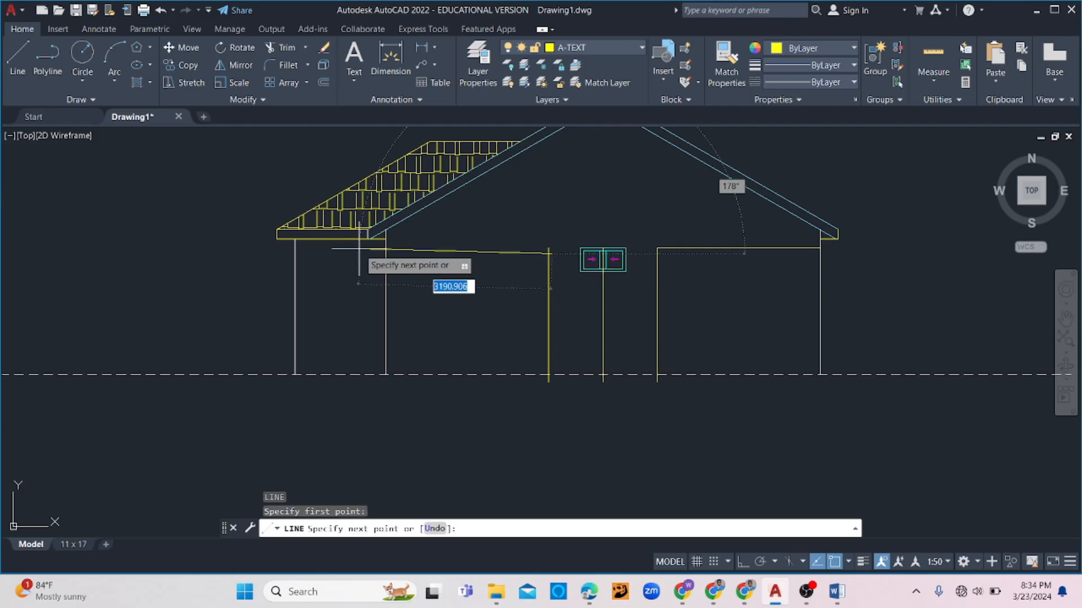
{"action": "key", "text": "Escape"}
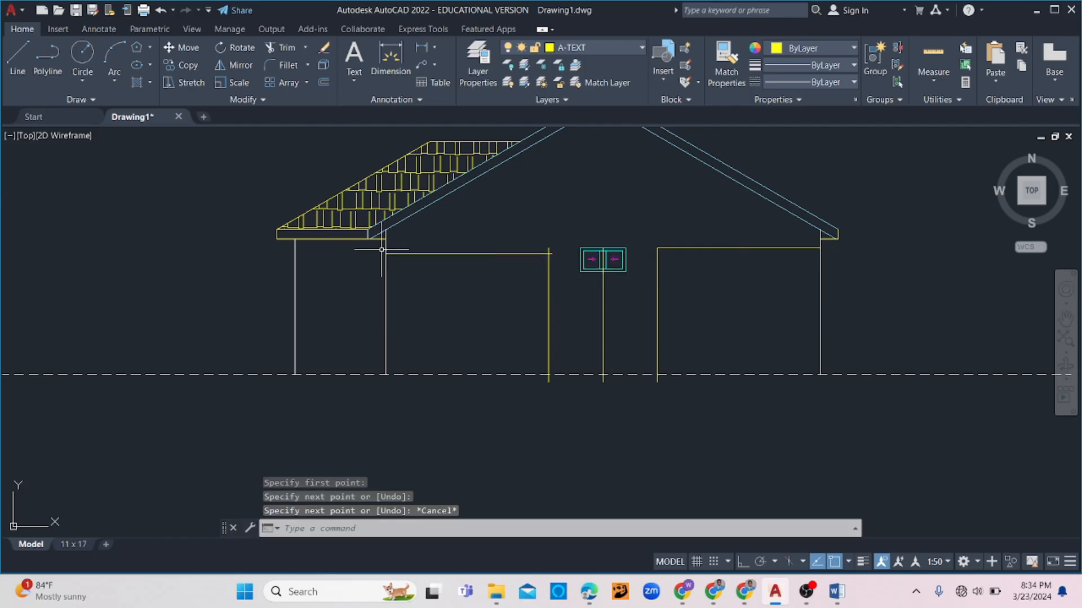
{"action": "scroll", "coordinate": [400, 257], "scroll_direction": "down", "scroll_amount": 2}
{"action": "scroll", "coordinate": [483, 255], "scroll_direction": "up", "scroll_amount": 4}
{"action": "key", "text": "Escape"}
{"action": "left_click", "coordinate": [437, 244]}
{"action": "left_click", "coordinate": [412, 268]}
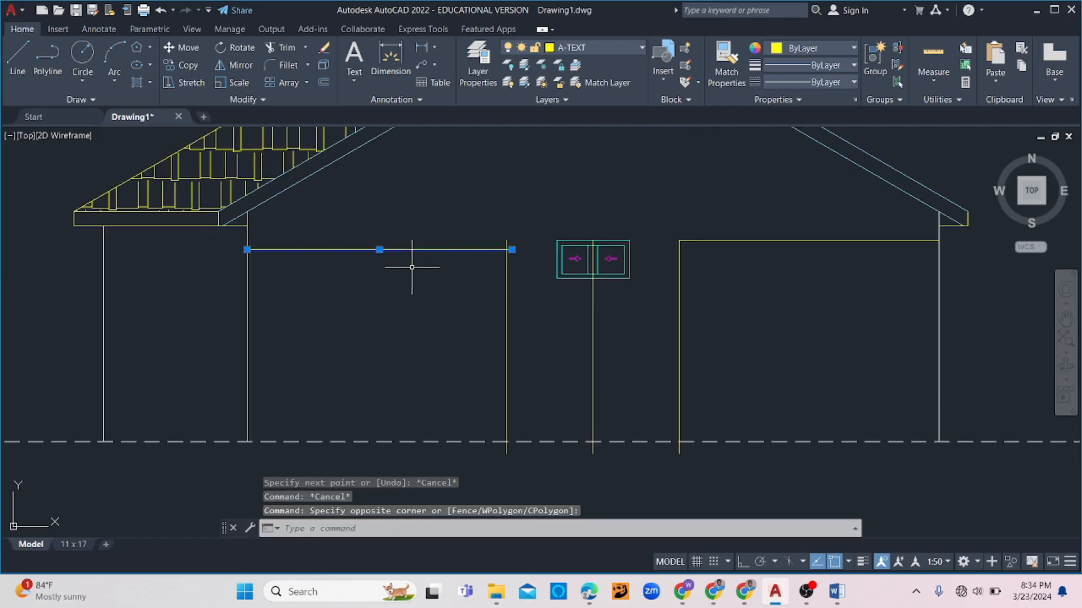
{"action": "key", "text": "Delete"}
- Draw a horizontal guide line from the top end of the left offset line to the gable's left wall
{"action": "type", "text": "l"}
{"action": "key", "text": "Return"}
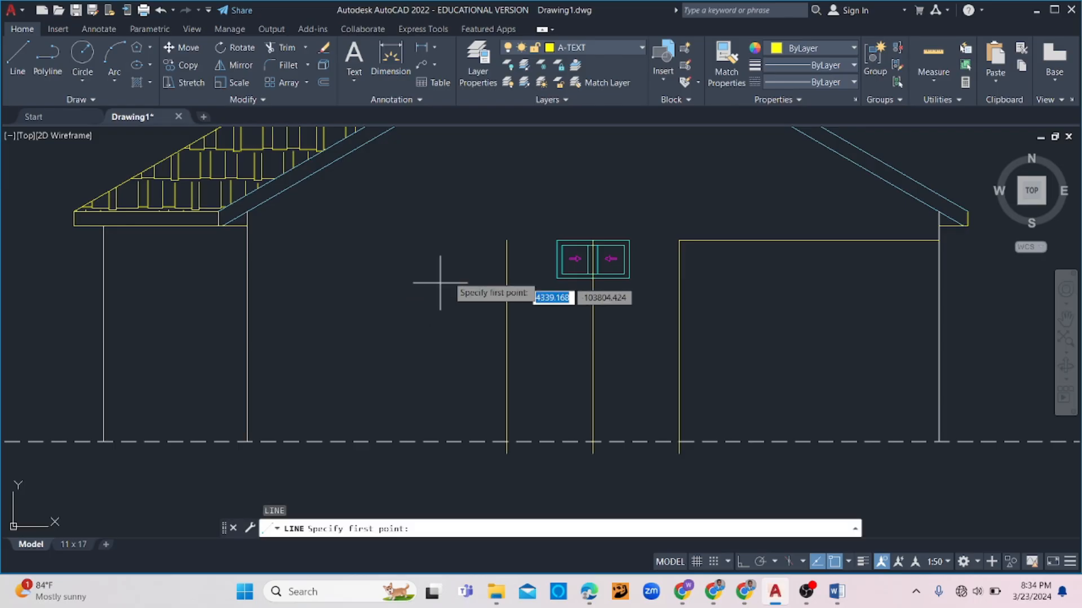
{"action": "left_click", "coordinate": [507, 241]}
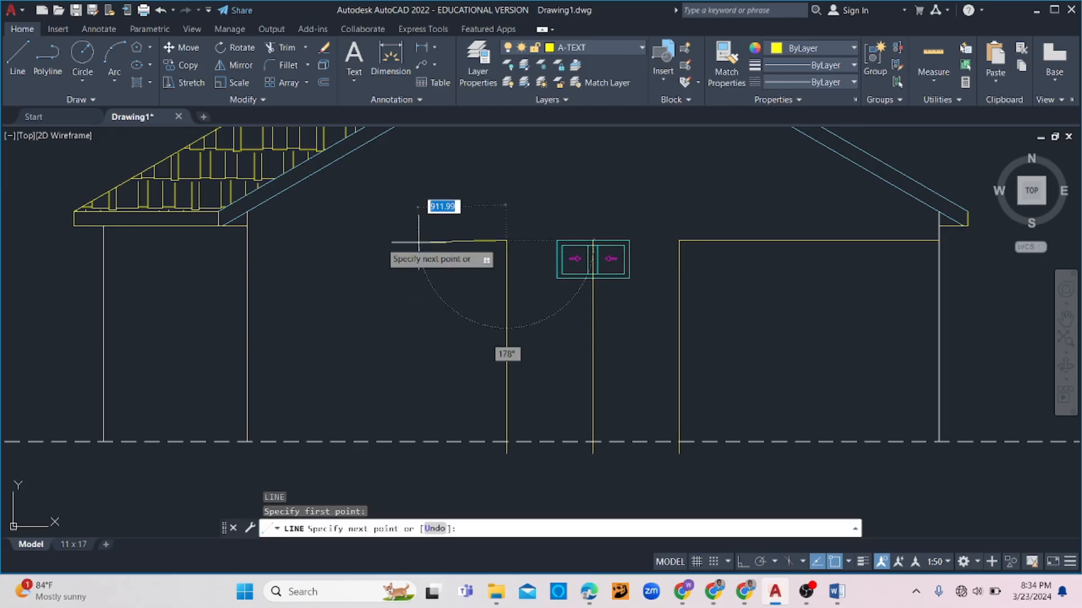
{"action": "left_click", "coordinate": [248, 241]}
{"action": "key", "text": "Escape"}
- Copy the front elevation's right window by its top midpoint onto the midpoints of both horizontal guide lines in the side elevation
{"action": "scroll", "coordinate": [315, 265], "scroll_direction": "down", "scroll_amount": 3}
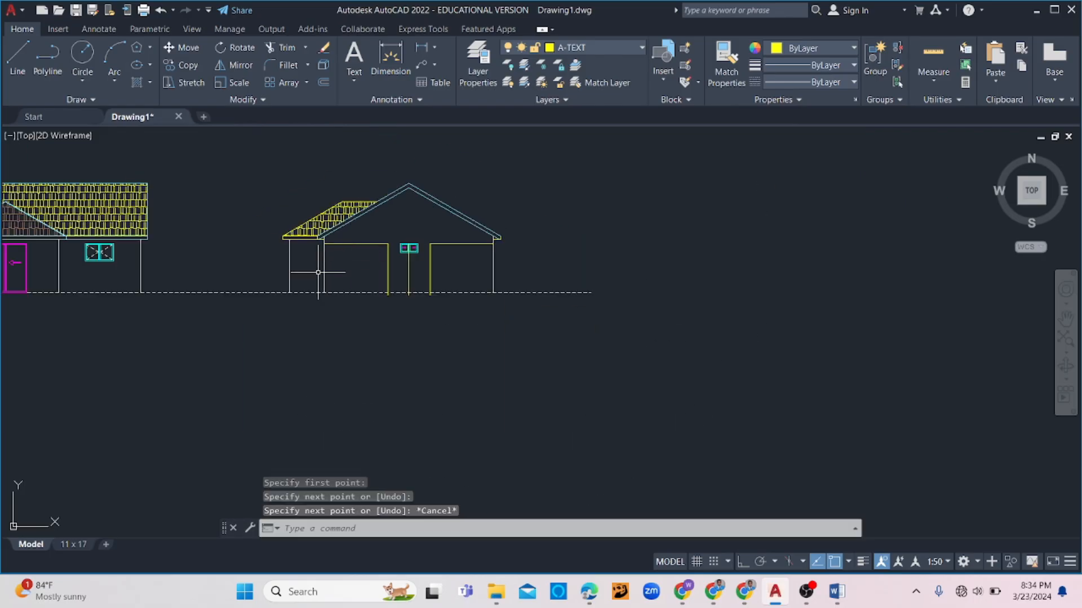
{"action": "scroll", "coordinate": [118, 252], "scroll_direction": "up", "scroll_amount": 3}
{"action": "left_click", "coordinate": [115, 228]}
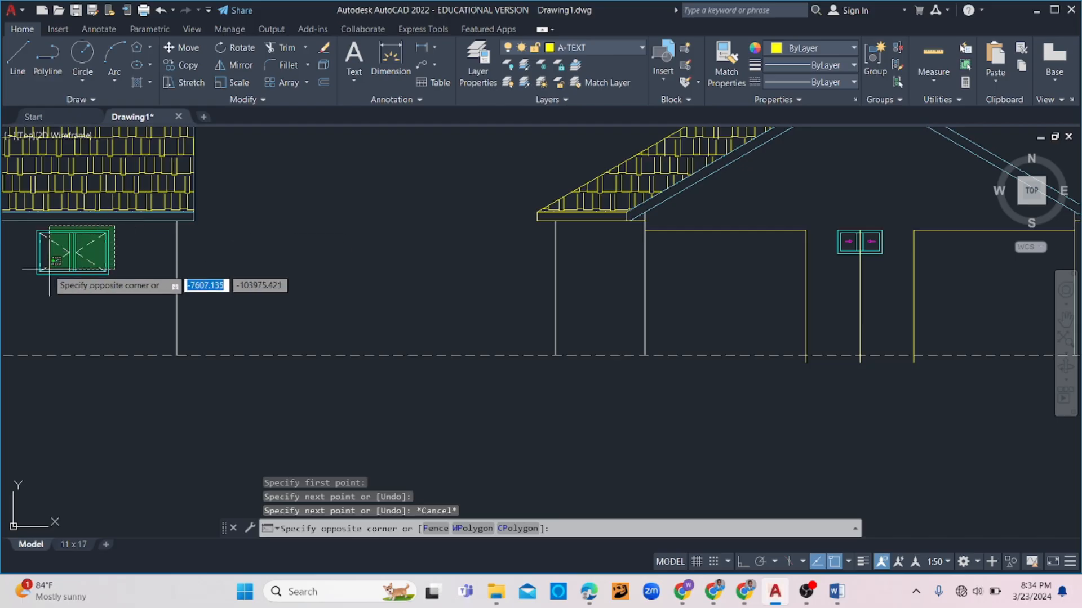
{"action": "left_click", "coordinate": [10, 289]}
{"action": "type", "text": "cp"}
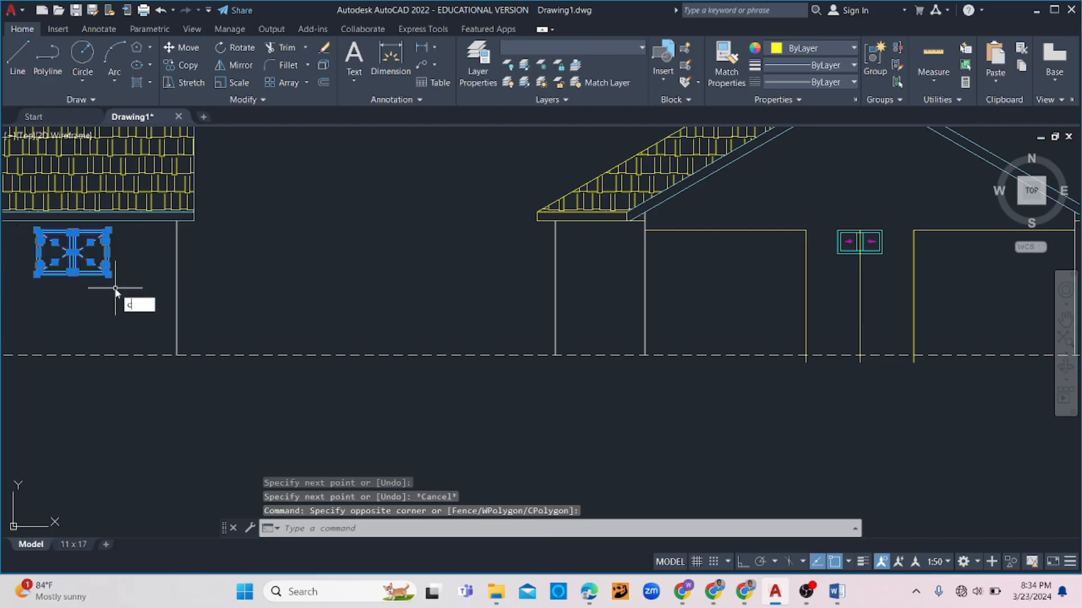
{"action": "key", "text": "Return"}
{"action": "scroll", "coordinate": [72, 228], "scroll_direction": "up", "scroll_amount": 2}
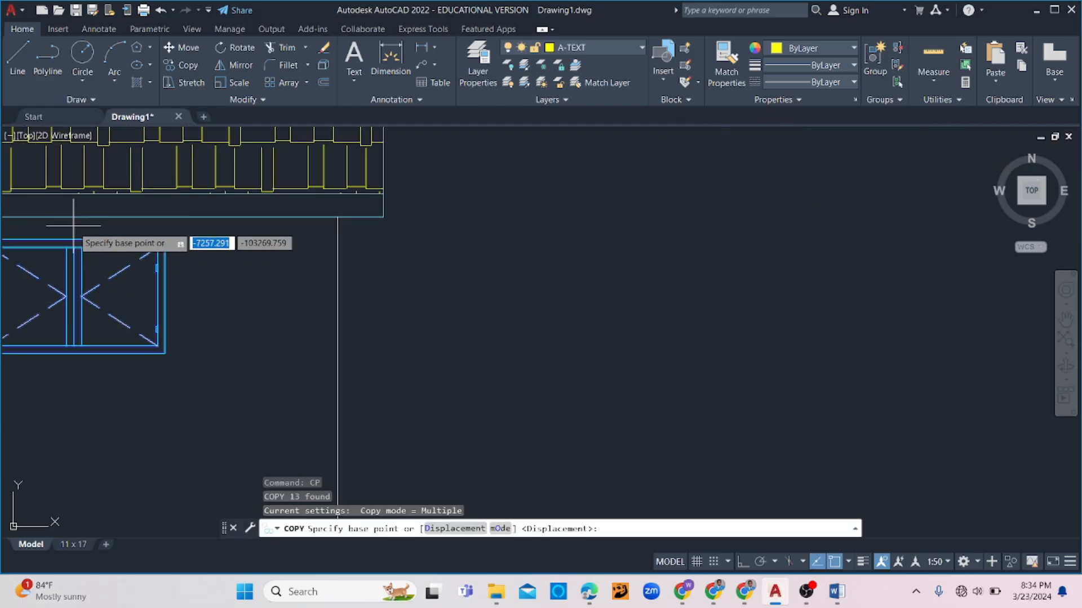
{"action": "left_click", "coordinate": [73, 231]}
{"action": "scroll", "coordinate": [85, 243], "scroll_direction": "down", "scroll_amount": 4}
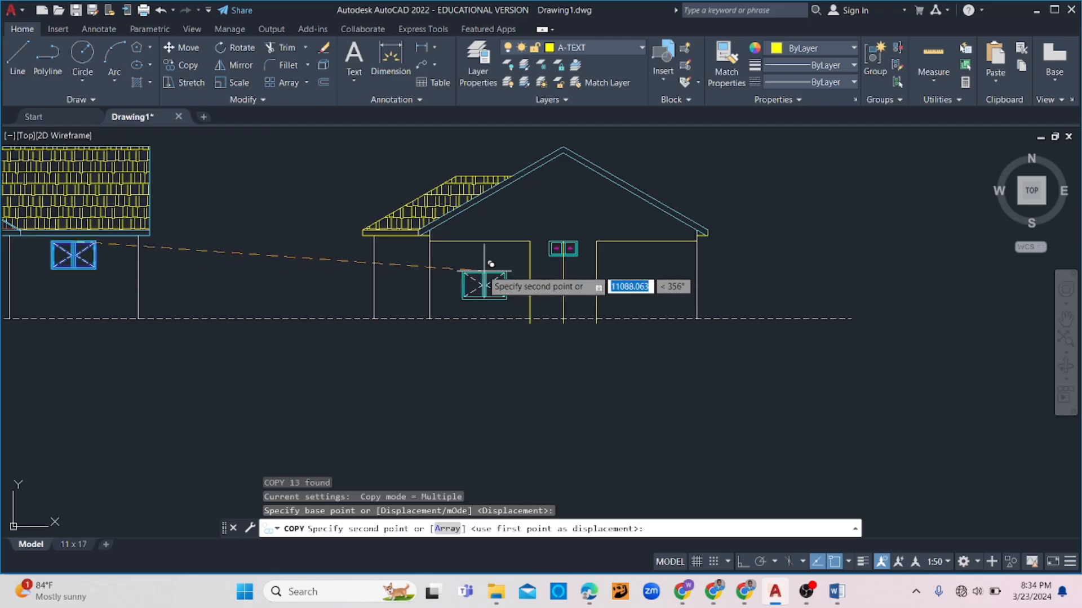
{"action": "left_click", "coordinate": [479, 240]}
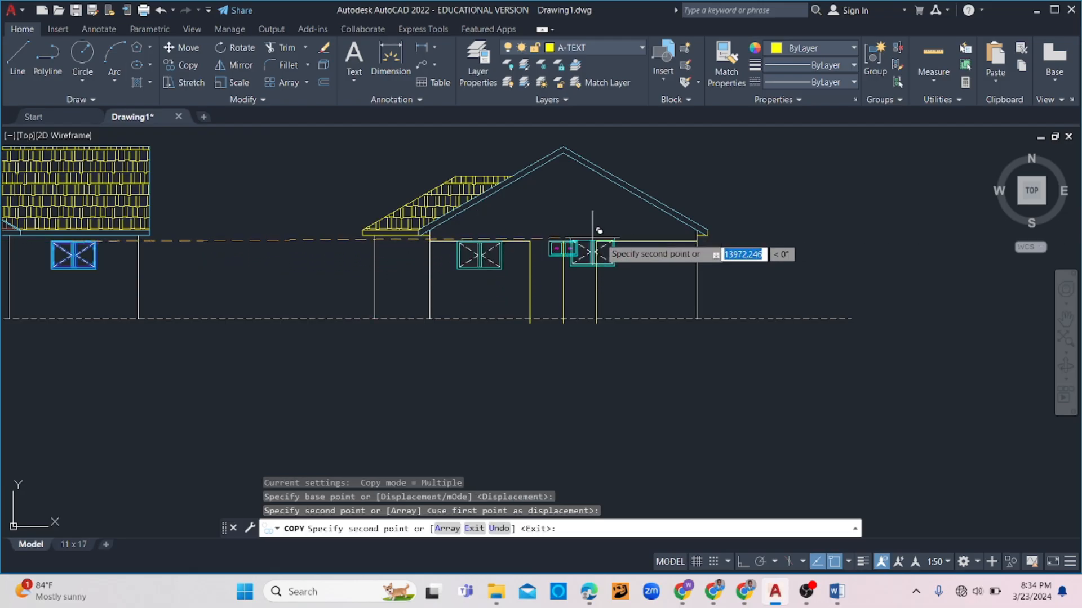
{"action": "left_click", "coordinate": [646, 240]}
{"action": "key", "text": "Escape"}
- Delete the three vertical and two horizontal guide lines around the side elevation's windows
{"action": "left_click", "coordinate": [613, 236]}
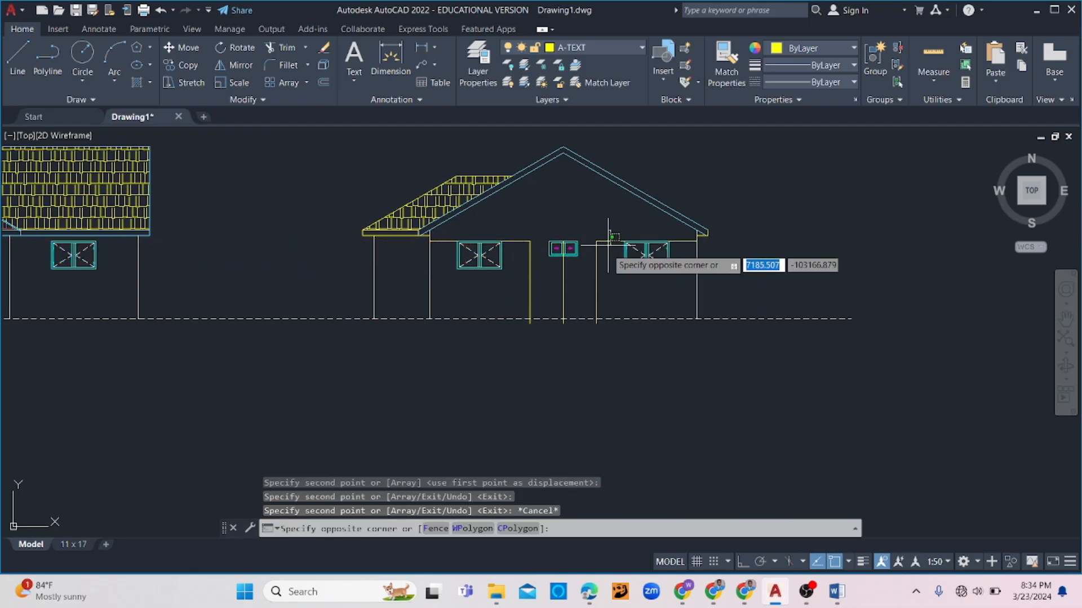
{"action": "left_click", "coordinate": [581, 270]}
{"action": "left_click", "coordinate": [577, 276]}
{"action": "left_click", "coordinate": [501, 307]}
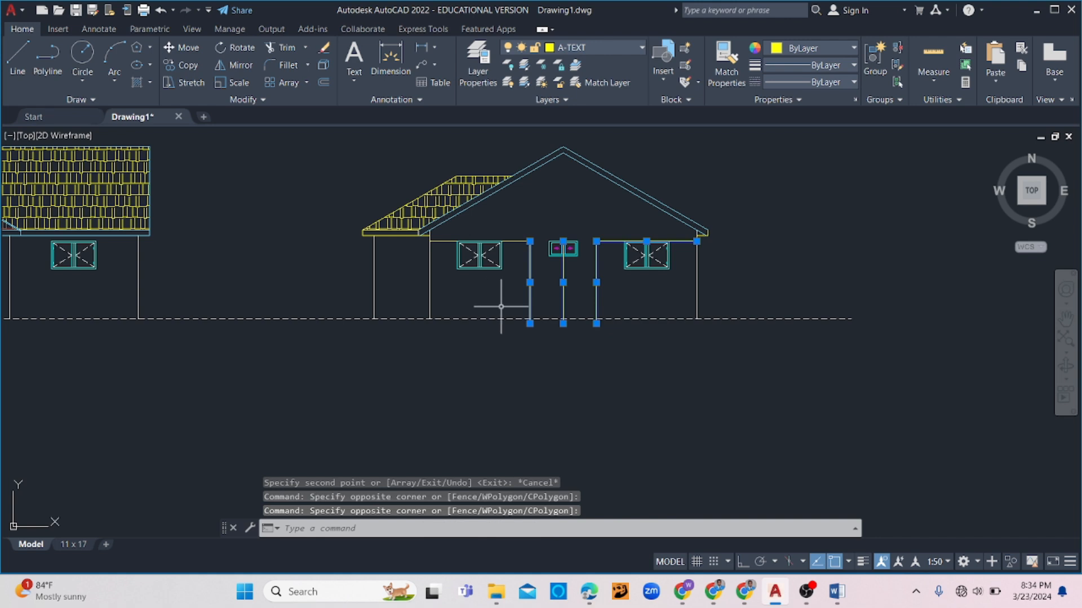
{"action": "left_click", "coordinate": [519, 217]}
{"action": "left_click", "coordinate": [514, 260]}
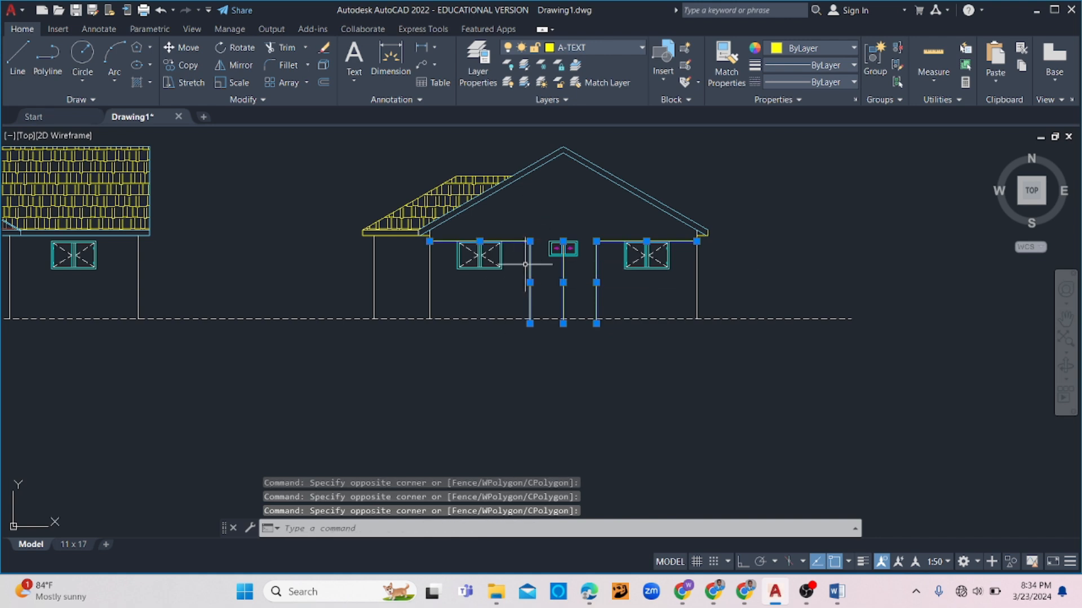
{"action": "key", "text": "Delete"}
{"action": "key", "text": "Escape"}
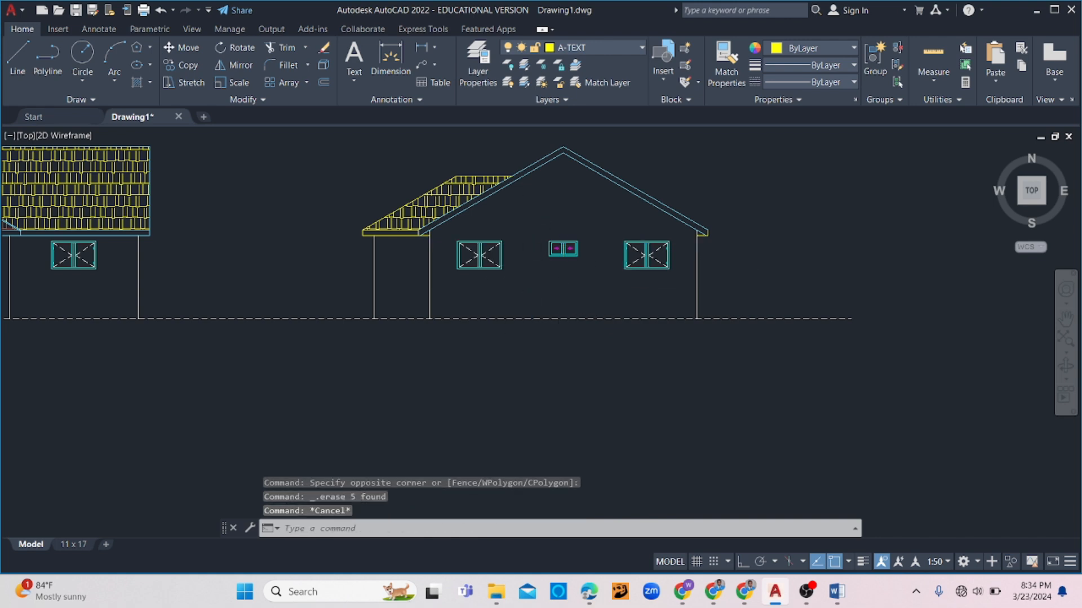
- Draw a horizontal line from the left window's top-left corner across the porch to its outer vertical line
{"action": "scroll", "coordinate": [535, 287], "scroll_direction": "down", "scroll_amount": 4}
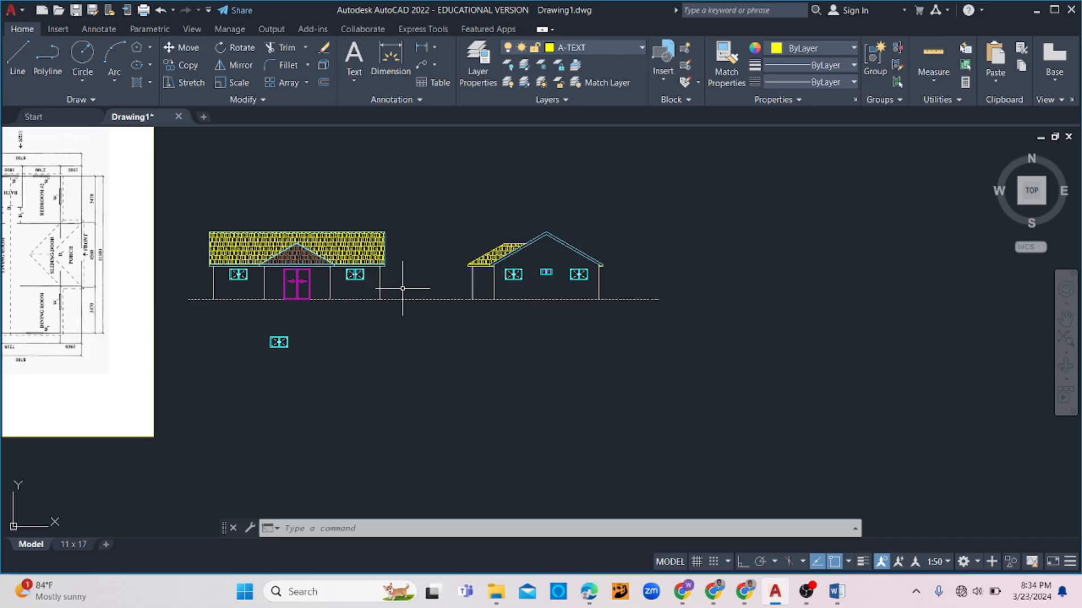
{"action": "scroll", "coordinate": [450, 285], "scroll_direction": "up", "scroll_amount": 5}
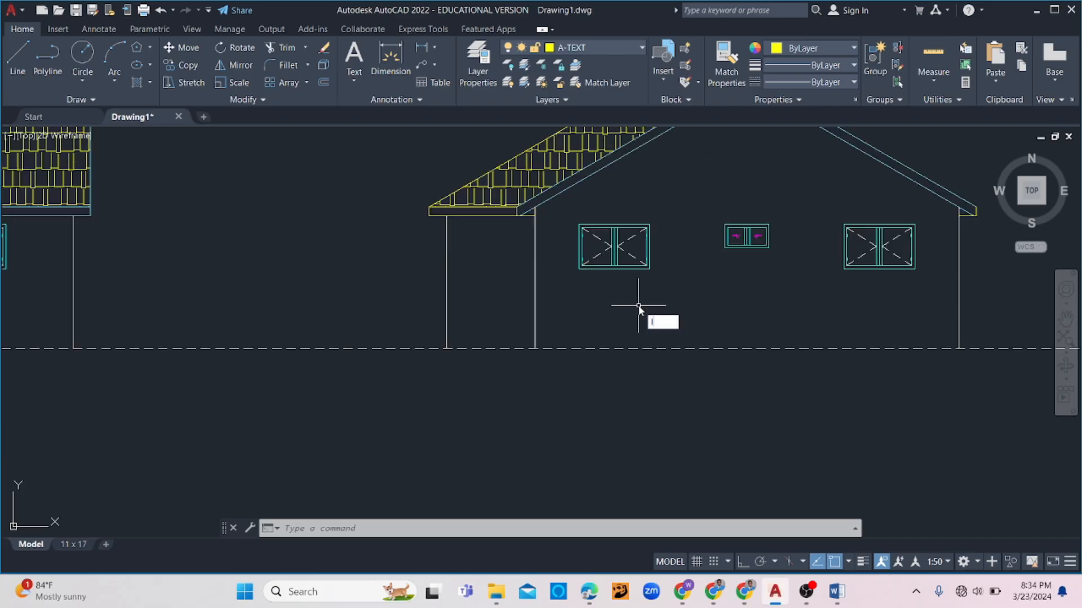
{"action": "key", "text": "Return"}
{"action": "scroll", "coordinate": [563, 232], "scroll_direction": "down", "scroll_amount": 2}
{"action": "scroll", "coordinate": [560, 222], "scroll_direction": "up", "scroll_amount": 4}
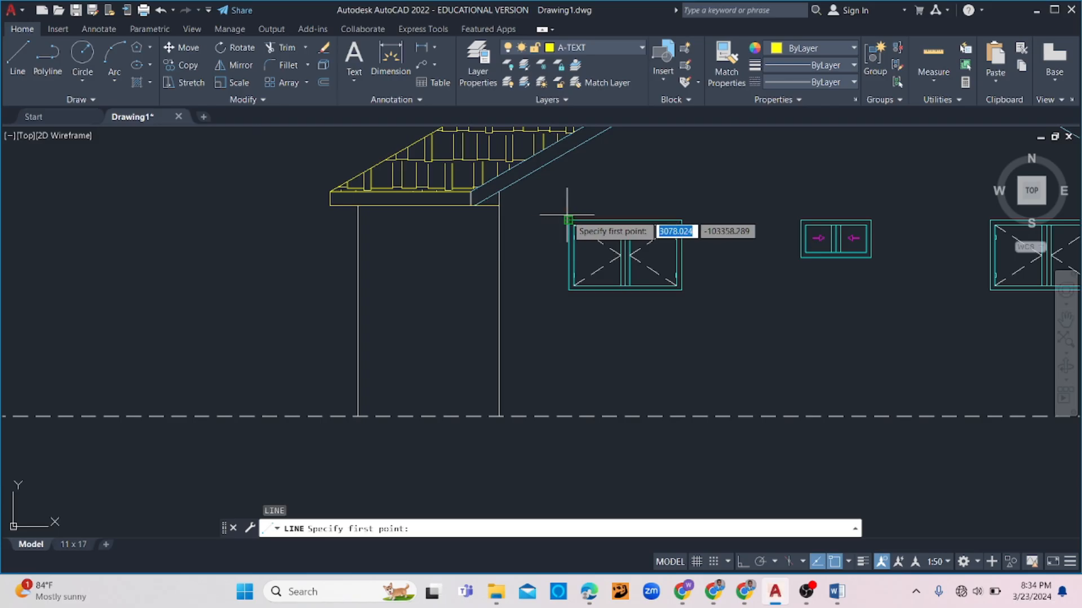
{"action": "left_click", "coordinate": [567, 220]}
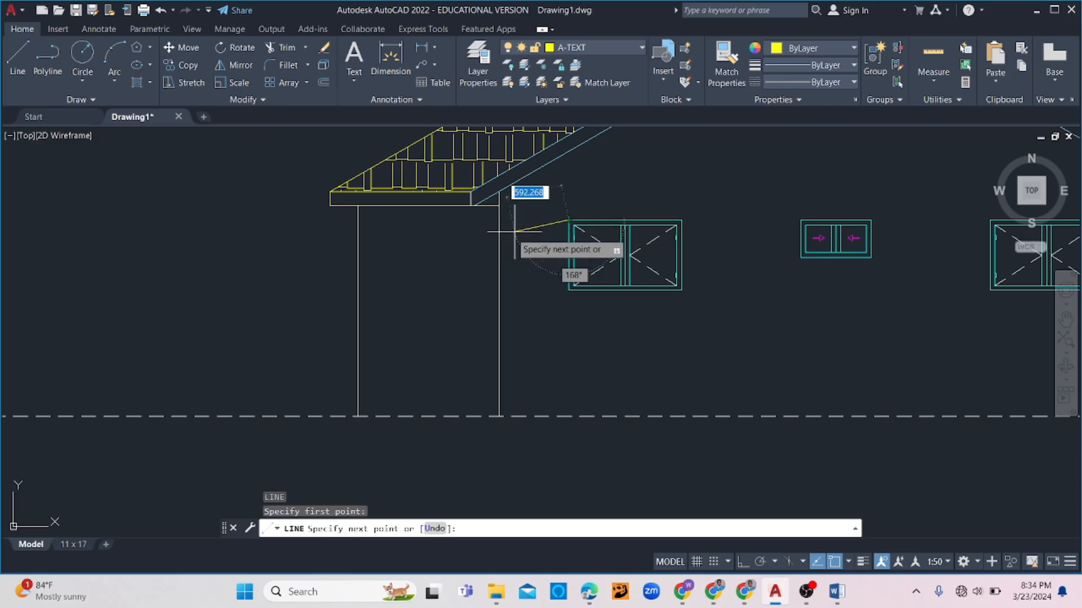
{"action": "left_click", "coordinate": [357, 220]}
{"action": "key", "text": "Escape"}
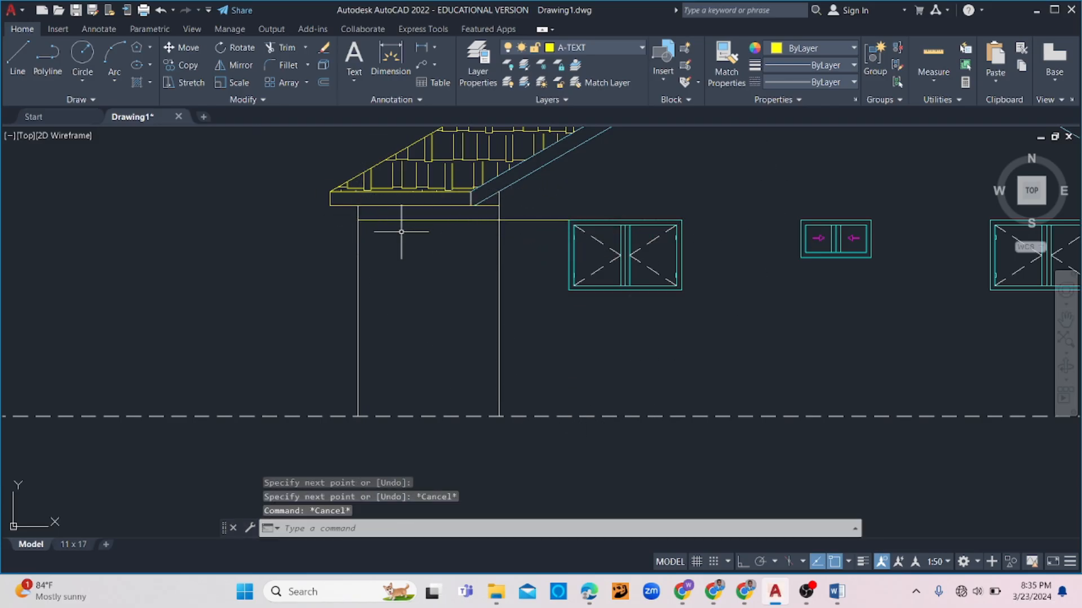
- Trim away the part of the horizontal line between the gable wall and the left window
{"action": "left_click", "coordinate": [503, 241]}
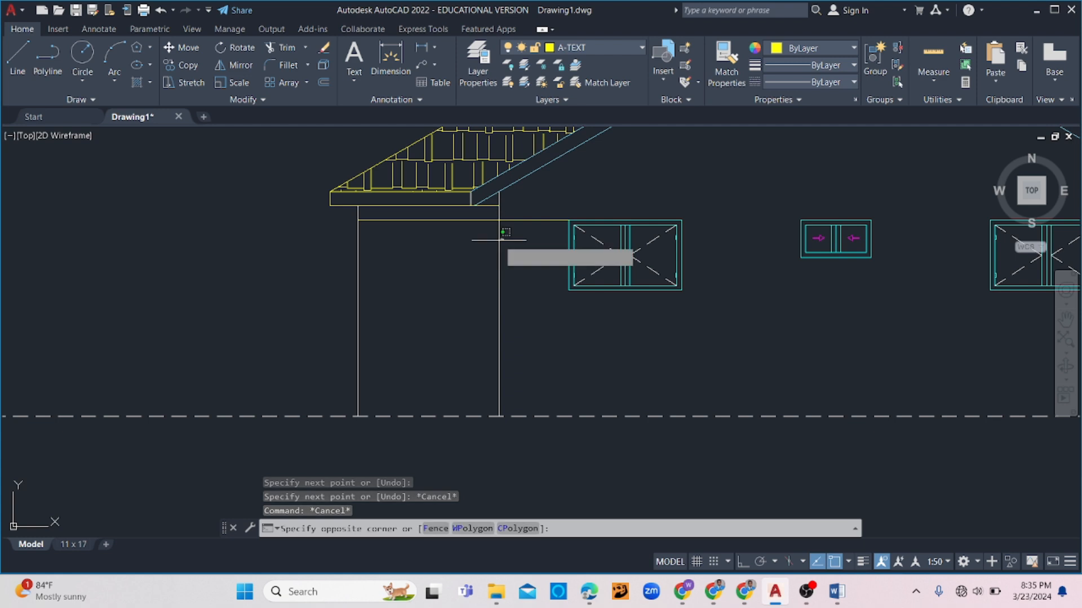
{"action": "left_click", "coordinate": [462, 262]}
{"action": "key", "text": "Return"}
{"action": "left_click", "coordinate": [529, 237]}
{"action": "key", "text": "Escape"}
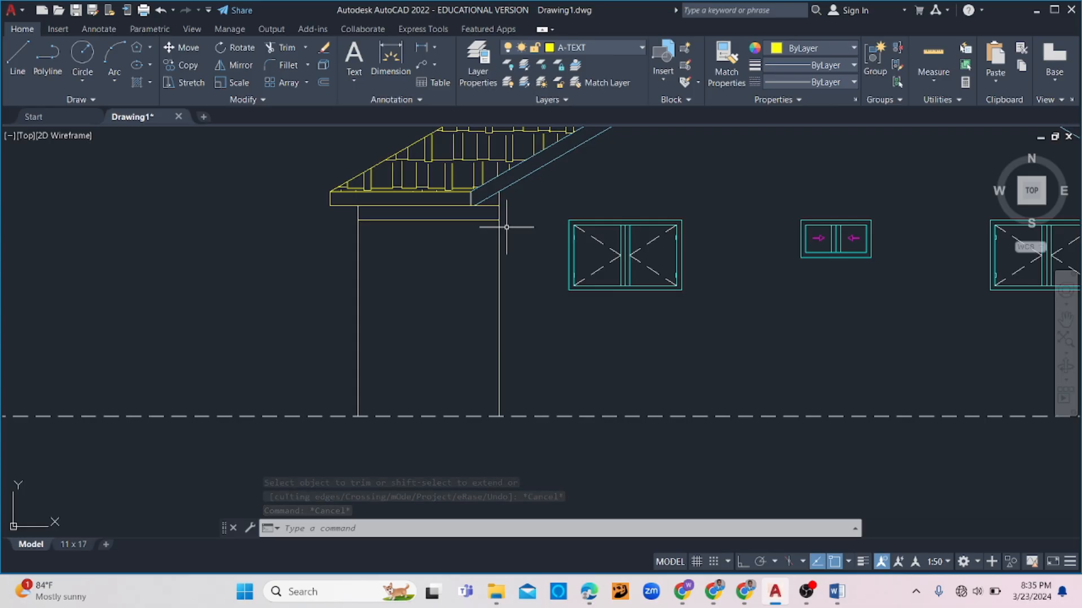
- Offset the porch's horizontal line 300 downward
{"action": "type", "text": "o"}
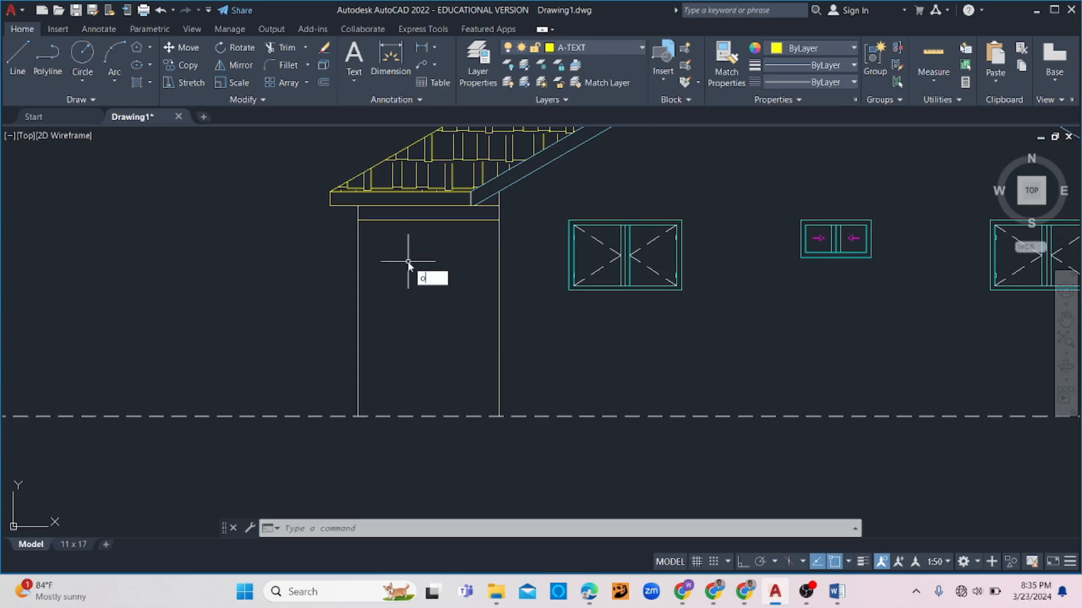
{"action": "key", "text": "Return"}
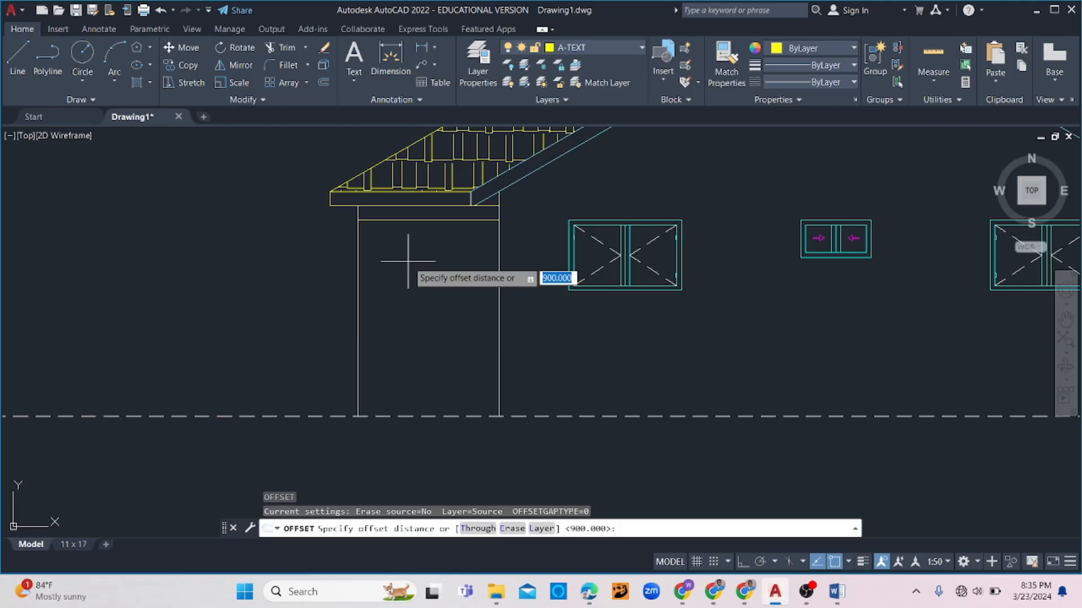
{"action": "type", "text": "300"}
{"action": "key", "text": "Return"}
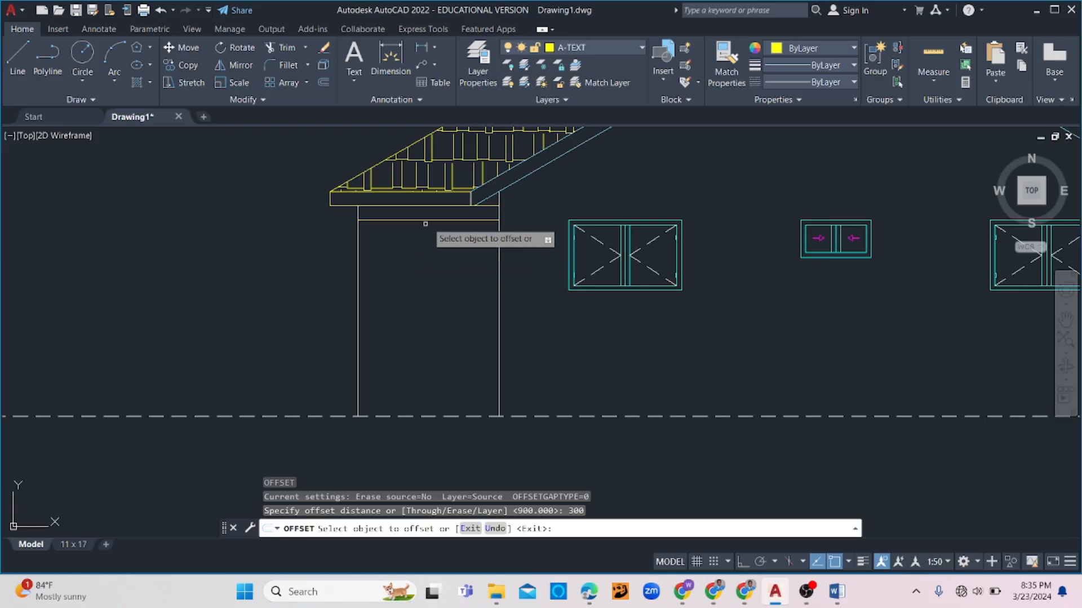
{"action": "left_click", "coordinate": [425, 224]}
{"action": "left_click", "coordinate": [425, 264]}
{"action": "key", "text": "Escape"}
{"action": "key", "text": "Escape"}
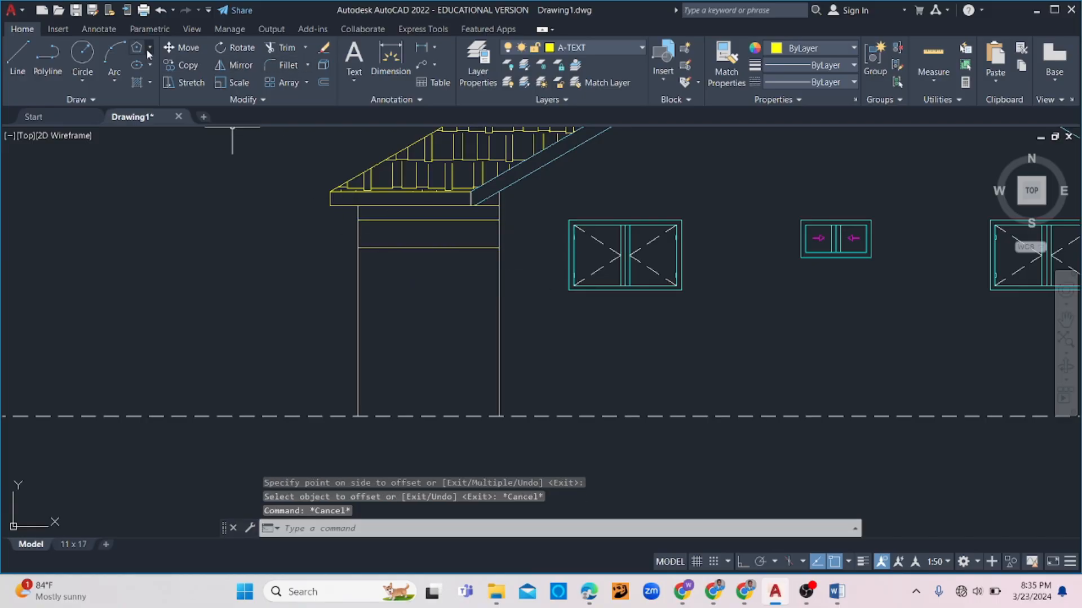
- Draw a three-point arc between the ends of the porch's lower horizontal line, passing through the upper line's midpoint
{"action": "left_click", "coordinate": [114, 55]}
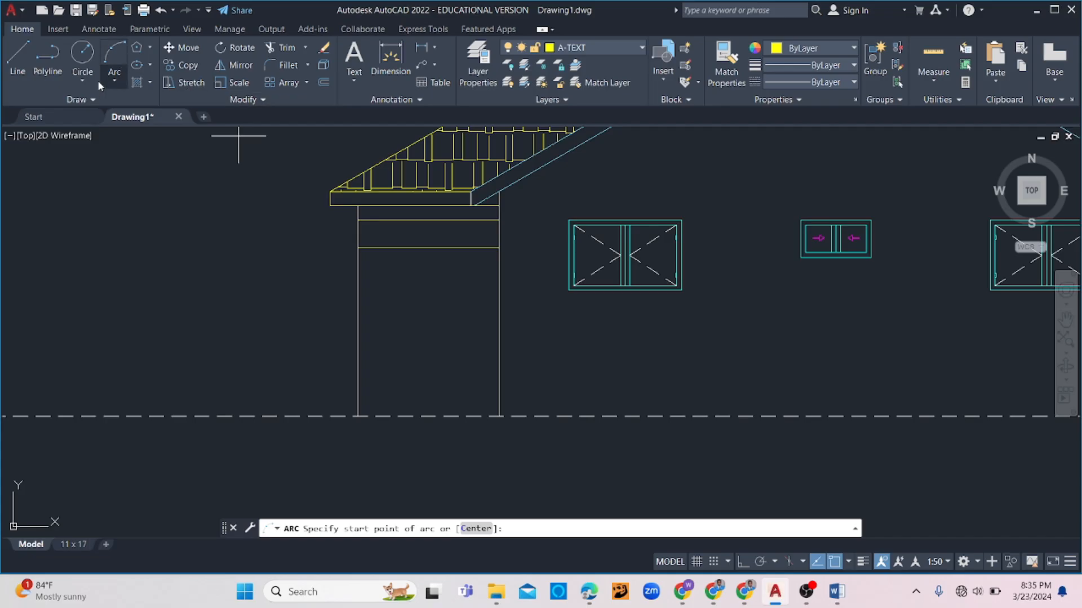
{"action": "left_click", "coordinate": [114, 82]}
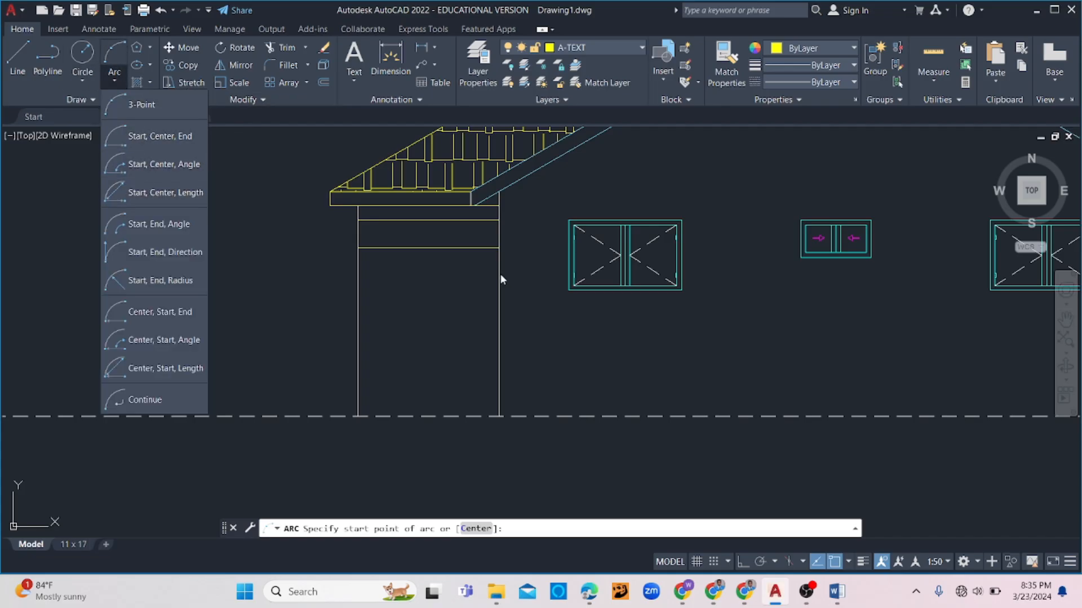
{"action": "left_click", "coordinate": [358, 248]}
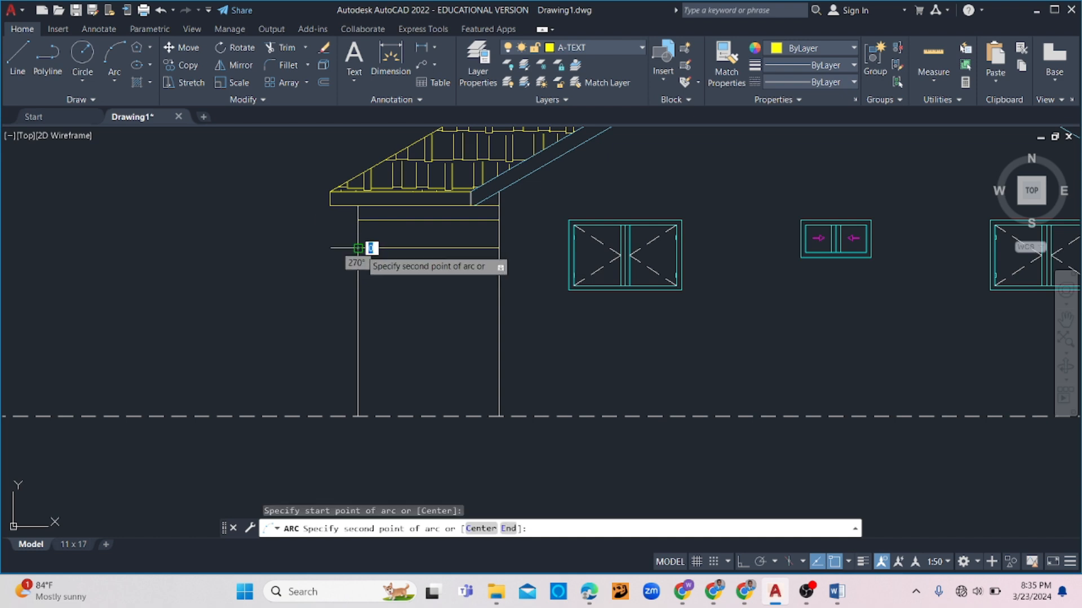
{"action": "left_click", "coordinate": [428, 219]}
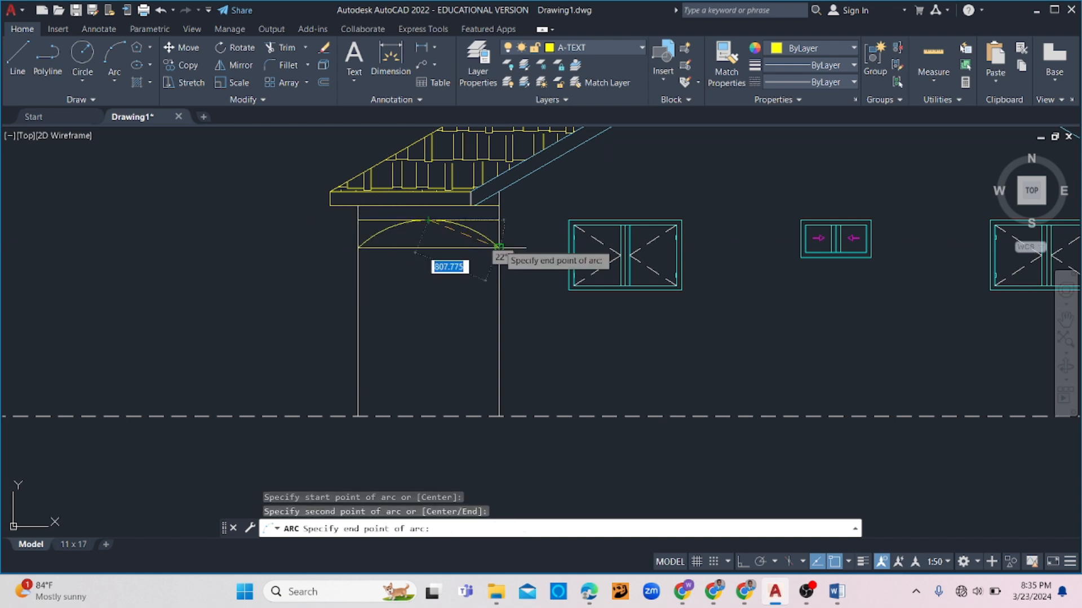
{"action": "left_click", "coordinate": [499, 246]}
{"action": "key", "text": "Escape"}
{"action": "key", "text": "Escape"}
- Delete the arc and the upper horizontal line in the side elevation's porch
{"action": "left_click", "coordinate": [384, 221]}
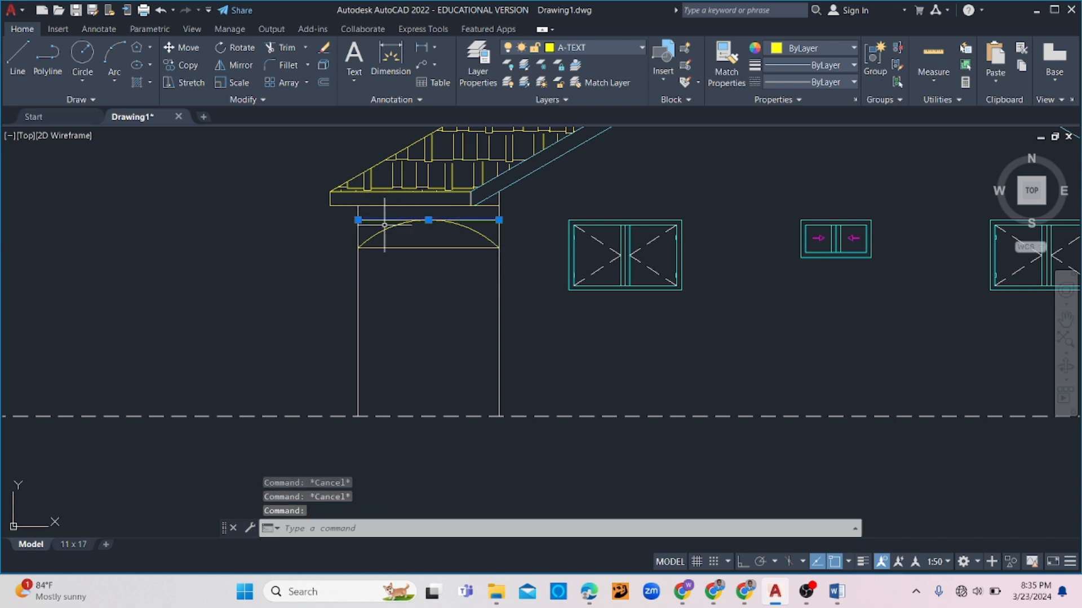
{"action": "key", "text": "Escape"}
{"action": "left_click", "coordinate": [430, 210]}
{"action": "left_click", "coordinate": [406, 223]}
{"action": "key", "text": "Delete"}
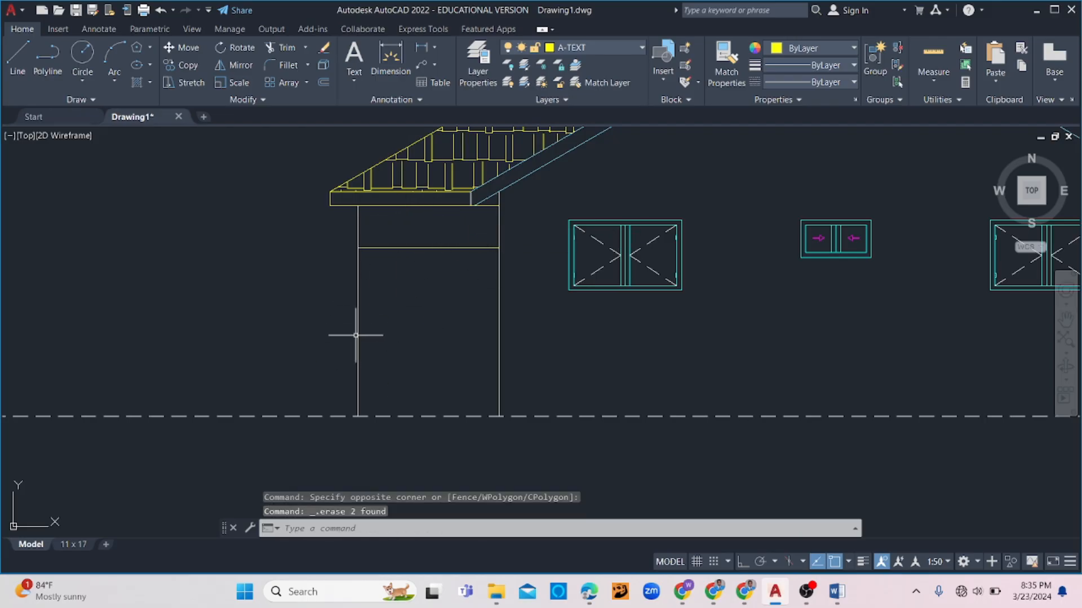
{"action": "type", "text": "o"}
{"action": "key", "text": "Return"}
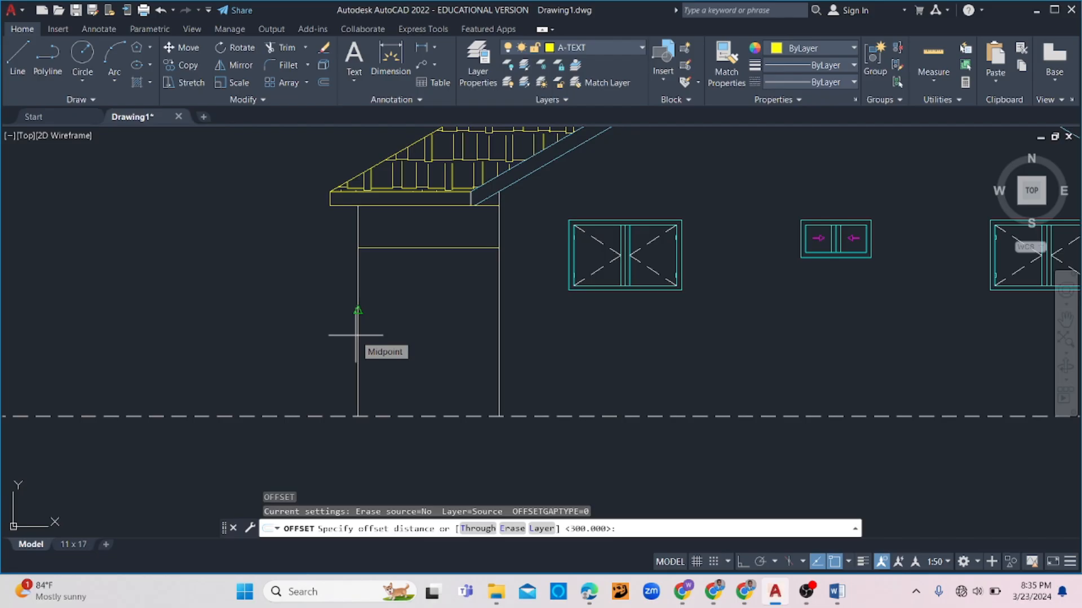
{"action": "key", "text": "Escape"}
- Offset the porch's outer vertical line 200 inward to form the column width
{"action": "type", "text": "o"}
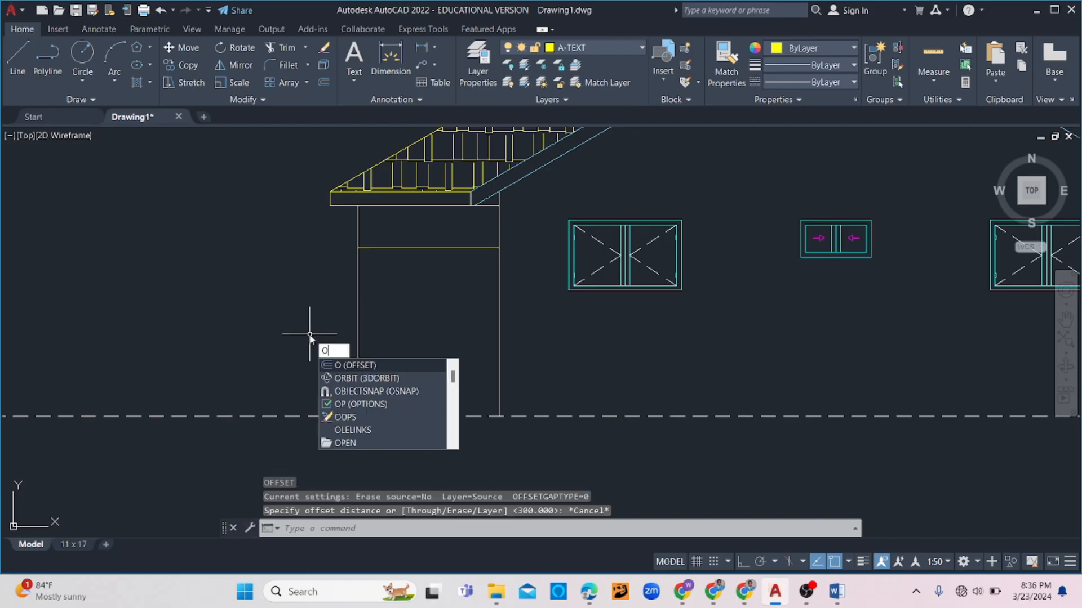
{"action": "key", "text": "Return"}
{"action": "key", "text": "Return"}
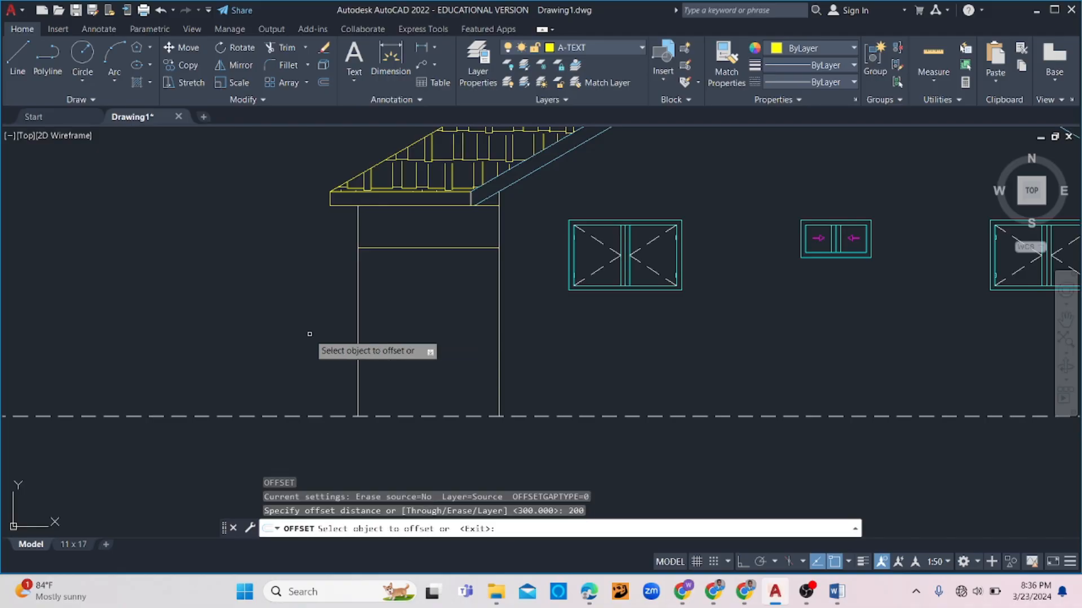
{"action": "left_click", "coordinate": [359, 354]}
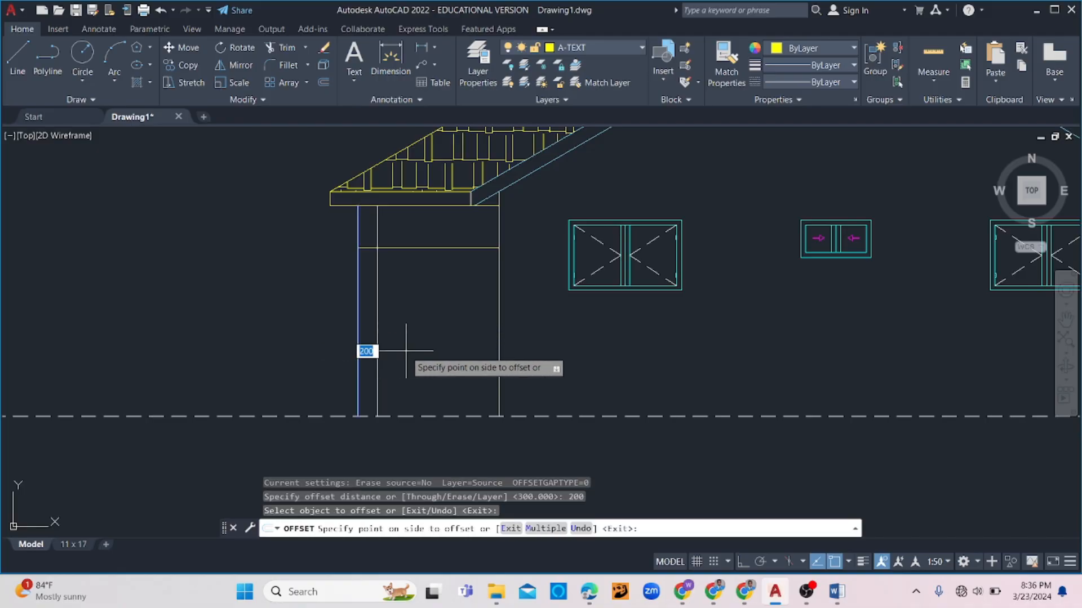
{"action": "left_click", "coordinate": [412, 348]}
{"action": "key", "text": "Escape"}
{"action": "key", "text": "Escape"}
{"action": "left_click", "coordinate": [388, 270]}
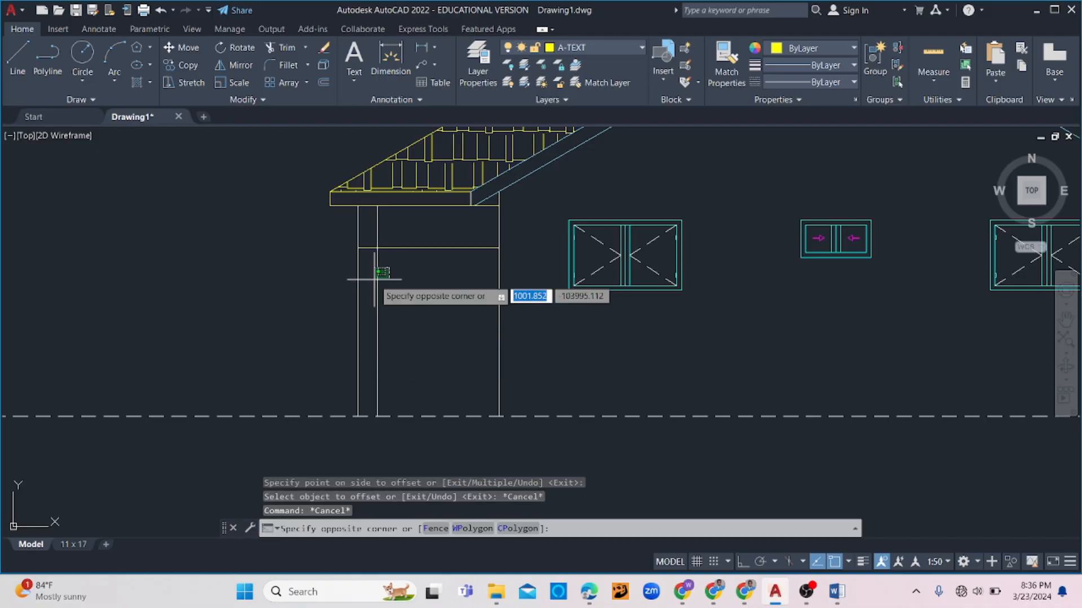
{"action": "key", "text": "Escape"}
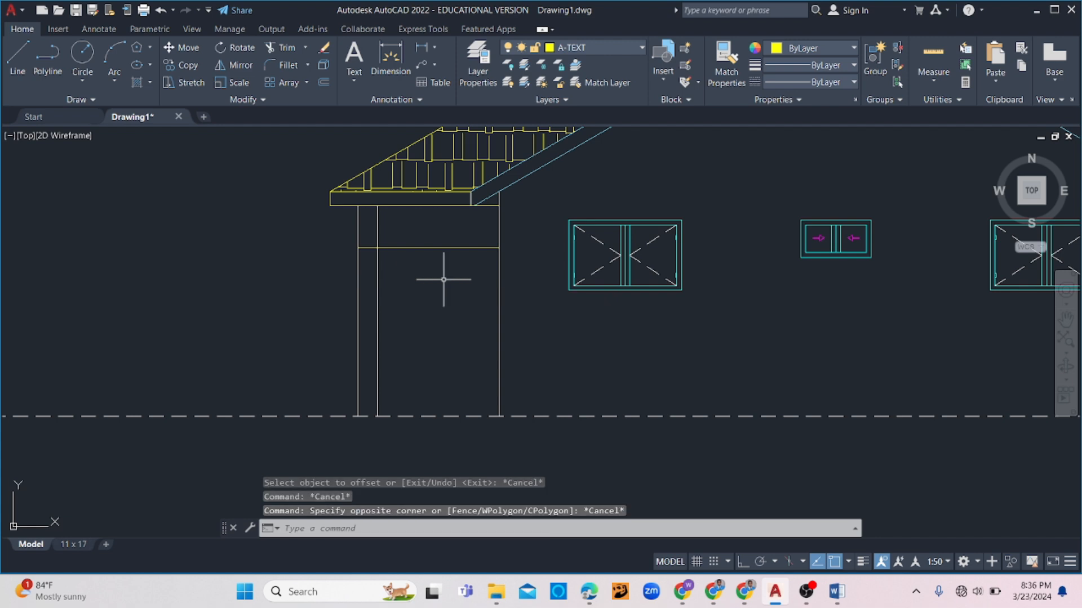
- Offset the porch's remaining horizontal line 300 upward
{"action": "type", "text": "o"}
{"action": "key", "text": "Return"}
{"action": "type", "text": "30"}
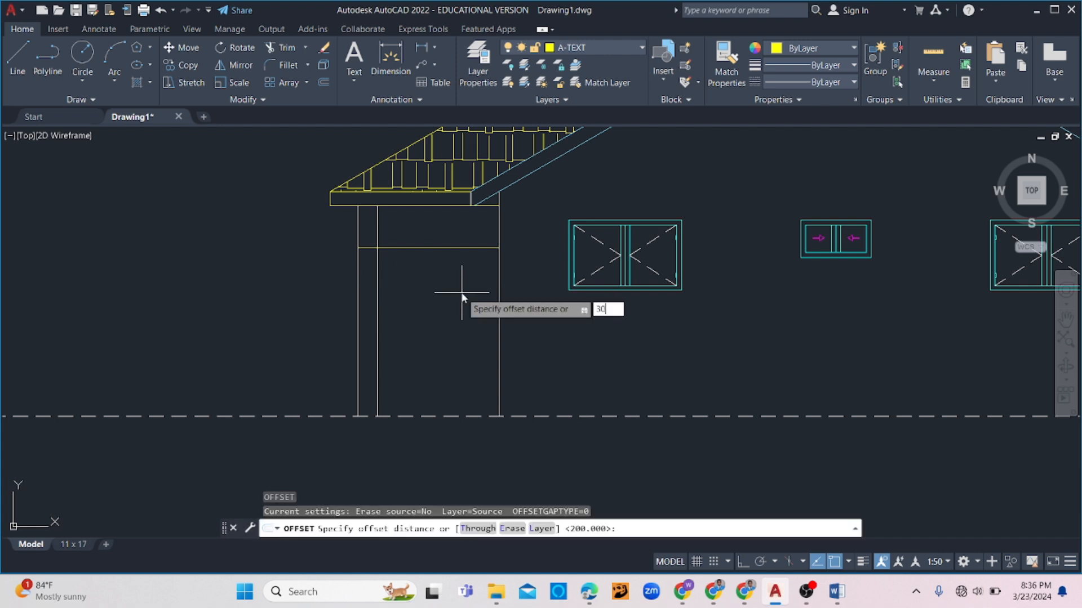
{"action": "type", "text": "0"}
{"action": "key", "text": "Return"}
{"action": "left_click", "coordinate": [413, 248]}
{"action": "left_click", "coordinate": [423, 223]}
{"action": "key", "text": "Escape"}
{"action": "key", "text": "Escape"}
- Trim away the parts of both horizontal lines that lie inside the porch column
{"action": "left_click", "coordinate": [377, 227]}
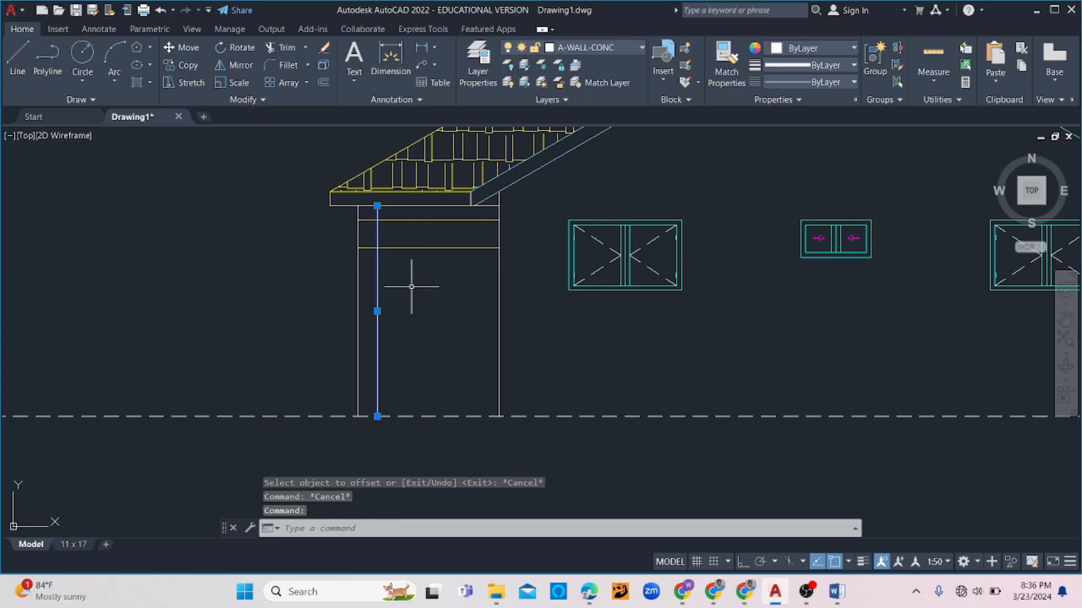
{"action": "type", "text": "tr"}
{"action": "key", "text": "Return"}
{"action": "left_click_drag", "start_coordinate": [370, 212], "coordinate": [366, 271]}
{"action": "key", "text": "Escape"}
{"action": "key", "text": "Escape"}
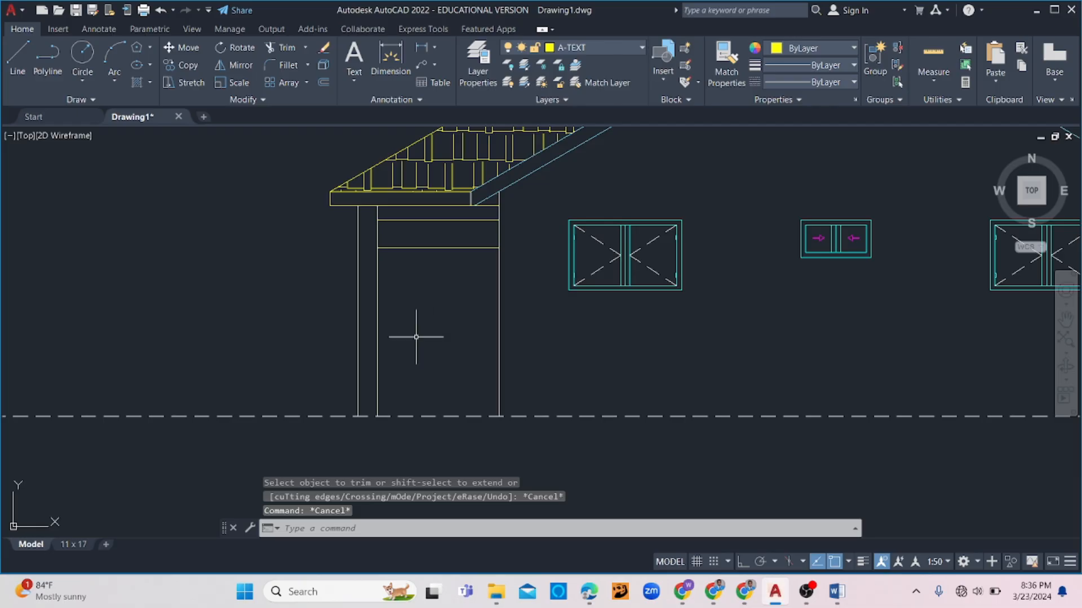
- Draw a three-point arc from the column's inner line to the wall line, passing through the upper horizontal line's midpoint
{"action": "left_click", "coordinate": [114, 61]}
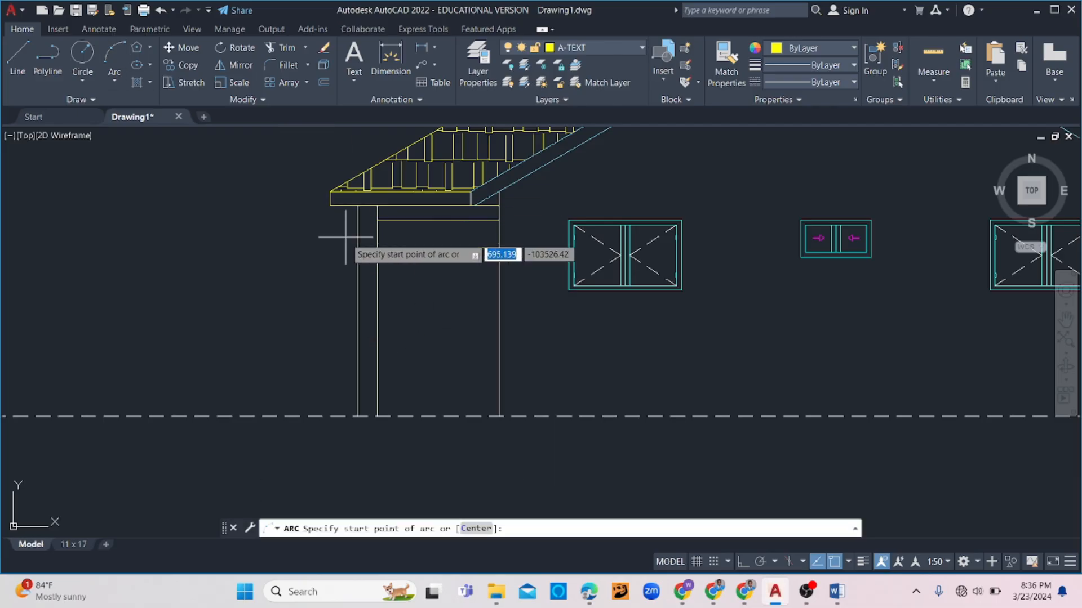
{"action": "left_click", "coordinate": [378, 247]}
{"action": "left_click", "coordinate": [437, 220]}
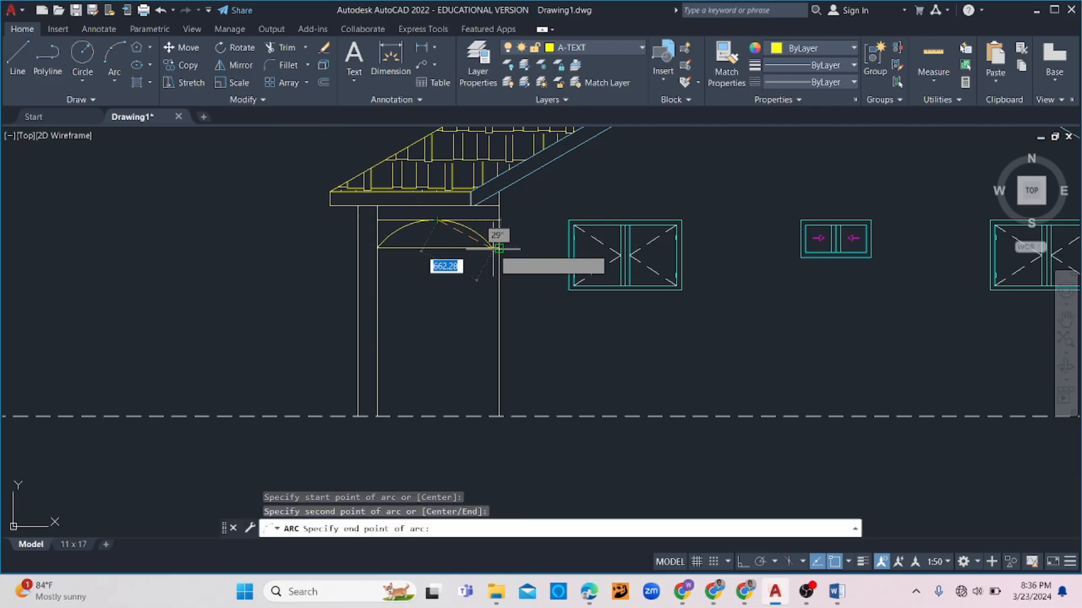
{"action": "left_click", "coordinate": [499, 247]}
{"action": "key", "text": "Escape"}
- Delete the two horizontal guide lines around the porch arch
{"action": "left_click", "coordinate": [384, 219]}
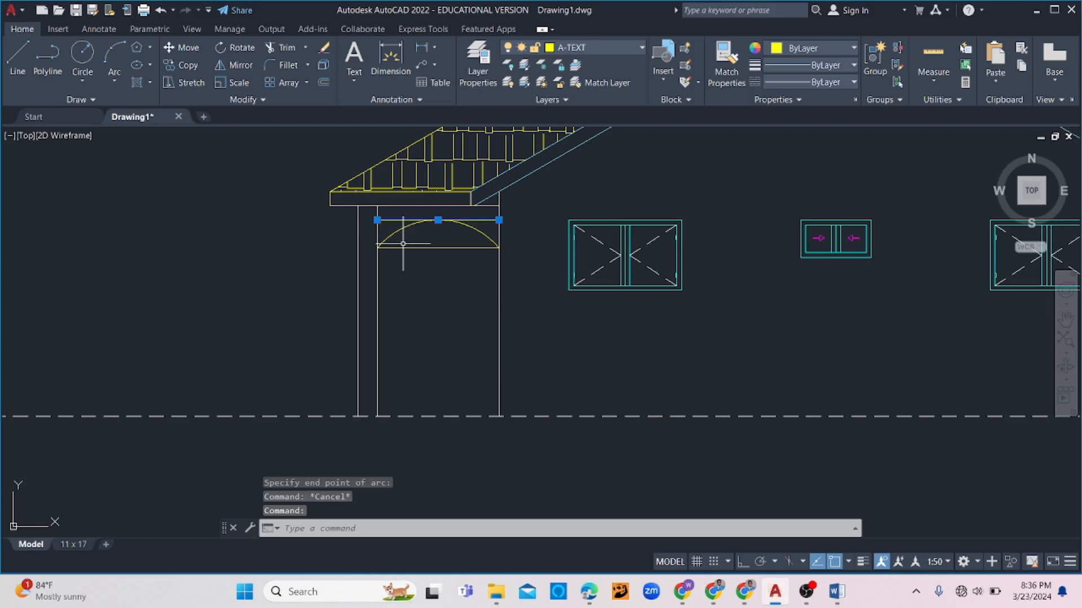
{"action": "left_click", "coordinate": [413, 248]}
{"action": "key", "text": "Delete"}
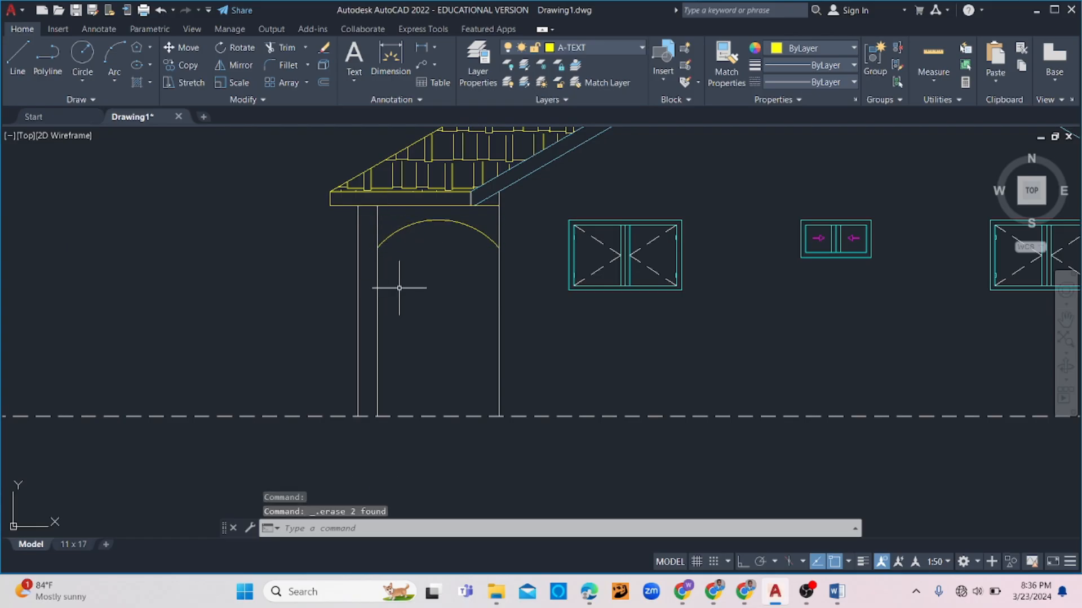
- Fillet the arch with the column's inner vertical line so the line ends at the arch
{"action": "left_click", "coordinate": [268, 68]}
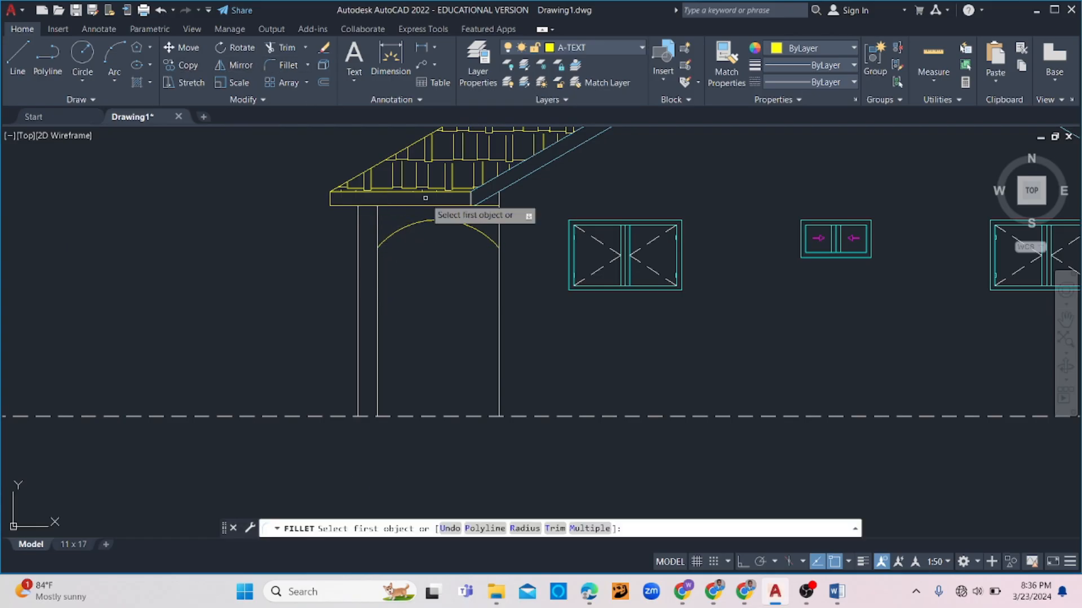
{"action": "left_click", "coordinate": [400, 230]}
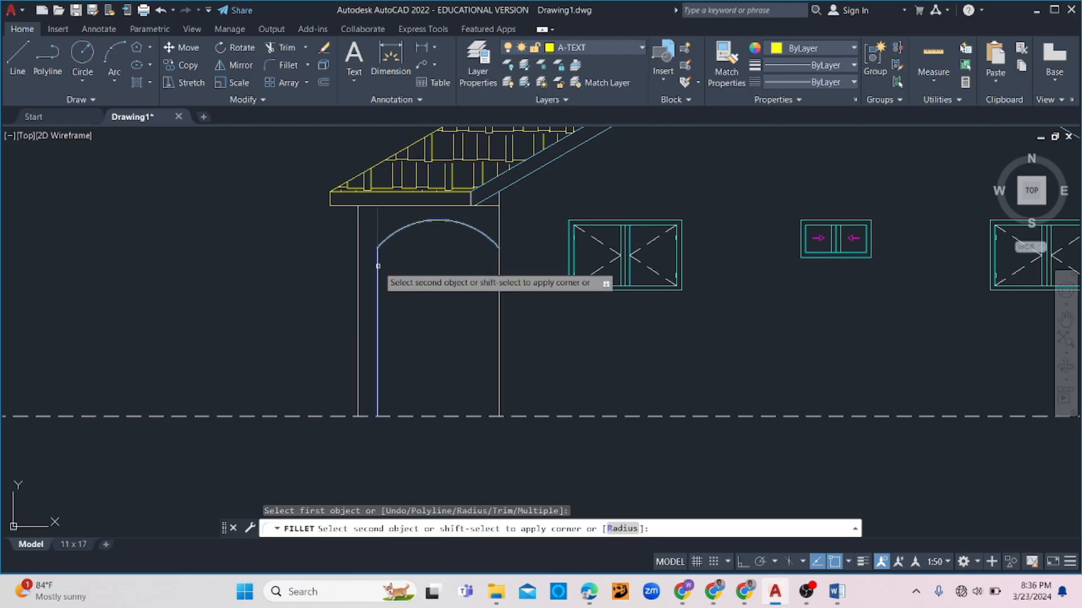
{"action": "key", "text": "Escape"}
{"action": "key", "text": "Escape"}
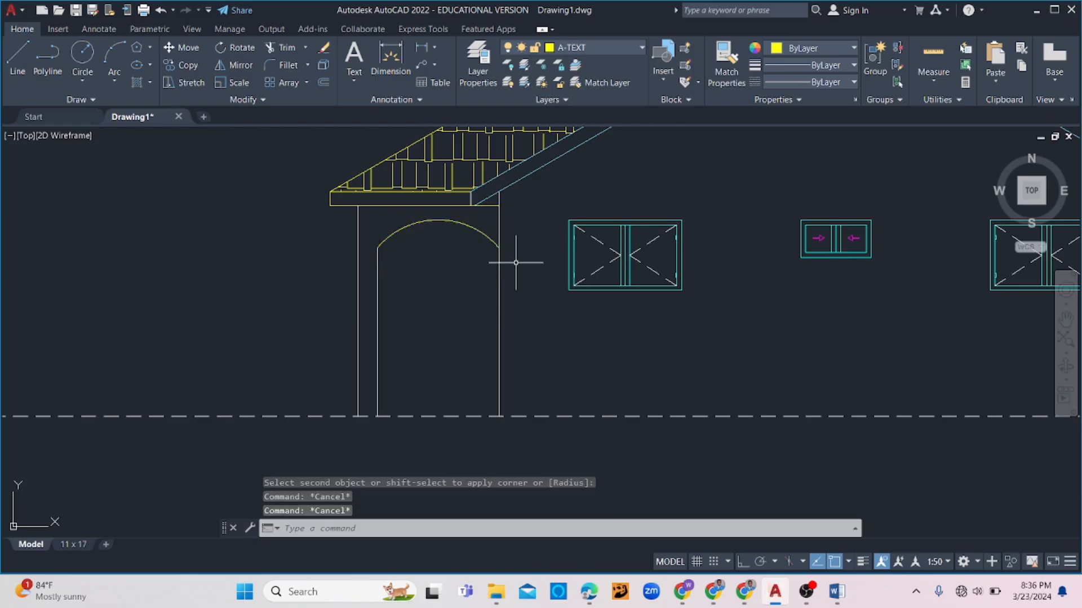
- On the front elevation, draw a horizontal line from the right window's top-left corner to the porch's left vertical line
{"action": "scroll", "coordinate": [515, 262], "scroll_direction": "down", "scroll_amount": 2}
{"action": "middle_click_drag", "start_coordinate": [231, 258], "coordinate": [581, 248]}
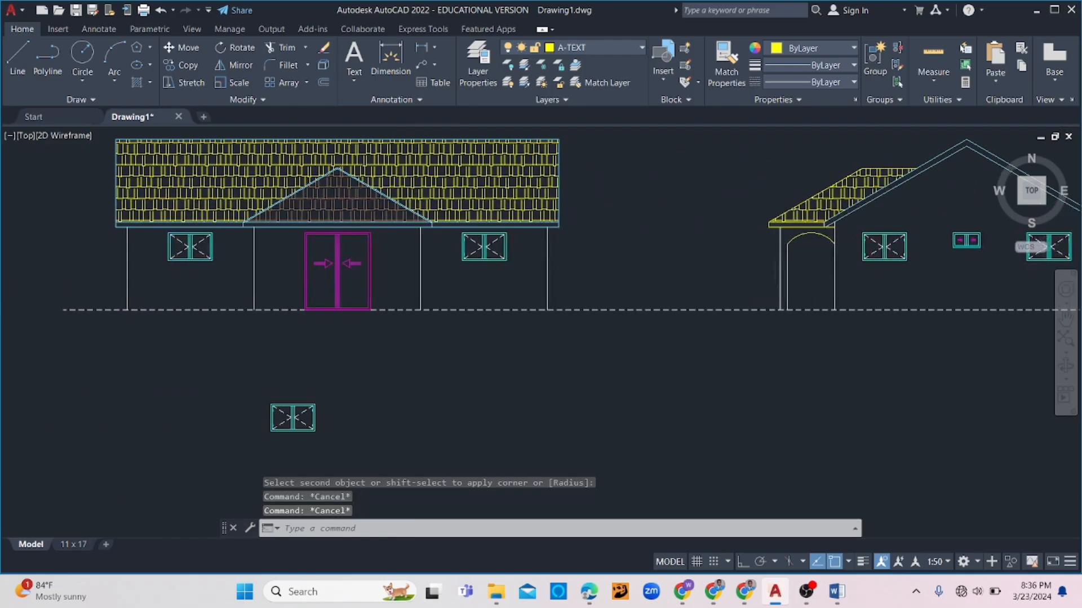
{"action": "scroll", "coordinate": [157, 222], "scroll_direction": "up", "scroll_amount": 2}
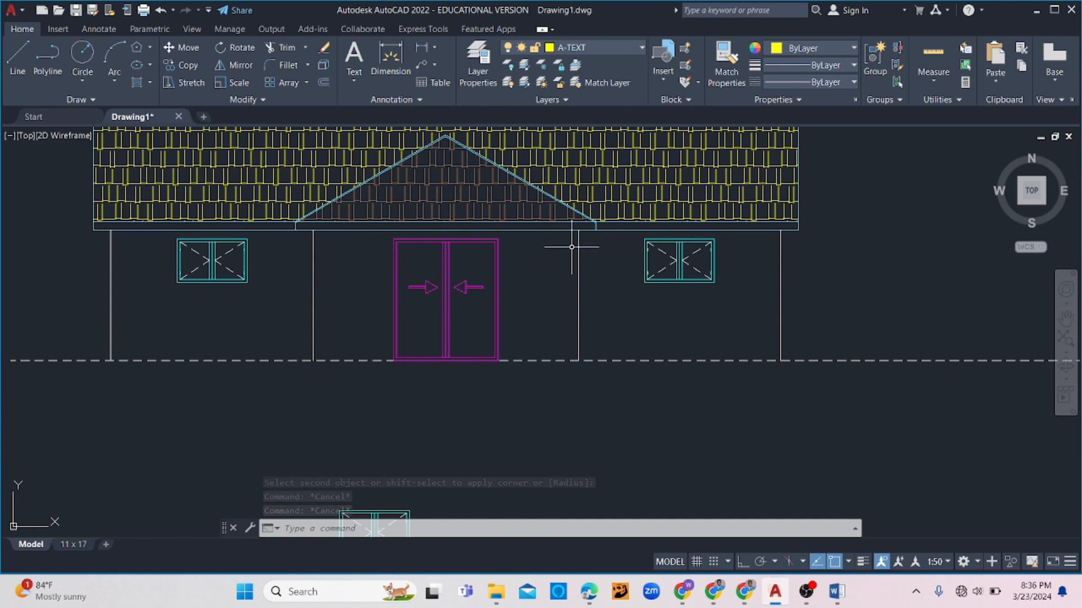
{"action": "scroll", "coordinate": [593, 252], "scroll_direction": "down", "scroll_amount": 2}
{"action": "key", "text": "Return"}
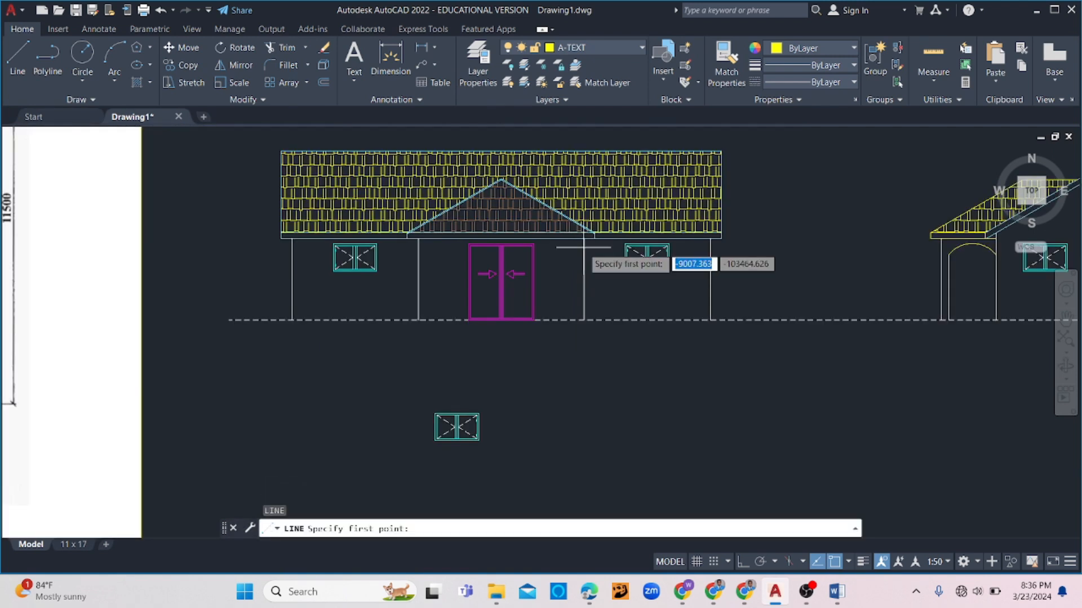
{"action": "scroll", "coordinate": [593, 263], "scroll_direction": "up", "scroll_amount": 2}
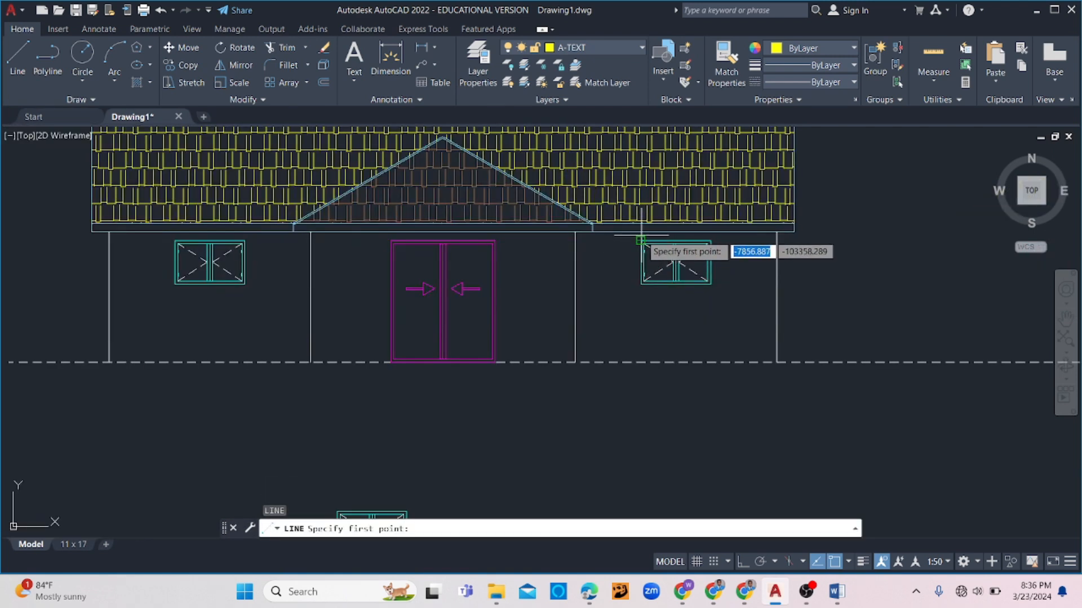
{"action": "left_click", "coordinate": [641, 240]}
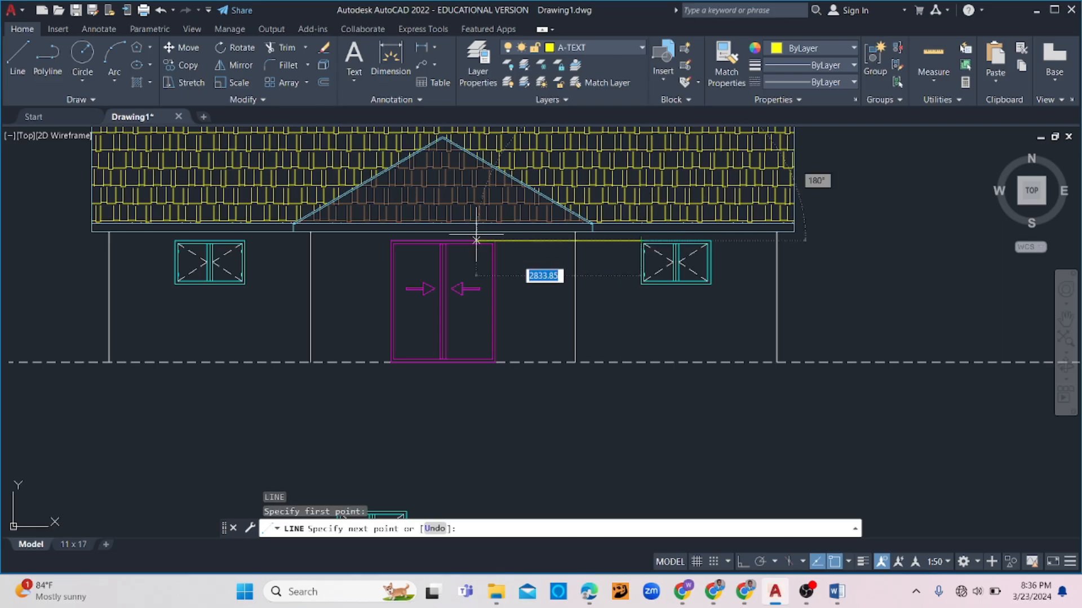
{"action": "left_click", "coordinate": [309, 240]}
{"action": "key", "text": "Escape"}
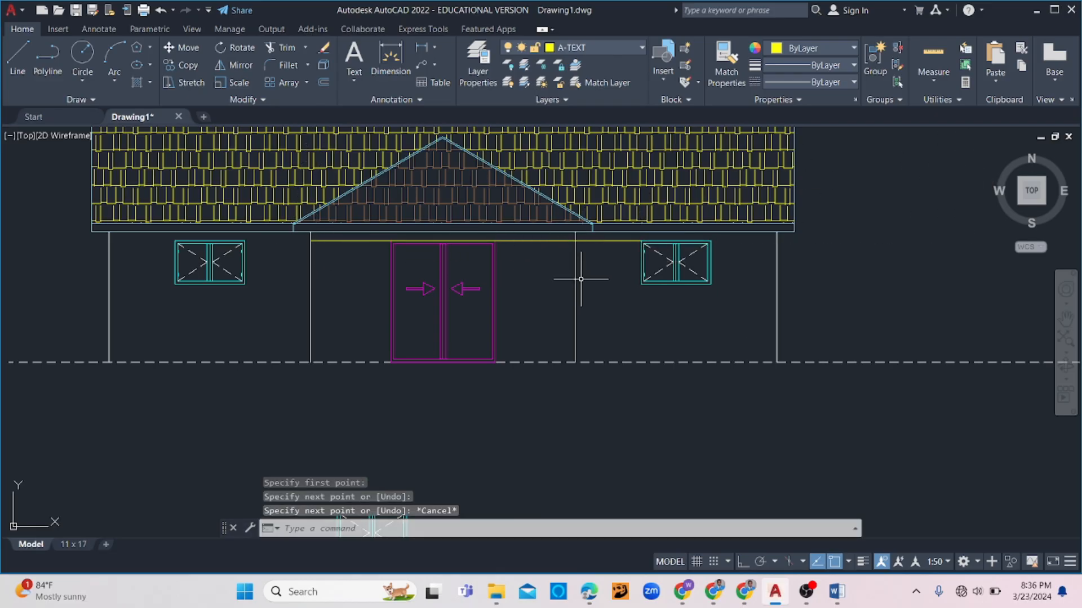
- Offset the front porch's left and right vertical lines 300 inward
{"action": "type", "text": "o"}
{"action": "key", "text": "Return"}
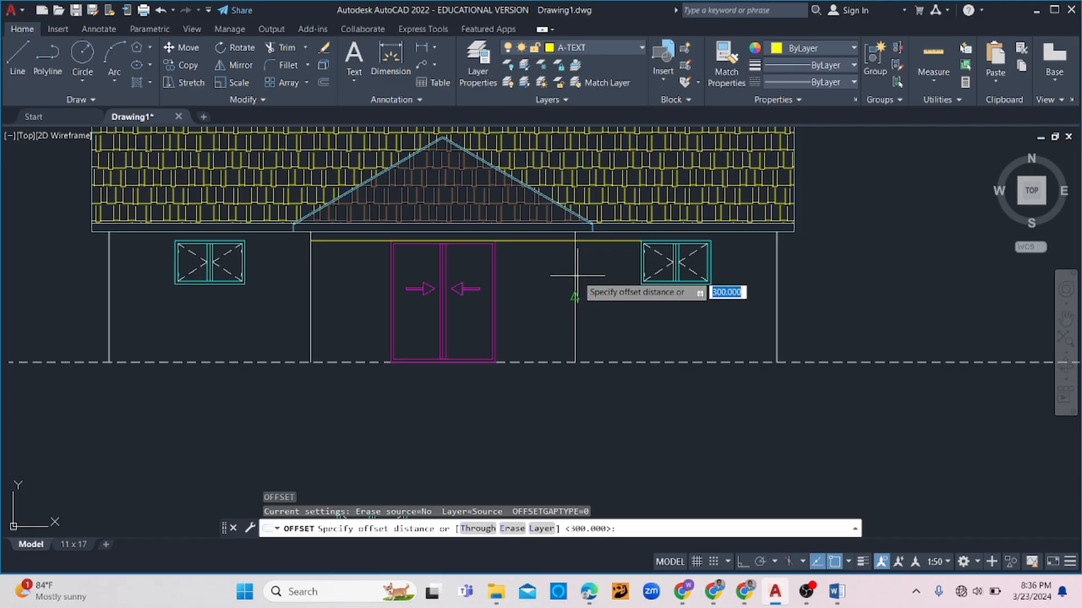
{"action": "key", "text": "Return"}
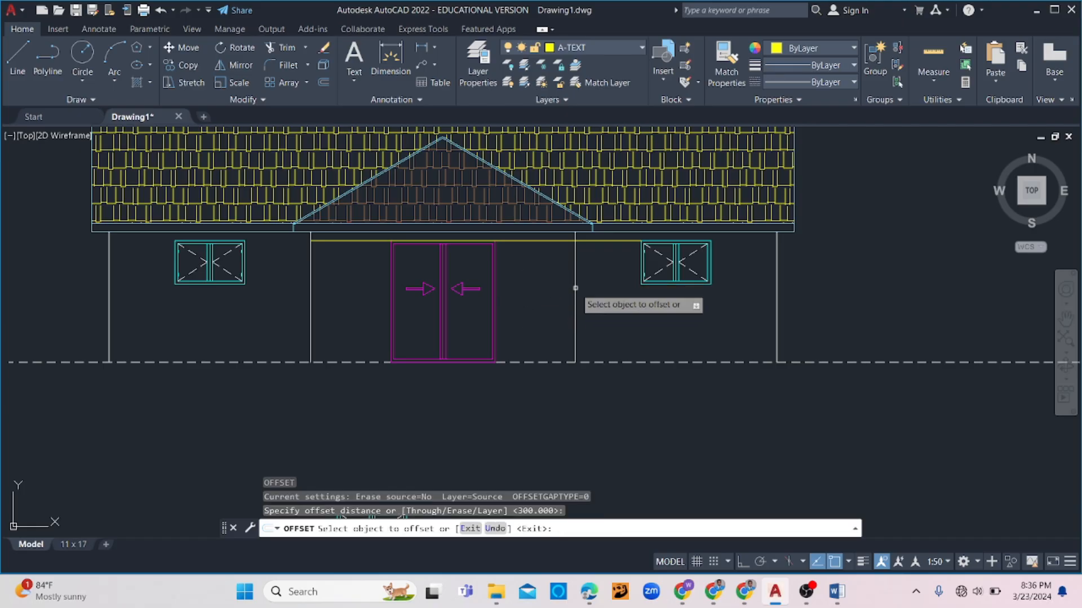
{"action": "left_click", "coordinate": [575, 288]}
{"action": "left_click", "coordinate": [560, 289]}
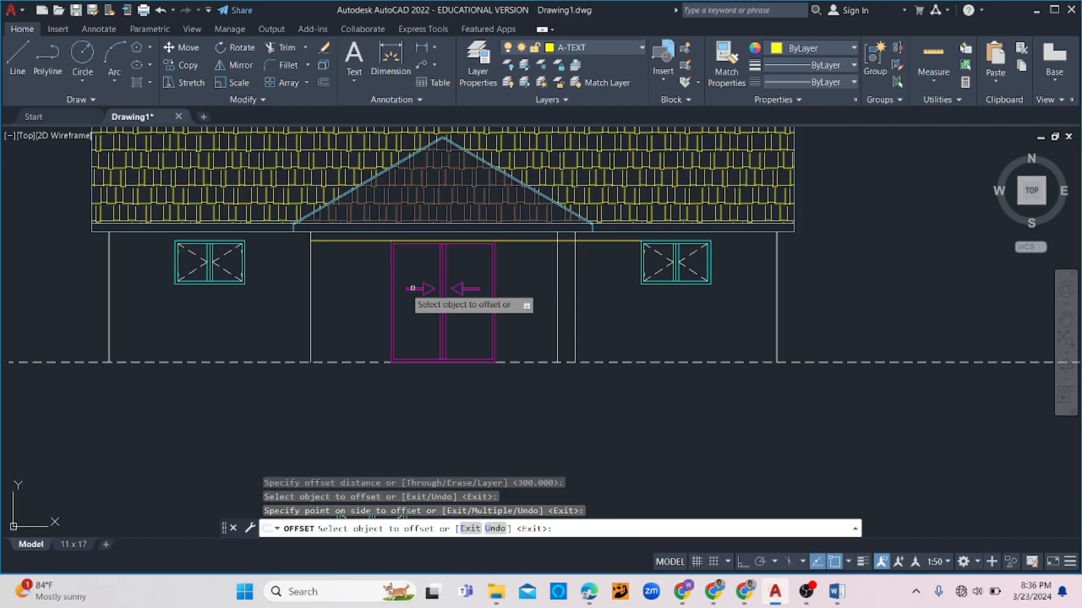
{"action": "left_click", "coordinate": [309, 289]}
{"action": "left_click", "coordinate": [315, 285]}
{"action": "key", "text": "Escape"}
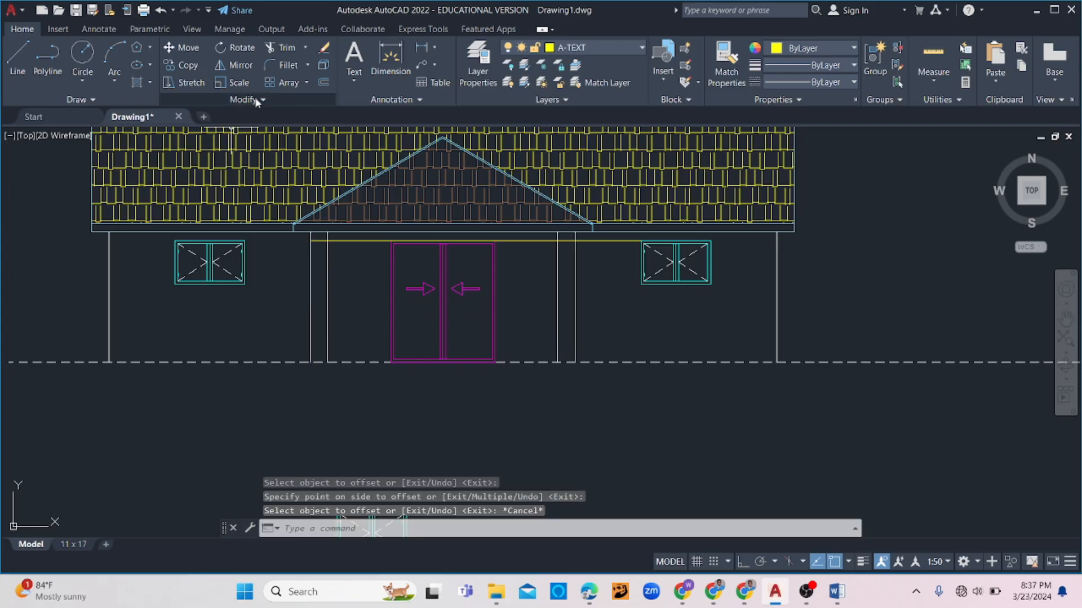
- Fillet the front porch's horizontal top line with both inner vertical lines to form square opening corners
{"action": "left_click", "coordinate": [280, 68]}
{"action": "left_click", "coordinate": [332, 242]}
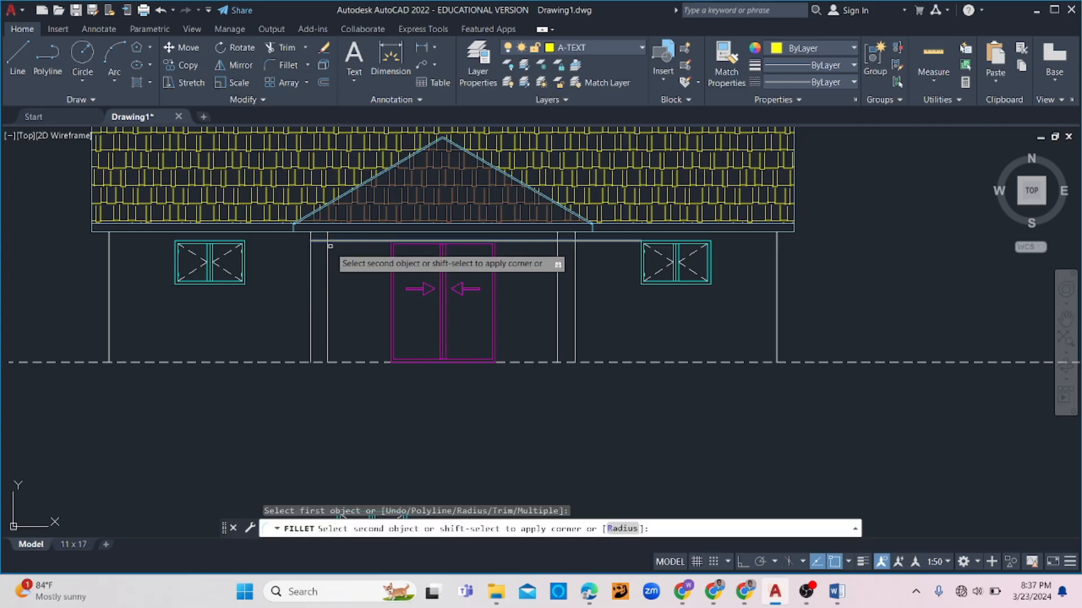
{"action": "left_click", "coordinate": [328, 254]}
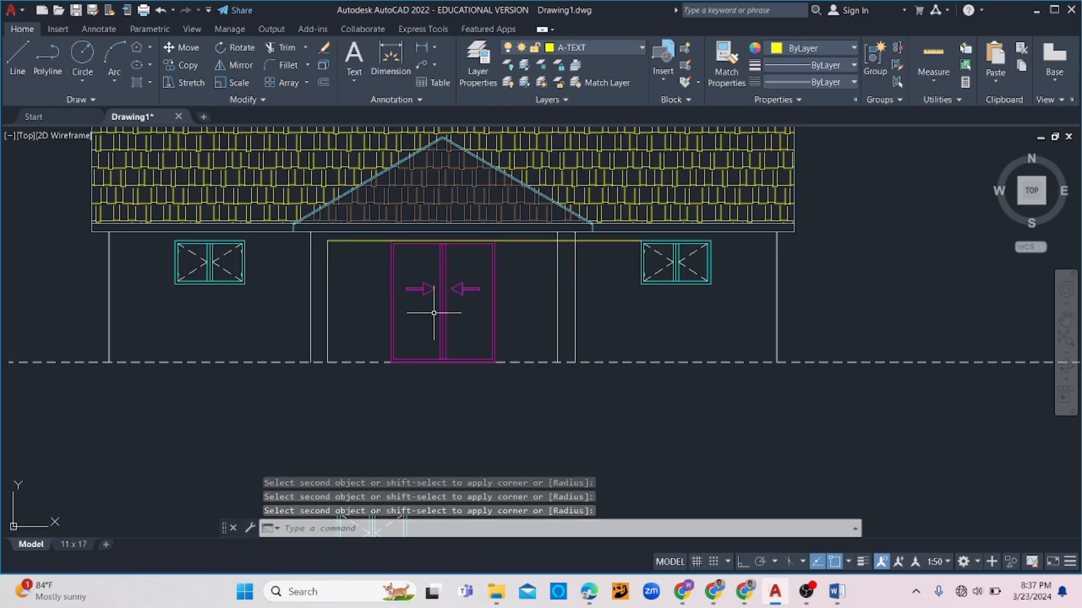
{"action": "key", "text": "Return"}
{"action": "left_click", "coordinate": [556, 241]}
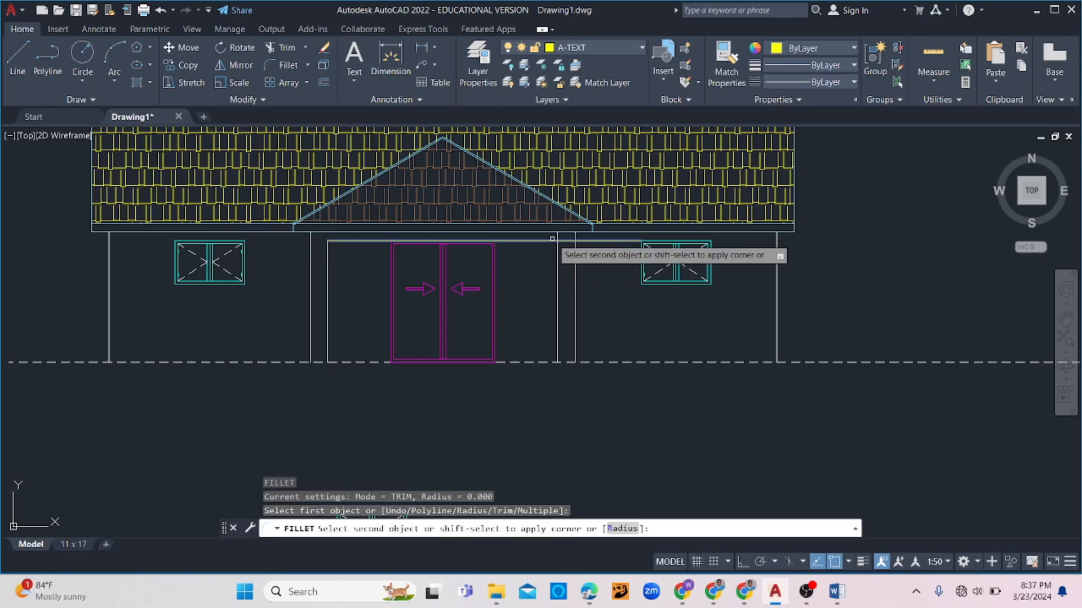
{"action": "left_click", "coordinate": [557, 257]}
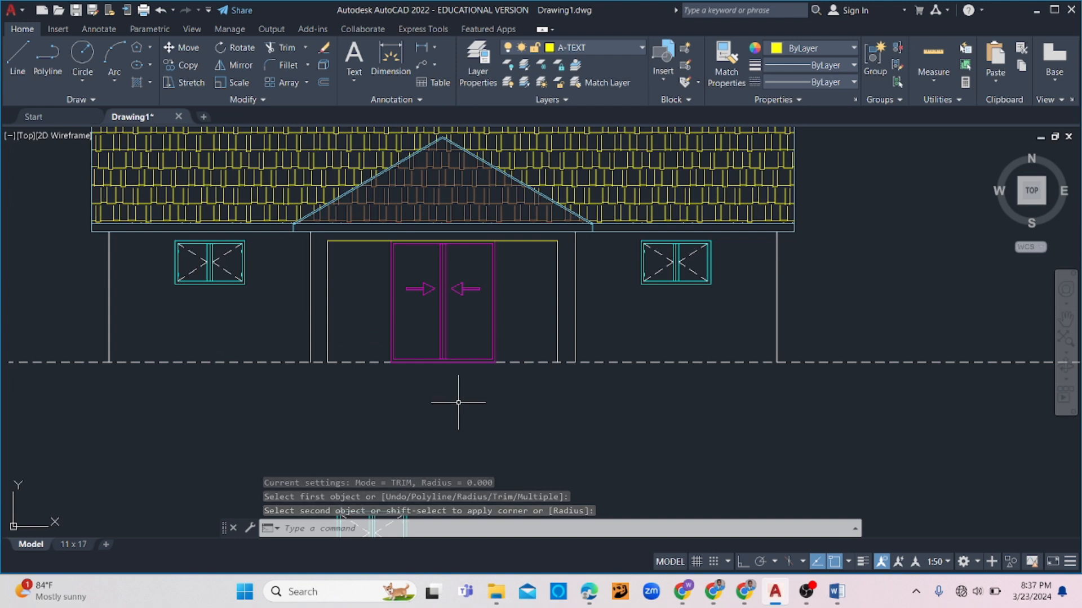
- Match the front porch's horizontal top line and the side elevation's arch to the properties of the porch's inner vertical line
{"action": "scroll", "coordinate": [329, 261], "scroll_direction": "down", "scroll_amount": 2}
{"action": "type", "text": "ma"}
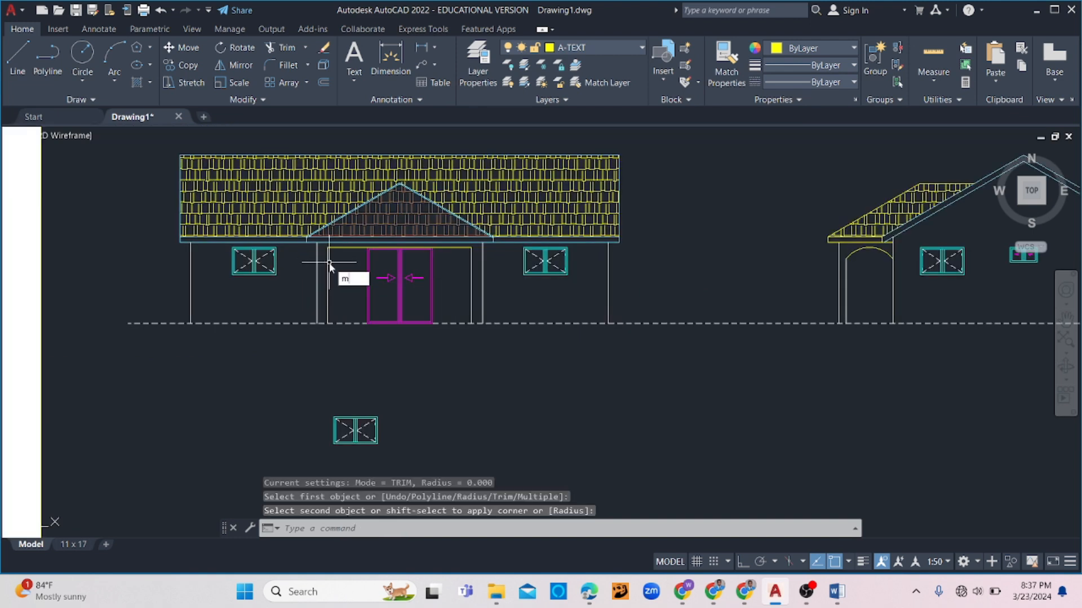
{"action": "key", "text": "Return"}
{"action": "left_click", "coordinate": [324, 266]}
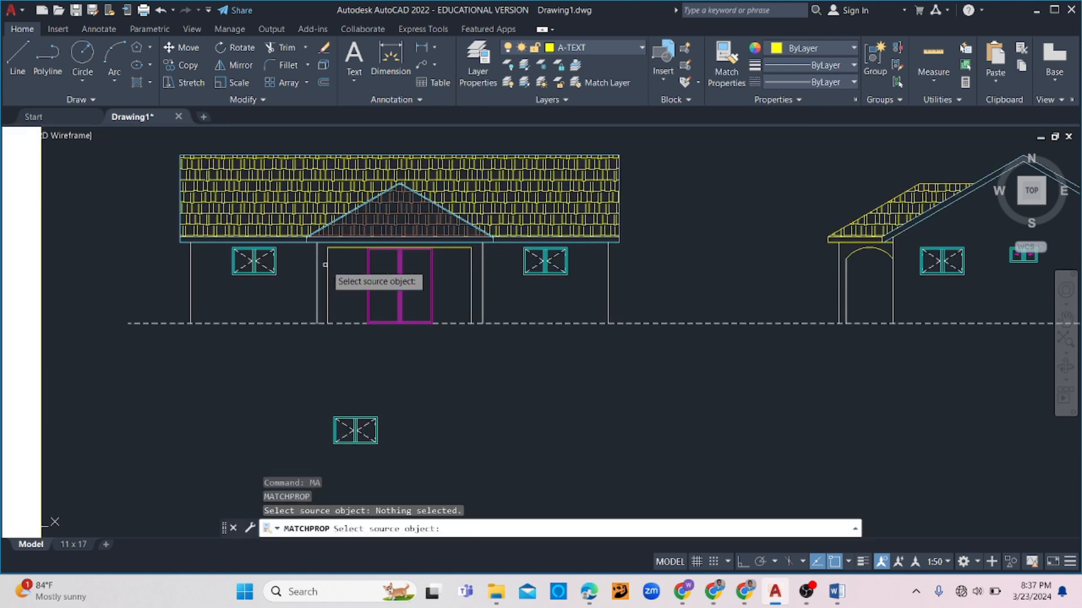
{"action": "left_click", "coordinate": [327, 266]}
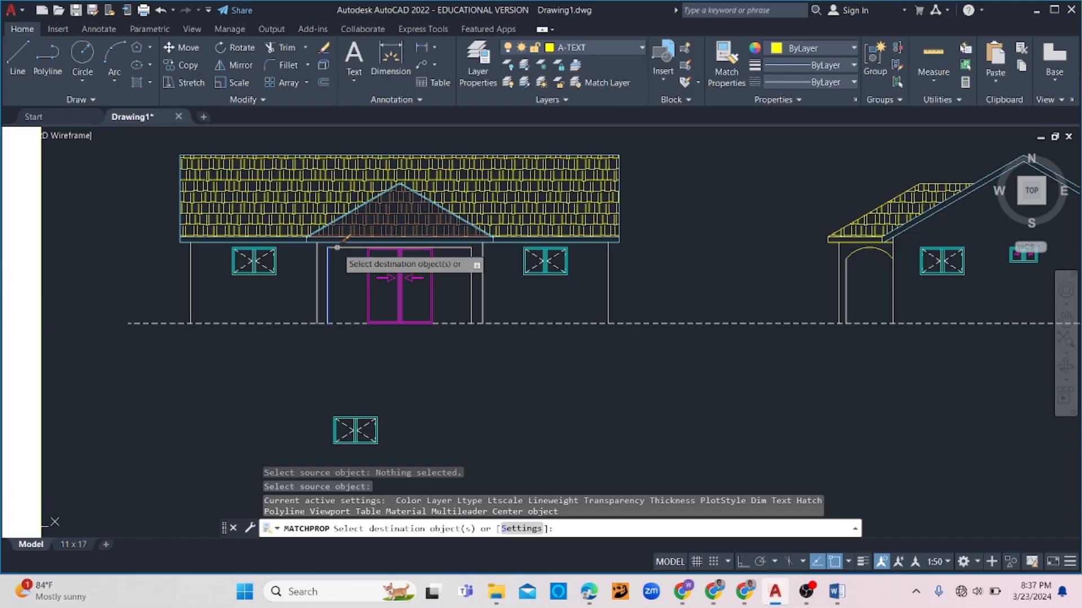
{"action": "scroll", "coordinate": [916, 277], "scroll_direction": "down", "scroll_amount": 2}
{"action": "scroll", "coordinate": [895, 248], "scroll_direction": "up", "scroll_amount": 5}
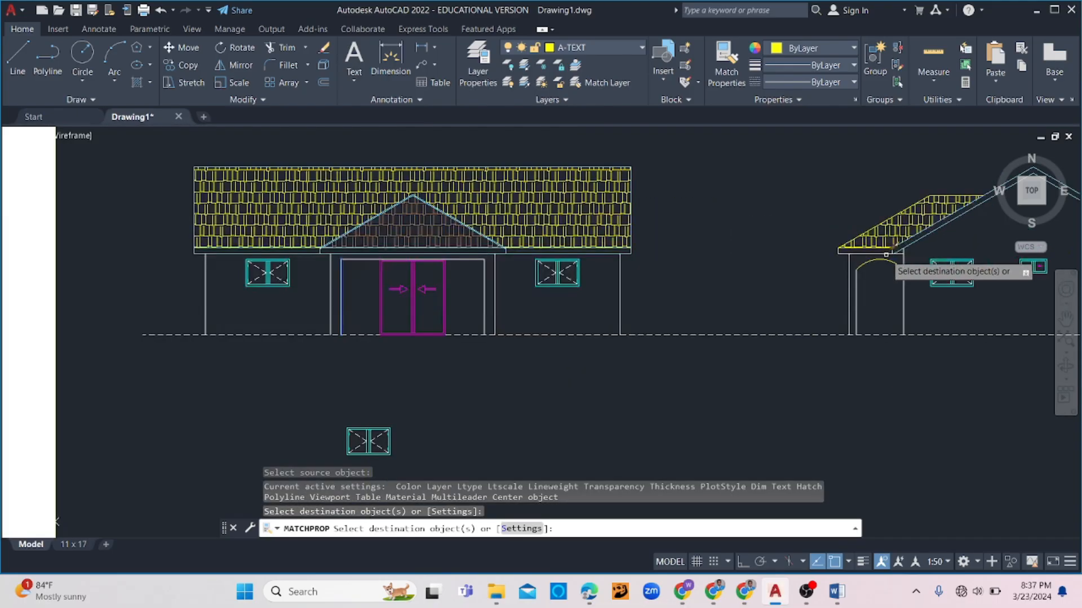
{"action": "left_click", "coordinate": [845, 303]}
{"action": "key", "text": "Escape"}
{"action": "key", "text": "Escape"}
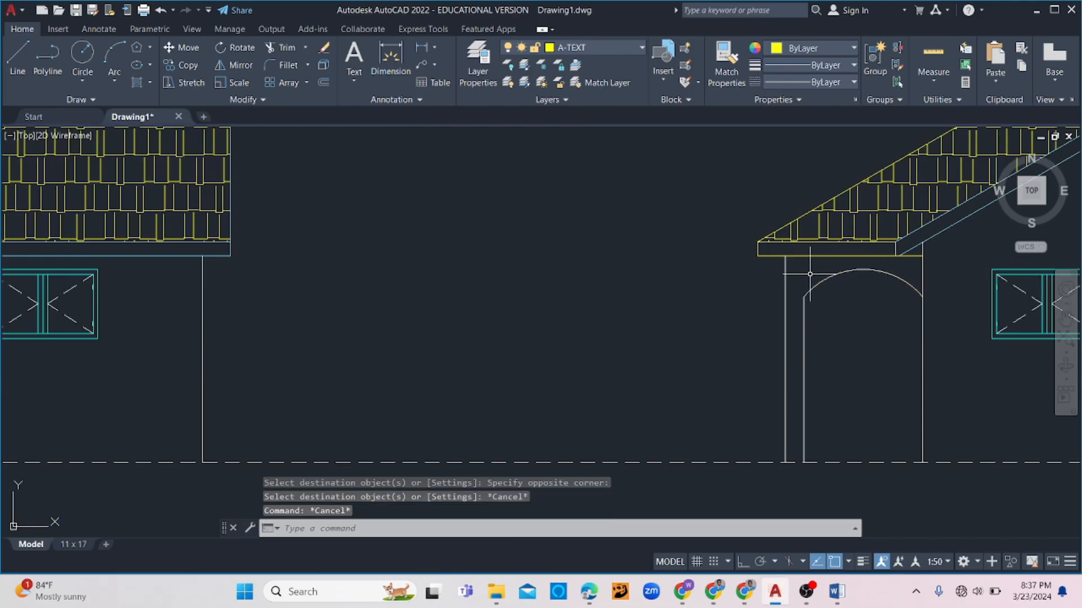
- Match the side elevation's porch roof edges, tile hatch and eave fascia to the properties of the cyan sloping roof line
{"action": "key", "text": "Return"}
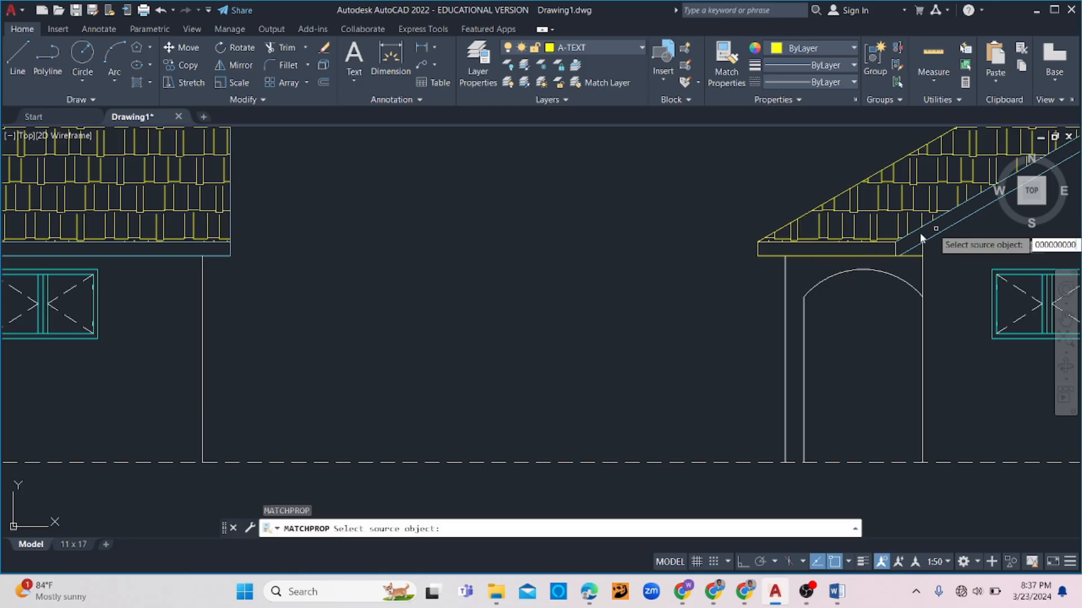
{"action": "left_click", "coordinate": [757, 309]}
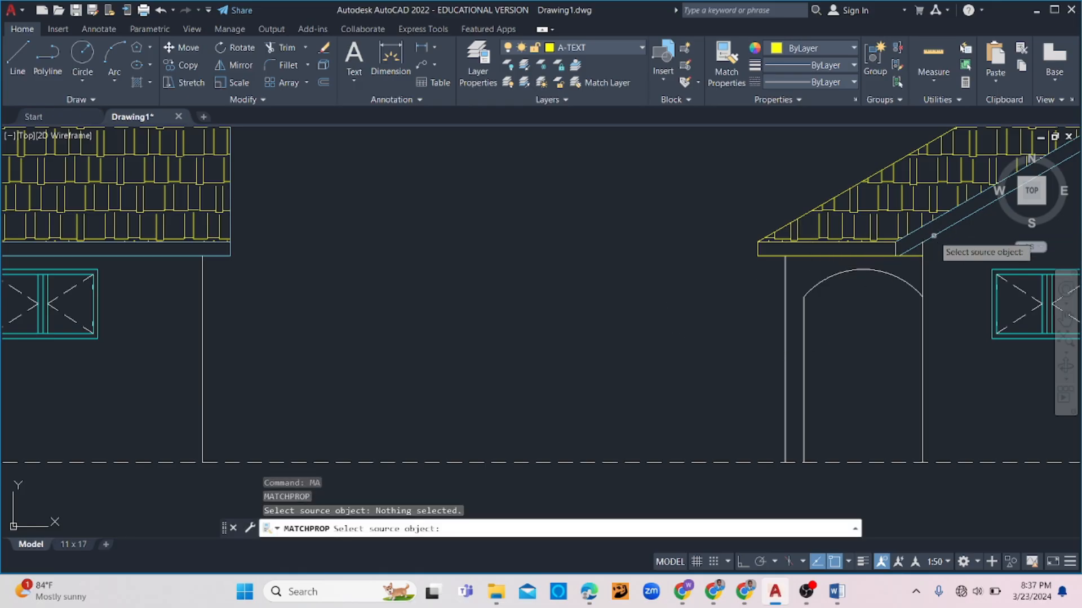
{"action": "left_click", "coordinate": [916, 226]}
{"action": "left_click", "coordinate": [885, 154]}
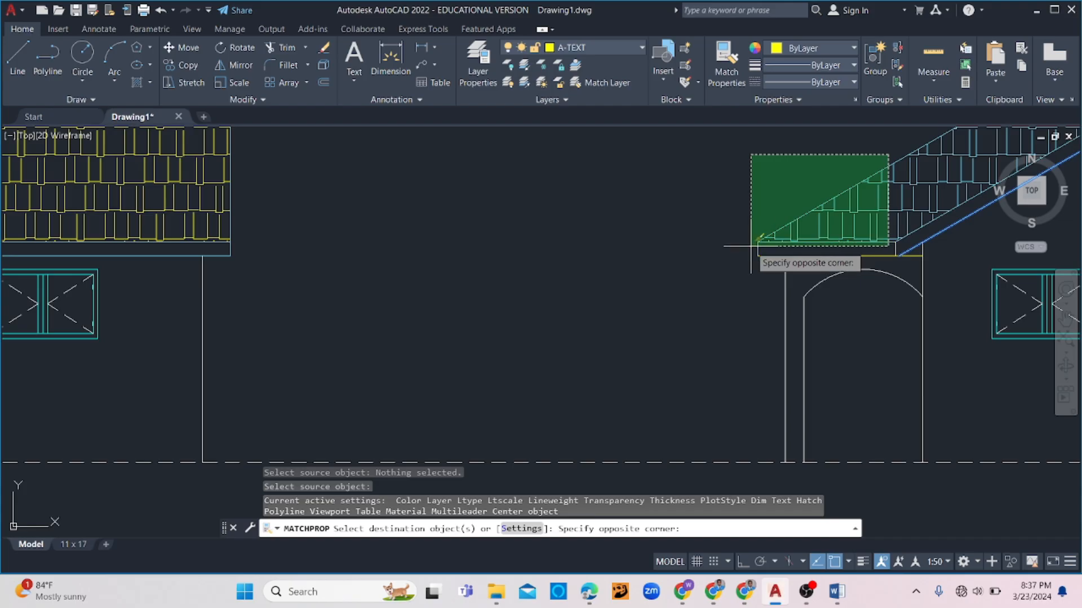
{"action": "left_click", "coordinate": [751, 242]}
{"action": "left_click", "coordinate": [810, 252]}
{"action": "left_click", "coordinate": [800, 261]}
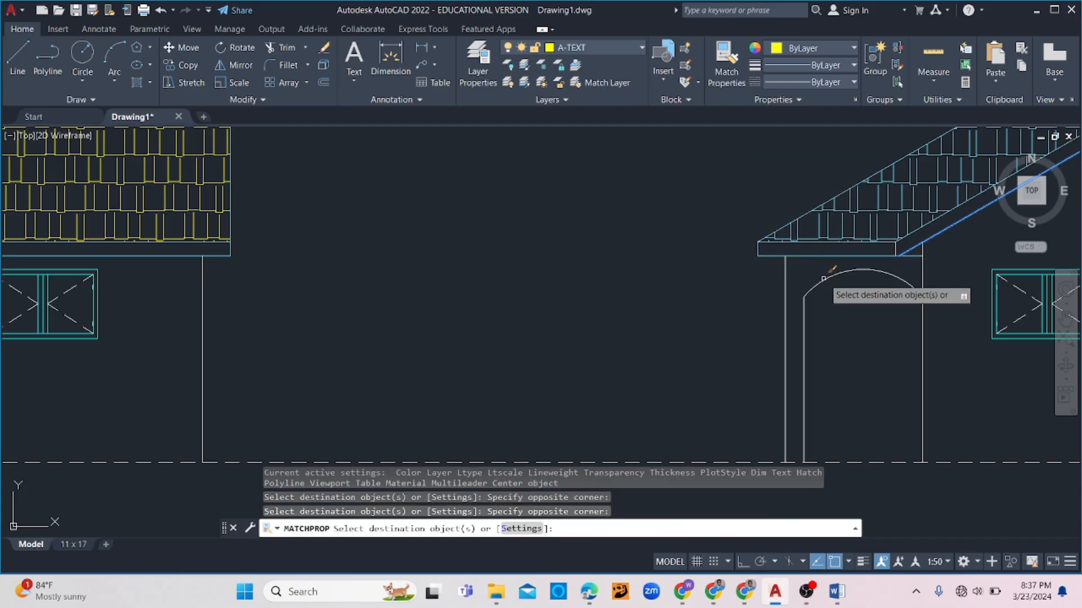
- Apply the cyan roof line's properties to the side elevation's remaining gable and eave lines
{"action": "middle_click_drag", "start_coordinate": [822, 278], "coordinate": [390, 275]}
{"action": "scroll", "coordinate": [462, 252], "scroll_direction": "up", "scroll_amount": 6}
{"action": "left_click", "coordinate": [505, 162]}
{"action": "left_click", "coordinate": [431, 220]}
{"action": "scroll", "coordinate": [437, 253], "scroll_direction": "down", "scroll_amount": 4}
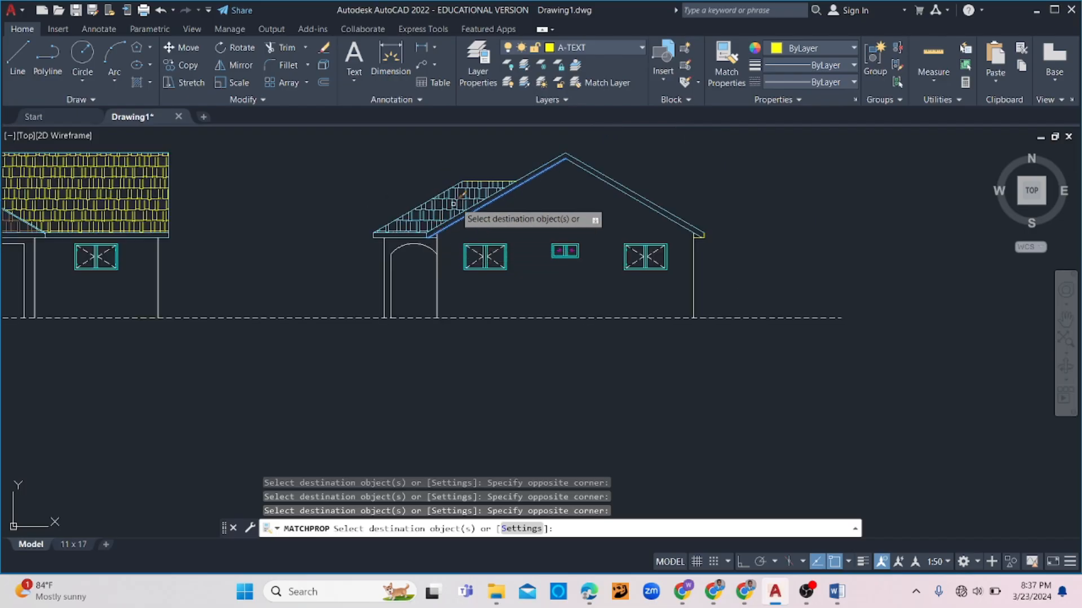
{"action": "scroll", "coordinate": [450, 208], "scroll_direction": "up", "scroll_amount": 2}
{"action": "left_click", "coordinate": [473, 174]}
{"action": "left_click", "coordinate": [415, 202]}
{"action": "mouse_move", "coordinate": [859, 270]}
{"action": "middle_mouse_down"}
{"action": "mouse_move", "coordinate": [366, 261]}
{"action": "mouse_move", "coordinate": [324, 248]}
{"action": "middle_mouse_up"}
{"action": "left_click", "coordinate": [512, 257]}
{"action": "left_click", "coordinate": [504, 322]}
{"action": "scroll", "coordinate": [563, 319], "scroll_direction": "down", "scroll_amount": 6}
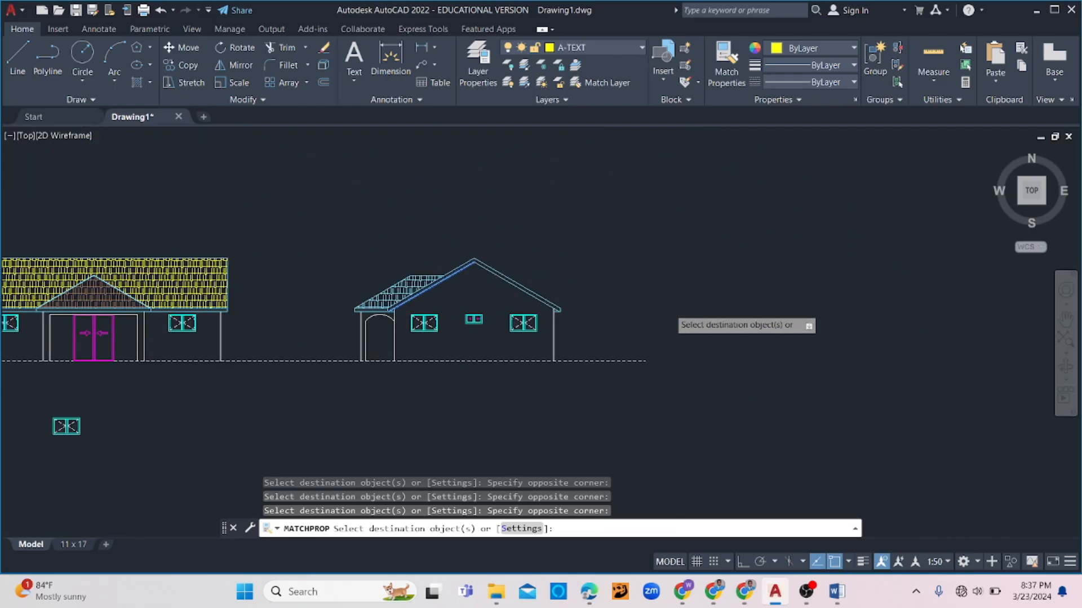
- Apply the cyan roof line's properties to the front elevation's main roof outline and end matching
{"action": "middle_click_drag", "start_coordinate": [352, 290], "coordinate": [697, 276]}
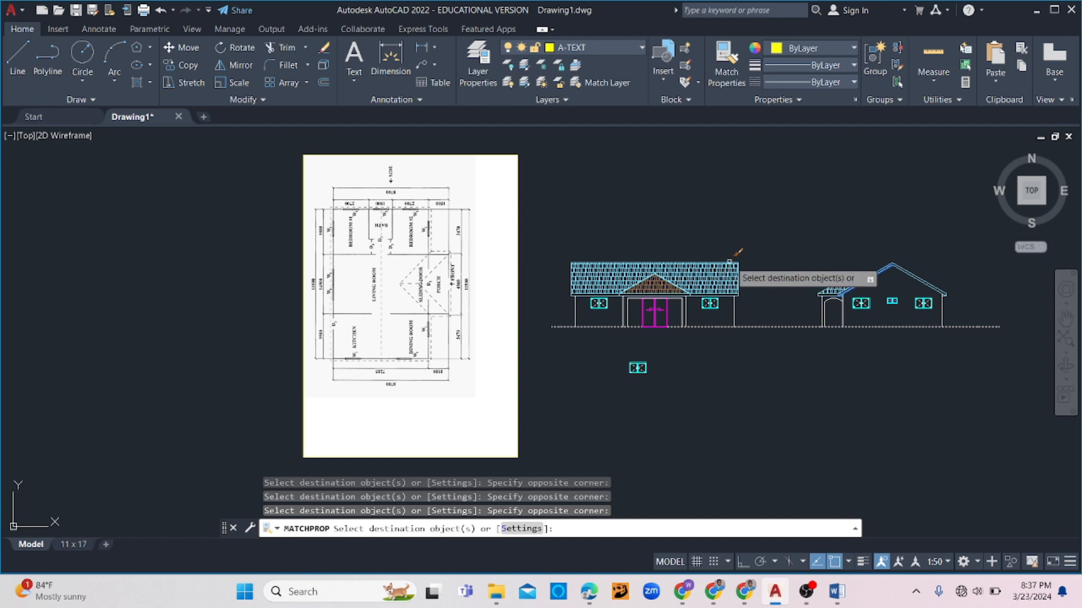
{"action": "left_click", "coordinate": [751, 251]}
{"action": "left_click", "coordinate": [726, 266]}
{"action": "scroll", "coordinate": [684, 281], "scroll_direction": "up", "scroll_amount": 6}
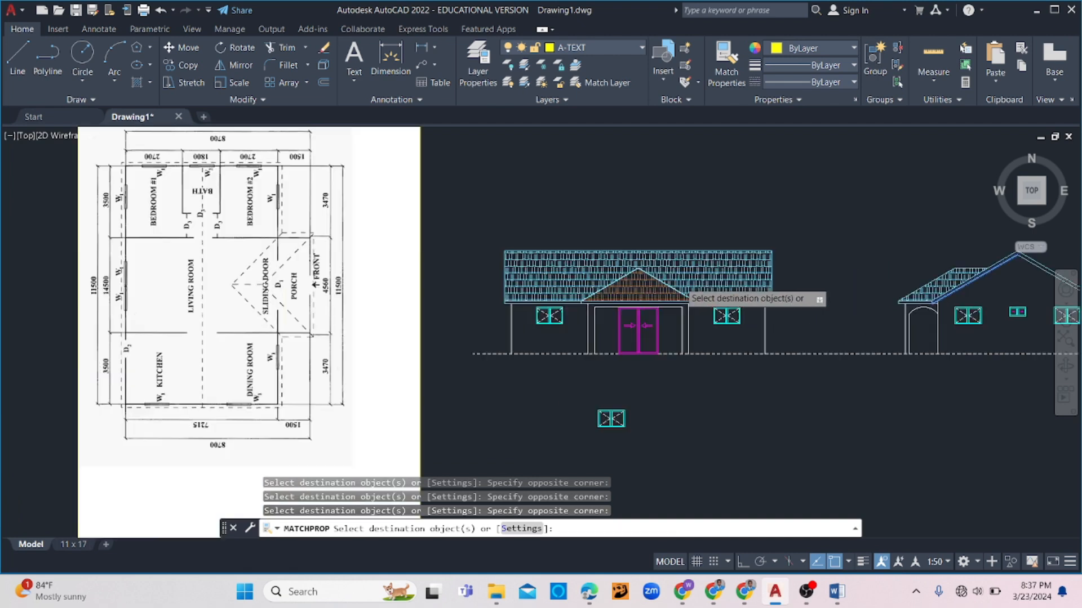
{"action": "key", "text": "Escape"}
{"action": "key", "text": "Escape"}
{"action": "key", "text": "Escape"}
{"action": "key", "text": "Escape"}
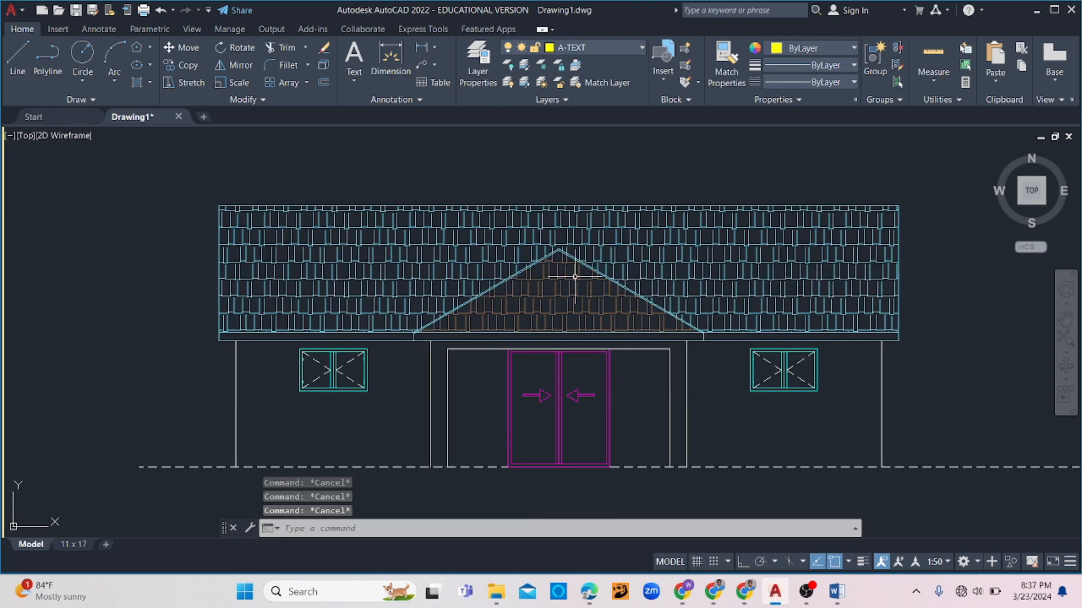
- Match the main roof's hatch and the side porch roof's hatch to the properties of the front gable's brown tile hatch
{"action": "type", "text": "ma"}
{"action": "key", "text": "Return"}
{"action": "left_click", "coordinate": [574, 277]}
{"action": "left_click", "coordinate": [674, 246]}
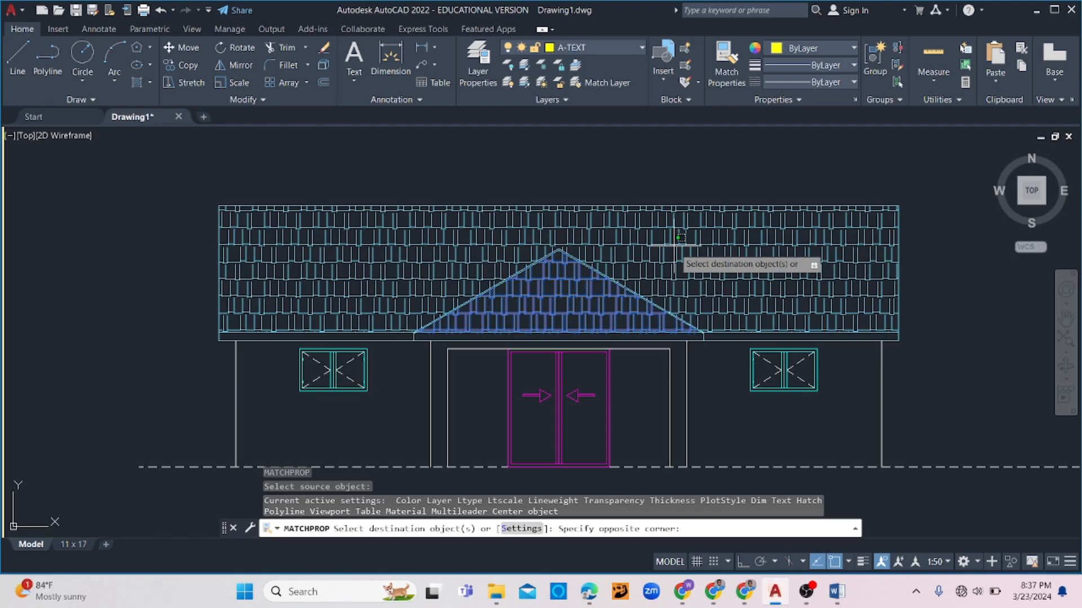
{"action": "left_click", "coordinate": [681, 300]}
{"action": "scroll", "coordinate": [680, 299], "scroll_direction": "down", "scroll_amount": 5}
{"action": "scroll", "coordinate": [777, 289], "scroll_direction": "up", "scroll_amount": 3}
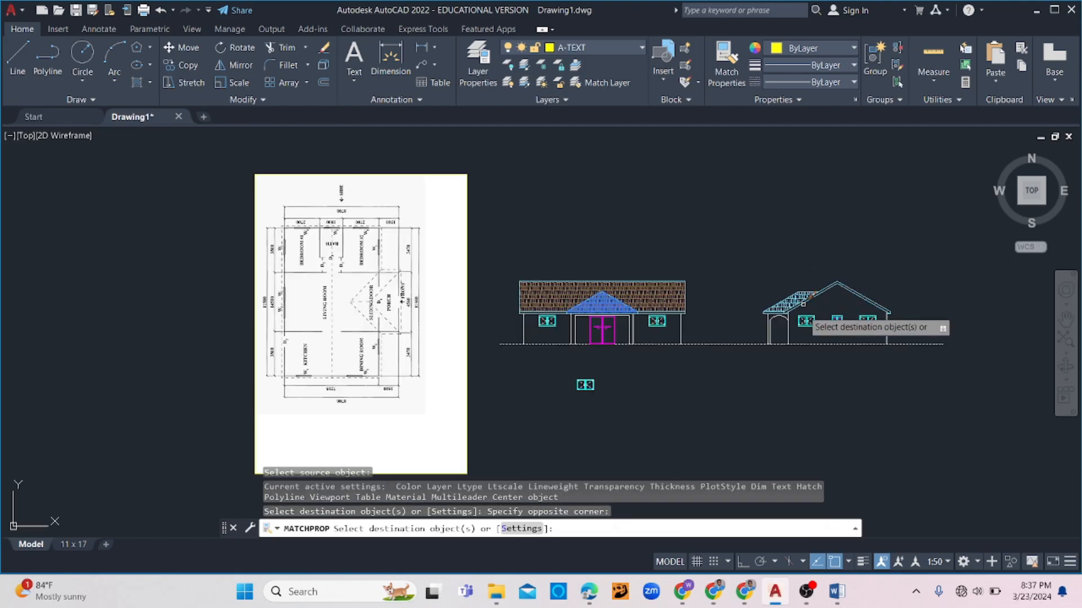
{"action": "left_click", "coordinate": [749, 265]}
{"action": "key", "text": "Escape"}
{"action": "key", "text": "Escape"}
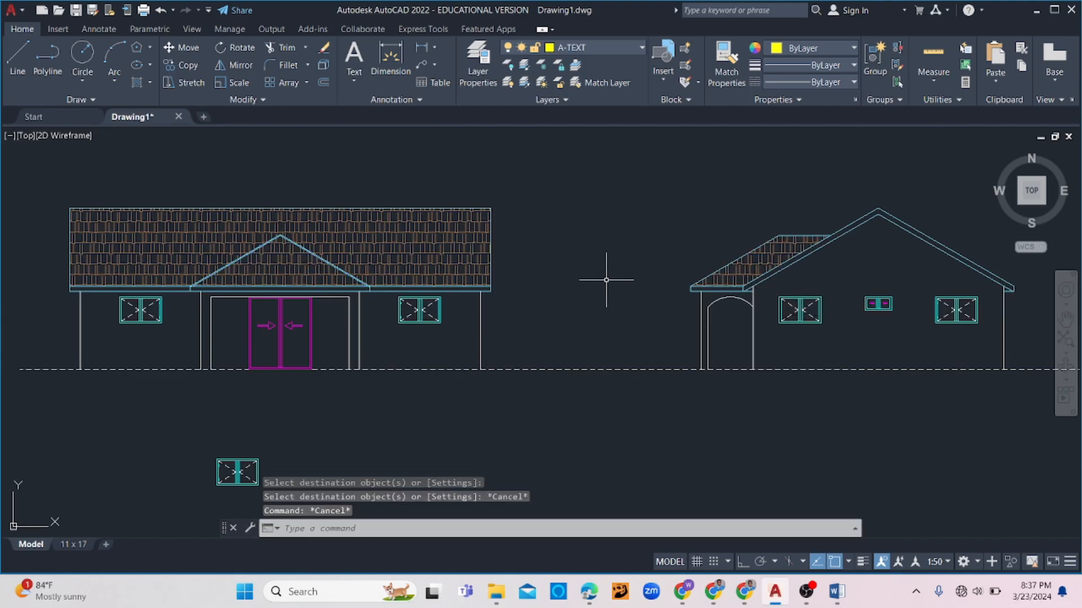
{"action": "scroll", "coordinate": [583, 263], "scroll_direction": "down", "scroll_amount": 2}
{"action": "scroll", "coordinate": [808, 284], "scroll_direction": "up", "scroll_amount": 2}
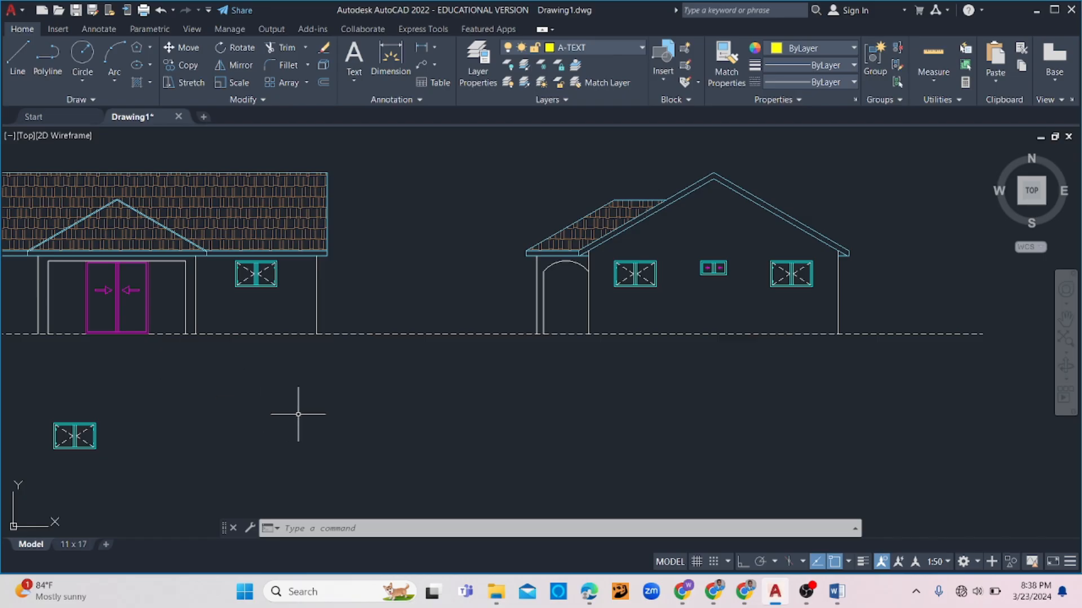
{"action": "scroll", "coordinate": [741, 313], "scroll_direction": "down", "scroll_amount": 2}
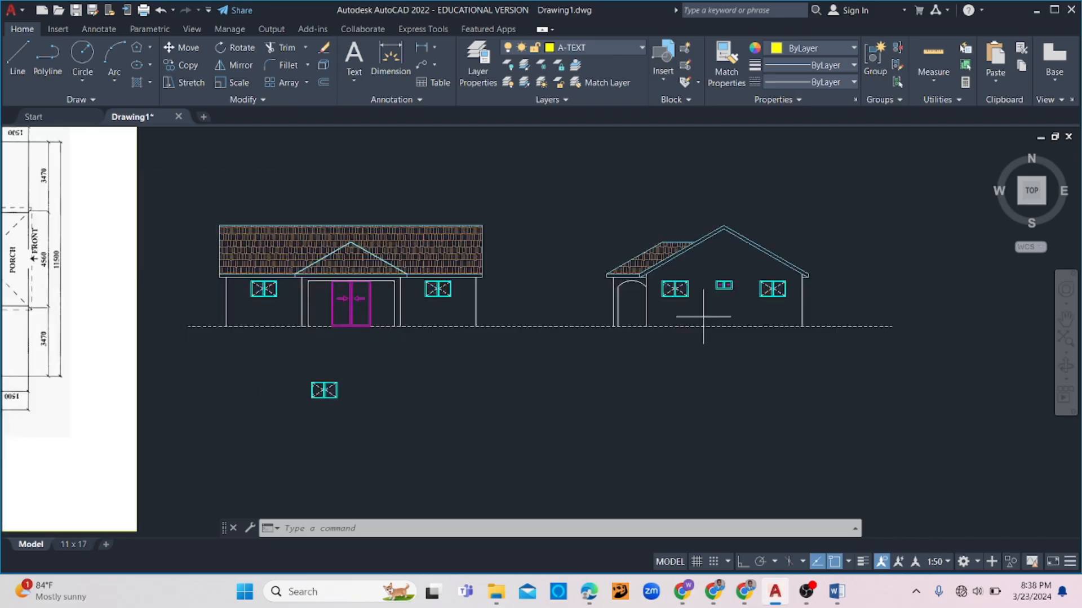
{"action": "left_click", "coordinate": [703, 316]}
{"action": "left_click", "coordinate": [675, 363]}
{"action": "key", "text": "Escape"}
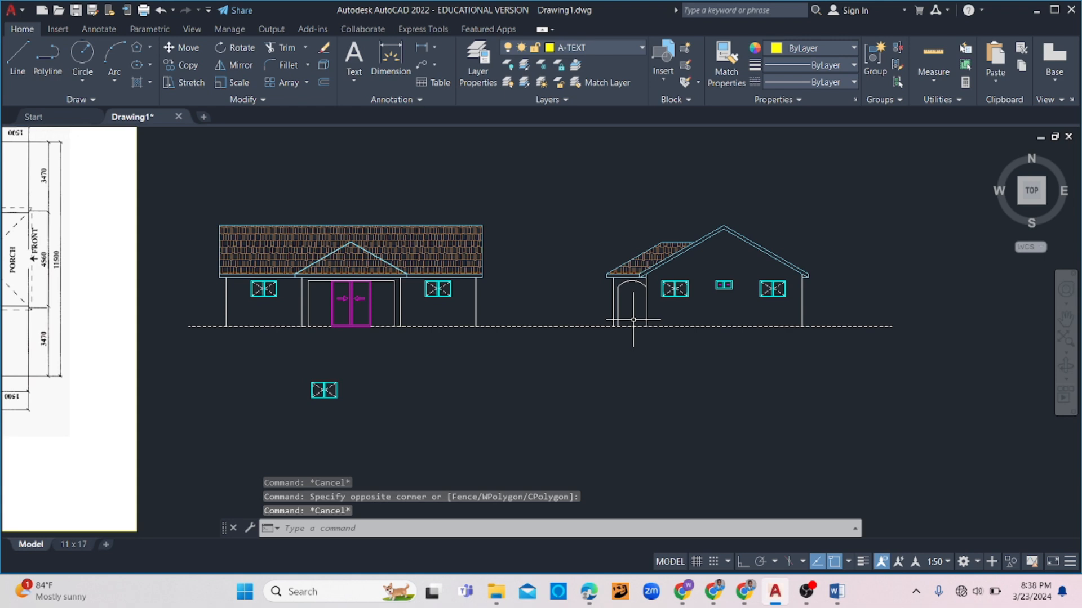
- Offset the dashed ground line 150 downward
{"action": "scroll", "coordinate": [633, 319], "scroll_direction": "up", "scroll_amount": 4}
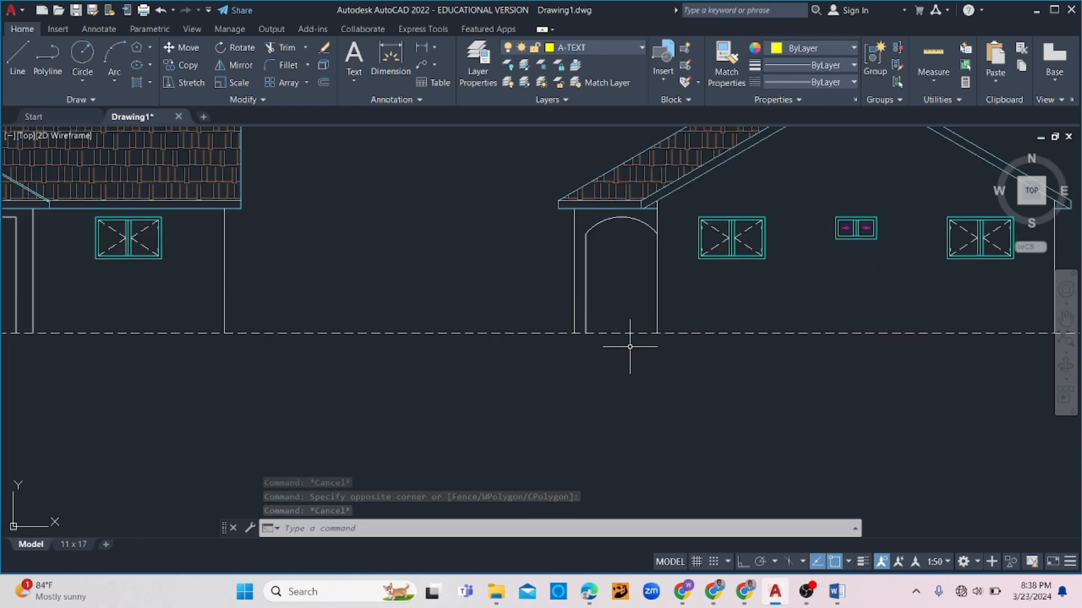
{"action": "type", "text": "o"}
{"action": "key", "text": "Return"}
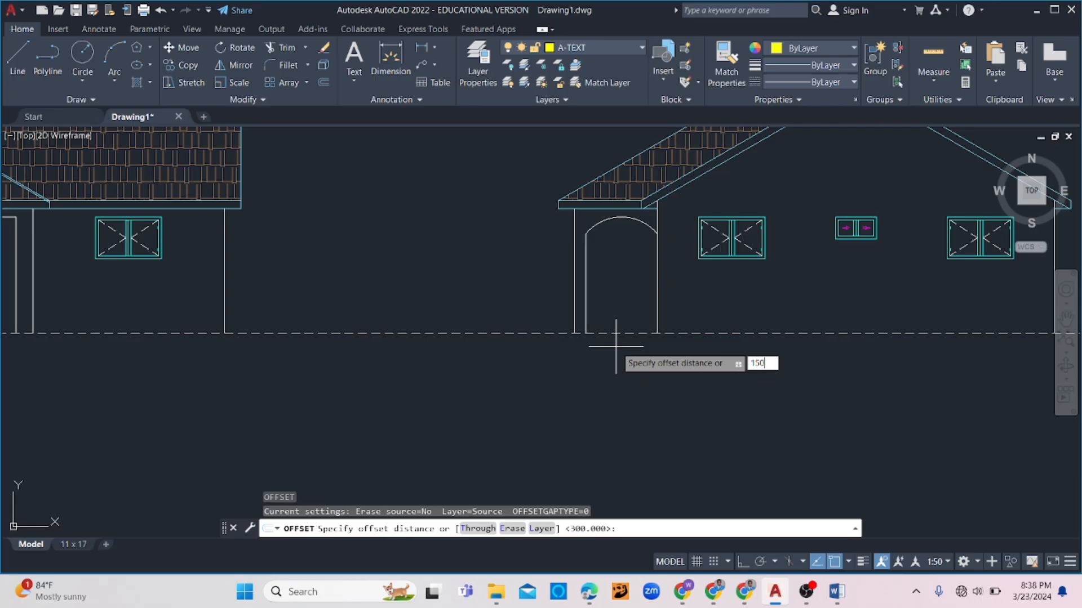
{"action": "key", "text": "Return"}
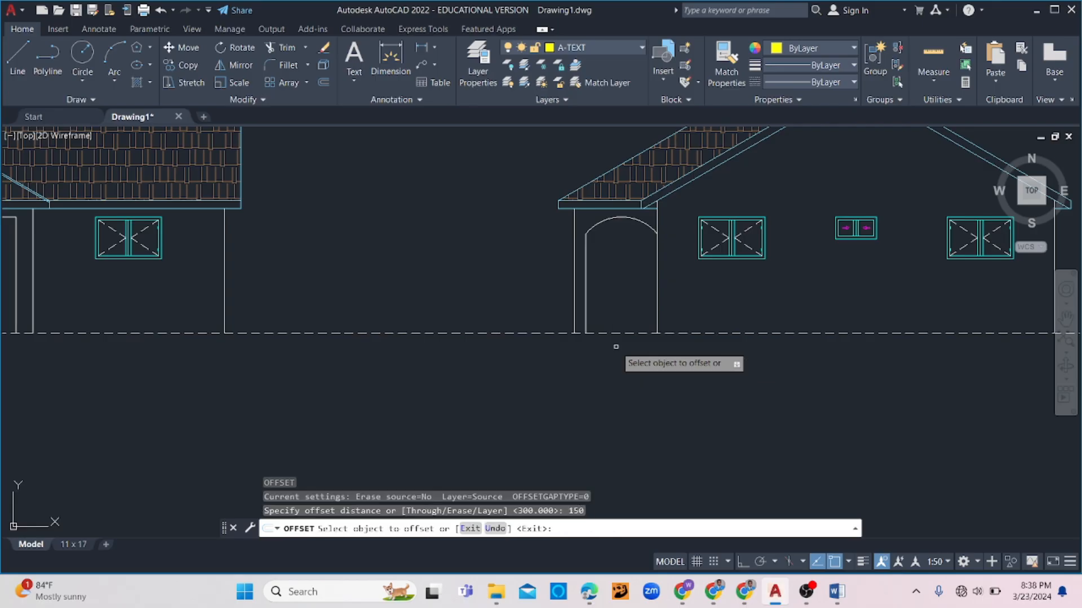
{"action": "left_click", "coordinate": [519, 334]}
{"action": "left_click", "coordinate": [471, 376]}
{"action": "key", "text": "Escape"}
{"action": "key", "text": "Escape"}
{"action": "key", "text": "Escape"}
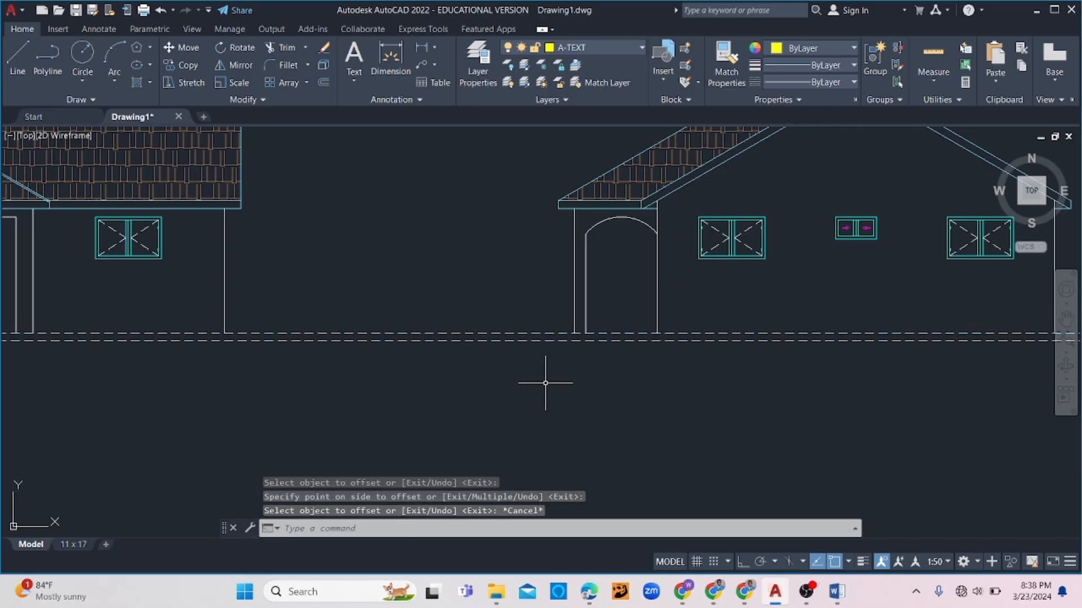
- Extend the front porch's left and right column lines down to the lower ground line
{"action": "scroll", "coordinate": [596, 355], "scroll_direction": "up", "scroll_amount": 4}
{"action": "scroll", "coordinate": [515, 287], "scroll_direction": "down", "scroll_amount": 6}
{"action": "middle_click_drag", "start_coordinate": [351, 288], "coordinate": [549, 287]}
{"action": "scroll", "coordinate": [269, 278], "scroll_direction": "up", "scroll_amount": 4}
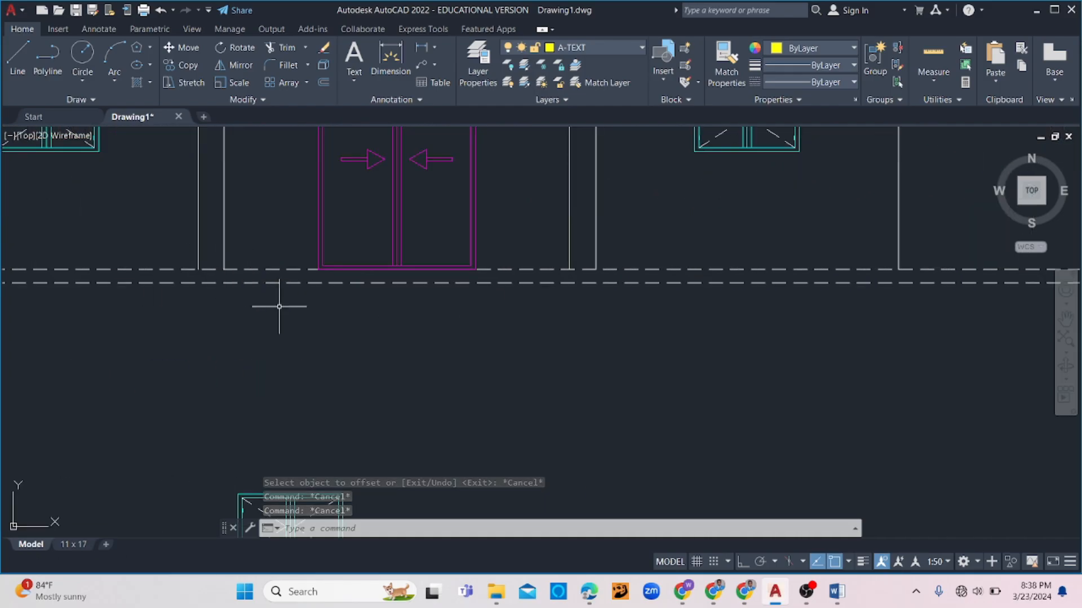
{"action": "left_click", "coordinate": [192, 283]}
{"action": "left_click", "coordinate": [169, 309]}
{"action": "scroll", "coordinate": [391, 356], "scroll_direction": "down", "scroll_amount": 4}
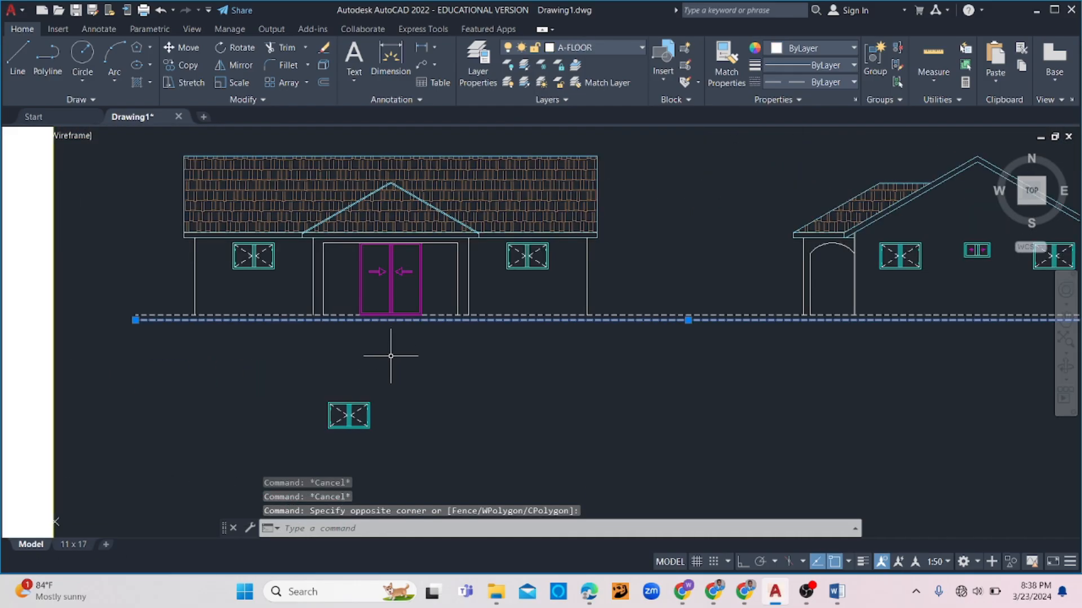
{"action": "scroll", "coordinate": [399, 377], "scroll_direction": "up", "scroll_amount": 6}
{"action": "key", "text": "BackSpace"}
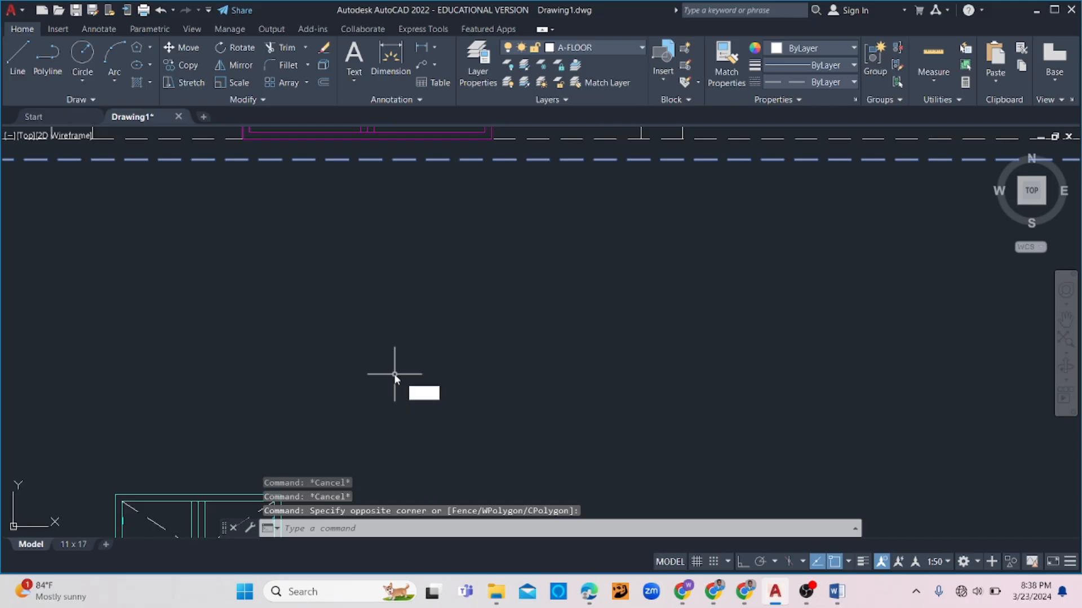
{"action": "type", "text": "ex"}
{"action": "key", "text": "Return"}
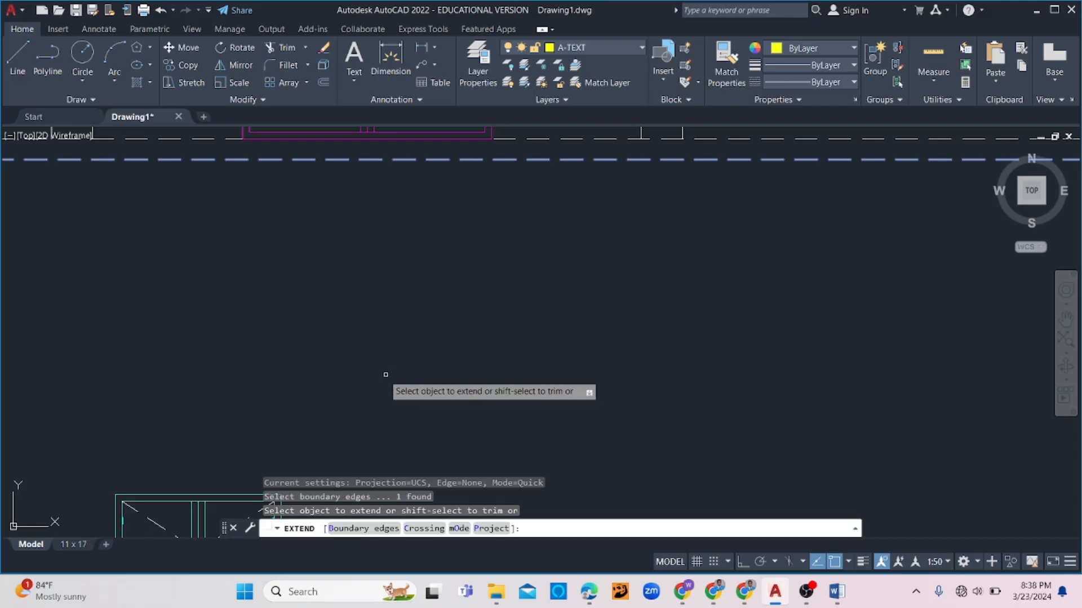
{"action": "scroll", "coordinate": [394, 375], "scroll_direction": "down", "scroll_amount": 5}
{"action": "left_click", "coordinate": [308, 288]}
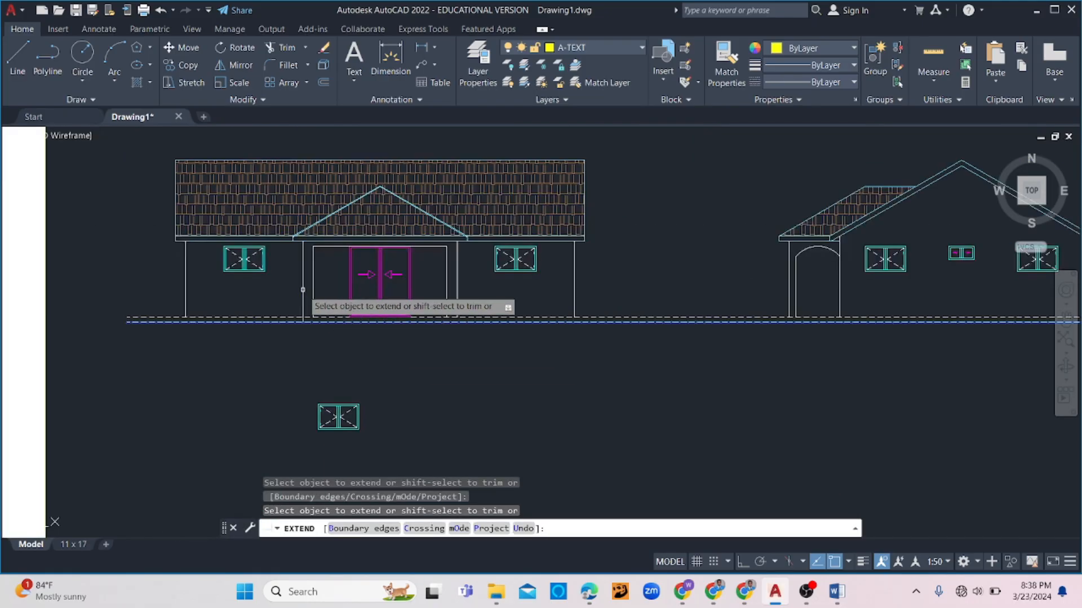
{"action": "left_click", "coordinate": [312, 294]}
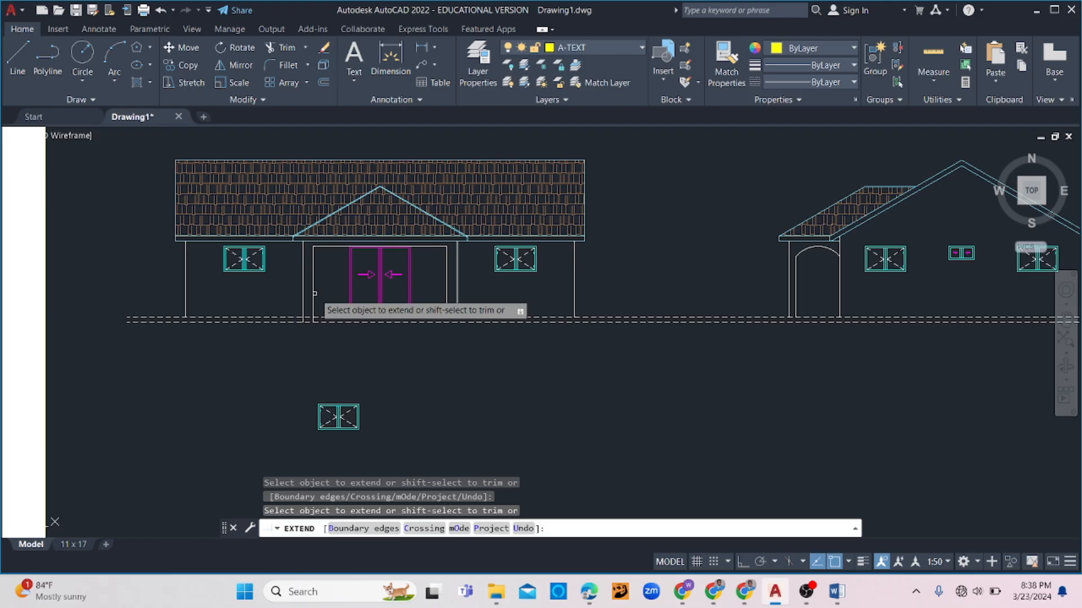
{"action": "left_click", "coordinate": [470, 299]}
{"action": "left_click", "coordinate": [435, 305]}
- Extend the side elevation's vertical lines on both sides of the arch down to the lower ground line
{"action": "left_click", "coordinate": [817, 303]}
{"action": "left_click", "coordinate": [755, 302]}
{"action": "left_click", "coordinate": [869, 293]}
{"action": "left_click", "coordinate": [825, 307]}
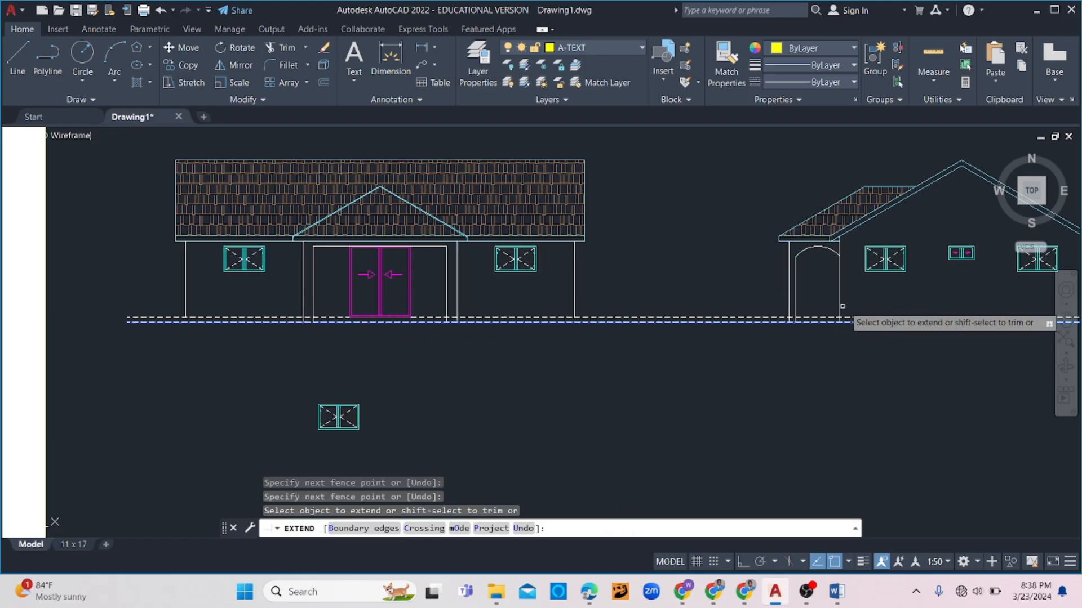
- Trim the lower dashed ground line beyond the front porch's left column and beyond the side porch's right edge
{"action": "key", "text": "Escape"}
{"action": "key", "text": "Escape"}
{"action": "scroll", "coordinate": [334, 362], "scroll_direction": "up", "scroll_amount": 2}
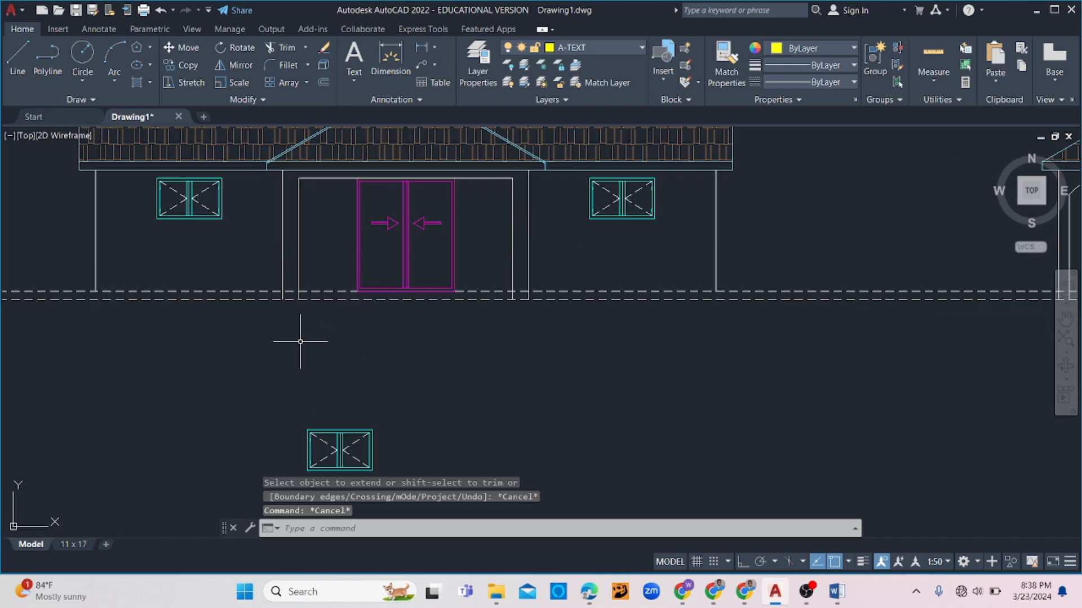
{"action": "left_click", "coordinate": [288, 286]}
{"action": "left_click", "coordinate": [277, 242]}
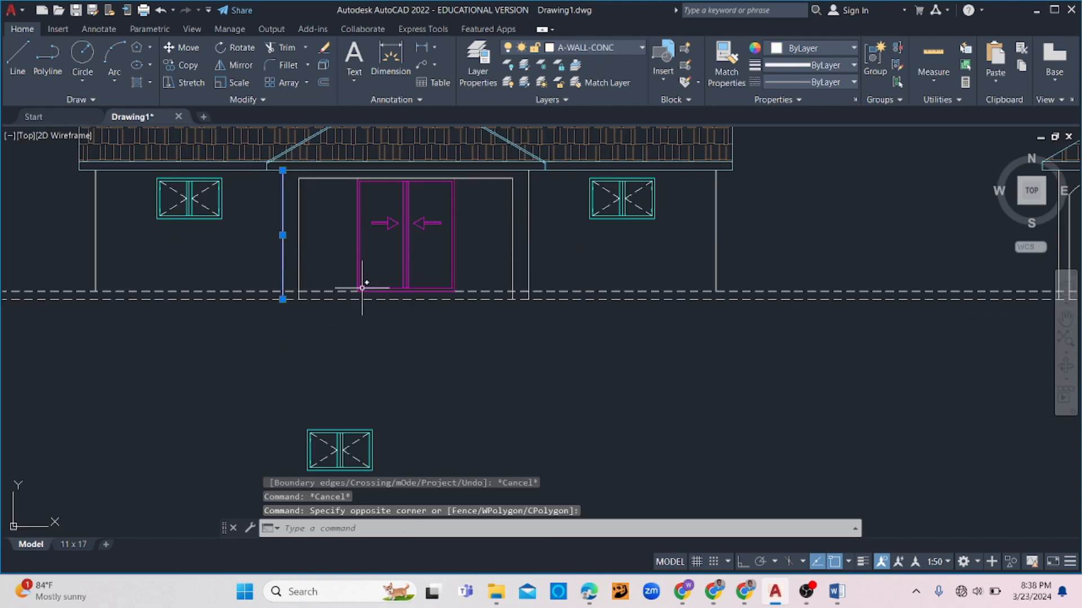
{"action": "key", "text": "Return"}
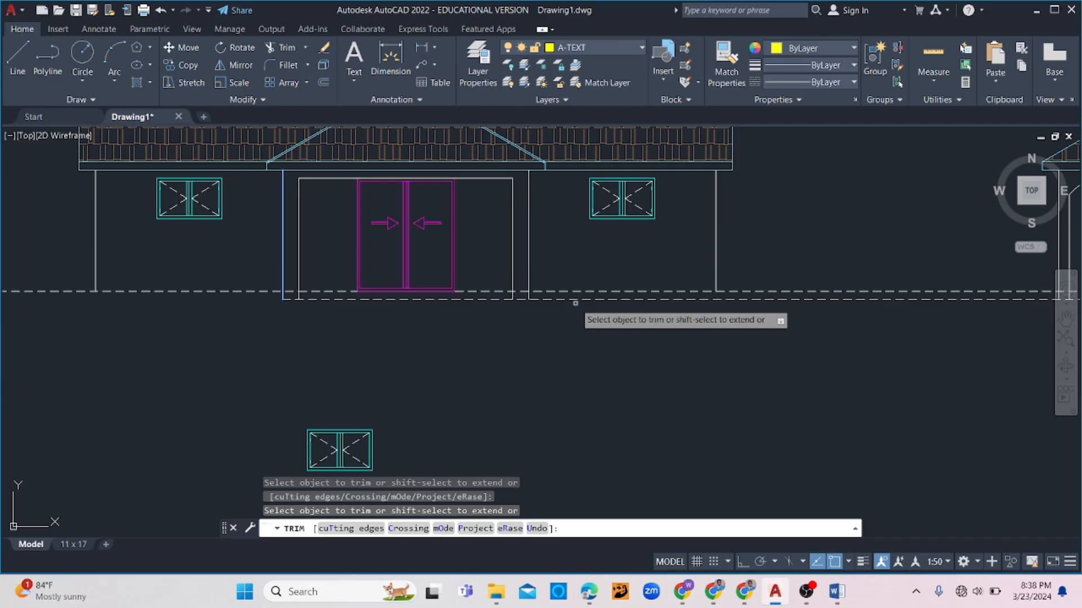
{"action": "scroll", "coordinate": [577, 297], "scroll_direction": "down", "scroll_amount": 2}
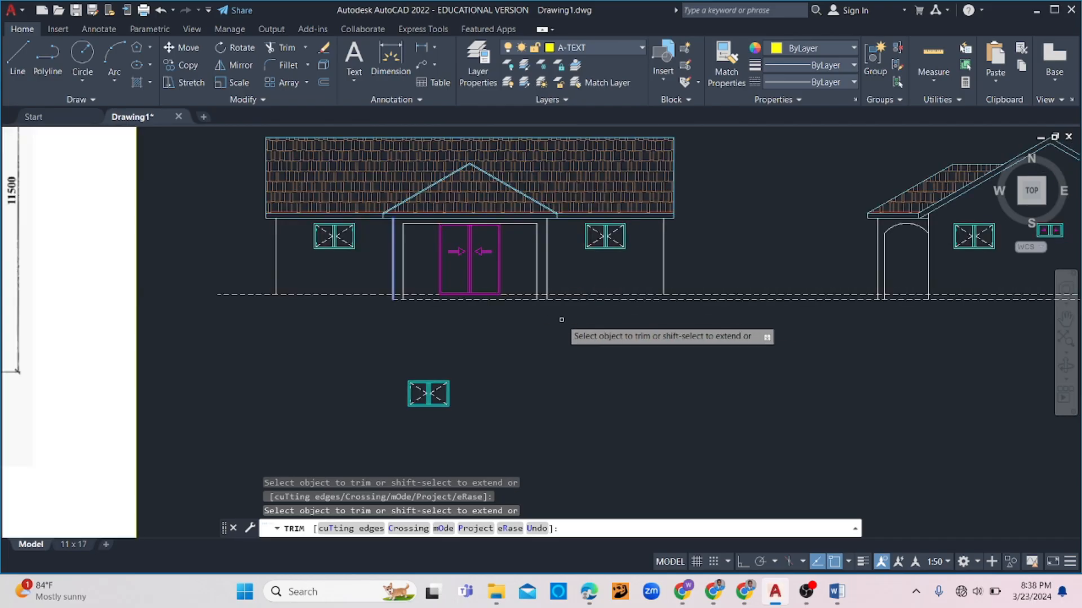
{"action": "key", "text": "Escape"}
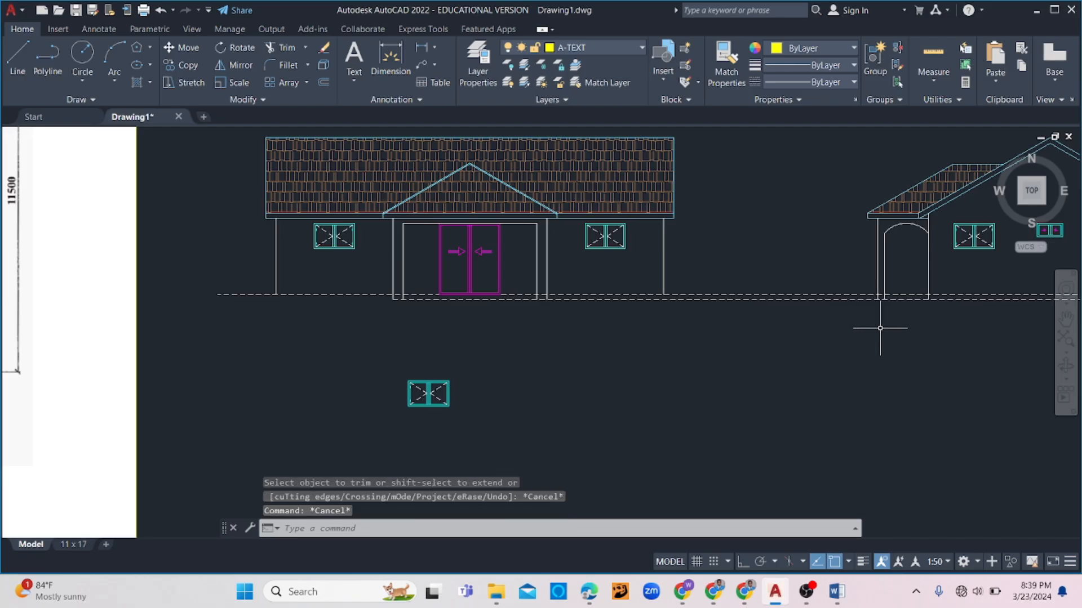
{"action": "key", "text": "Return"}
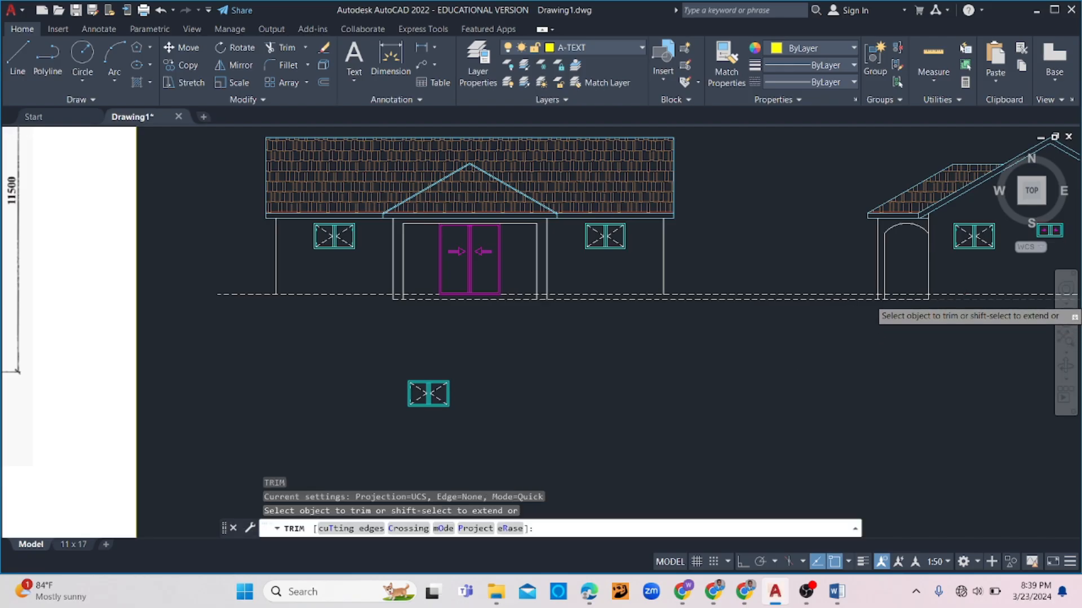
{"action": "key", "text": "Escape"}
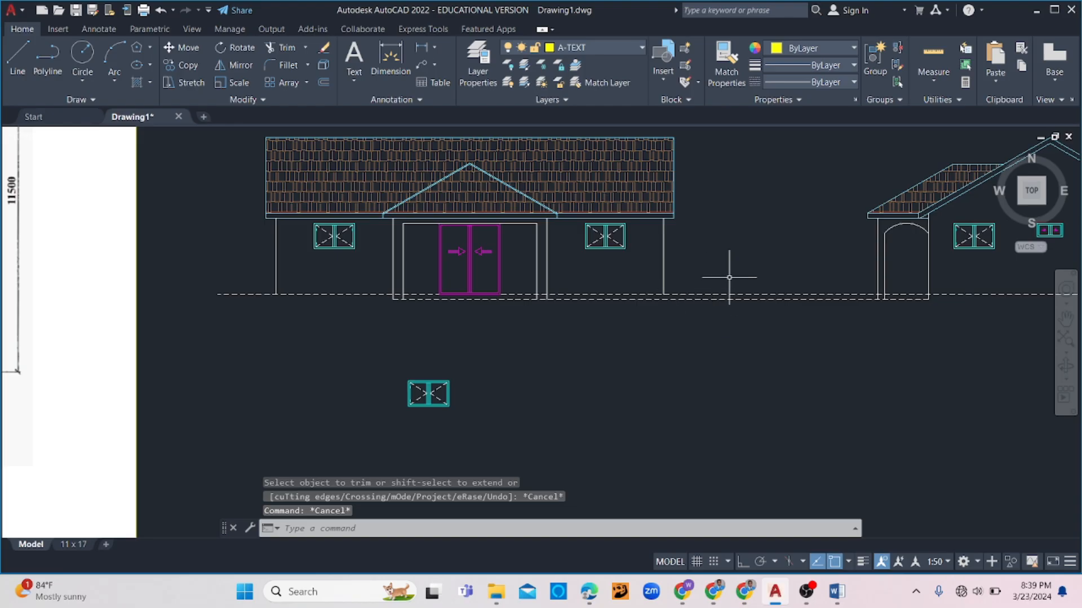
- Trim away the lower dashed ground line between the front porch and the side elevation's porch
{"action": "type", "text": "ex"}
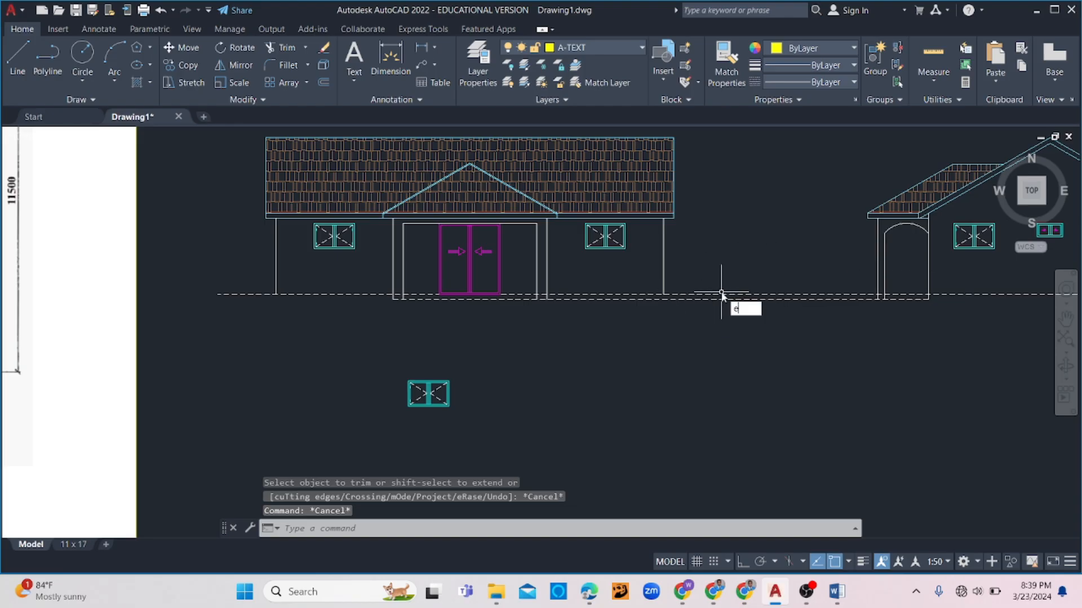
{"action": "key", "text": "Return"}
{"action": "key", "text": "Escape"}
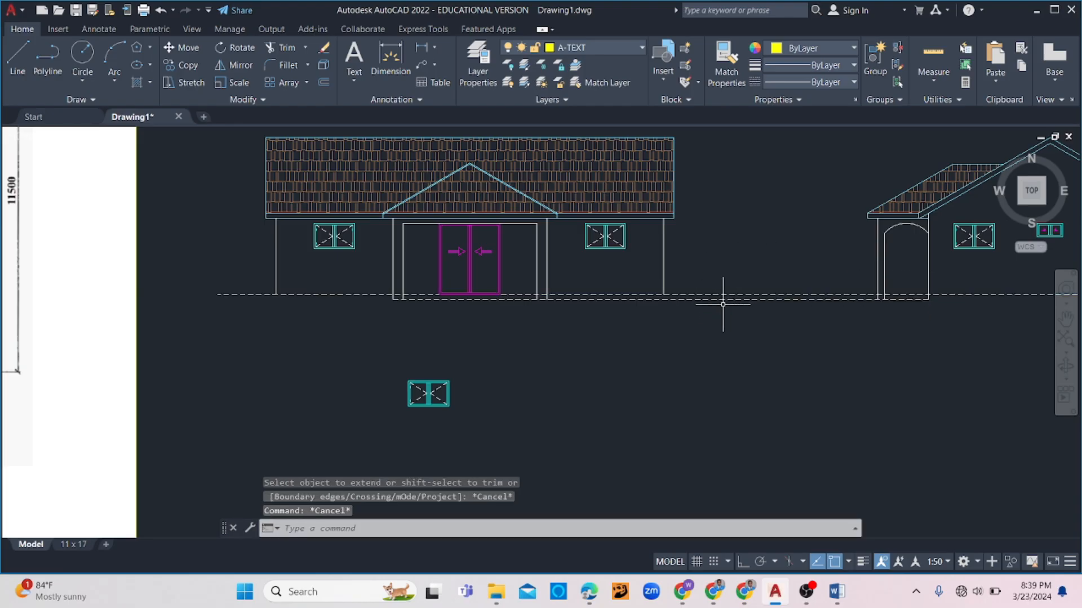
{"action": "type", "text": "tr"}
{"action": "key", "text": "Return"}
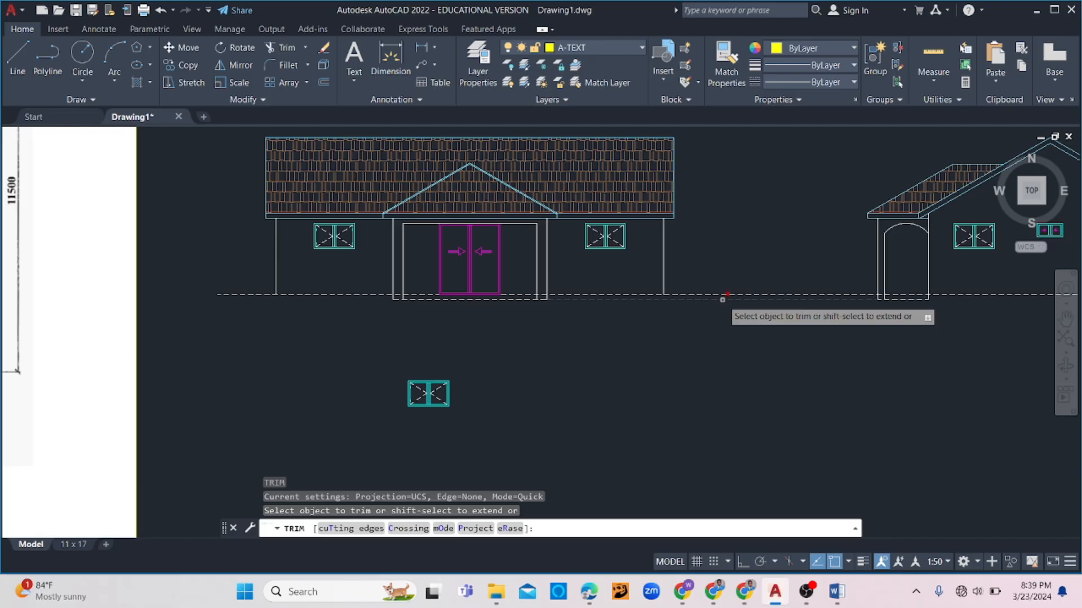
{"action": "left_click", "coordinate": [722, 299]}
{"action": "key", "text": "Escape"}
{"action": "key", "text": "Escape"}
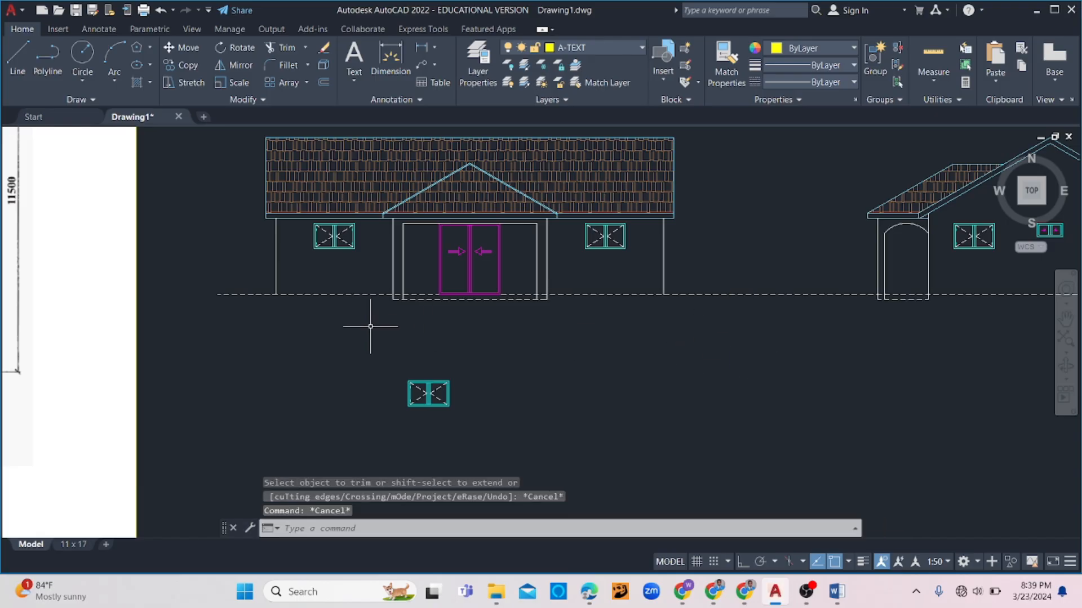
- Match the front porch's dashed base line to the properties of the porch's solid wall line
{"action": "scroll", "coordinate": [456, 319], "scroll_direction": "up", "scroll_amount": 2}
{"action": "left_click", "coordinate": [397, 288]}
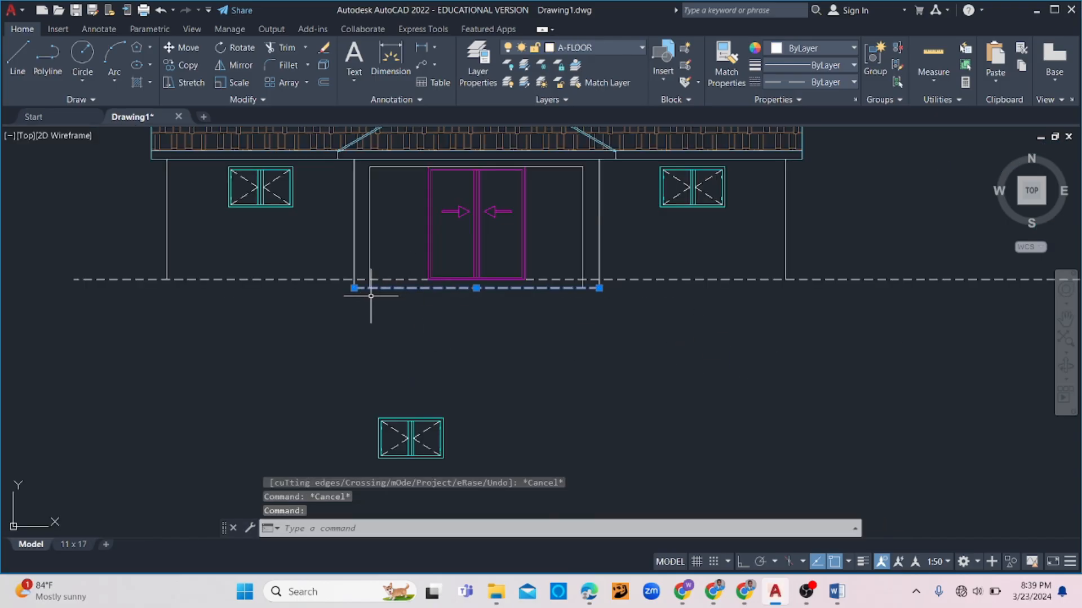
{"action": "key", "text": "Escape"}
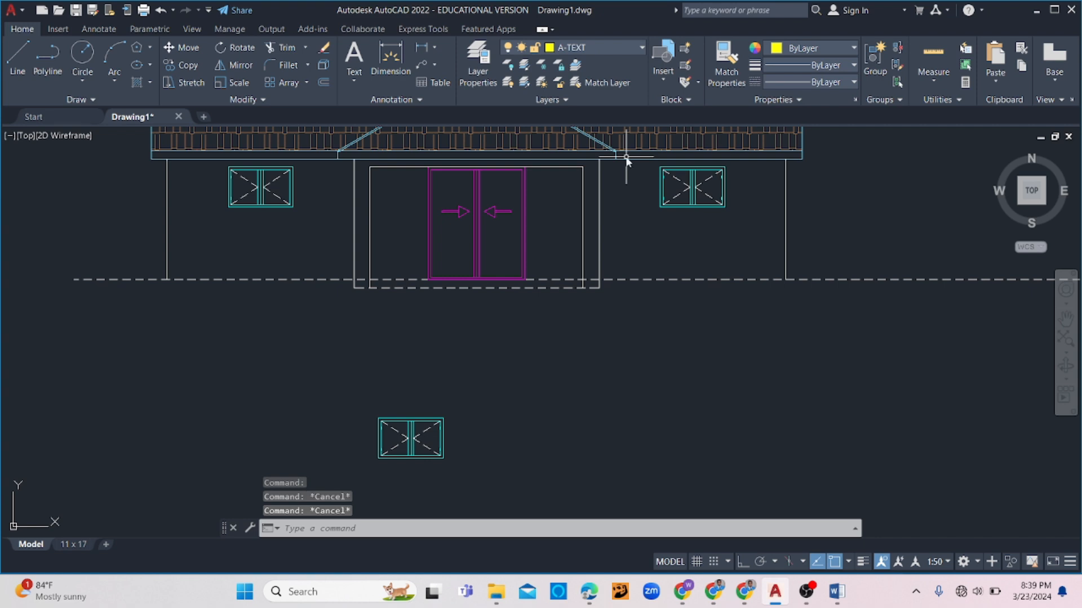
{"action": "type", "text": "ma"}
{"action": "key", "text": "Return"}
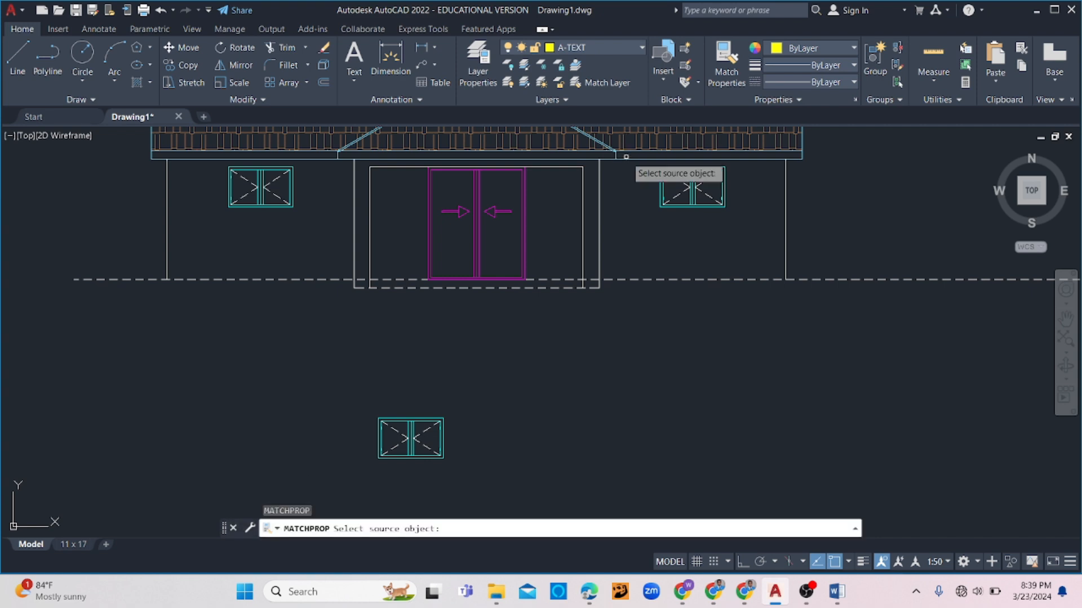
{"action": "left_click", "coordinate": [599, 228]}
{"action": "scroll", "coordinate": [493, 308], "scroll_direction": "up", "scroll_amount": 4}
{"action": "left_click", "coordinate": [497, 258]}
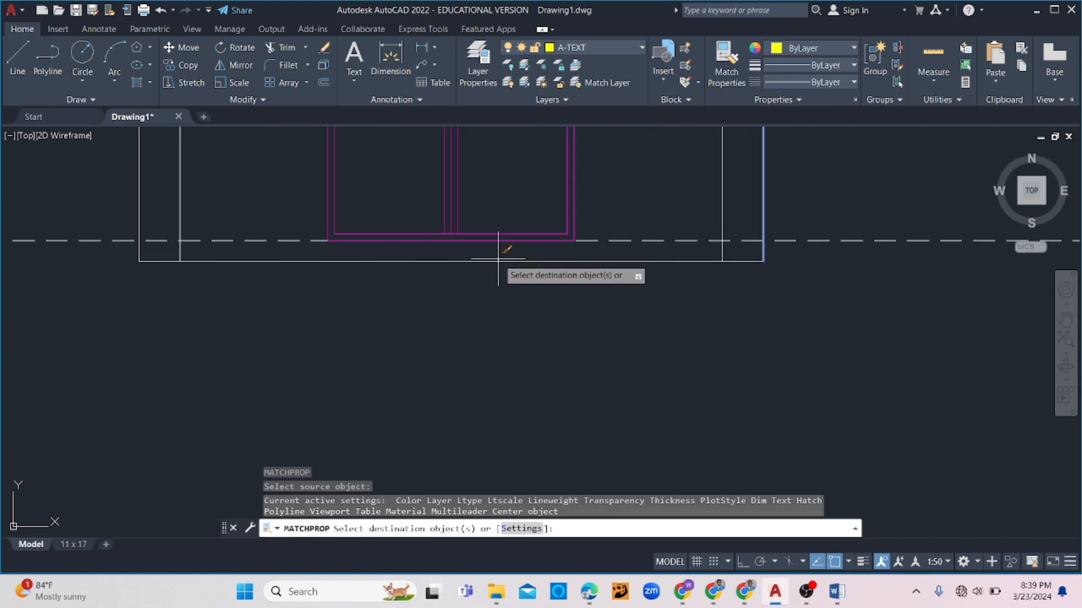
{"action": "left_click", "coordinate": [465, 284]}
- Apply the same wall line properties to the base line of the side elevation's arched porch
{"action": "scroll", "coordinate": [472, 295], "scroll_direction": "down", "scroll_amount": 6}
{"action": "middle_click_drag", "start_coordinate": [786, 327], "coordinate": [482, 320]}
{"action": "scroll", "coordinate": [572, 284], "scroll_direction": "up", "scroll_amount": 2}
{"action": "scroll", "coordinate": [574, 284], "scroll_direction": "up", "scroll_amount": 2}
{"action": "left_click", "coordinate": [603, 271]}
{"action": "left_click", "coordinate": [592, 276]}
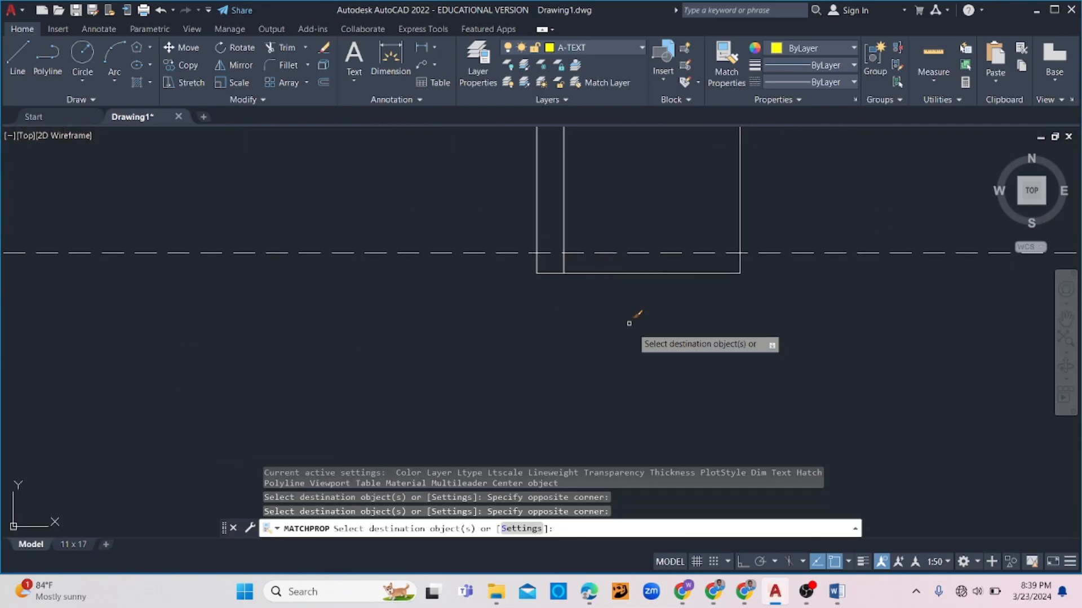
{"action": "scroll", "coordinate": [664, 351], "scroll_direction": "down", "scroll_amount": 3}
{"action": "key", "text": "Escape"}
{"action": "key", "text": "Escape"}
{"action": "scroll", "coordinate": [665, 329], "scroll_direction": "down", "scroll_amount": 2}
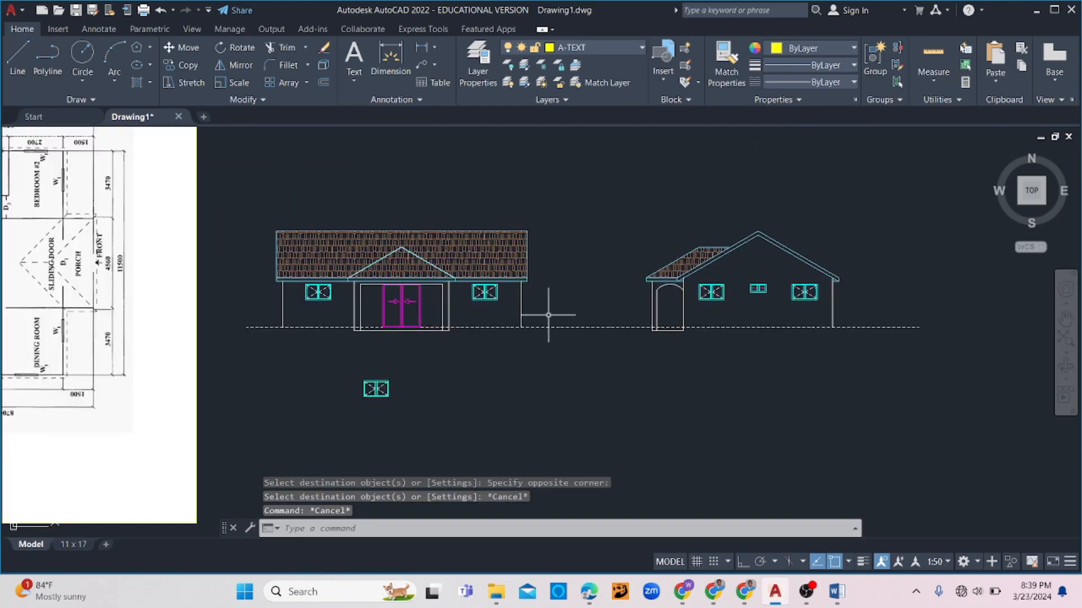
- Trim the upper dashed ground line between the front elevation's right wall and the side porch, using both house wall lines as cutting edges
{"action": "scroll", "coordinate": [544, 317], "scroll_direction": "up", "scroll_amount": 2}
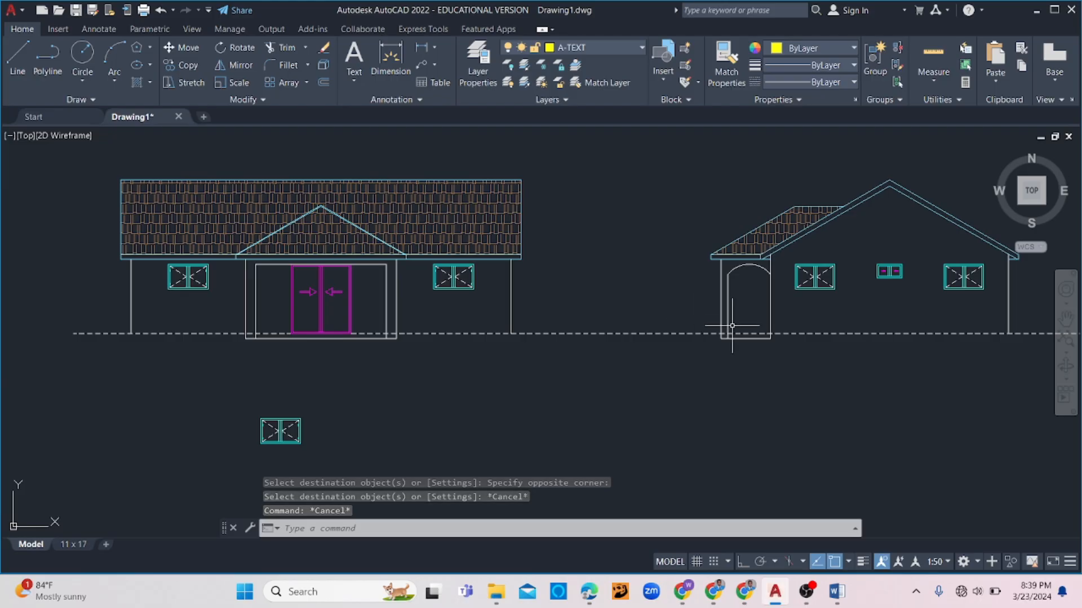
{"action": "scroll", "coordinate": [732, 325], "scroll_direction": "up", "scroll_amount": 4}
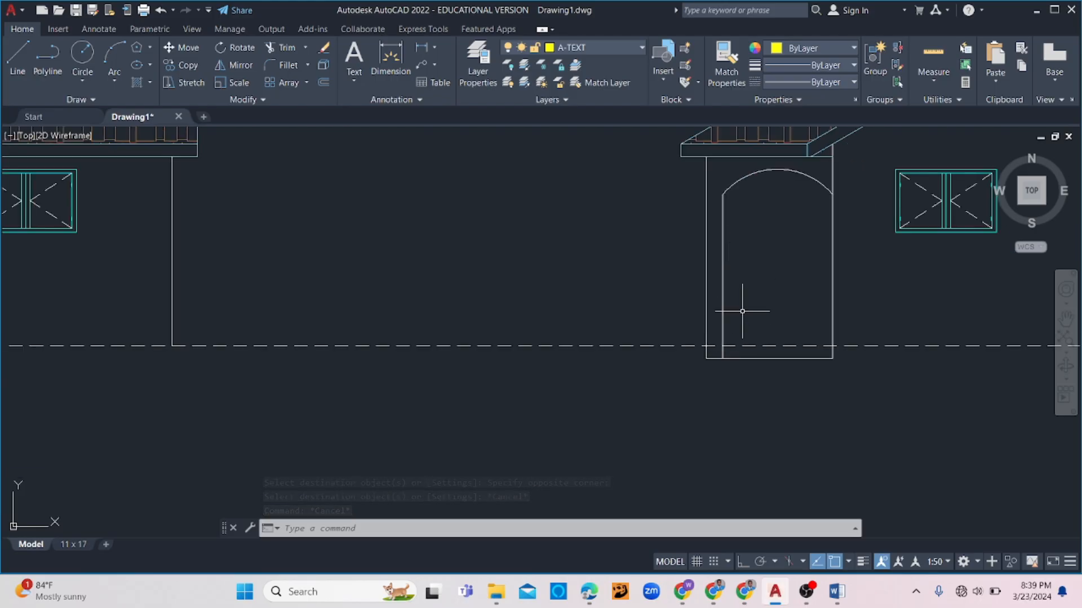
{"action": "left_click", "coordinate": [832, 305]}
{"action": "left_click", "coordinate": [806, 350]}
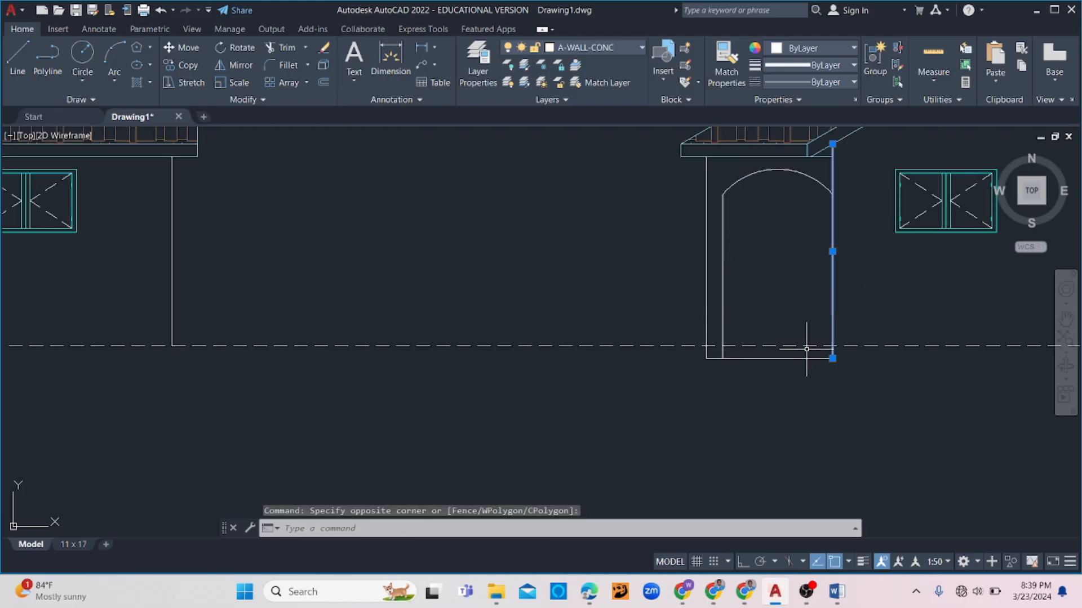
{"action": "scroll", "coordinate": [610, 338], "scroll_direction": "down", "scroll_amount": 4}
{"action": "left_click", "coordinate": [475, 322]}
{"action": "left_click", "coordinate": [448, 329]}
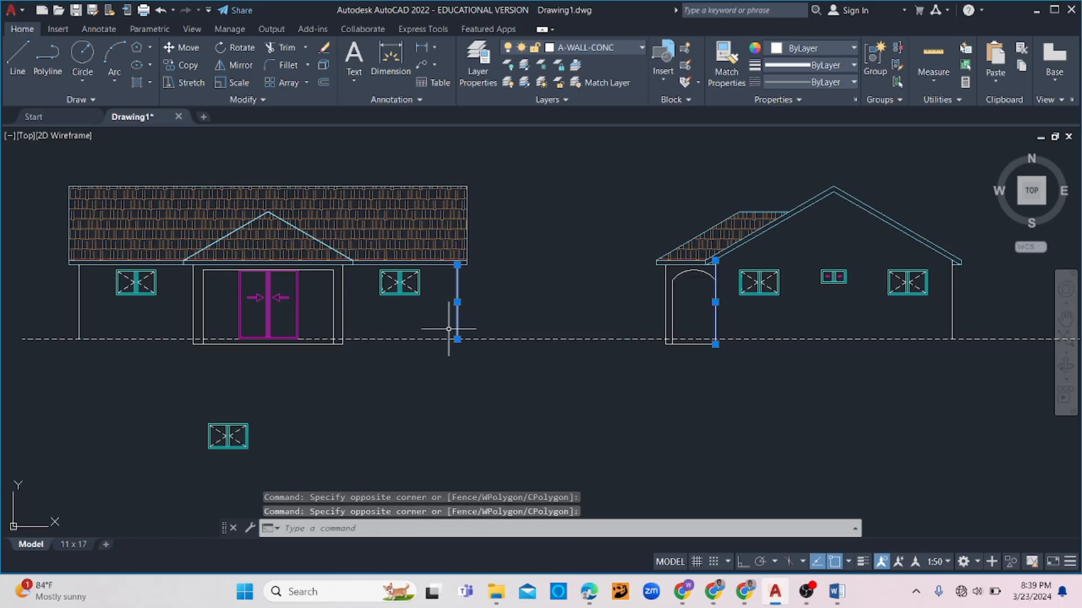
{"action": "key", "text": "Return"}
{"action": "left_click_drag", "start_coordinate": [507, 323], "coordinate": [507, 367]}
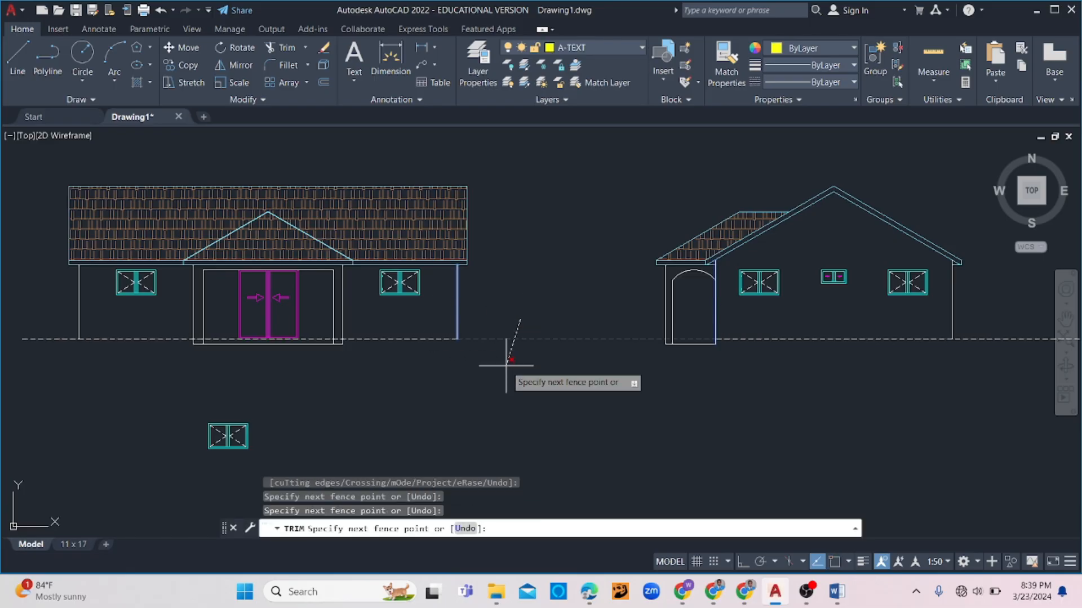
{"action": "key", "text": "Escape"}
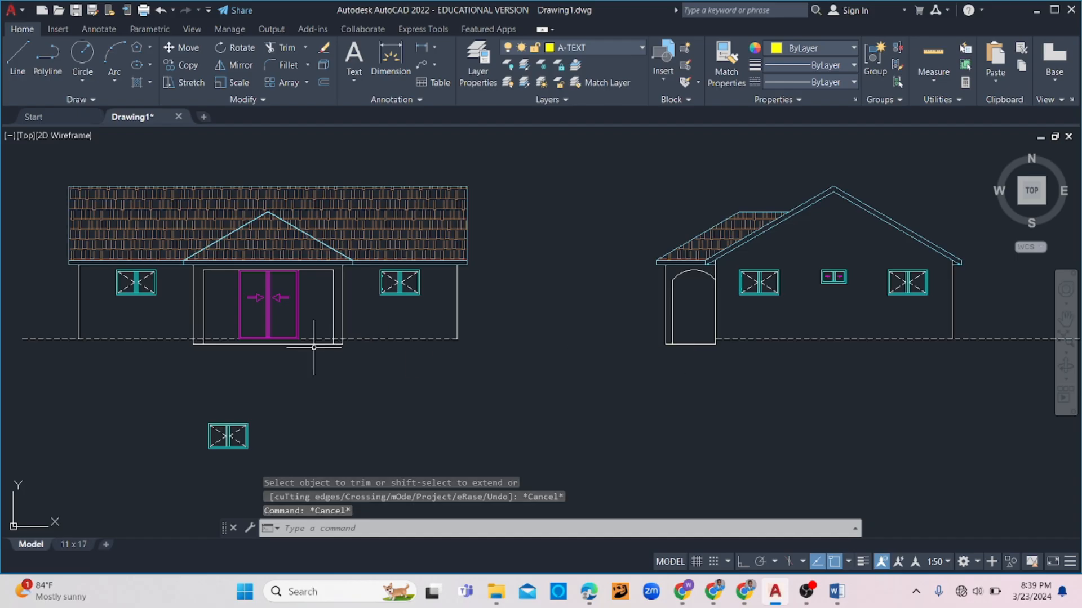
- Trim the dashed ground line's overhang outside the front elevation's left wall
{"action": "middle_click_drag", "start_coordinate": [314, 347], "coordinate": [521, 308]}
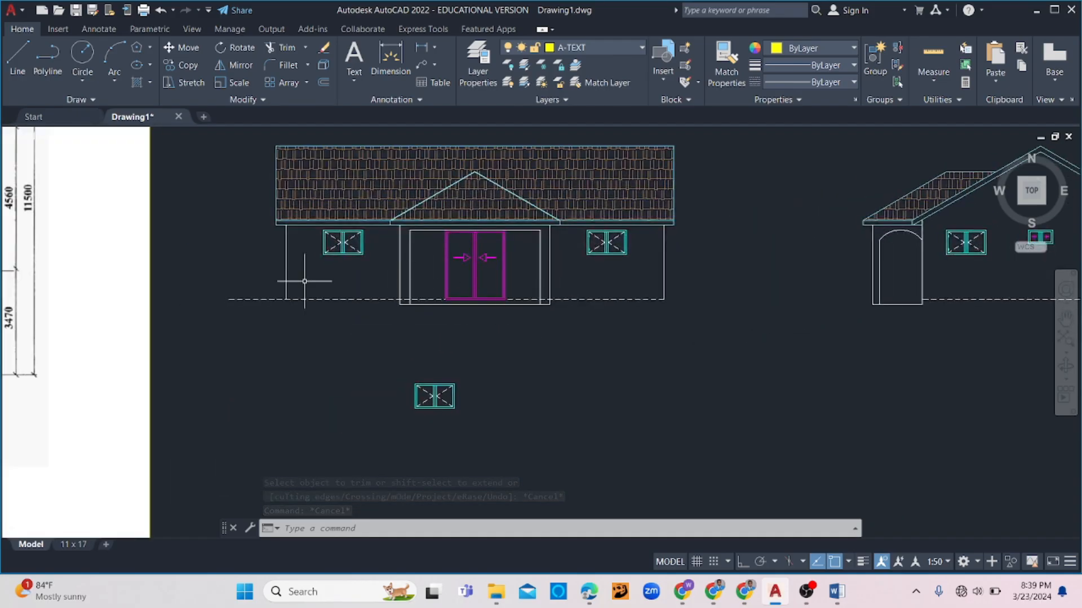
{"action": "left_click", "coordinate": [297, 269]}
{"action": "left_click", "coordinate": [264, 292]}
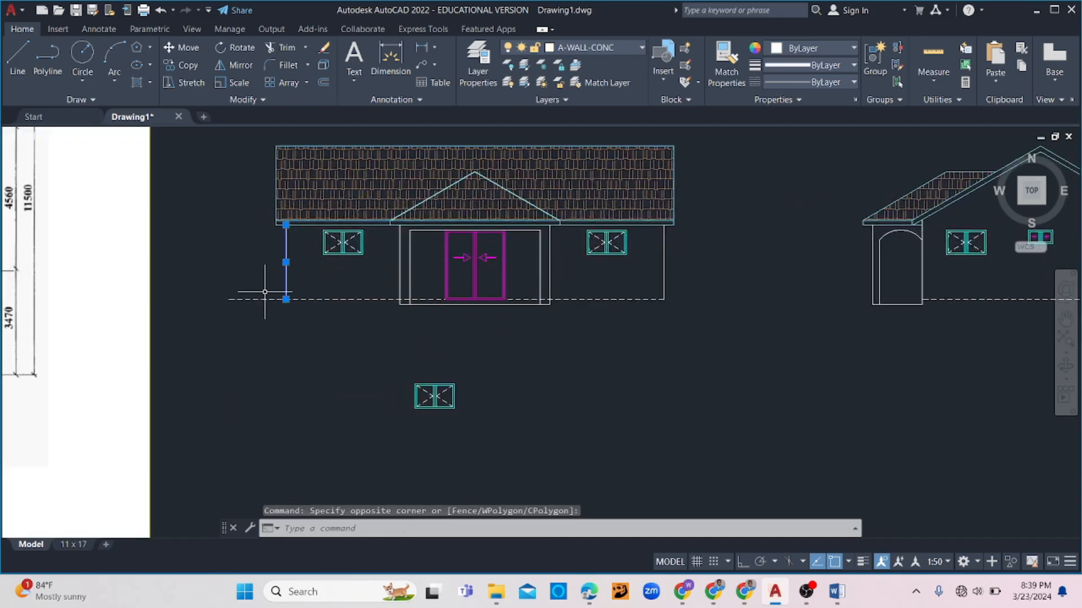
{"action": "key", "text": "Return"}
{"action": "left_click_drag", "start_coordinate": [263, 290], "coordinate": [234, 317]}
{"action": "key", "text": "Escape"}
{"action": "key", "text": "Escape"}
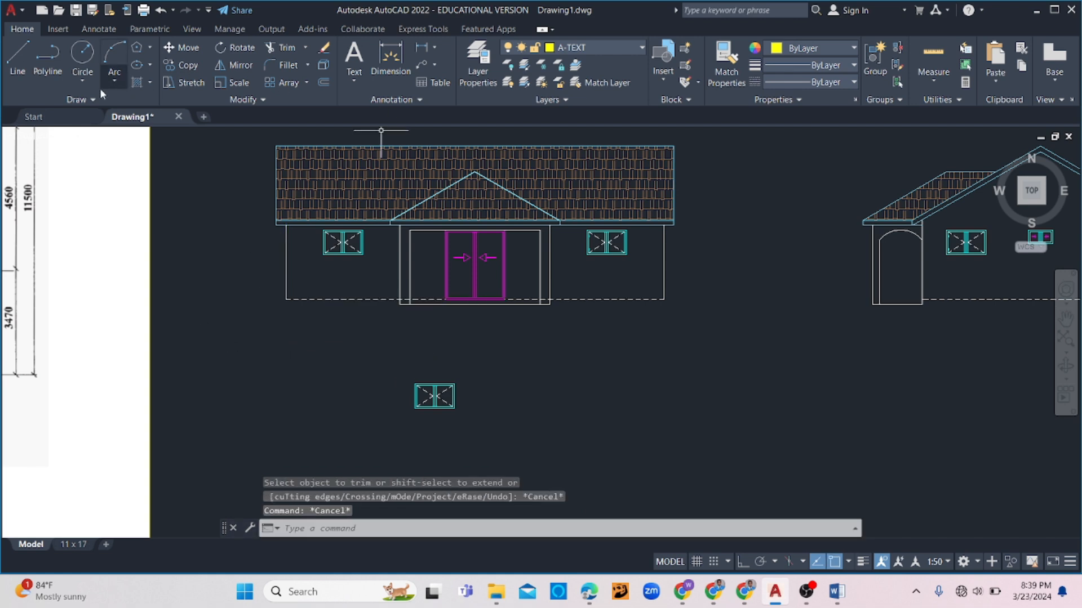
- Draw a gently wavy fit-point spline as the natural ground line beneath the front elevation, extending past both side walls
{"action": "left_click", "coordinate": [90, 100]}
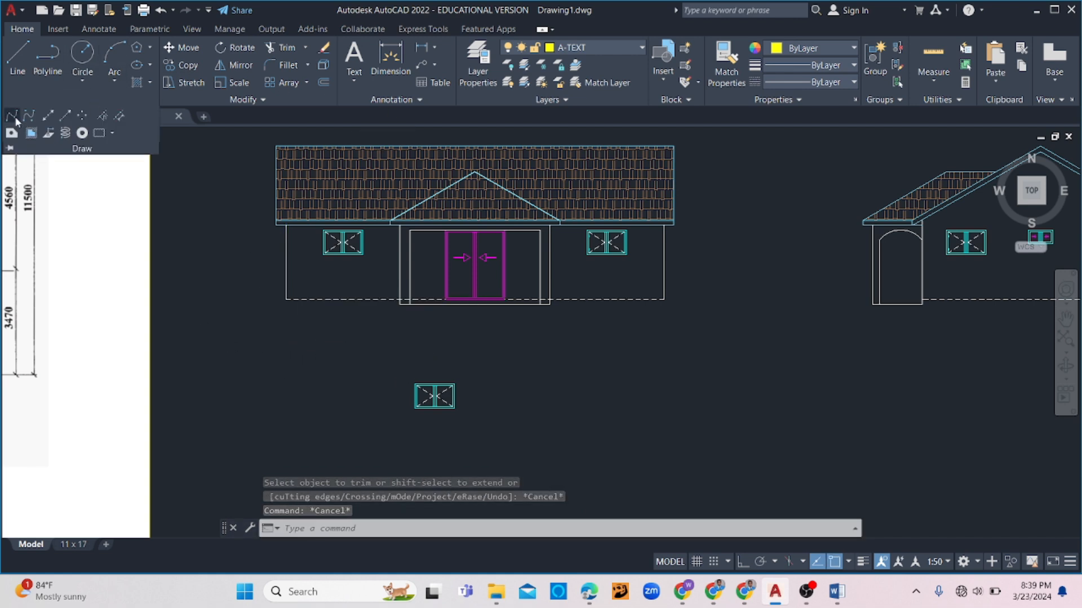
{"action": "left_click", "coordinate": [14, 117]}
{"action": "scroll", "coordinate": [220, 294], "scroll_direction": "down", "scroll_amount": 2}
{"action": "scroll", "coordinate": [226, 308], "scroll_direction": "up", "scroll_amount": 4}
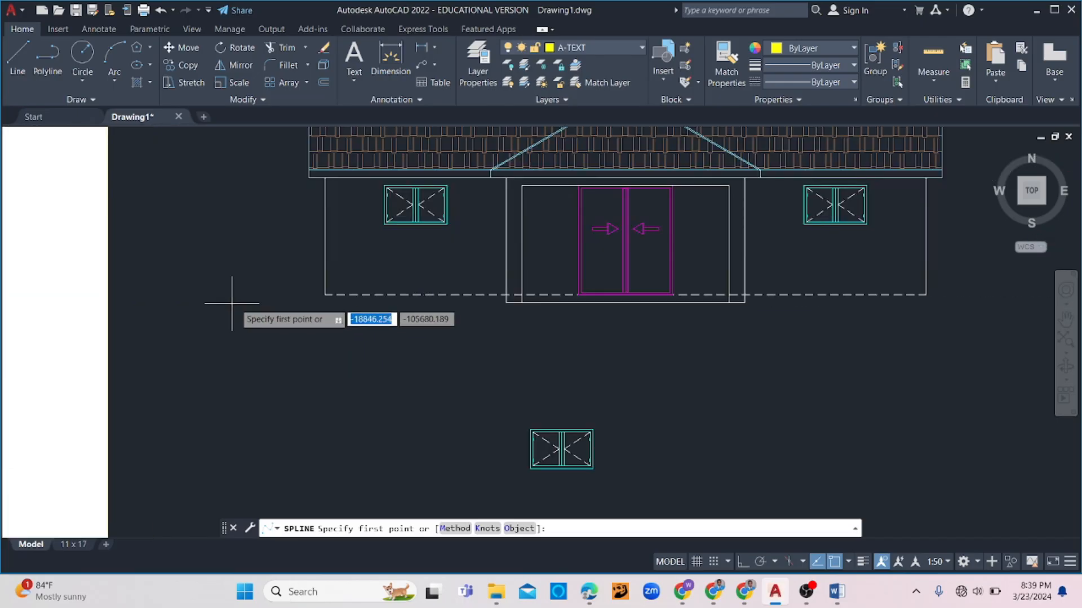
{"action": "left_click", "coordinate": [231, 300]}
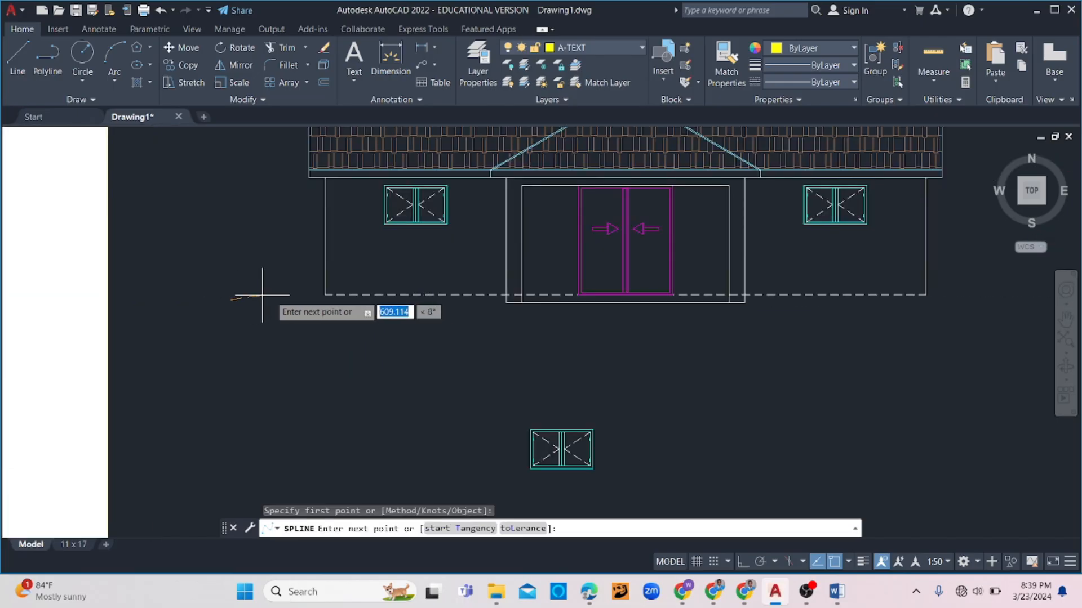
{"action": "left_click", "coordinate": [314, 303]}
{"action": "left_click", "coordinate": [486, 314]}
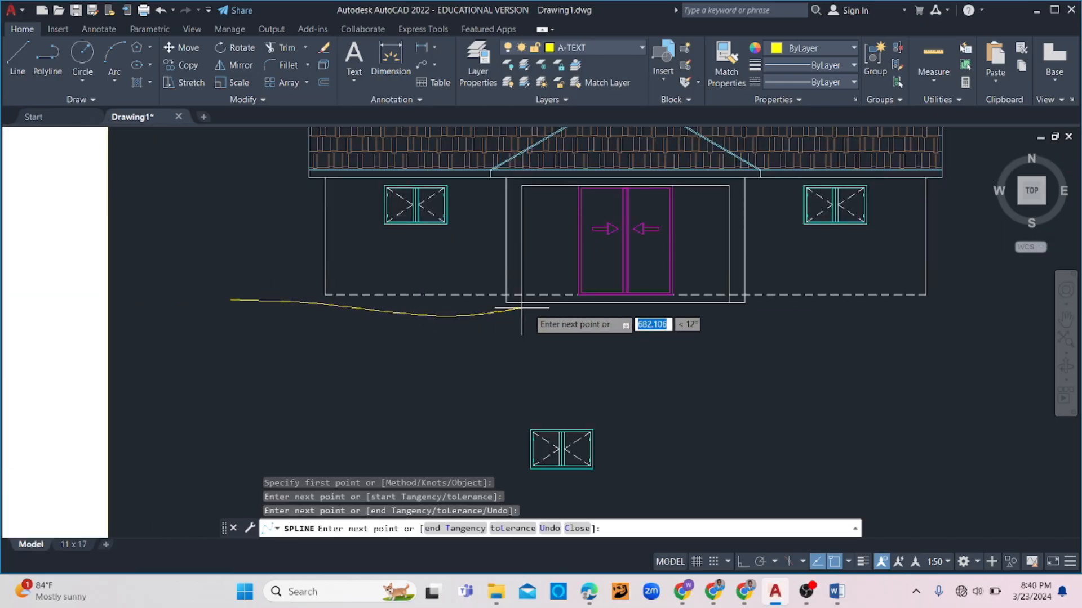
{"action": "left_click", "coordinate": [618, 313]}
{"action": "left_click", "coordinate": [845, 328]}
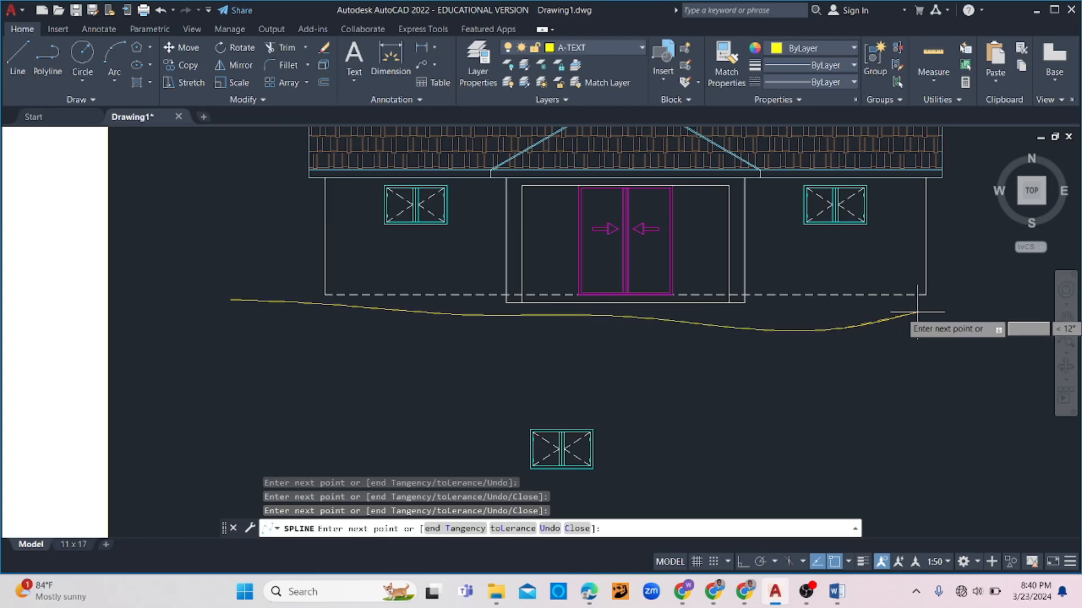
{"action": "left_click", "coordinate": [978, 303]}
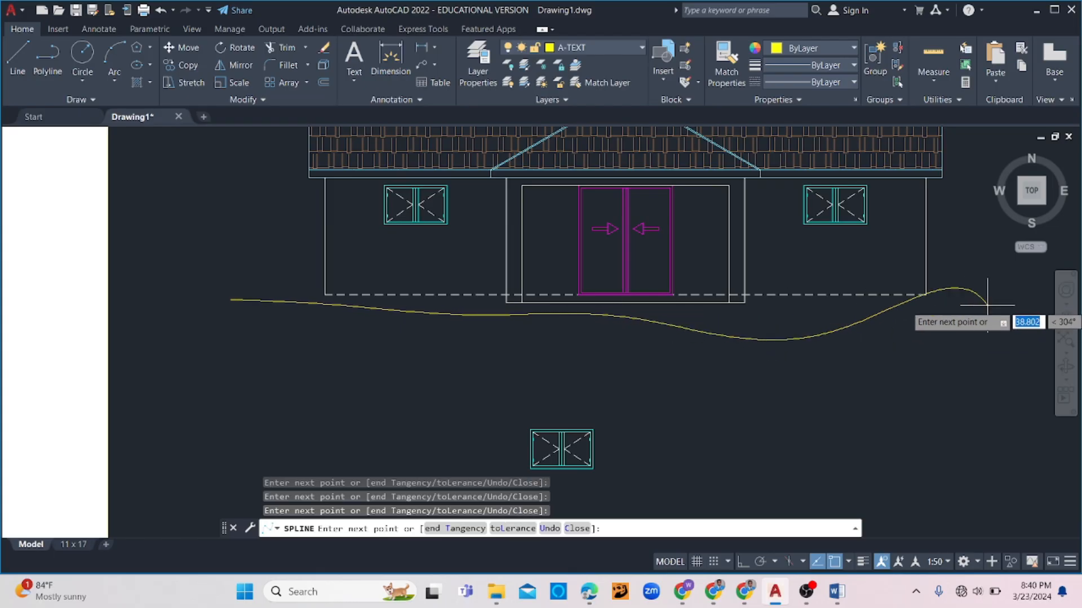
{"action": "key", "text": "Return"}
- Draw a gently wavy fit-point spline as the natural ground line beneath the side elevation, extending past the porch and the far wall
{"action": "scroll", "coordinate": [790, 335], "scroll_direction": "down", "scroll_amount": 5}
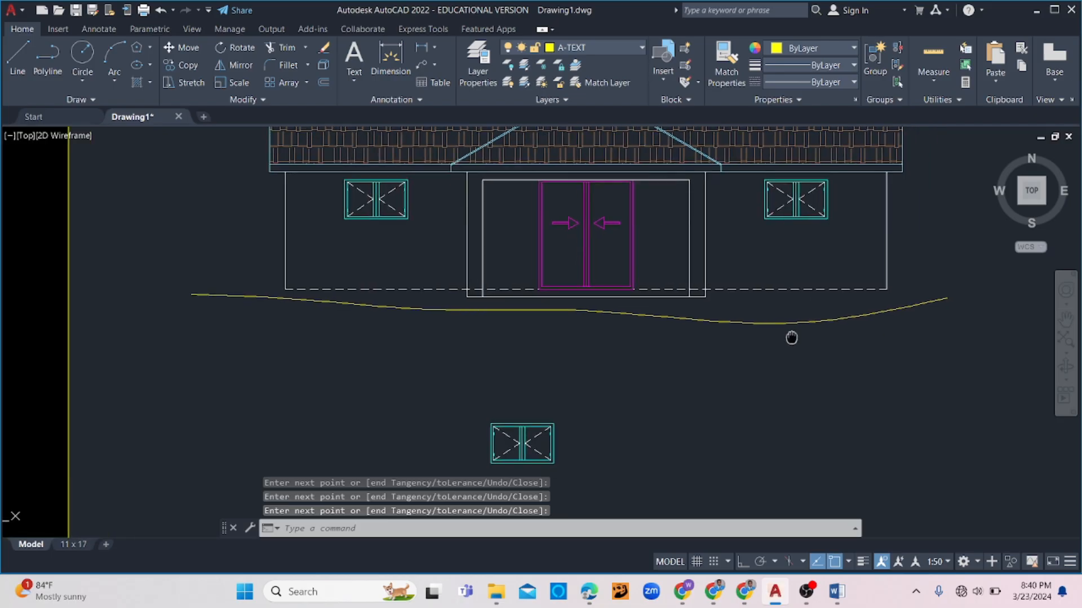
{"action": "middle_click_drag", "start_coordinate": [928, 379], "coordinate": [797, 362]}
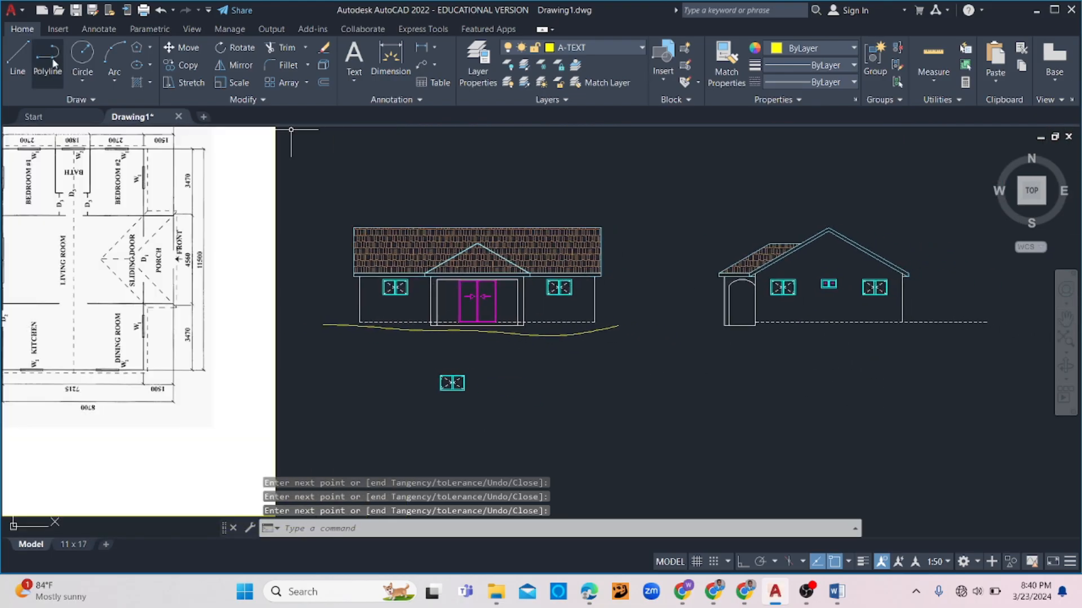
{"action": "left_click", "coordinate": [53, 101]}
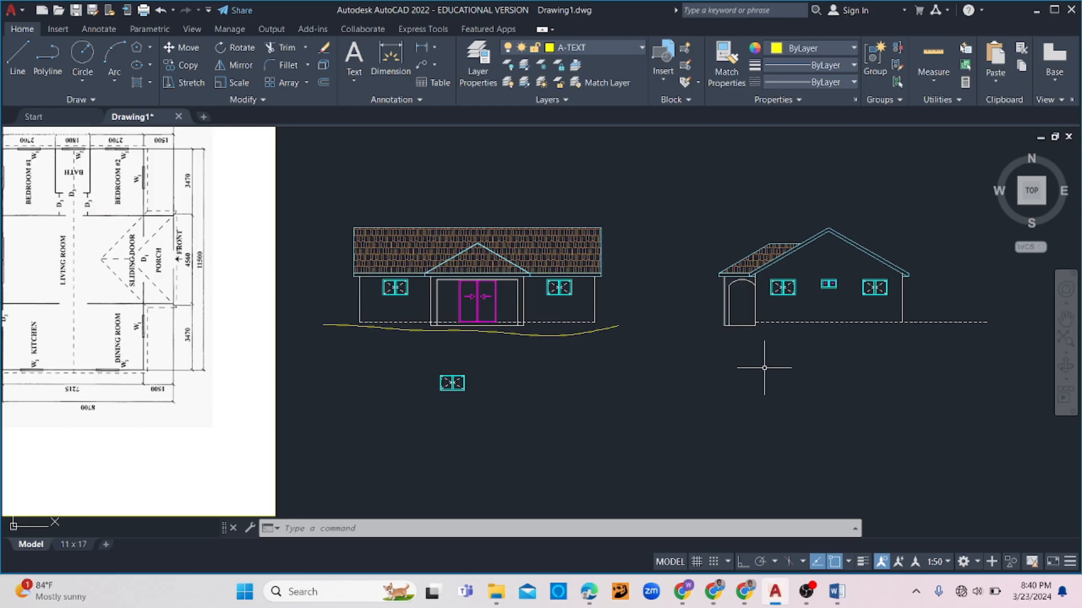
{"action": "left_click", "coordinate": [83, 101]}
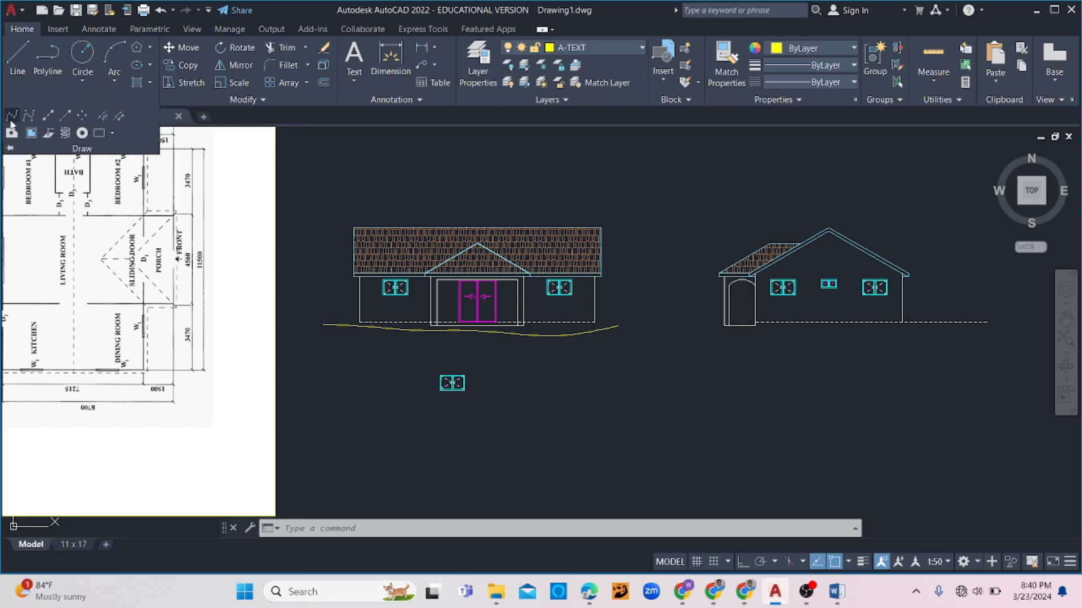
{"action": "left_click", "coordinate": [12, 117]}
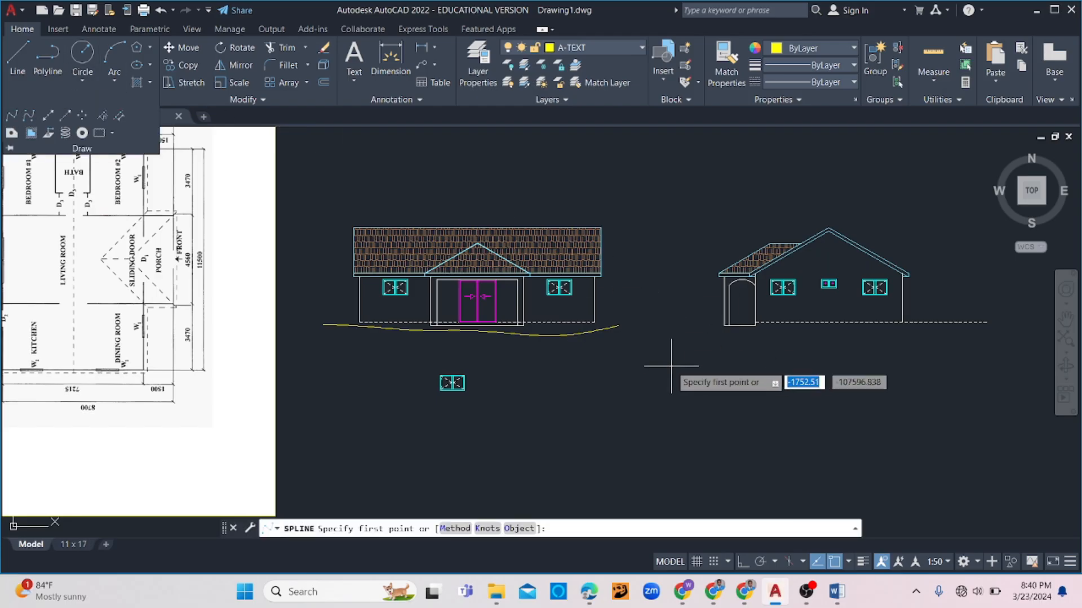
{"action": "left_click", "coordinate": [697, 337]}
{"action": "scroll", "coordinate": [755, 336], "scroll_direction": "up", "scroll_amount": 4}
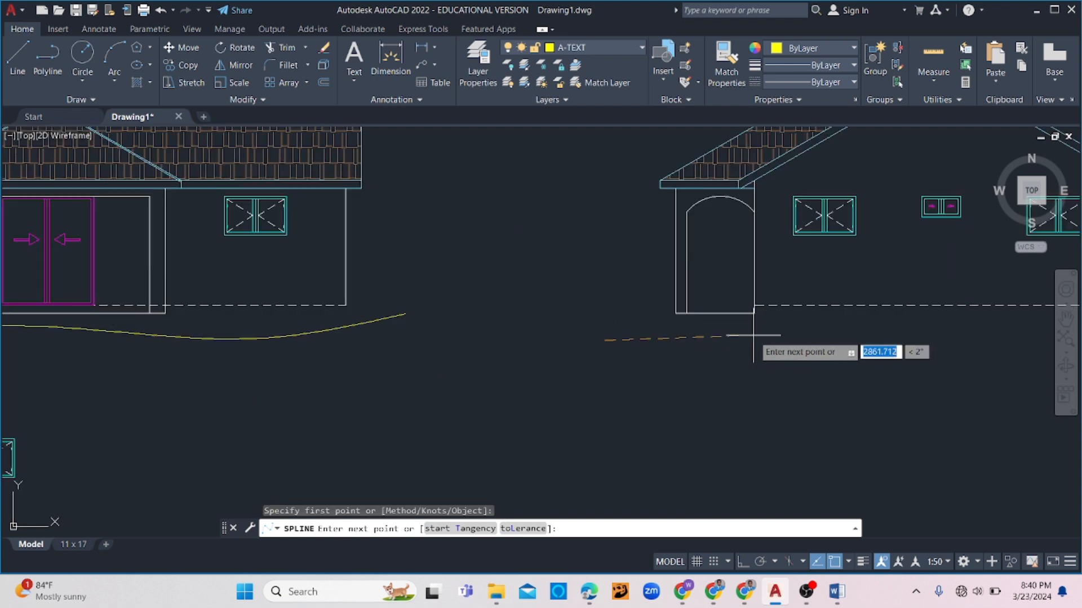
{"action": "left_click", "coordinate": [671, 322]}
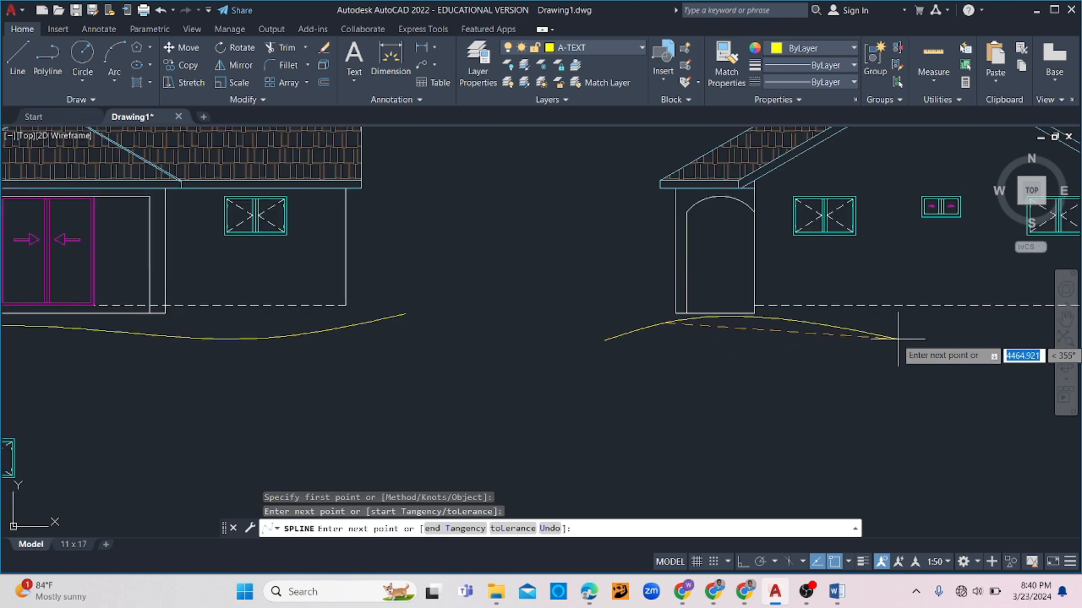
{"action": "middle_click_drag", "start_coordinate": [898, 340], "coordinate": [481, 337]}
{"action": "scroll", "coordinate": [480, 338], "scroll_direction": "up", "scroll_amount": 2}
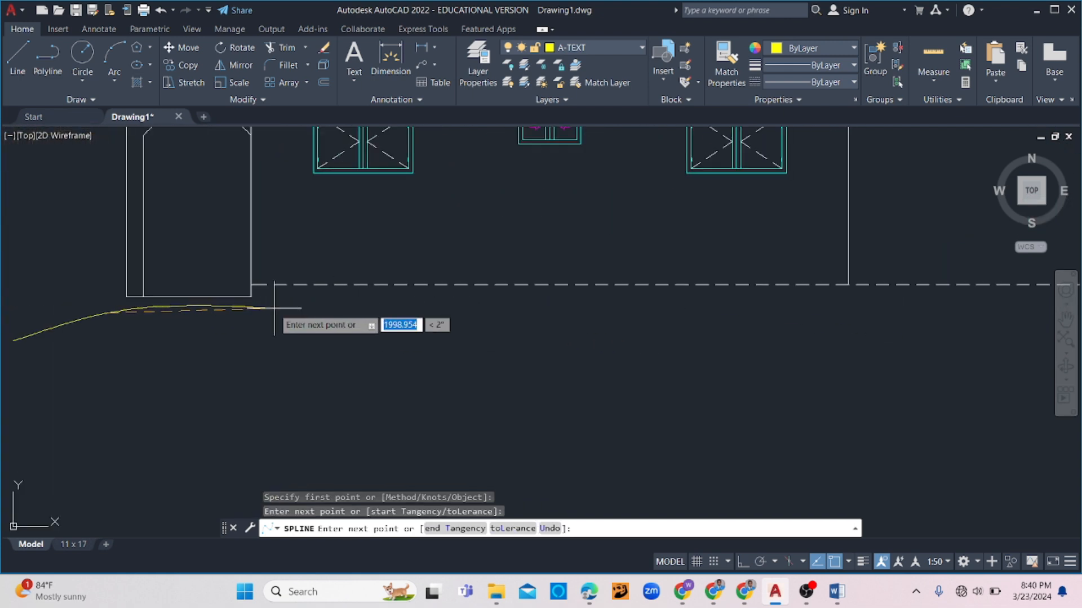
{"action": "left_click", "coordinate": [276, 308]}
{"action": "left_click", "coordinate": [569, 307]}
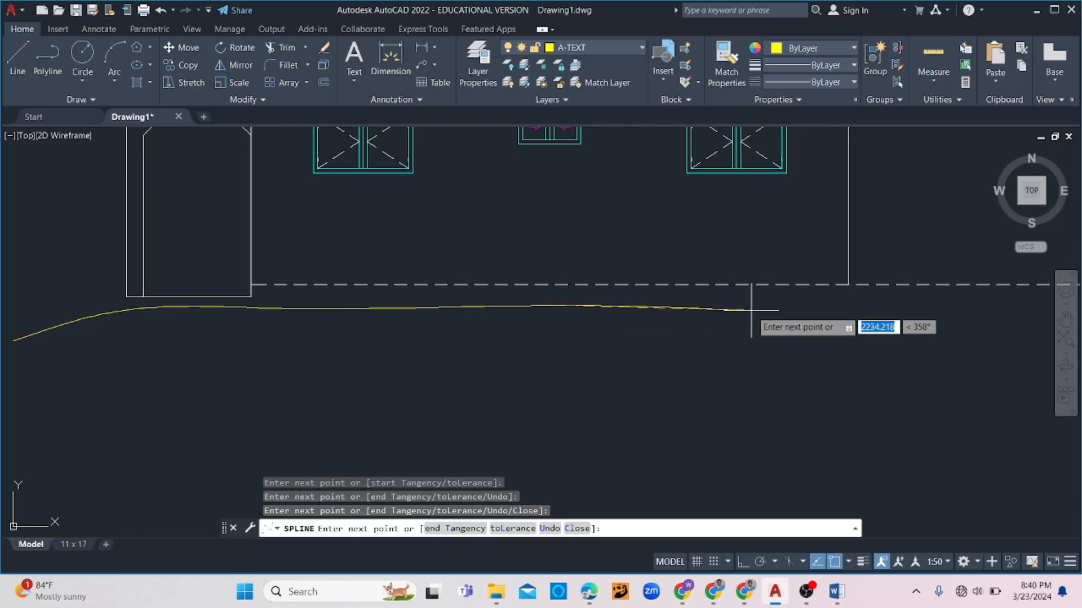
{"action": "left_click", "coordinate": [766, 319]}
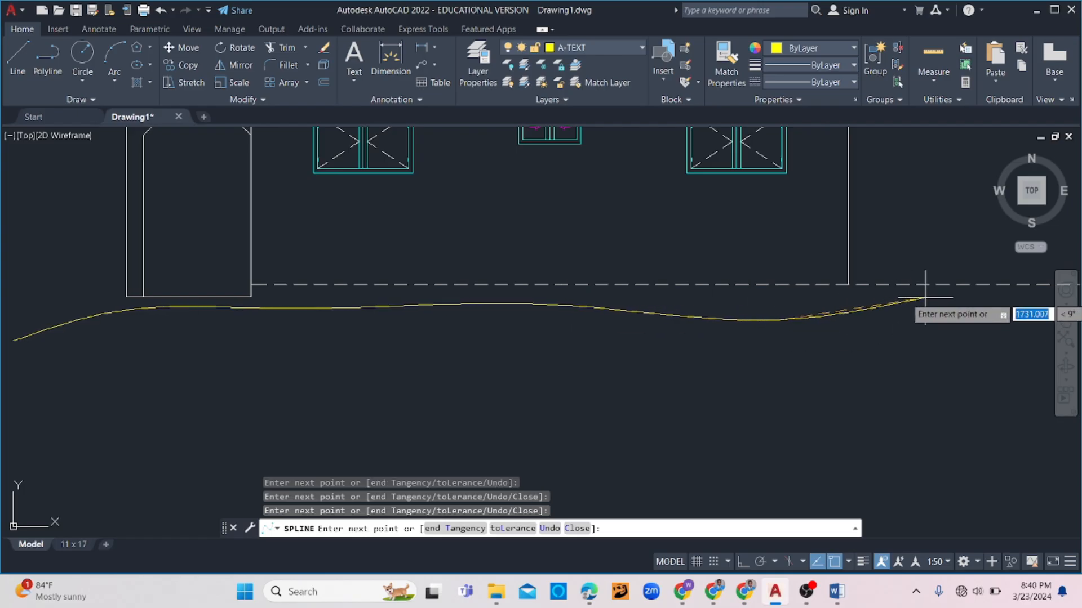
{"action": "left_click", "coordinate": [966, 306]}
{"action": "key", "text": "Return"}
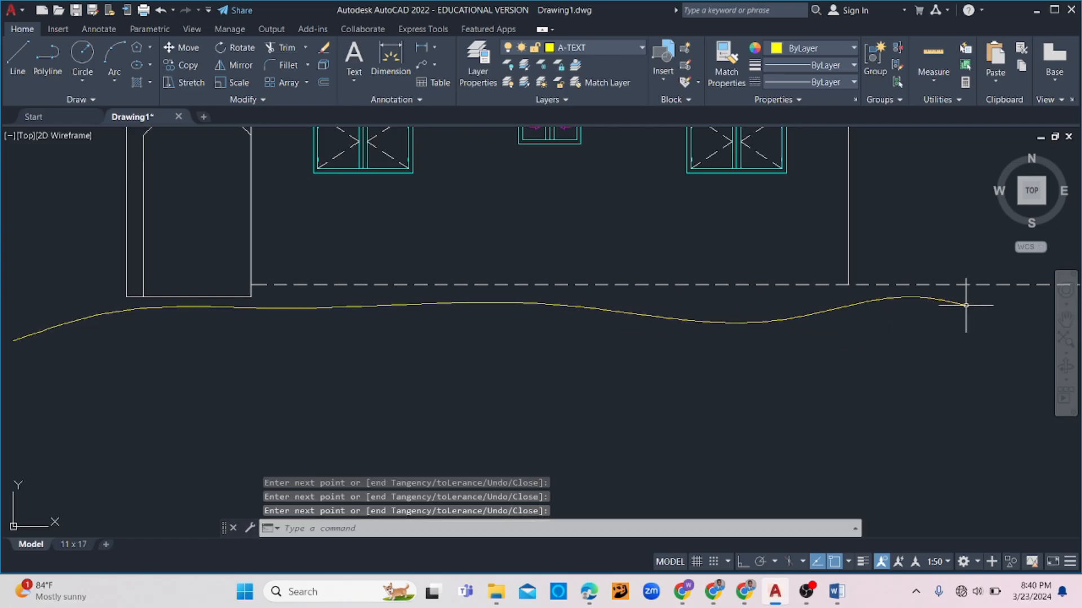
- Trim the dashed ground line's overhang beyond the side elevation's right wall, using that wall line as the cutting edge
{"action": "left_click", "coordinate": [852, 275]}
{"action": "left_click", "coordinate": [832, 269]}
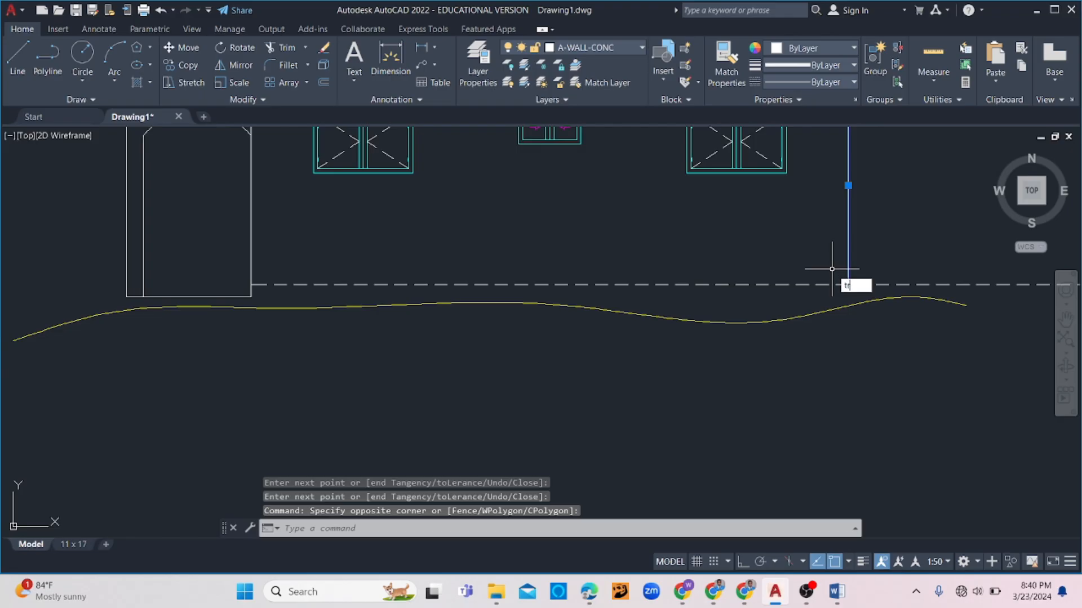
{"action": "key", "text": "Return"}
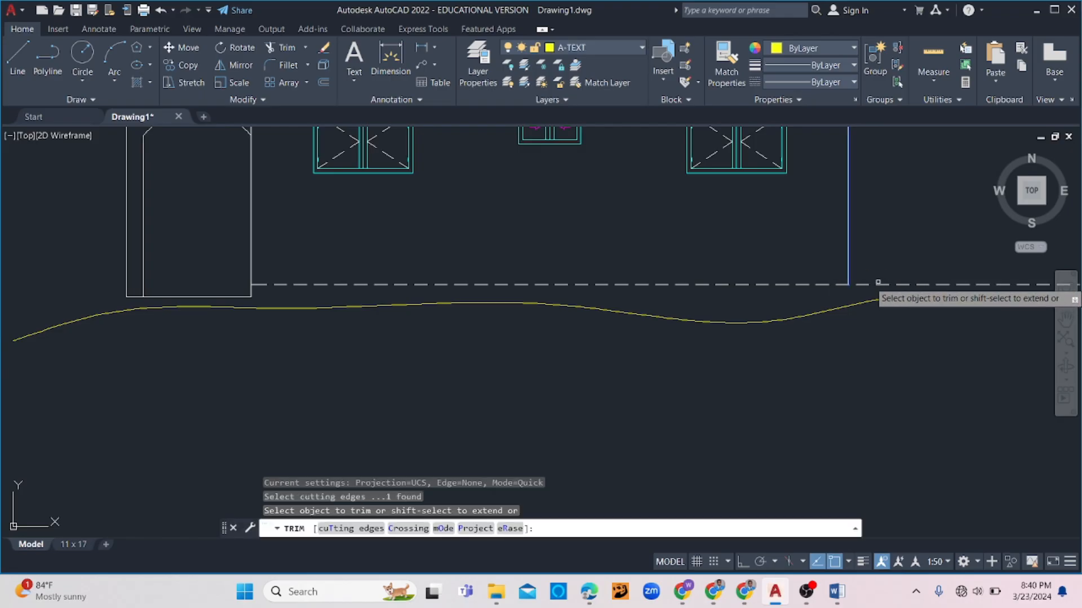
{"action": "left_click", "coordinate": [878, 282]}
{"action": "key", "text": "Escape"}
{"action": "scroll", "coordinate": [890, 281], "scroll_direction": "down", "scroll_amount": 3}
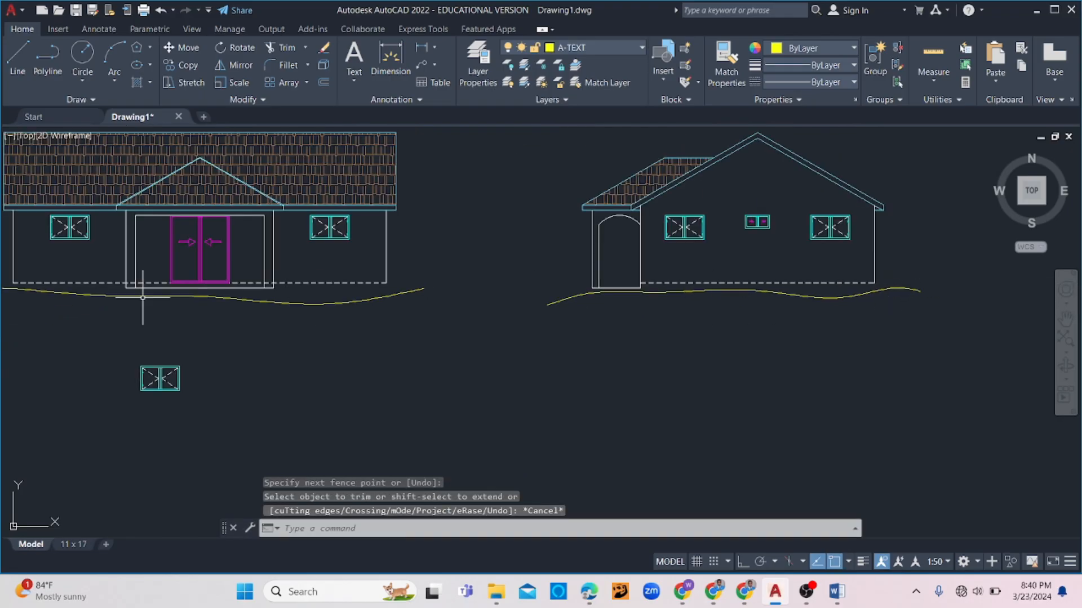
- Extend the side elevation's right wall and porch wall lines down to the wavy ground line
{"action": "scroll", "coordinate": [259, 309], "scroll_direction": "down", "scroll_amount": 4}
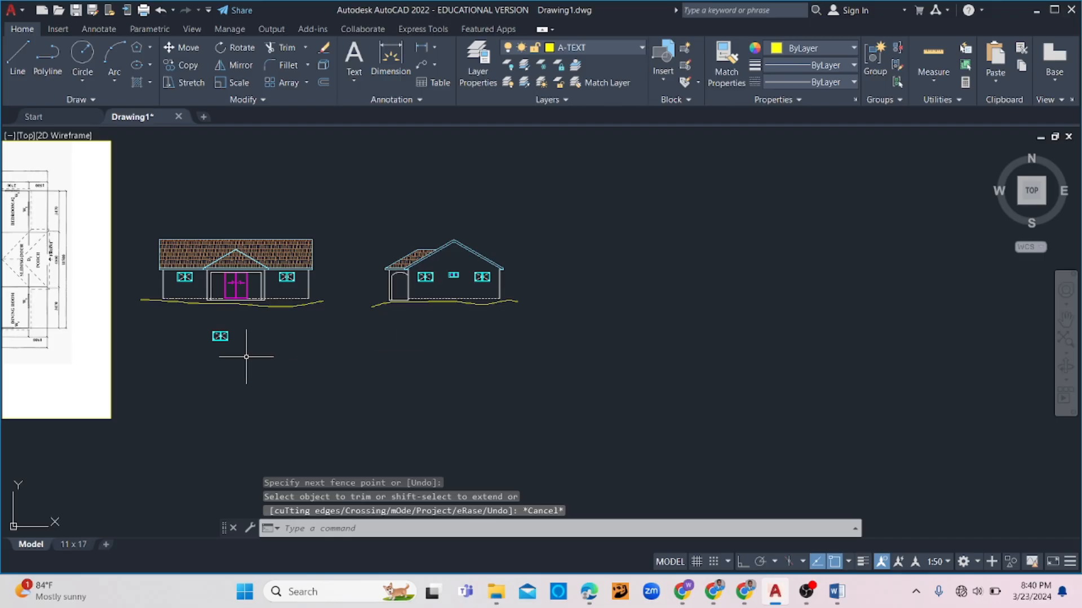
{"action": "type", "text": "ex"}
{"action": "key", "text": "Return"}
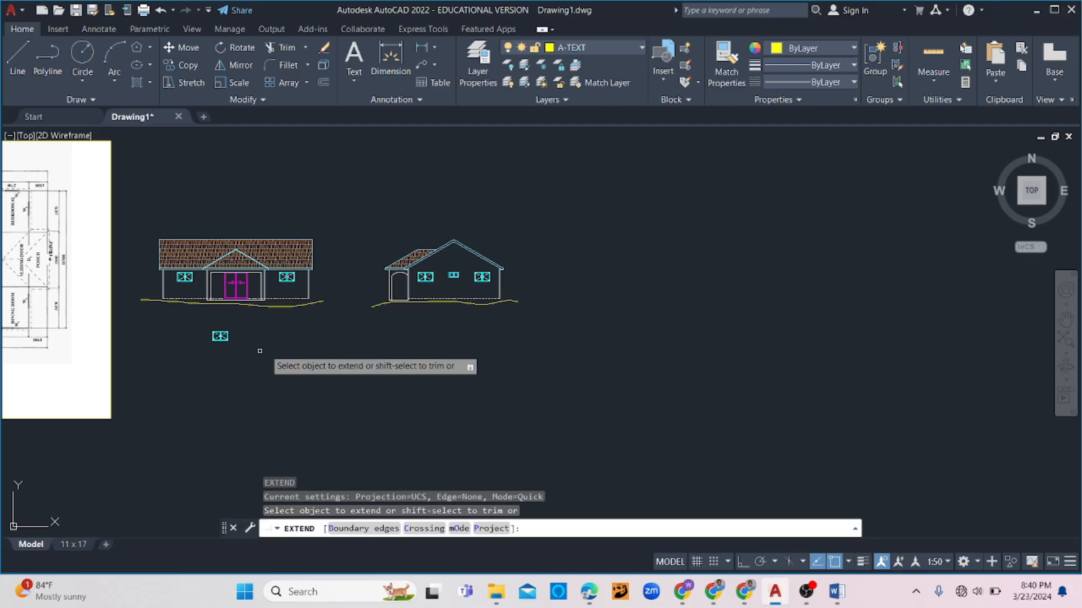
{"action": "scroll", "coordinate": [417, 313], "scroll_direction": "up", "scroll_amount": 4}
{"action": "scroll", "coordinate": [656, 249], "scroll_direction": "down", "scroll_amount": 2}
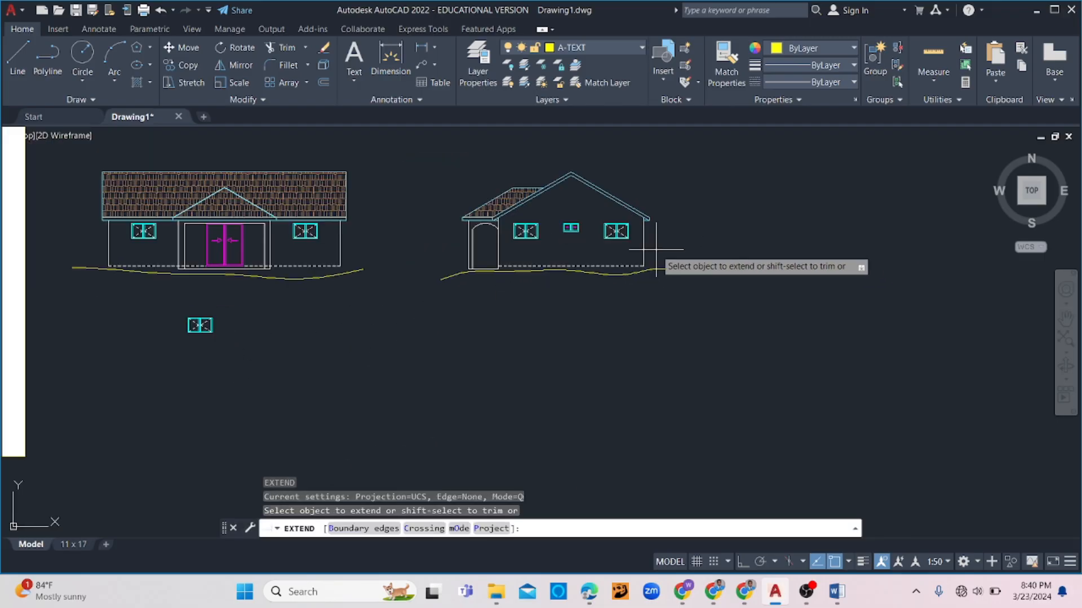
{"action": "left_click", "coordinate": [657, 249]}
{"action": "left_click", "coordinate": [621, 259]}
{"action": "scroll", "coordinate": [519, 249], "scroll_direction": "up", "scroll_amount": 4}
{"action": "left_click", "coordinate": [519, 249]}
{"action": "left_click", "coordinate": [354, 273]}
{"action": "left_click", "coordinate": [317, 279]}
{"action": "left_click", "coordinate": [394, 286]}
{"action": "scroll", "coordinate": [445, 287], "scroll_direction": "down", "scroll_amount": 5}
- Extend the front elevation's outer walls and outer porch lines down to the wavy ground line, finishing the Extend command
{"action": "middle_click_drag", "start_coordinate": [293, 304], "coordinate": [541, 304]}
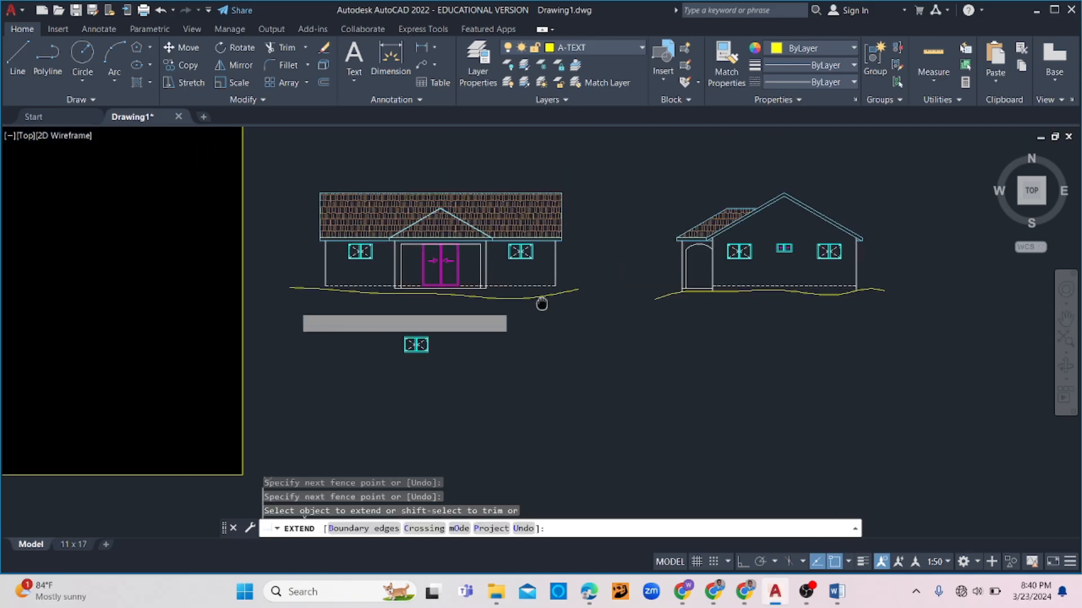
{"action": "scroll", "coordinate": [555, 276], "scroll_direction": "up", "scroll_amount": 4}
{"action": "left_click", "coordinate": [375, 278]}
{"action": "left_click", "coordinate": [357, 280]}
{"action": "middle_click_drag", "start_coordinate": [255, 294], "coordinate": [455, 282]}
{"action": "left_click", "coordinate": [191, 256]}
{"action": "left_click", "coordinate": [114, 256]}
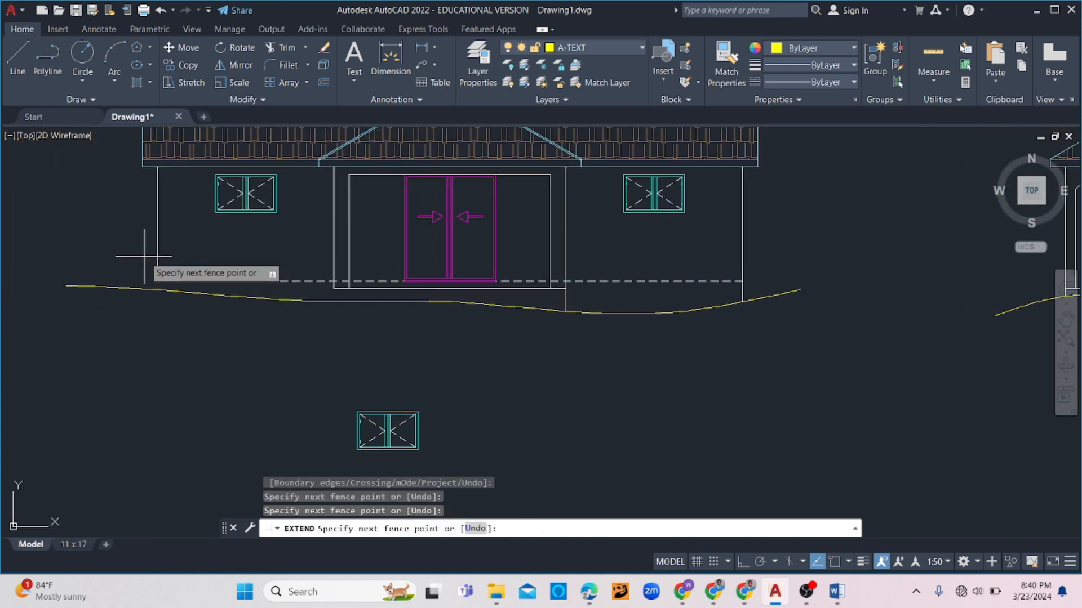
{"action": "key", "text": "Return"}
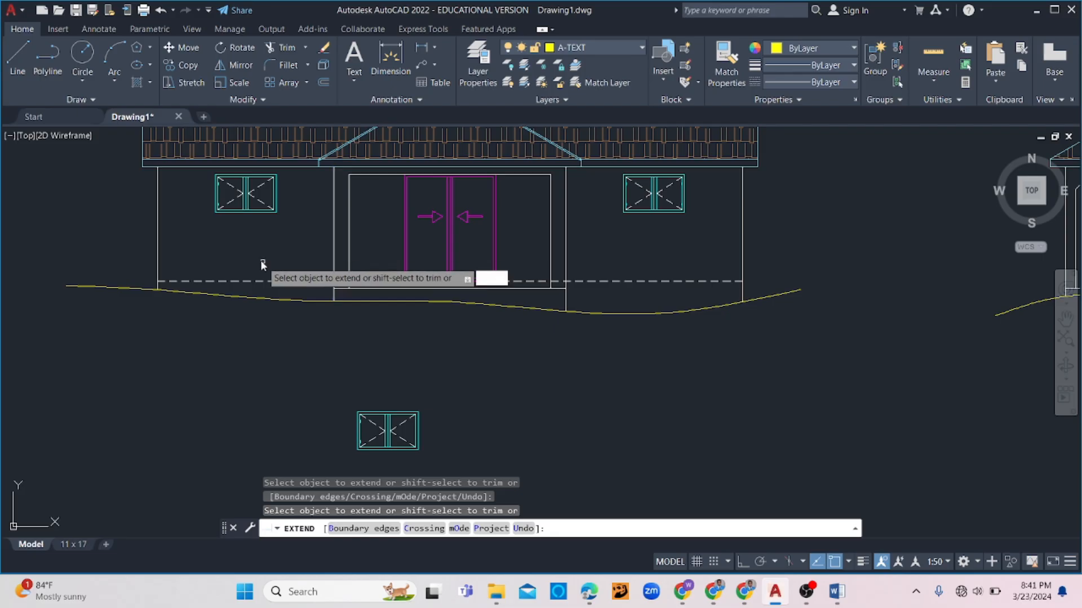
{"action": "scroll", "coordinate": [625, 287], "scroll_direction": "down", "scroll_amount": 4}
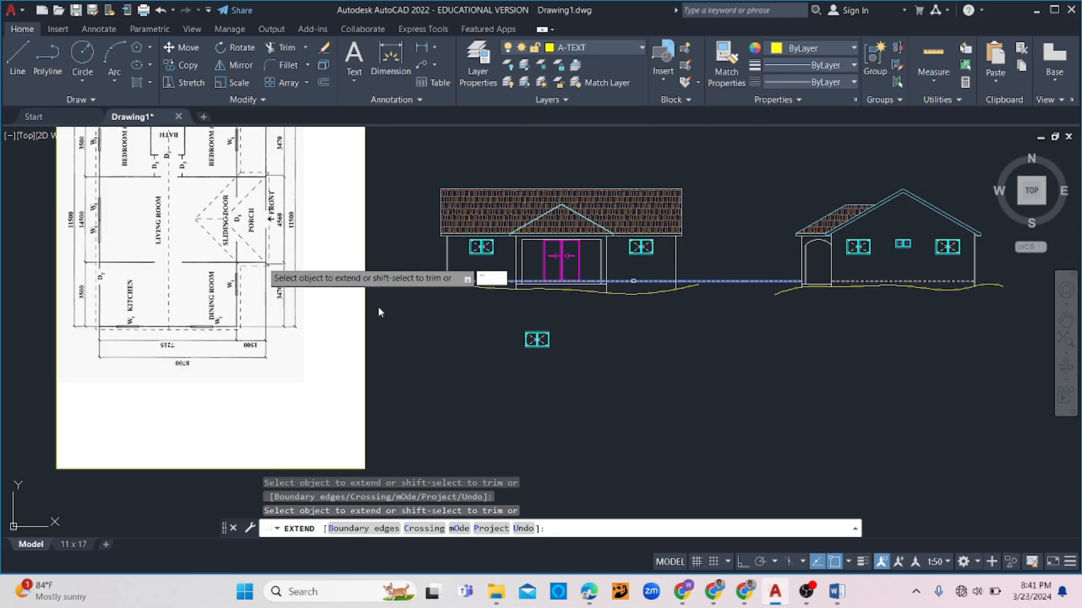
{"action": "key", "text": "Escape"}
{"action": "middle_click_drag", "start_coordinate": [719, 271], "coordinate": [656, 284]}
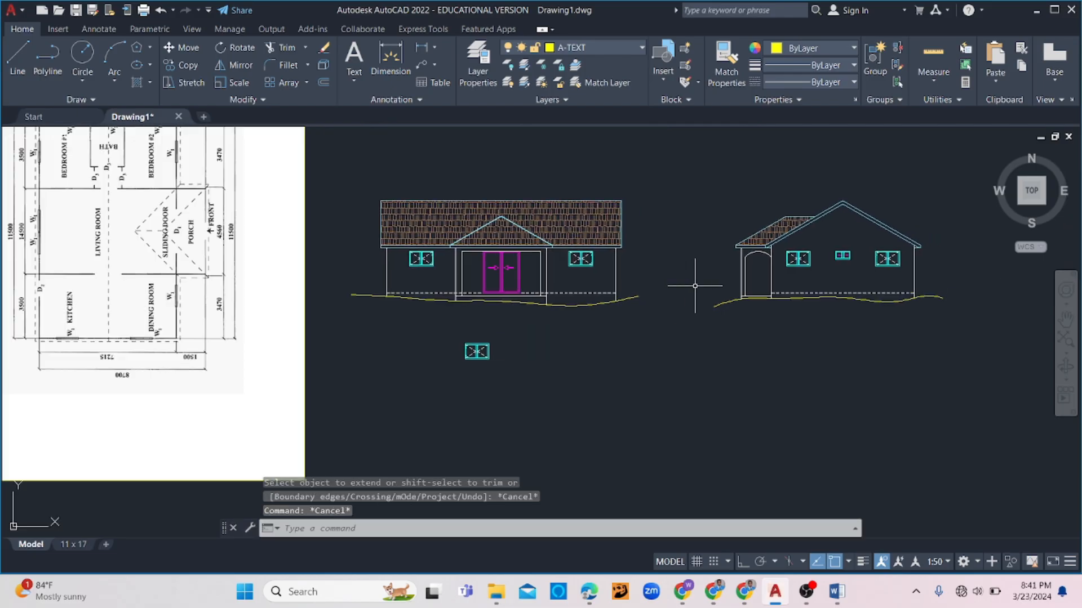
{"action": "scroll", "coordinate": [747, 285], "scroll_direction": "down", "scroll_amount": 2}
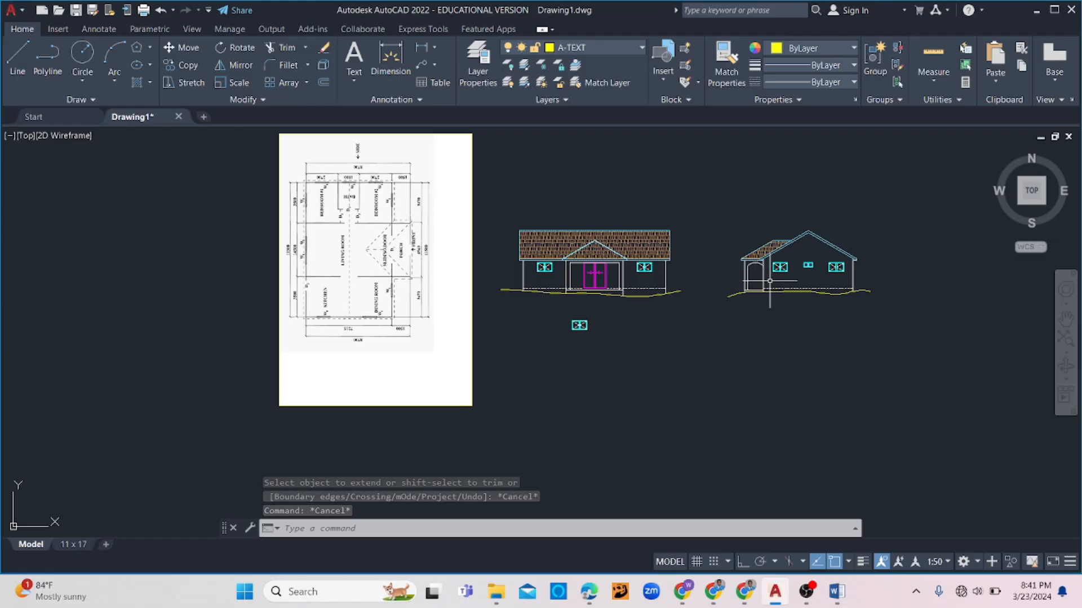
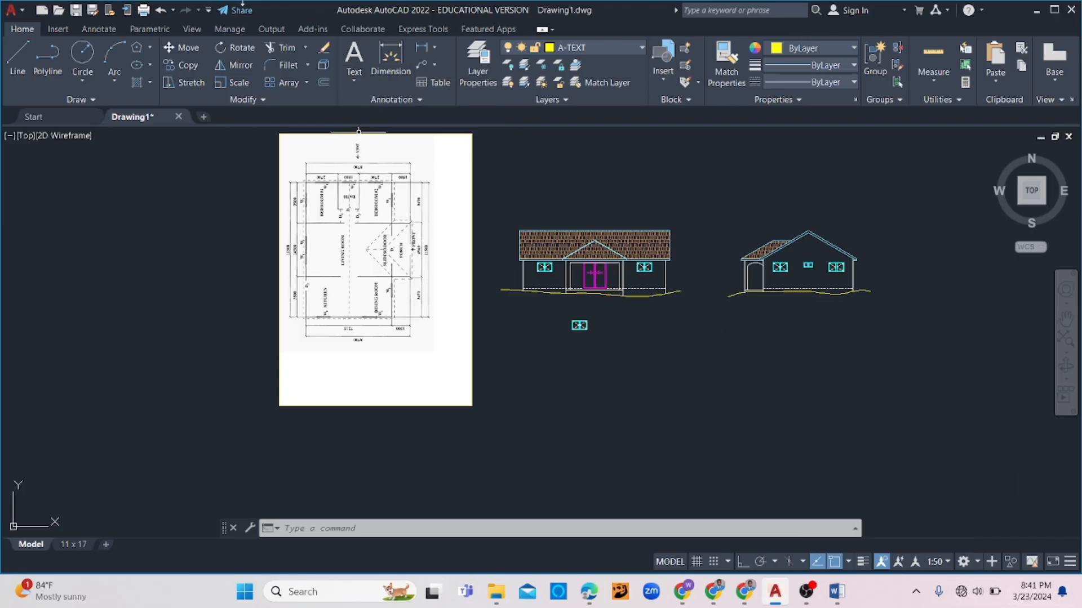
- Create a multiline text box beneath the side elevation
{"action": "left_click", "coordinate": [345, 53]}
{"action": "scroll", "coordinate": [842, 323], "scroll_direction": "up", "scroll_amount": 4}
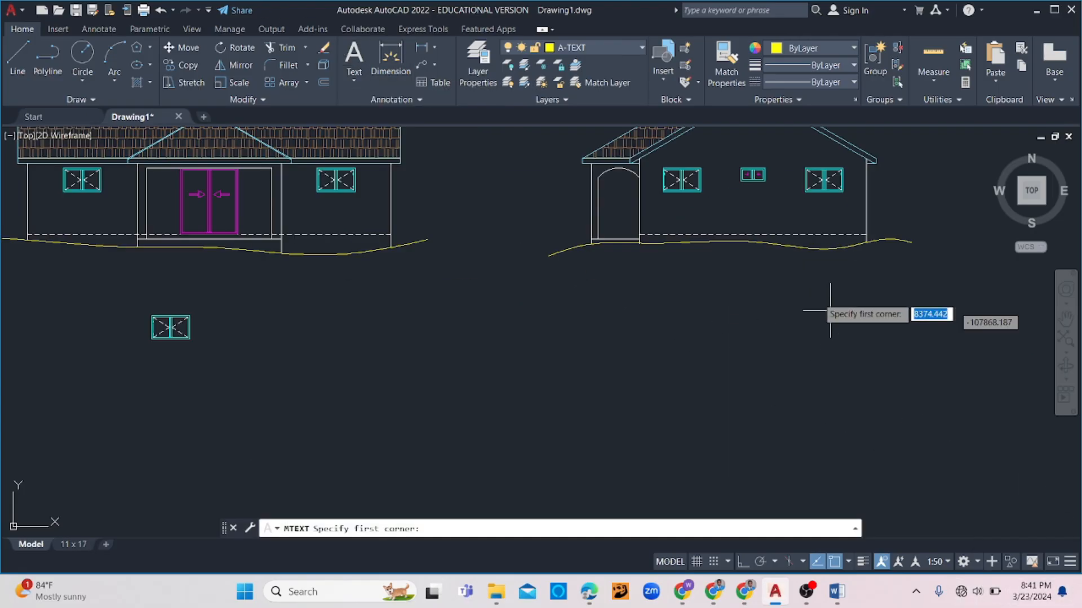
{"action": "left_click", "coordinate": [731, 261]}
{"action": "left_click", "coordinate": [805, 307]}
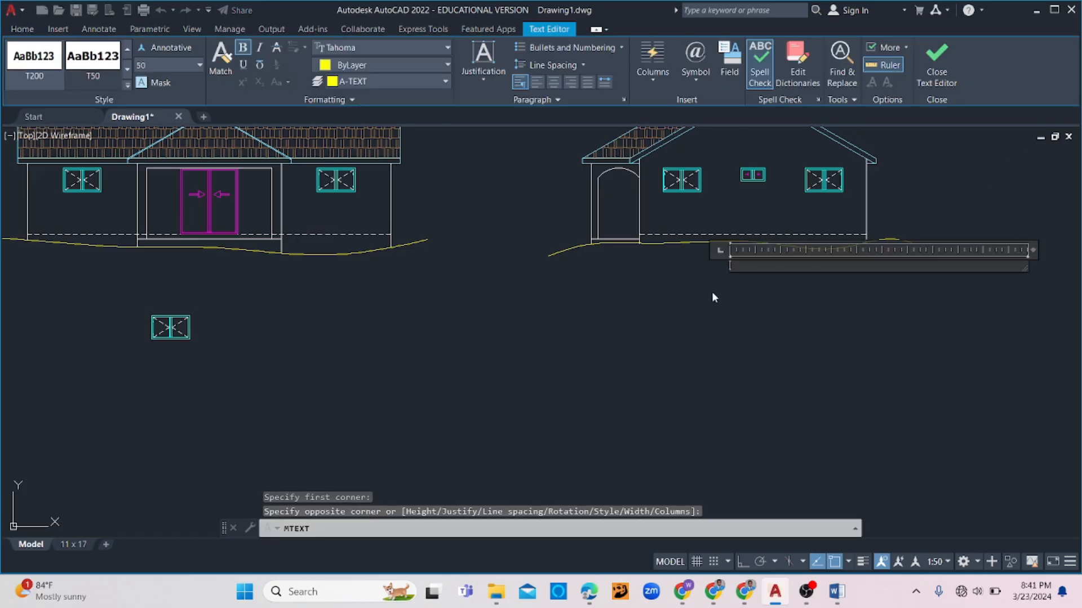
- Switch to the Word assignment document and copy the words "side elevation" from item (ii)
{"action": "left_click", "coordinate": [850, 602]}
{"action": "scroll", "coordinate": [333, 263], "scroll_direction": "up", "scroll_amount": 10}
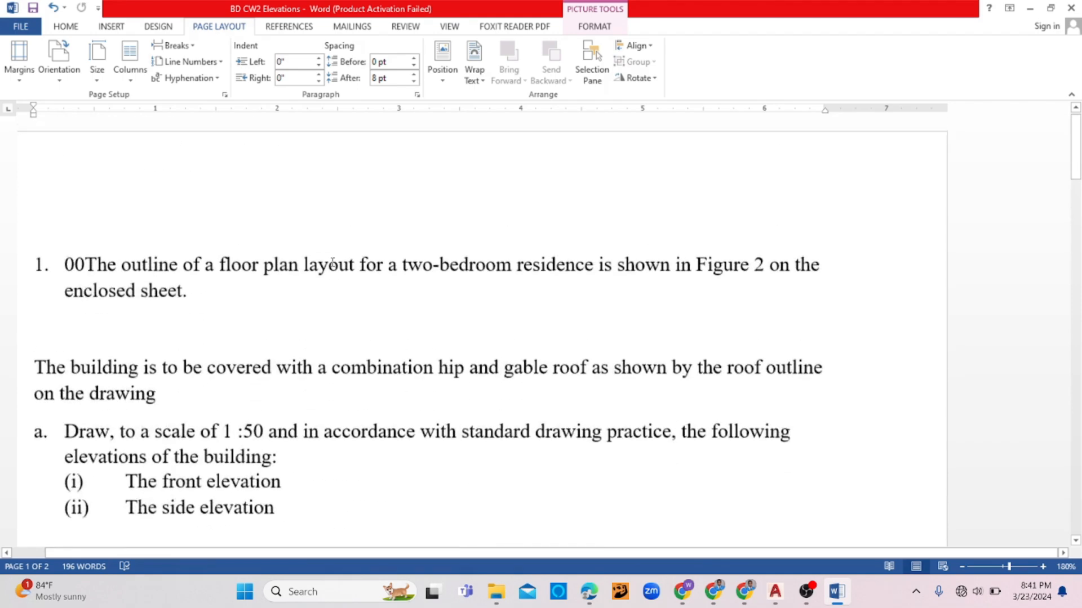
{"action": "scroll", "coordinate": [220, 403], "scroll_direction": "down", "scroll_amount": 1}
{"action": "scroll", "coordinate": [228, 422], "scroll_direction": "up", "scroll_amount": 1}
{"action": "scroll", "coordinate": [236, 439], "scroll_direction": "down", "scroll_amount": 1}
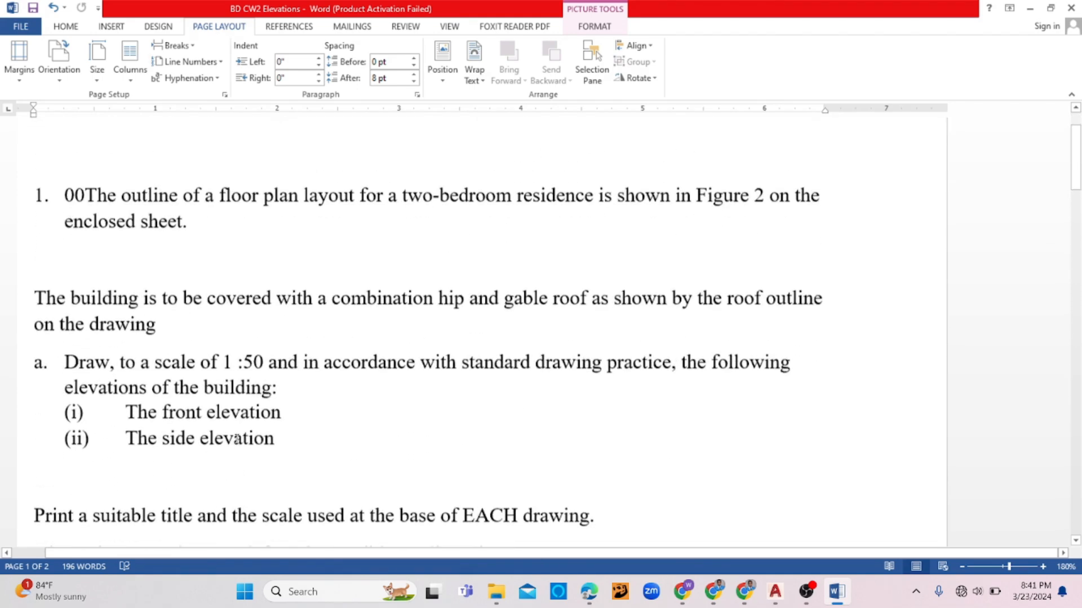
{"action": "scroll", "coordinate": [237, 439], "scroll_direction": "up", "scroll_amount": 1}
{"action": "left_click_drag", "start_coordinate": [272, 454], "coordinate": [177, 457]}
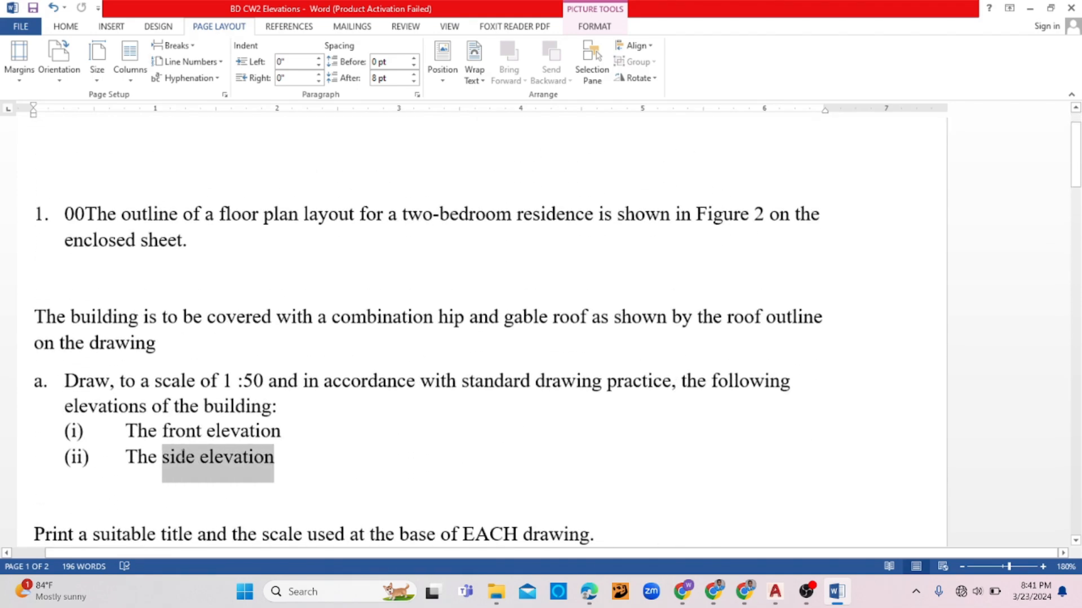
{"action": "right_click", "coordinate": [187, 456]}
{"action": "left_click", "coordinate": [241, 199]}
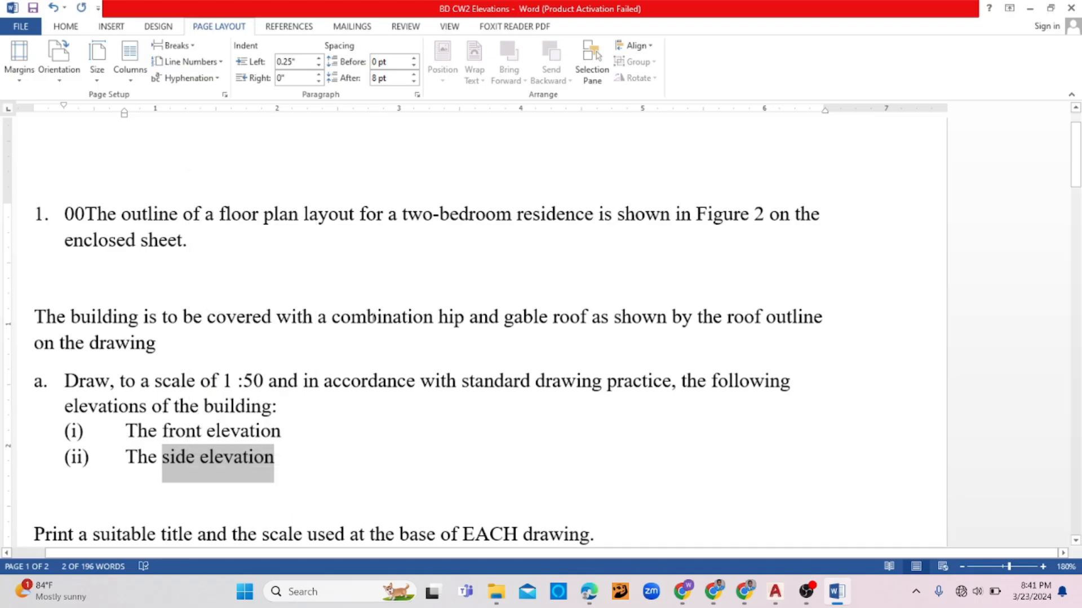
- Return to AutoCAD, paste "side elevation" into the open text box and start a new line below it
{"action": "left_click", "coordinate": [775, 593]}
{"action": "key", "text": "ctrl+v"}
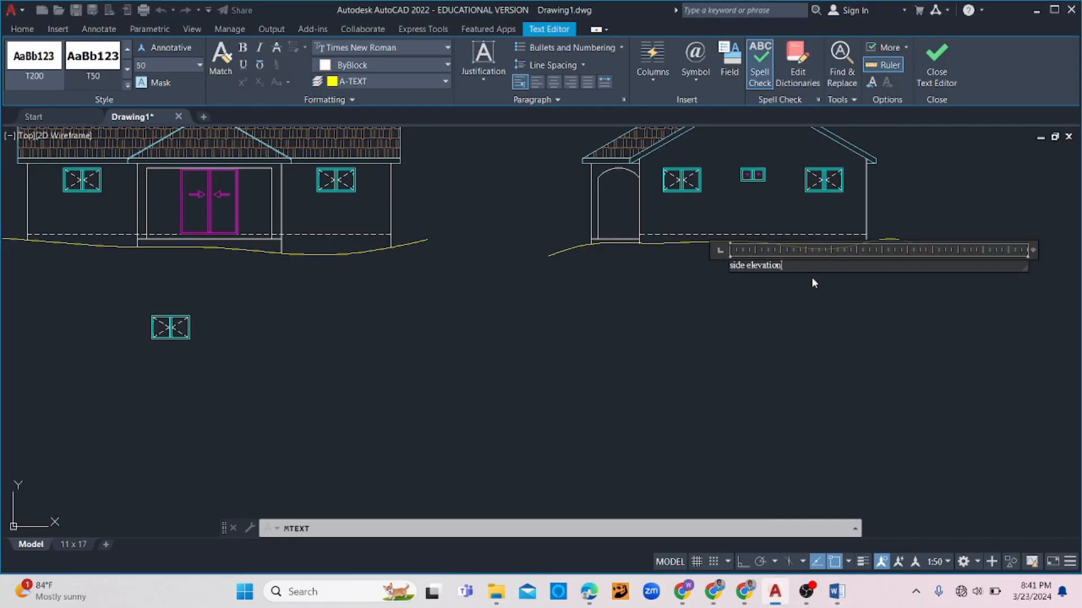
{"action": "key", "text": "Return"}
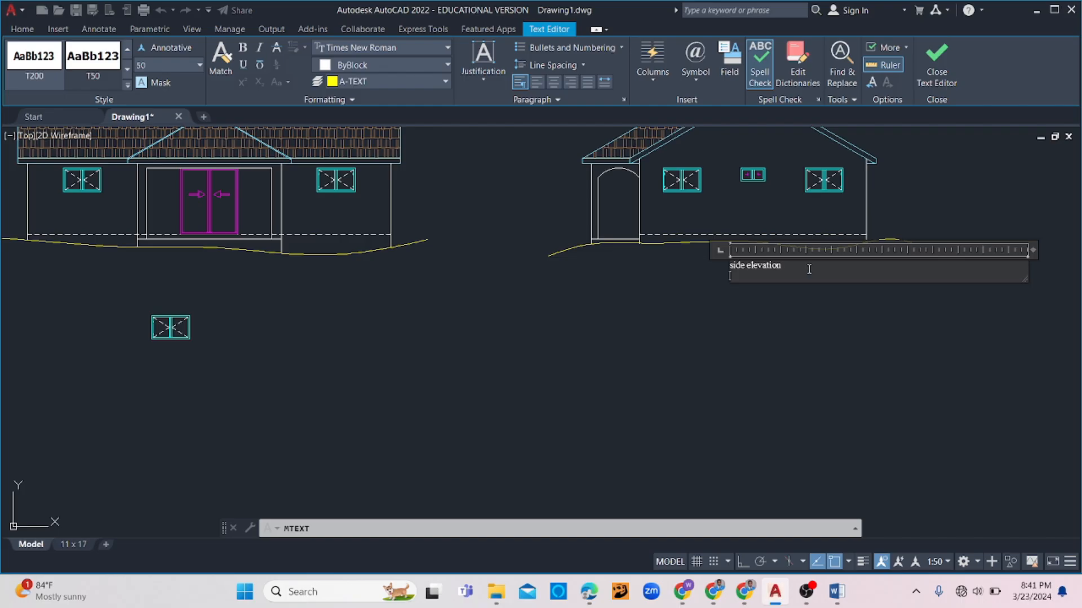
- Switch back to the Word document and copy the phrase "scale of 1 :50" from part a
{"action": "left_click", "coordinate": [833, 601]}
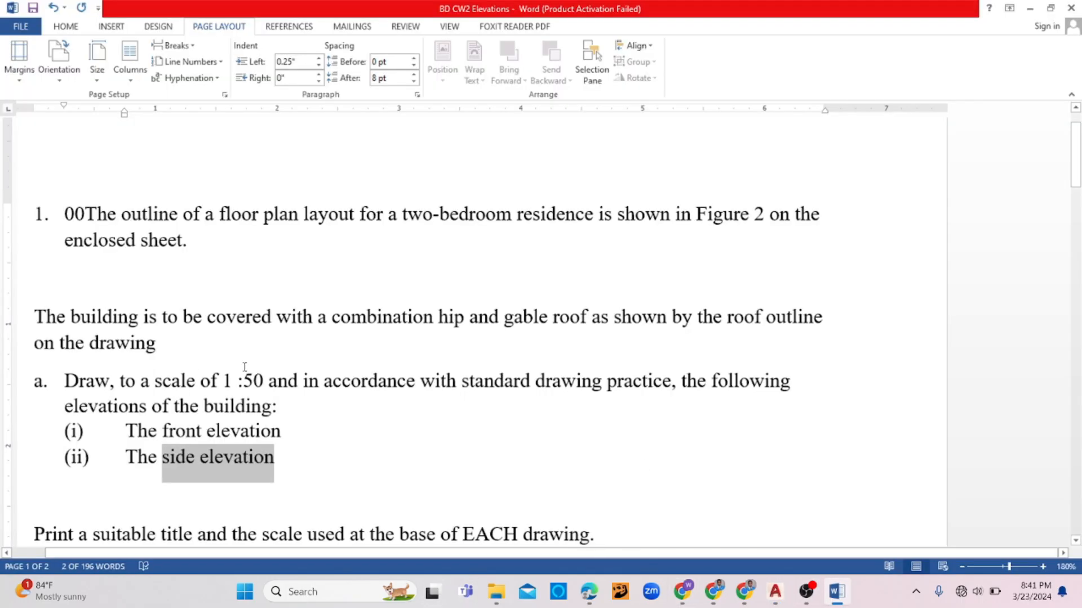
{"action": "left_click_drag", "start_coordinate": [265, 382], "coordinate": [153, 383]}
{"action": "right_click", "coordinate": [191, 385]}
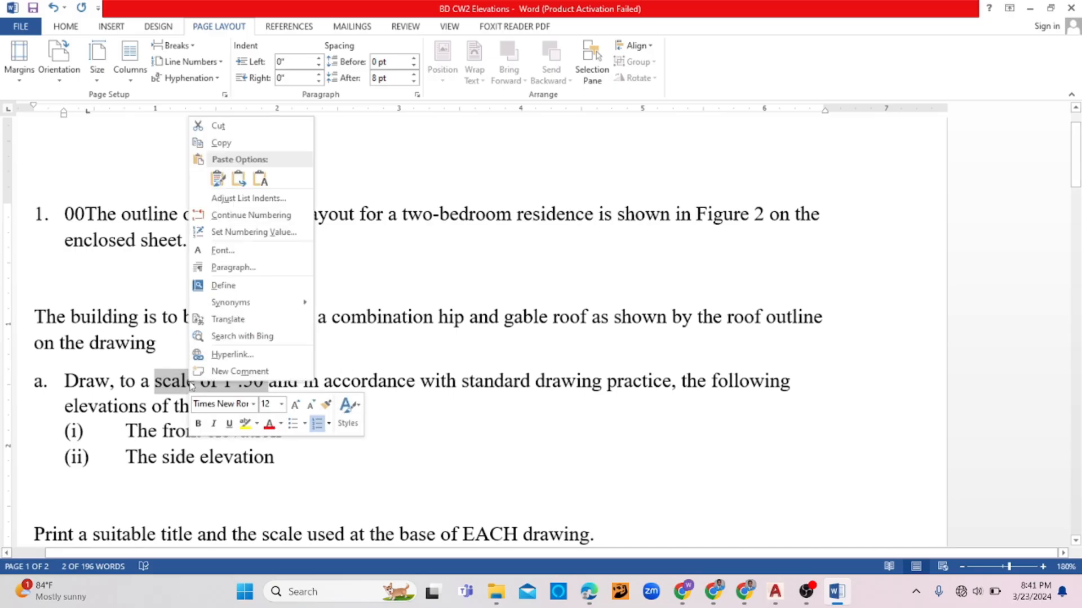
{"action": "left_click", "coordinate": [232, 145]}
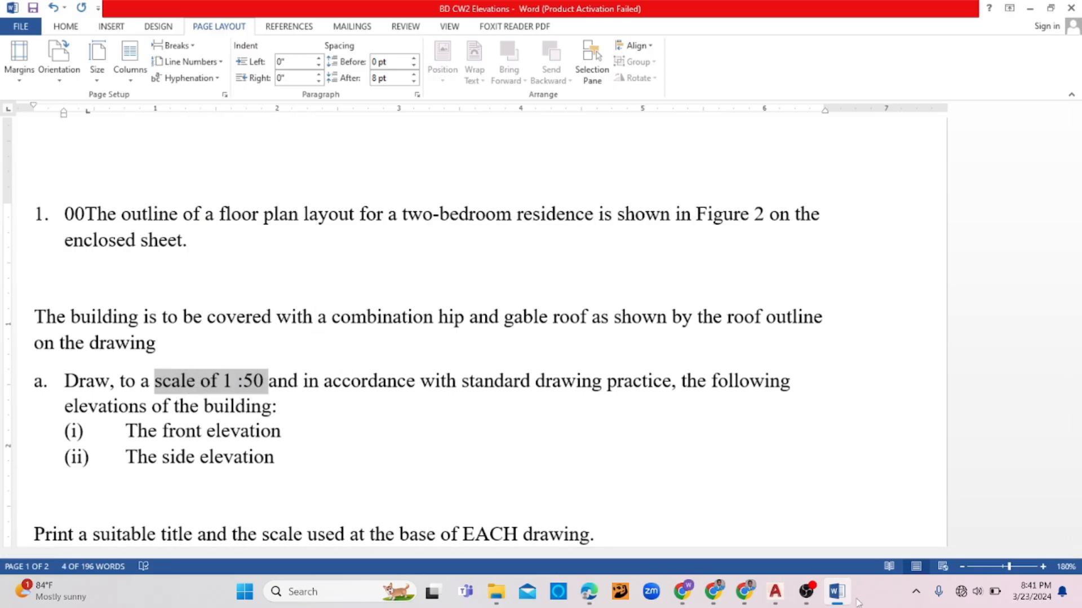
- Return to AutoCAD, add the line "scale 1 :50" beneath "side elevation" with text height 25, and narrow the text box to fit
{"action": "left_click", "coordinate": [775, 592]}
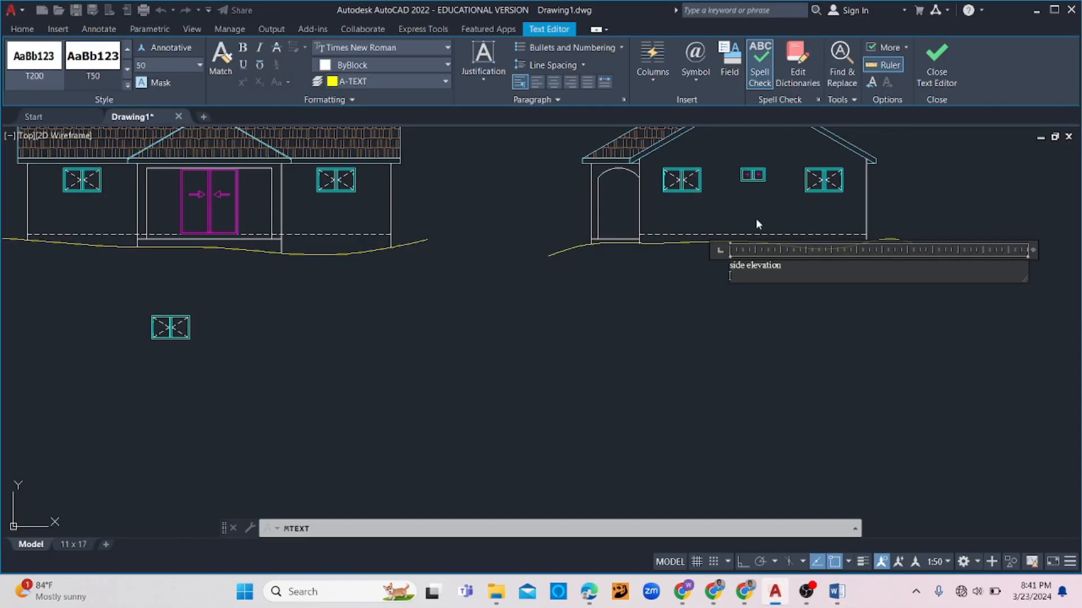
{"action": "key", "text": "ctrl+v"}
{"action": "key", "text": "Return"}
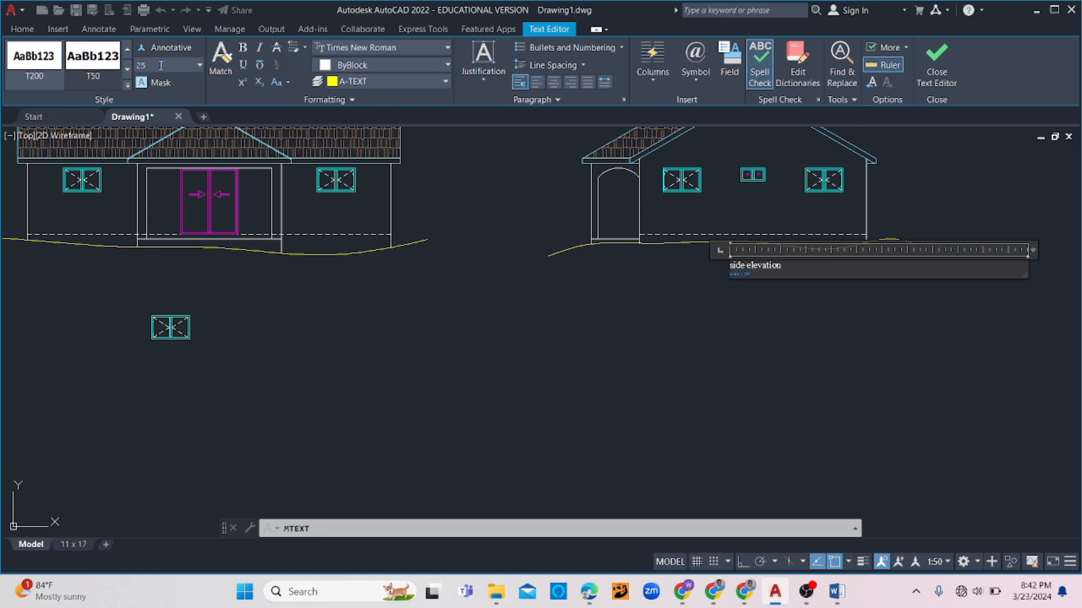
{"action": "left_click_drag", "start_coordinate": [1032, 255], "coordinate": [786, 268]}
{"action": "scroll", "coordinate": [773, 286], "scroll_direction": "up", "scroll_amount": 2}
{"action": "scroll", "coordinate": [774, 287], "scroll_direction": "up", "scroll_amount": 4}
{"action": "left_click", "coordinate": [749, 287]}
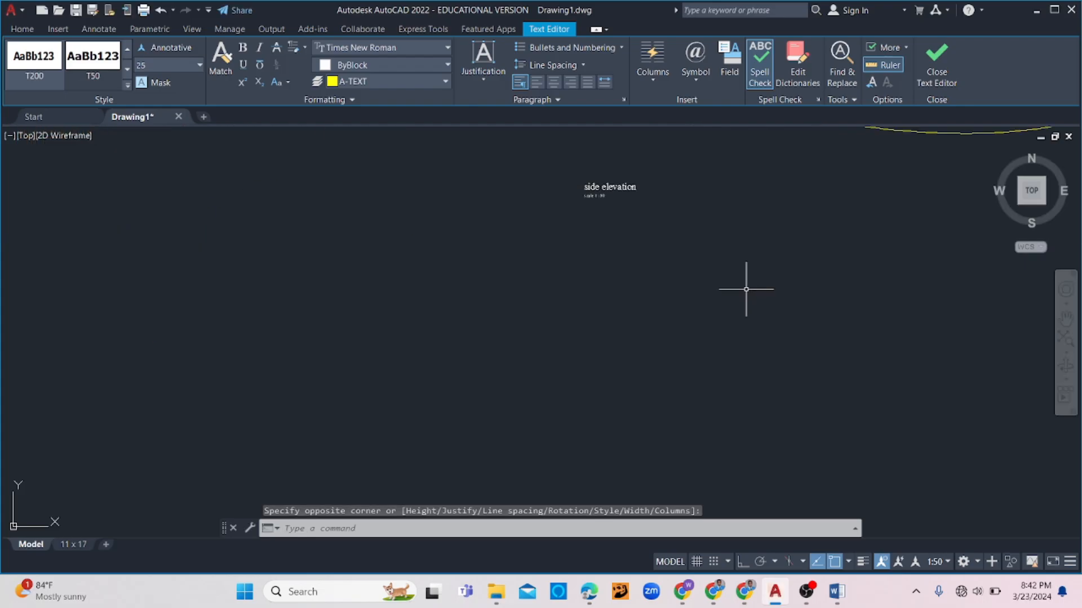
- Scale up the side elevation text block until its title line is about 270 high
{"action": "scroll", "coordinate": [743, 289], "scroll_direction": "down", "scroll_amount": 4}
{"action": "left_click", "coordinate": [689, 245]}
{"action": "left_click", "coordinate": [665, 259]}
{"action": "type", "text": "sc"}
{"action": "key", "text": "Return"}
{"action": "left_click", "coordinate": [688, 243]}
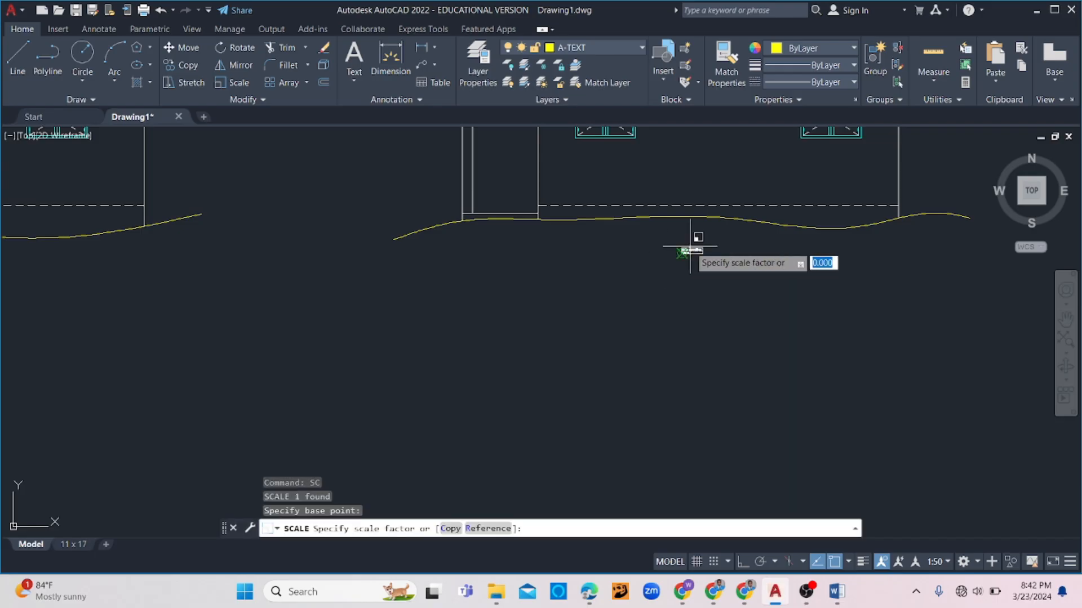
{"action": "left_click", "coordinate": [738, 243]}
{"action": "mouse_move", "coordinate": [839, 299]}
{"action": "middle_mouse_down"}
{"action": "mouse_move", "coordinate": [648, 325]}
{"action": "mouse_move", "coordinate": [383, 163]}
{"action": "middle_mouse_up"}
{"action": "scroll", "coordinate": [445, 252], "scroll_direction": "down", "scroll_amount": 2}
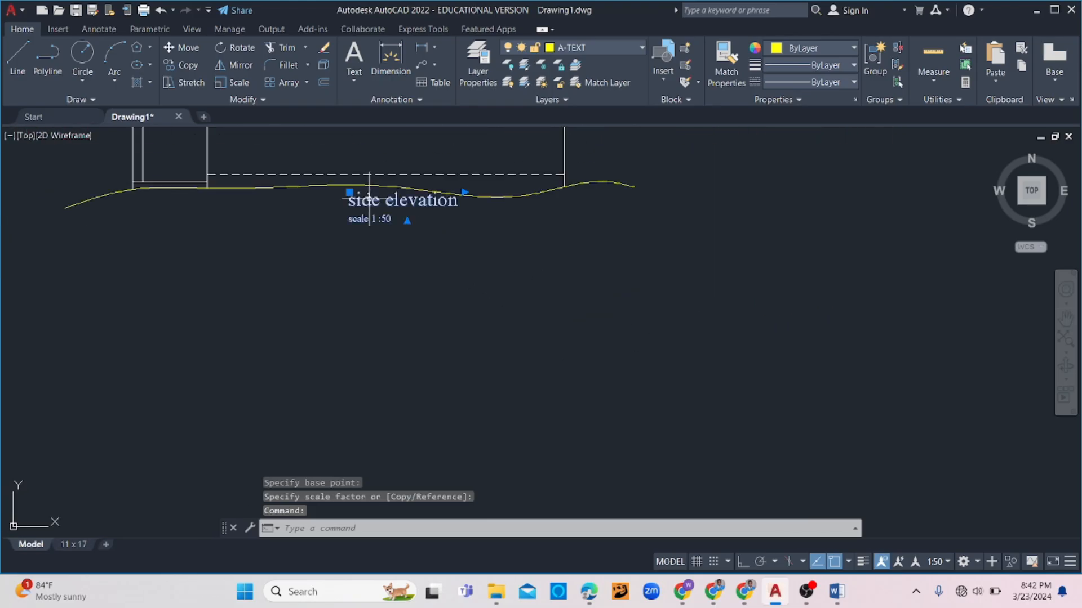
- Right-align the "scale 1 :50" line, fit the text box to the title and underline "side elevation"
{"action": "double_click", "coordinate": [394, 205]}
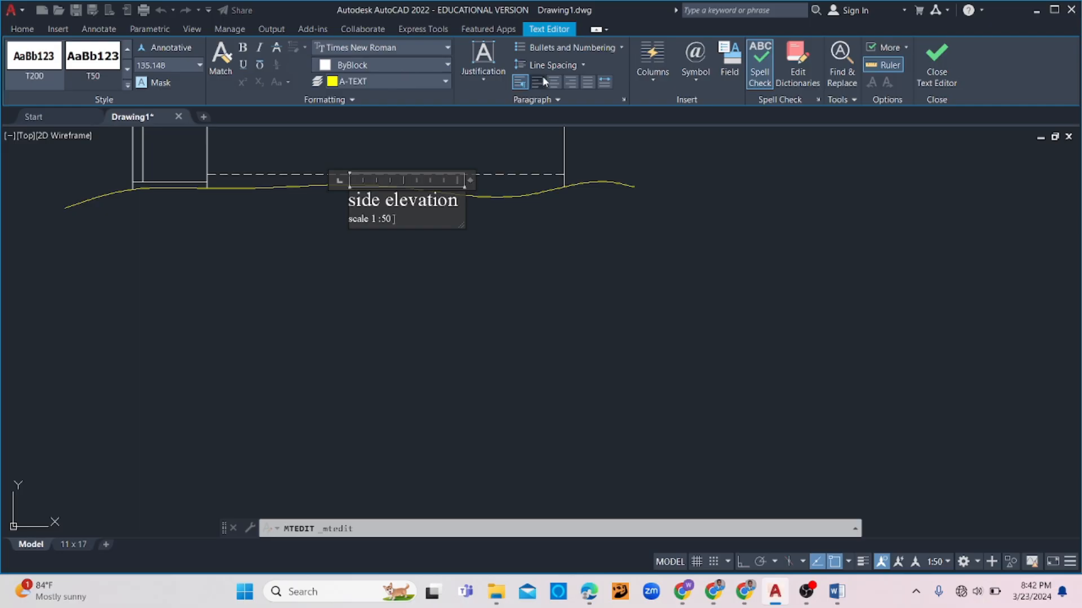
{"action": "left_click", "coordinate": [571, 82]}
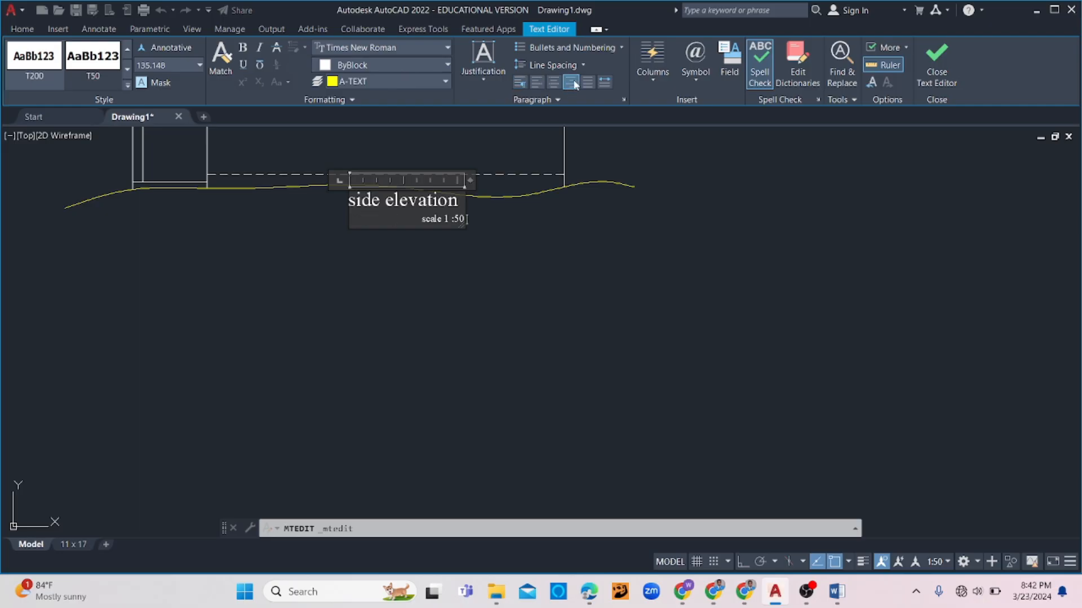
{"action": "scroll", "coordinate": [463, 180], "scroll_direction": "up", "scroll_amount": 3}
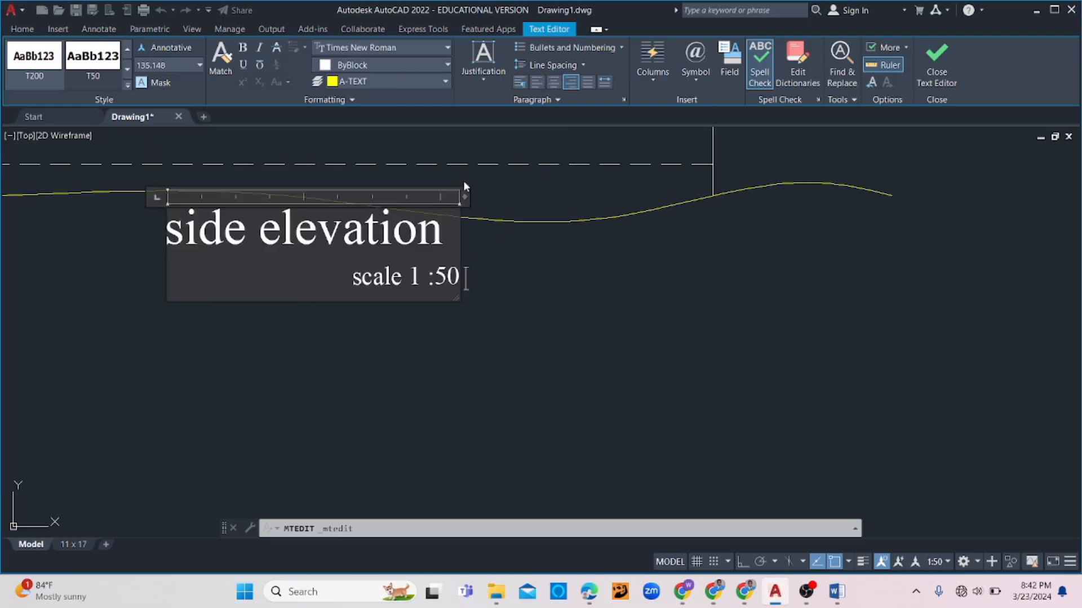
{"action": "mouse_move", "coordinate": [460, 197]}
{"action": "left_mouse_down"}
{"action": "mouse_move", "coordinate": [374, 230]}
{"action": "mouse_move", "coordinate": [162, 243]}
{"action": "left_mouse_up"}
{"action": "left_click", "coordinate": [243, 66]}
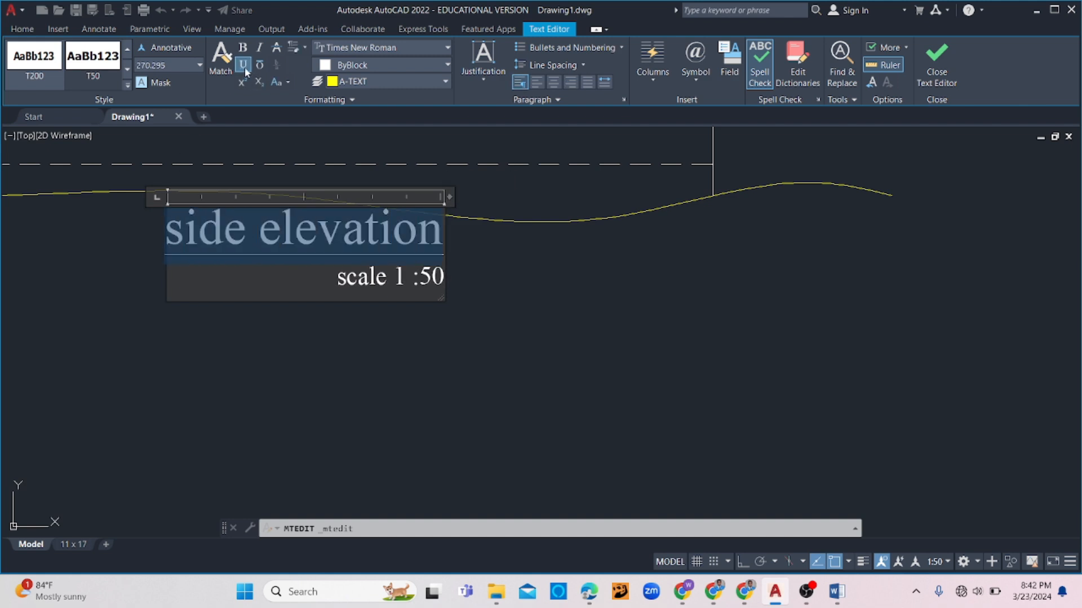
- Capitalize the title to read "Side Elevation" and widen its text box so the title fits on one line
{"action": "left_click", "coordinate": [180, 234]}
{"action": "key", "text": "BackSpace"}
{"action": "type", "text": "S"}
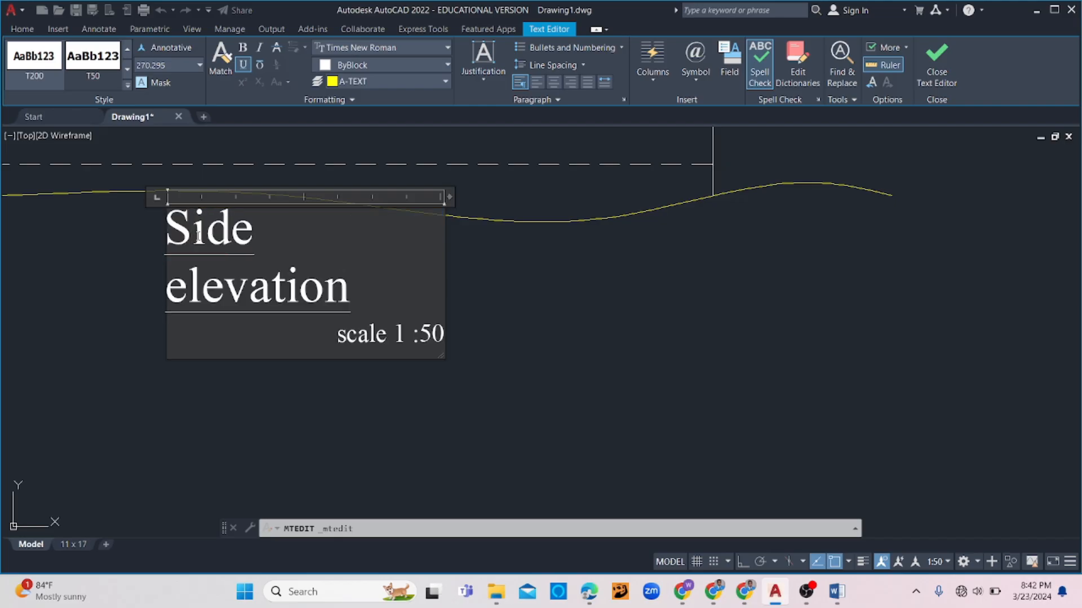
{"action": "left_click", "coordinate": [188, 288]}
{"action": "key", "text": "BackSpace"}
{"action": "type", "text": "E"}
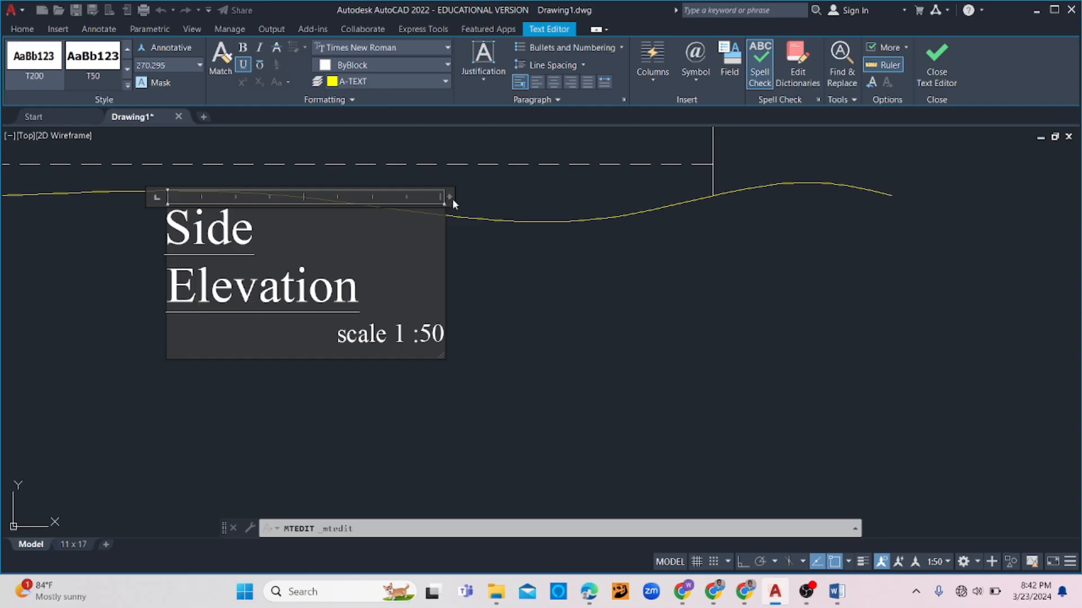
{"action": "left_click_drag", "start_coordinate": [448, 196], "coordinate": [471, 198]}
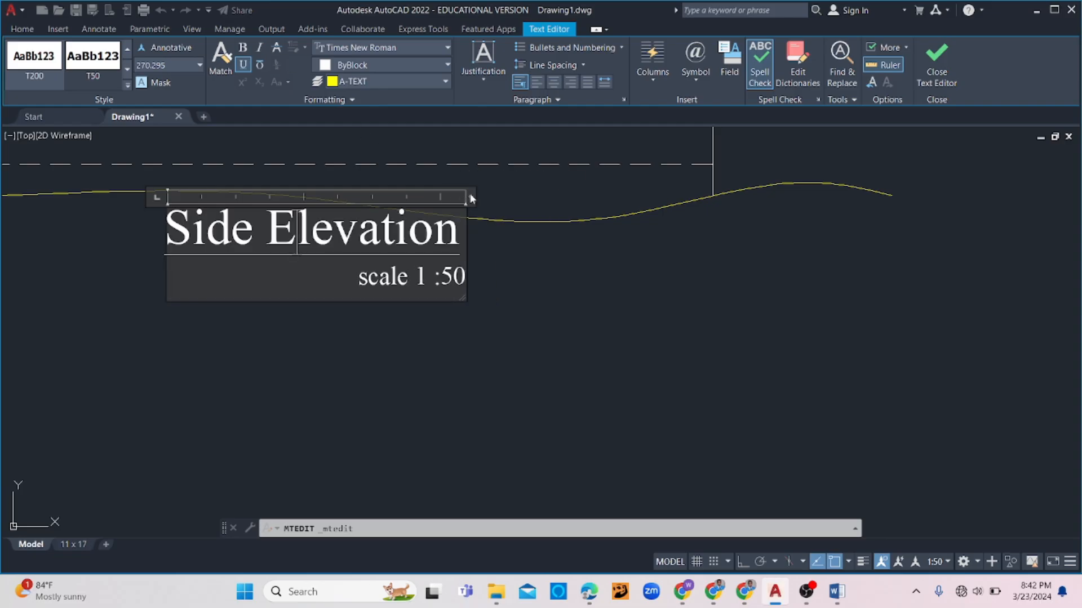
{"action": "left_click", "coordinate": [541, 276]}
- Copy the "Side Elevation" title and scale text to beneath the middle of the front elevation
{"action": "left_click", "coordinate": [371, 246]}
{"action": "left_click", "coordinate": [173, 262]}
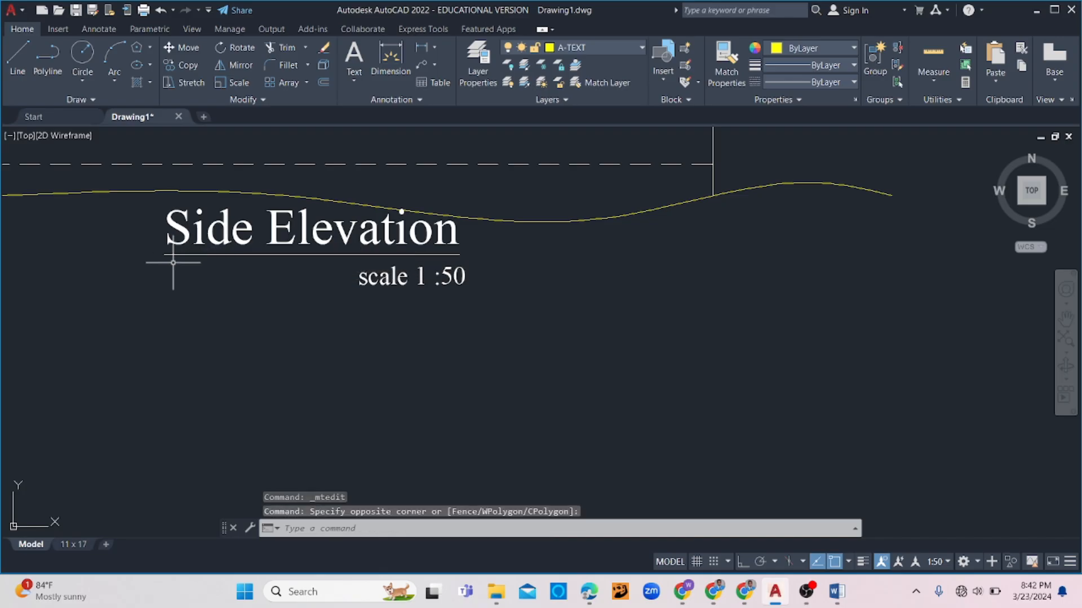
{"action": "type", "text": "co"}
{"action": "key", "text": "Return"}
{"action": "left_click", "coordinate": [309, 259]}
{"action": "scroll", "coordinate": [225, 277], "scroll_direction": "down", "scroll_amount": 6}
{"action": "middle_click_drag", "start_coordinate": [218, 286], "coordinate": [811, 289]}
{"action": "scroll", "coordinate": [745, 276], "scroll_direction": "down", "scroll_amount": 2}
{"action": "scroll", "coordinate": [584, 290], "scroll_direction": "up", "scroll_amount": 6}
{"action": "left_click", "coordinate": [591, 253]}
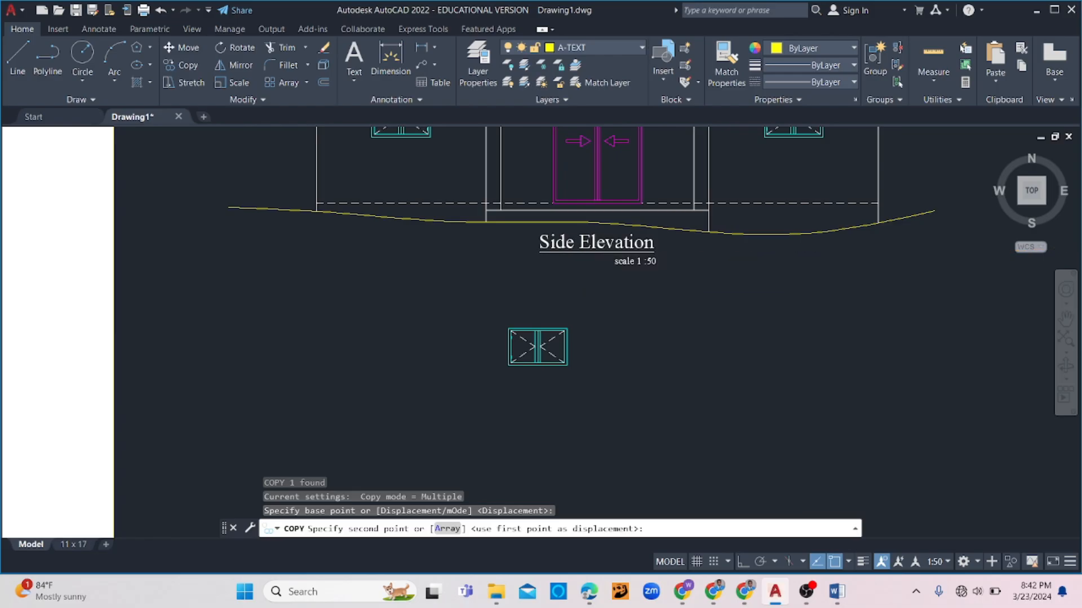
{"action": "key", "text": "Escape"}
- Change the copied title to "Front Elevation" and widen its text box so the title stays on one line
{"action": "double_click", "coordinate": [564, 243]}
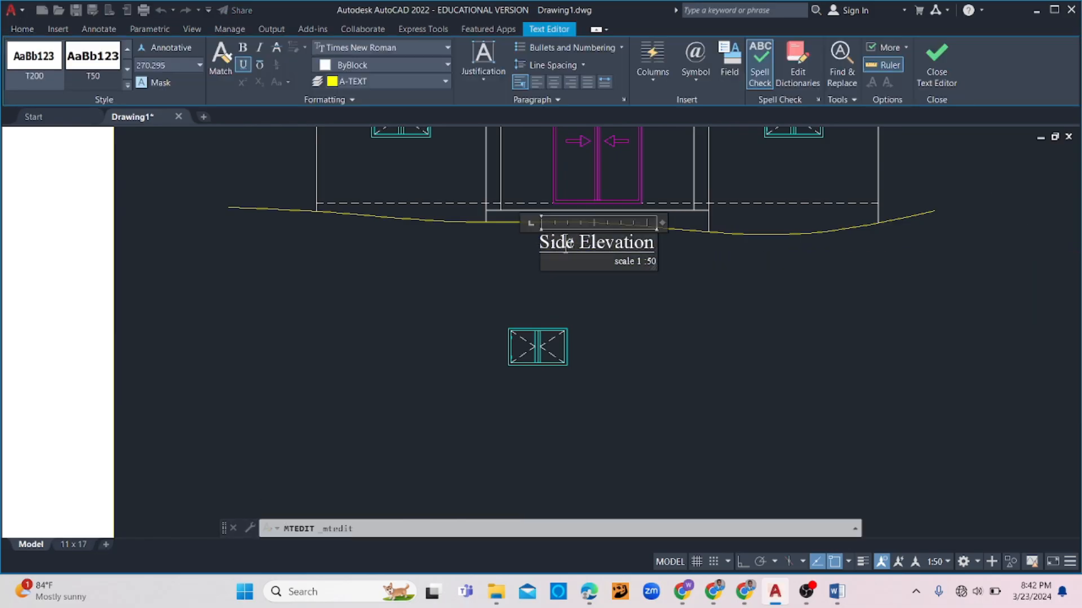
{"action": "type", "text": "FR"}
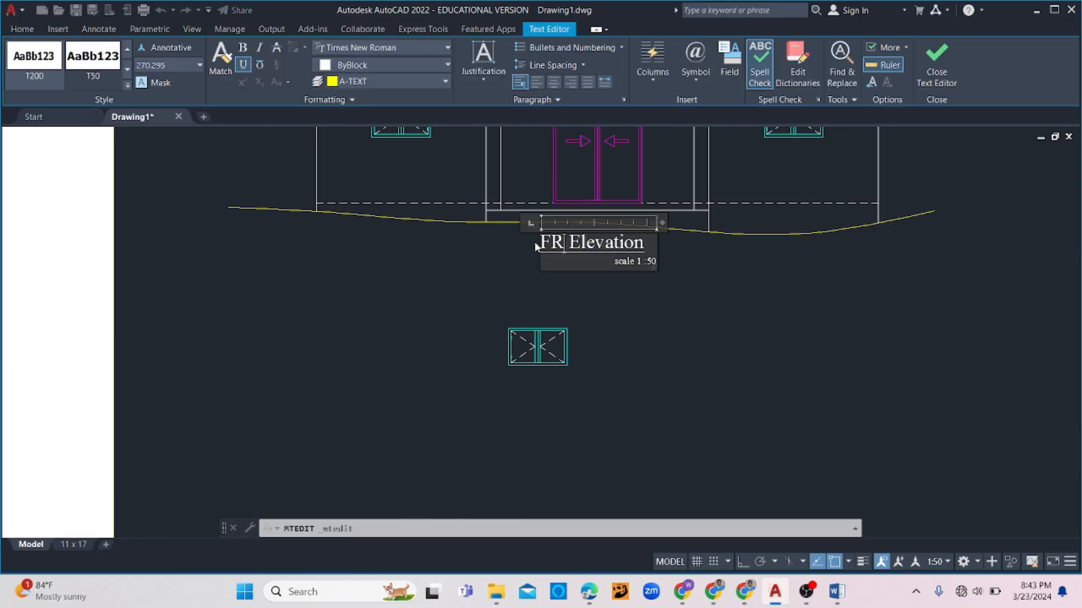
{"action": "key", "text": "BackSpace"}
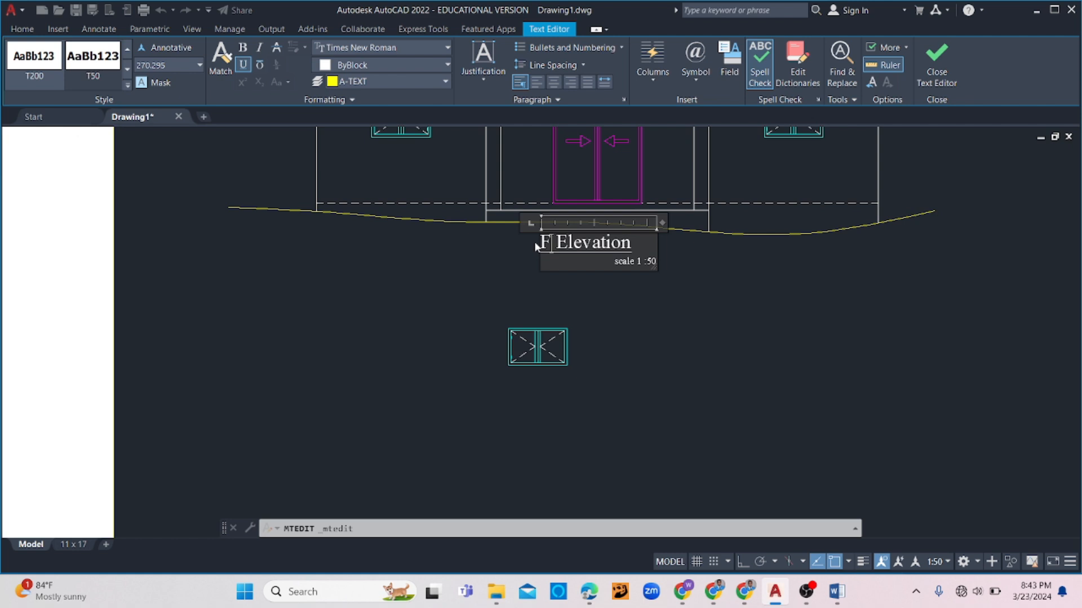
{"action": "type", "text": "ronty"}
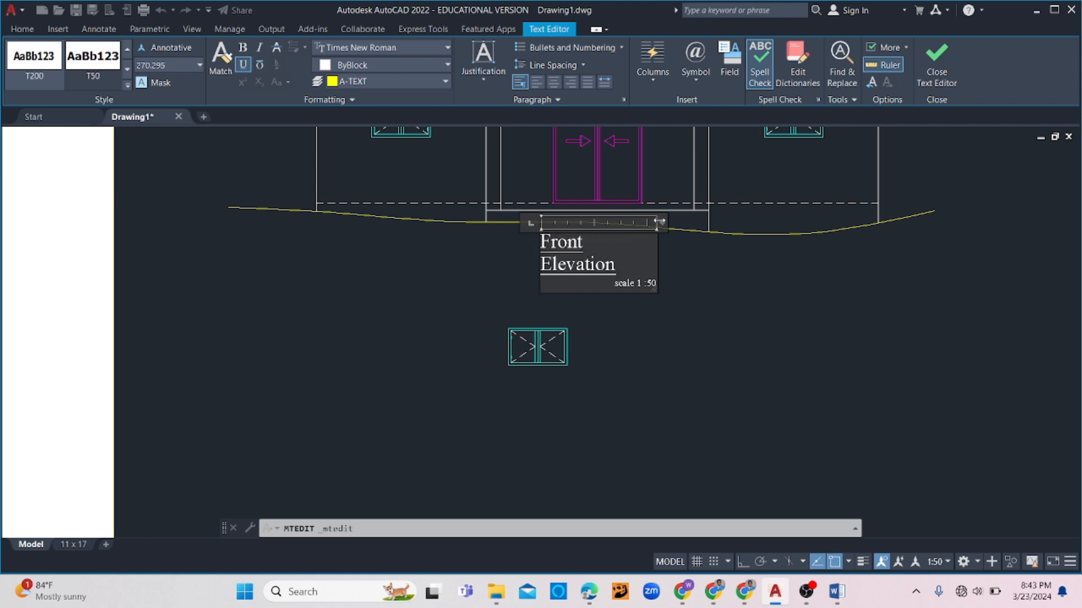
{"action": "left_click_drag", "start_coordinate": [661, 220], "coordinate": [690, 221]}
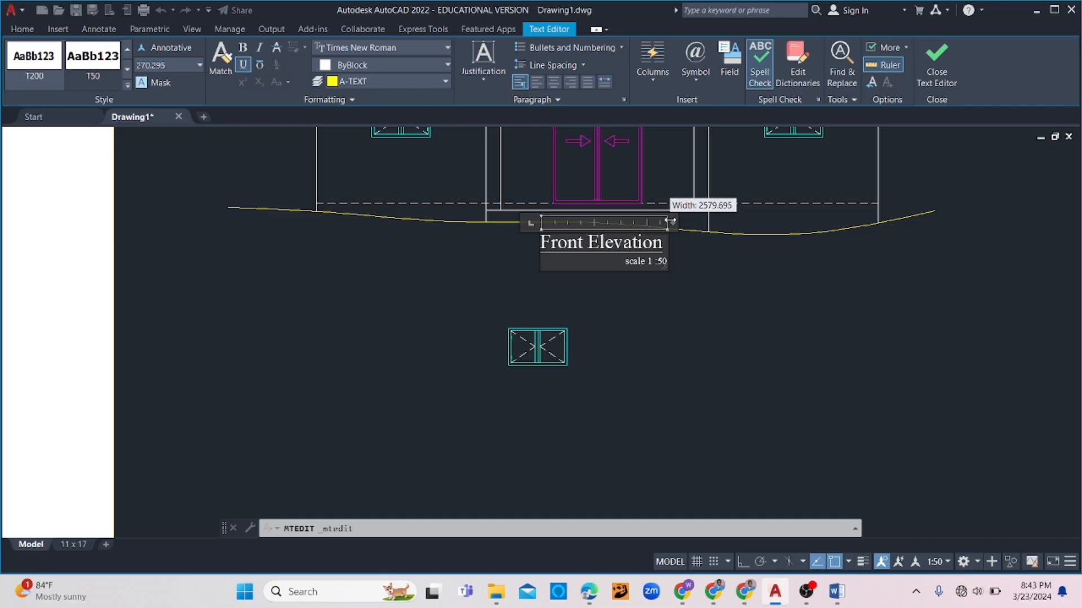
{"action": "left_click", "coordinate": [692, 269]}
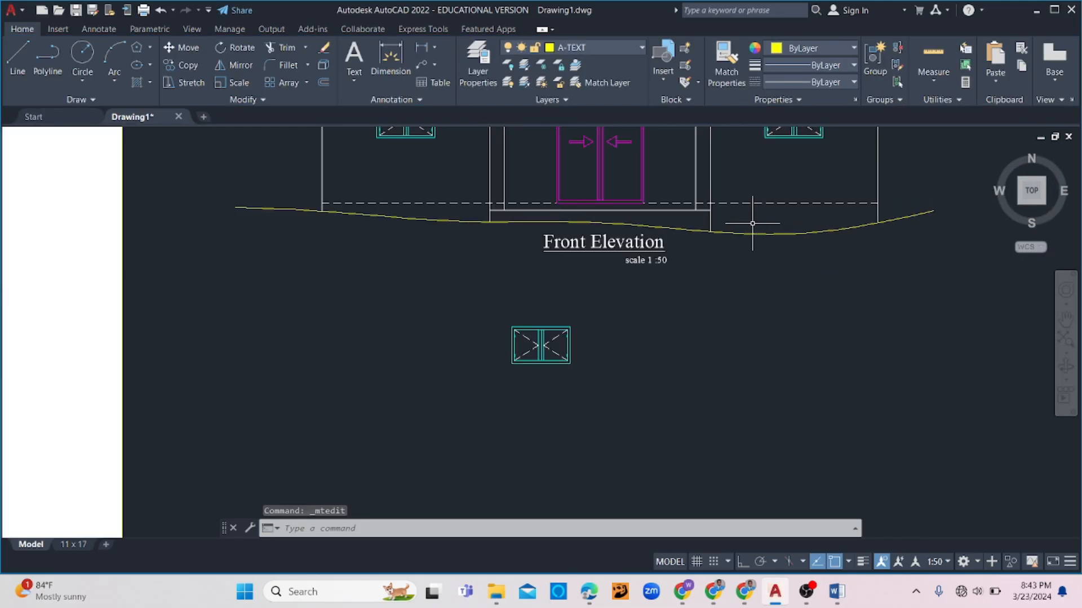
- Add a multileader labelled "FFL" pointing to the left end of the front elevation's dashed floor line
{"action": "scroll", "coordinate": [270, 175], "scroll_direction": "up", "scroll_amount": 2}
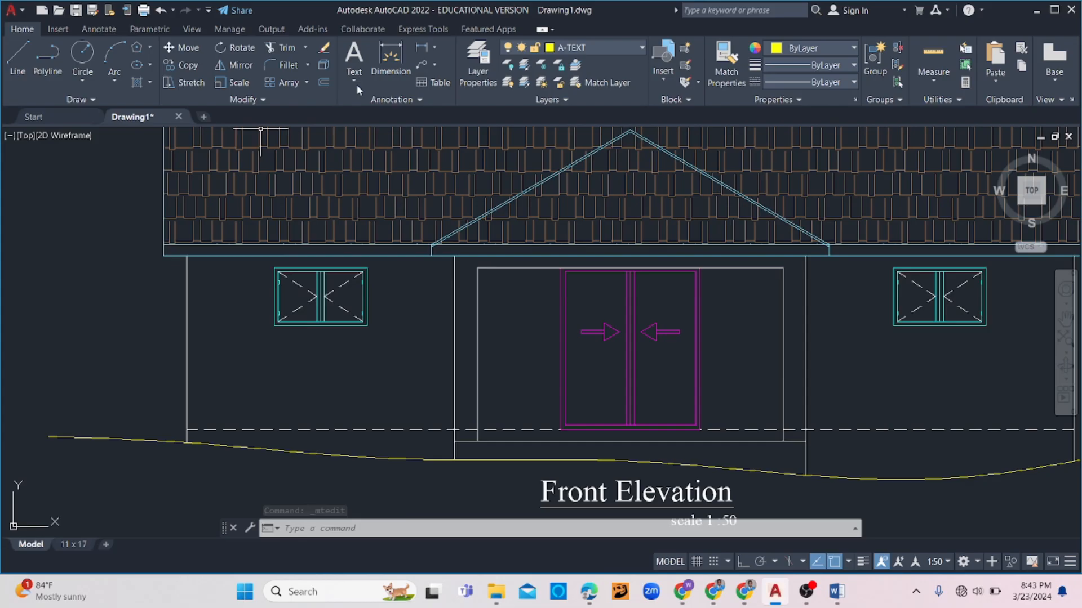
{"action": "left_click", "coordinate": [422, 64]}
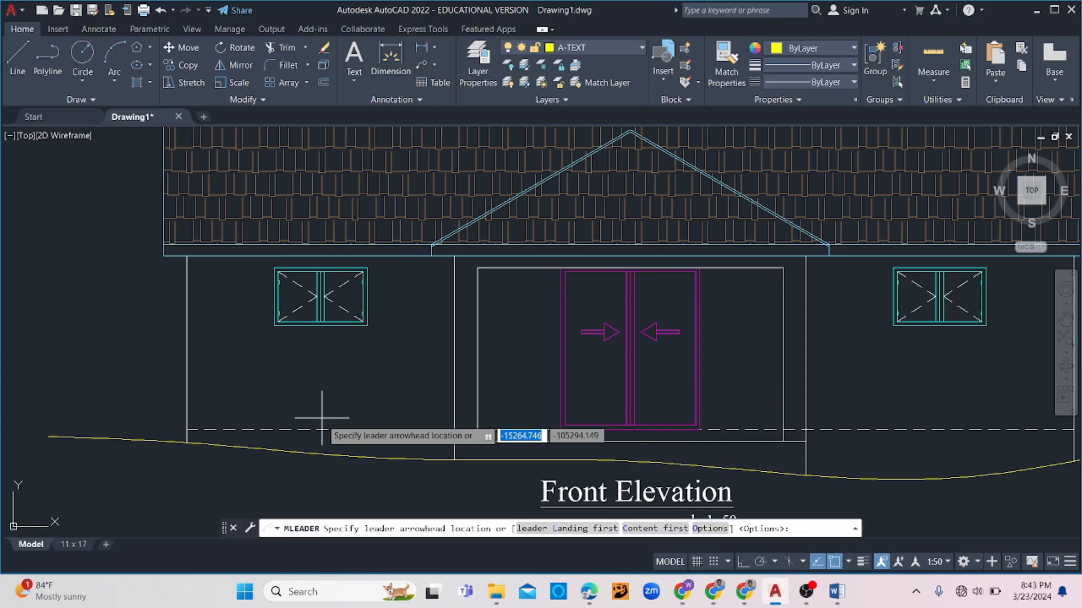
{"action": "left_click", "coordinate": [189, 427]}
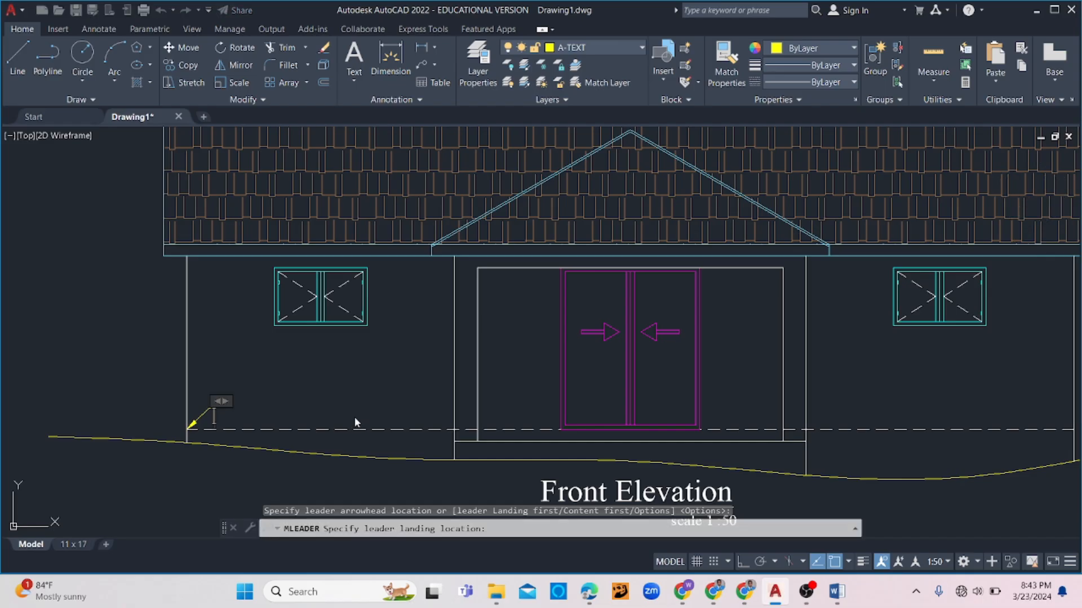
{"action": "left_click", "coordinate": [356, 422]}
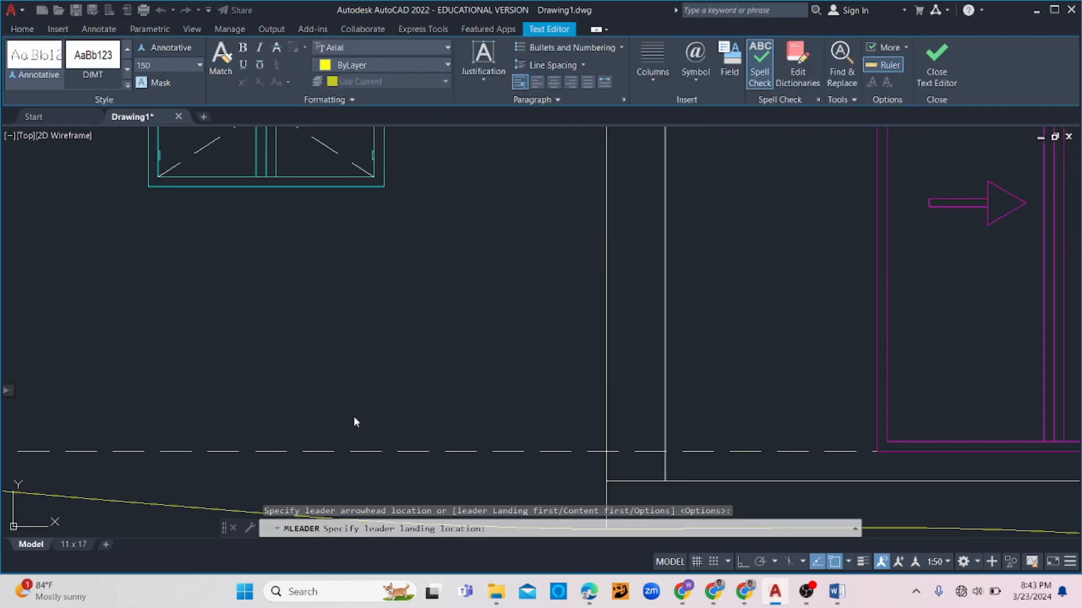
{"action": "type", "text": "FFL"}
{"action": "scroll", "coordinate": [376, 415], "scroll_direction": "down", "scroll_amount": 2}
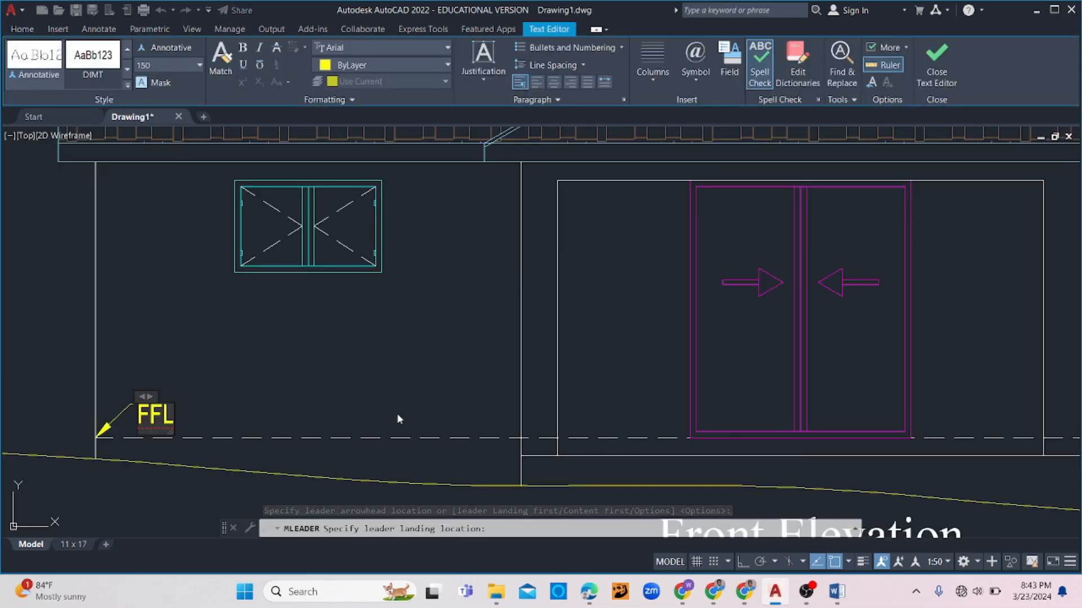
{"action": "scroll", "coordinate": [397, 417], "scroll_direction": "down", "scroll_amount": 3}
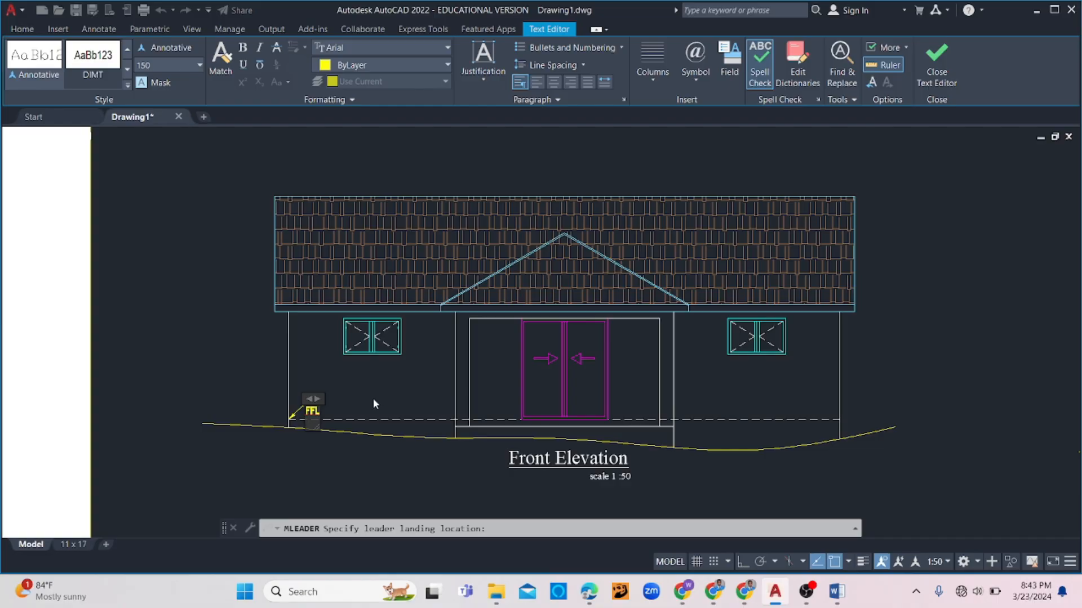
{"action": "scroll", "coordinate": [352, 398], "scroll_direction": "up", "scroll_amount": 2}
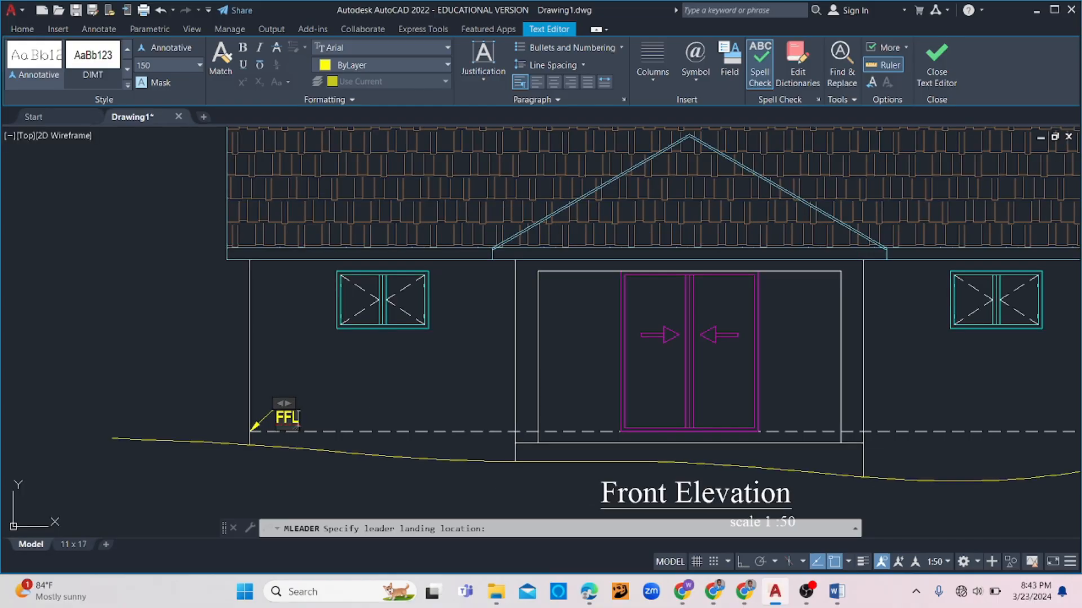
{"action": "left_click", "coordinate": [352, 397]}
- Move the FFL leader horizontally along the dashed floor line to below the front elevation's left window
{"action": "left_click", "coordinate": [296, 420]}
{"action": "left_click", "coordinate": [282, 413]}
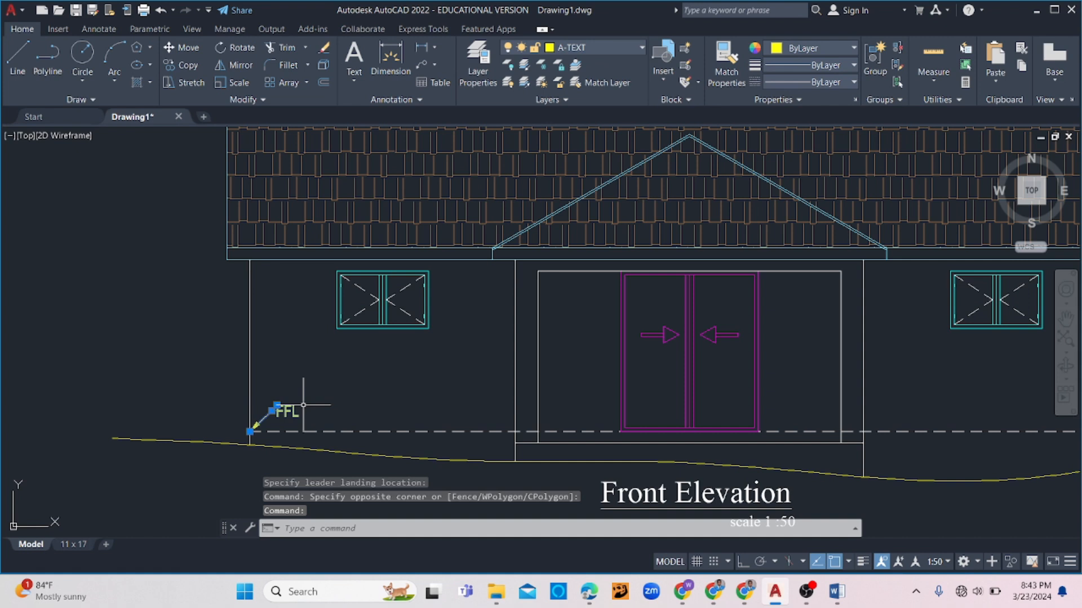
{"action": "key", "text": "Return"}
{"action": "left_click", "coordinate": [316, 387]}
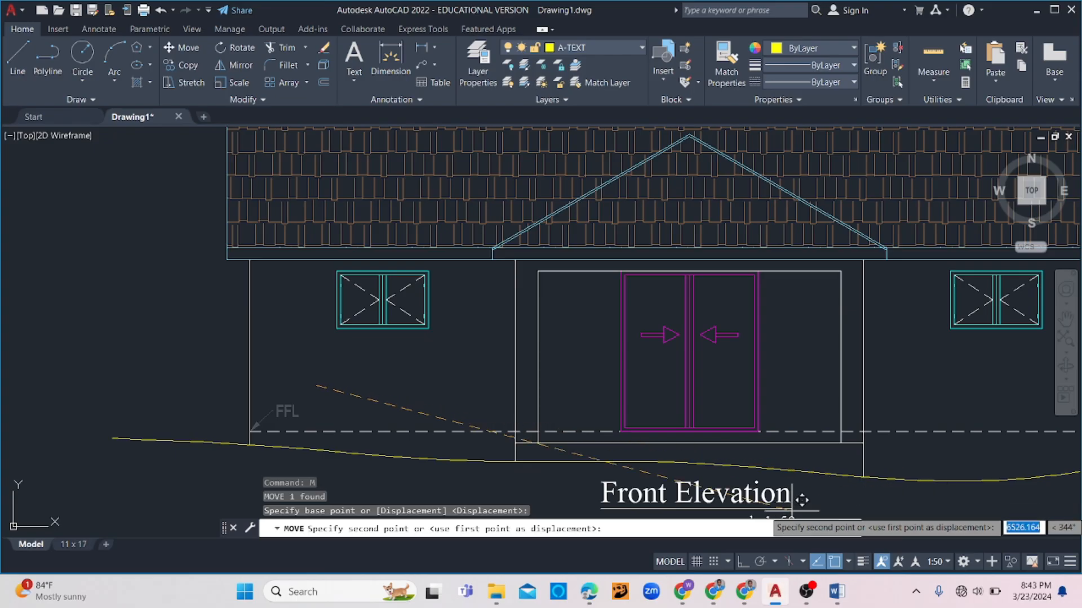
{"action": "left_click", "coordinate": [457, 374]}
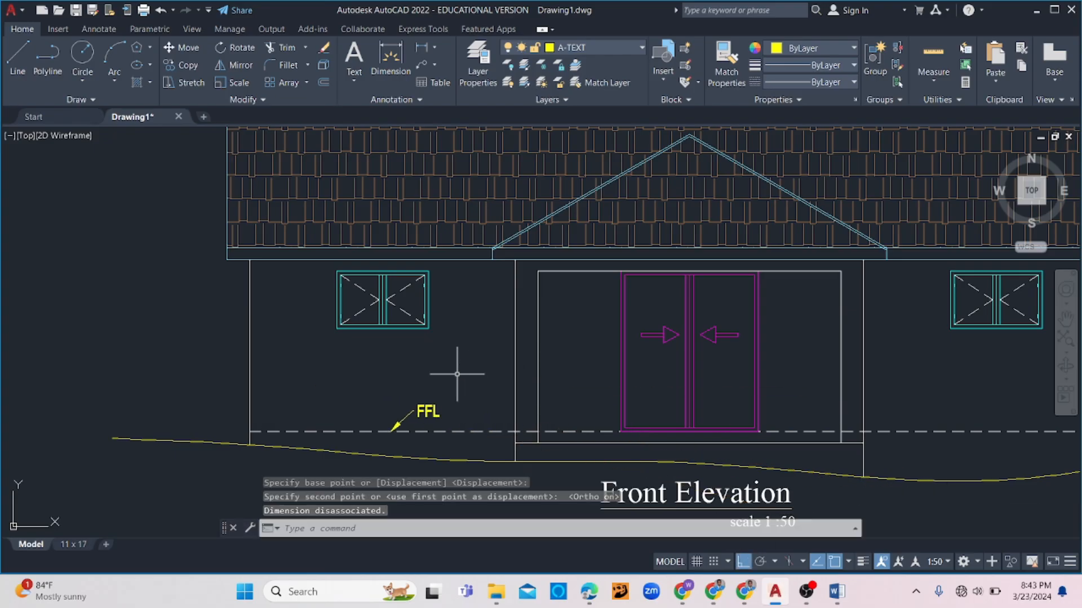
- Copy the FFL leader along the front elevation's floor line, to beside the sliding doors and beneath the right window
{"action": "left_click", "coordinate": [169, 65]}
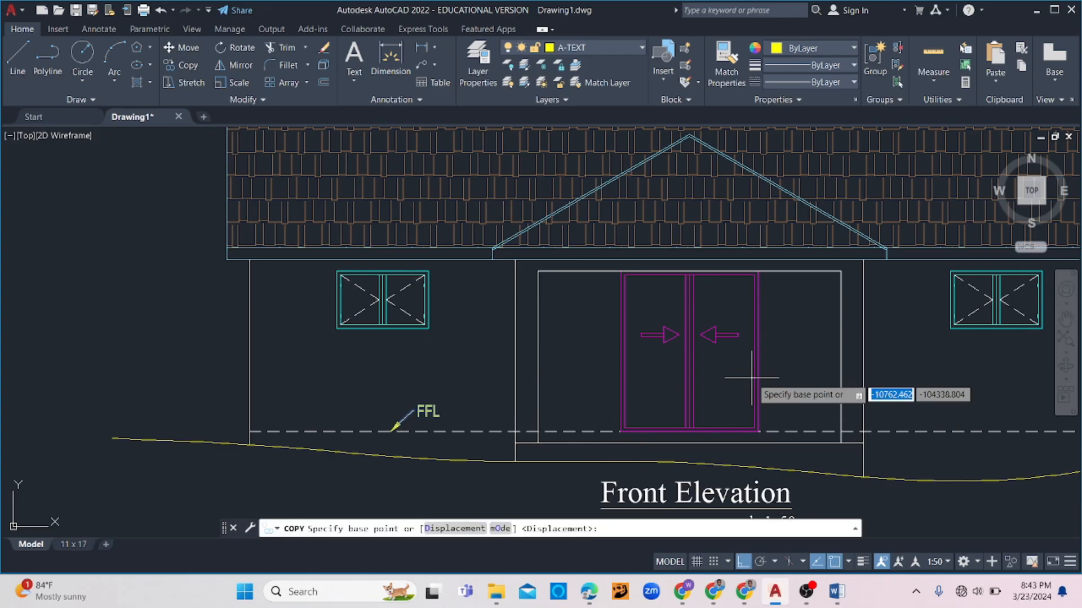
{"action": "left_click", "coordinate": [422, 375]}
{"action": "left_click", "coordinate": [807, 351]}
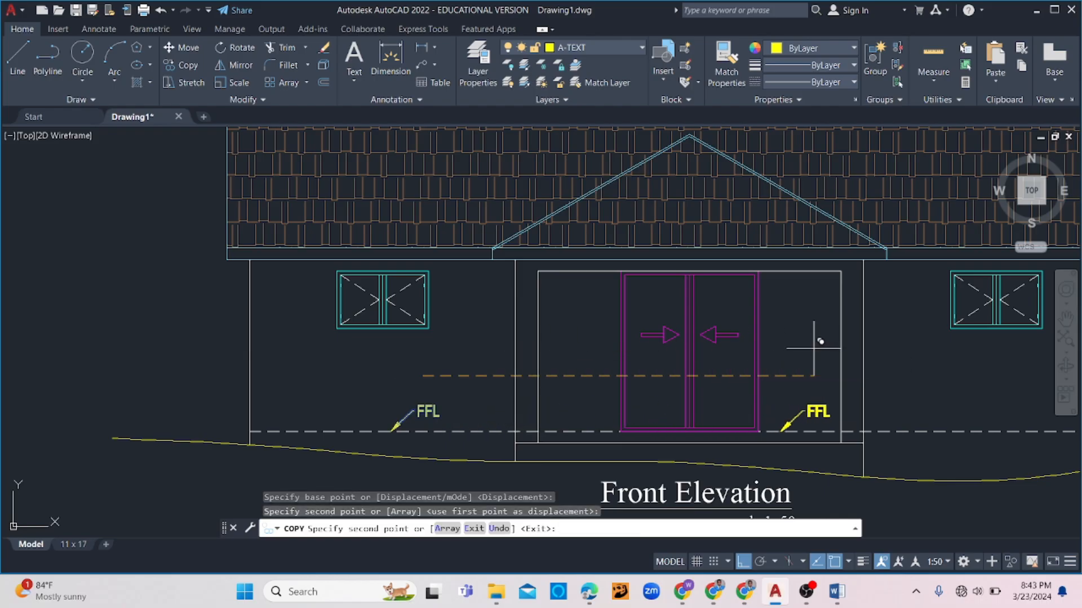
{"action": "scroll", "coordinate": [854, 382], "scroll_direction": "up", "scroll_amount": 5}
{"action": "scroll", "coordinate": [572, 310], "scroll_direction": "down", "scroll_amount": 5}
- Place two more FFL leader copies on the side elevation's floor line, beneath the left and right windows
{"action": "scroll", "coordinate": [748, 322], "scroll_direction": "up", "scroll_amount": 7}
{"action": "mouse_move", "coordinate": [791, 294]}
{"action": "middle_mouse_down"}
{"action": "mouse_move", "coordinate": [812, 299]}
{"action": "mouse_move", "coordinate": [483, 271]}
{"action": "middle_mouse_up"}
{"action": "scroll", "coordinate": [483, 271], "scroll_direction": "up", "scroll_amount": 2}
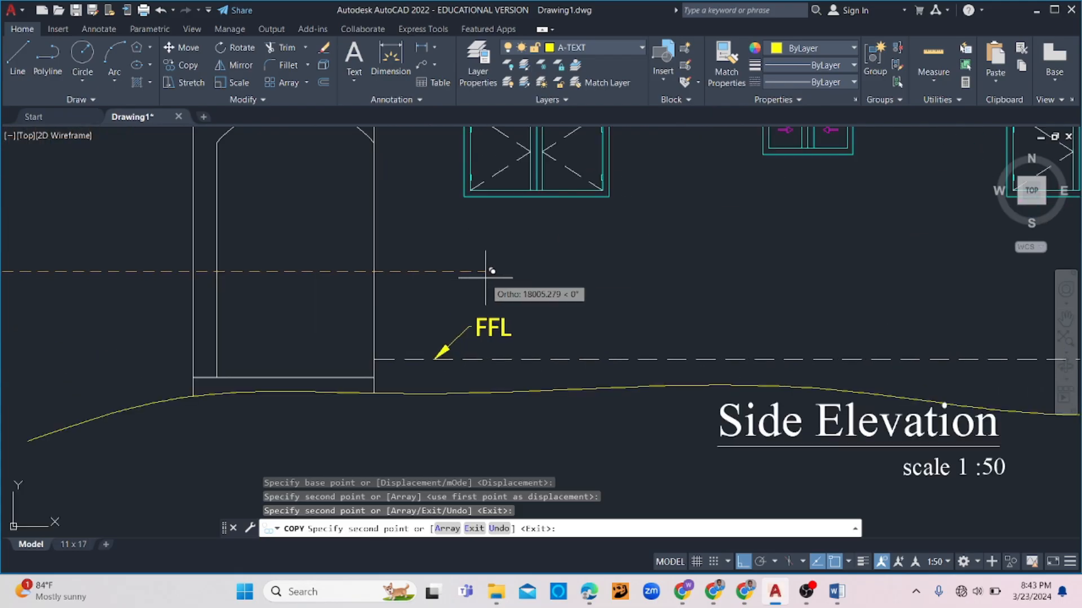
{"action": "left_click", "coordinate": [491, 272]}
{"action": "scroll", "coordinate": [856, 271], "scroll_direction": "down", "scroll_amount": 3}
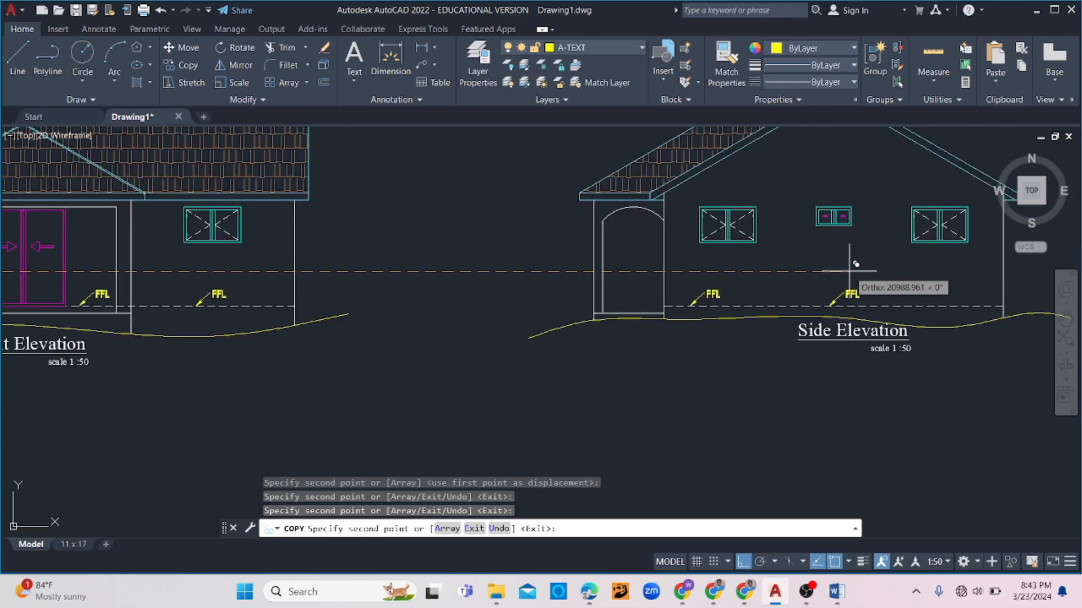
{"action": "key", "text": "Escape"}
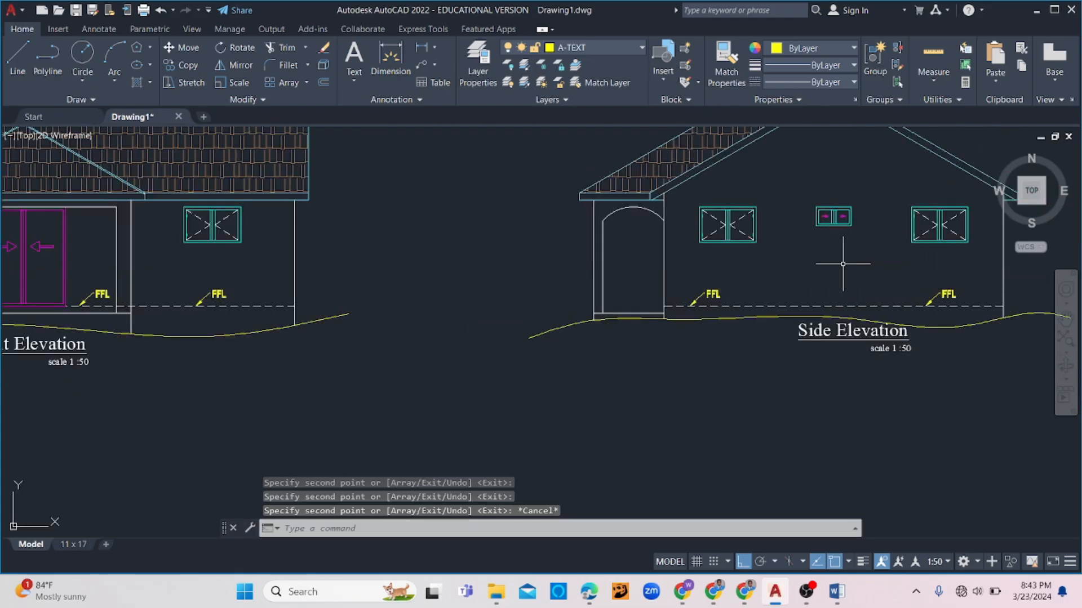
- Add a vertical linear dimension for the roof height at the left end of the front elevation
{"action": "scroll", "coordinate": [843, 264], "scroll_direction": "down", "scroll_amount": 3}
{"action": "scroll", "coordinate": [248, 203], "scroll_direction": "up", "scroll_amount": 2}
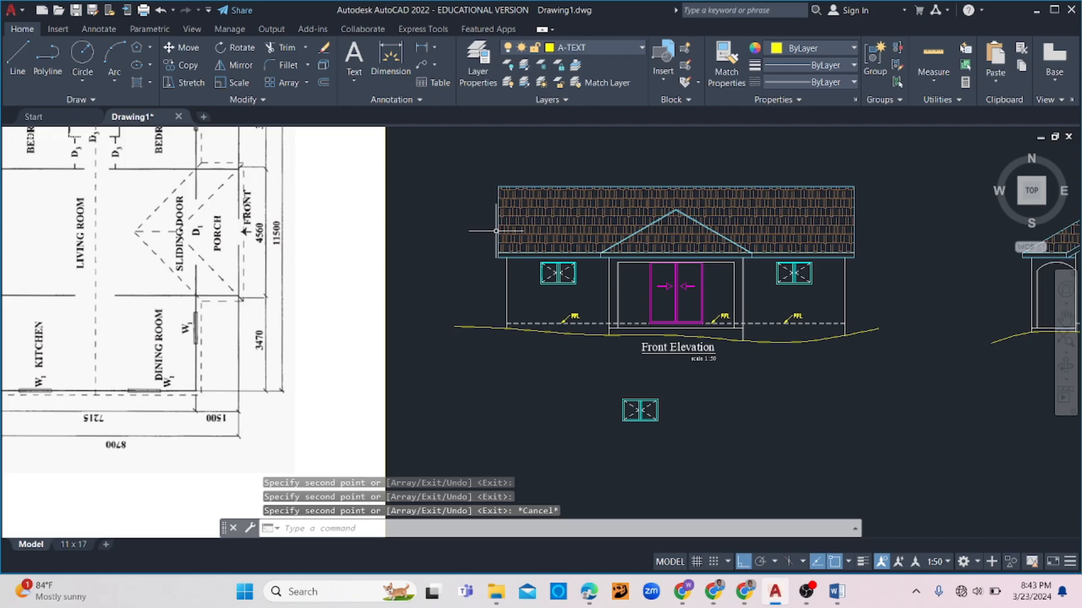
{"action": "left_click", "coordinate": [422, 48]}
{"action": "scroll", "coordinate": [514, 228], "scroll_direction": "up", "scroll_amount": 4}
{"action": "left_click", "coordinate": [469, 161]}
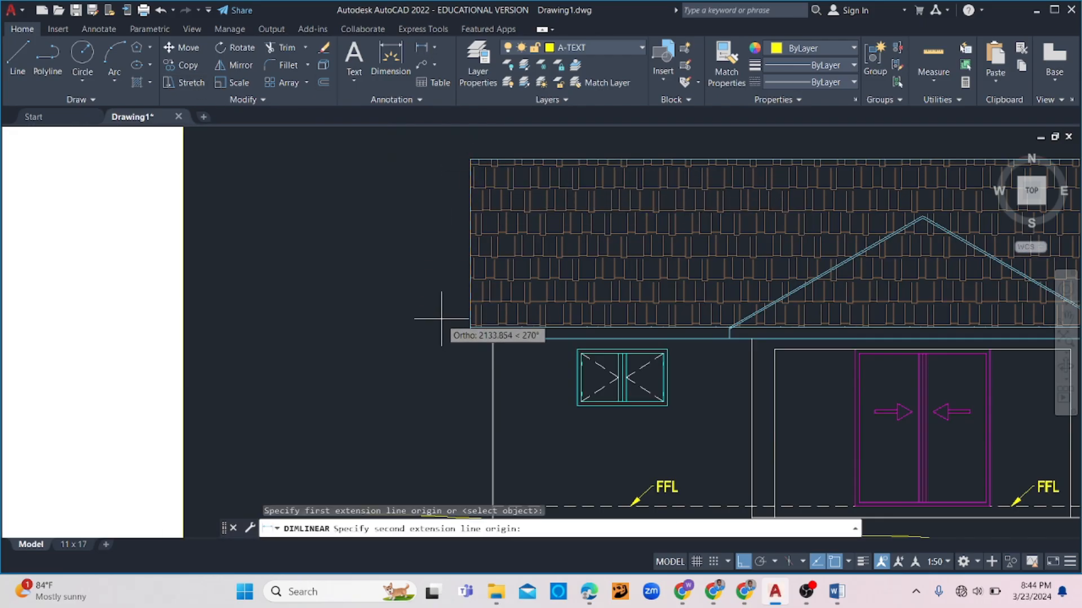
{"action": "left_click", "coordinate": [469, 327]}
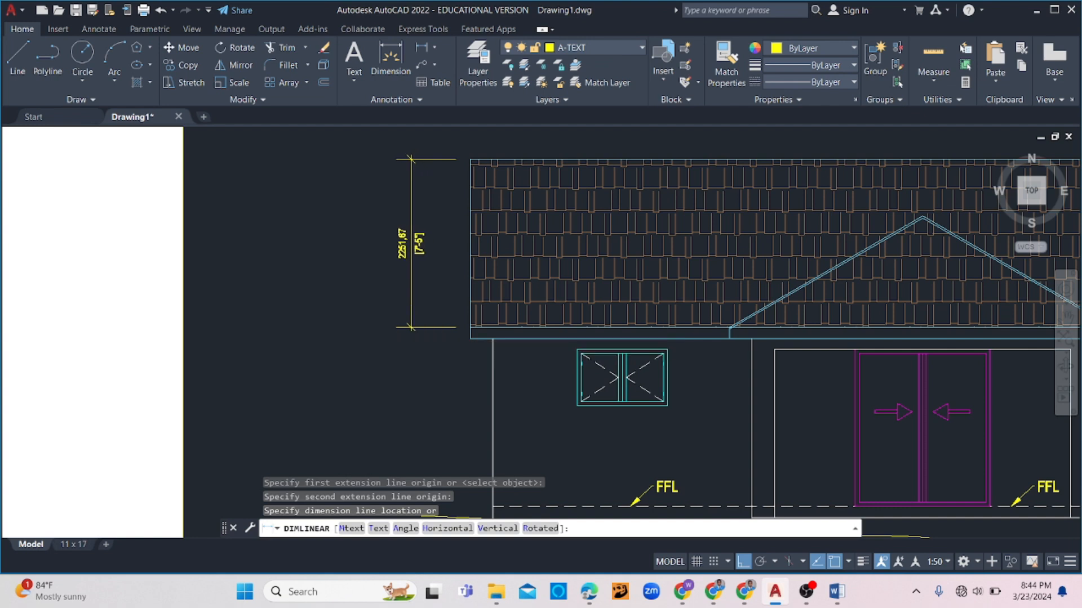
{"action": "left_click", "coordinate": [412, 242]}
- Continue the front elevation's roof dimension down to the underside of the fascia and on to the dashed floor line
{"action": "left_click", "coordinate": [99, 29]}
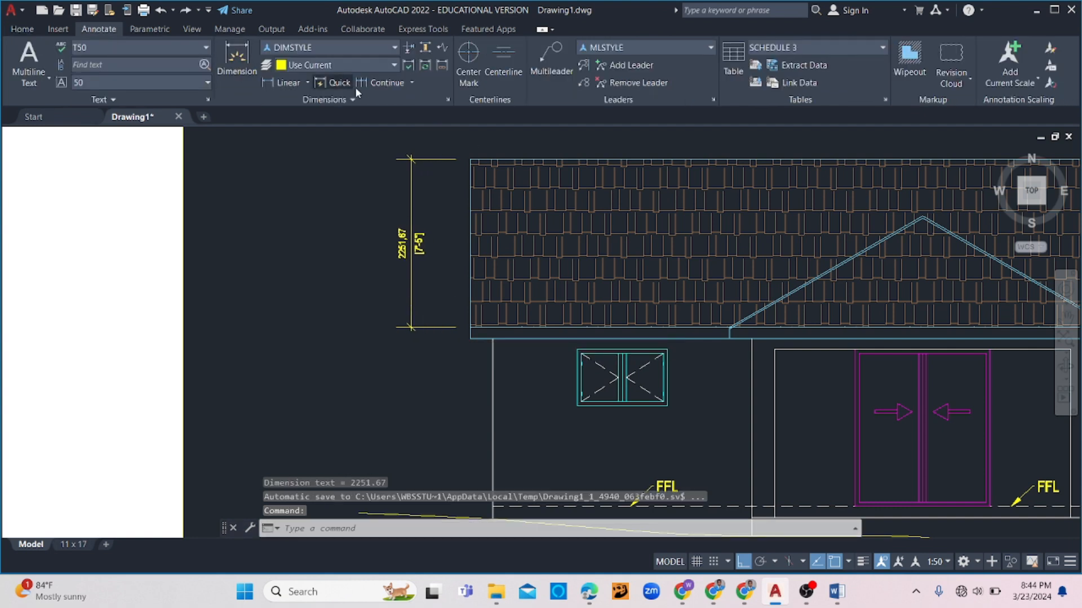
{"action": "left_click", "coordinate": [381, 82]}
{"action": "left_click", "coordinate": [470, 338]}
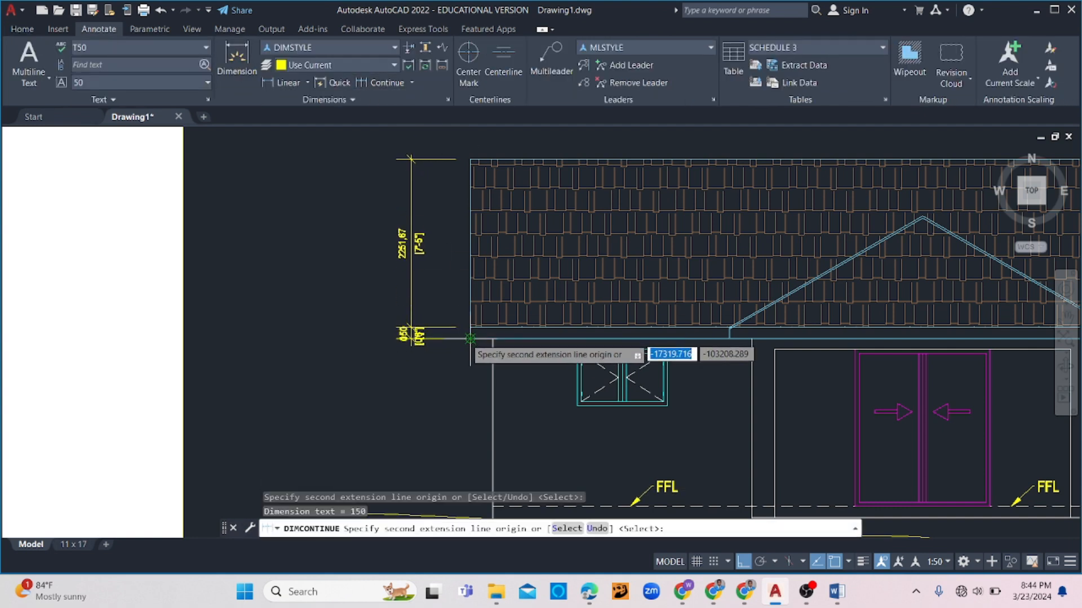
{"action": "scroll", "coordinate": [470, 338], "scroll_direction": "down", "scroll_amount": 3}
{"action": "scroll", "coordinate": [490, 406], "scroll_direction": "up", "scroll_amount": 3}
{"action": "left_click", "coordinate": [472, 451]}
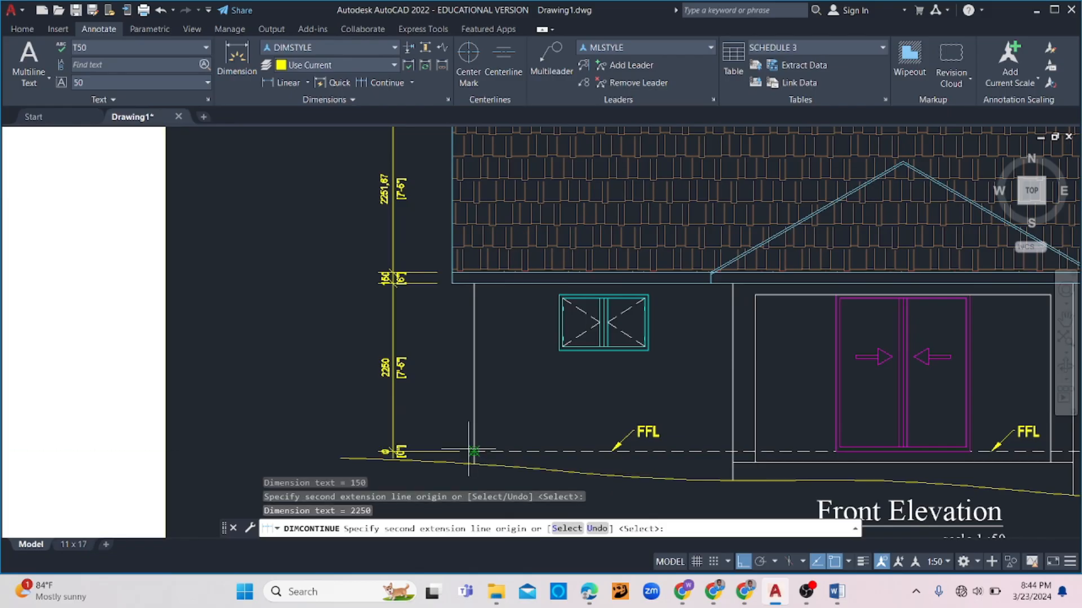
{"action": "key", "text": "Escape"}
- Add a vertical linear dimension for the height of the front elevation's left window, placed on the window's outer side
{"action": "scroll", "coordinate": [479, 439], "scroll_direction": "down", "scroll_amount": 3}
{"action": "left_click", "coordinate": [274, 83]}
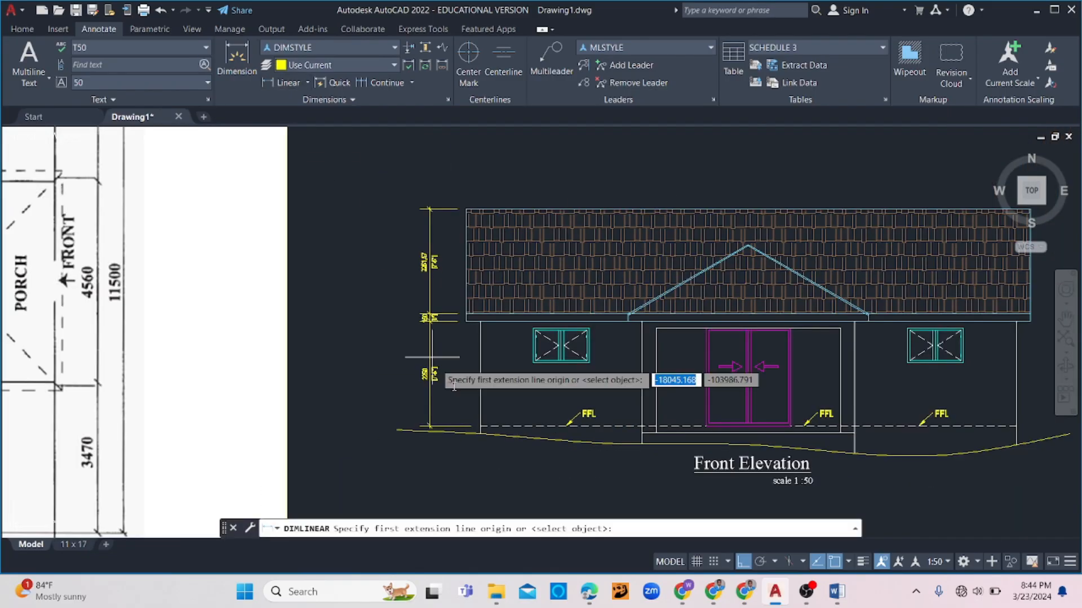
{"action": "scroll", "coordinate": [516, 332], "scroll_direction": "up", "scroll_amount": 6}
{"action": "left_click", "coordinate": [516, 318]}
{"action": "scroll", "coordinate": [515, 316], "scroll_direction": "down", "scroll_amount": 2}
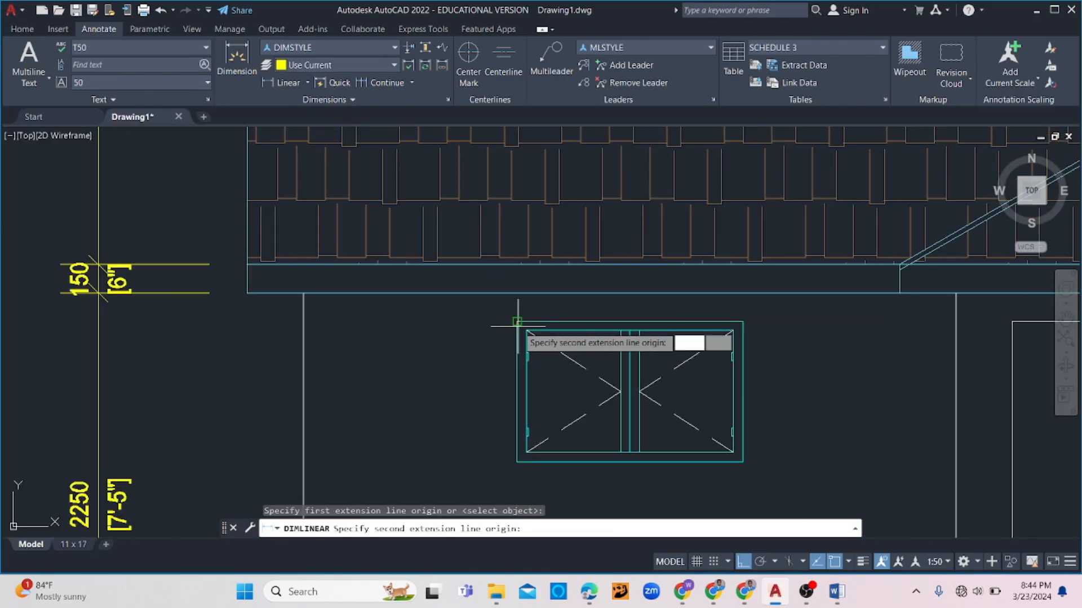
{"action": "left_click", "coordinate": [517, 462]}
{"action": "left_click", "coordinate": [455, 458]}
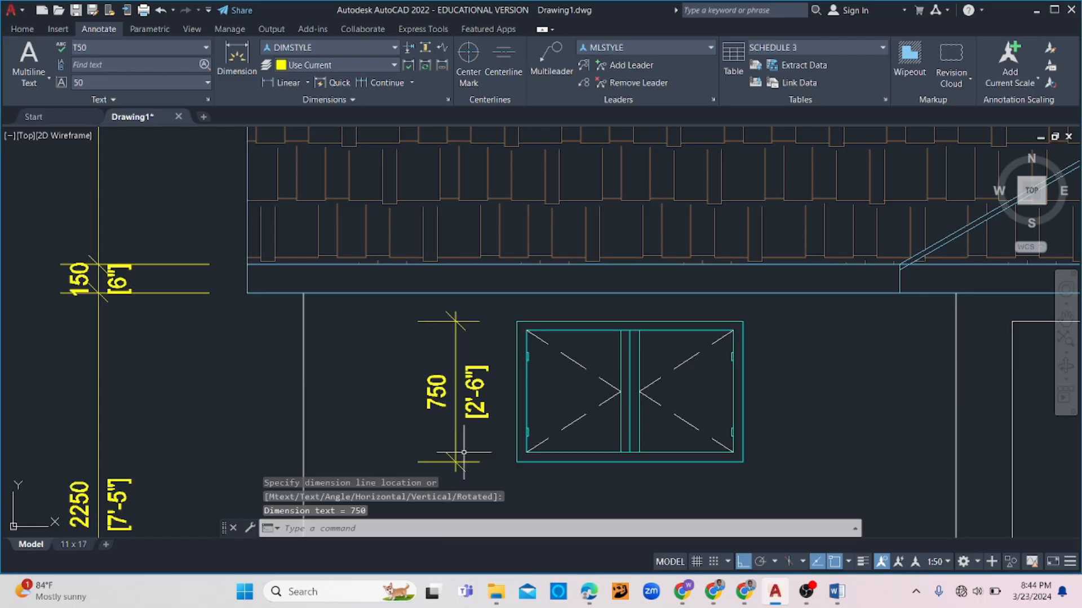
- Continue the left window's height dimension from its sill down to the dashed floor line
{"action": "left_click", "coordinate": [371, 84]}
{"action": "scroll", "coordinate": [417, 226], "scroll_direction": "down", "scroll_amount": 2}
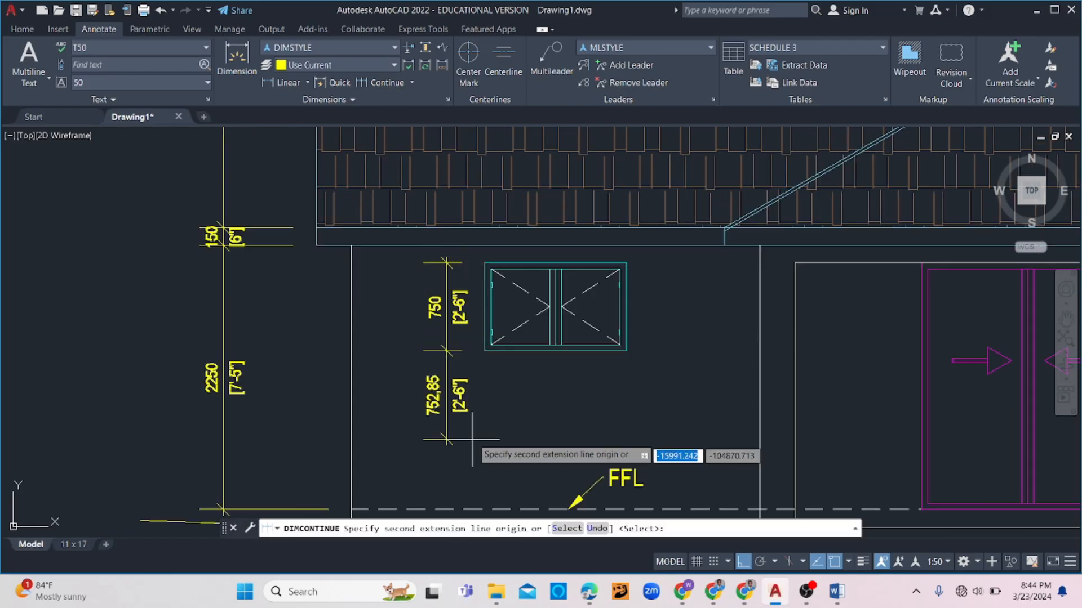
{"action": "middle_click_drag", "start_coordinate": [445, 485], "coordinate": [409, 292]}
{"action": "left_click", "coordinate": [418, 350]}
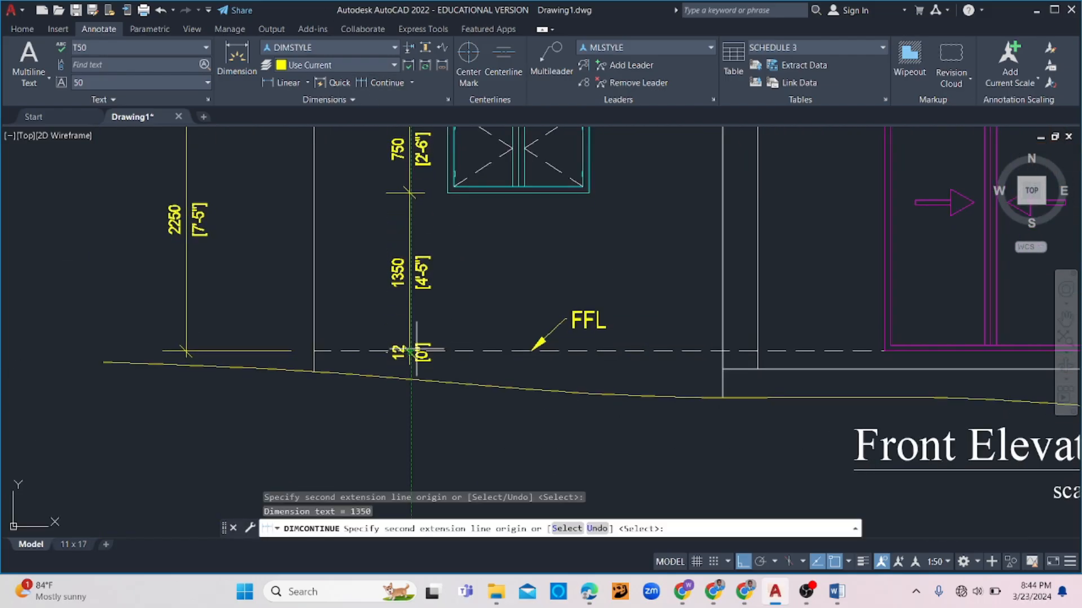
{"action": "scroll", "coordinate": [420, 353], "scroll_direction": "down", "scroll_amount": 4}
{"action": "key", "text": "Return"}
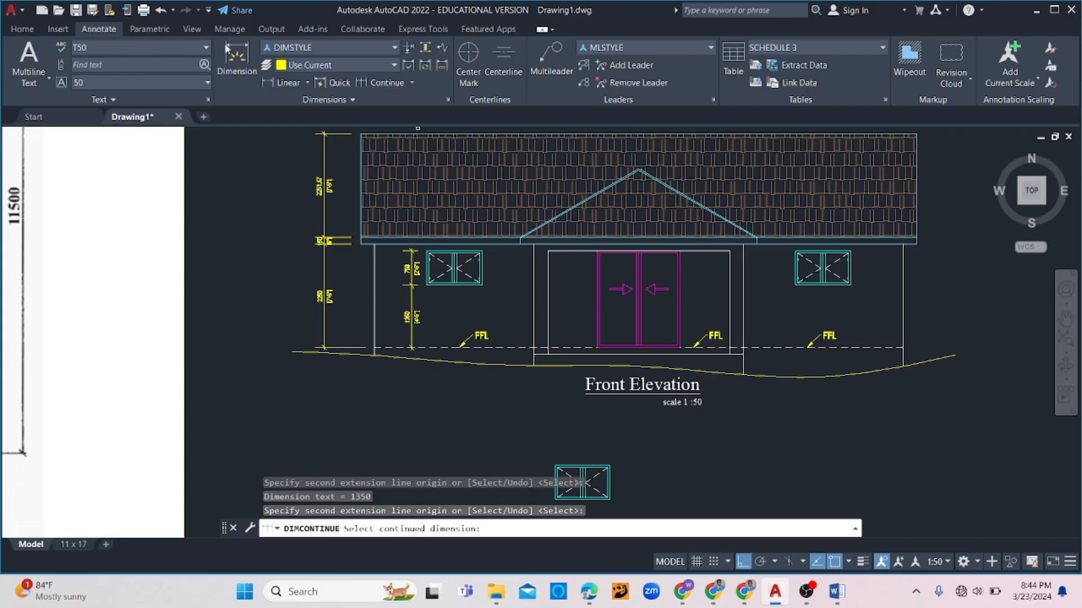
{"action": "left_click", "coordinate": [285, 83]}
{"action": "scroll", "coordinate": [485, 263], "scroll_direction": "up", "scroll_amount": 2}
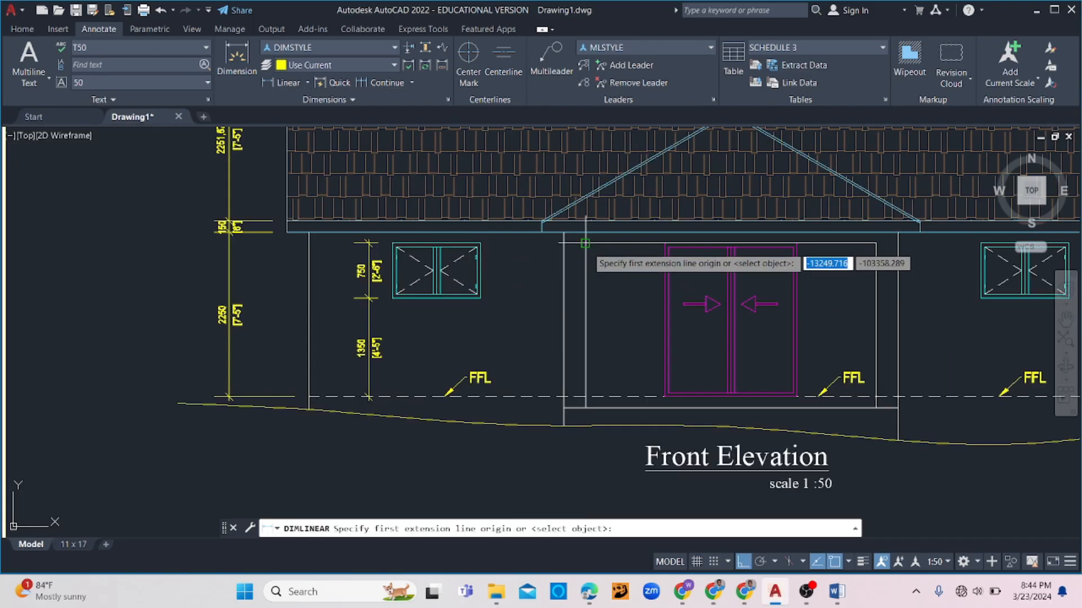
{"action": "left_click", "coordinate": [586, 244]}
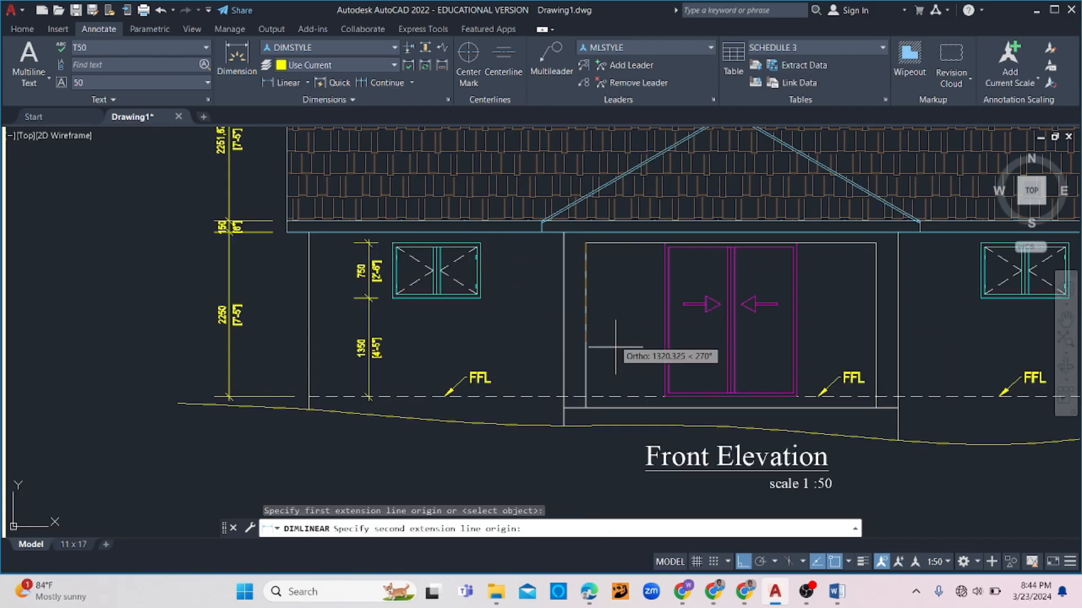
{"action": "left_click", "coordinate": [584, 407]}
{"action": "key", "text": "Escape"}
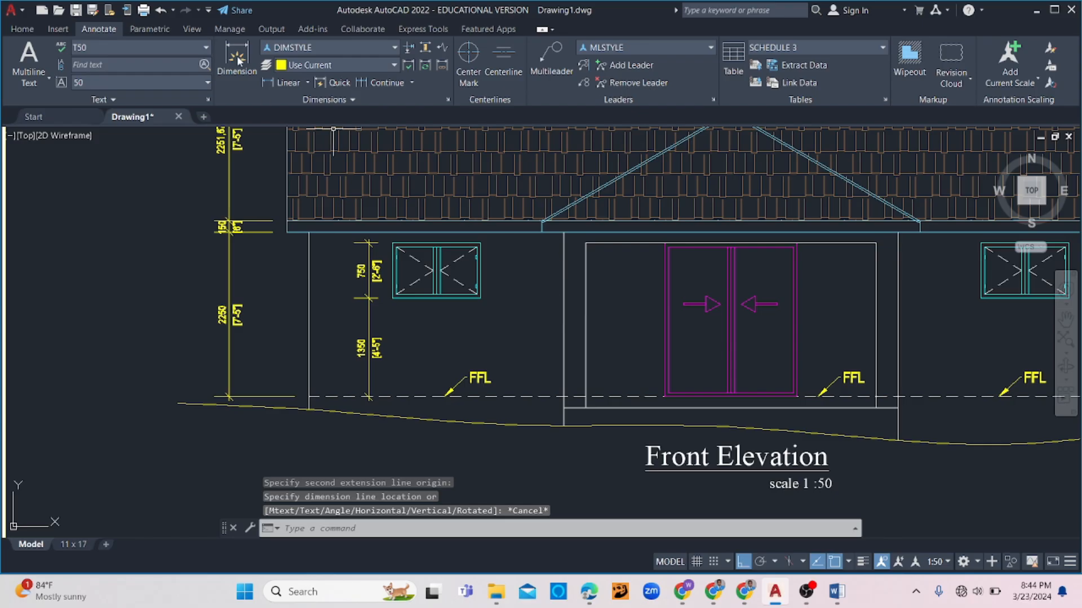
- Dimension the front porch opening's height down to the finished floor line and continue the dimension to the bottom of the opening
{"action": "left_click", "coordinate": [272, 84]}
{"action": "left_click", "coordinate": [586, 243]}
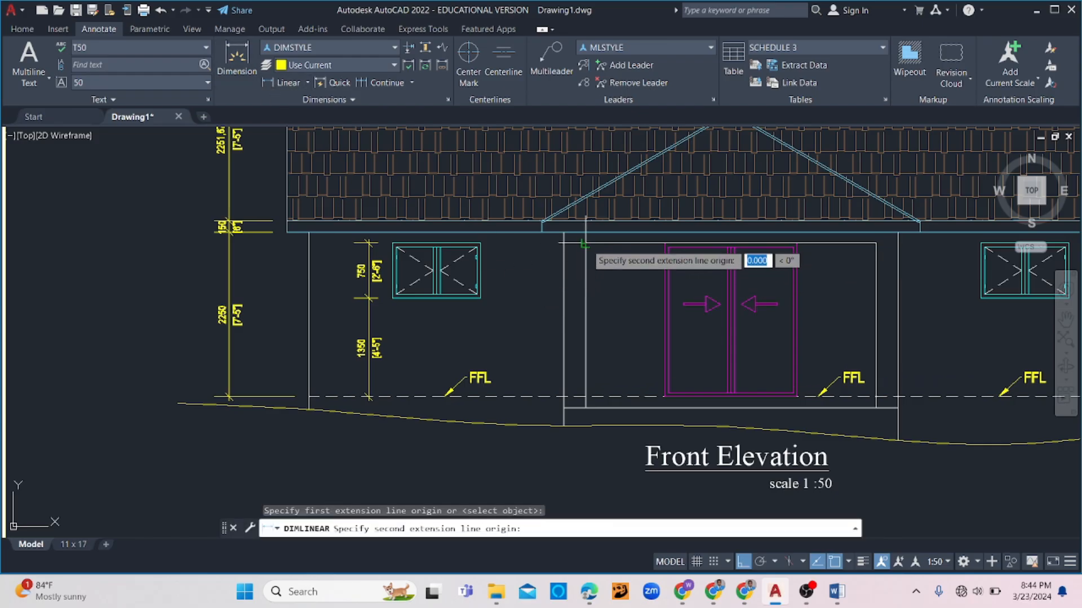
{"action": "left_click", "coordinate": [597, 397]}
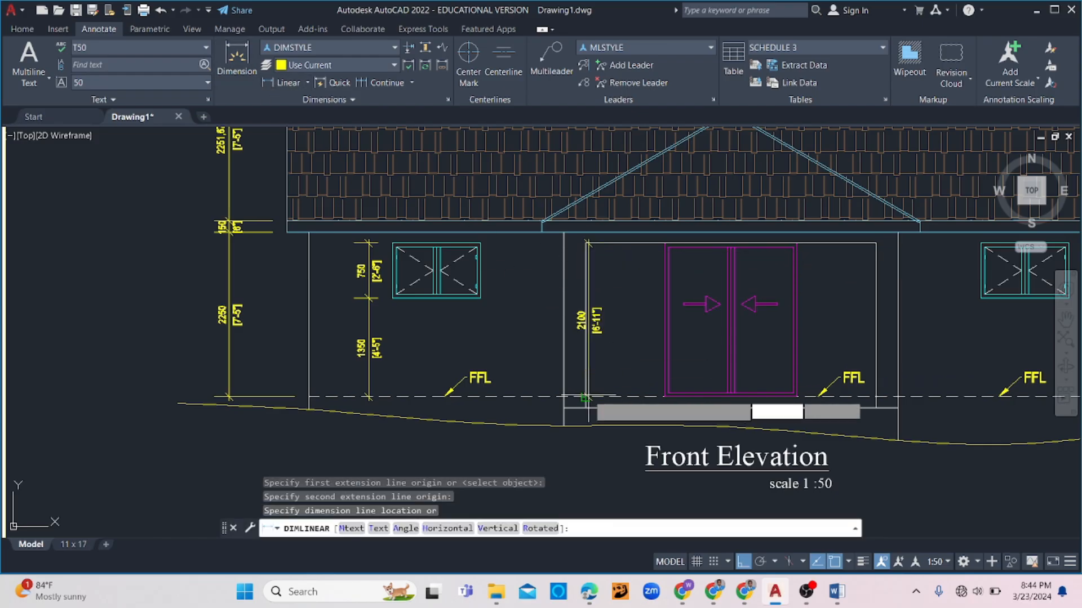
{"action": "left_click", "coordinate": [606, 357]}
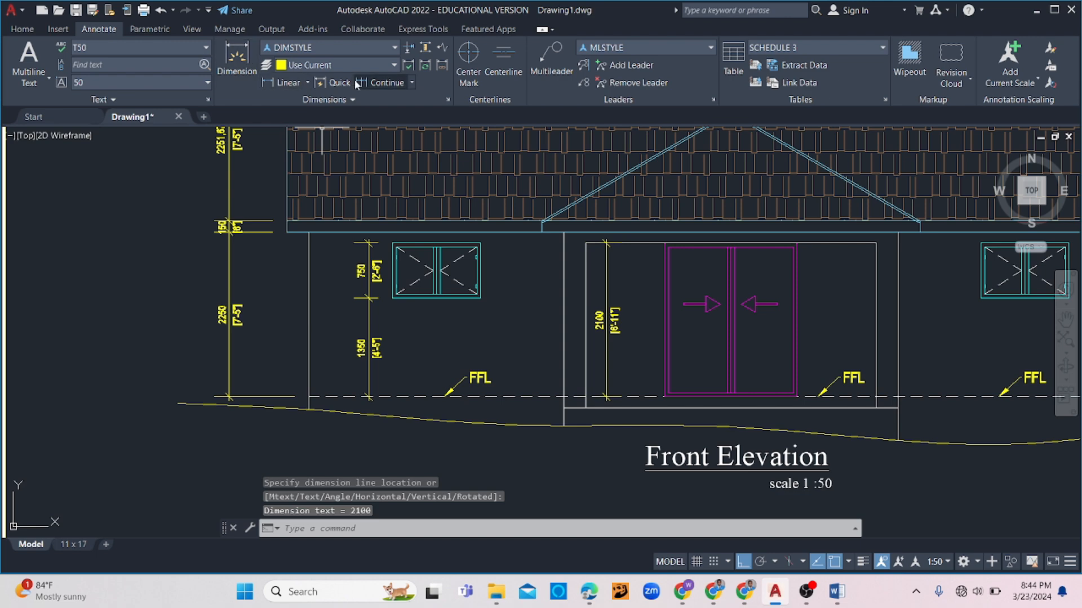
{"action": "left_click", "coordinate": [373, 82]}
{"action": "scroll", "coordinate": [441, 401], "scroll_direction": "up", "scroll_amount": 2}
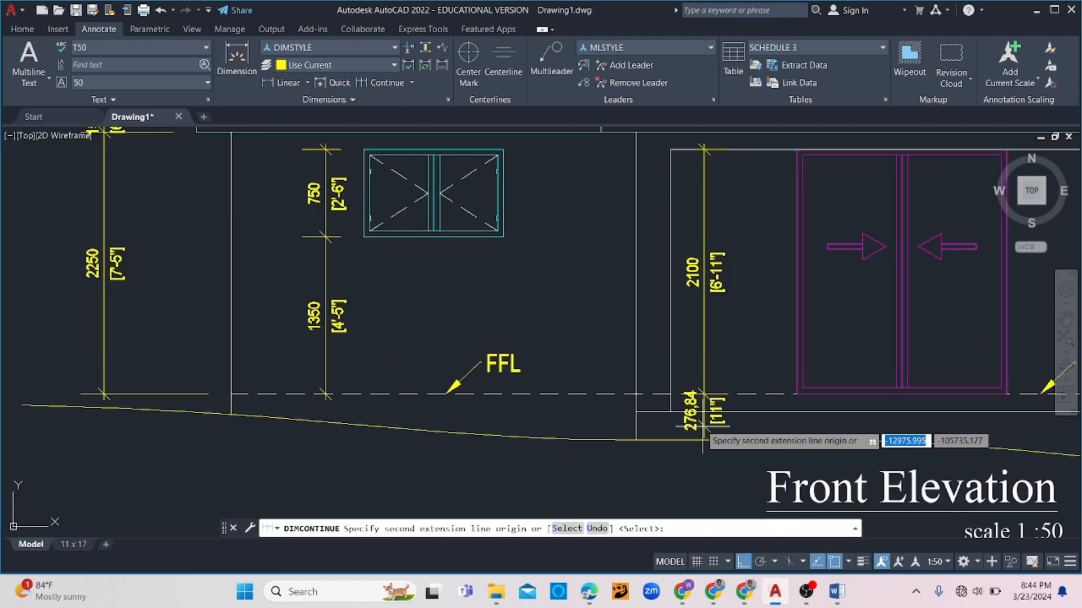
{"action": "left_click", "coordinate": [700, 411]}
{"action": "key", "text": "Escape"}
{"action": "scroll", "coordinate": [670, 394], "scroll_direction": "down", "scroll_amount": 4}
- Add a vertical dimension from the side elevation's main roof apex to the porch roof ridge, placed outside the porch
{"action": "mouse_move", "coordinate": [737, 386]}
{"action": "middle_mouse_down"}
{"action": "mouse_move", "coordinate": [405, 332]}
{"action": "mouse_move", "coordinate": [461, 317]}
{"action": "middle_mouse_up"}
{"action": "scroll", "coordinate": [597, 286], "scroll_direction": "down", "scroll_amount": 2}
{"action": "middle_click_drag", "start_coordinate": [687, 253], "coordinate": [447, 250]}
{"action": "scroll", "coordinate": [439, 223], "scroll_direction": "up", "scroll_amount": 2}
{"action": "left_click", "coordinate": [275, 85]}
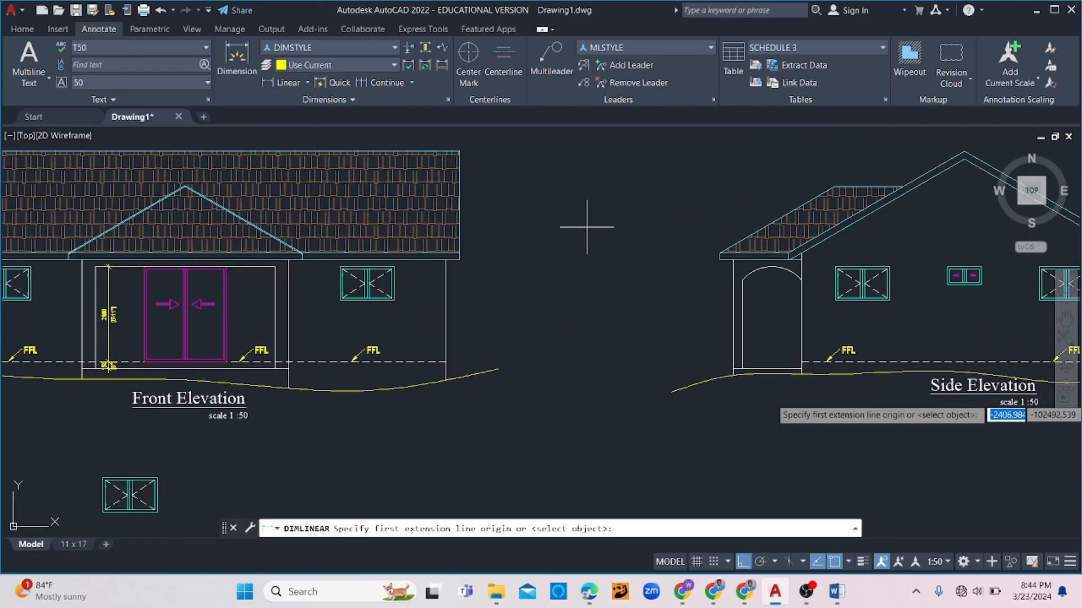
{"action": "middle_click_drag", "start_coordinate": [788, 203], "coordinate": [386, 197]}
{"action": "scroll", "coordinate": [541, 214], "scroll_direction": "up", "scroll_amount": 3}
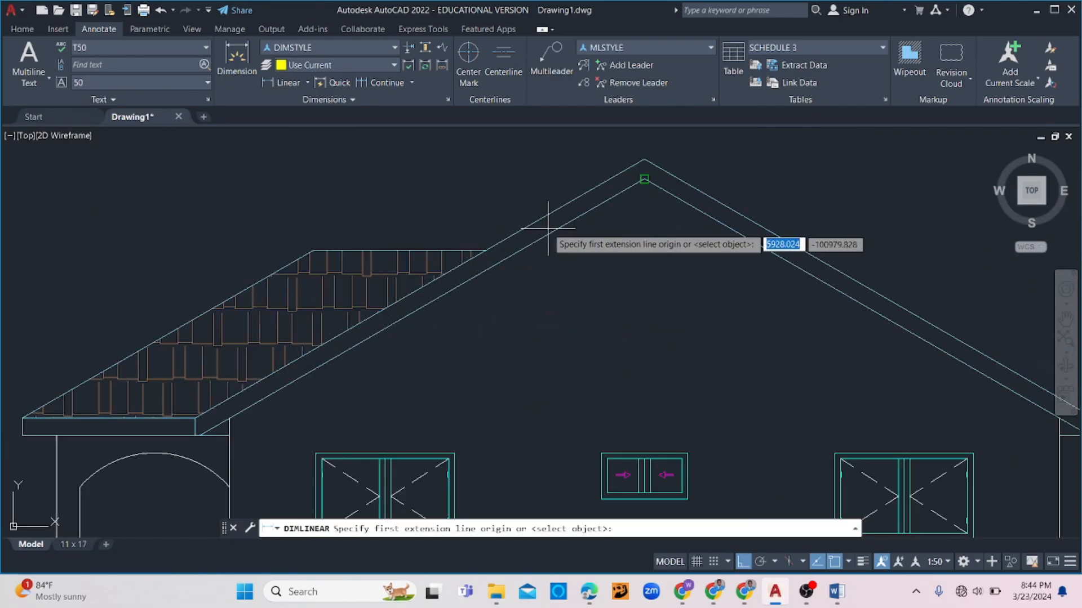
{"action": "left_click", "coordinate": [645, 160]}
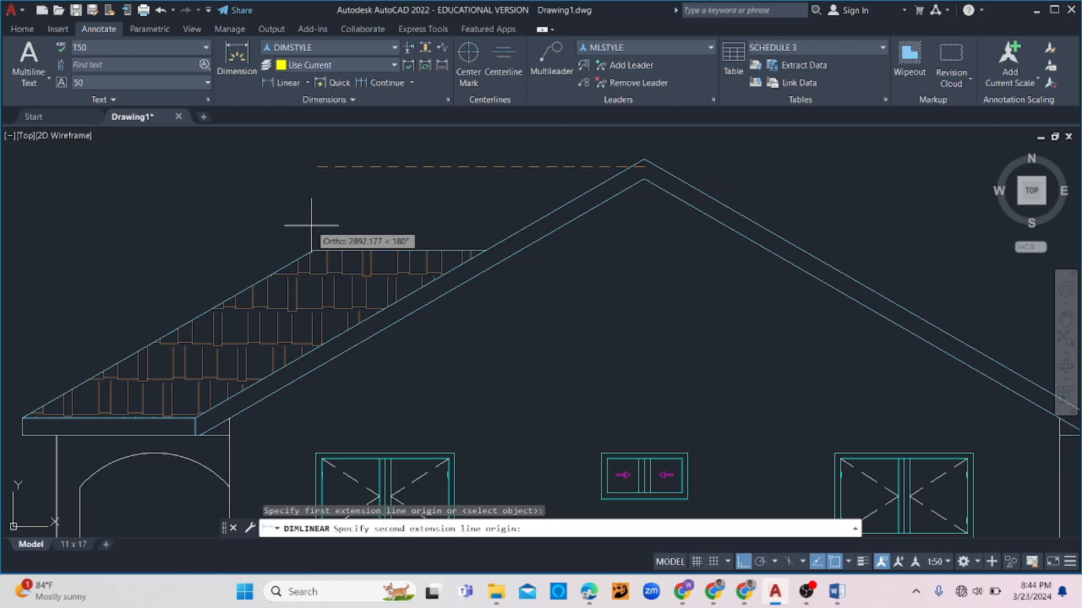
{"action": "left_click", "coordinate": [314, 250]}
{"action": "scroll", "coordinate": [251, 248], "scroll_direction": "down", "scroll_amount": 4}
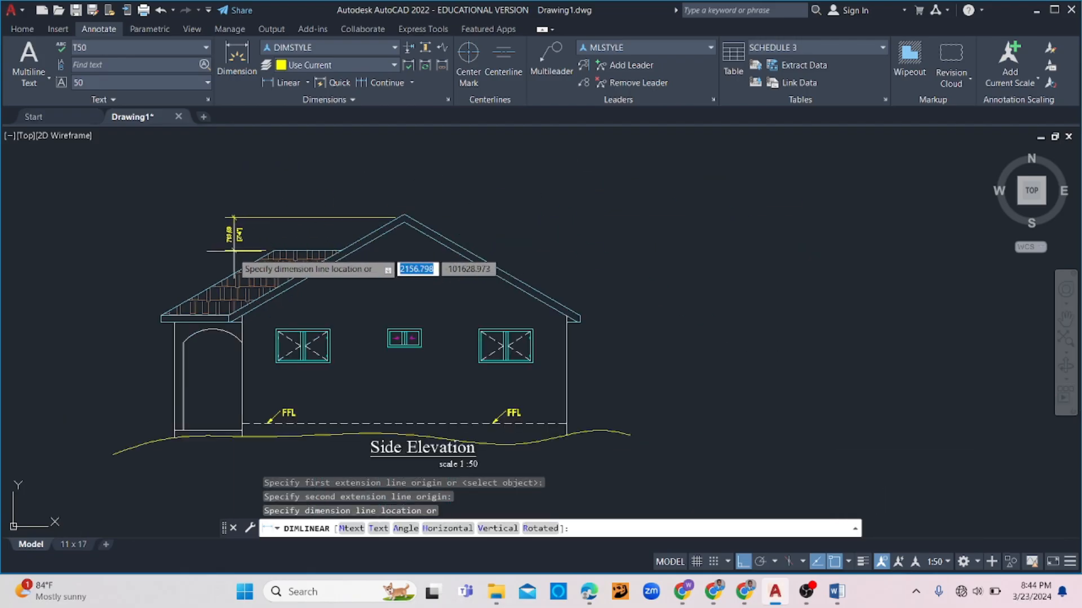
{"action": "left_click", "coordinate": [127, 274]}
- Continue the side elevation's roof dimension down to the porch eave, the underside of the fascia and the porch floor
{"action": "left_click", "coordinate": [379, 82]}
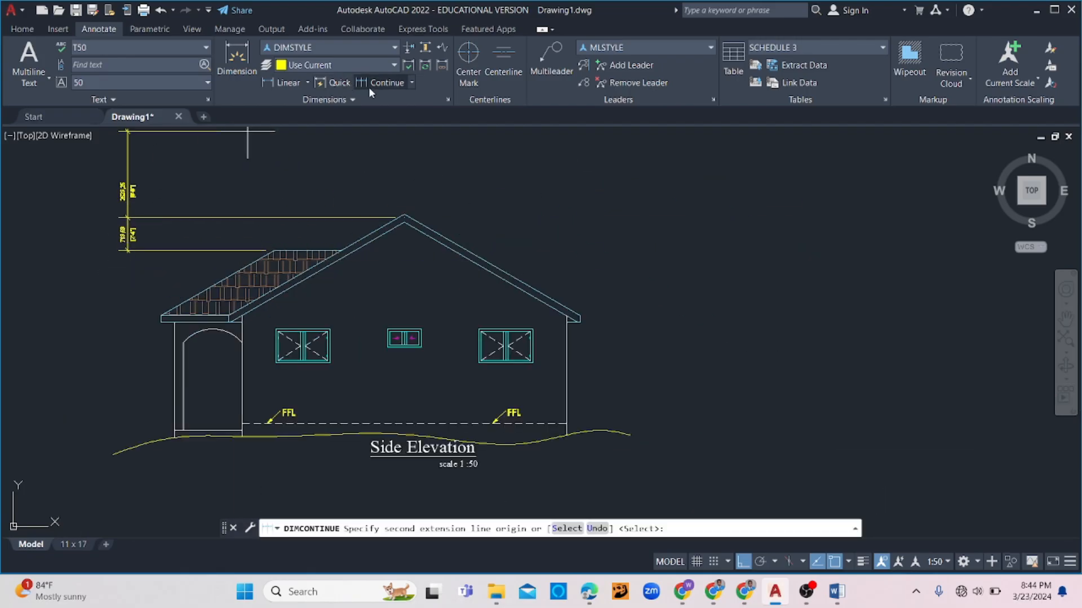
{"action": "scroll", "coordinate": [154, 310], "scroll_direction": "up", "scroll_amount": 5}
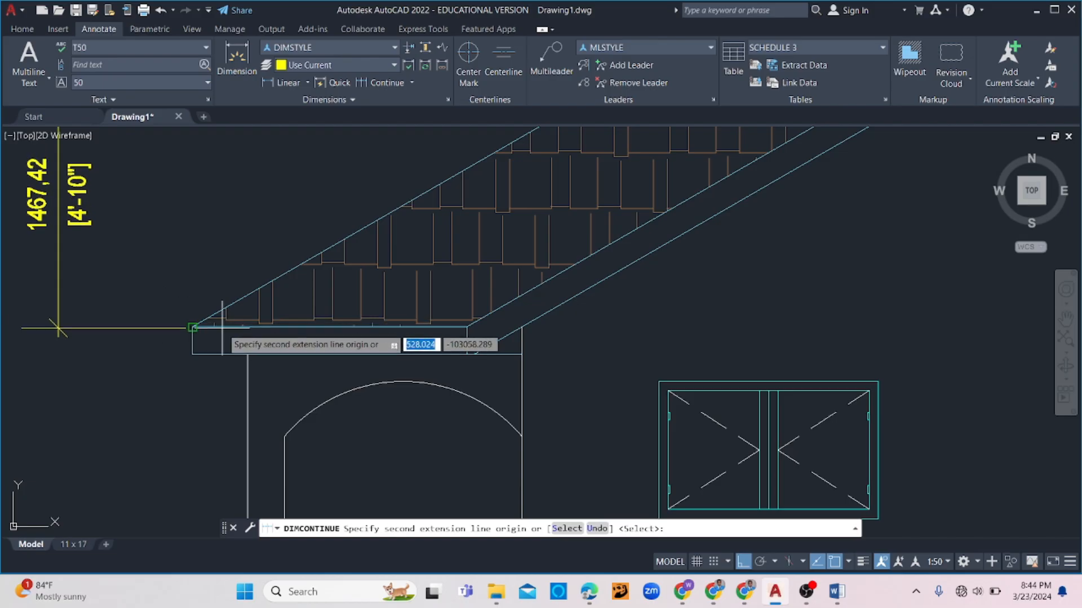
{"action": "left_click", "coordinate": [192, 327]}
{"action": "left_click", "coordinate": [192, 355]}
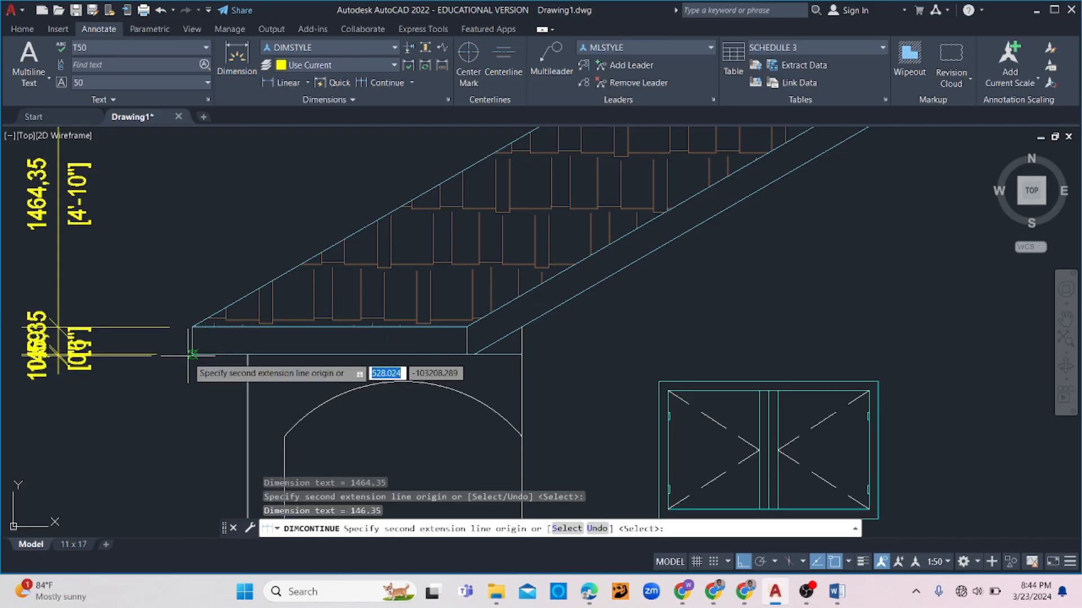
{"action": "scroll", "coordinate": [192, 355], "scroll_direction": "down", "scroll_amount": 4}
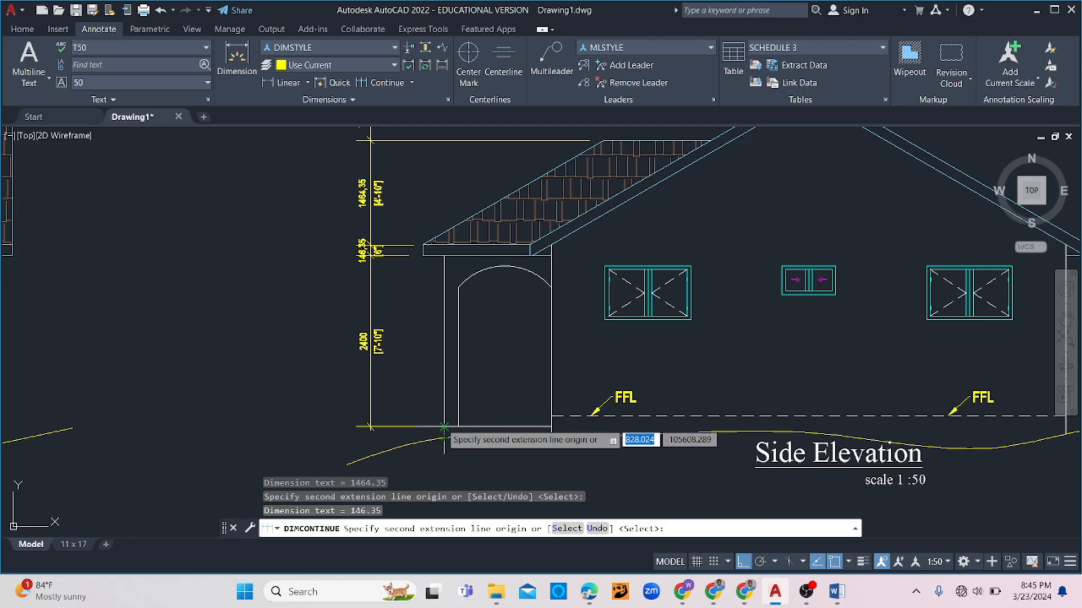
{"action": "key", "text": "Escape"}
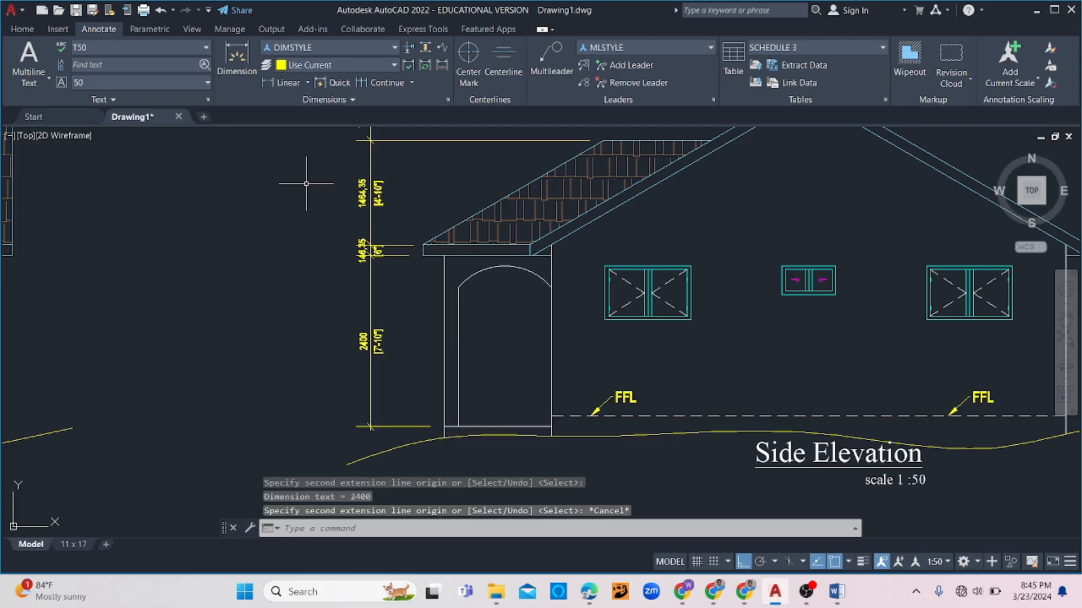
- Add a vertical dimension inside the side elevation's arched porch opening, from the arch top to the porch floor
{"action": "left_click", "coordinate": [283, 84]}
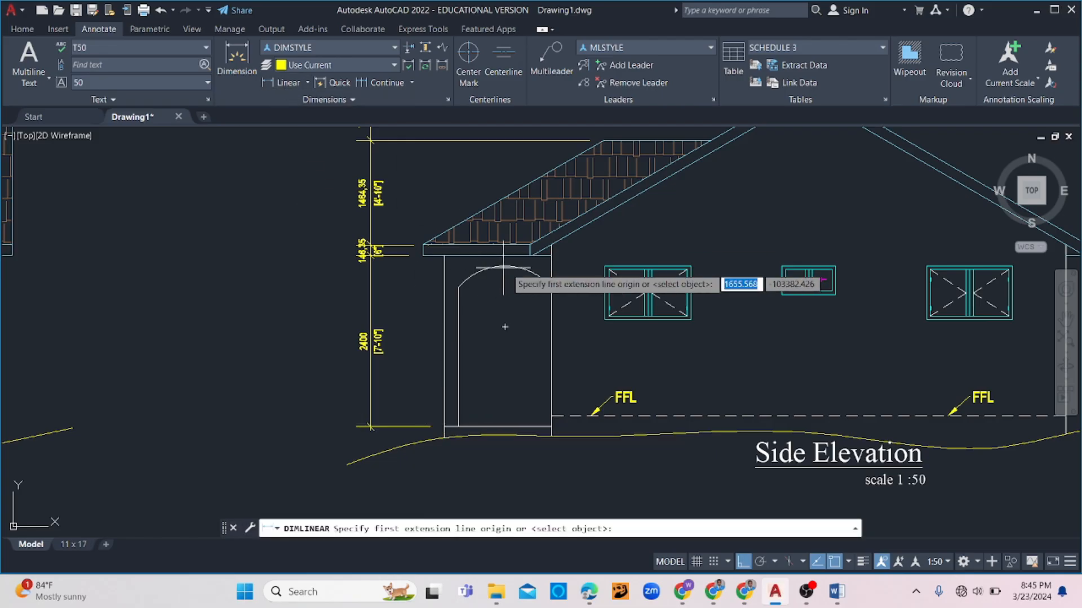
{"action": "left_click", "coordinate": [490, 266]}
{"action": "left_click", "coordinate": [490, 426]}
{"action": "left_click", "coordinate": [490, 394]}
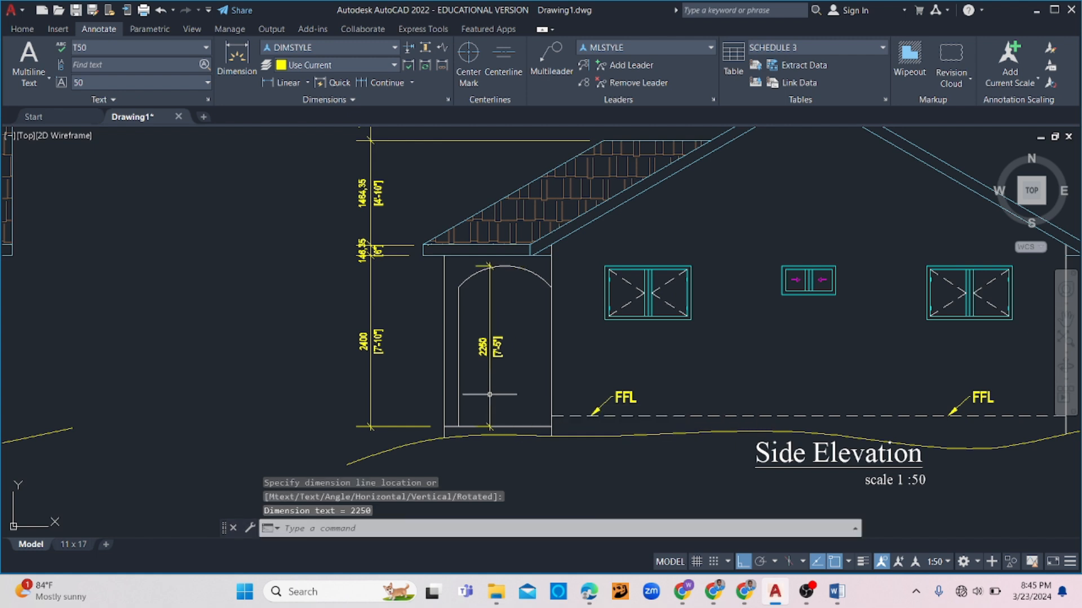
- Dimension the level difference between the finished floor line and the porch floor on the side elevation, beside the porch's inner wall
{"action": "left_click", "coordinate": [283, 83]}
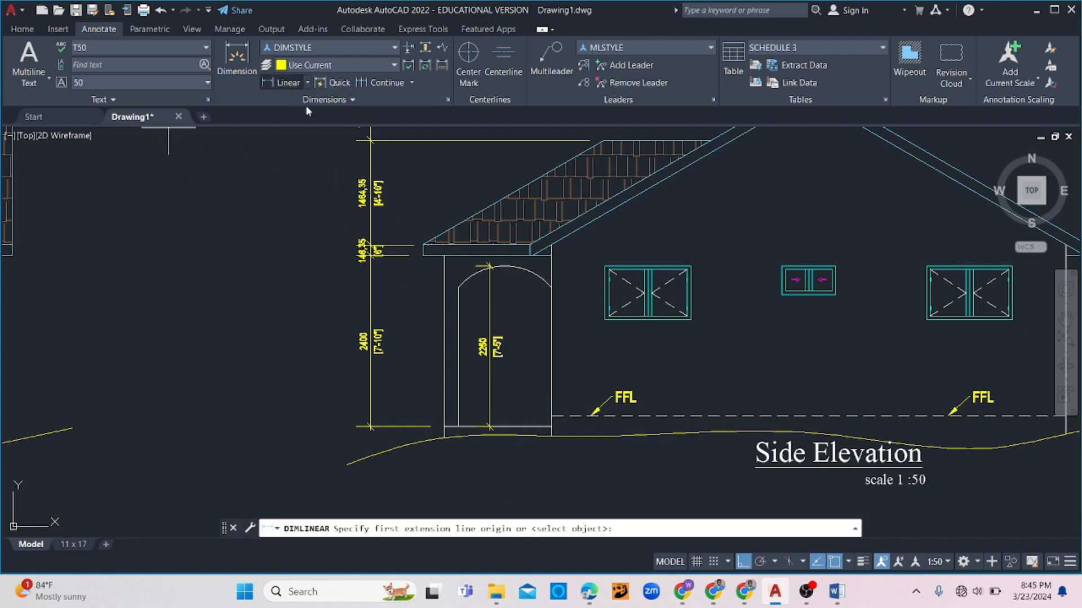
{"action": "scroll", "coordinate": [554, 429], "scroll_direction": "up", "scroll_amount": 2}
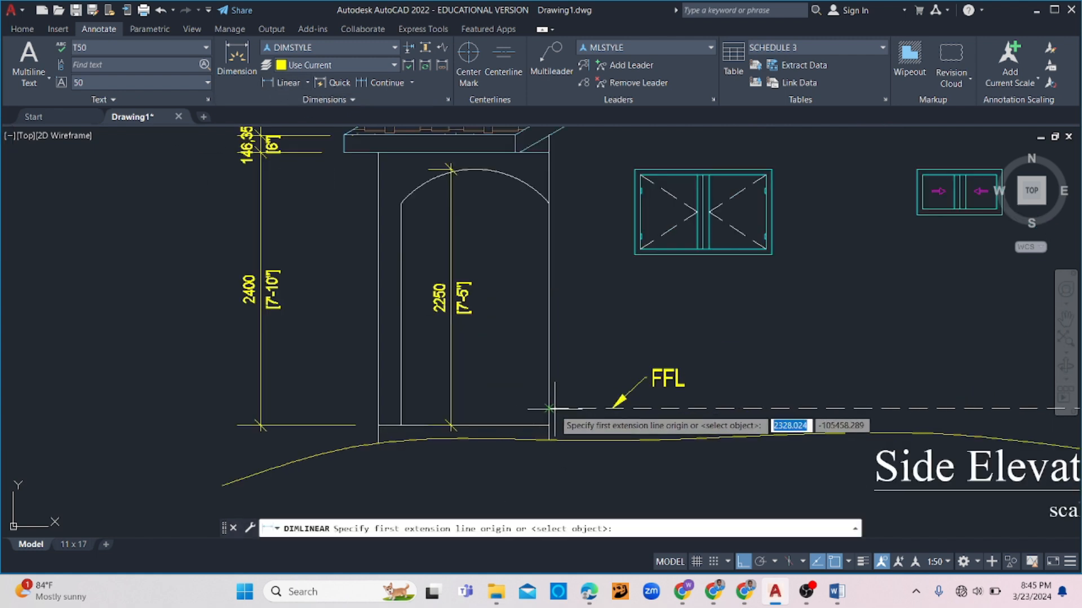
{"action": "left_click", "coordinate": [549, 408]}
{"action": "left_click", "coordinate": [548, 426]}
{"action": "left_click", "coordinate": [528, 418]}
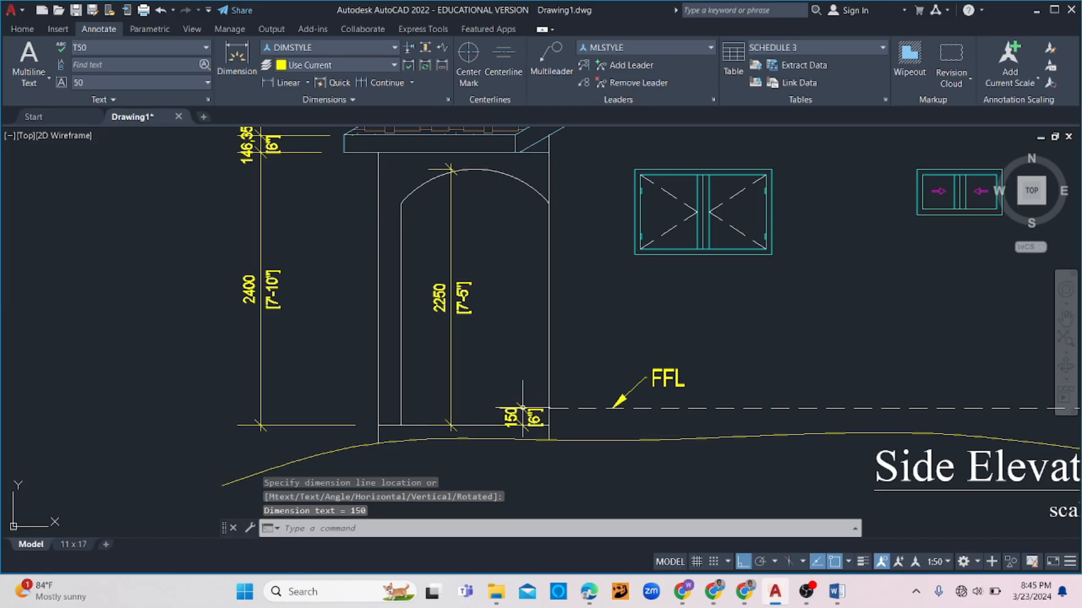
- Dimension the small sliding window's height on the side elevation and continue the dimension down to the finished floor line
{"action": "scroll", "coordinate": [579, 332], "scroll_direction": "down", "scroll_amount": 3}
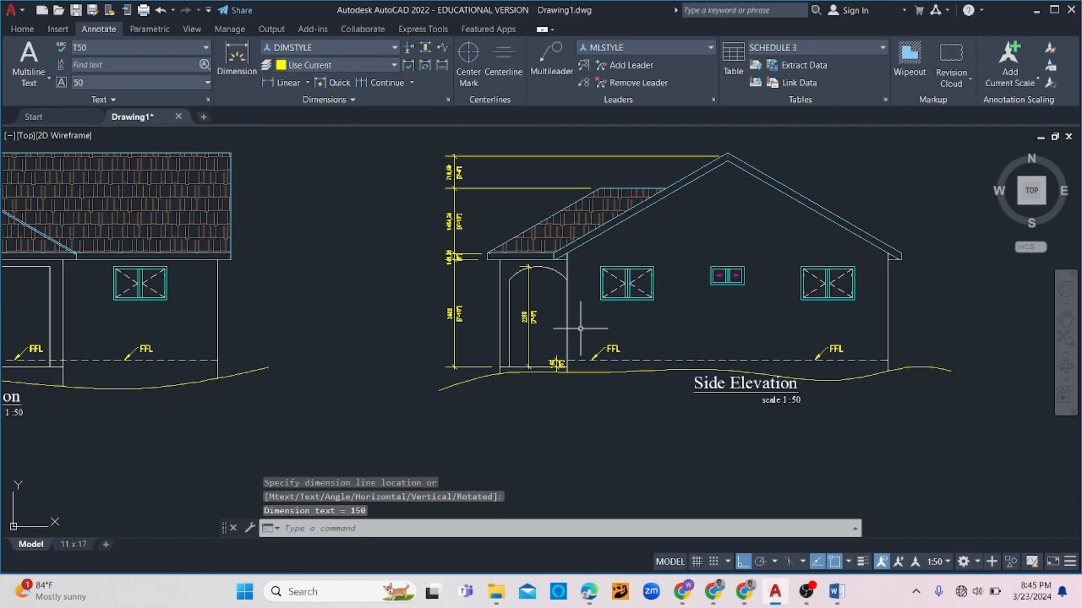
{"action": "left_click", "coordinate": [308, 79]}
{"action": "scroll", "coordinate": [757, 275], "scroll_direction": "up", "scroll_amount": 2}
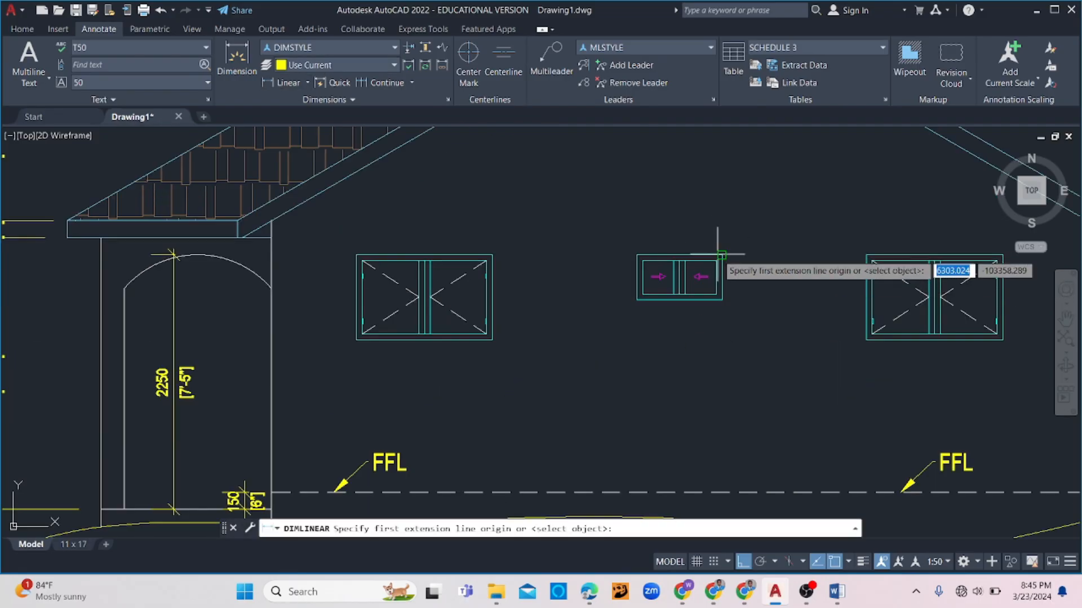
{"action": "left_click", "coordinate": [721, 255]}
{"action": "left_click", "coordinate": [722, 299]}
{"action": "left_click", "coordinate": [761, 276]}
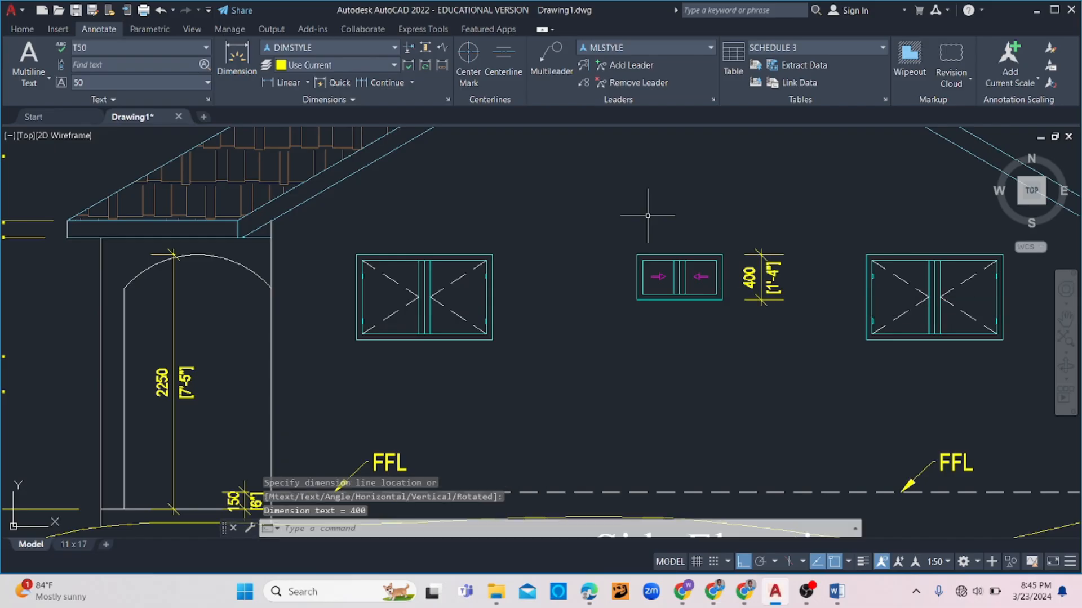
{"action": "left_click", "coordinate": [376, 83]}
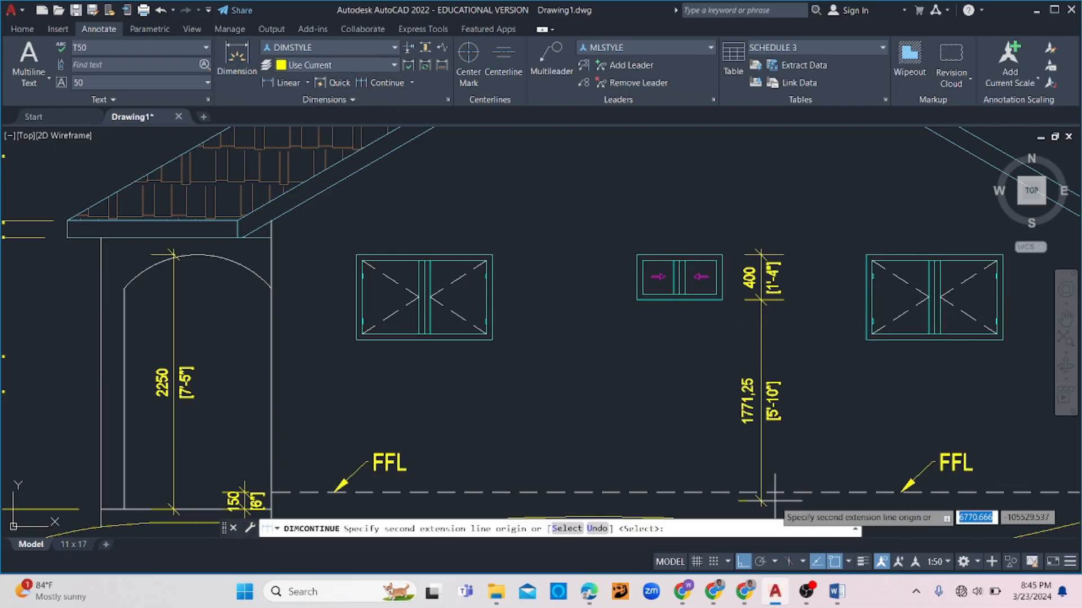
{"action": "left_click", "coordinate": [749, 493]}
{"action": "key", "text": "Escape"}
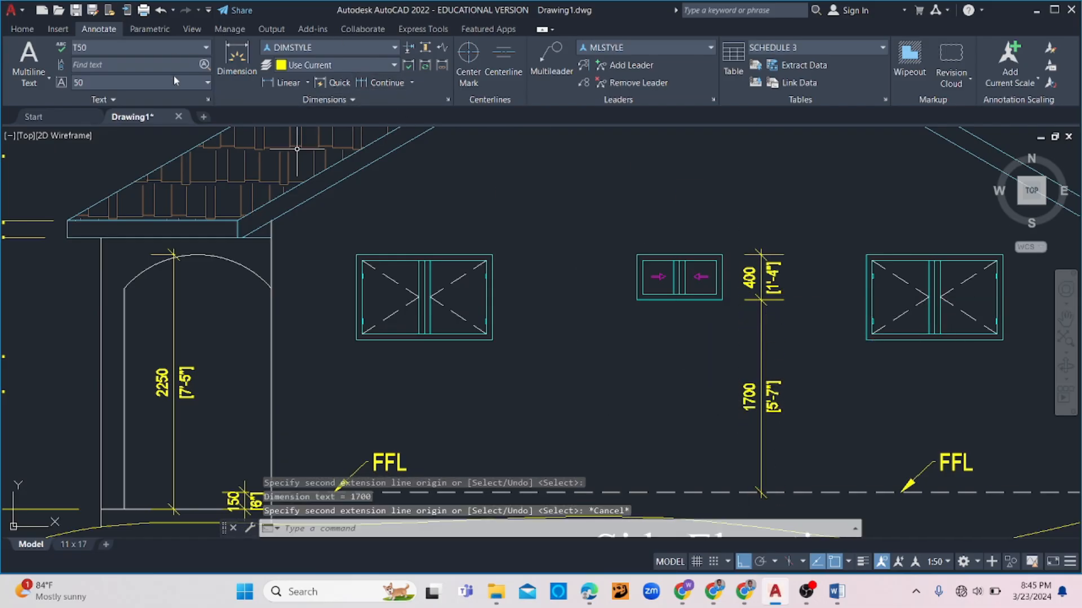
- Dimension the height of the side elevation's casement window nearest the porch and continue it down to the finished floor line
{"action": "left_click", "coordinate": [269, 83]}
{"action": "left_click", "coordinate": [492, 256]}
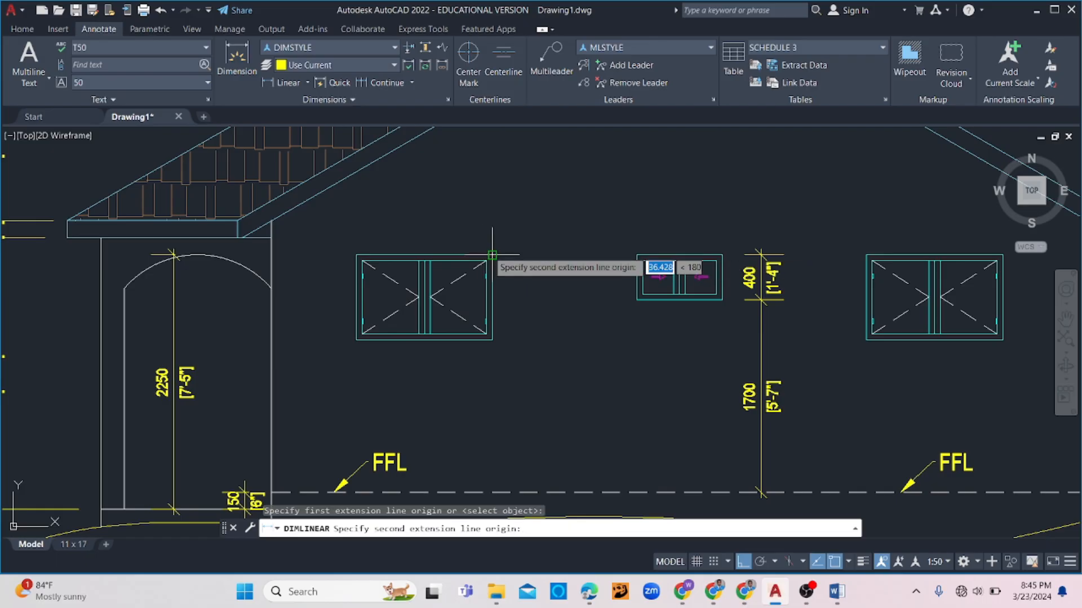
{"action": "left_click", "coordinate": [492, 339]}
{"action": "left_click", "coordinate": [526, 324]}
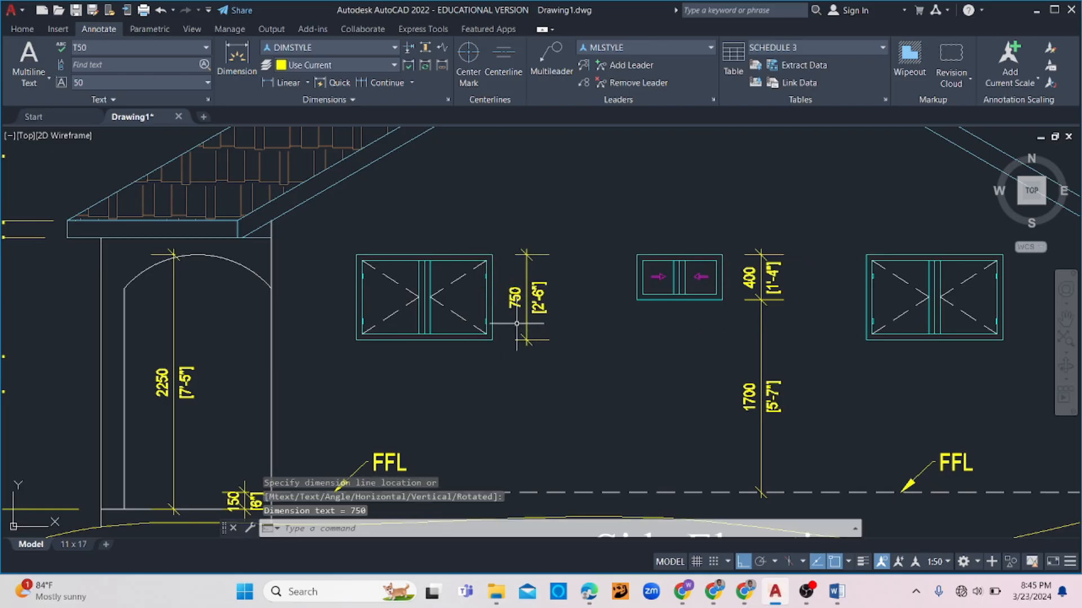
{"action": "left_click", "coordinate": [365, 85]}
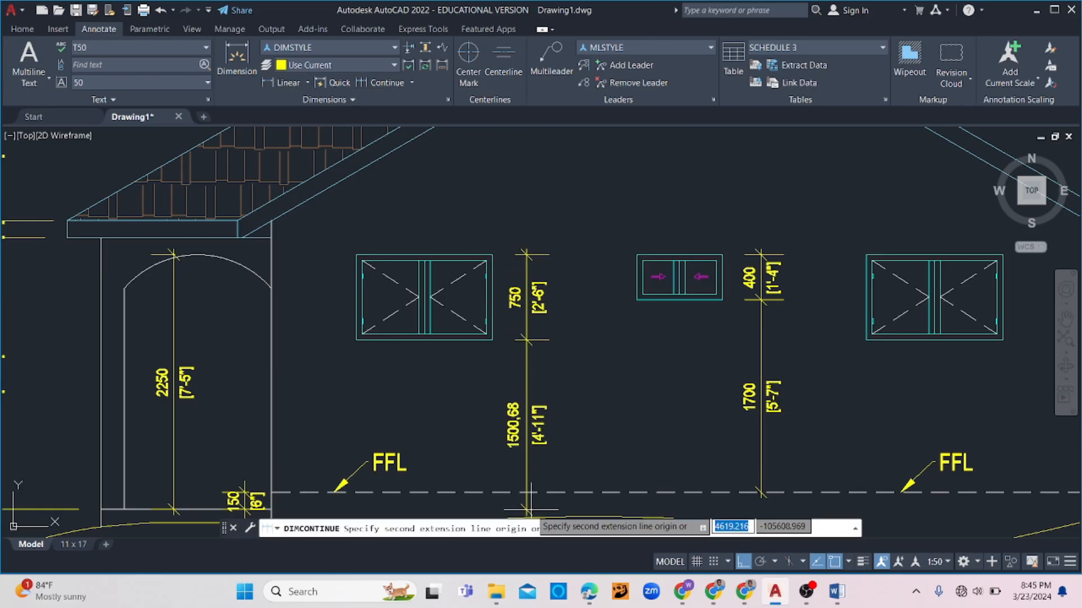
{"action": "key", "text": "Escape"}
{"action": "scroll", "coordinate": [522, 496], "scroll_direction": "down", "scroll_amount": 8}
{"action": "scroll", "coordinate": [466, 248], "scroll_direction": "up", "scroll_amount": 2}
{"action": "scroll", "coordinate": [466, 248], "scroll_direction": "down", "scroll_amount": 1}
{"action": "scroll", "coordinate": [449, 254], "scroll_direction": "up", "scroll_amount": 6}
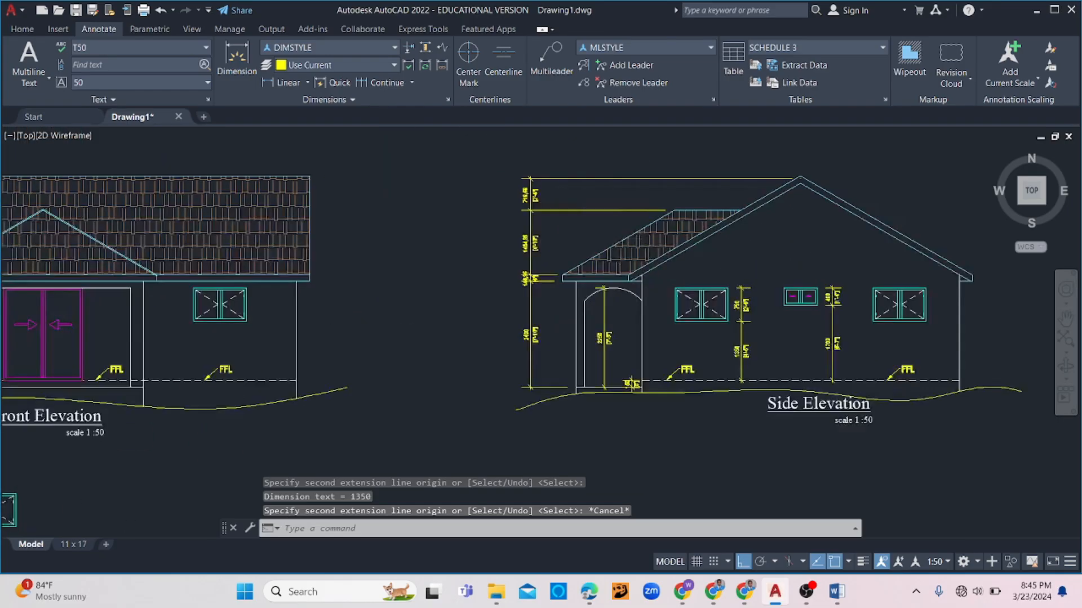
{"action": "scroll", "coordinate": [496, 261], "scroll_direction": "down", "scroll_amount": 6}
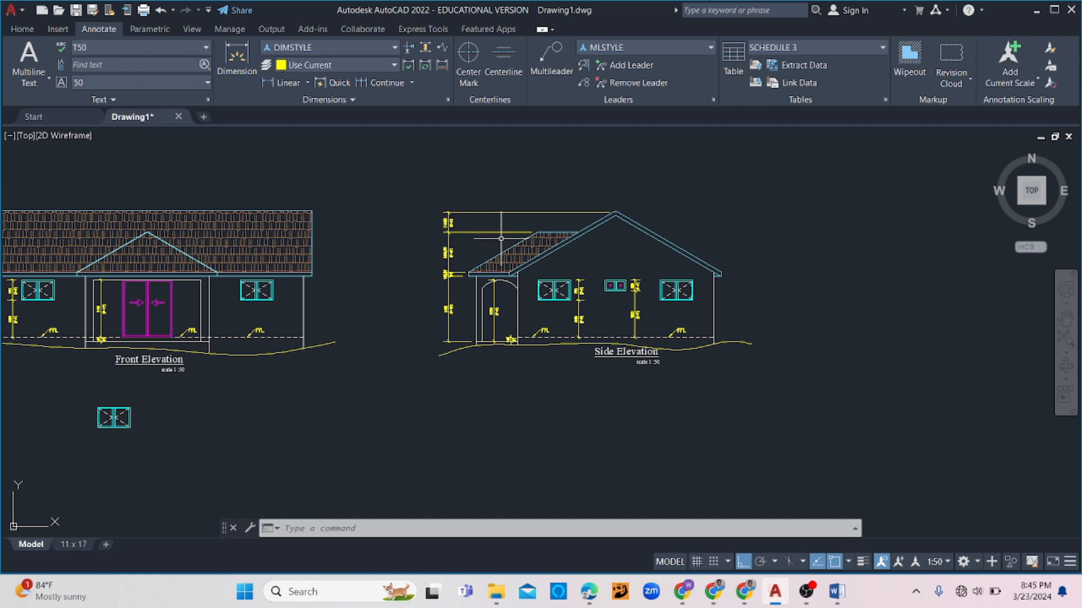
{"action": "scroll", "coordinate": [501, 238], "scroll_direction": "down", "scroll_amount": 2}
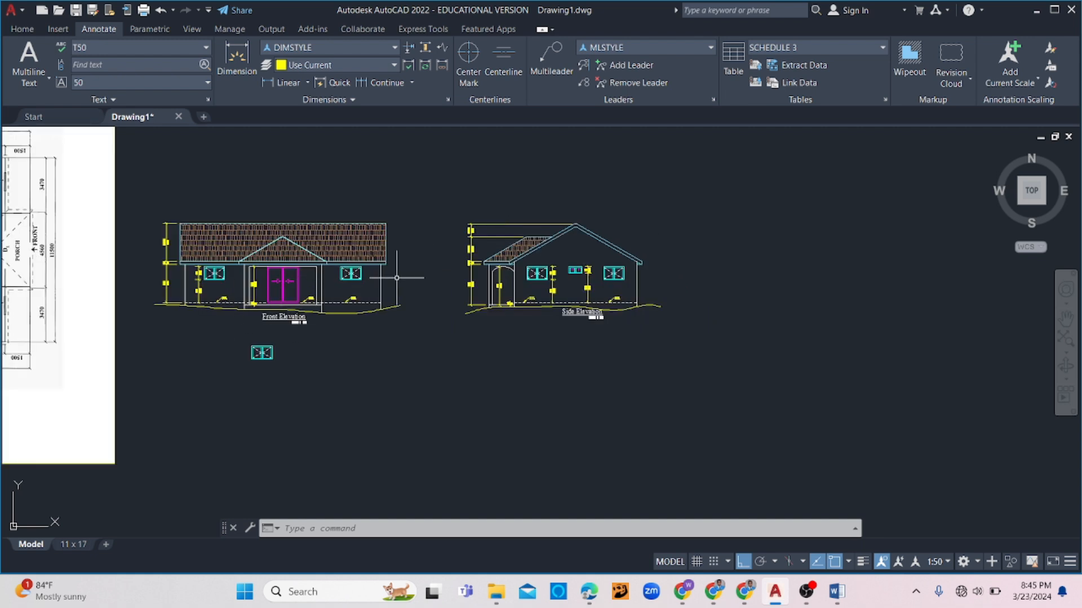
{"action": "scroll", "coordinate": [232, 401], "scroll_direction": "up", "scroll_amount": 2}
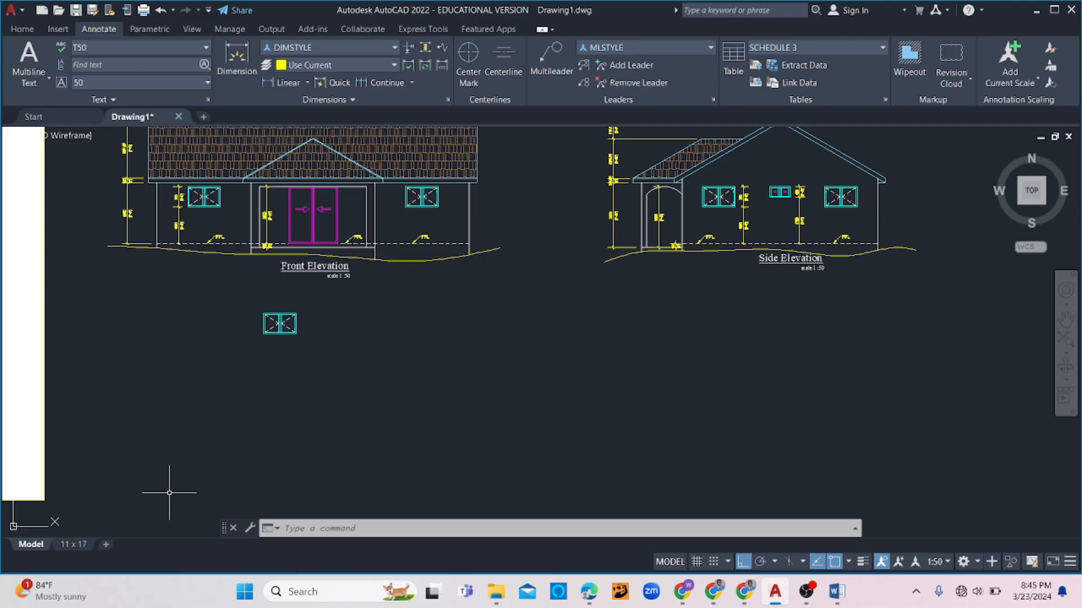
- Open the 11 x 17 layout and activate its viewport with the front elevation in view
{"action": "left_click", "coordinate": [79, 544]}
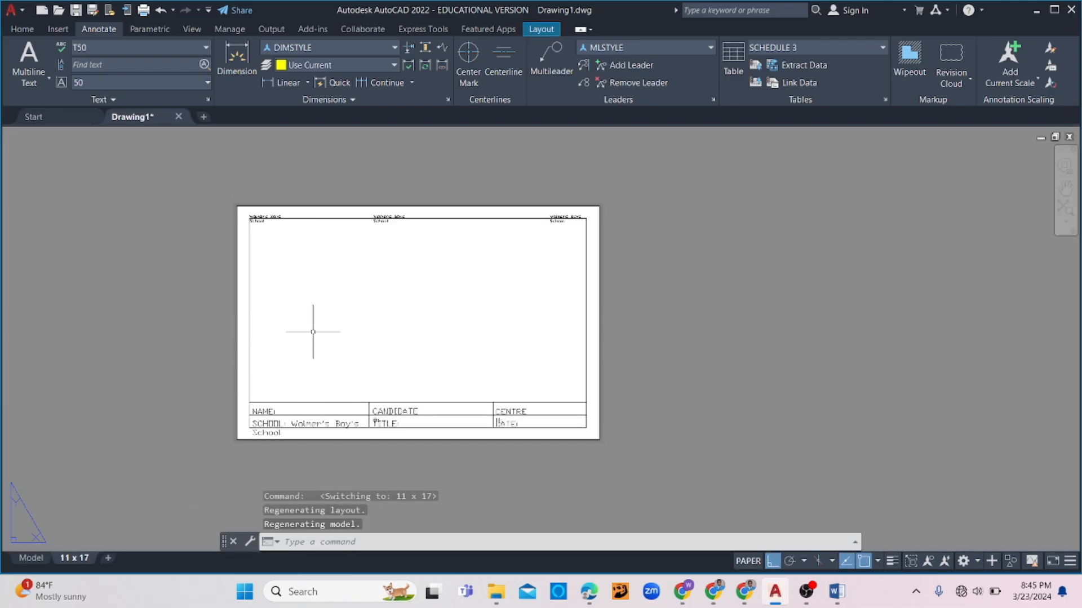
{"action": "scroll", "coordinate": [317, 263], "scroll_direction": "up", "scroll_amount": 2}
{"action": "scroll", "coordinate": [285, 273], "scroll_direction": "down", "scroll_amount": 1}
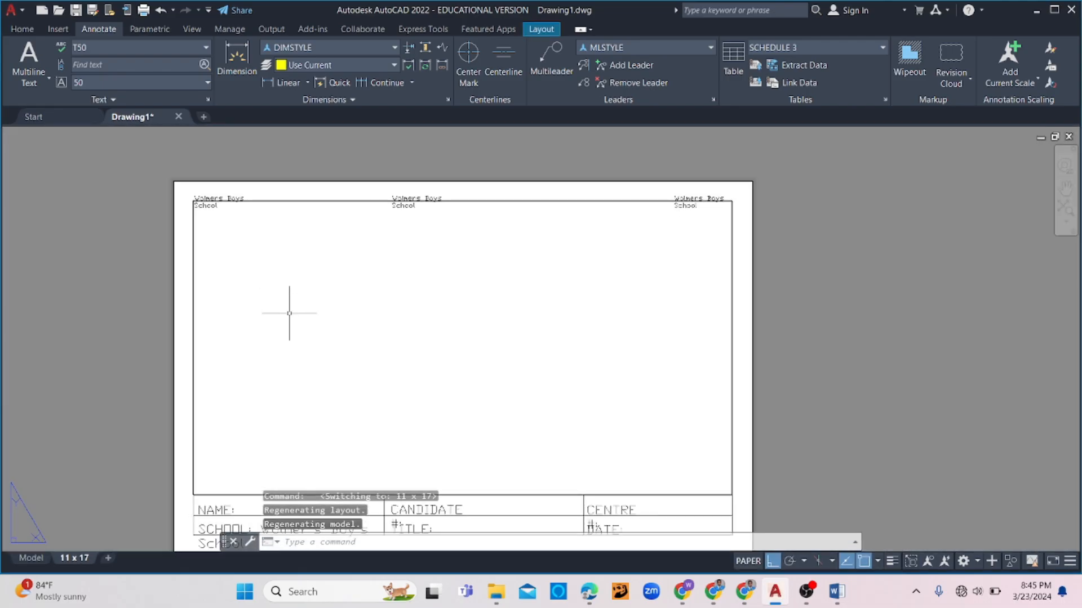
{"action": "scroll", "coordinate": [389, 326], "scroll_direction": "down", "scroll_amount": 2}
{"action": "double_click", "coordinate": [387, 309]}
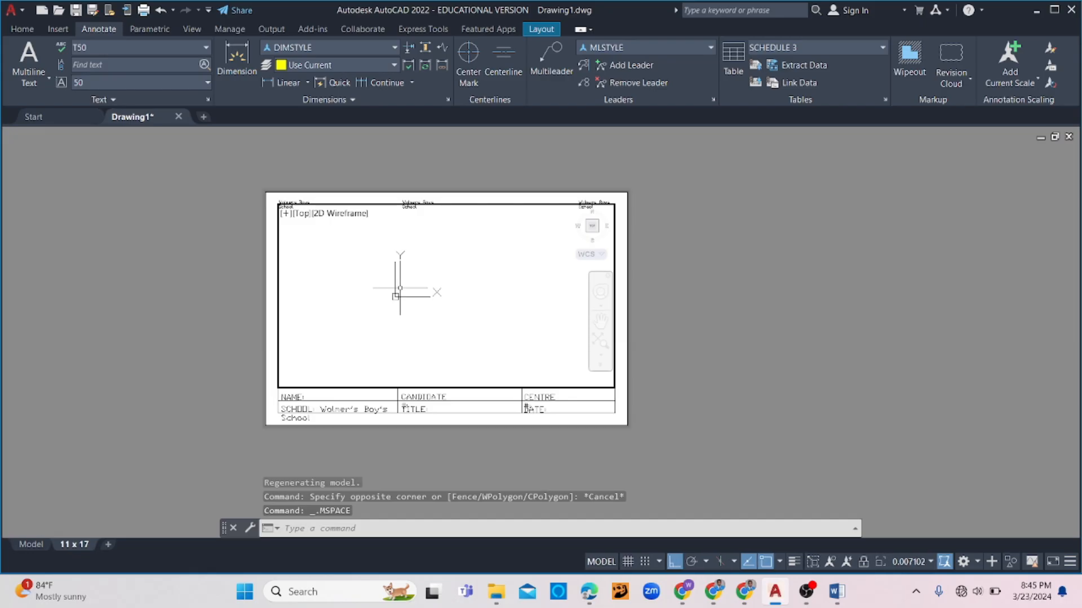
{"action": "scroll", "coordinate": [395, 336], "scroll_direction": "up", "scroll_amount": 5}
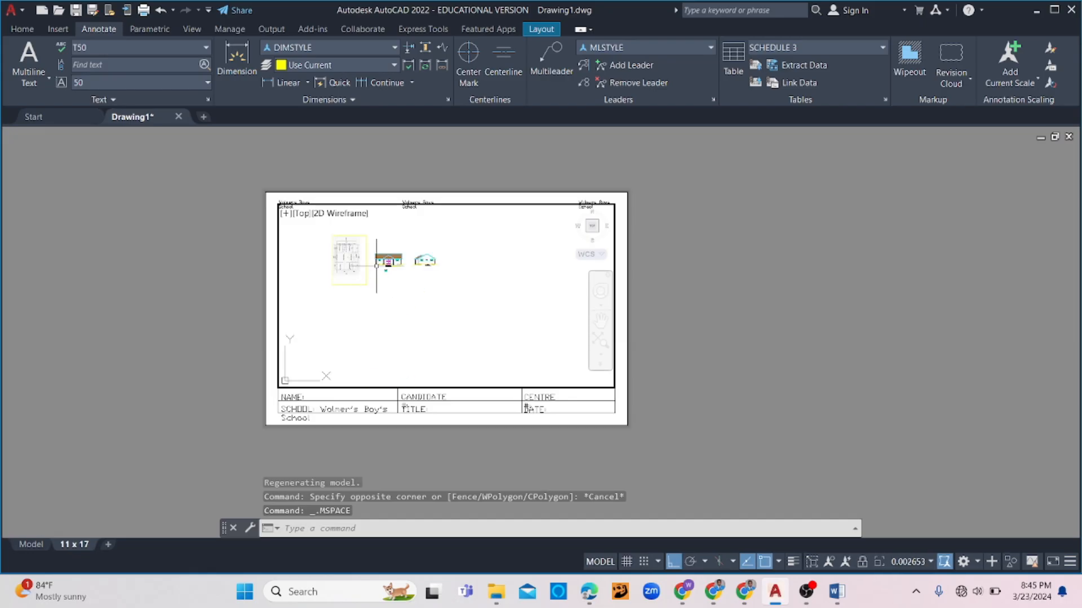
{"action": "scroll", "coordinate": [442, 355], "scroll_direction": "up", "scroll_amount": 4}
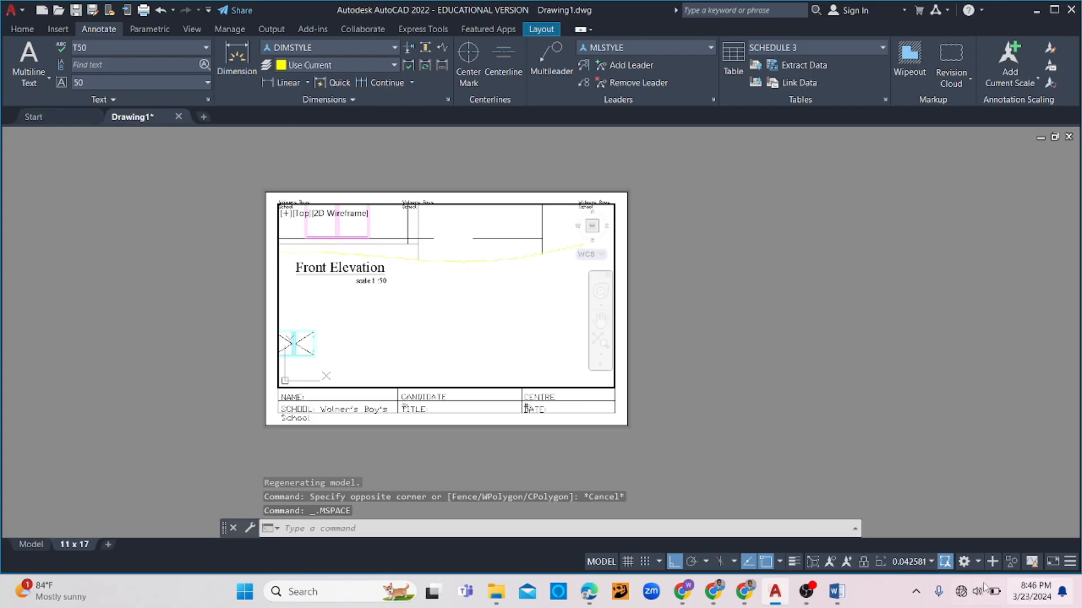
- Try fitting the front elevation in the layout viewport with the scale set to 1:50
{"action": "left_click", "coordinate": [922, 562]}
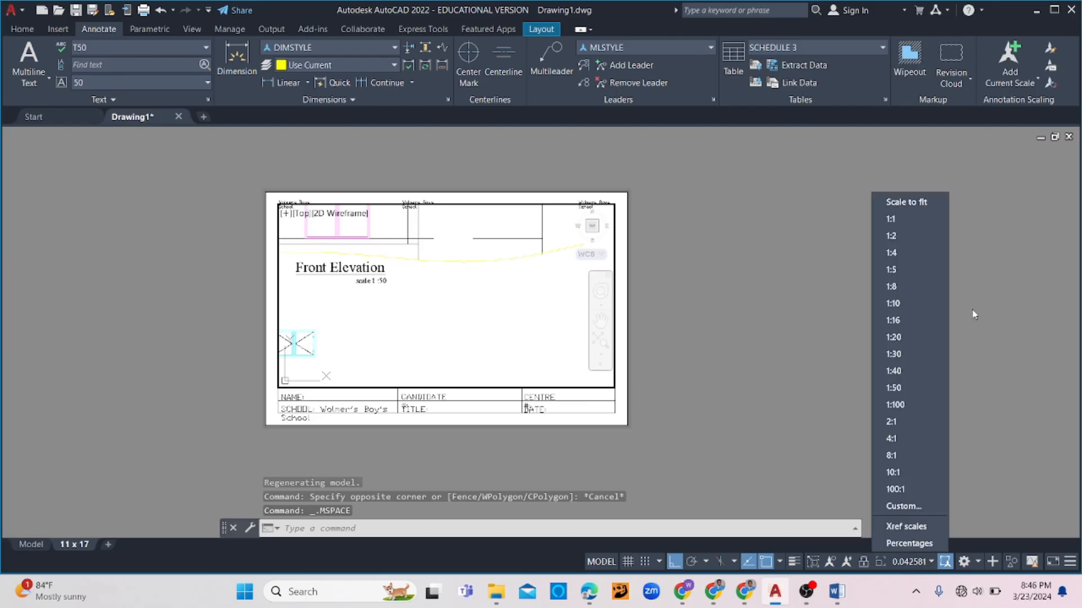
{"action": "left_click", "coordinate": [896, 388]}
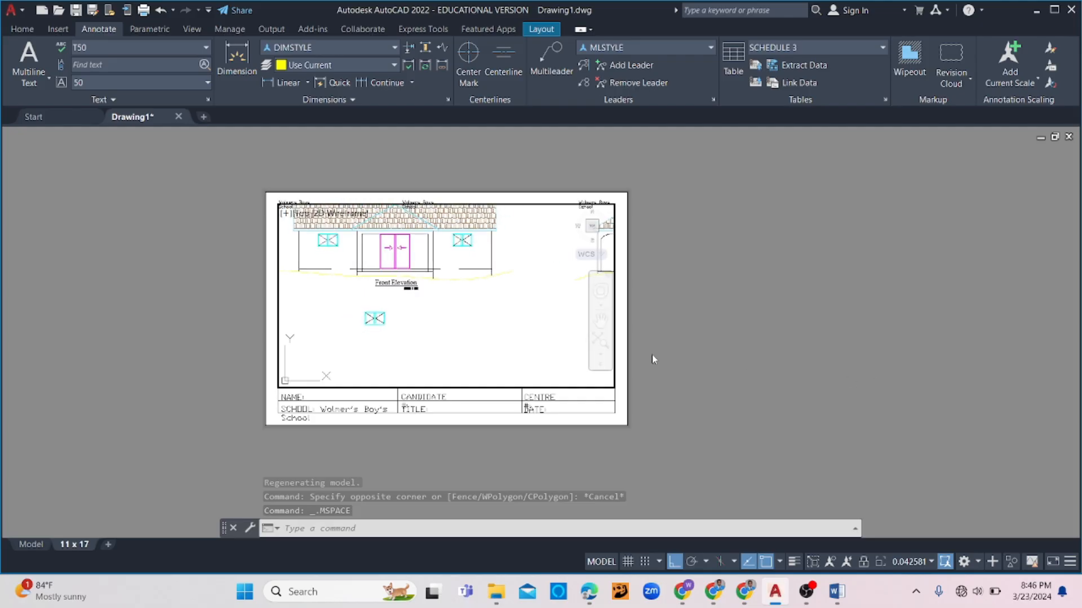
{"action": "mouse_move", "coordinate": [461, 301]}
{"action": "middle_mouse_down"}
{"action": "mouse_move", "coordinate": [480, 338]}
{"action": "mouse_move", "coordinate": [514, 362]}
{"action": "mouse_move", "coordinate": [495, 356]}
{"action": "middle_mouse_up"}
{"action": "scroll", "coordinate": [496, 356], "scroll_direction": "up", "scroll_amount": 2}
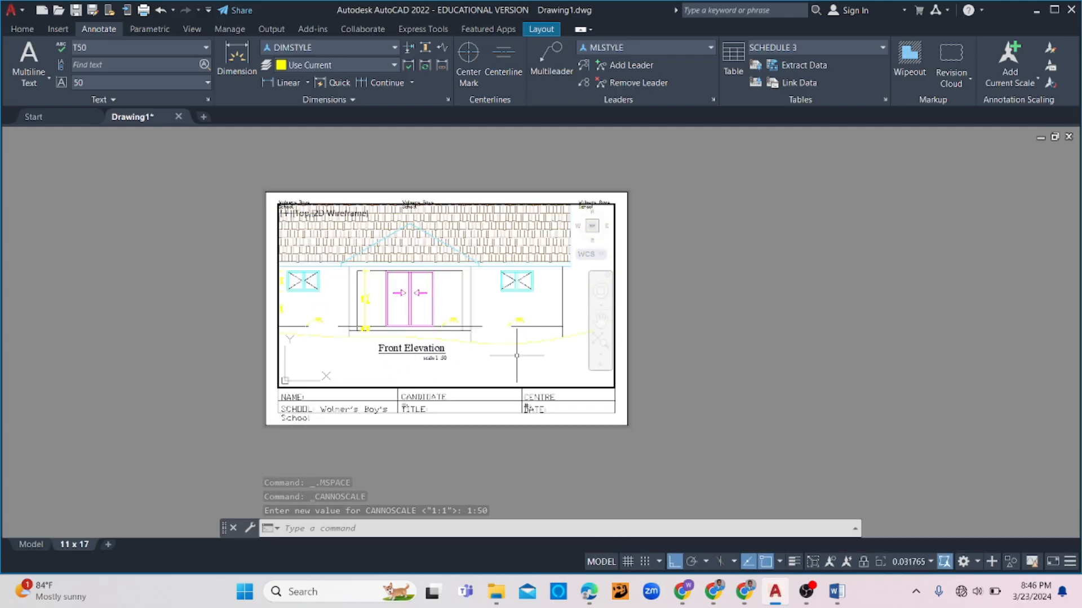
- Set the viewport scale to 1:50, centre the front elevation on the sheet and return to paper space
{"action": "left_click", "coordinate": [923, 563]}
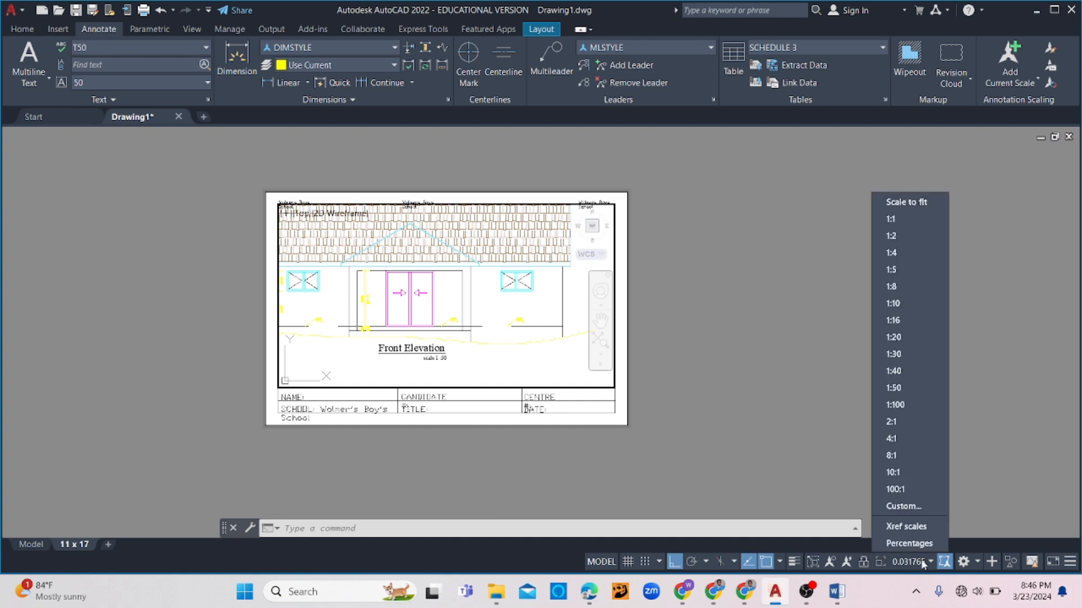
{"action": "left_click", "coordinate": [893, 387]}
{"action": "middle_click_drag", "start_coordinate": [466, 354], "coordinate": [480, 352]}
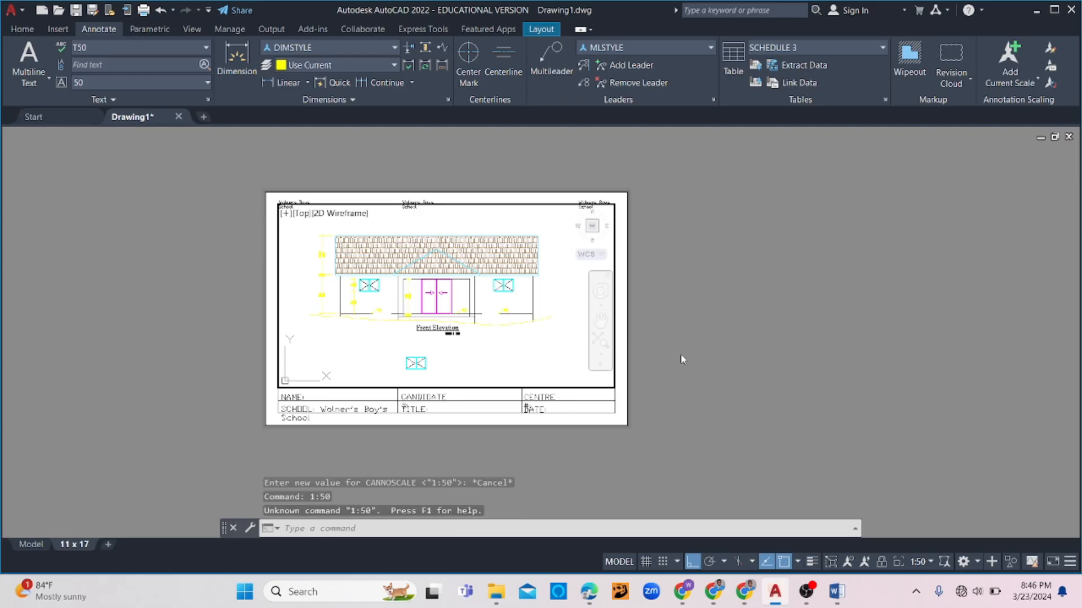
{"action": "double_click", "coordinate": [683, 359]}
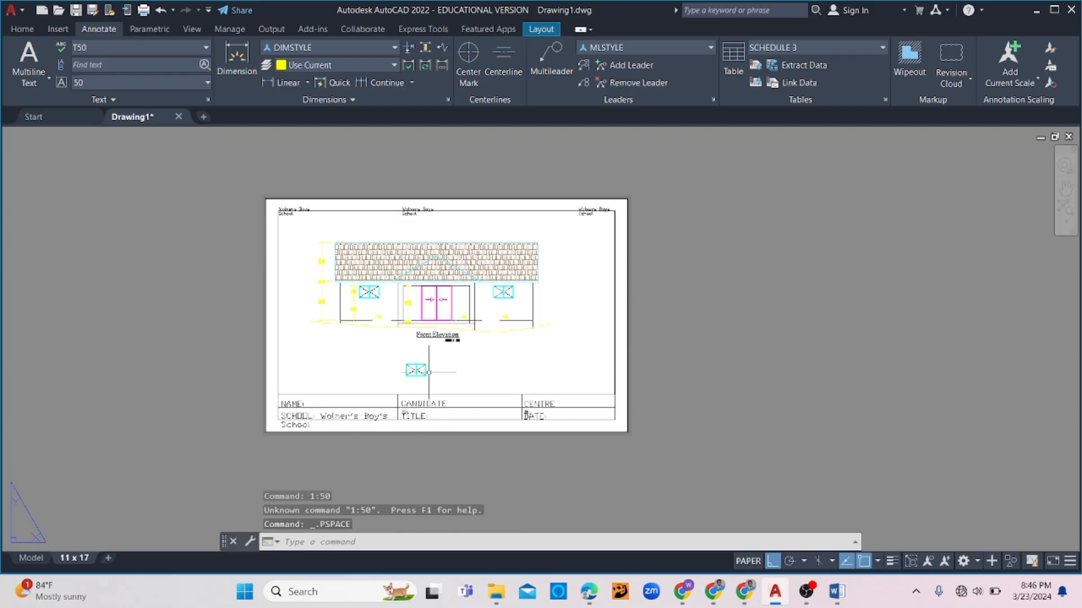
{"action": "scroll", "coordinate": [445, 329], "scroll_direction": "up", "scroll_amount": 4}
{"action": "scroll", "coordinate": [445, 329], "scroll_direction": "down", "scroll_amount": 4}
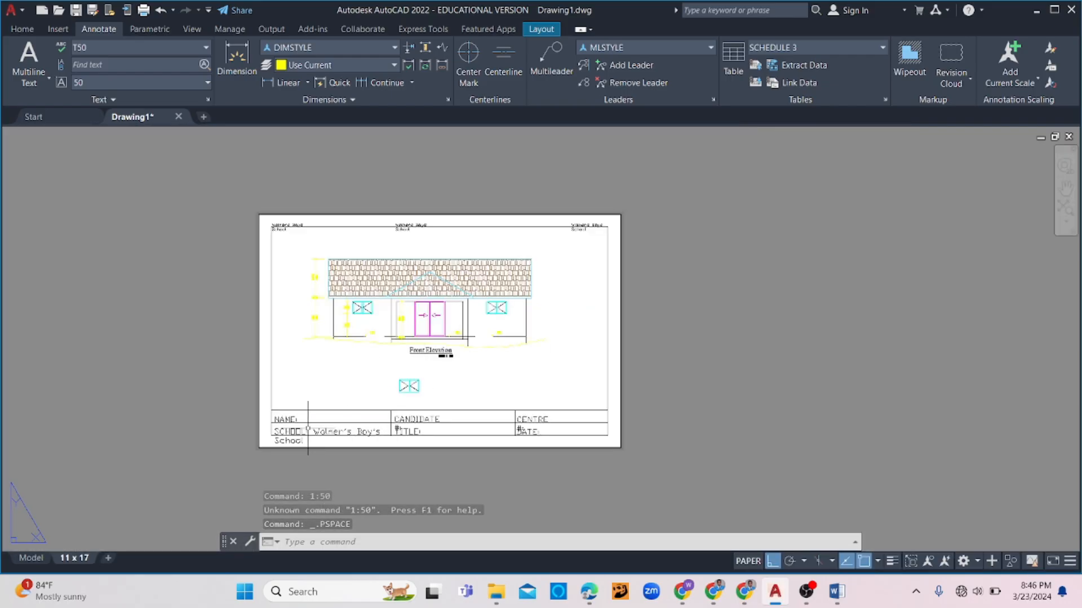
- Erase the stray window below the front elevation in model space
{"action": "left_click", "coordinate": [25, 558]}
{"action": "left_click", "coordinate": [321, 326]}
{"action": "left_click", "coordinate": [237, 406]}
{"action": "key", "text": "Delete"}
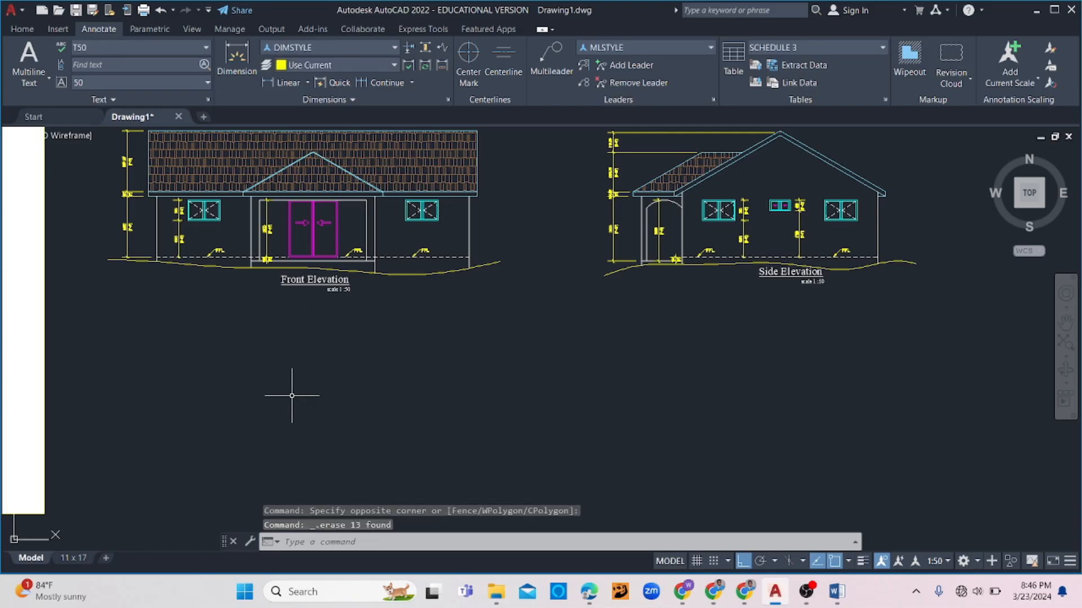
{"action": "scroll", "coordinate": [292, 396], "scroll_direction": "down", "scroll_amount": 2}
- Rename the 11 x 17 layout as Front
{"action": "right_click", "coordinate": [105, 558]}
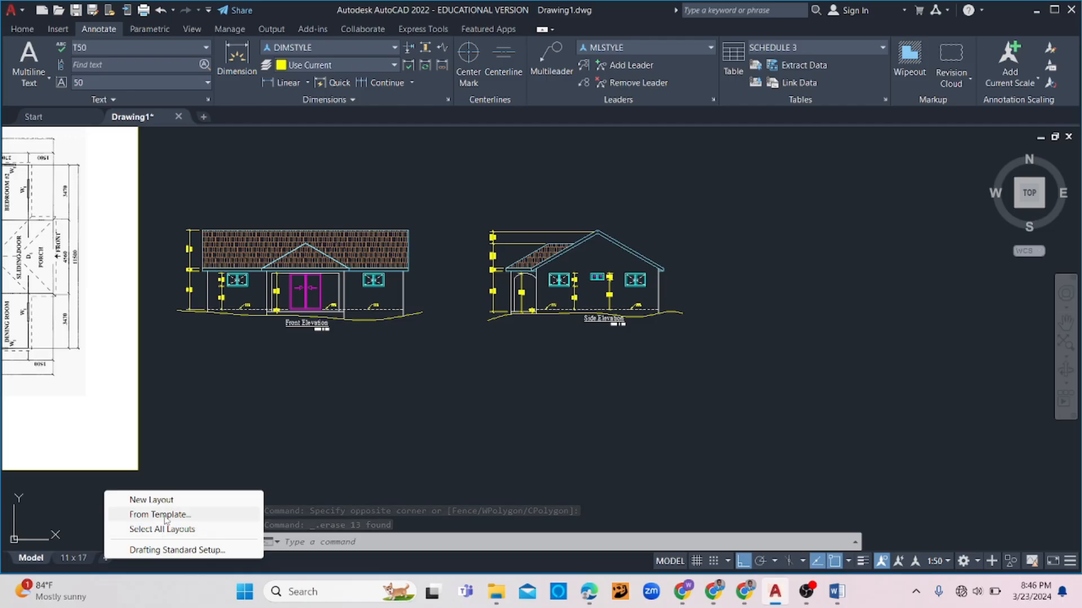
{"action": "right_click", "coordinate": [71, 558]}
{"action": "left_click", "coordinate": [111, 393]}
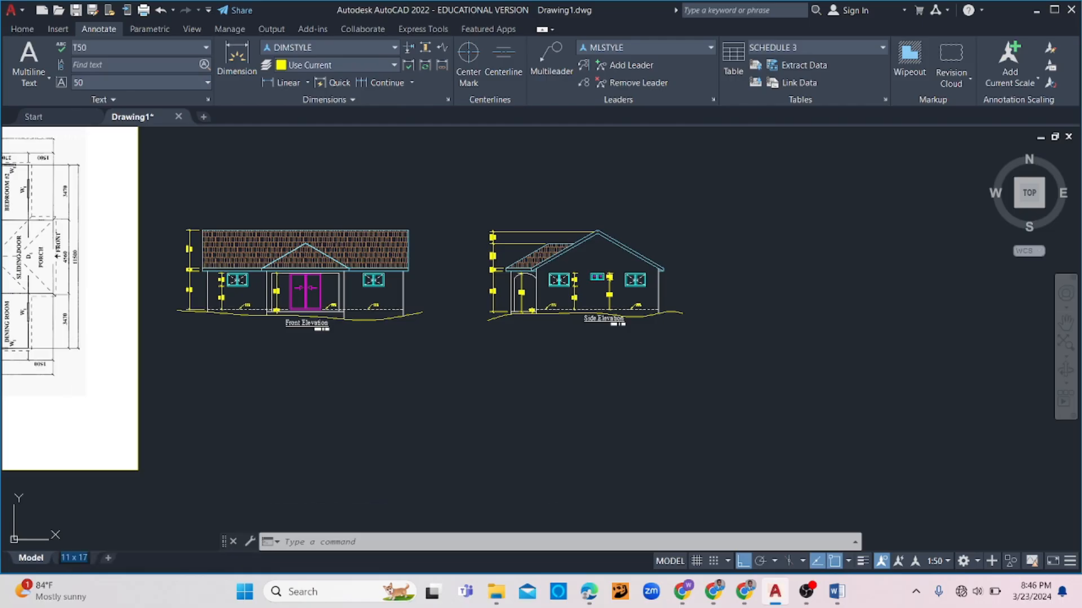
{"action": "type", "text": "Fe"}
{"action": "key", "text": "BackSpace"}
{"action": "key", "text": "BackSpace"}
{"action": "type", "text": "Front"}
{"action": "left_click", "coordinate": [157, 481]}
- Add another 11 x 17 layout from the WBS- BD drawing template
{"action": "right_click", "coordinate": [99, 562]}
{"action": "left_click", "coordinate": [151, 515]}
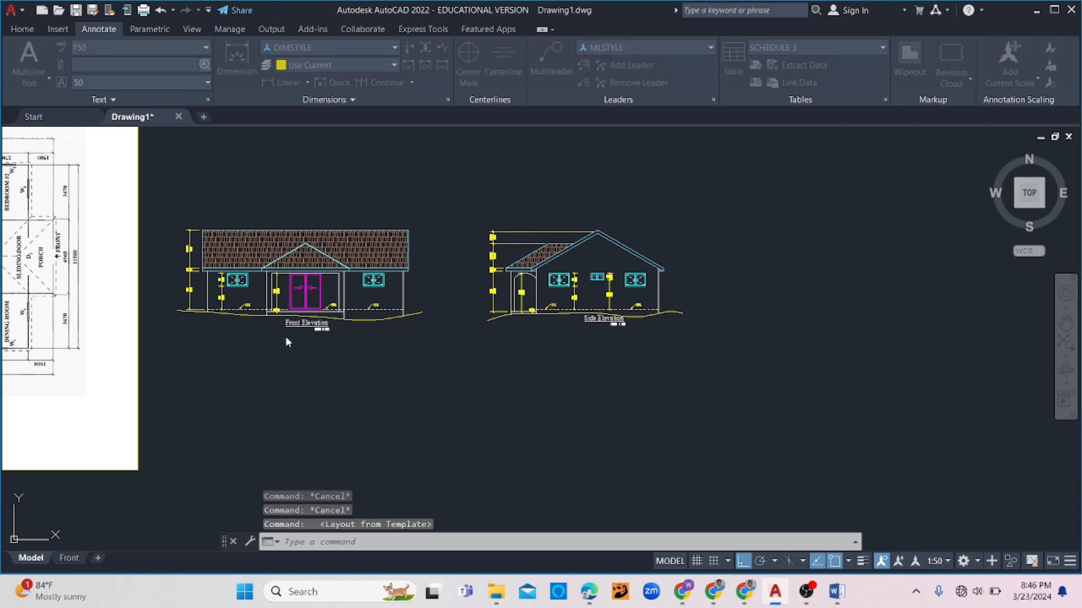
{"action": "scroll", "coordinate": [439, 346], "scroll_direction": "down", "scroll_amount": 1}
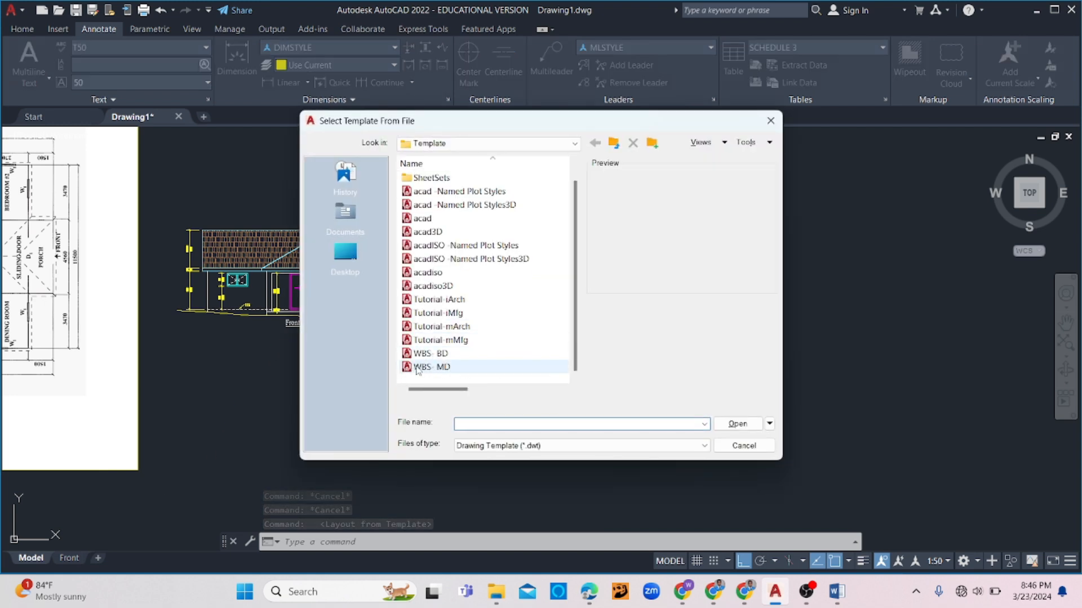
{"action": "left_click", "coordinate": [425, 367]}
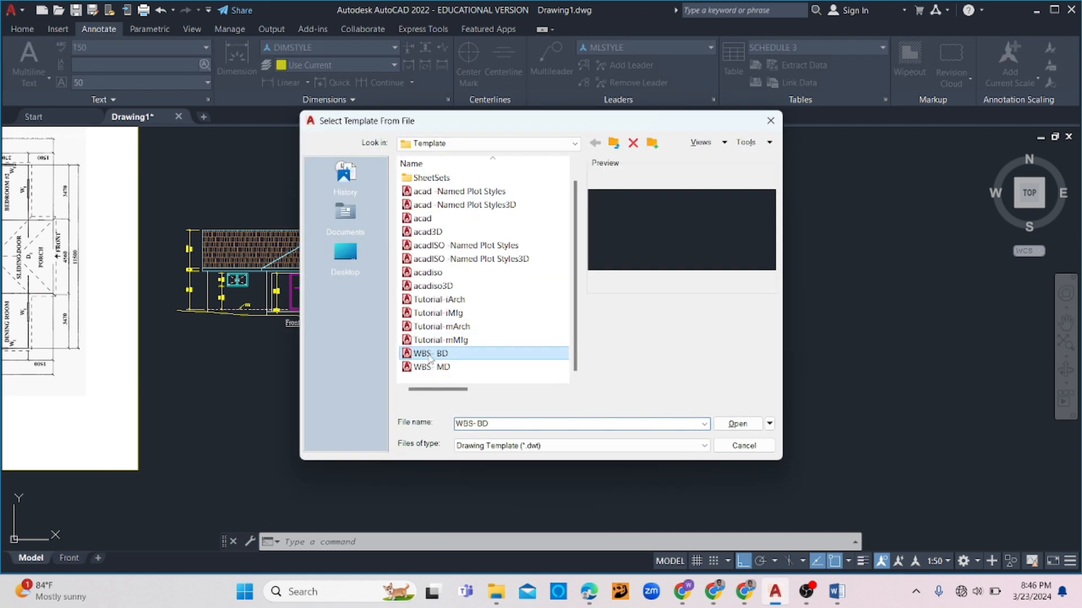
{"action": "left_click", "coordinate": [738, 424]}
{"action": "left_click", "coordinate": [608, 240]}
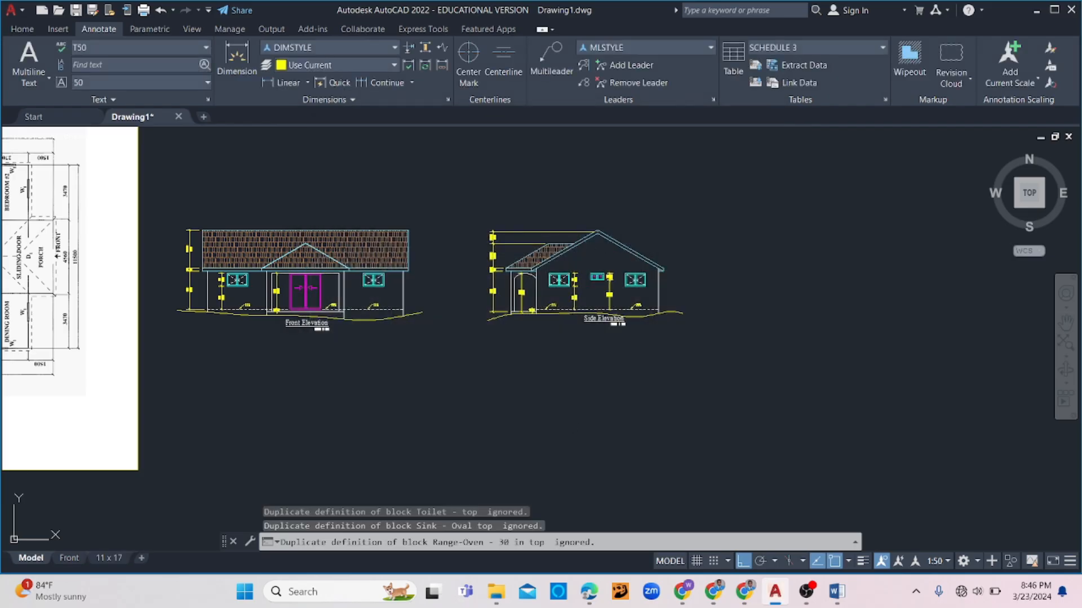
- Open the new 11 x 17 layout and rename it as side
{"action": "left_click", "coordinate": [108, 557]}
{"action": "right_click", "coordinate": [108, 558]}
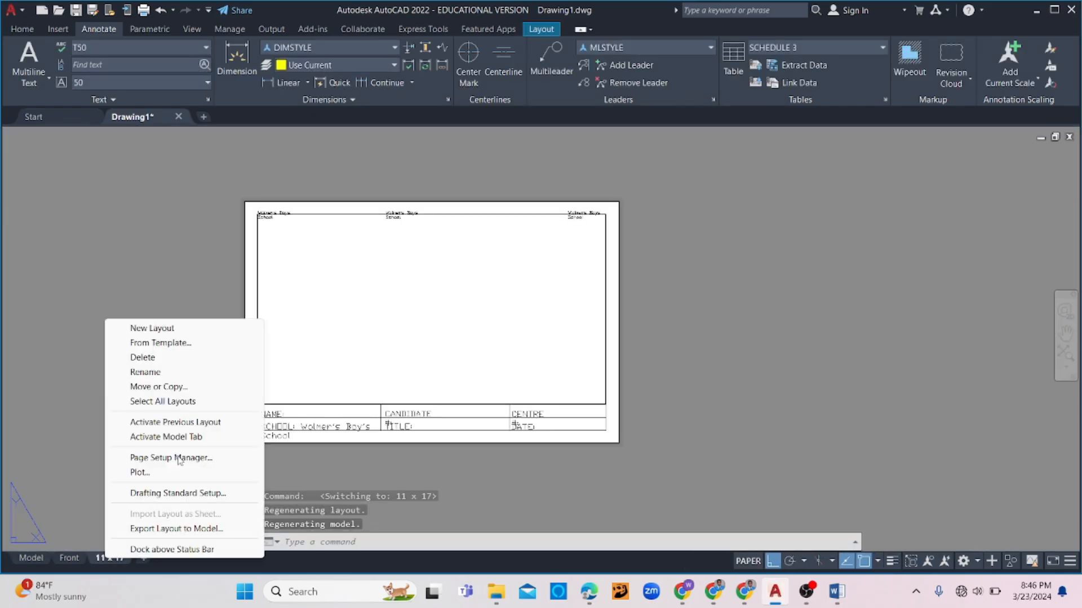
{"action": "left_click", "coordinate": [146, 371]}
{"action": "type", "text": "side"}
{"action": "left_click", "coordinate": [98, 471]}
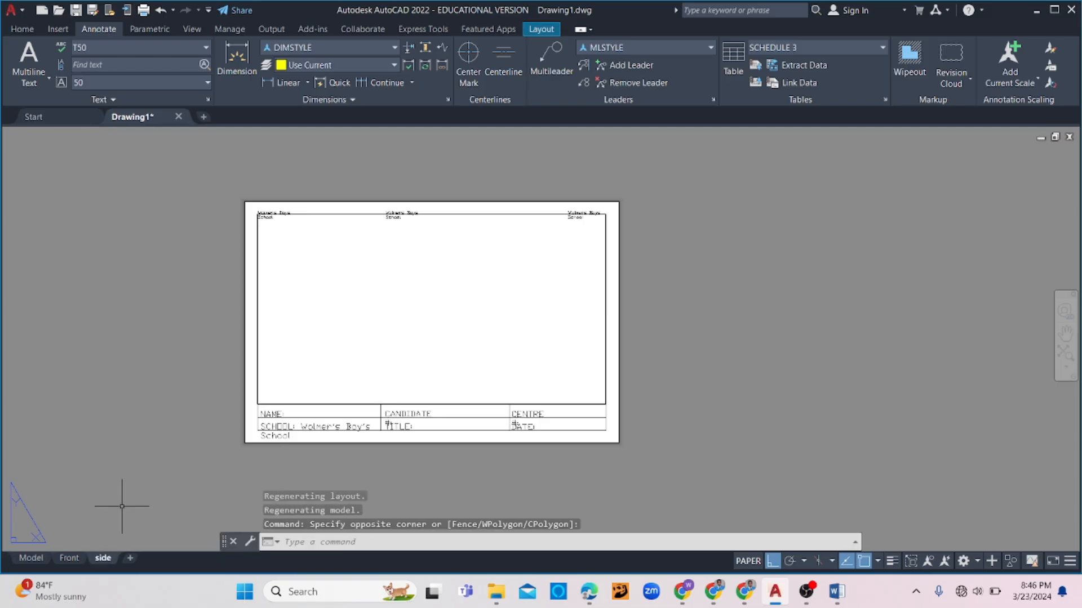
- Centre the side elevation in the side sheet's viewport at 1:50 scale and return to paper space
{"action": "double_click", "coordinate": [411, 298]}
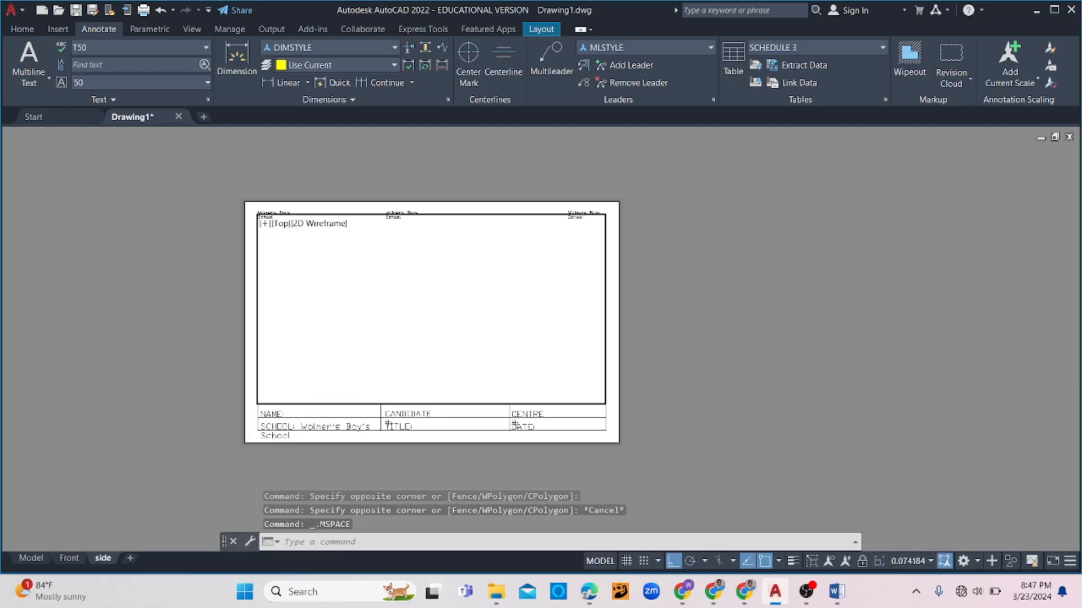
{"action": "scroll", "coordinate": [410, 342], "scroll_direction": "up", "scroll_amount": 20}
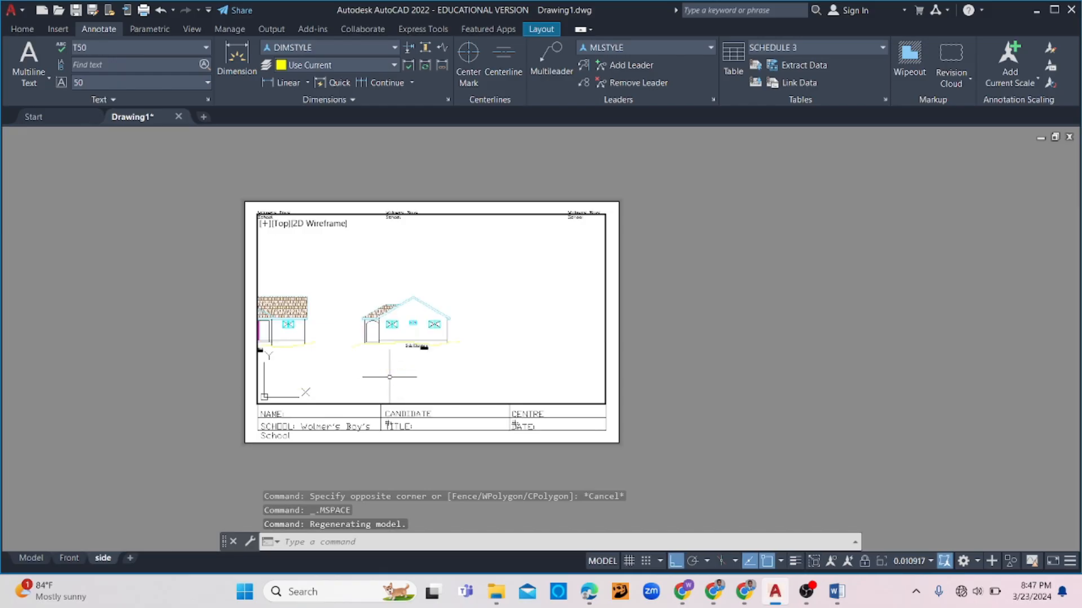
{"action": "middle_click_drag", "start_coordinate": [393, 337], "coordinate": [402, 407]}
{"action": "scroll", "coordinate": [521, 399], "scroll_direction": "up", "scroll_amount": 2}
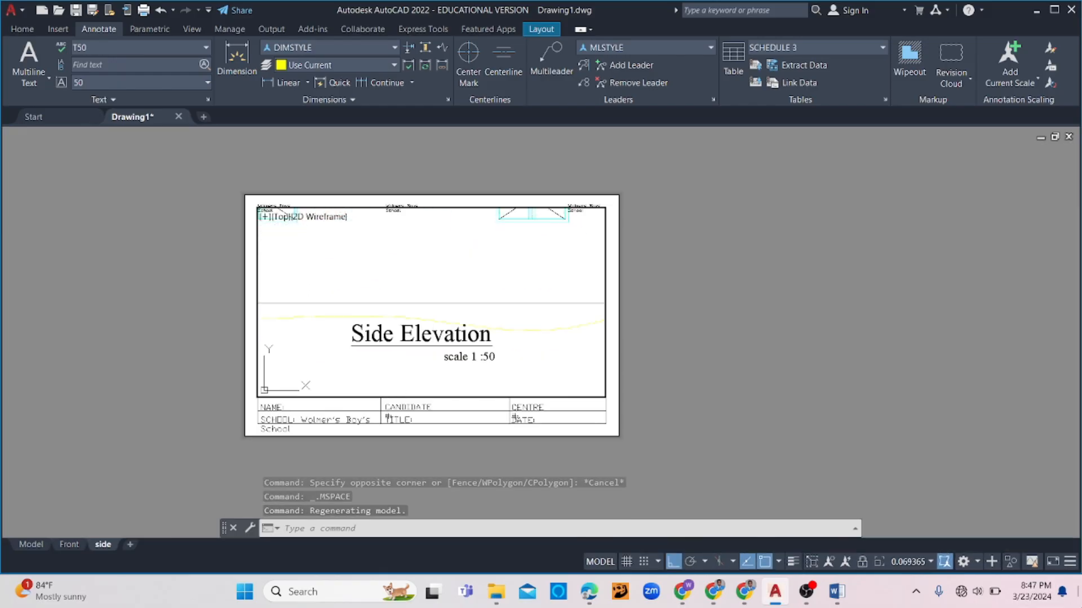
{"action": "left_click", "coordinate": [921, 563]}
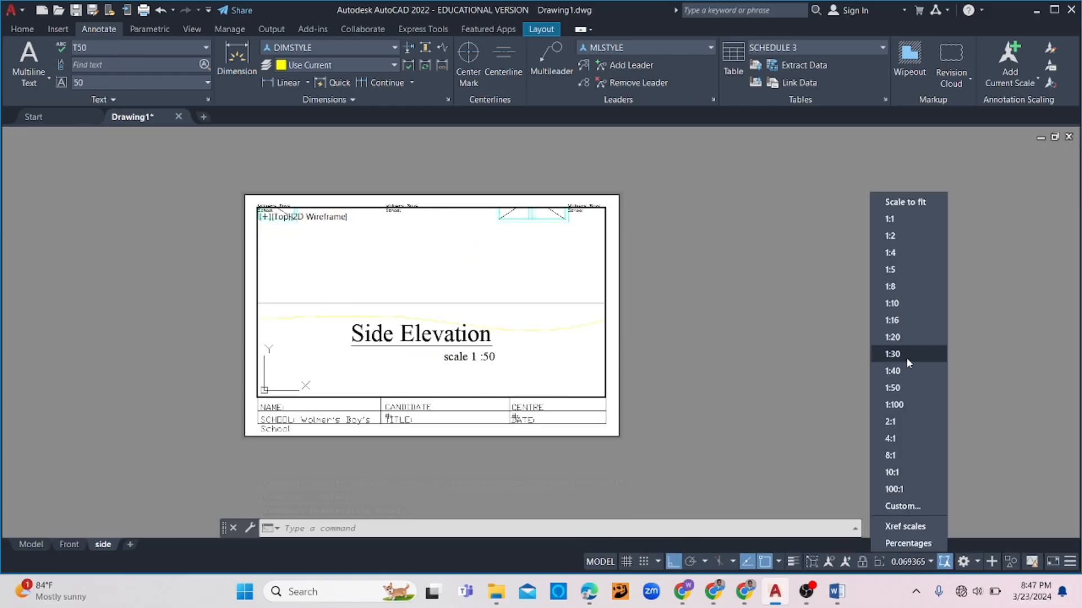
{"action": "left_click", "coordinate": [901, 389]}
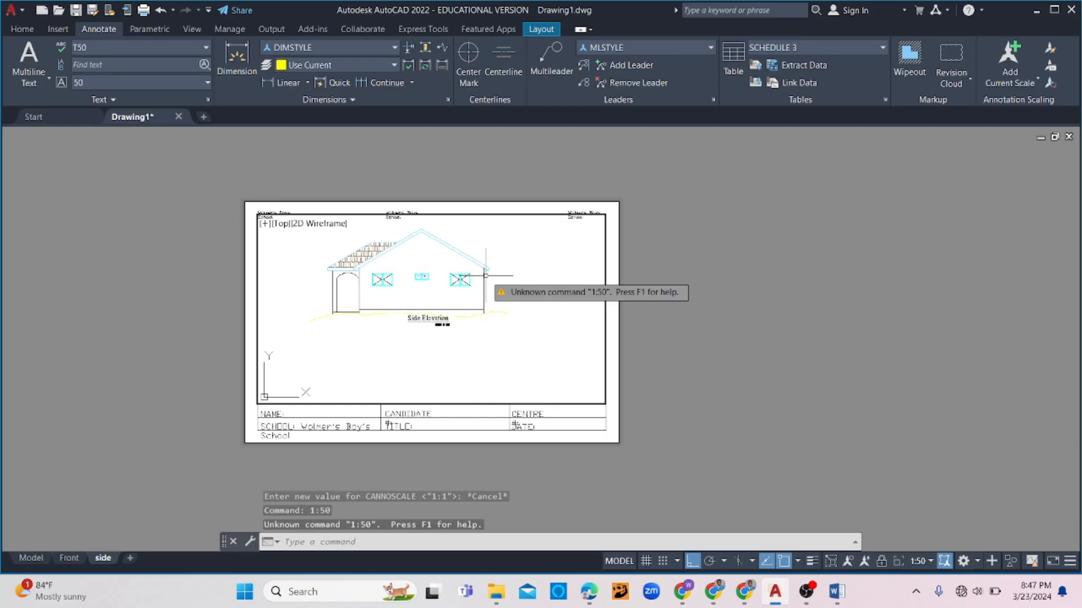
{"action": "middle_click_drag", "start_coordinate": [495, 270], "coordinate": [501, 292]}
{"action": "scroll", "coordinate": [510, 304], "scroll_direction": "up", "scroll_amount": 3}
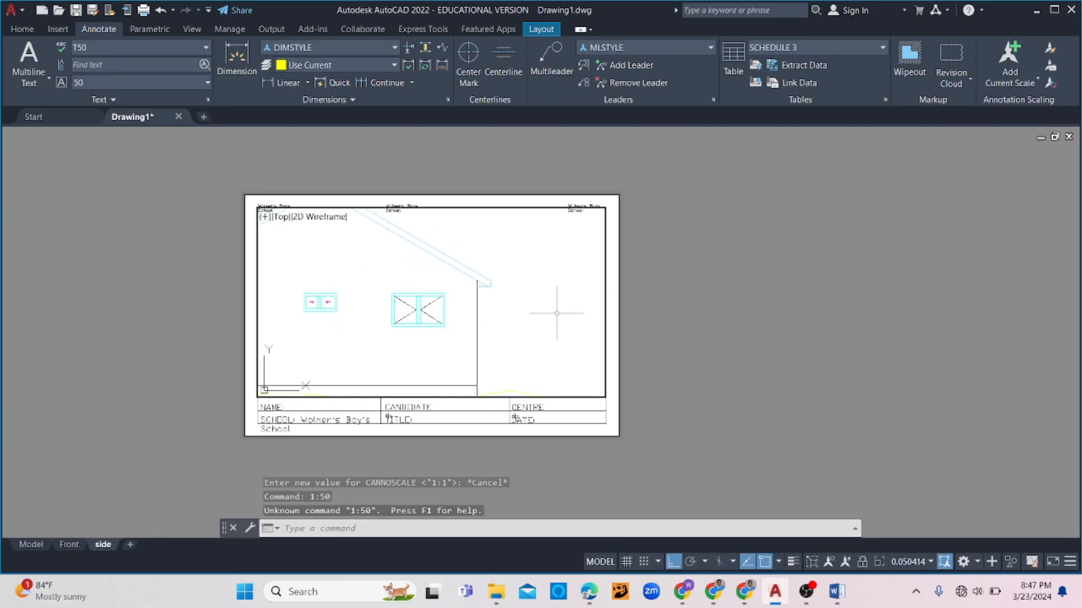
{"action": "left_click", "coordinate": [928, 562]}
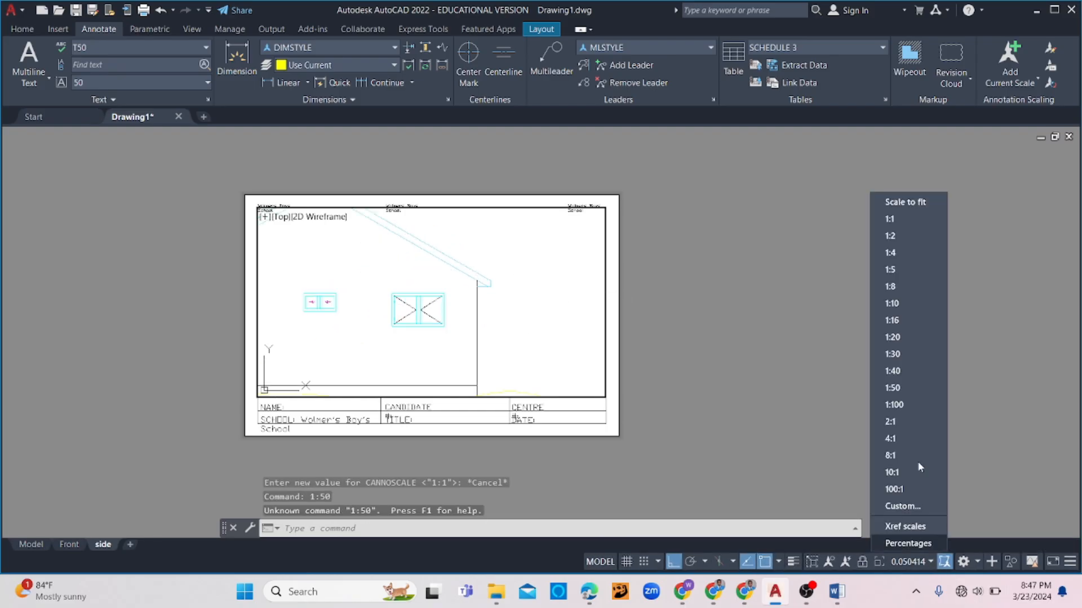
{"action": "left_click", "coordinate": [891, 387]}
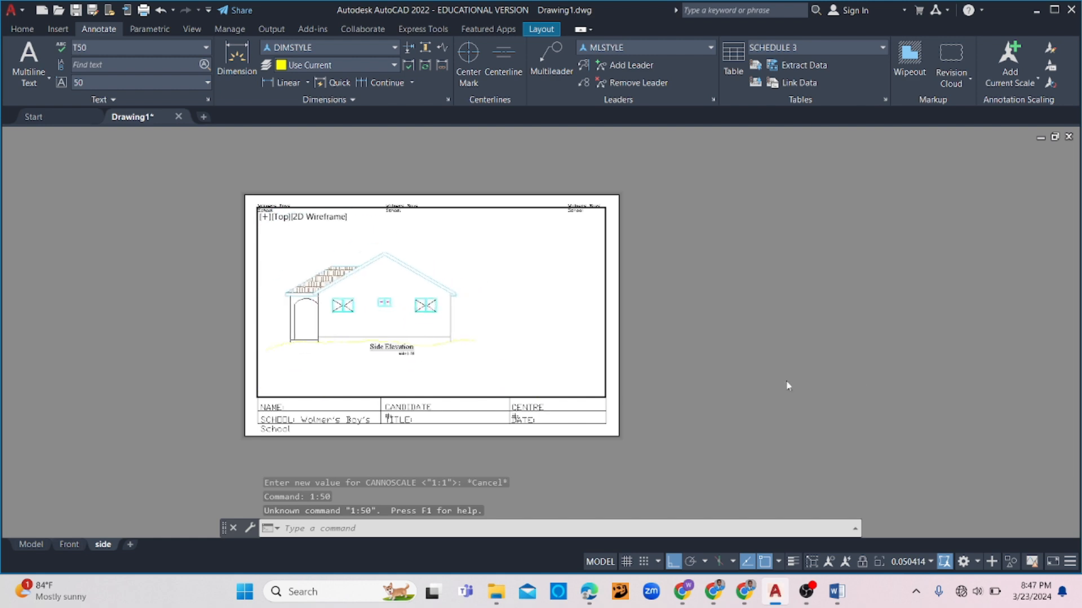
{"action": "middle_click_drag", "start_coordinate": [363, 370], "coordinate": [398, 372]}
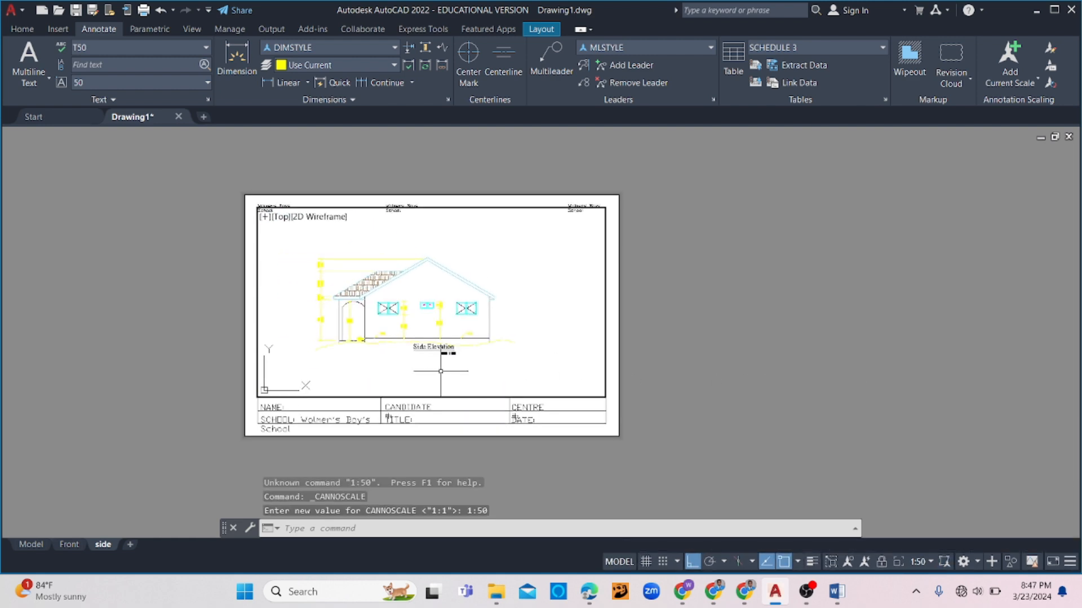
{"action": "double_click", "coordinate": [648, 341]}
- Set the linetype scale factor to 1 from within the side sheet's viewport and return to paper space
{"action": "scroll", "coordinate": [457, 367], "scroll_direction": "up", "scroll_amount": 2}
{"action": "scroll", "coordinate": [365, 349], "scroll_direction": "up", "scroll_amount": 3}
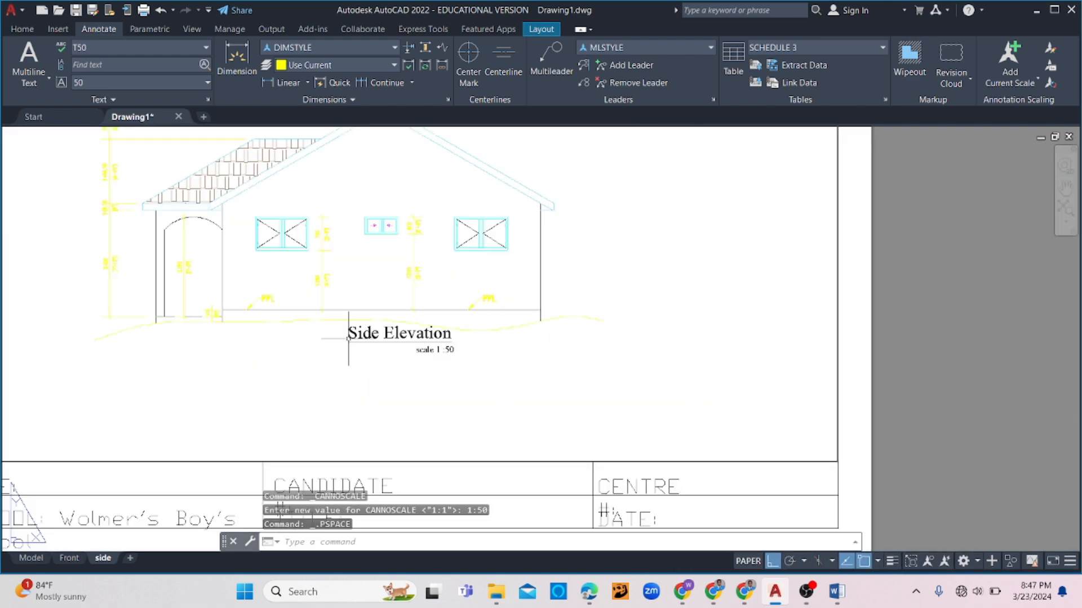
{"action": "scroll", "coordinate": [394, 327], "scroll_direction": "down", "scroll_amount": 1}
{"action": "scroll", "coordinate": [481, 316], "scroll_direction": "up", "scroll_amount": 3}
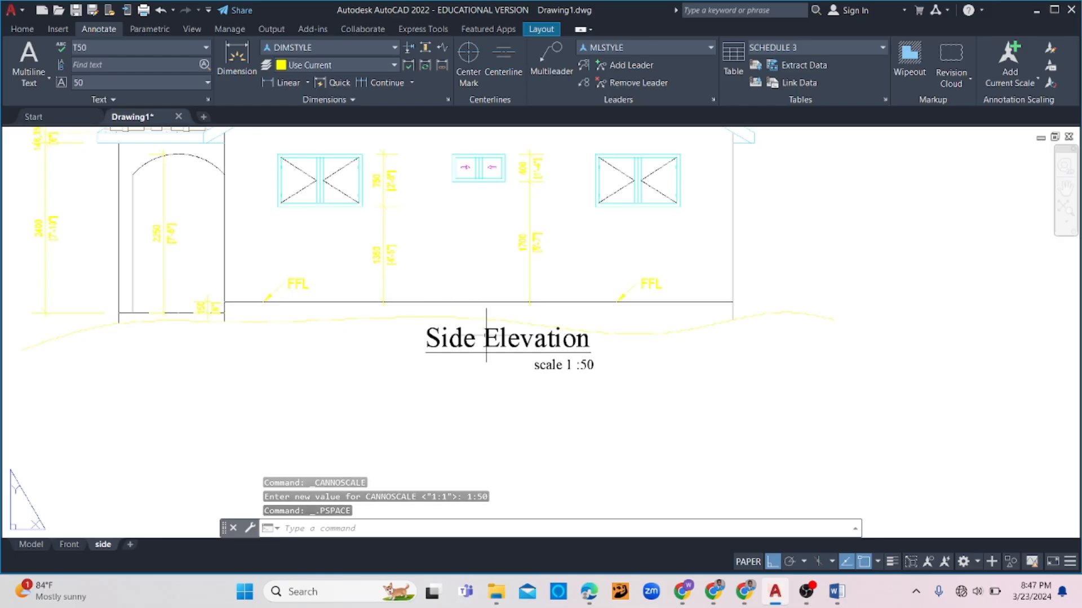
{"action": "scroll", "coordinate": [481, 317], "scroll_direction": "down", "scroll_amount": 4}
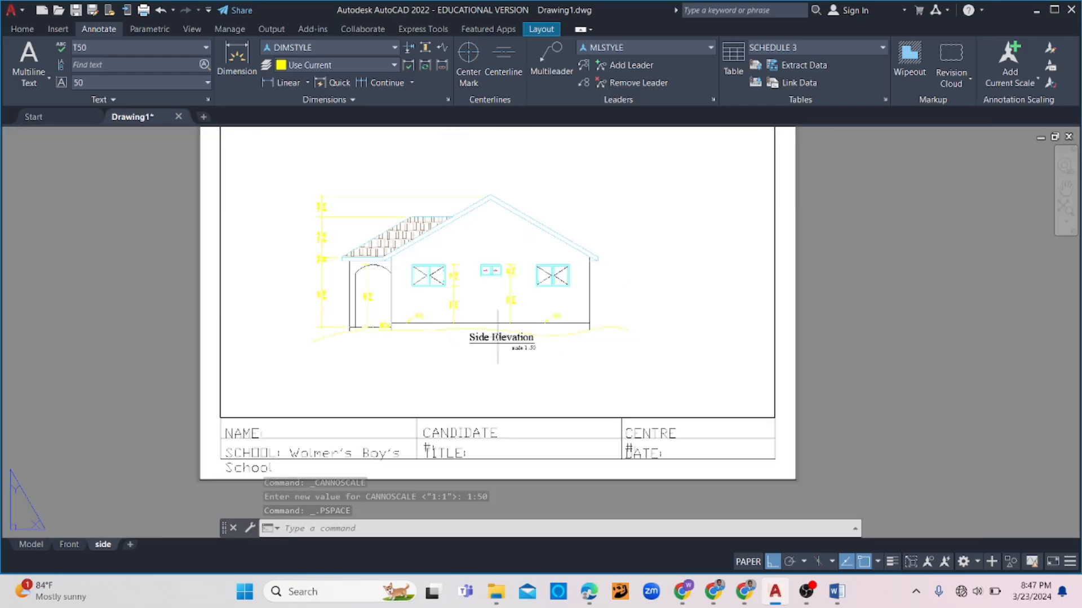
{"action": "double_click", "coordinate": [581, 357]}
{"action": "type", "text": "PLTS"}
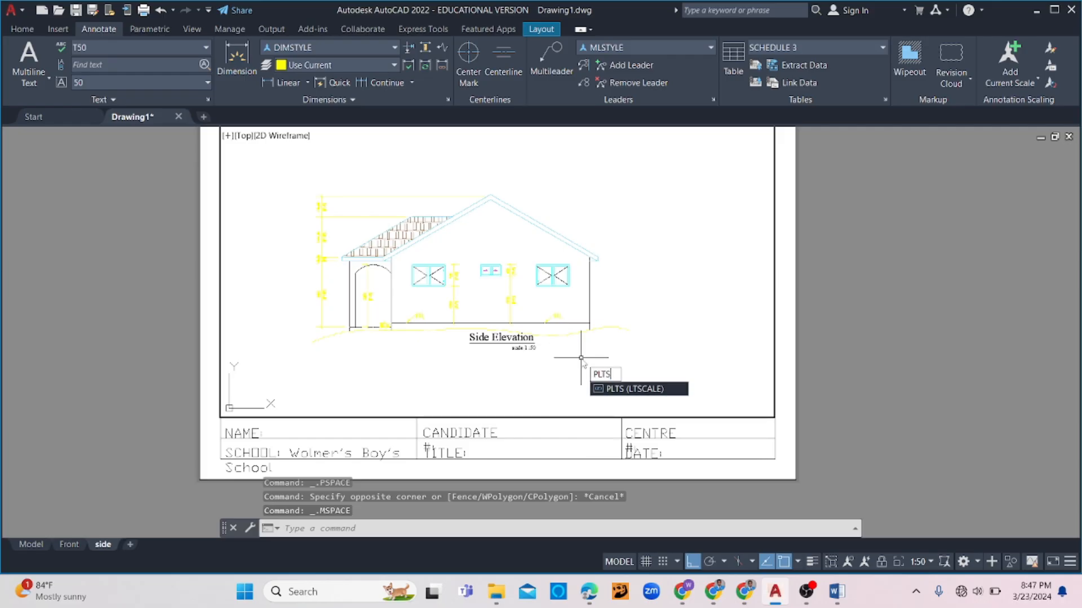
{"action": "key", "text": "Return"}
{"action": "type", "text": "1"}
{"action": "key", "text": "Return"}
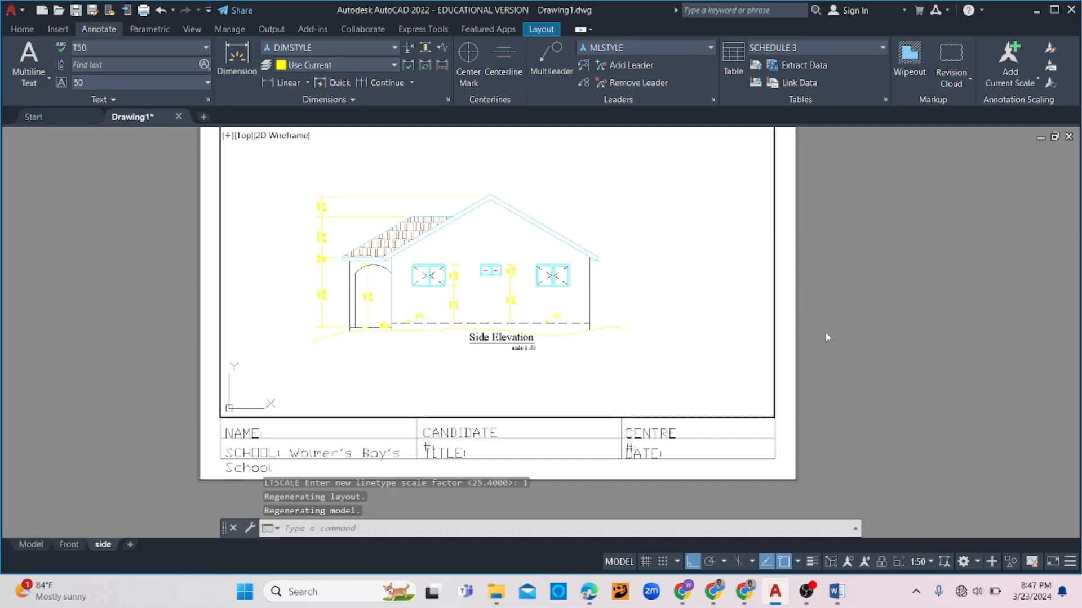
{"action": "double_click", "coordinate": [874, 315]}
{"action": "scroll", "coordinate": [265, 430], "scroll_direction": "down", "scroll_amount": 3}
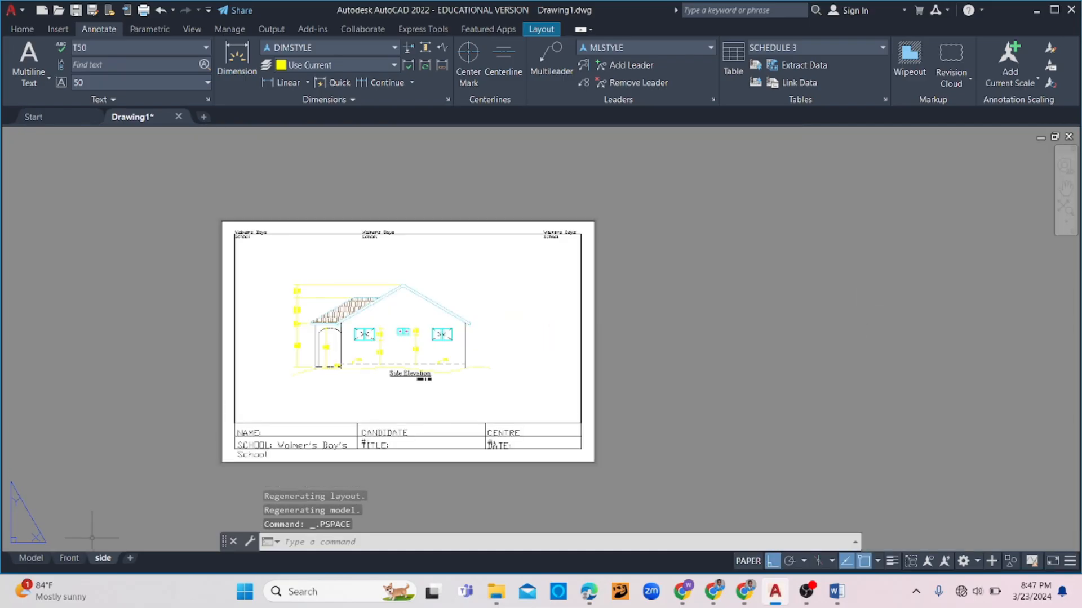
- Open the Front layout and start a batch publish to PDF, removing the Model sheet from the sheet list
{"action": "left_click", "coordinate": [70, 558]}
{"action": "scroll", "coordinate": [504, 385], "scroll_direction": "up", "scroll_amount": 3}
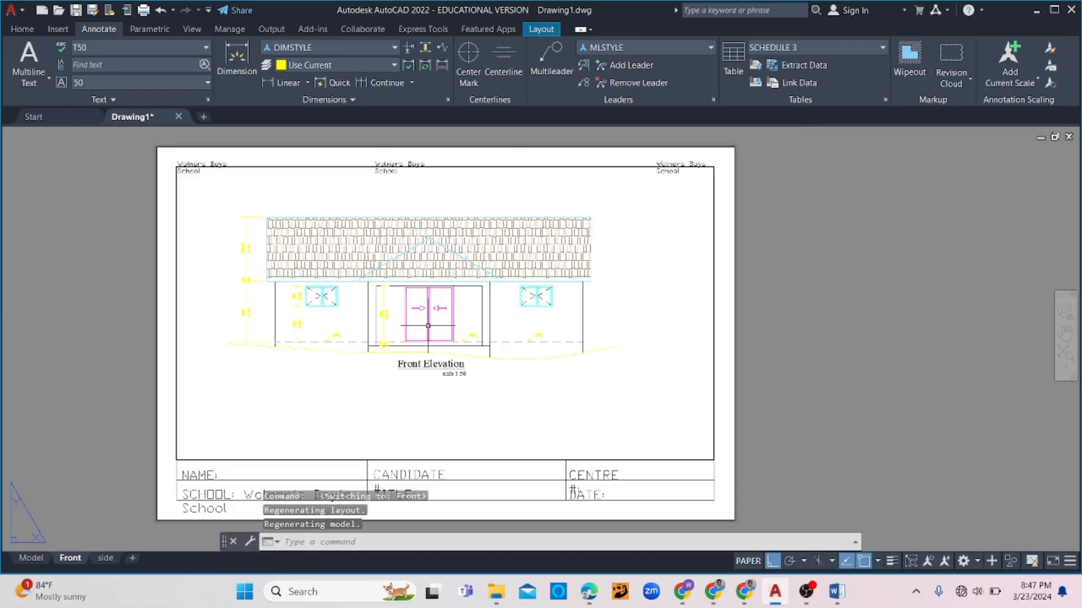
{"action": "scroll", "coordinate": [507, 383], "scroll_direction": "down", "scroll_amount": 3}
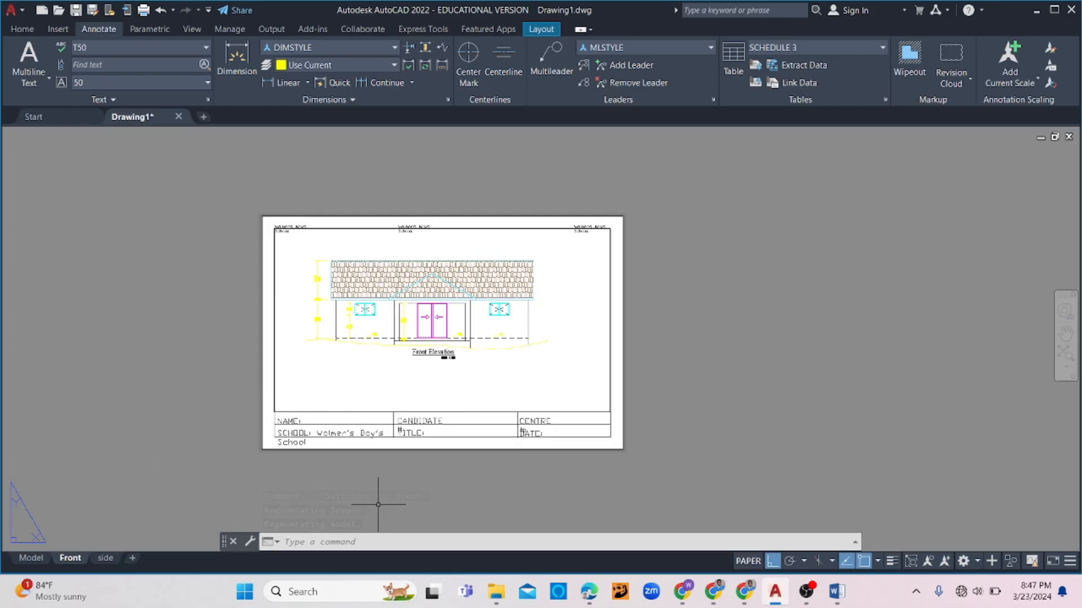
{"action": "left_click", "coordinate": [23, 12]}
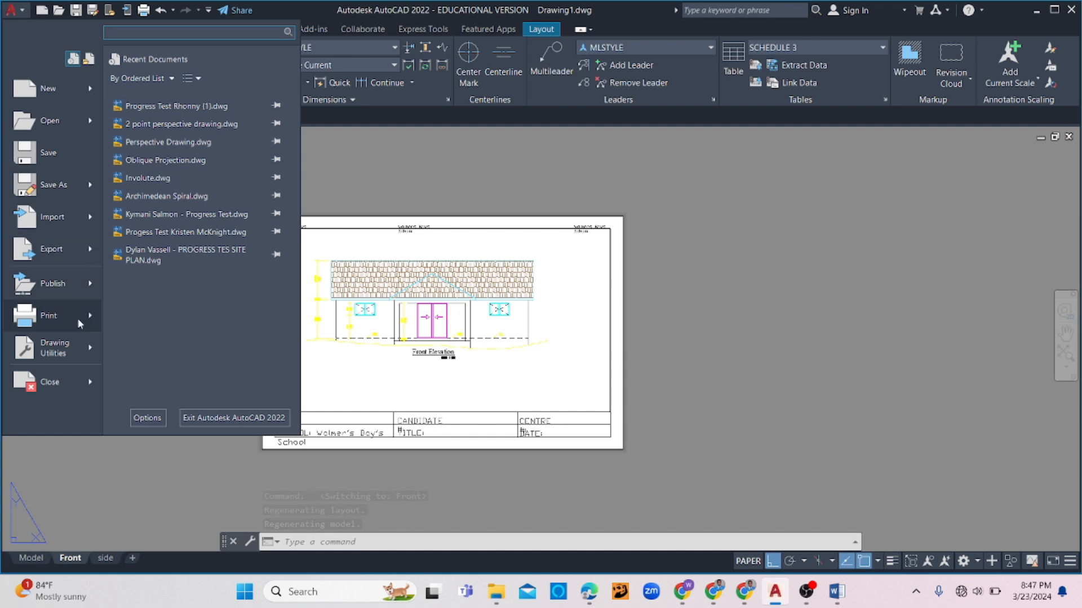
{"action": "mouse_move", "coordinate": [90, 320]}
{"action": "left_click", "coordinate": [161, 140]}
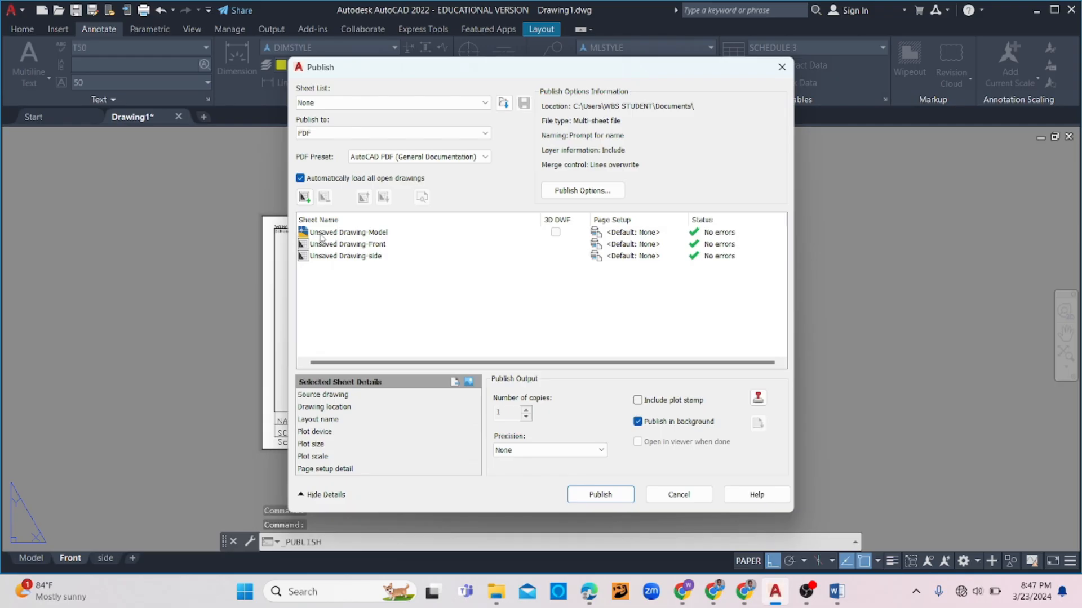
{"action": "left_click", "coordinate": [329, 233]}
{"action": "left_click", "coordinate": [324, 196]}
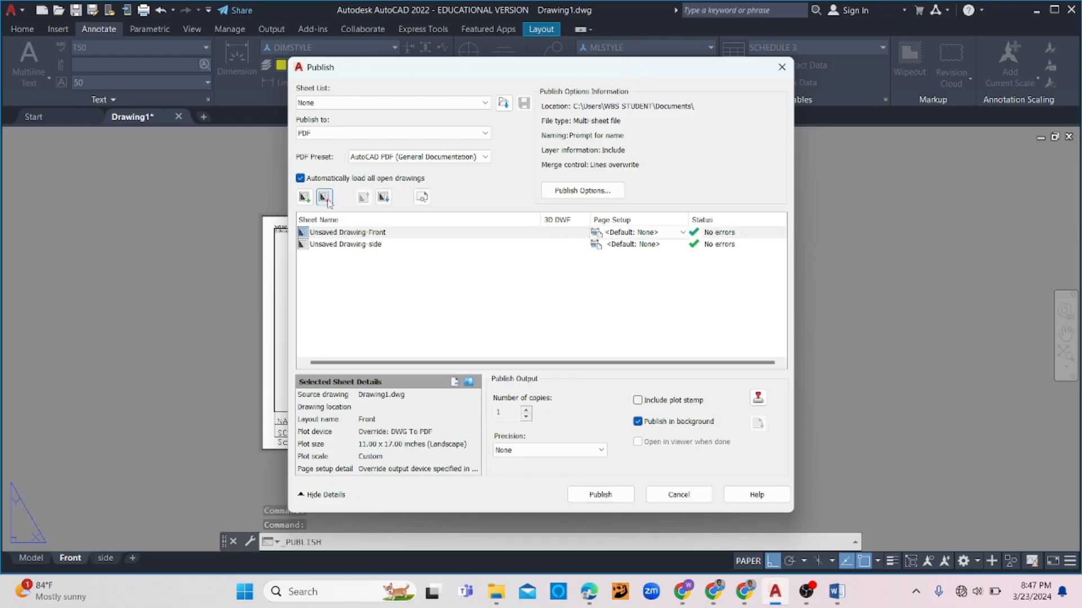
- Publish the sheets, choosing Wolmers Boys Shool 2023-2024, Easter Term, 5th Form, Course Test on USB Drive (E:) as the PDF's folder
{"action": "left_click", "coordinate": [601, 497]}
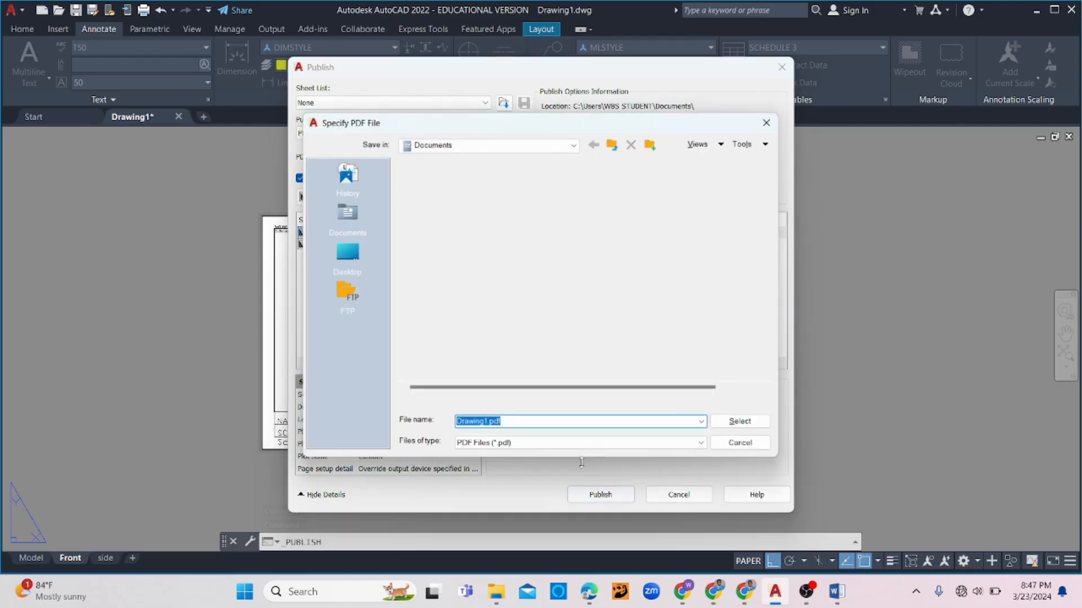
{"action": "left_click", "coordinate": [476, 143]}
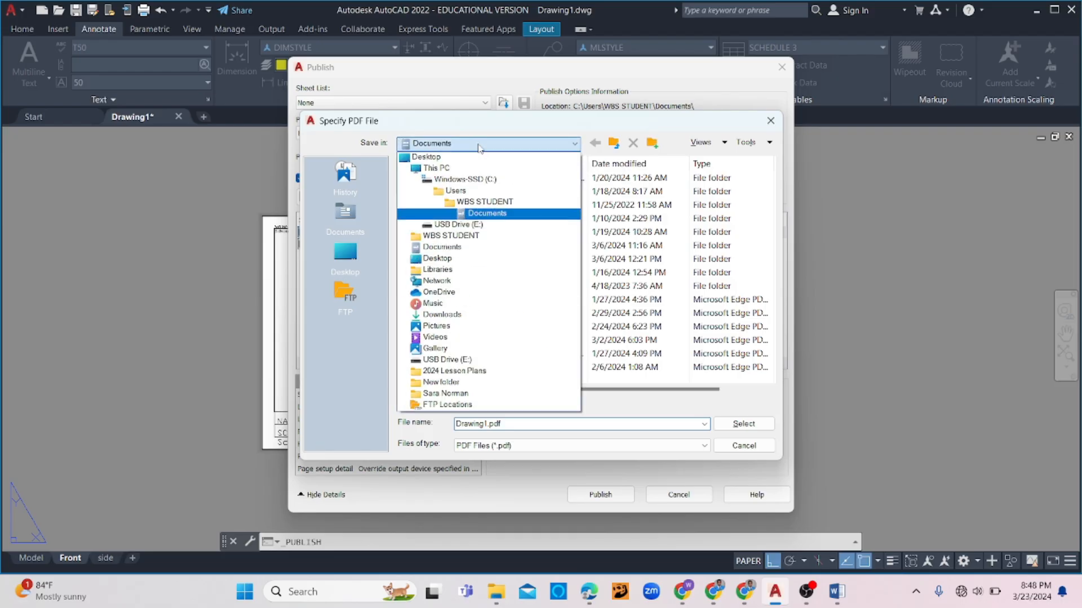
{"action": "left_click", "coordinate": [467, 227]}
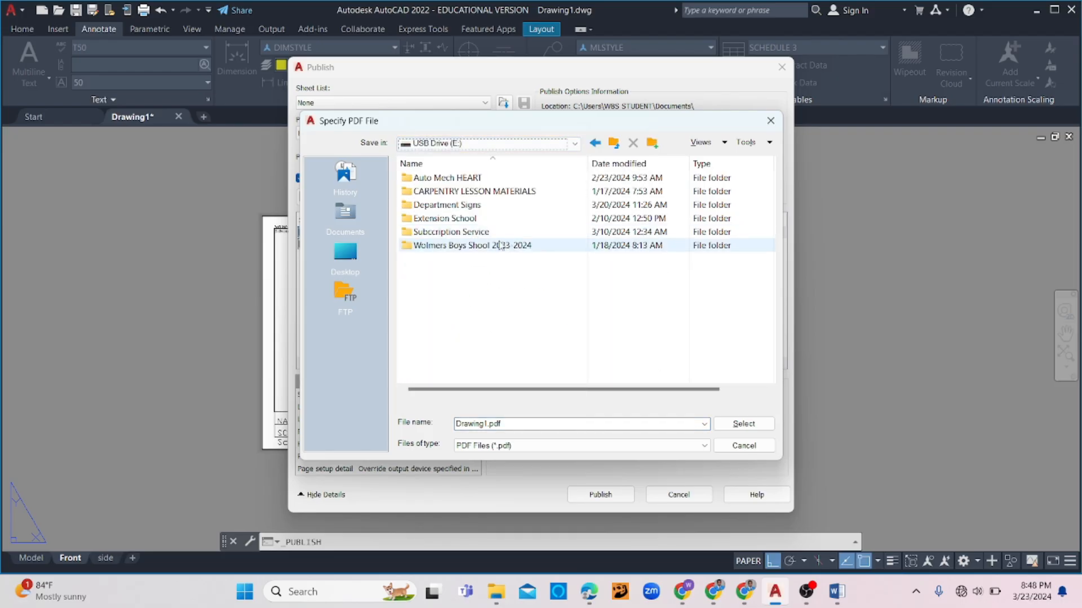
{"action": "double_click", "coordinate": [429, 249]}
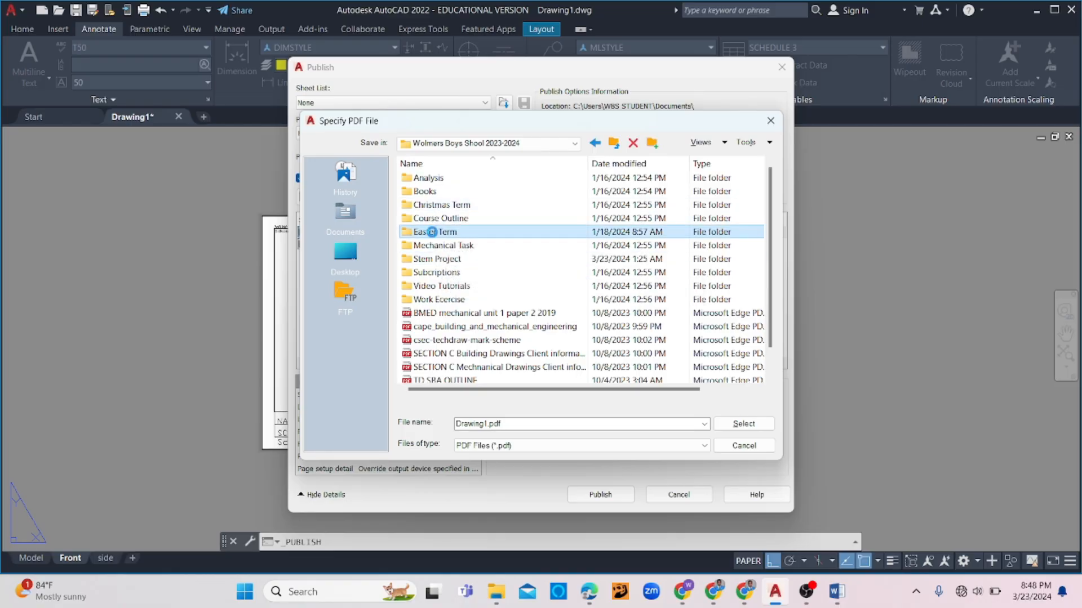
{"action": "double_click", "coordinate": [435, 233]}
{"action": "double_click", "coordinate": [425, 191]}
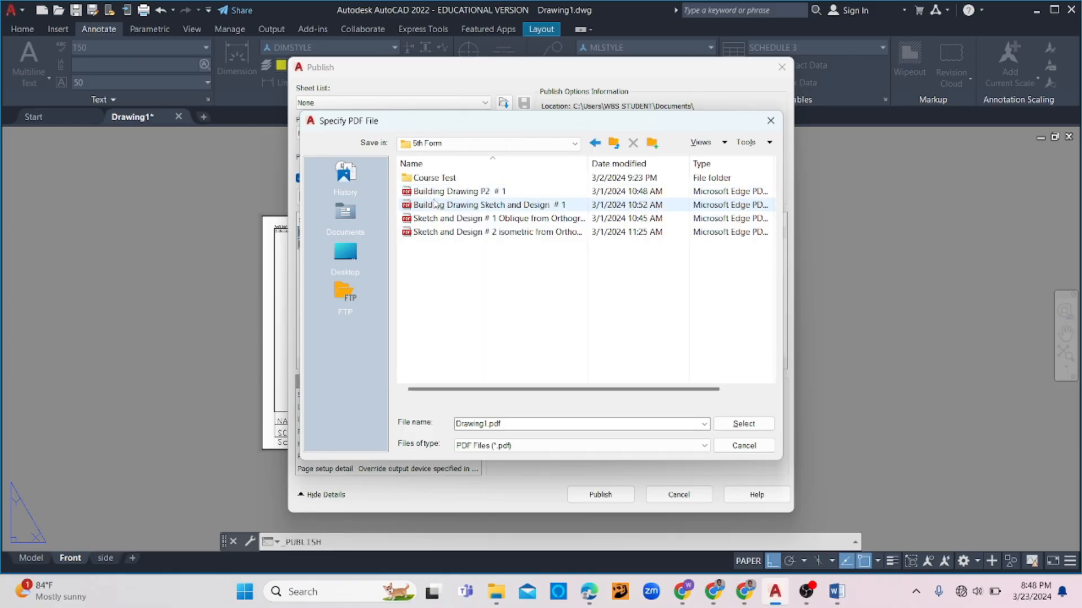
{"action": "double_click", "coordinate": [429, 178]}
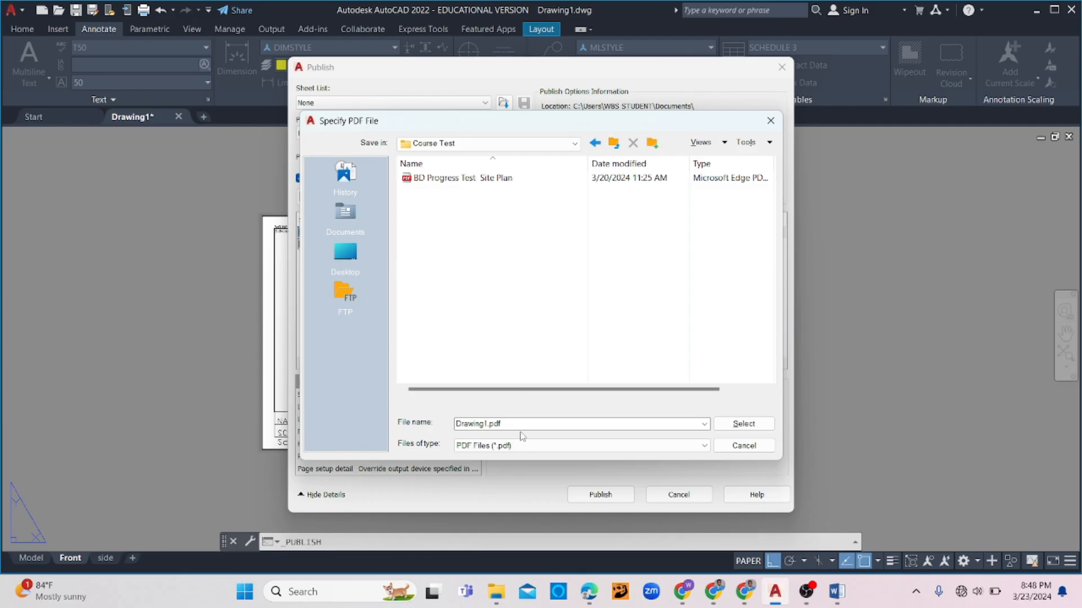
- Name the PDF Elevations and confirm publishing the Front and side sheets
{"action": "double_click", "coordinate": [518, 426]}
{"action": "type", "text": "Elevation"}
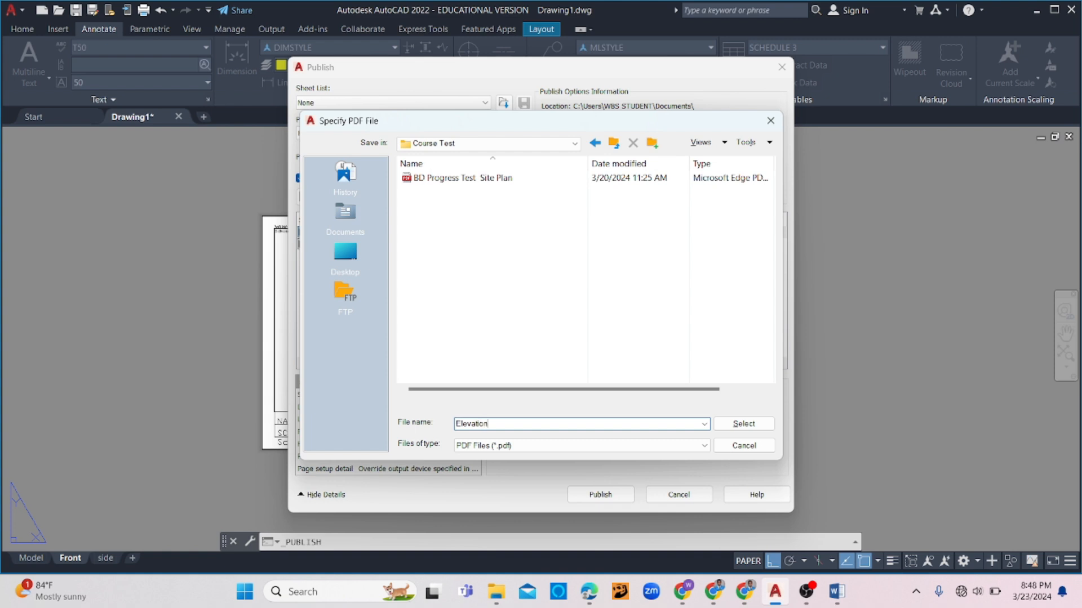
{"action": "type", "text": "s"}
{"action": "left_click", "coordinate": [747, 430]}
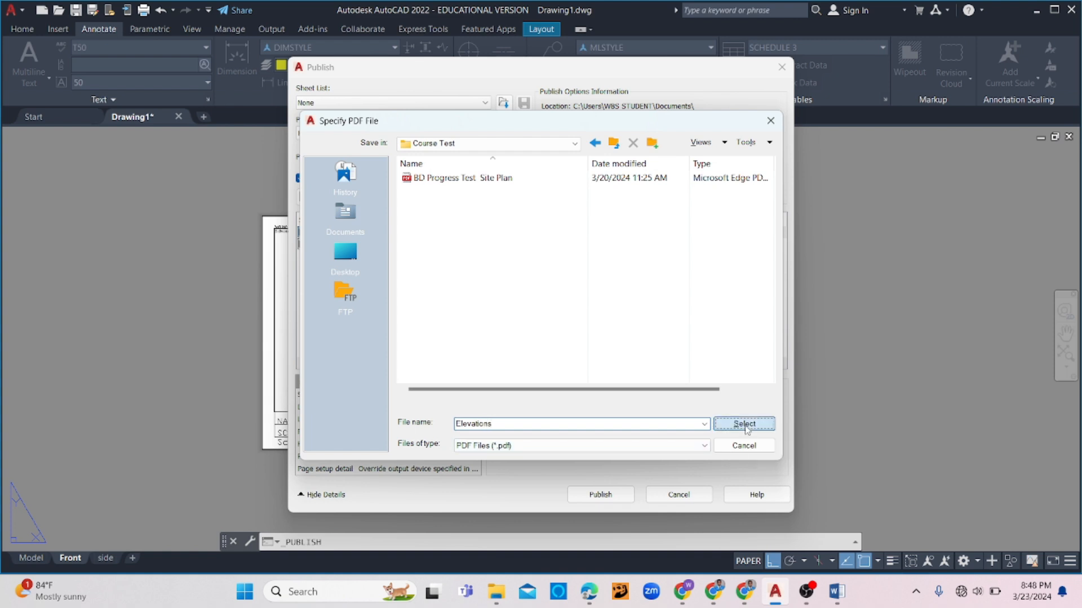
{"action": "left_click", "coordinate": [617, 298]}
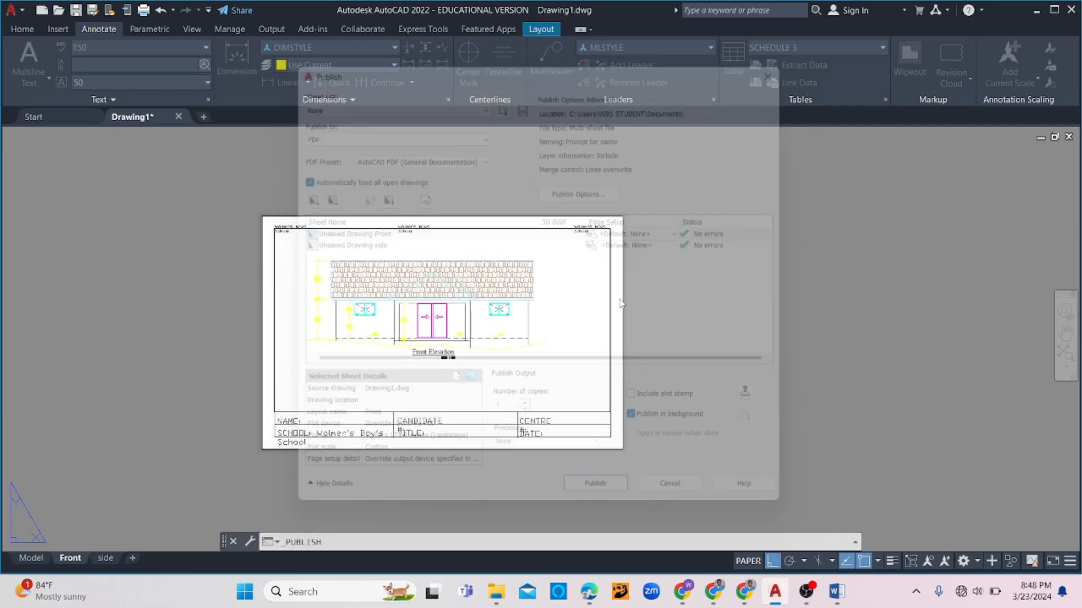
- Look over the Front sheet, then return to model space and review the dimensioned front and side elevations
{"action": "scroll", "coordinate": [622, 302], "scroll_direction": "up", "scroll_amount": 2}
{"action": "scroll", "coordinate": [608, 309], "scroll_direction": "down", "scroll_amount": 3}
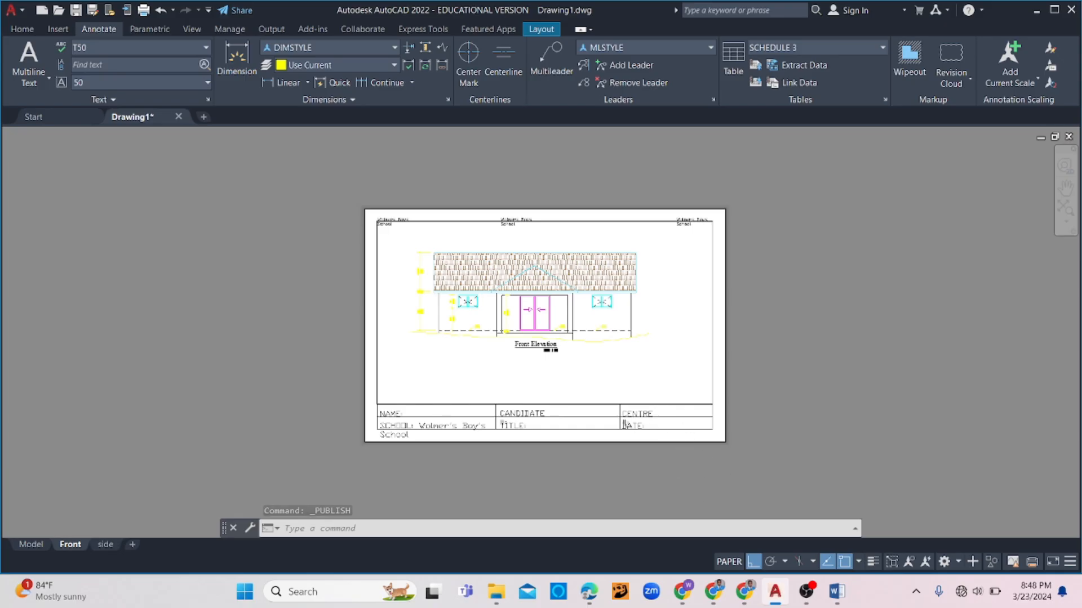
{"action": "scroll", "coordinate": [721, 486], "scroll_direction": "up", "scroll_amount": 2}
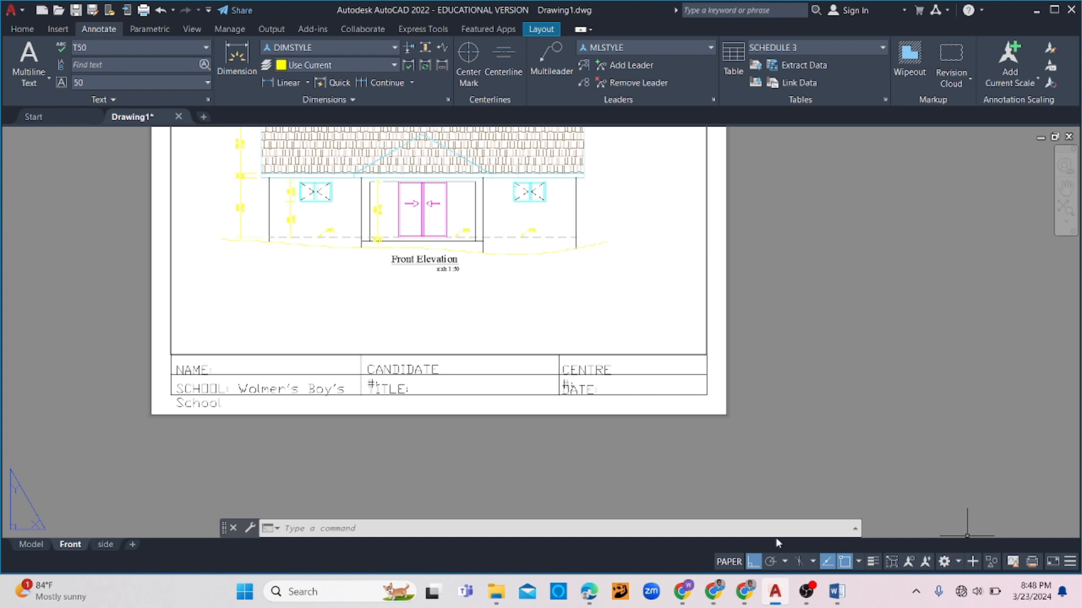
{"action": "scroll", "coordinate": [381, 296], "scroll_direction": "down", "scroll_amount": 2}
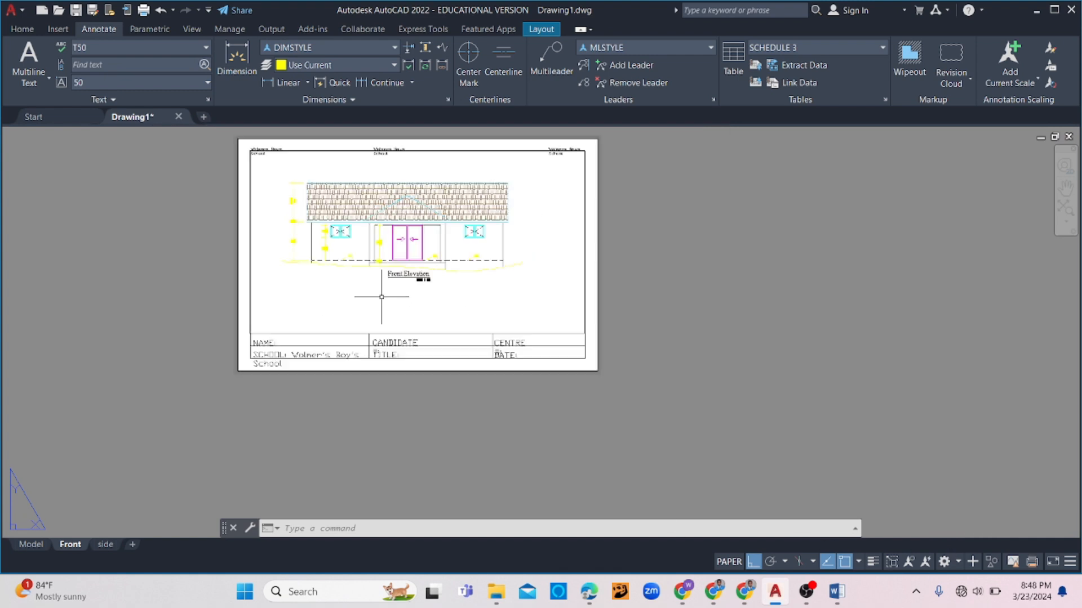
{"action": "left_click", "coordinate": [41, 545]}
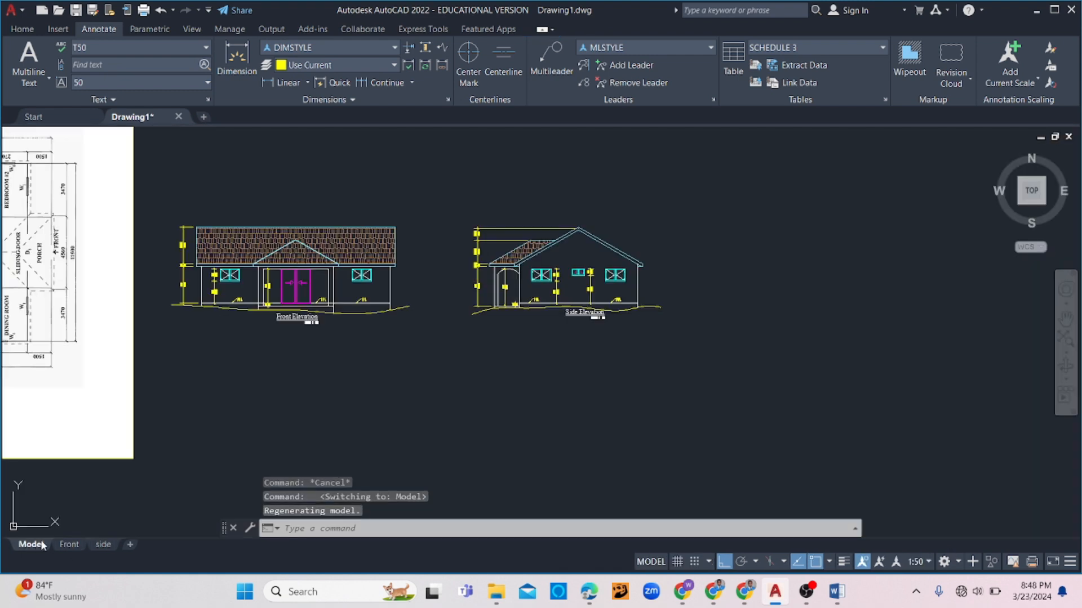
{"action": "scroll", "coordinate": [255, 273], "scroll_direction": "up", "scroll_amount": 2}
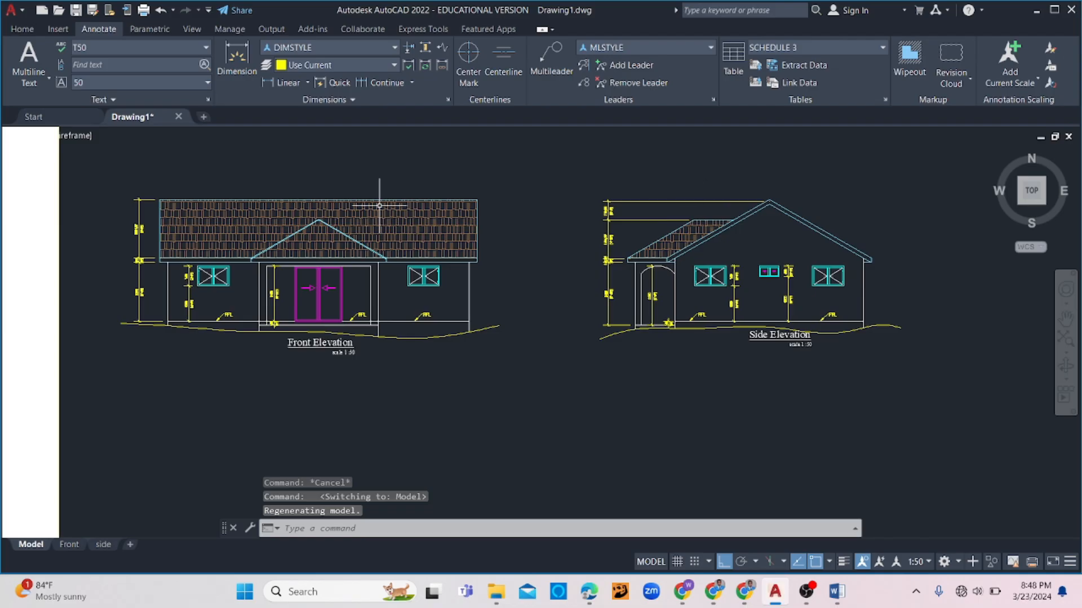
{"action": "middle_click_drag", "start_coordinate": [248, 265], "coordinate": [294, 274]}
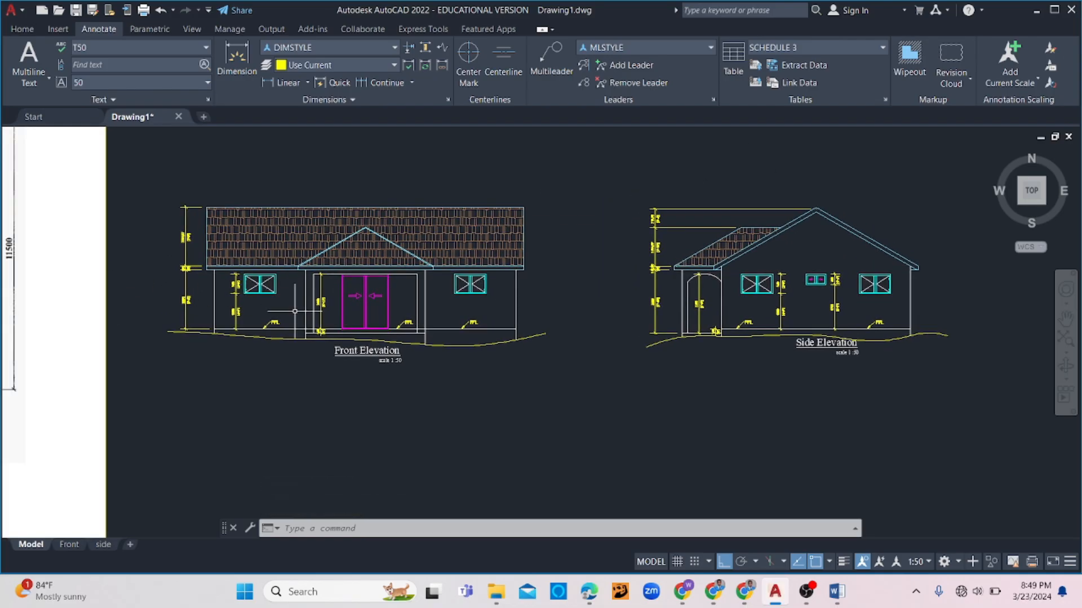
- Switch to the Course Test folder in File Explorer and open the published Elevations PDF
{"action": "scroll", "coordinate": [294, 311], "scroll_direction": "up", "scroll_amount": 2}
{"action": "scroll", "coordinate": [295, 311], "scroll_direction": "down", "scroll_amount": 4}
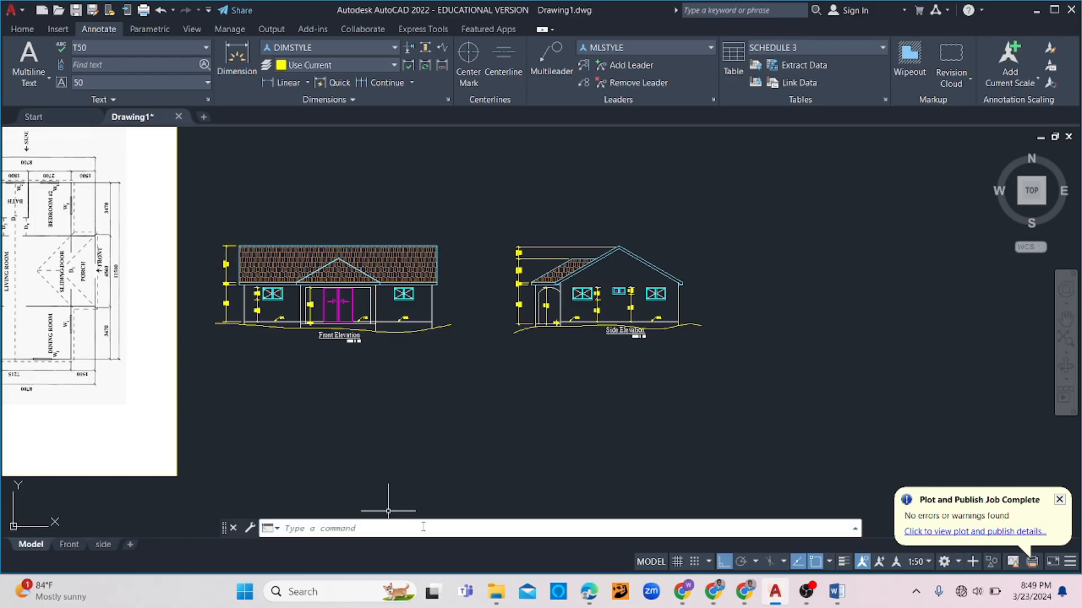
{"action": "mouse_move", "coordinate": [493, 594]}
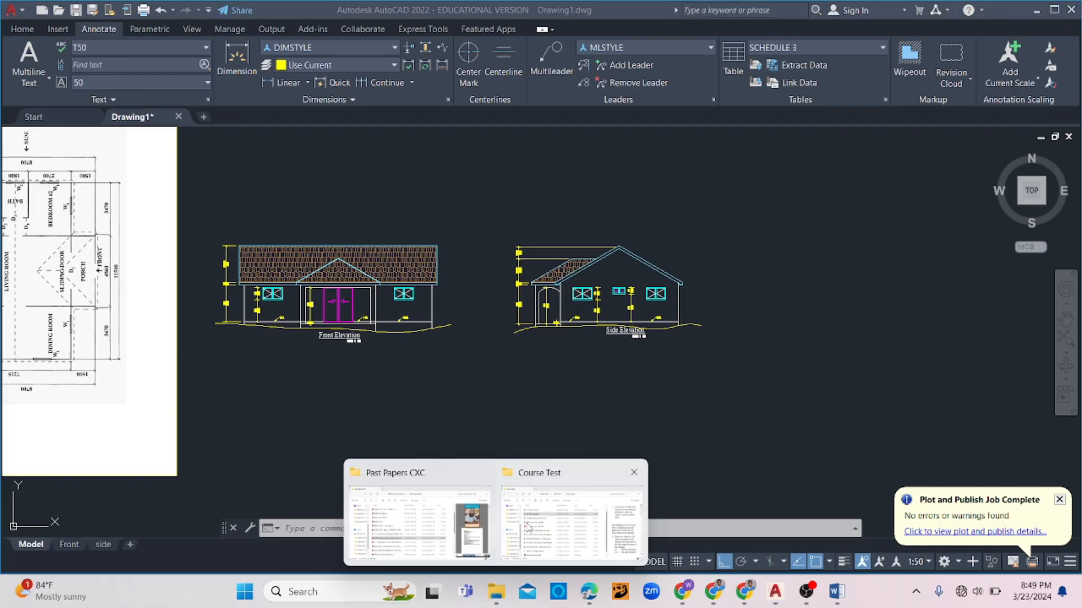
{"action": "left_click", "coordinate": [529, 530]}
{"action": "scroll", "coordinate": [307, 358], "scroll_direction": "down", "scroll_amount": 1}
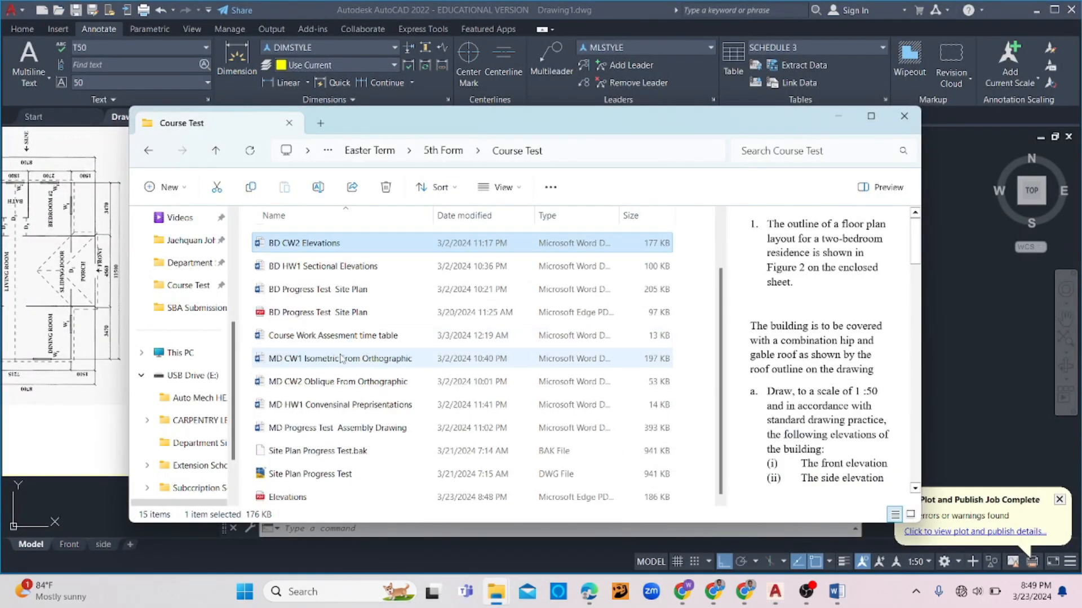
{"action": "double_click", "coordinate": [285, 502]}
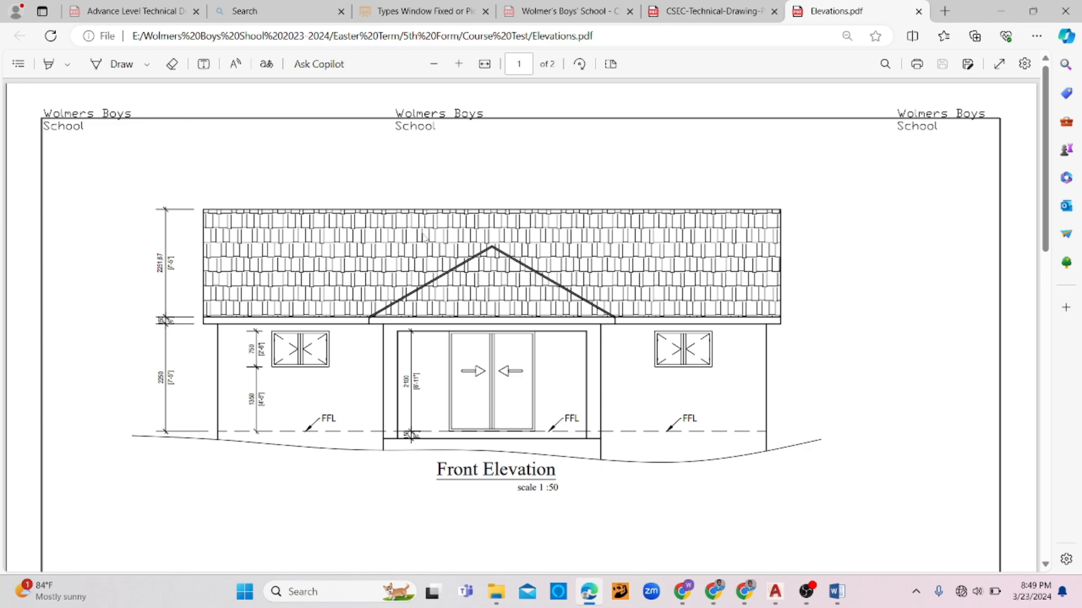
- Review both pages of the Elevations PDF, checking the front and side elevations, their dimensions, scale labels and title blocks
{"action": "scroll", "coordinate": [303, 262], "scroll_direction": "down", "scroll_amount": 5}
{"action": "scroll", "coordinate": [303, 262], "scroll_direction": "up", "scroll_amount": 5}
{"action": "scroll", "coordinate": [304, 262], "scroll_direction": "down", "scroll_amount": 8}
{"action": "scroll", "coordinate": [304, 262], "scroll_direction": "up", "scroll_amount": 2}
{"action": "scroll", "coordinate": [305, 262], "scroll_direction": "down", "scroll_amount": 7}
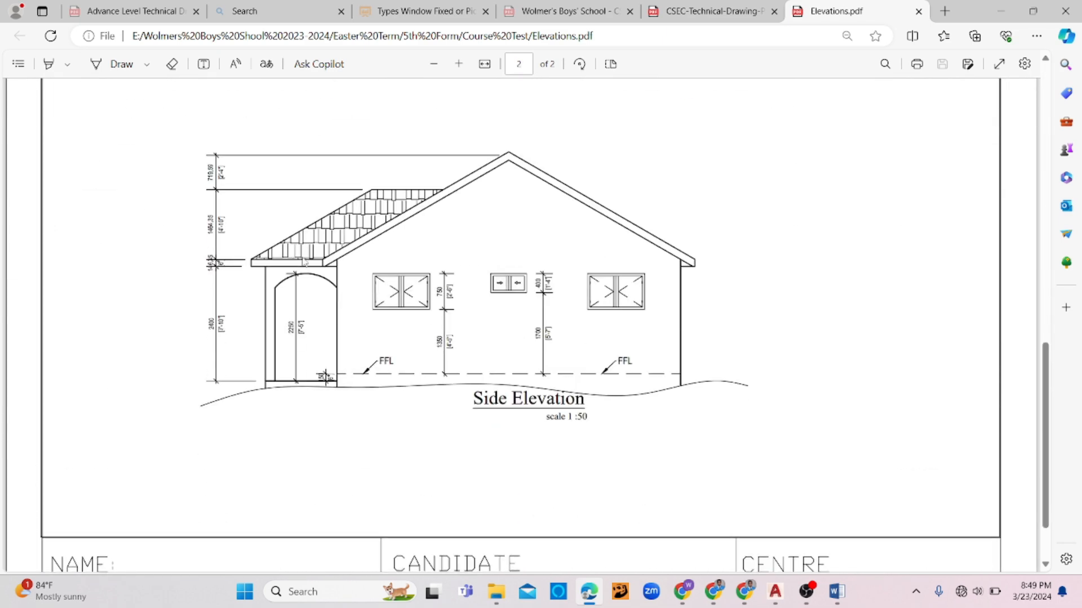
{"action": "scroll", "coordinate": [303, 262], "scroll_direction": "up", "scroll_amount": 1}
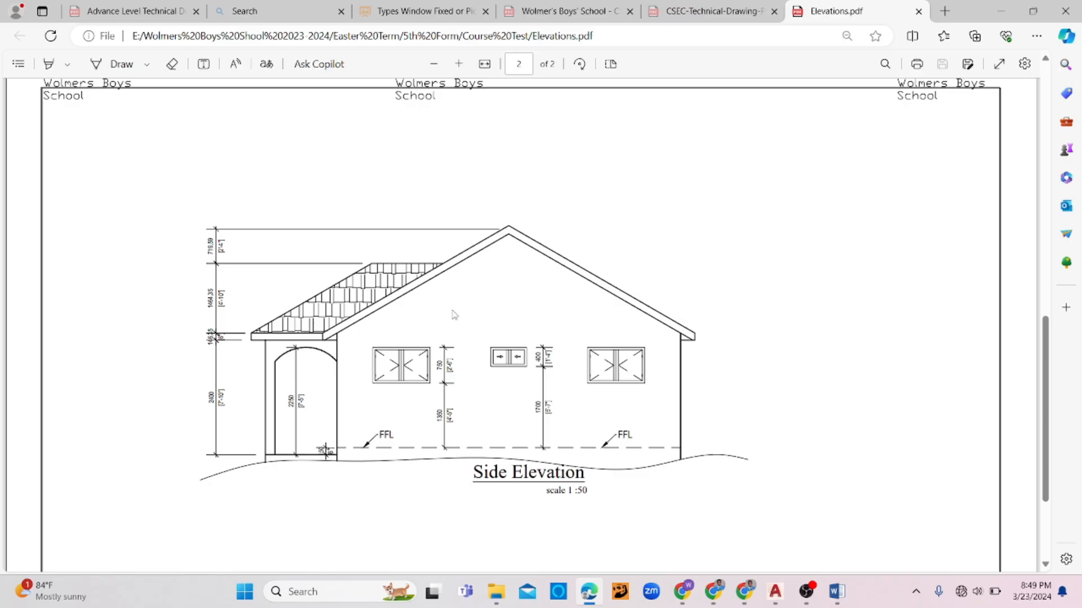
{"action": "scroll", "coordinate": [534, 338], "scroll_direction": "up", "scroll_amount": 10}
{"action": "scroll", "coordinate": [513, 308], "scroll_direction": "down", "scroll_amount": 12}
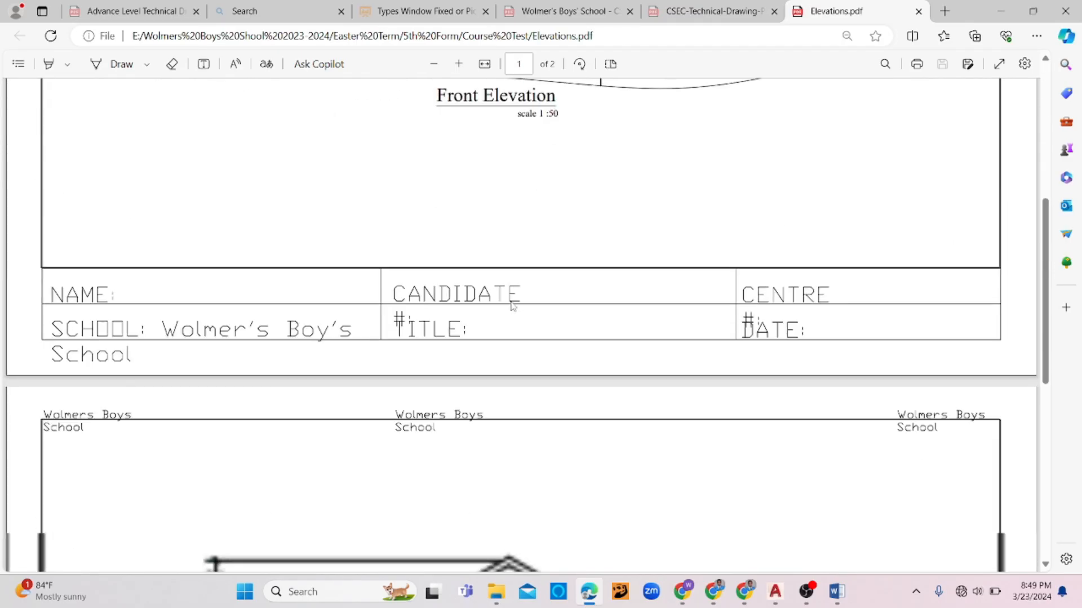
{"action": "scroll", "coordinate": [513, 307], "scroll_direction": "up", "scroll_amount": 12}
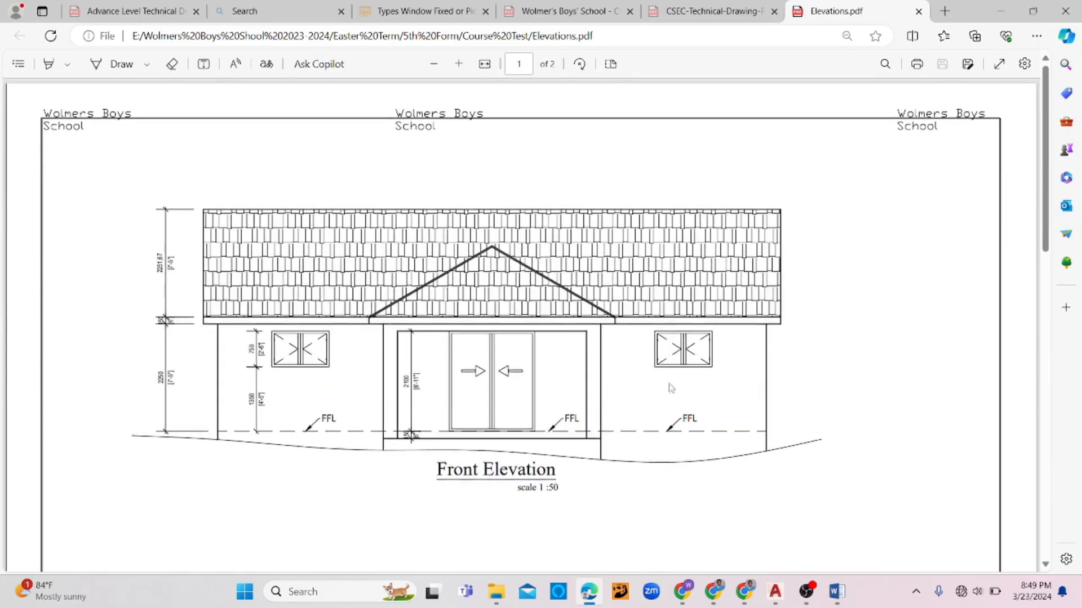